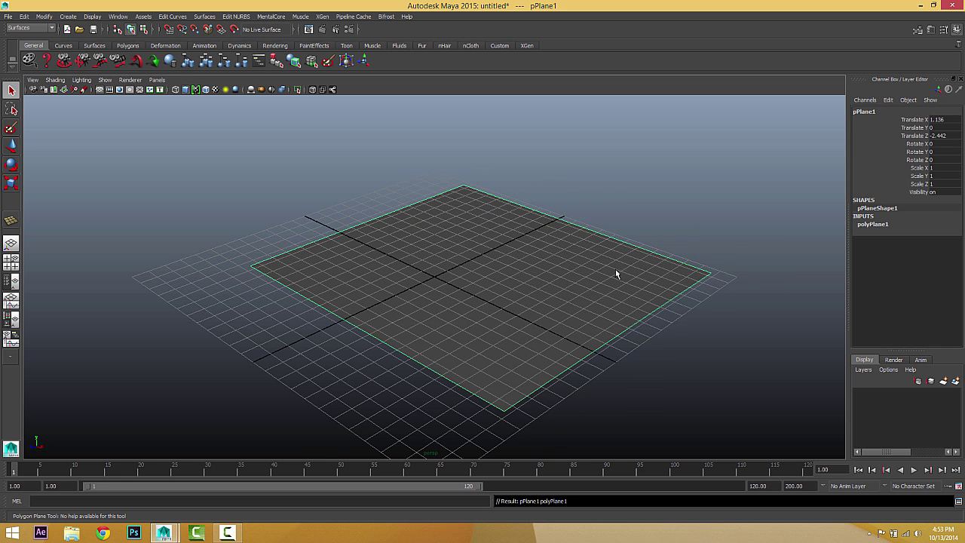
Hide the grid in the perspective view so only the polygon plane is shown
{"action": "left_click_drag", "start_coordinate": [601, 274], "coordinate": [577, 280], "text": "alt"}
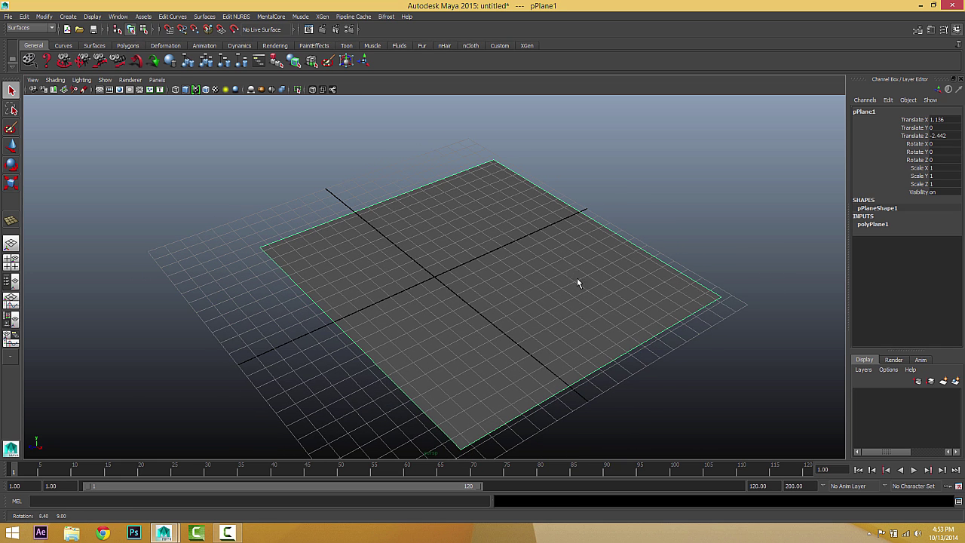
{"action": "left_click", "coordinate": [99, 90]}
{"action": "middle_click_drag", "start_coordinate": [259, 240], "coordinate": [196, 224], "text": "alt"}
{"action": "right_click_drag", "start_coordinate": [205, 224], "coordinate": [224, 224], "text": "alt"}
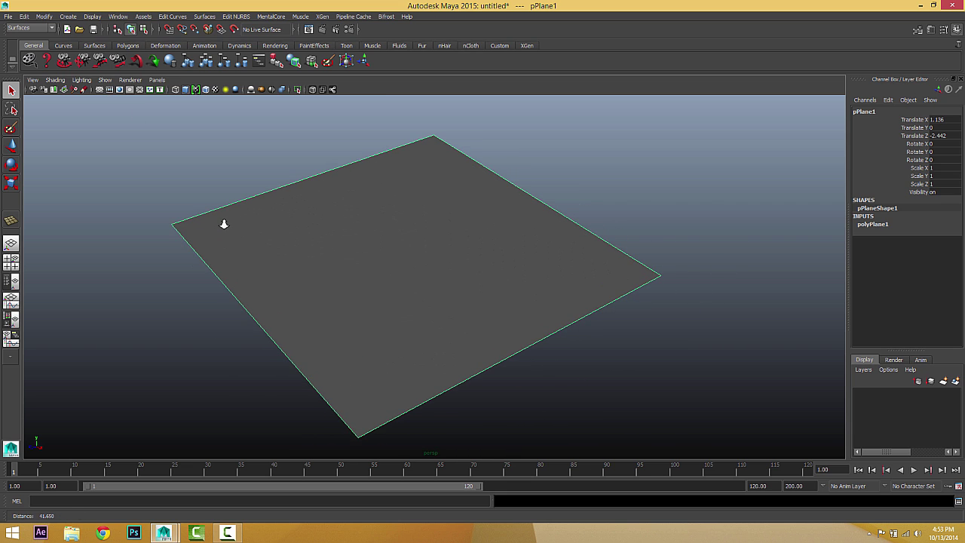
{"action": "left_click_drag", "start_coordinate": [224, 224], "coordinate": [241, 219], "text": "alt"}
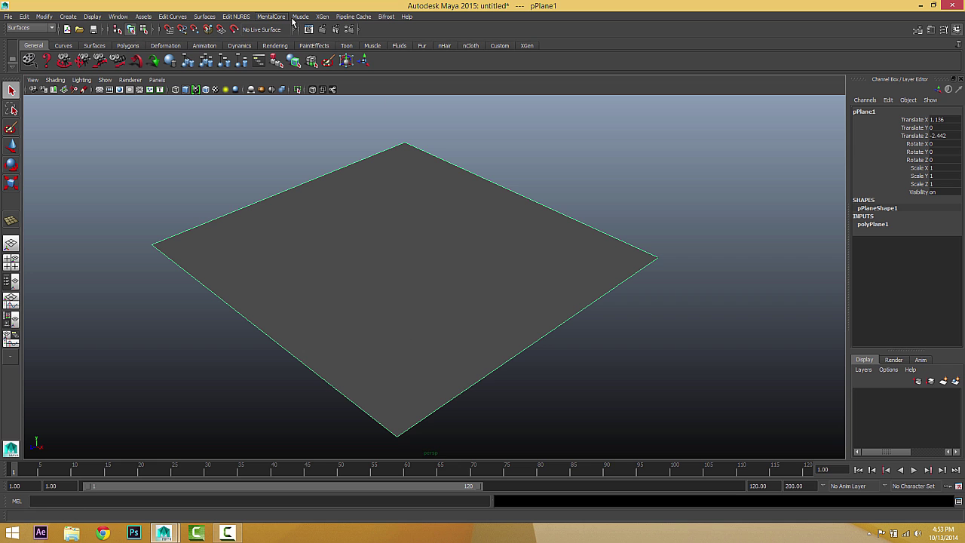
Create an XGen description on the plane using groomable splines, keeping the default description and collection names
{"action": "left_click", "coordinate": [322, 16]}
{"action": "left_click", "coordinate": [327, 47]}
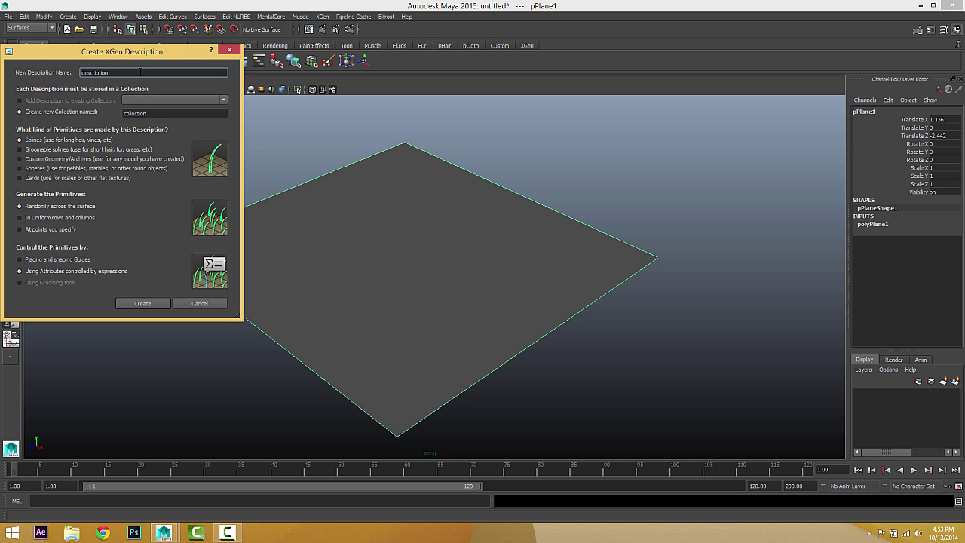
{"action": "left_click_drag", "start_coordinate": [138, 55], "coordinate": [287, 54]}
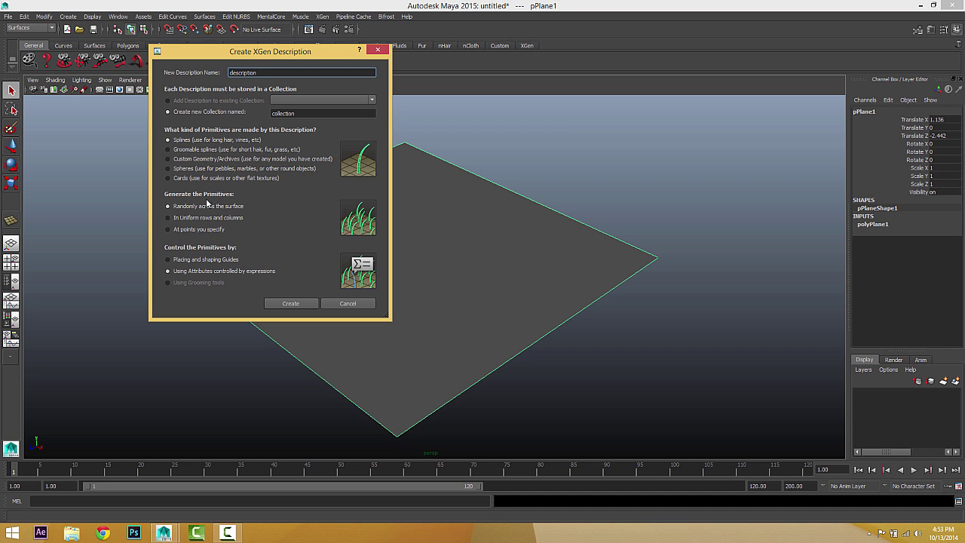
{"action": "left_click", "coordinate": [169, 151]}
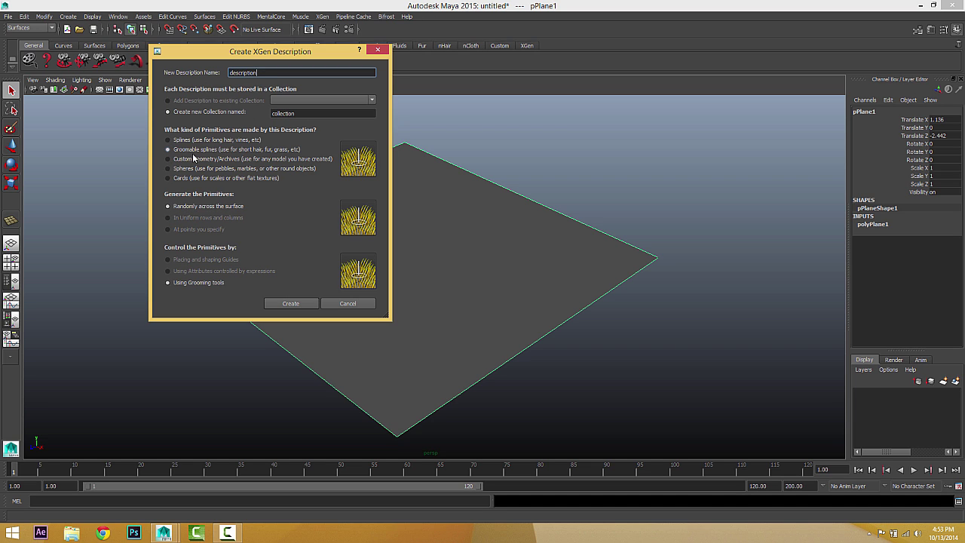
{"action": "left_click", "coordinate": [278, 305]}
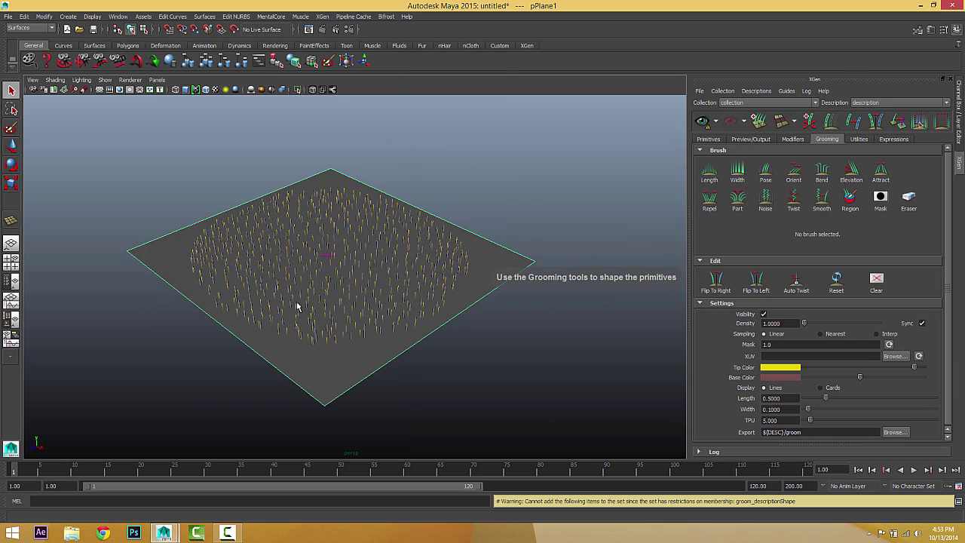
Examine the groomable splines and their guides on the plane up close and from farther away
{"action": "mouse_move", "coordinate": [297, 304]}
{"action": "left_mouse_down", "text": "alt"}
{"action": "mouse_move", "coordinate": [360, 299]}
{"action": "mouse_move", "coordinate": [367, 315]}
{"action": "mouse_move", "coordinate": [300, 319]}
{"action": "mouse_move", "coordinate": [384, 319]}
{"action": "mouse_move", "coordinate": [279, 304]}
{"action": "left_mouse_up", "text": "alt"}
{"action": "right_click_drag", "start_coordinate": [278, 304], "coordinate": [414, 294], "text": "alt"}
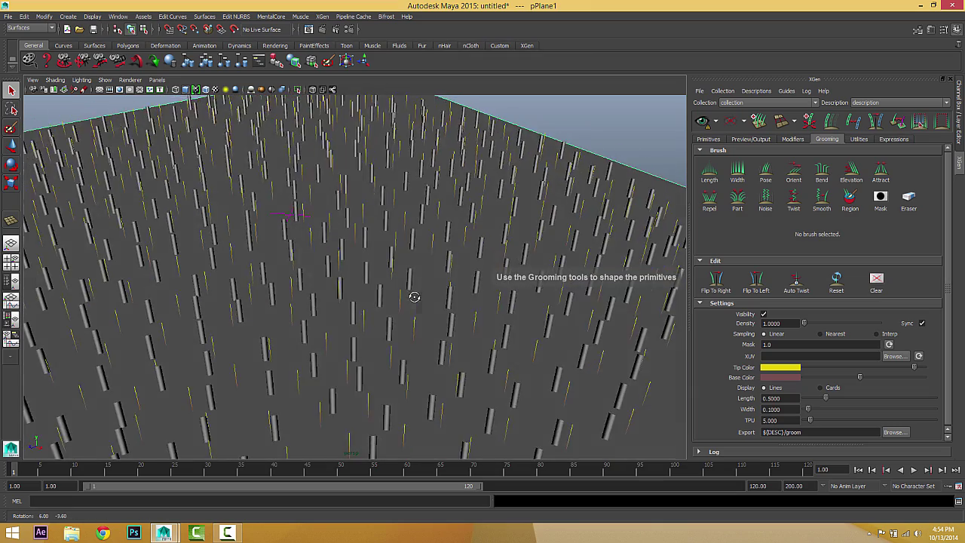
{"action": "left_click_drag", "start_coordinate": [414, 295], "coordinate": [368, 284], "text": "alt"}
{"action": "left_click_drag", "start_coordinate": [309, 279], "coordinate": [309, 304], "text": "alt"}
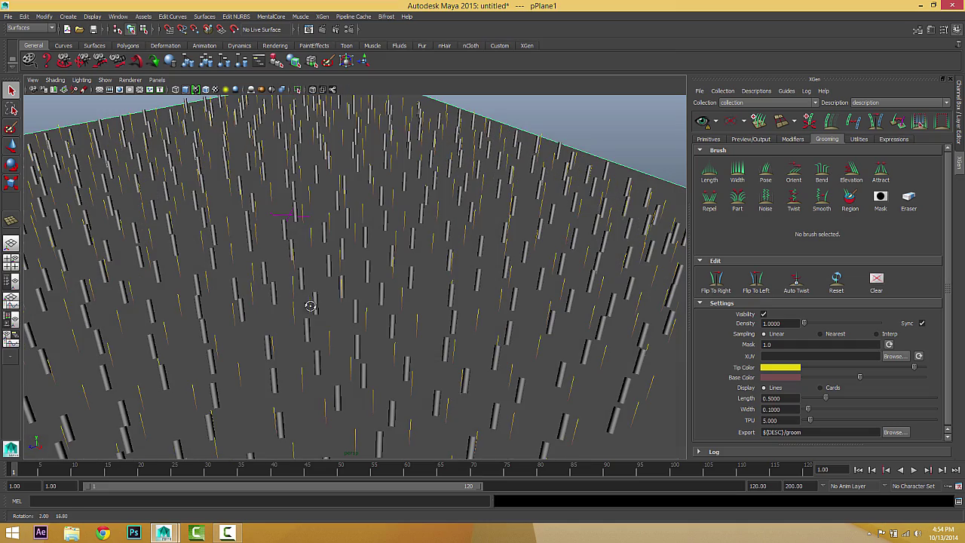
{"action": "left_click_drag", "start_coordinate": [293, 244], "coordinate": [312, 267], "text": "alt"}
{"action": "right_click_drag", "start_coordinate": [312, 274], "coordinate": [368, 249], "text": "alt"}
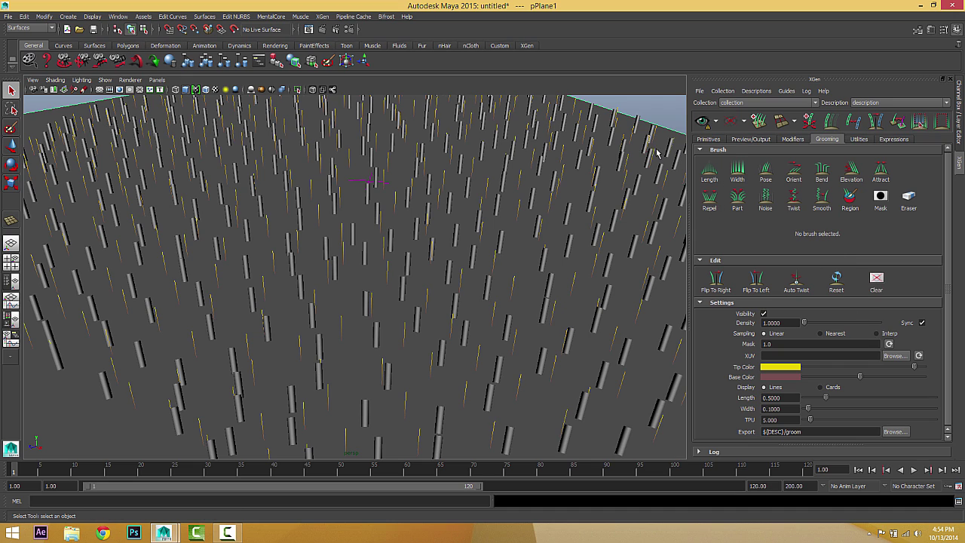
{"action": "scroll", "coordinate": [351, 214], "scroll_direction": "down", "scroll_amount": 8}
{"action": "mouse_move", "coordinate": [353, 216]}
{"action": "left_mouse_down", "text": "alt"}
{"action": "mouse_move", "coordinate": [335, 237]}
{"action": "mouse_move", "coordinate": [349, 215]}
{"action": "left_mouse_up", "text": "alt"}
{"action": "right_click_drag", "start_coordinate": [349, 215], "coordinate": [480, 218], "text": "alt"}
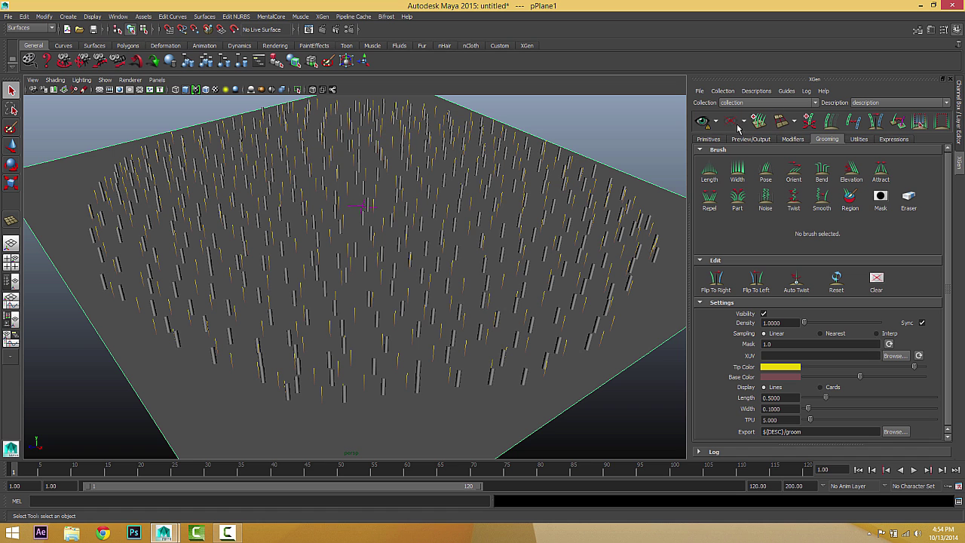
Check the description's generator and primitive attributes, and return to the grooming settings to inspect the splines
{"action": "left_click", "coordinate": [709, 140]}
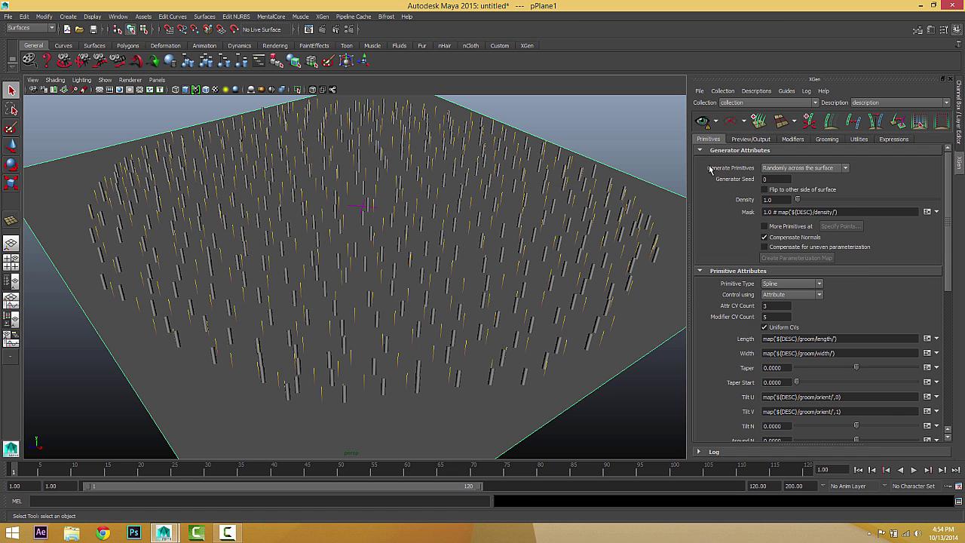
{"action": "left_click", "coordinate": [827, 139]}
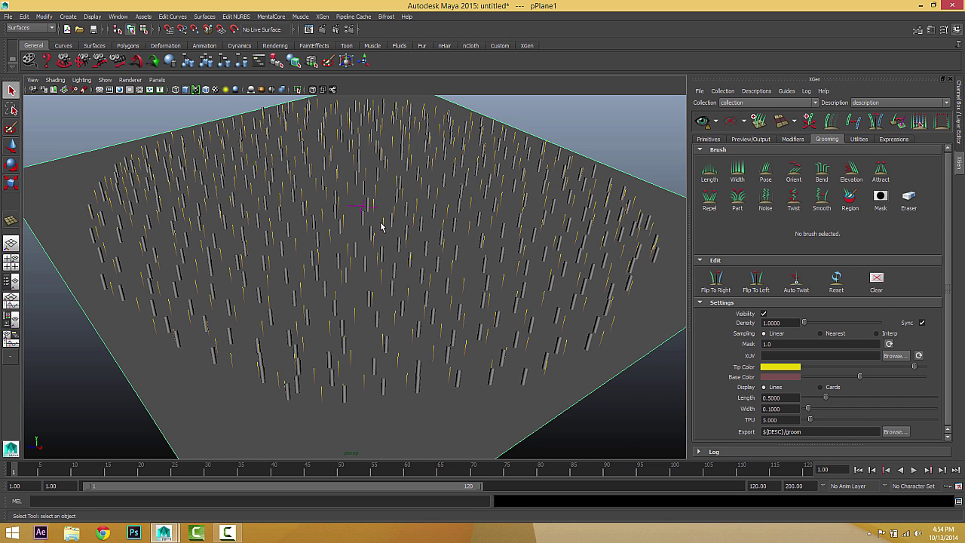
{"action": "right_click_drag", "start_coordinate": [381, 224], "coordinate": [517, 224], "text": "alt"}
{"action": "mouse_move", "coordinate": [512, 224]}
{"action": "left_mouse_down", "text": "alt"}
{"action": "mouse_move", "coordinate": [474, 231]}
{"action": "mouse_move", "coordinate": [493, 226]}
{"action": "left_mouse_up", "text": "alt"}
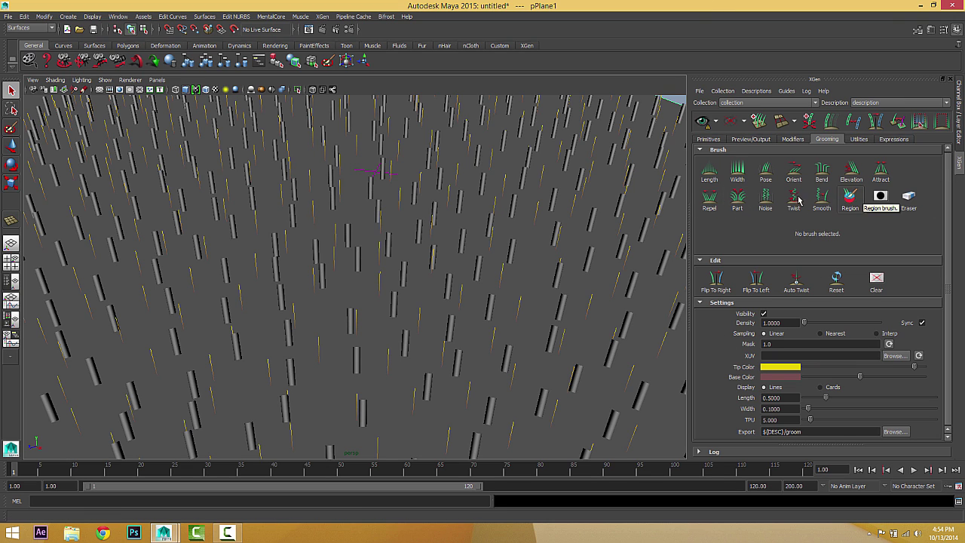
{"action": "left_click_drag", "start_coordinate": [402, 212], "coordinate": [429, 227], "text": "alt"}
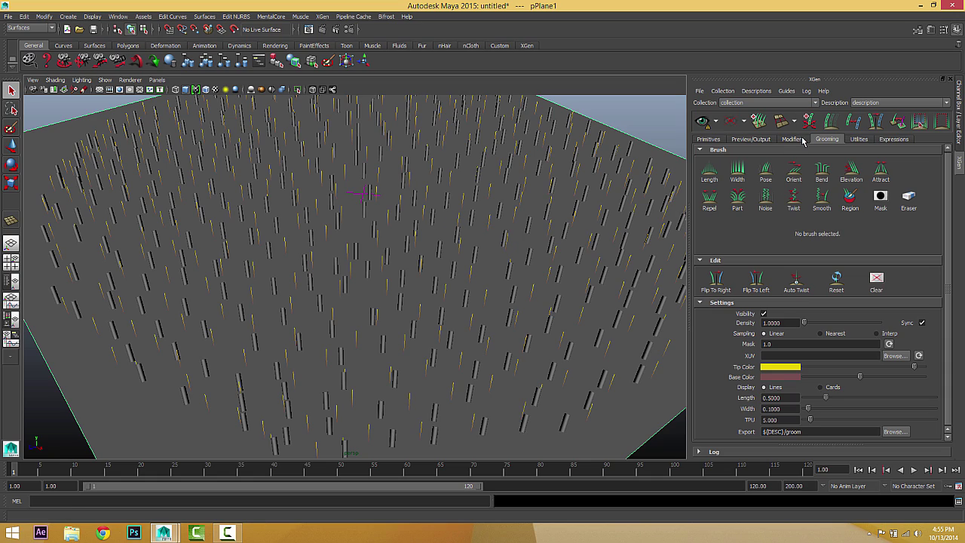
{"action": "left_click_drag", "start_coordinate": [472, 198], "coordinate": [438, 198], "text": "alt"}
{"action": "right_click_drag", "start_coordinate": [438, 197], "coordinate": [522, 200], "text": "alt"}
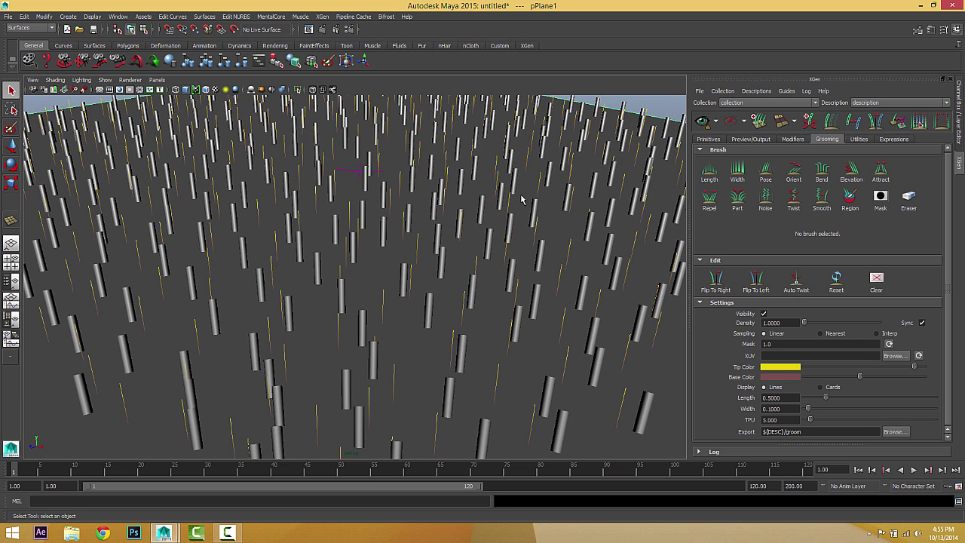
Review the settings of the Length, Width, Pose, Orient, Bend, Repel and Part grooming brushes
{"action": "left_click", "coordinate": [709, 174]}
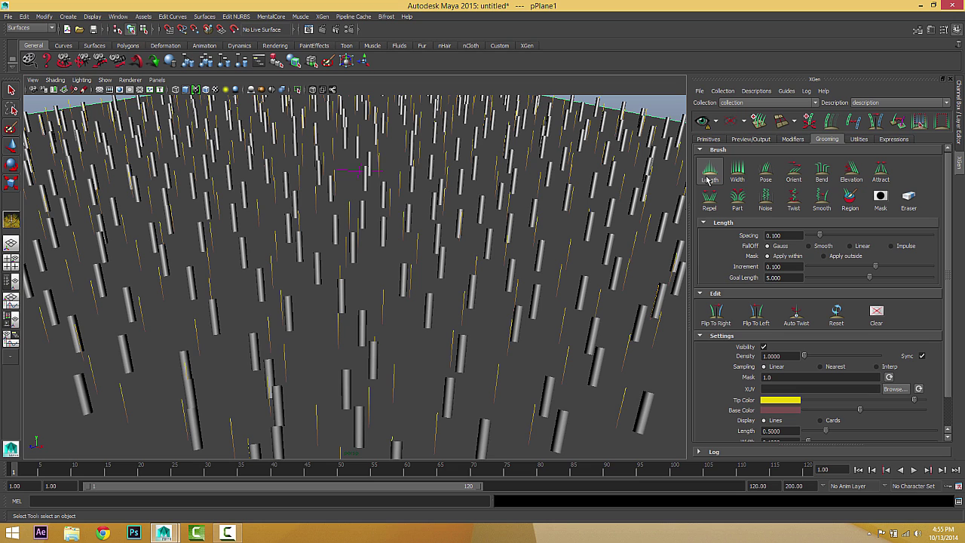
{"action": "left_click", "coordinate": [738, 172]}
{"action": "left_click", "coordinate": [765, 172]}
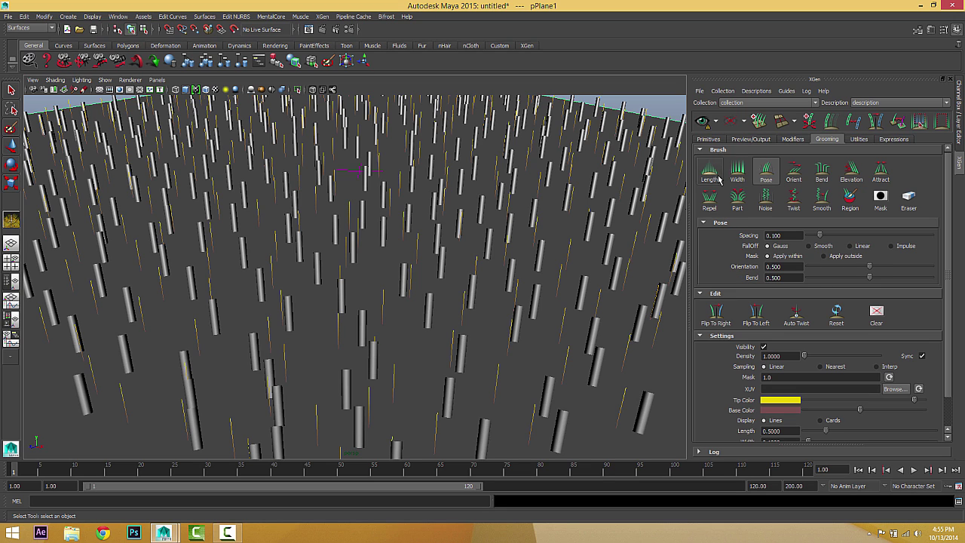
{"action": "left_click", "coordinate": [794, 173]}
{"action": "left_click", "coordinate": [823, 175]}
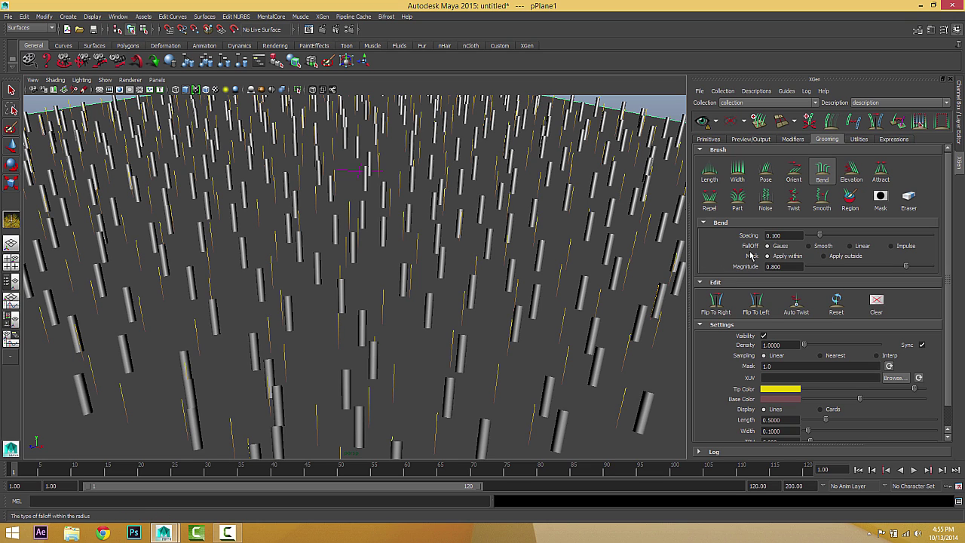
{"action": "left_click", "coordinate": [709, 199]}
{"action": "left_click", "coordinate": [733, 201]}
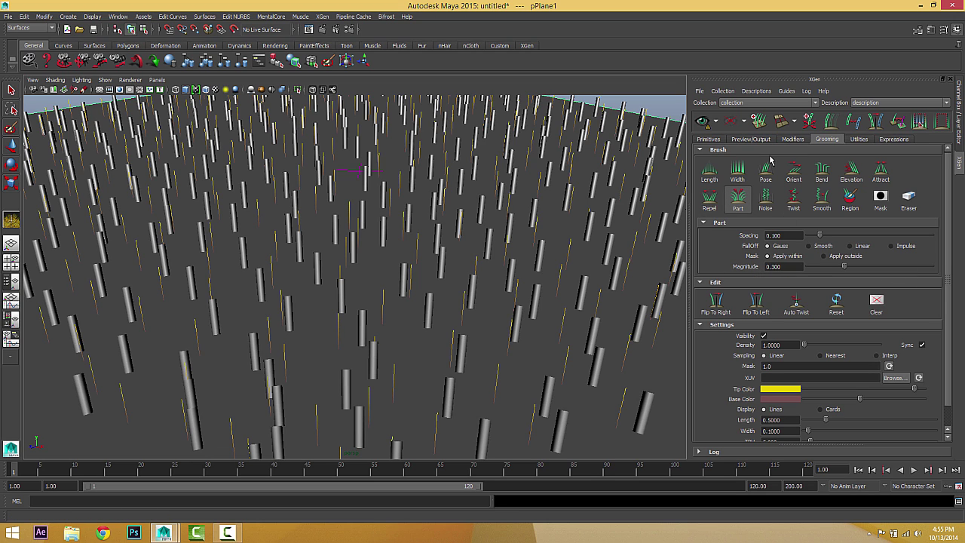
Compare the Length brush's settings with those of the Pose, Orient and Elevation brushes
{"action": "left_click", "coordinate": [711, 172]}
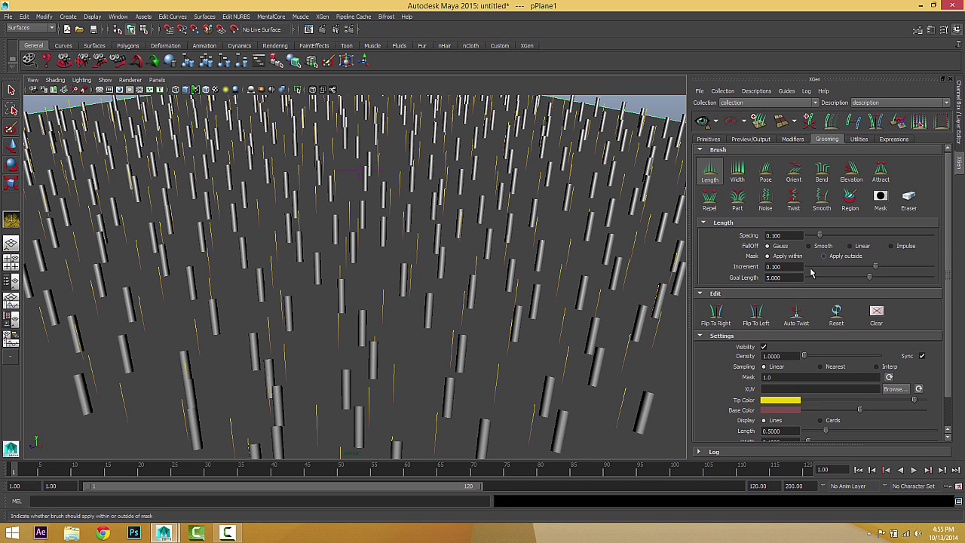
{"action": "left_click", "coordinate": [765, 172]}
{"action": "left_click", "coordinate": [797, 174]}
{"action": "left_click", "coordinate": [851, 172]}
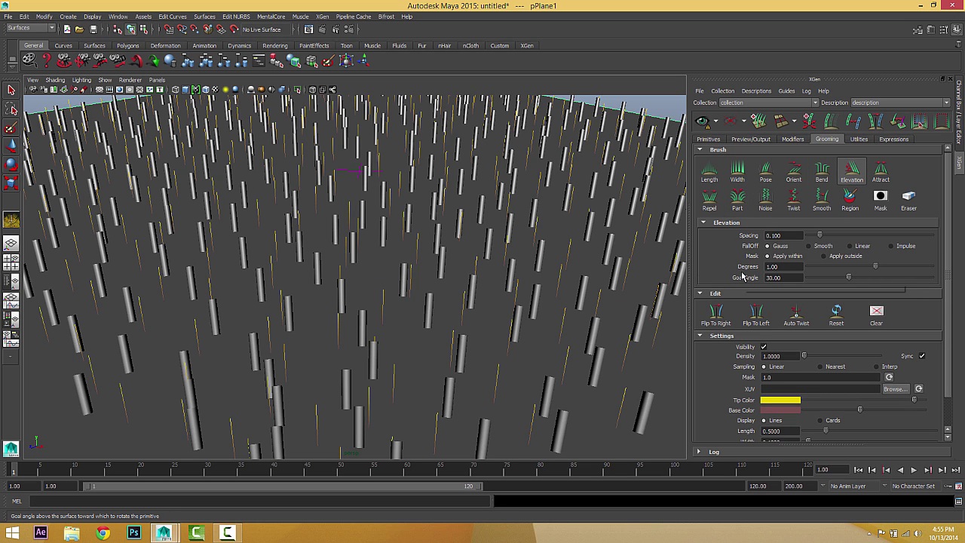
Activate the Length grooming brush and highlight its spacing value
{"action": "left_click", "coordinate": [711, 174]}
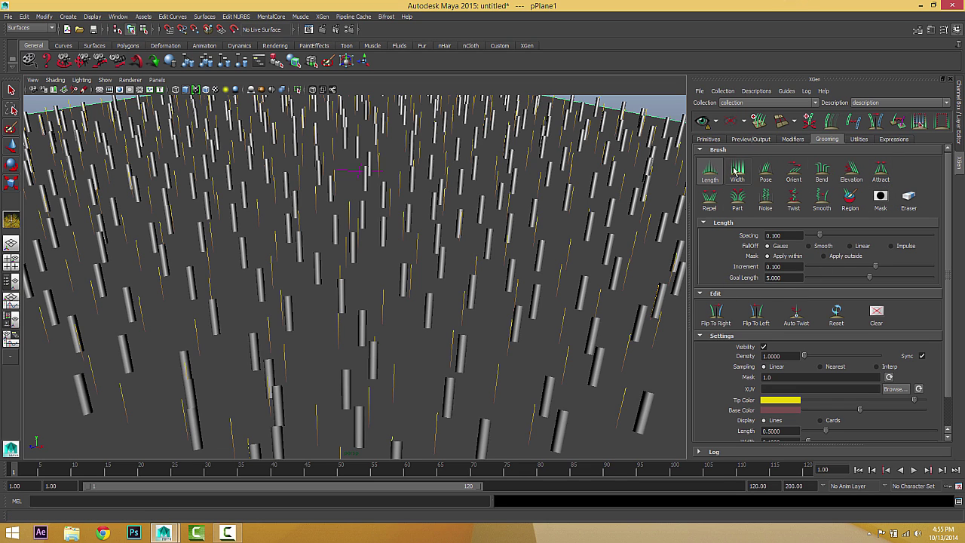
{"action": "scroll", "coordinate": [442, 272], "scroll_direction": "down", "scroll_amount": 5}
{"action": "left_click_drag", "start_coordinate": [443, 276], "coordinate": [394, 289], "text": "alt"}
{"action": "scroll", "coordinate": [427, 285], "scroll_direction": "up", "scroll_amount": 4}
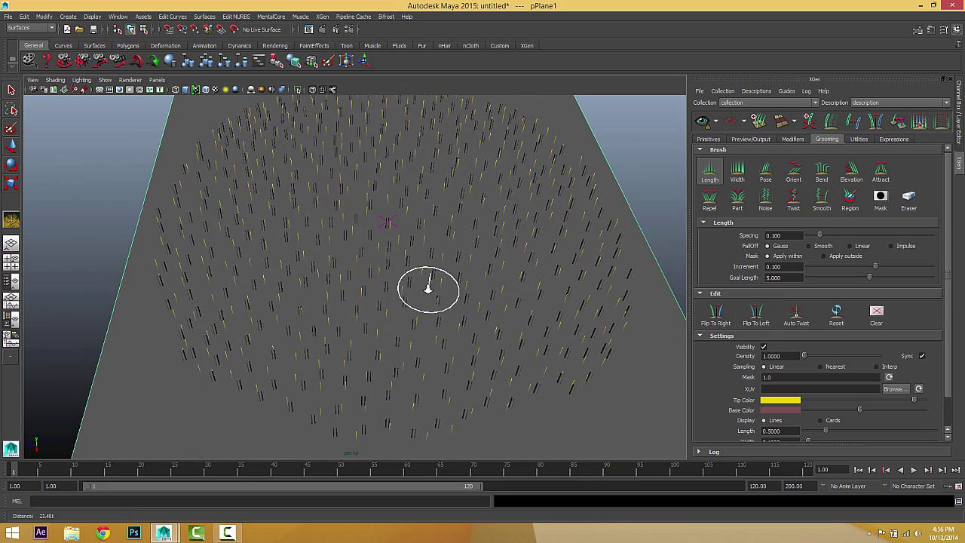
{"action": "left_click_drag", "start_coordinate": [788, 236], "coordinate": [709, 235]}
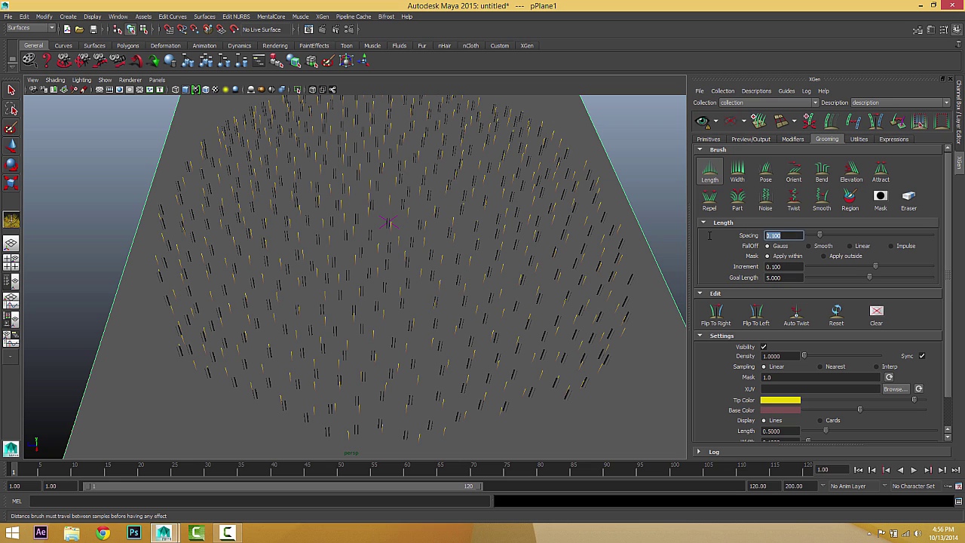
{"action": "mouse_move", "coordinate": [424, 285]}
{"action": "left_mouse_down", "text": "alt"}
{"action": "mouse_move", "coordinate": [410, 304]}
{"action": "mouse_move", "coordinate": [416, 287]}
{"action": "left_mouse_up", "text": "alt"}
{"action": "left_click_drag", "start_coordinate": [442, 252], "coordinate": [493, 261], "text": "alt"}
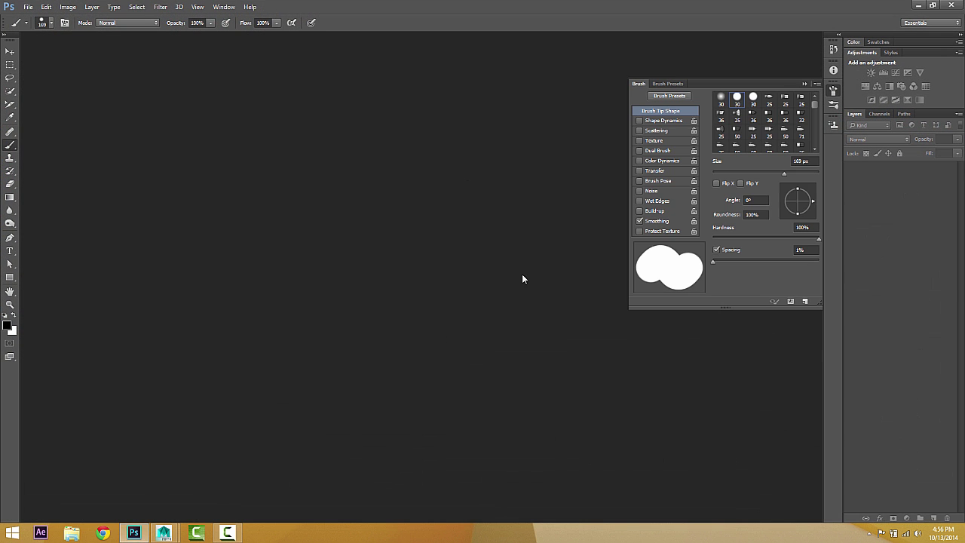
Create a new A4 document in Photoshop at 300 pixels/inch with a white background and show it at 100%
{"action": "left_click", "coordinate": [803, 83]}
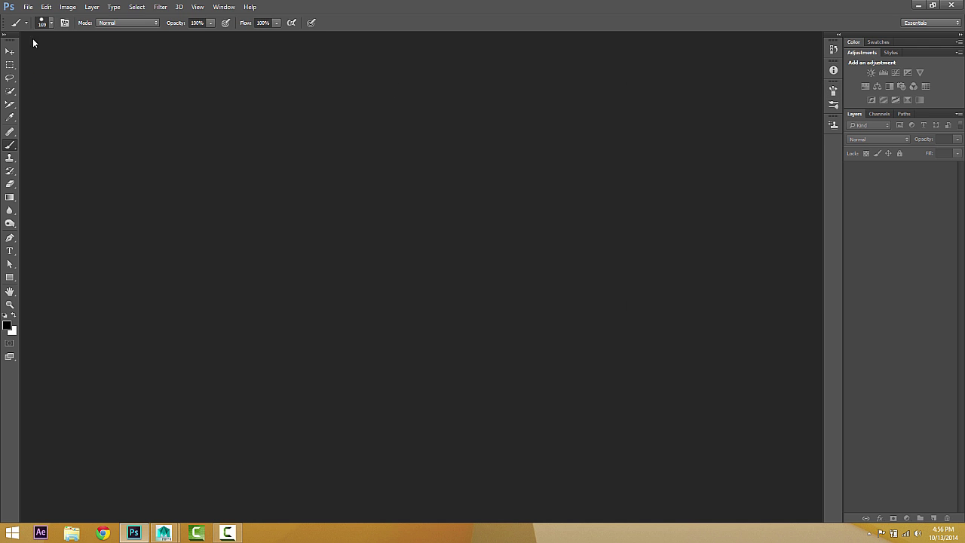
{"action": "left_click", "coordinate": [27, 7]}
{"action": "left_click", "coordinate": [34, 17]}
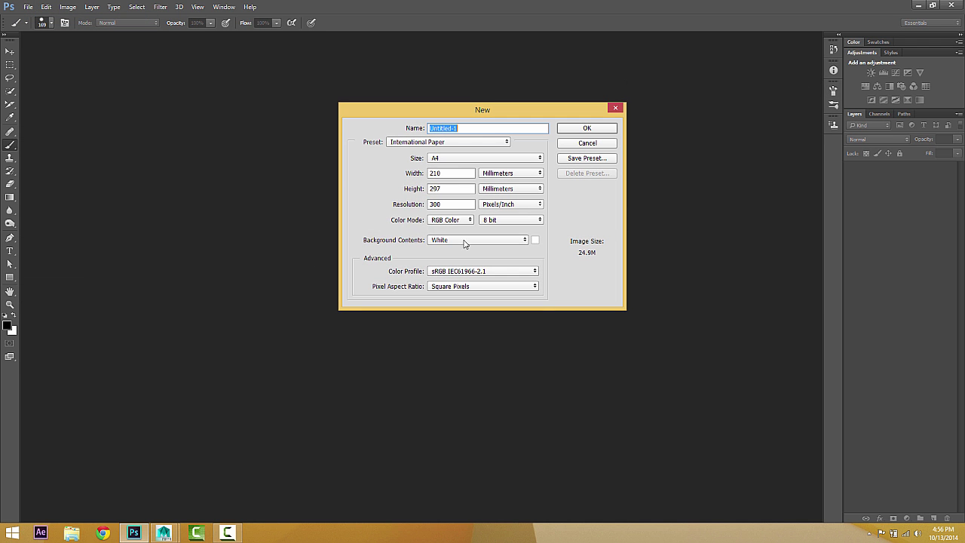
{"action": "left_click", "coordinate": [586, 128]}
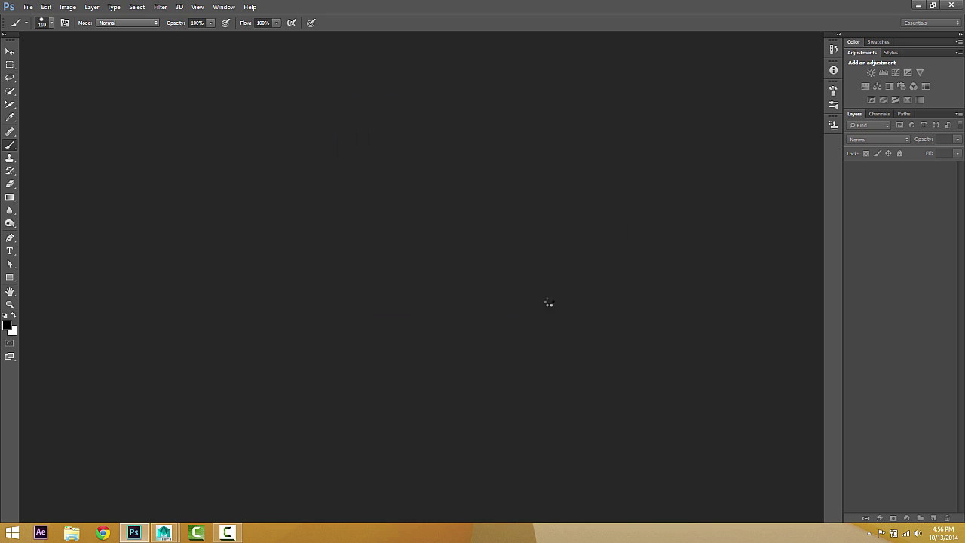
{"action": "double_click", "coordinate": [10, 304]}
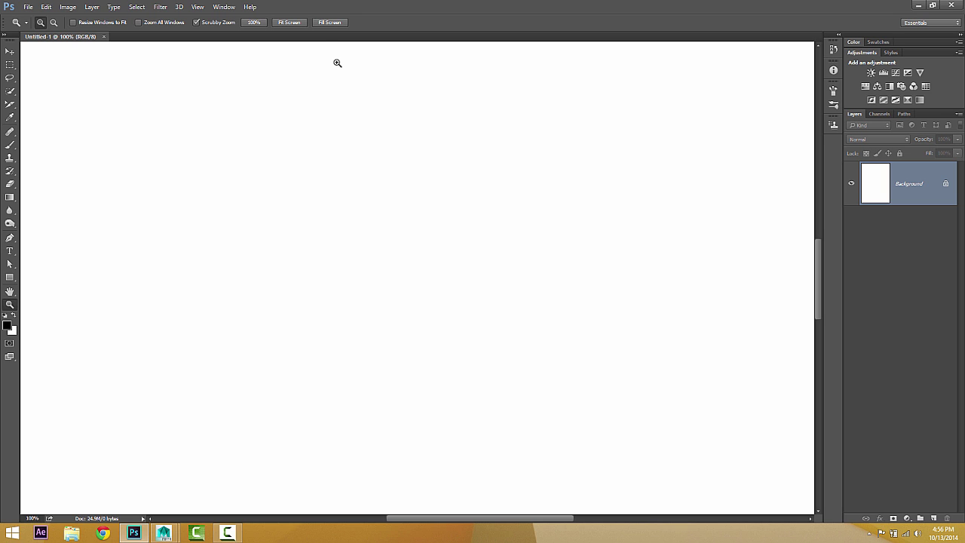
Activate the Brush tool and bring up the brush tip's spacing setting
{"action": "left_click", "coordinate": [10, 145]}
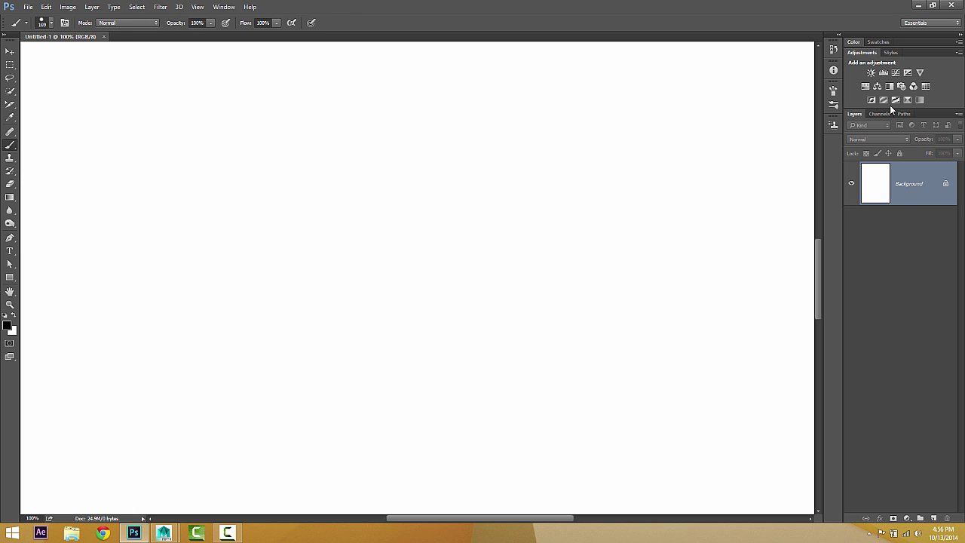
{"action": "left_click", "coordinate": [224, 7]}
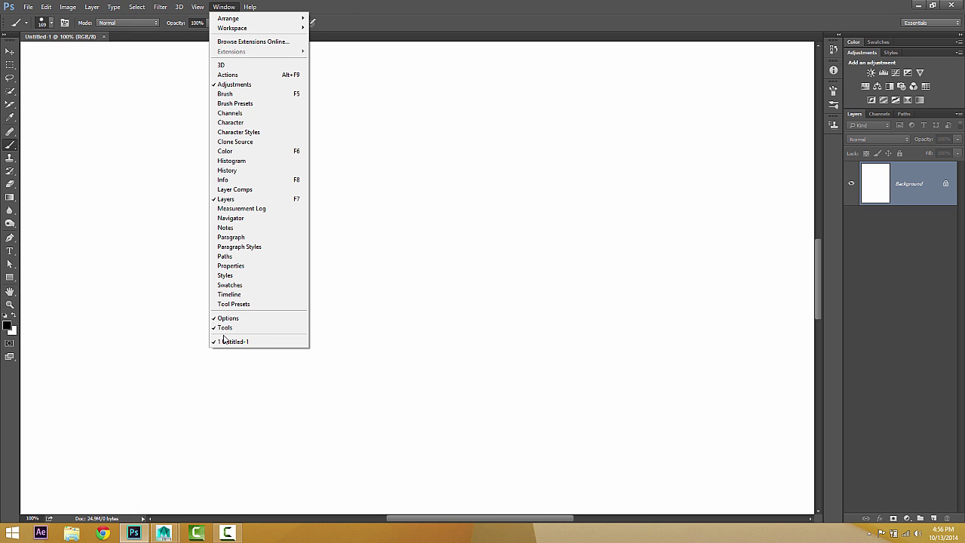
{"action": "left_click", "coordinate": [226, 94]}
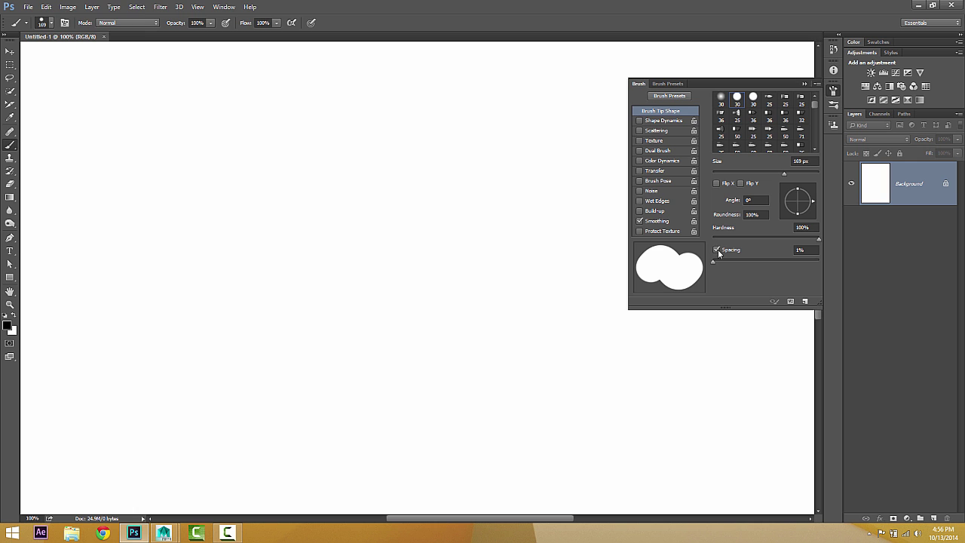
{"action": "left_click", "coordinate": [796, 250]}
Switch back to Maya and open the Length brush's spacing value for editing
{"action": "mouse_move", "coordinate": [158, 536]}
{"action": "left_click", "coordinate": [191, 498]}
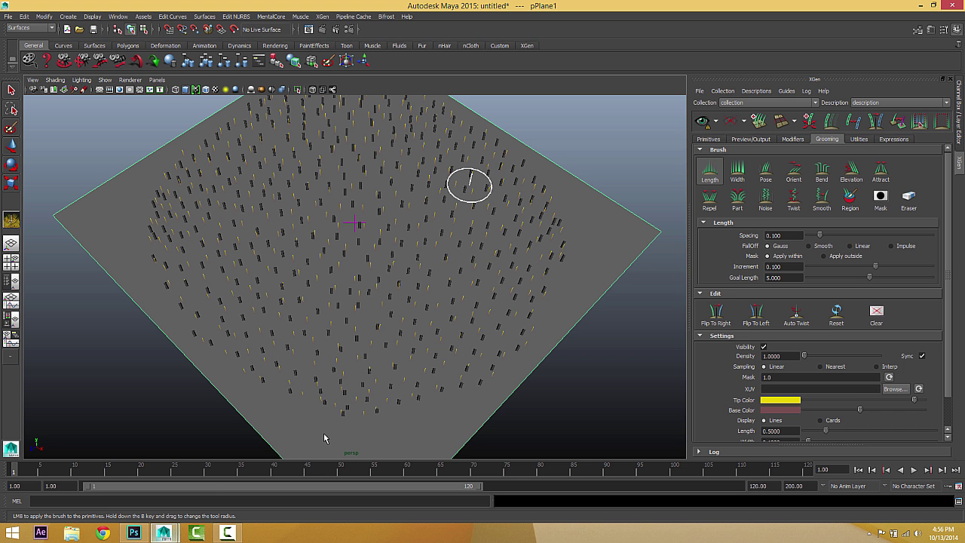
{"action": "double_click", "coordinate": [788, 236]}
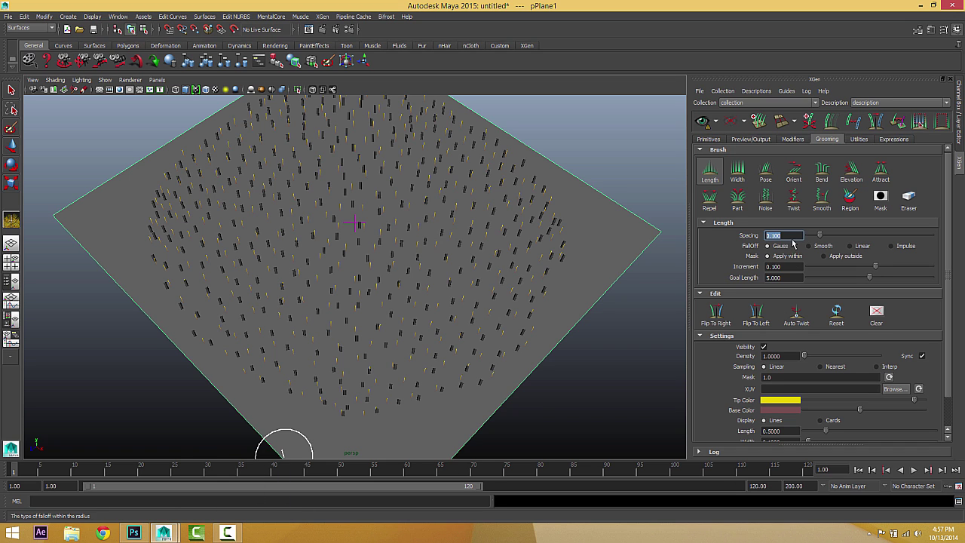
Set the Length brush's spacing to 0.1
{"action": "left_click_drag", "start_coordinate": [806, 236], "coordinate": [697, 238]}
{"action": "type", "text": ".1"}
{"action": "key", "text": "Return"}
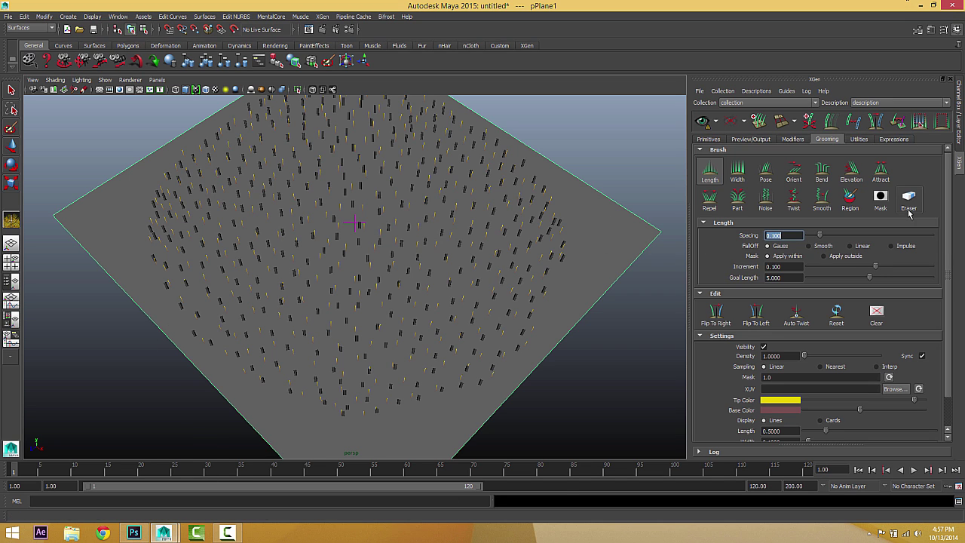
Switch to Photoshop and paint a straight horizontal black stroke across the upper canvas with 1% brush spacing
{"action": "left_click", "coordinate": [134, 533]}
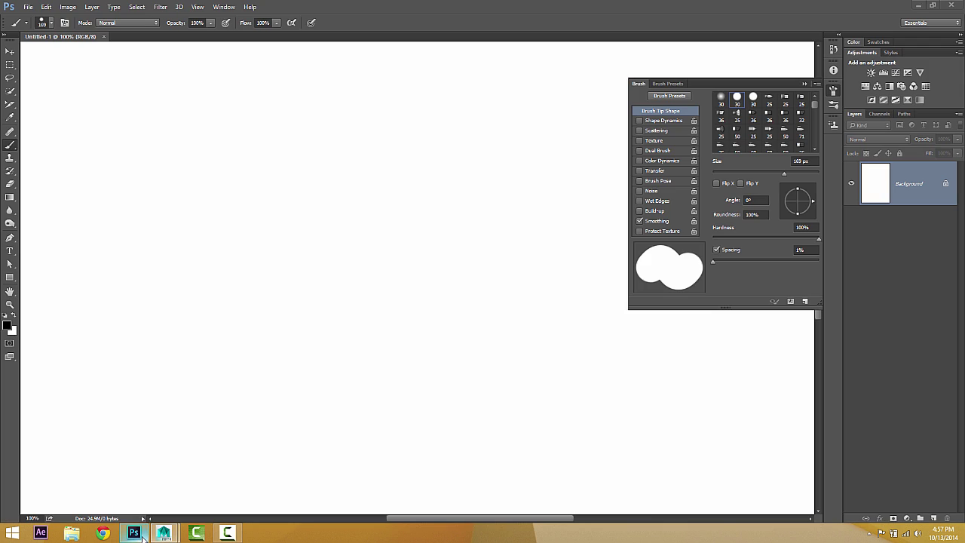
{"action": "left_click", "coordinate": [818, 250]}
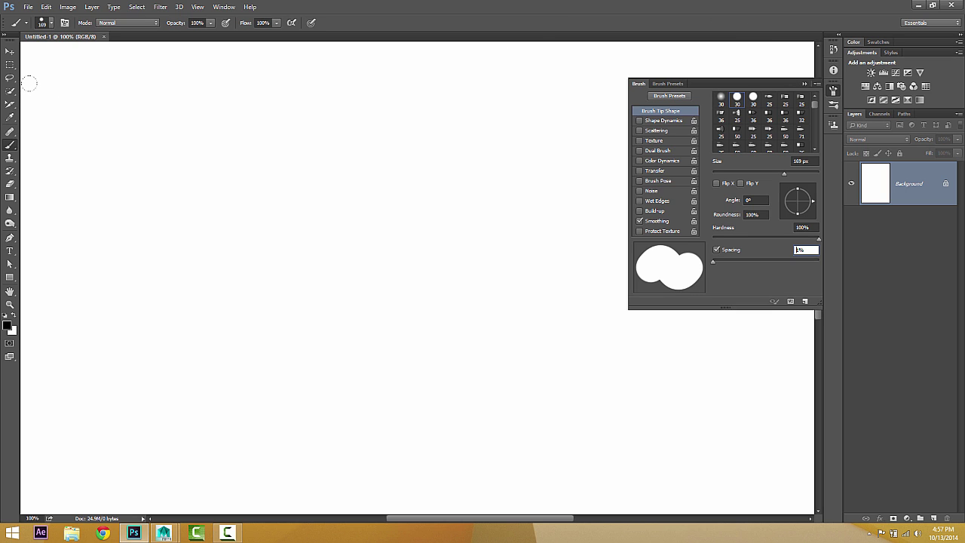
{"action": "left_click", "coordinate": [66, 122]}
{"action": "left_click_drag", "start_coordinate": [66, 122], "coordinate": [570, 122]}
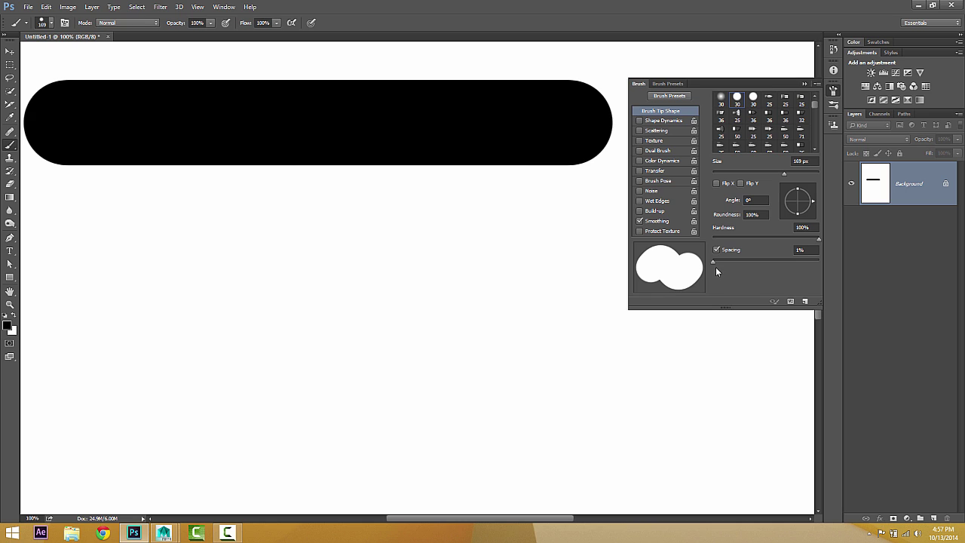
Set the brush spacing to 100% and paint a second horizontal stroke below the first one
{"action": "mouse_move", "coordinate": [712, 261]}
{"action": "left_mouse_down"}
{"action": "mouse_move", "coordinate": [860, 261]}
{"action": "mouse_move", "coordinate": [764, 261]}
{"action": "left_mouse_up"}
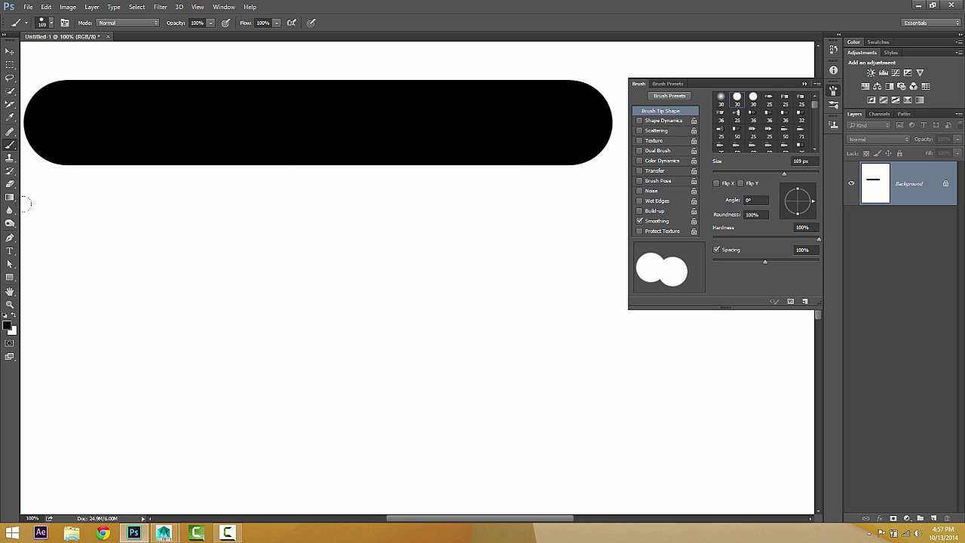
{"action": "left_click", "coordinate": [64, 239]}
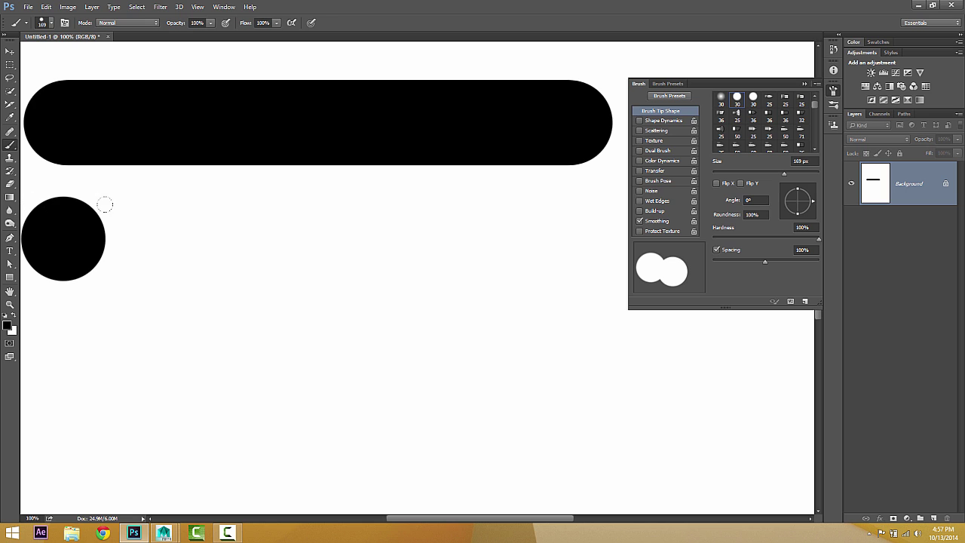
{"action": "left_click_drag", "start_coordinate": [105, 204], "coordinate": [545, 203]}
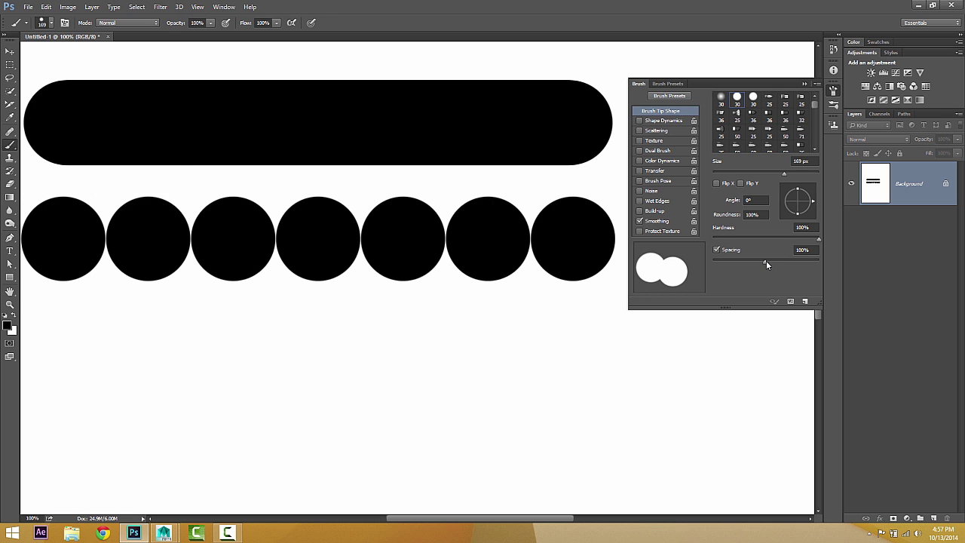
Set the brush spacing to 50% and paint a third horizontal stroke below the row of separate dots
{"action": "left_click_drag", "start_coordinate": [764, 261], "coordinate": [739, 260]}
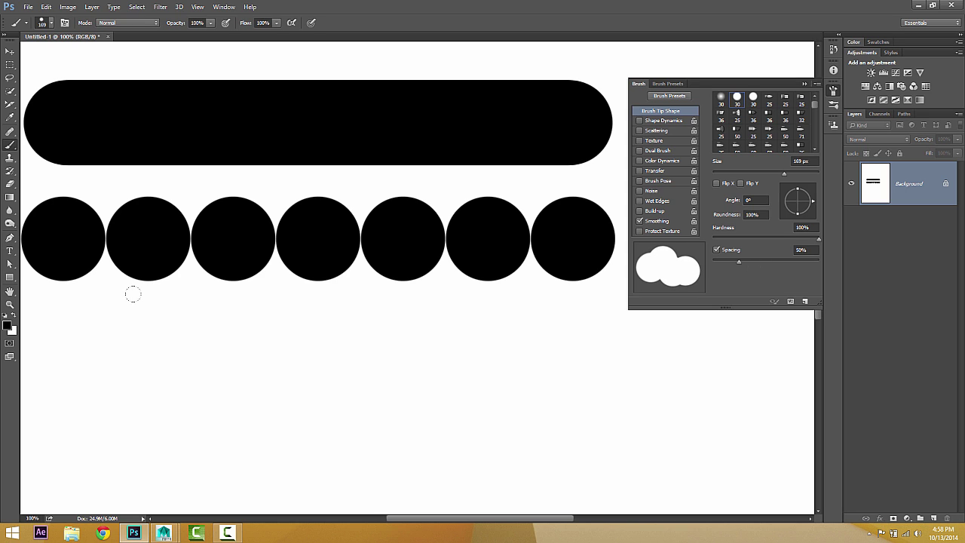
{"action": "left_click_drag", "start_coordinate": [62, 360], "coordinate": [572, 360]}
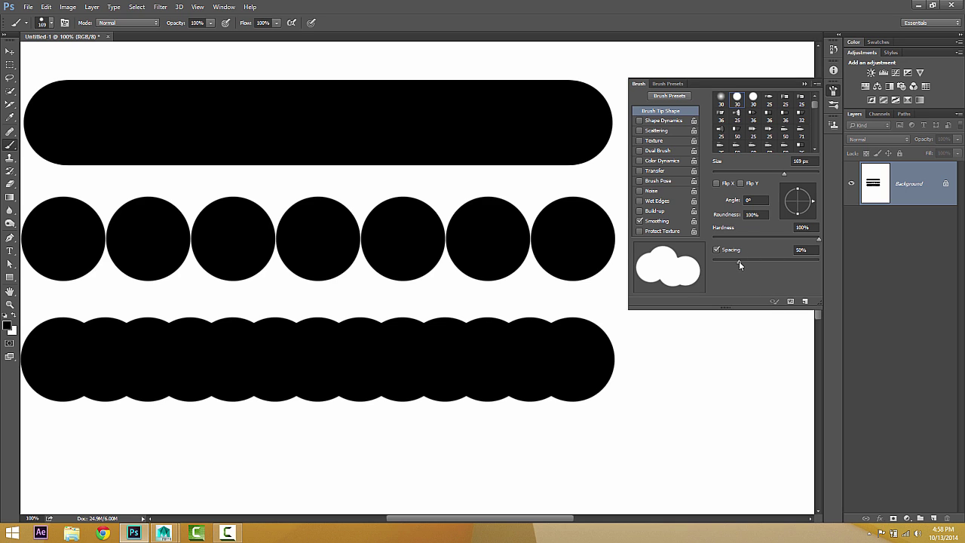
Set the brush spacing to 25% and paint a fourth horizontal stroke along the lower part of the canvas
{"action": "left_click_drag", "start_coordinate": [739, 261], "coordinate": [726, 263]}
{"action": "left_click", "coordinate": [63, 465]}
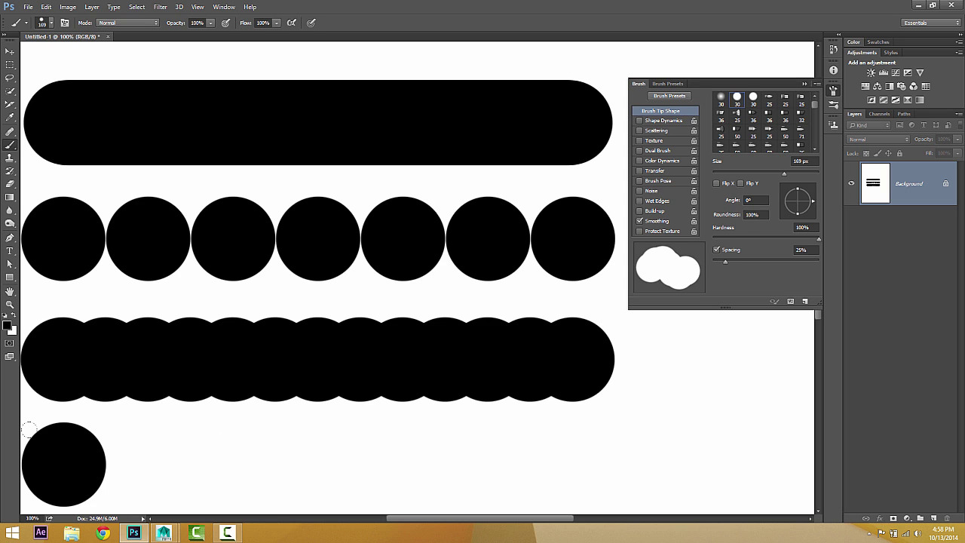
{"action": "left_click_drag", "start_coordinate": [63, 465], "coordinate": [596, 464]}
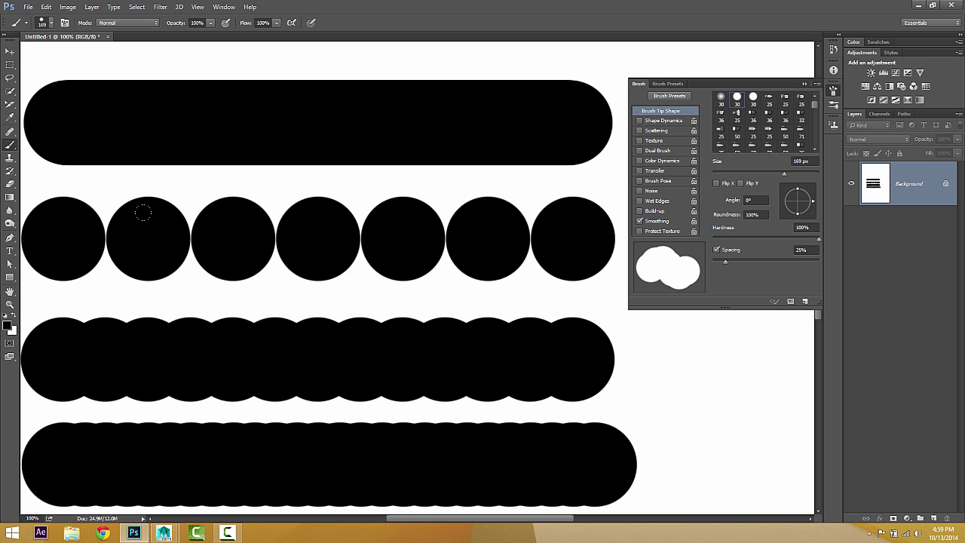
Switch back to Maya and activate the Length grooming brush
{"action": "left_click", "coordinate": [163, 533]}
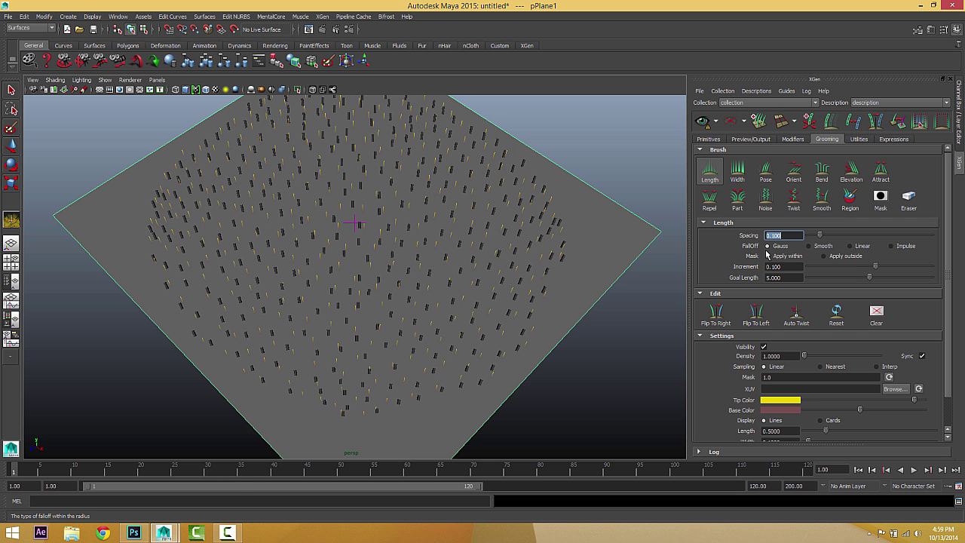
{"action": "left_click", "coordinate": [766, 172]}
{"action": "left_click", "coordinate": [737, 172]}
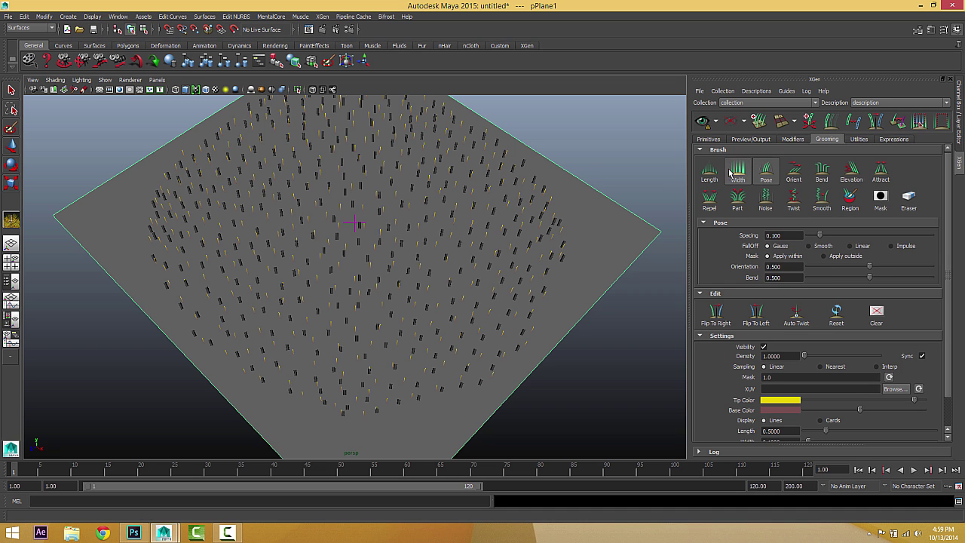
{"action": "left_click", "coordinate": [709, 172]}
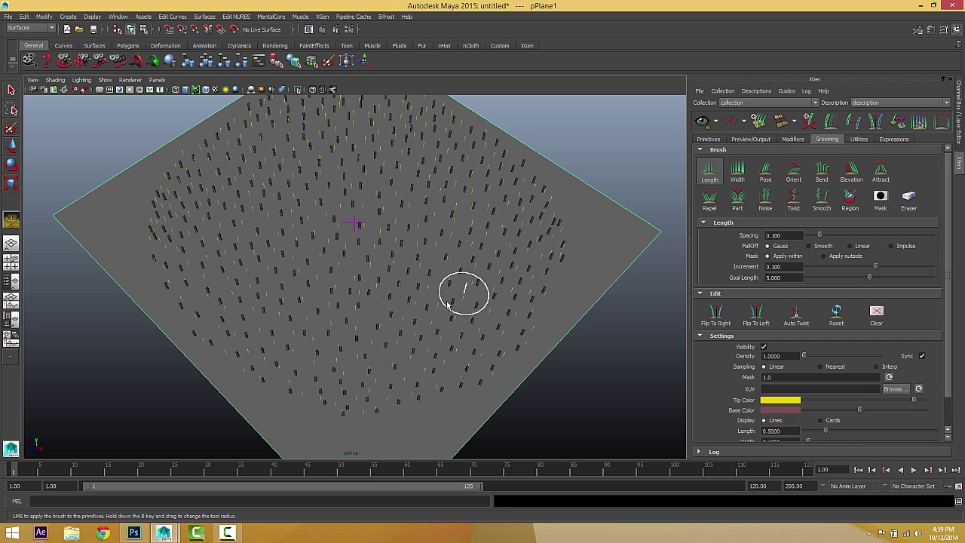
Set the density of the groomable splines on the plane to 500
{"action": "left_click_drag", "start_coordinate": [337, 318], "coordinate": [487, 290], "text": "alt"}
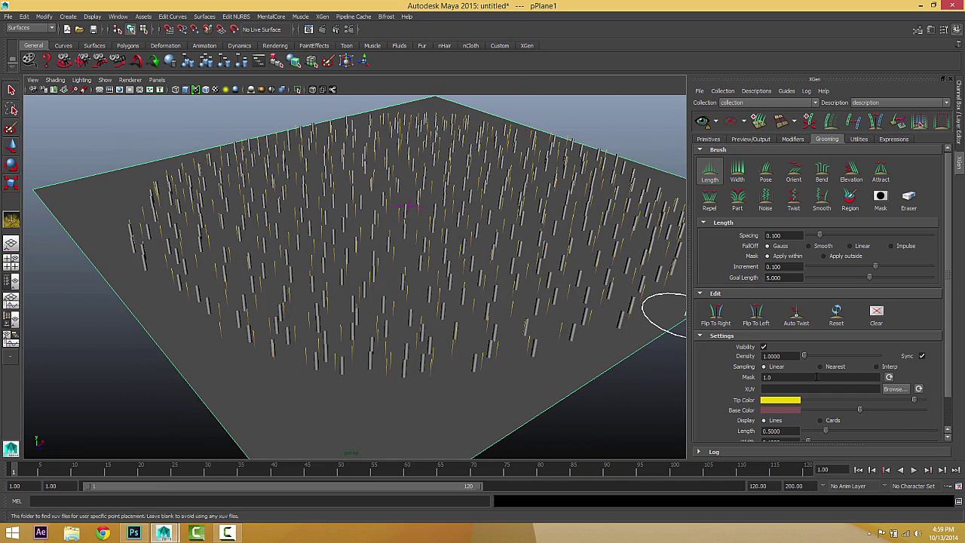
{"action": "left_click_drag", "start_coordinate": [785, 356], "coordinate": [629, 344]}
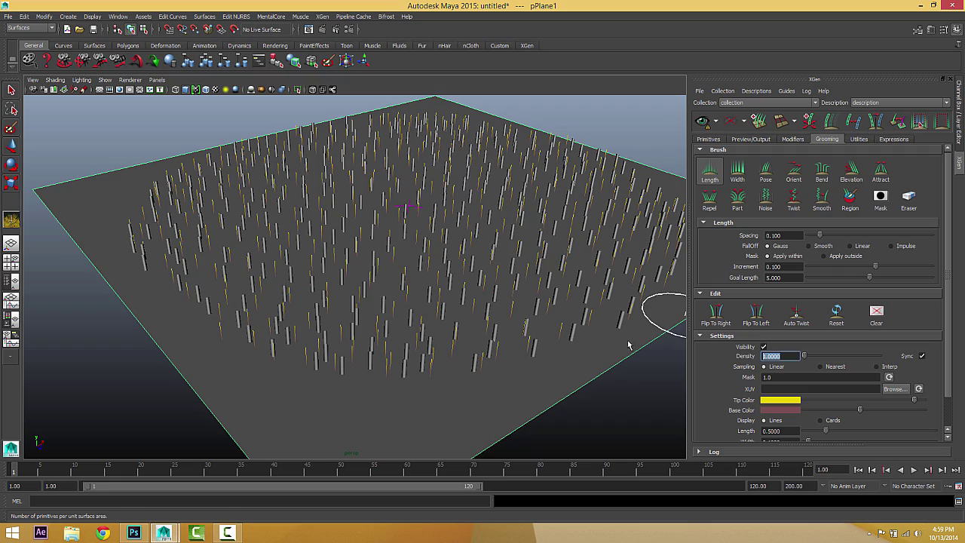
{"action": "left_click_drag", "start_coordinate": [337, 221], "coordinate": [360, 261], "text": "alt"}
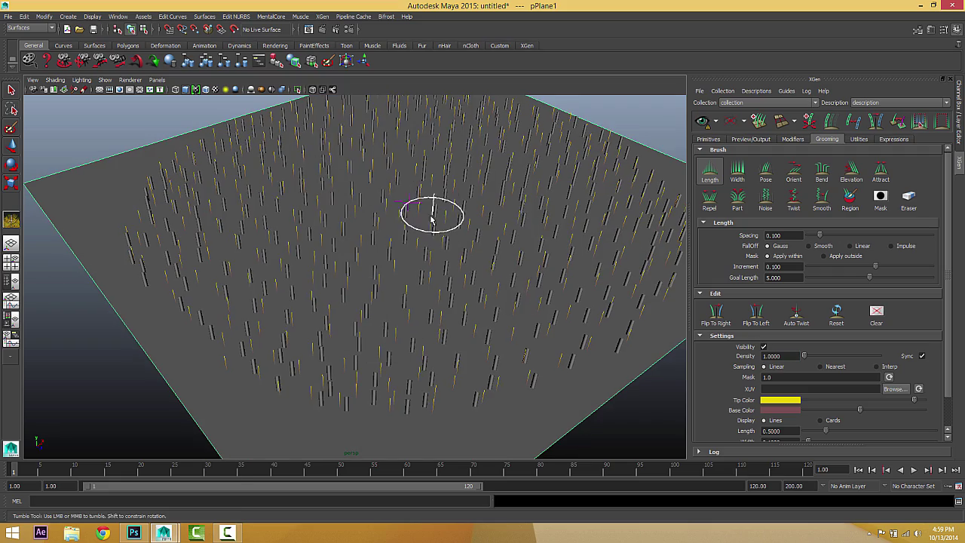
{"action": "mouse_move", "coordinate": [430, 213]}
{"action": "left_mouse_down", "text": "alt"}
{"action": "mouse_move", "coordinate": [370, 206]}
{"action": "mouse_move", "coordinate": [426, 217]}
{"action": "left_mouse_up", "text": "alt"}
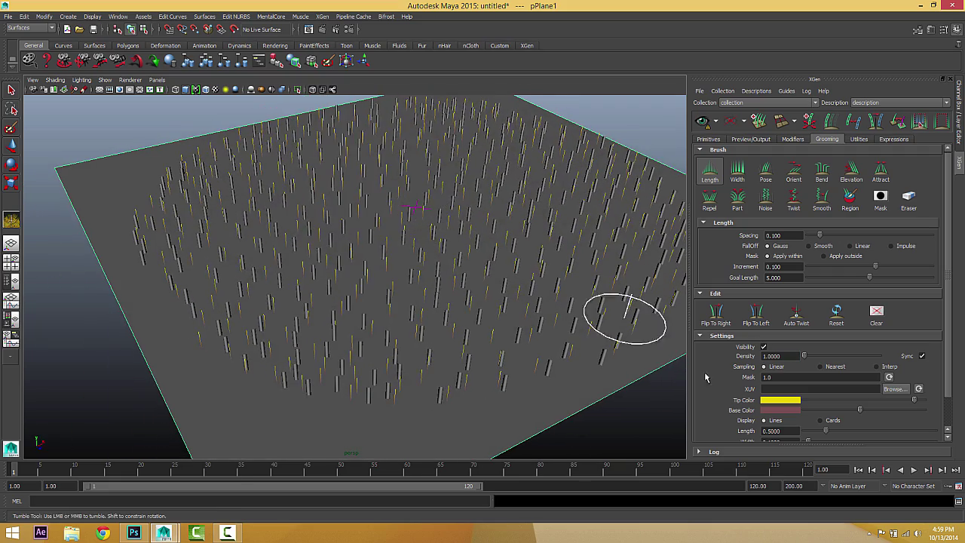
{"action": "double_click", "coordinate": [792, 356]}
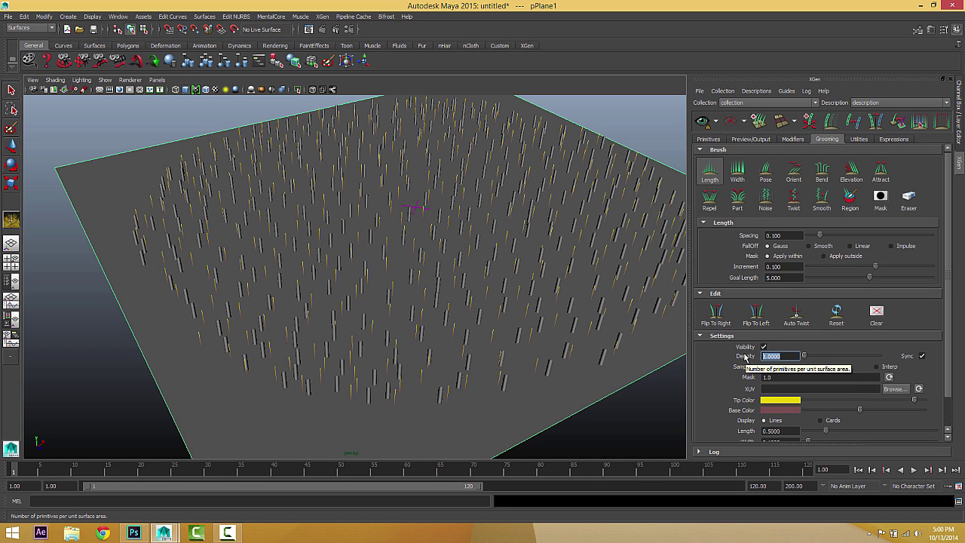
{"action": "type", "text": "500"}
{"action": "key", "text": "Return"}
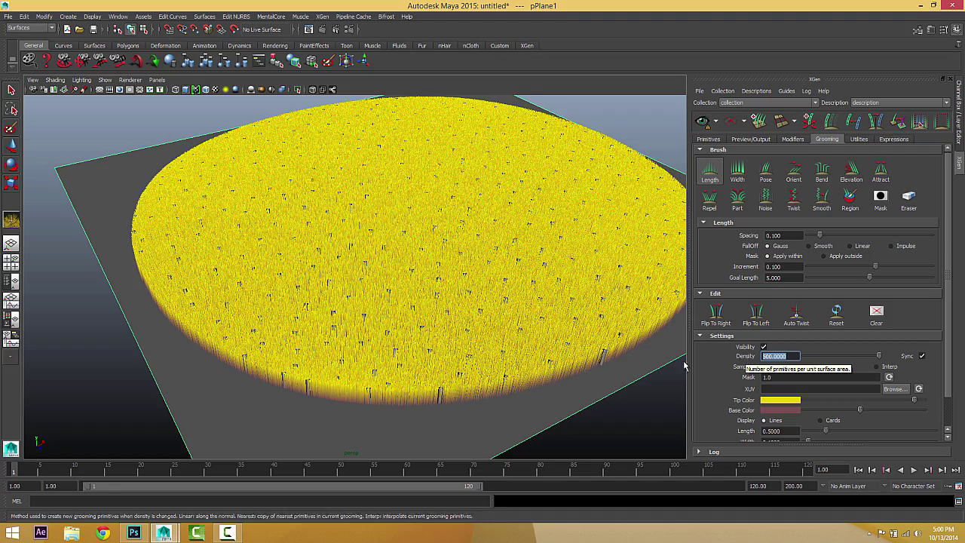
Hide the XGen guides so that only the dense splines are displayed on the plane
{"action": "left_click_drag", "start_coordinate": [476, 359], "coordinate": [454, 346], "text": "alt"}
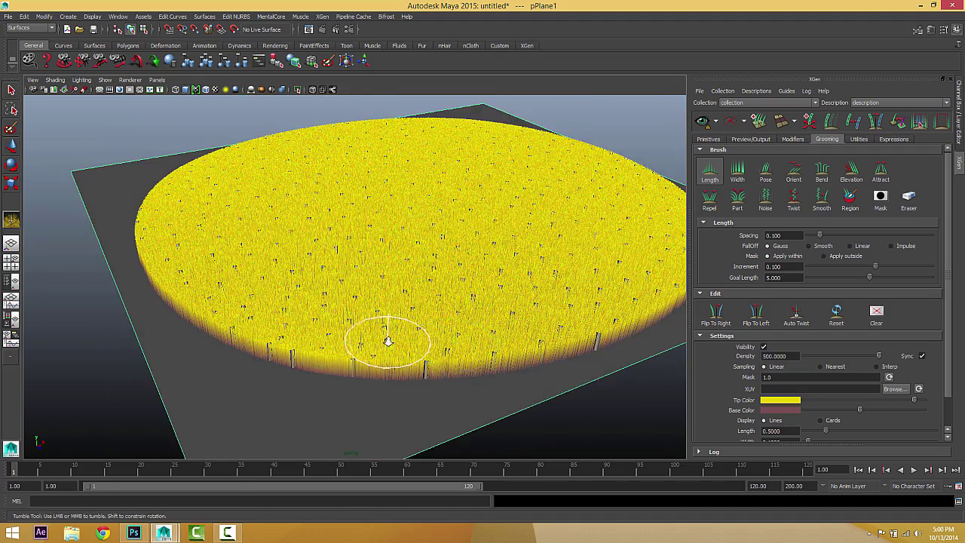
{"action": "right_click_drag", "start_coordinate": [387, 339], "coordinate": [459, 349], "text": "alt"}
{"action": "left_click_drag", "start_coordinate": [458, 349], "coordinate": [465, 339], "text": "alt"}
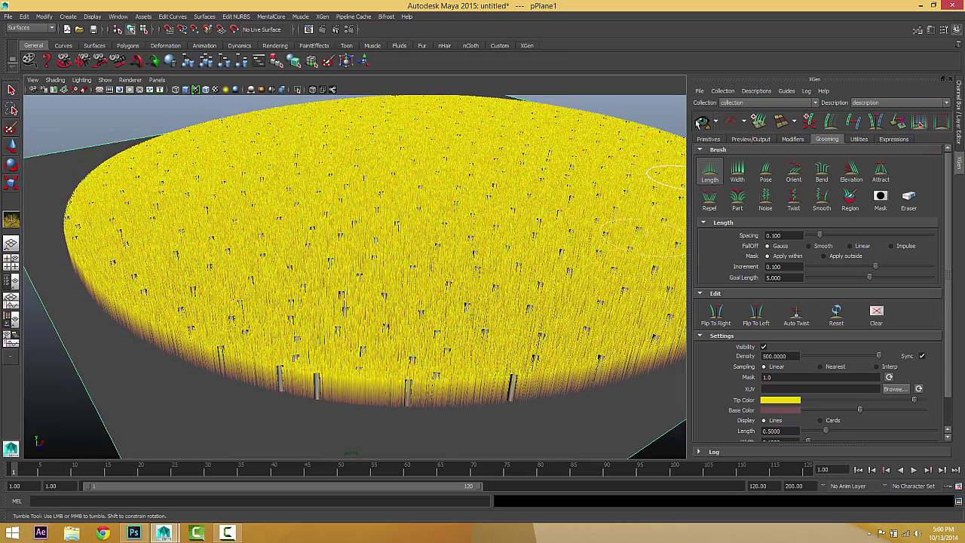
{"action": "left_click", "coordinate": [732, 122]}
{"action": "scroll", "coordinate": [379, 279], "scroll_direction": "down", "scroll_amount": 2}
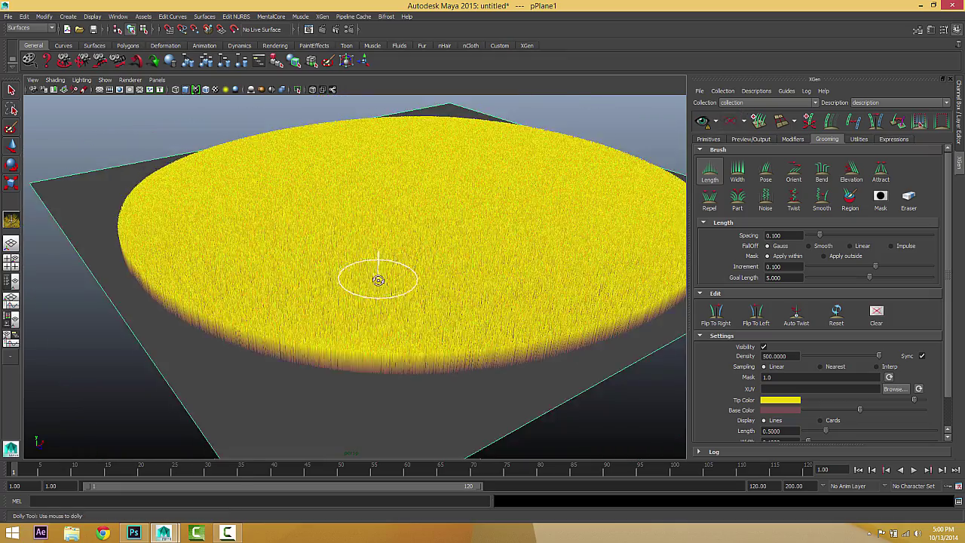
{"action": "left_click_drag", "start_coordinate": [380, 280], "coordinate": [376, 284], "text": "alt"}
{"action": "middle_click_drag", "start_coordinate": [443, 283], "coordinate": [443, 309], "text": "alt"}
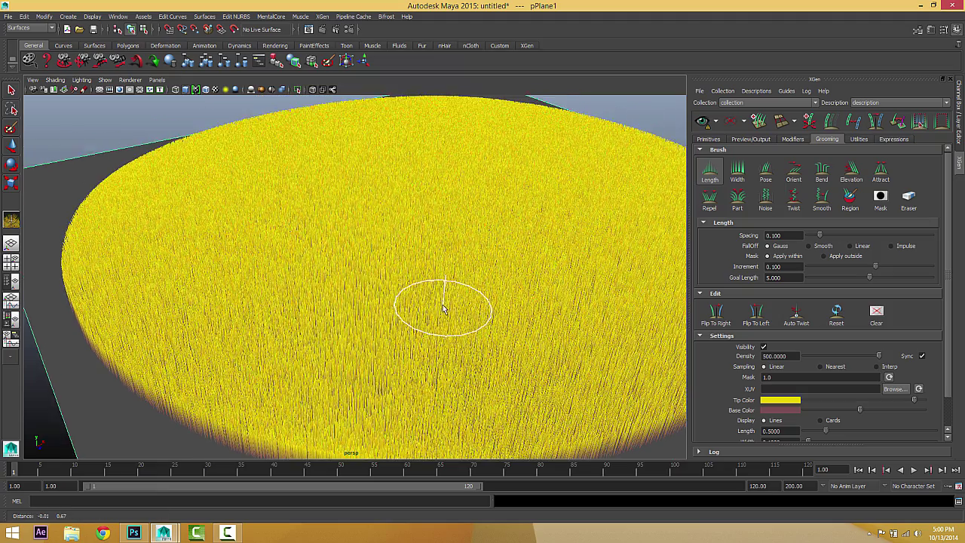
{"action": "right_click_drag", "start_coordinate": [444, 308], "coordinate": [409, 304], "text": "alt"}
{"action": "left_click_drag", "start_coordinate": [410, 304], "coordinate": [398, 300], "text": "alt"}
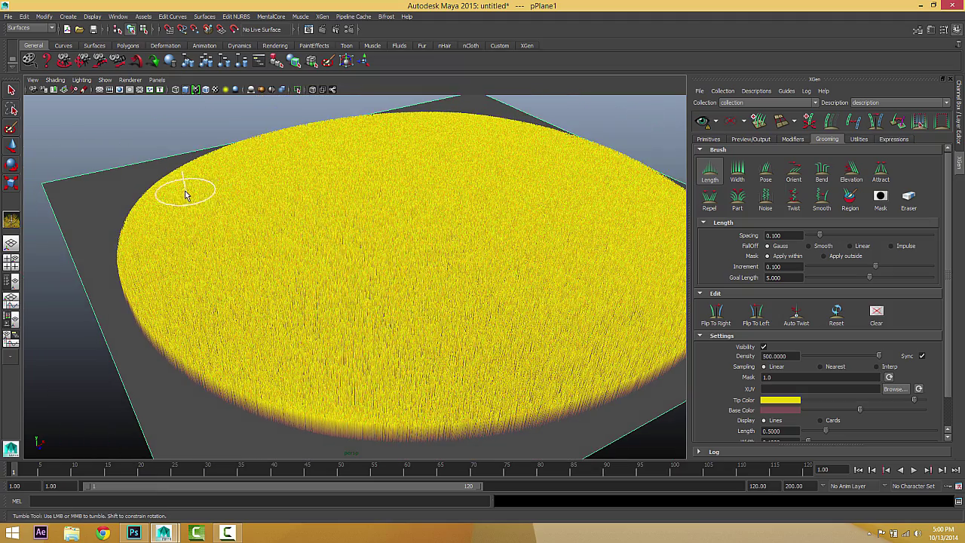
Lengthen the splines in one stroke down the disc's left side with spacing 0.001 and one down its right side with spacing 1.000
{"action": "left_click_drag", "start_coordinate": [186, 189], "coordinate": [198, 259], "text": "alt"}
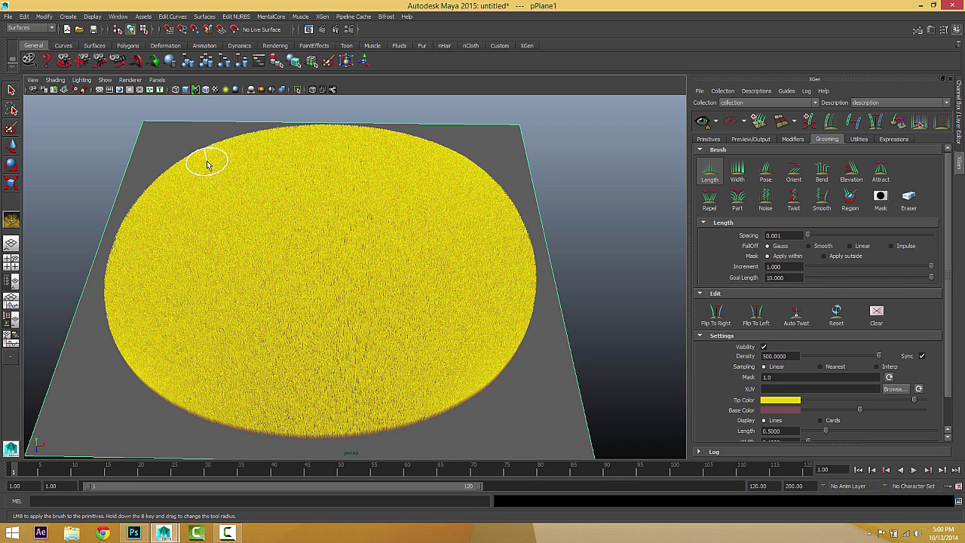
{"action": "mouse_move", "coordinate": [207, 166]}
{"action": "left_mouse_down"}
{"action": "mouse_move", "coordinate": [173, 388]}
{"action": "mouse_move", "coordinate": [195, 379]}
{"action": "left_mouse_up"}
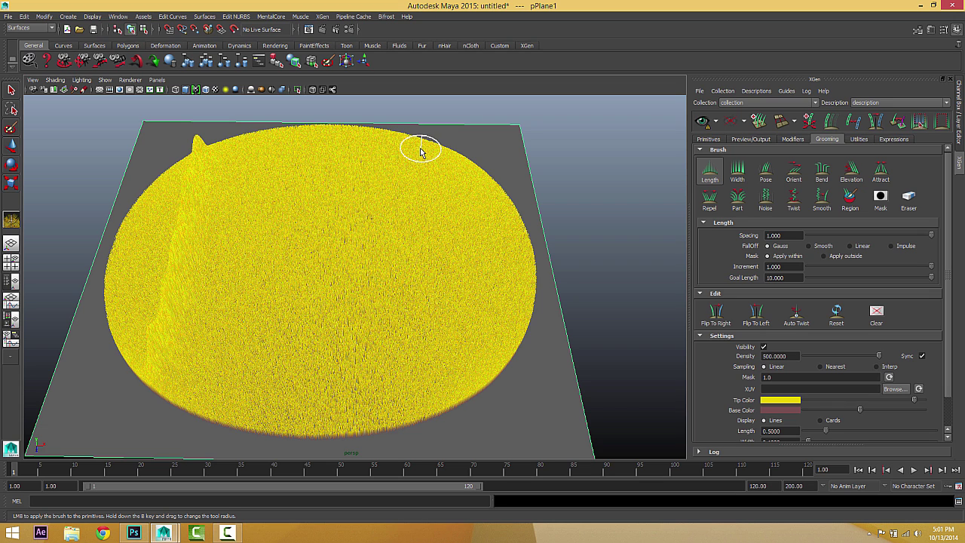
{"action": "mouse_move", "coordinate": [420, 162]}
{"action": "left_mouse_down"}
{"action": "mouse_move", "coordinate": [419, 300]}
{"action": "mouse_move", "coordinate": [401, 429]}
{"action": "left_mouse_up"}
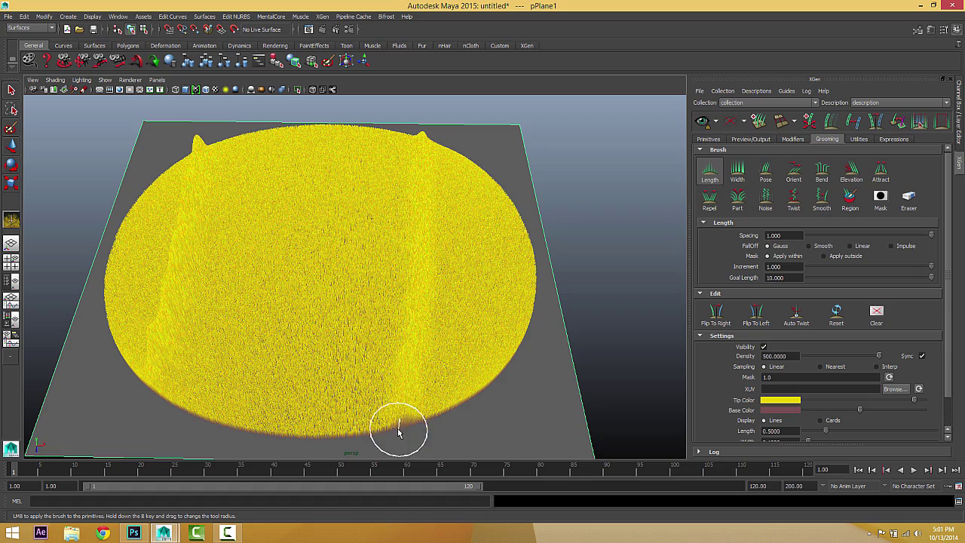
Examine the height profile of the lengthened splines along the strokes from a low side angle
{"action": "mouse_move", "coordinate": [479, 422]}
{"action": "left_mouse_down", "text": "alt"}
{"action": "mouse_move", "coordinate": [370, 391]}
{"action": "mouse_move", "coordinate": [521, 383]}
{"action": "left_mouse_up", "text": "alt"}
{"action": "middle_click_drag", "start_coordinate": [416, 350], "coordinate": [487, 342], "text": "alt"}
{"action": "right_click_drag", "start_coordinate": [487, 342], "coordinate": [442, 347], "text": "alt"}
{"action": "left_click_drag", "start_coordinate": [442, 347], "coordinate": [513, 351], "text": "alt"}
{"action": "right_click_drag", "start_coordinate": [513, 352], "coordinate": [283, 326], "text": "alt"}
{"action": "left_click_drag", "start_coordinate": [325, 326], "coordinate": [342, 328], "text": "alt"}
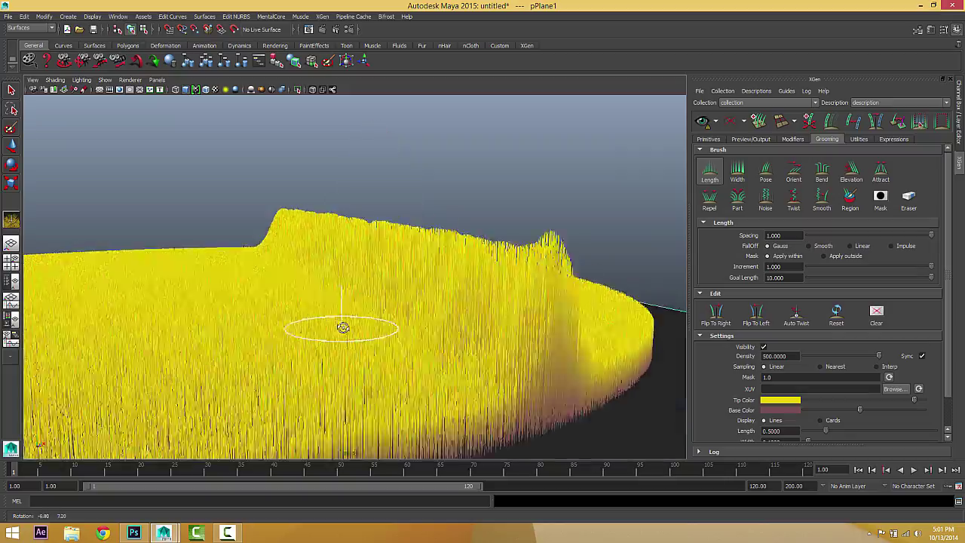
{"action": "middle_click_drag", "start_coordinate": [342, 328], "coordinate": [265, 292], "text": "alt"}
{"action": "left_click_drag", "start_coordinate": [265, 293], "coordinate": [247, 232], "text": "alt"}
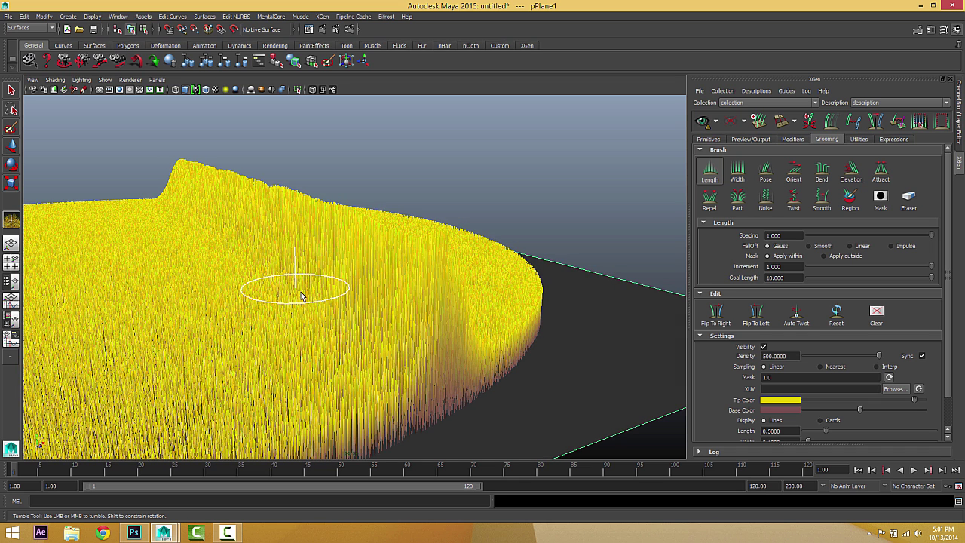
Paint a short Length stroke across the splines beside the ridge and undo it
{"action": "mouse_move", "coordinate": [301, 296]}
{"action": "left_mouse_down"}
{"action": "mouse_move", "coordinate": [334, 315]}
{"action": "mouse_move", "coordinate": [523, 308]}
{"action": "mouse_move", "coordinate": [490, 296]}
{"action": "mouse_move", "coordinate": [458, 346]}
{"action": "left_mouse_up"}
{"action": "key", "text": "ctrl+z"}
Compare the ridges left by the 0.001 and 1.000 spacing strokes from several sides of the disc
{"action": "middle_click_drag", "start_coordinate": [580, 258], "coordinate": [119, 239], "text": "alt"}
{"action": "left_click_drag", "start_coordinate": [119, 239], "coordinate": [377, 241], "text": "alt"}
{"action": "mouse_move", "coordinate": [377, 242]}
{"action": "middle_mouse_down", "text": "alt"}
{"action": "mouse_move", "coordinate": [422, 236]}
{"action": "mouse_move", "coordinate": [420, 175]}
{"action": "middle_mouse_up", "text": "alt"}
{"action": "left_click_drag", "start_coordinate": [437, 194], "coordinate": [441, 154], "text": "alt"}
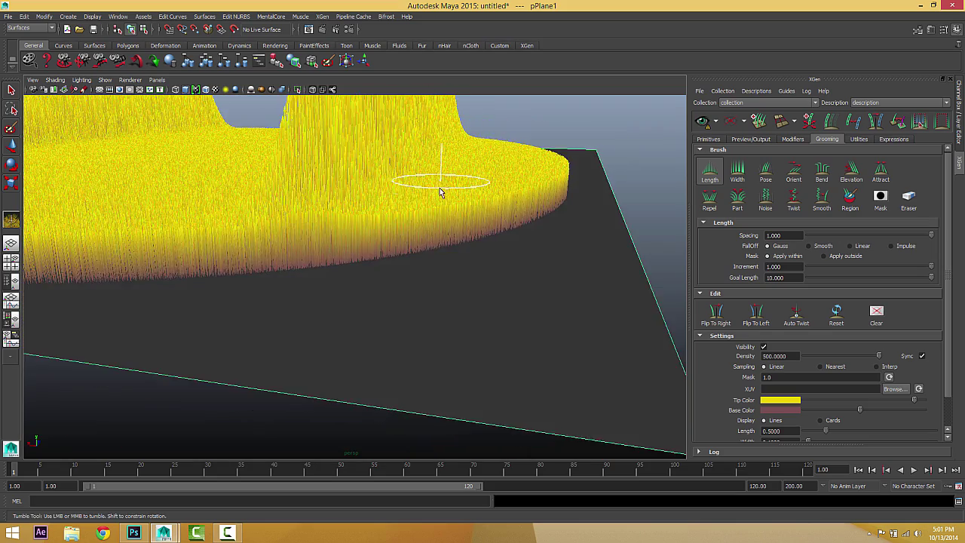
{"action": "middle_click_drag", "start_coordinate": [441, 192], "coordinate": [422, 276], "text": "alt"}
{"action": "left_click_drag", "start_coordinate": [400, 284], "coordinate": [417, 264], "text": "alt"}
{"action": "middle_click_drag", "start_coordinate": [343, 279], "coordinate": [361, 322], "text": "alt"}
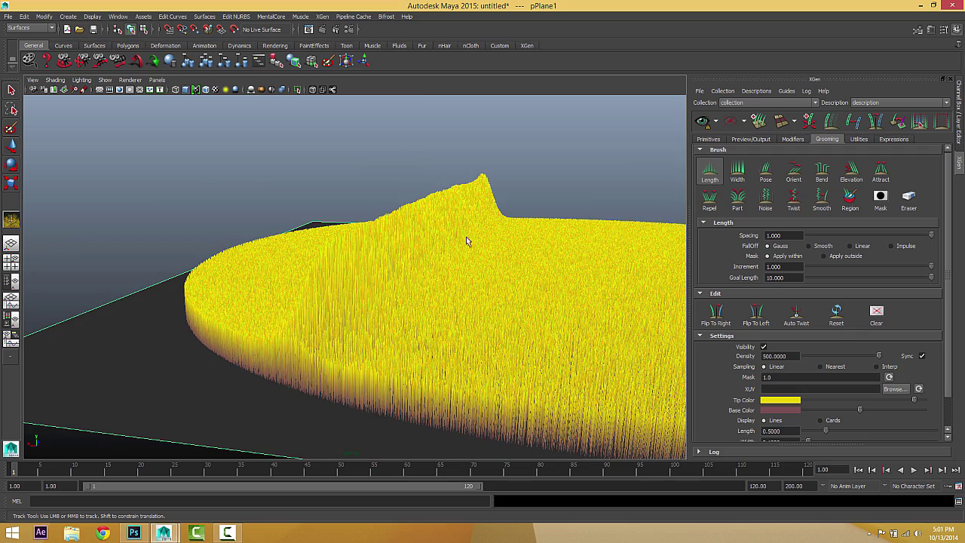
{"action": "left_click_drag", "start_coordinate": [466, 242], "coordinate": [452, 317], "text": "alt"}
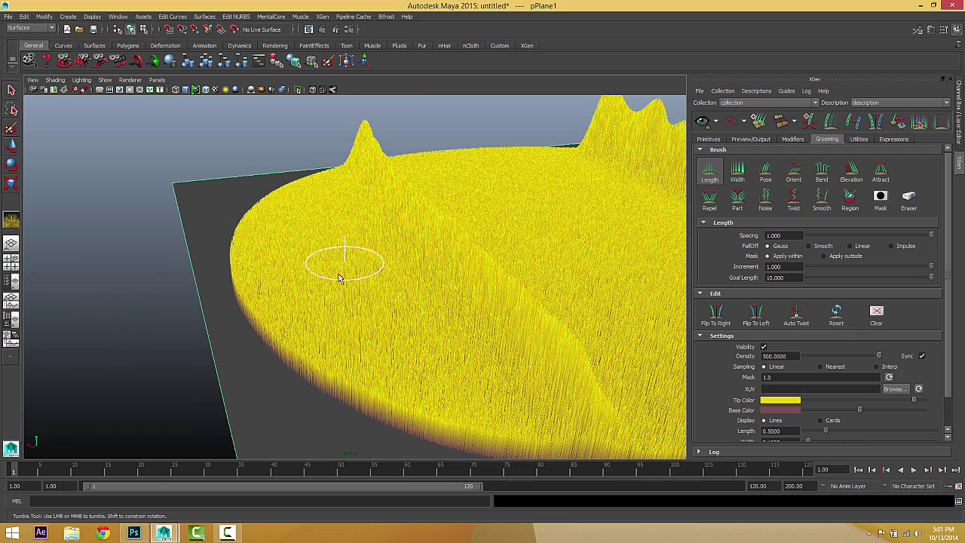
{"action": "left_click_drag", "start_coordinate": [339, 279], "coordinate": [327, 319], "text": "alt"}
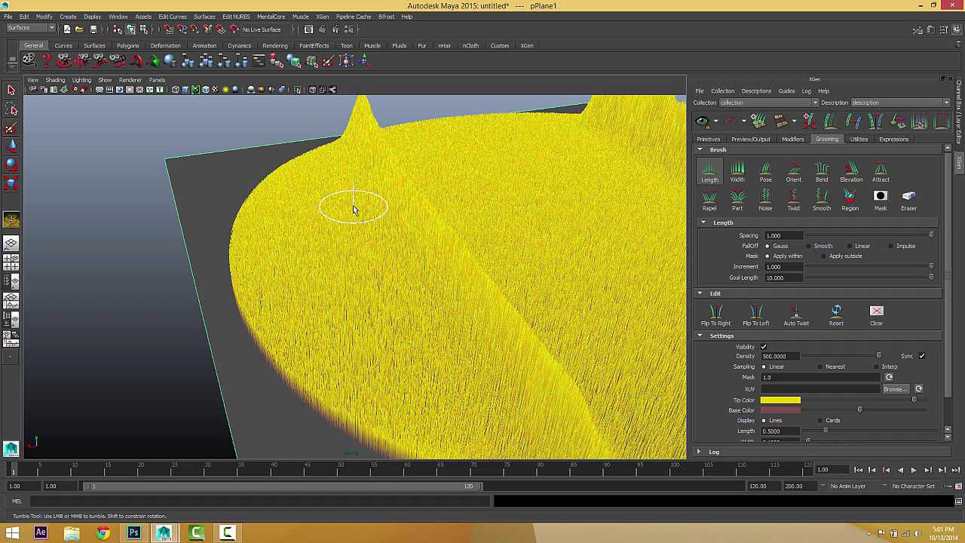
{"action": "left_click_drag", "start_coordinate": [353, 204], "coordinate": [345, 176], "text": "alt"}
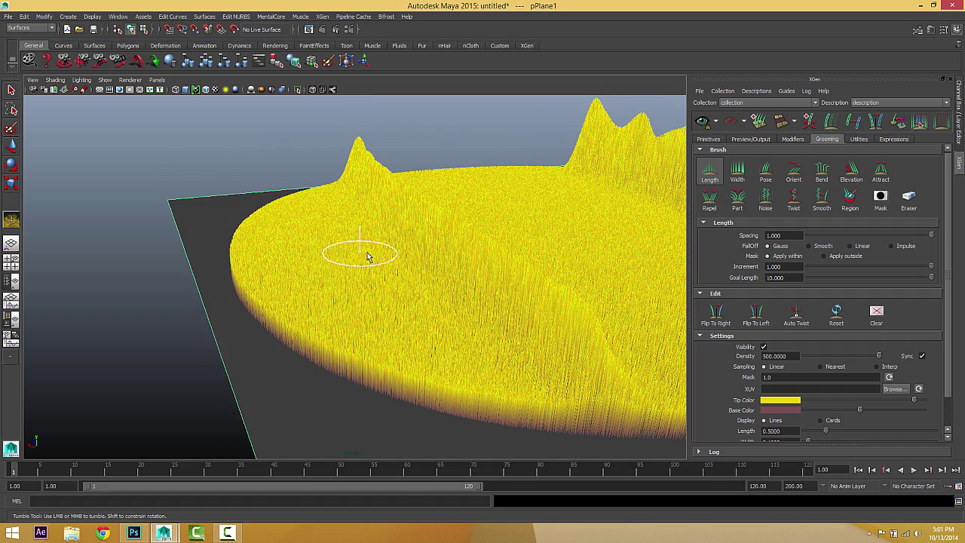
Inspect the ridge crossing the near side of the spline disc from low and raised angles
{"action": "mouse_move", "coordinate": [431, 279]}
{"action": "left_mouse_down", "text": "alt"}
{"action": "mouse_move", "coordinate": [429, 267]}
{"action": "mouse_move", "coordinate": [506, 267]}
{"action": "left_mouse_up", "text": "alt"}
{"action": "right_click_drag", "start_coordinate": [507, 267], "coordinate": [536, 277], "text": "alt"}
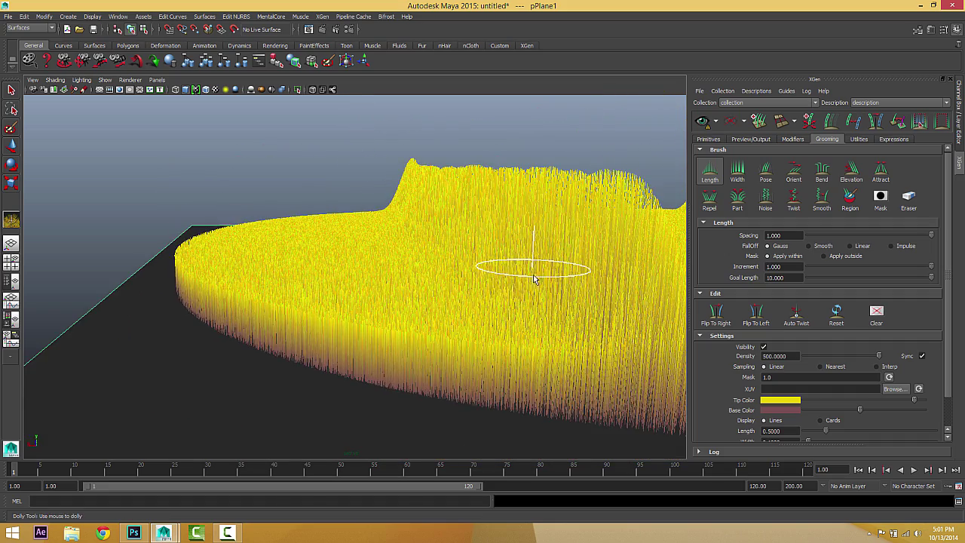
{"action": "left_click_drag", "start_coordinate": [455, 267], "coordinate": [444, 268], "text": "alt"}
{"action": "right_click_drag", "start_coordinate": [444, 268], "coordinate": [411, 248], "text": "alt"}
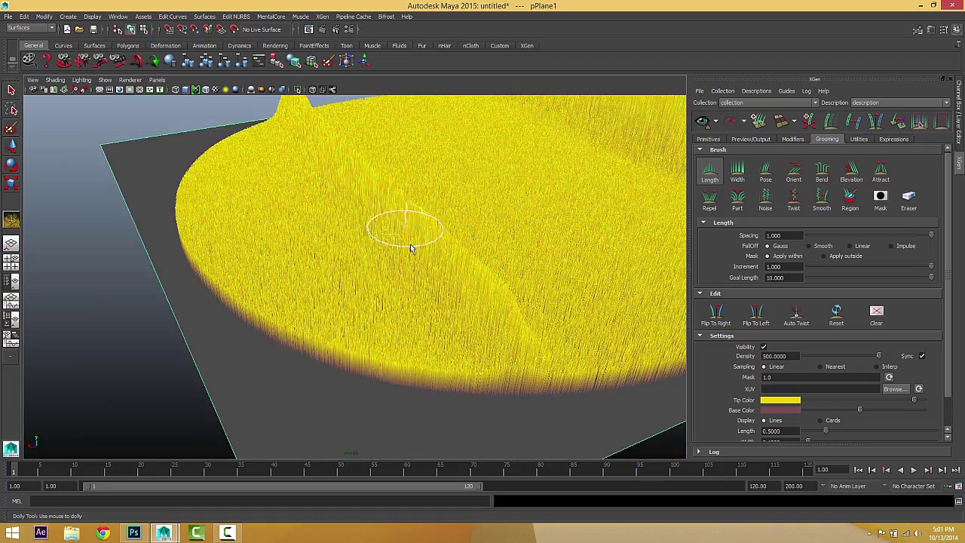
{"action": "left_click_drag", "start_coordinate": [411, 248], "coordinate": [423, 261], "text": "alt"}
{"action": "right_click_drag", "start_coordinate": [422, 261], "coordinate": [480, 268], "text": "alt"}
{"action": "left_click_drag", "start_coordinate": [480, 268], "coordinate": [571, 260], "text": "alt"}
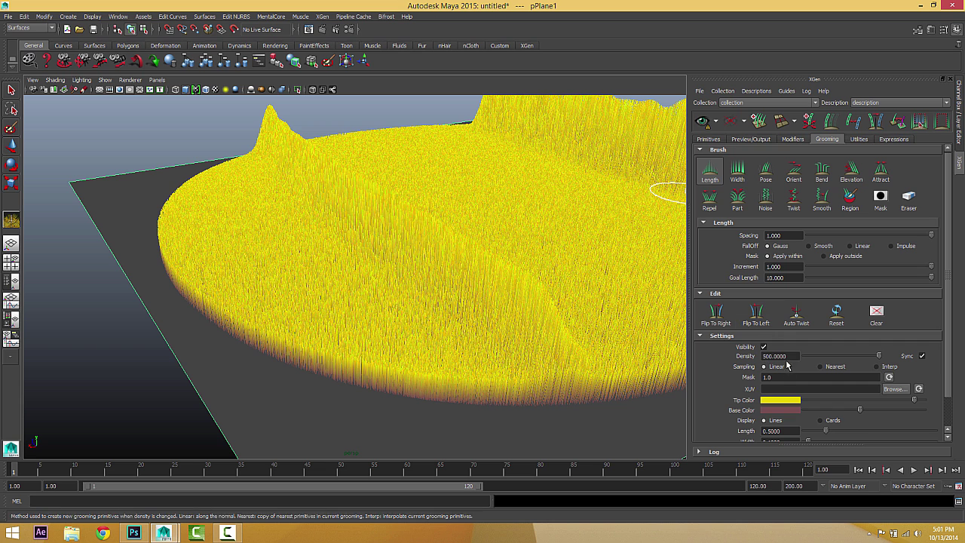
Set the groom's spline density to 300
{"action": "left_click", "coordinate": [763, 356]}
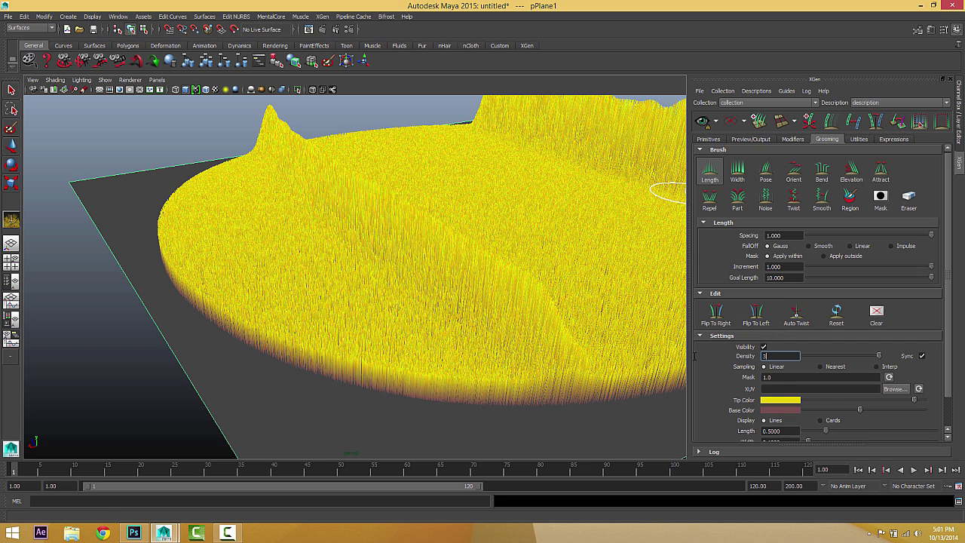
{"action": "key", "text": "Return"}
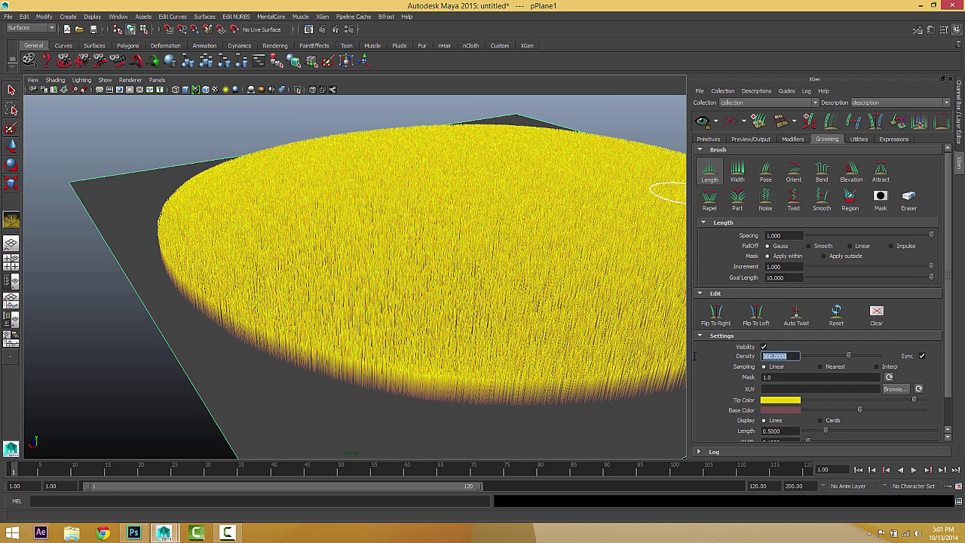
{"action": "left_click_drag", "start_coordinate": [642, 334], "coordinate": [374, 348], "text": "alt"}
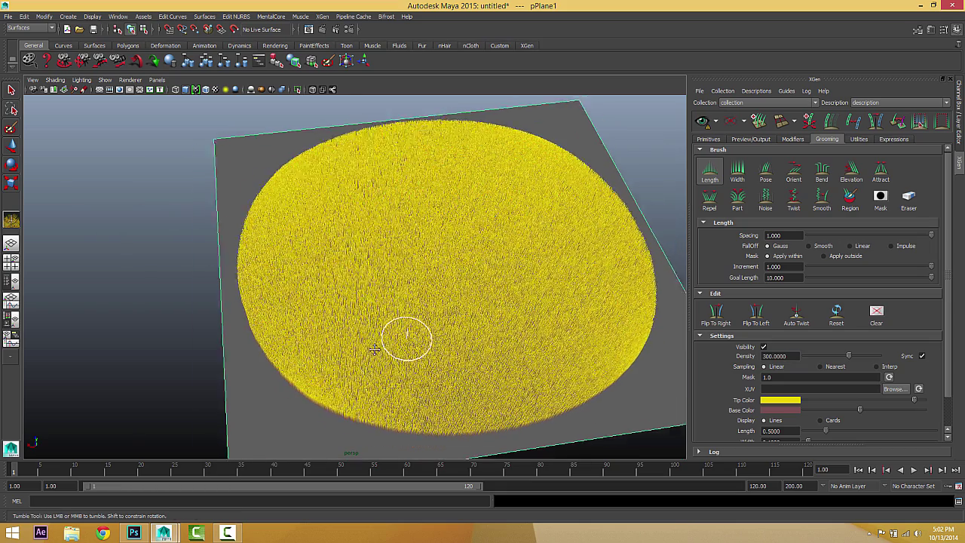
{"action": "middle_click_drag", "start_coordinate": [374, 348], "coordinate": [326, 332], "text": "alt"}
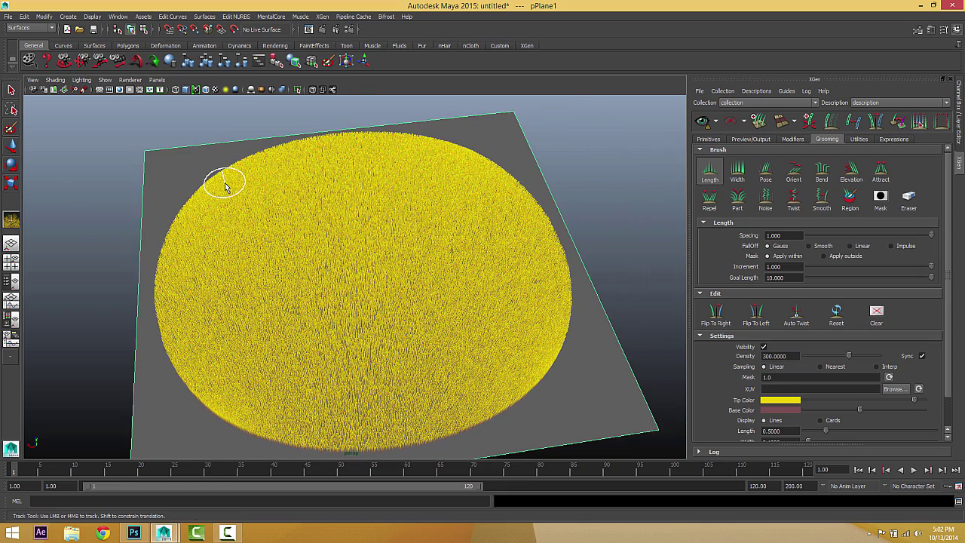
Lengthen the splines with a stroke down the disc's right side at spacing 1.000 and one down its left side at spacing 0.001
{"action": "left_click_drag", "start_coordinate": [225, 187], "coordinate": [320, 187]}
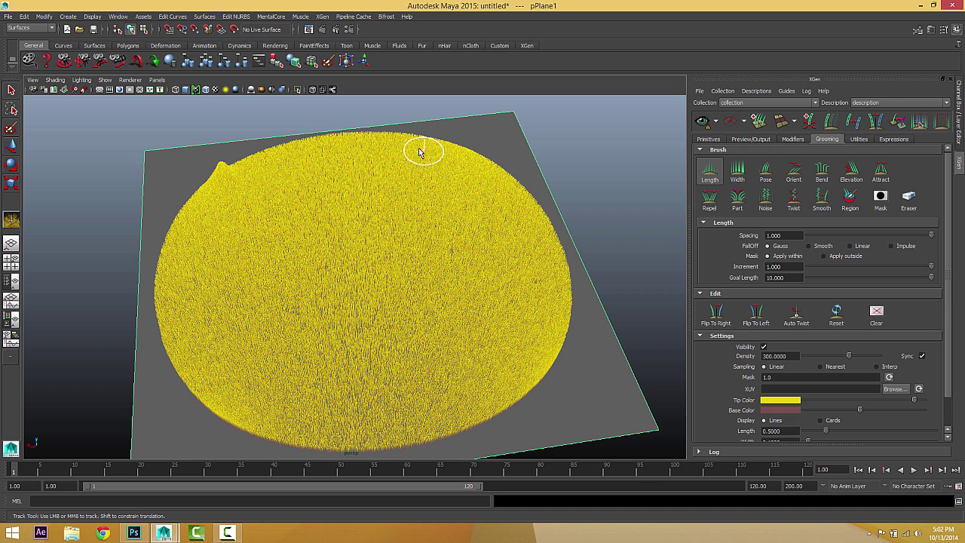
{"action": "left_click_drag", "start_coordinate": [410, 145], "coordinate": [501, 419]}
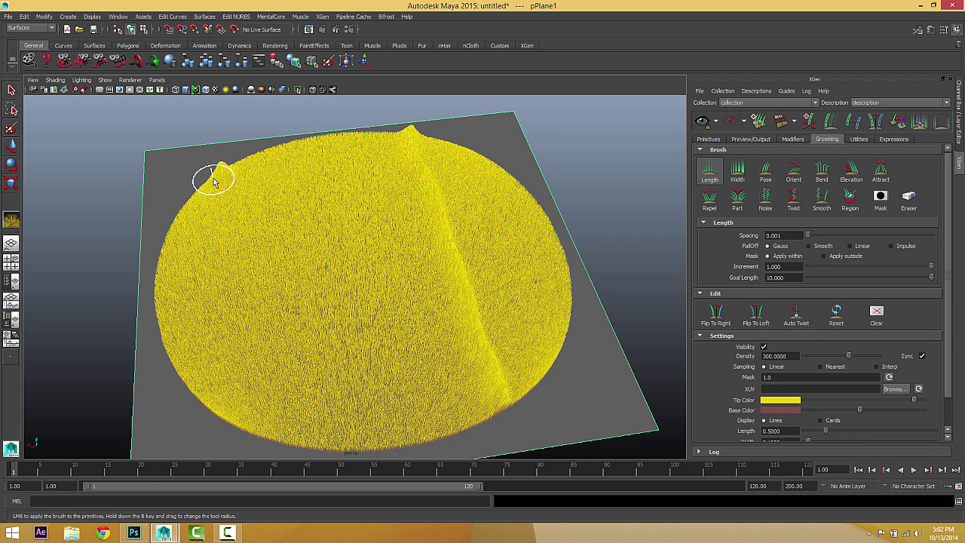
{"action": "left_click_drag", "start_coordinate": [224, 178], "coordinate": [288, 448]}
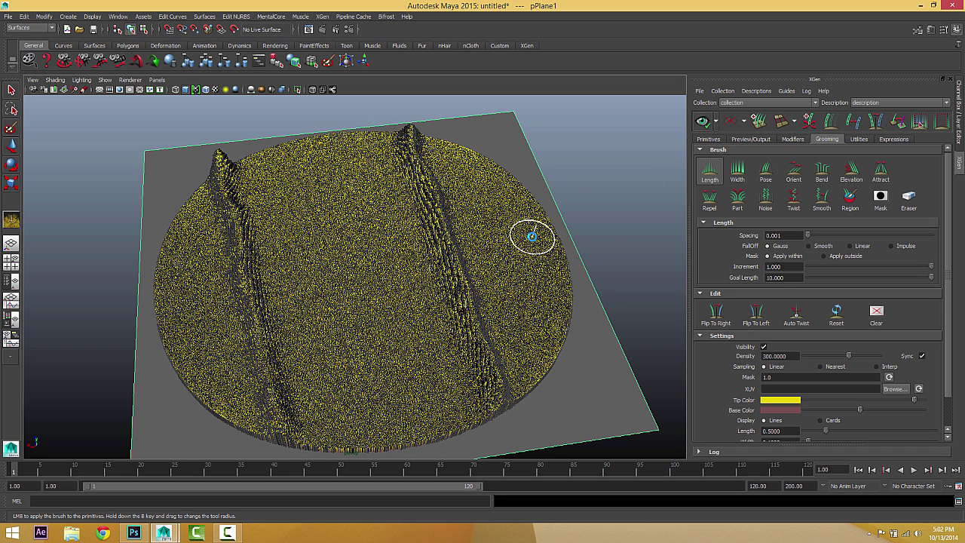
Preview the generated primitives and inspect the end of one lengthened ridge up close
{"action": "left_click_drag", "start_coordinate": [528, 236], "coordinate": [400, 264], "text": "alt"}
{"action": "middle_click_drag", "start_coordinate": [433, 239], "coordinate": [339, 252], "text": "alt"}
{"action": "scroll", "coordinate": [340, 253], "scroll_direction": "up", "scroll_amount": 6}
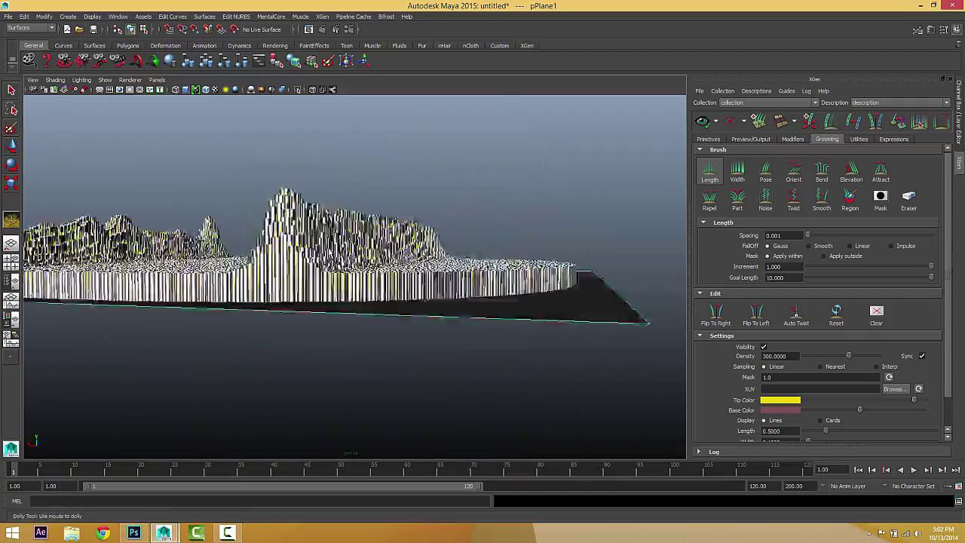
{"action": "left_click_drag", "start_coordinate": [339, 252], "coordinate": [342, 301], "text": "alt"}
{"action": "middle_click_drag", "start_coordinate": [342, 301], "coordinate": [332, 226], "text": "alt"}
{"action": "scroll", "coordinate": [332, 226], "scroll_direction": "up", "scroll_amount": 3}
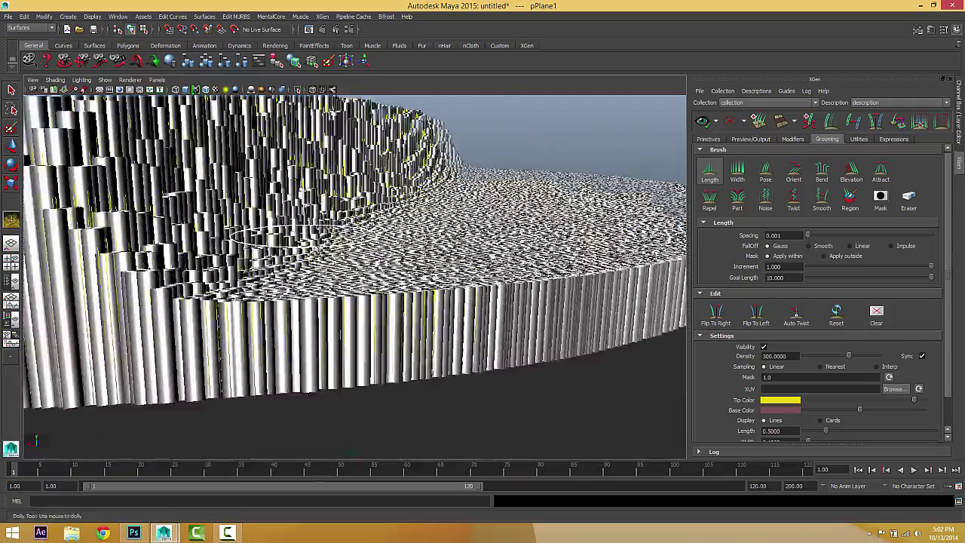
{"action": "left_click_drag", "start_coordinate": [332, 226], "coordinate": [321, 293], "text": "alt"}
{"action": "middle_click_drag", "start_coordinate": [324, 366], "coordinate": [322, 252], "text": "alt"}
{"action": "scroll", "coordinate": [322, 251], "scroll_direction": "down", "scroll_amount": 5}
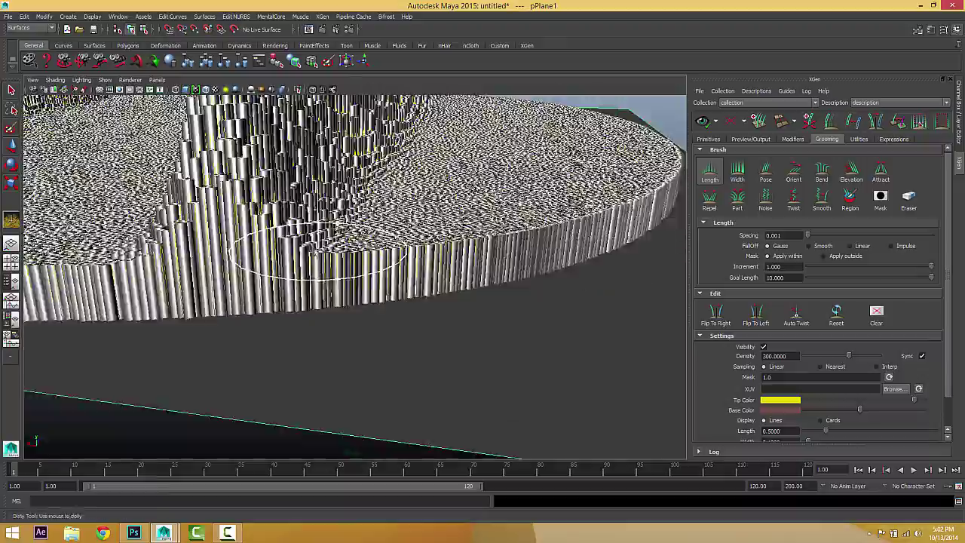
Compare the previewed primitives along both ridges, close up and across the whole disc
{"action": "left_click_drag", "start_coordinate": [322, 251], "coordinate": [330, 293], "text": "alt"}
{"action": "scroll", "coordinate": [329, 293], "scroll_direction": "down", "scroll_amount": 3}
{"action": "middle_click_drag", "start_coordinate": [240, 291], "coordinate": [498, 289], "text": "alt"}
{"action": "scroll", "coordinate": [498, 289], "scroll_direction": "up", "scroll_amount": 4}
{"action": "left_click_drag", "start_coordinate": [497, 289], "coordinate": [401, 280], "text": "alt"}
{"action": "middle_click_drag", "start_coordinate": [401, 280], "coordinate": [307, 278], "text": "alt"}
{"action": "left_click_drag", "start_coordinate": [307, 277], "coordinate": [317, 320], "text": "alt"}
{"action": "scroll", "coordinate": [222, 323], "scroll_direction": "down", "scroll_amount": 5}
{"action": "middle_click_drag", "start_coordinate": [350, 272], "coordinate": [487, 279], "text": "alt"}
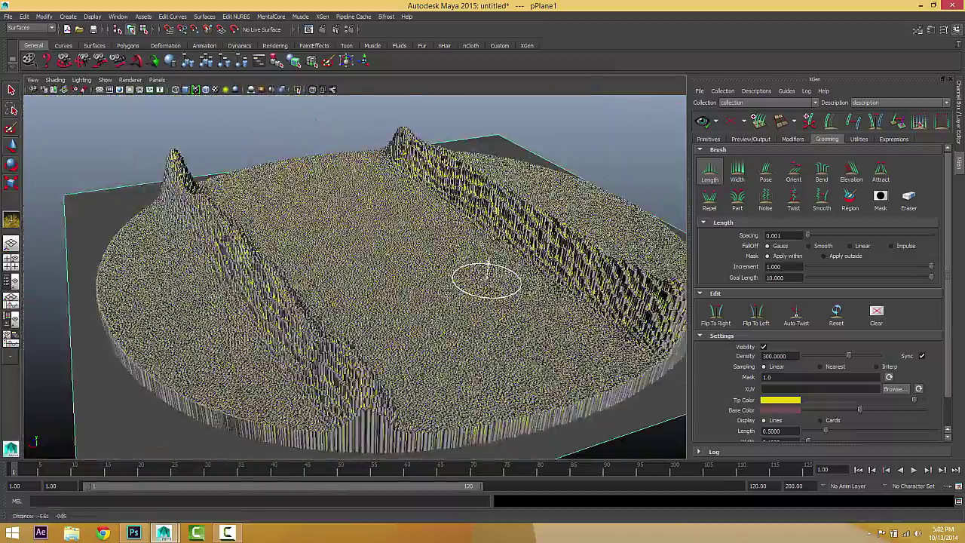
{"action": "scroll", "coordinate": [452, 290], "scroll_direction": "down", "scroll_amount": 2}
{"action": "left_click_drag", "start_coordinate": [414, 299], "coordinate": [396, 311], "text": "alt"}
Set the Length brush's spacing to 0.01
{"action": "left_click", "coordinate": [793, 236]}
{"action": "key", "text": "Return"}
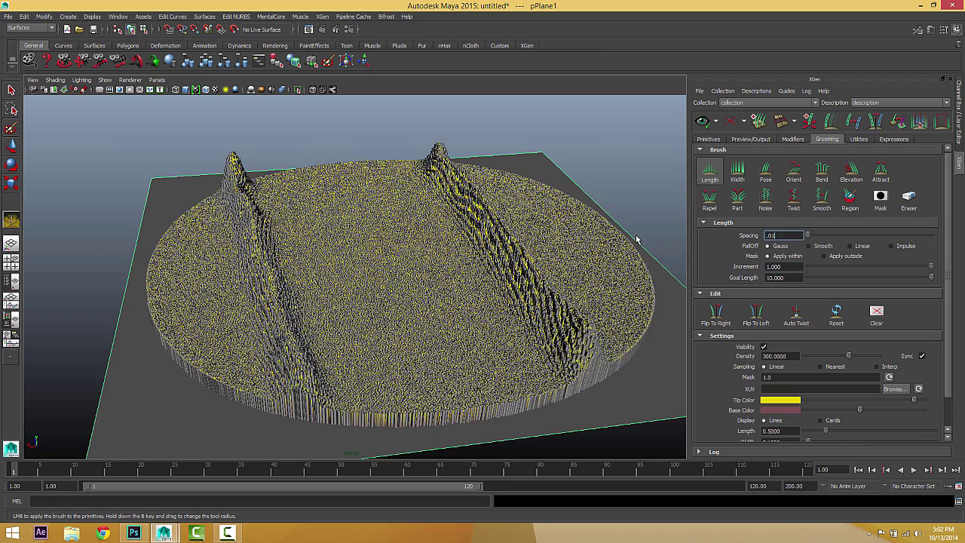
{"action": "left_click_drag", "start_coordinate": [389, 283], "coordinate": [411, 256], "text": "alt"}
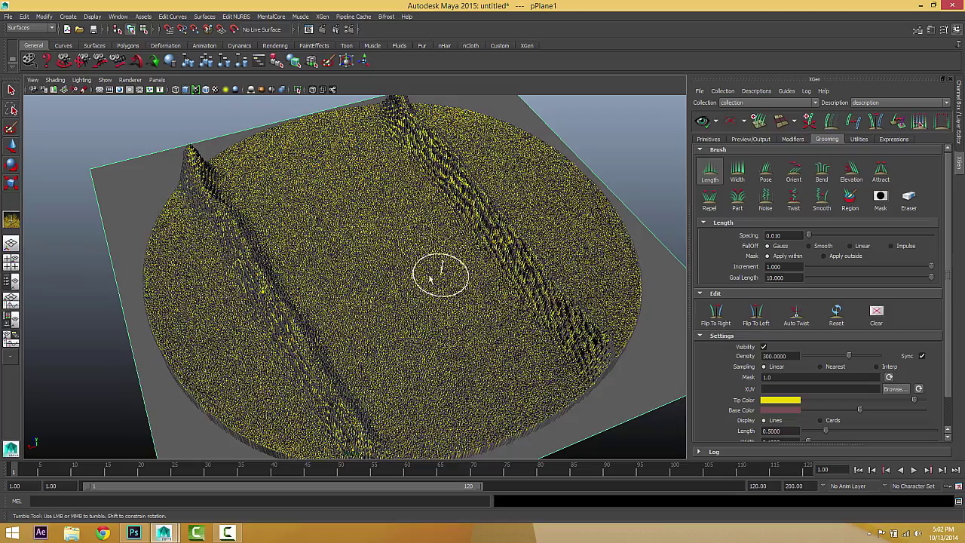
{"action": "left_click_drag", "start_coordinate": [422, 383], "coordinate": [410, 359], "text": "alt"}
{"action": "mouse_move", "coordinate": [409, 359]}
{"action": "right_mouse_down", "text": "alt"}
{"action": "mouse_move", "coordinate": [461, 361]}
{"action": "mouse_move", "coordinate": [474, 349]}
{"action": "right_mouse_up", "text": "alt"}
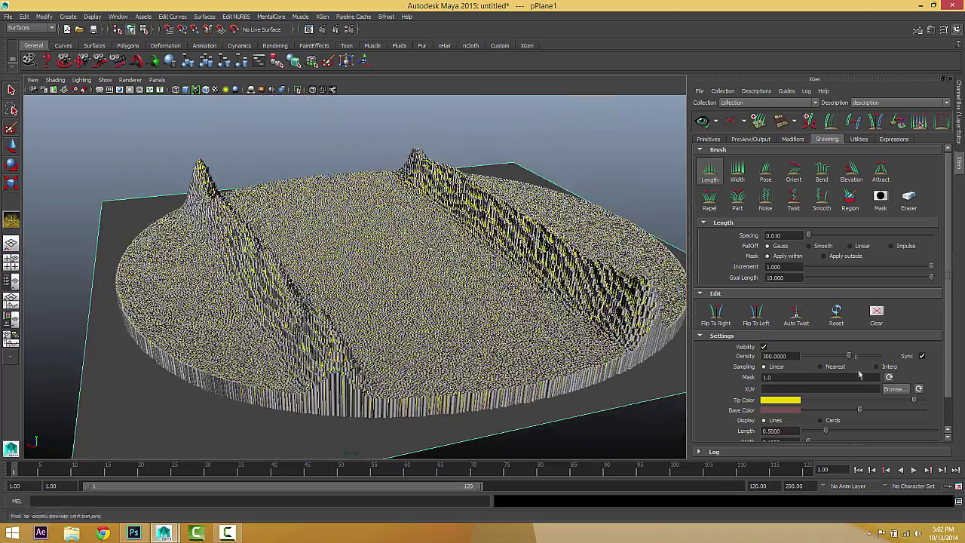
Clear the primitive preview and set the groom's spline density to 1
{"action": "left_click", "coordinate": [730, 122]}
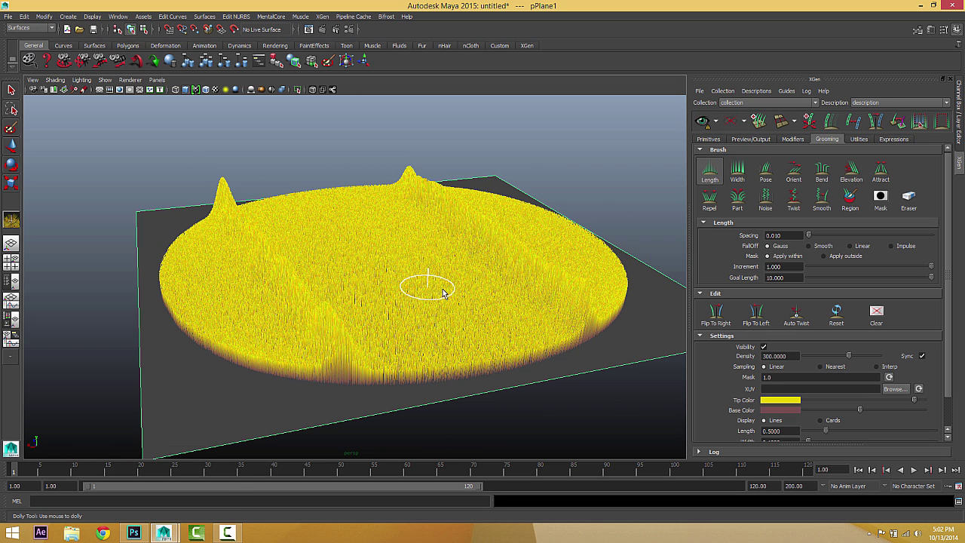
{"action": "key", "text": "Return"}
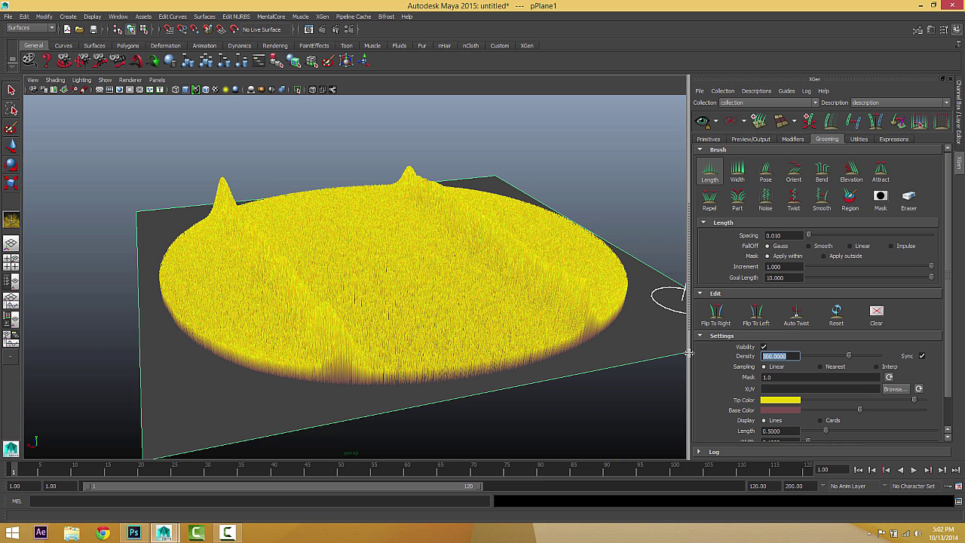
{"action": "key", "text": "Return"}
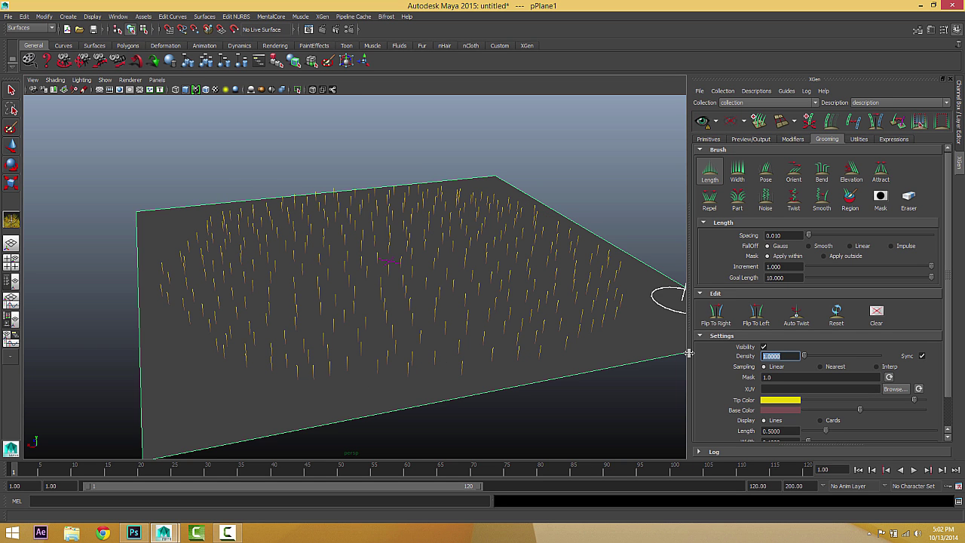
Preview the primitives on the sparse splines and review them alongside the Length brush and groom settings
{"action": "left_click", "coordinate": [705, 127]}
{"action": "left_click_drag", "start_coordinate": [427, 236], "coordinate": [439, 262], "text": "alt"}
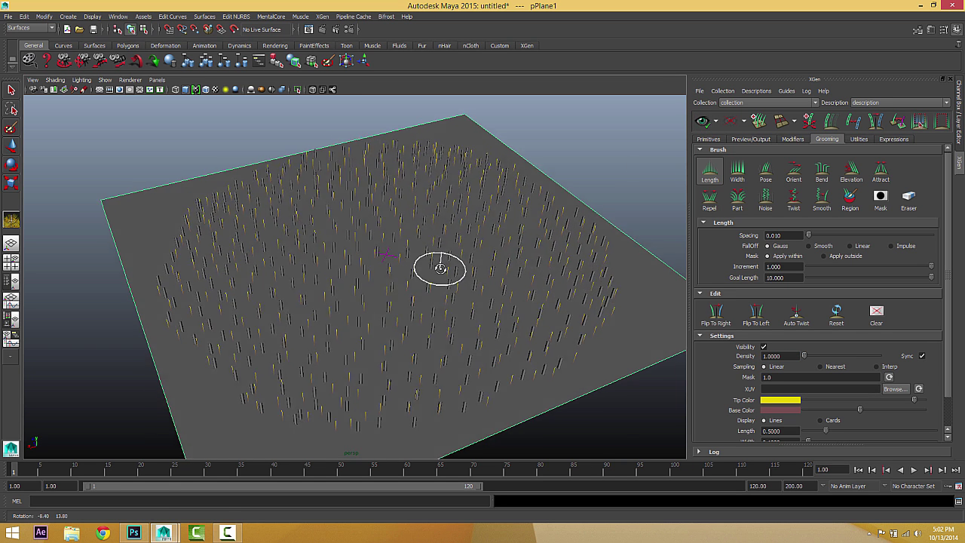
{"action": "right_click_drag", "start_coordinate": [442, 264], "coordinate": [536, 273], "text": "alt"}
{"action": "middle_click_drag", "start_coordinate": [556, 260], "coordinate": [546, 241], "text": "alt"}
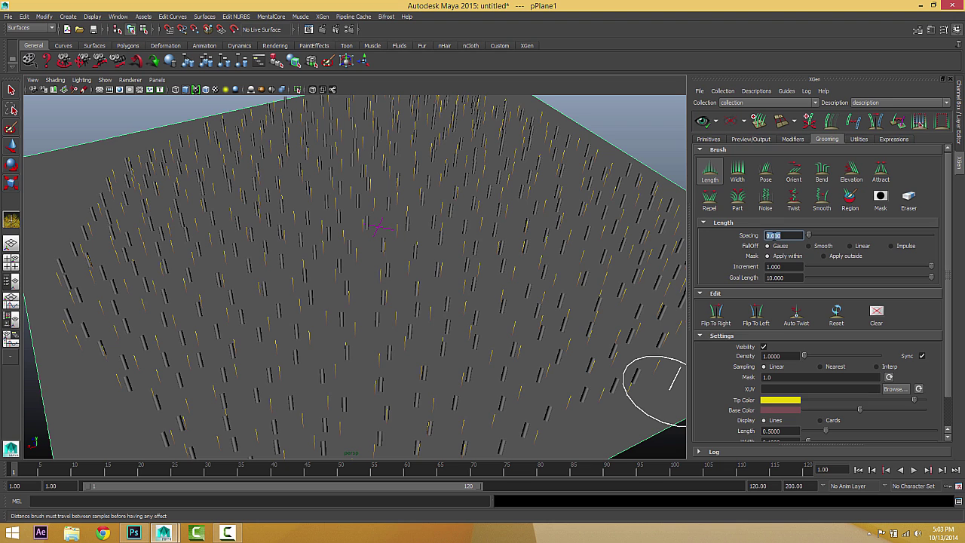
{"action": "scroll", "coordinate": [776, 236], "scroll_direction": "down", "scroll_amount": 1}
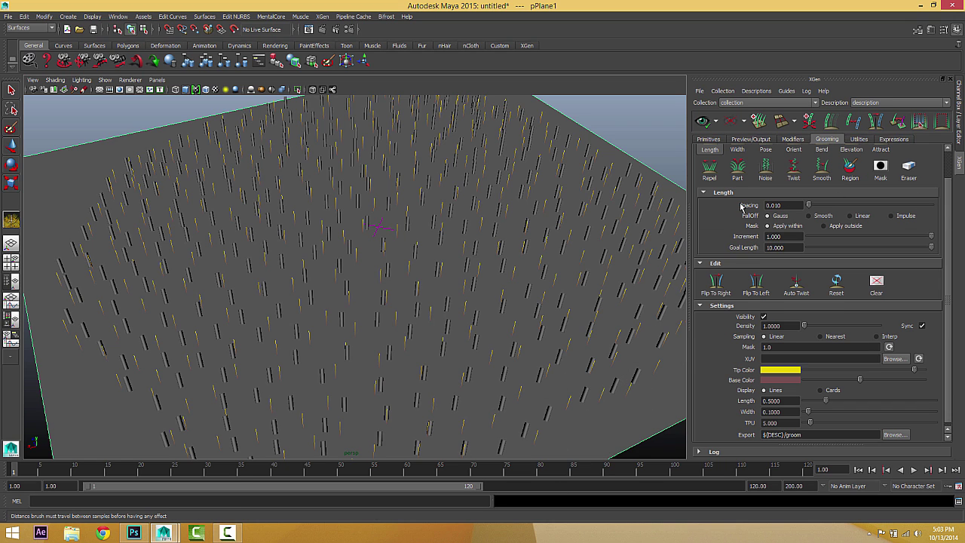
{"action": "scroll", "coordinate": [323, 219], "scroll_direction": "down", "scroll_amount": 5}
{"action": "left_click_drag", "start_coordinate": [323, 219], "coordinate": [314, 227], "text": "alt"}
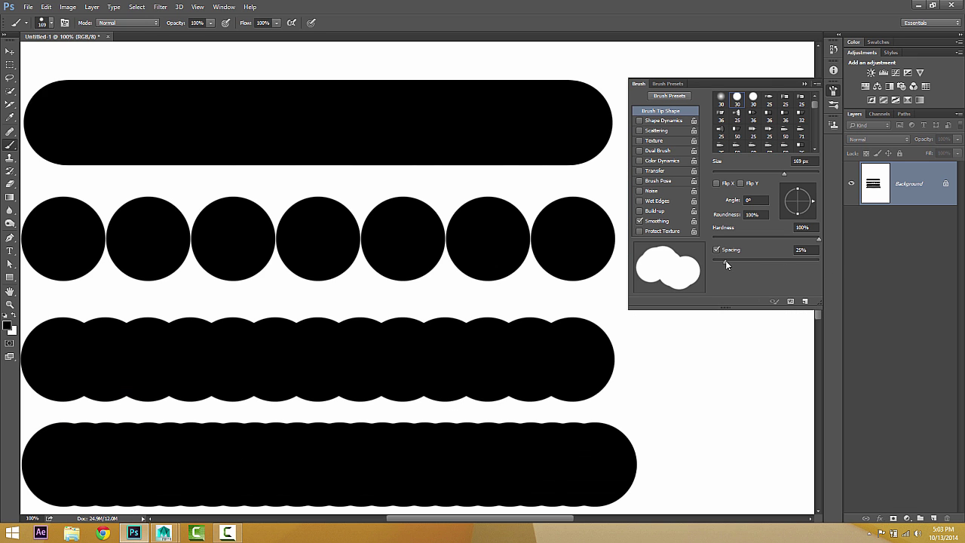
Switch to Photoshop, adjust the round brush tip's spacing, and return to Maya
{"action": "mouse_move", "coordinate": [726, 264]}
{"action": "left_mouse_down"}
{"action": "mouse_move", "coordinate": [875, 260]}
{"action": "mouse_move", "coordinate": [718, 261]}
{"action": "mouse_move", "coordinate": [731, 261]}
{"action": "left_mouse_up"}
{"action": "left_click", "coordinate": [918, 6]}
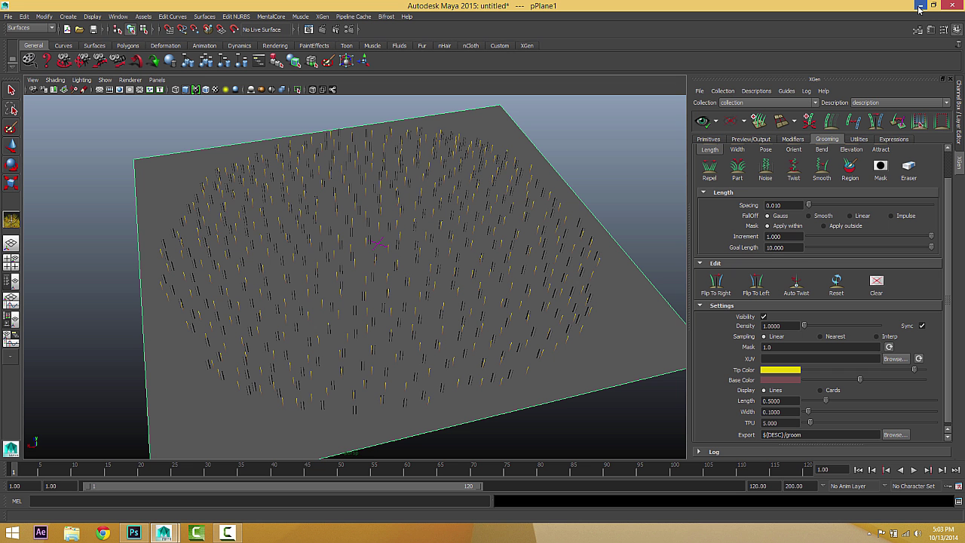
Set the groom's spline density to 200
{"action": "left_click_drag", "start_coordinate": [477, 228], "coordinate": [233, 196], "text": "alt"}
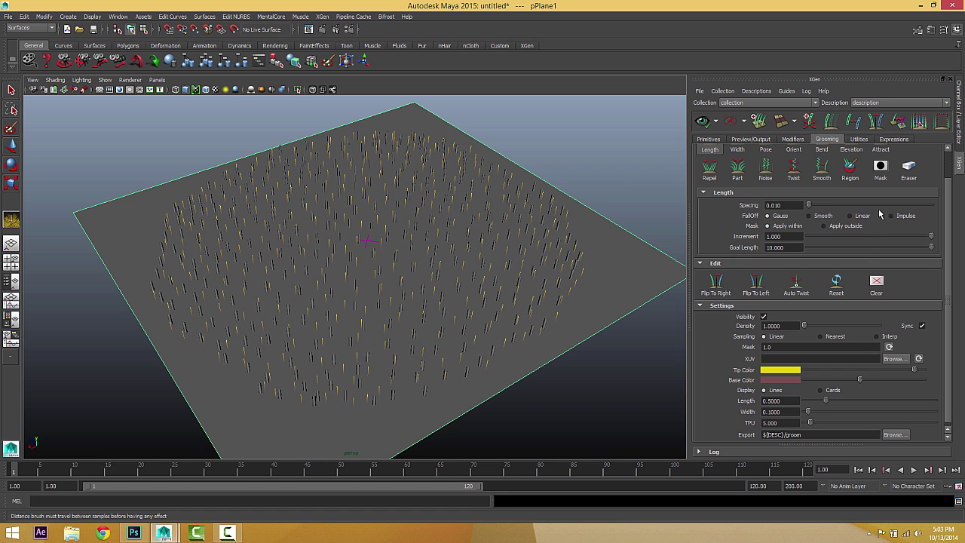
{"action": "left_click_drag", "start_coordinate": [388, 224], "coordinate": [370, 233], "text": "alt"}
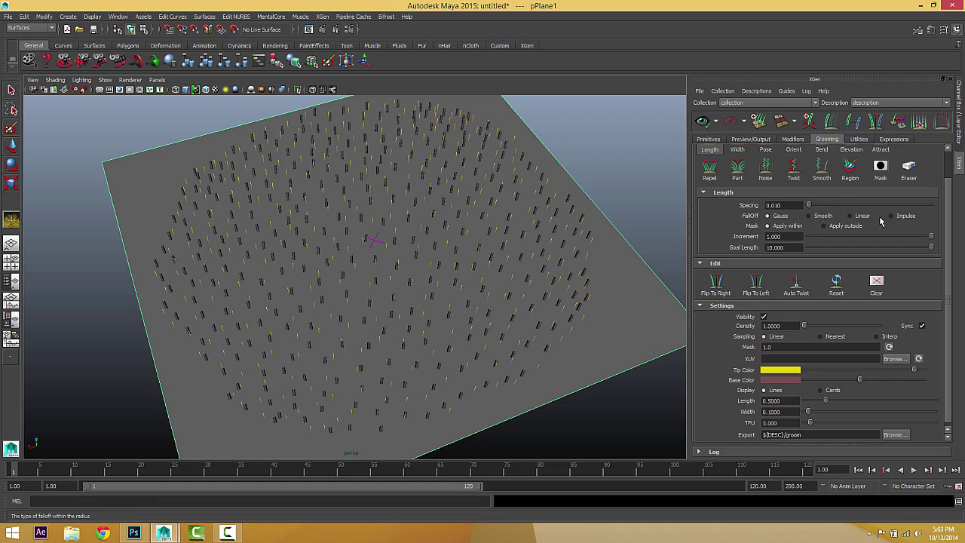
{"action": "left_click_drag", "start_coordinate": [471, 230], "coordinate": [528, 241], "text": "alt"}
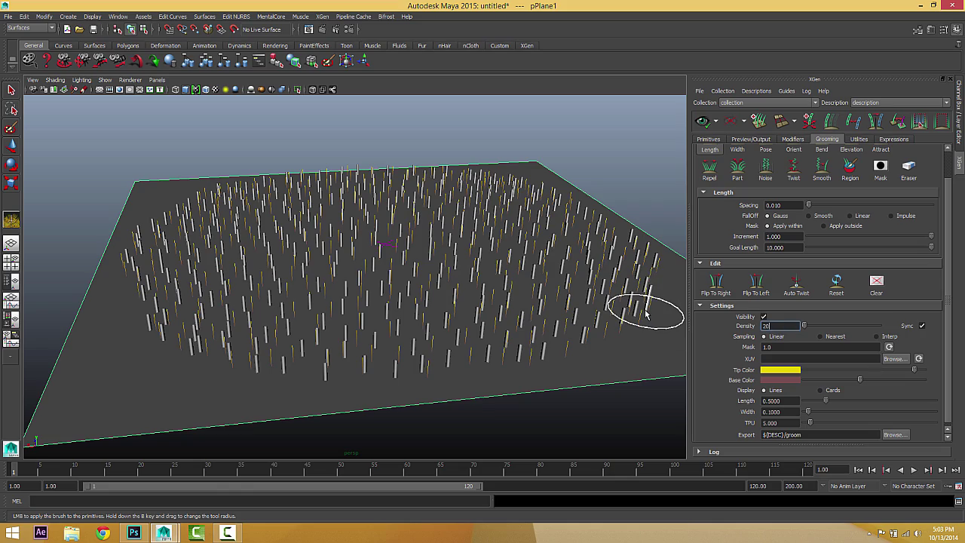
{"action": "key", "text": "Return"}
{"action": "left_click_drag", "start_coordinate": [481, 319], "coordinate": [459, 339], "text": "alt"}
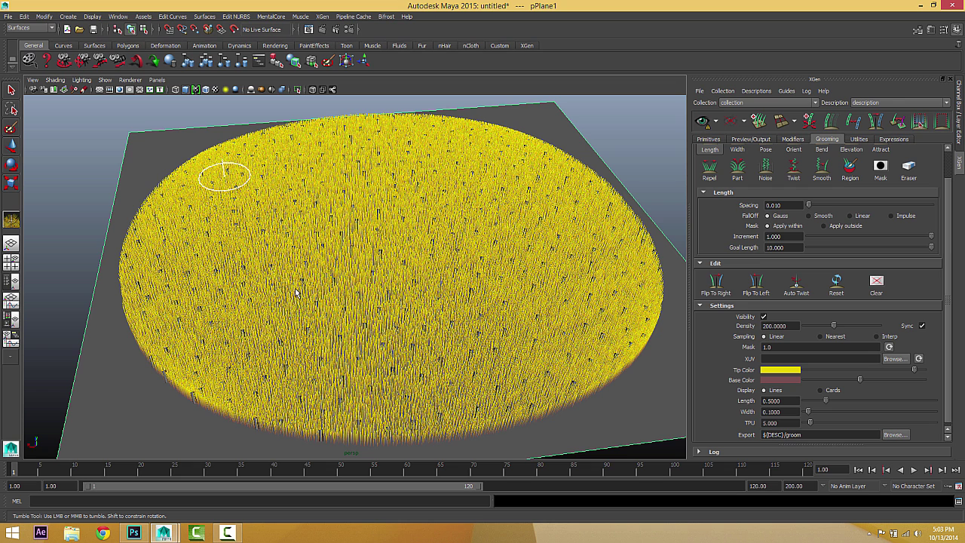
Adjust the Length brush's radius over the disc, enlarging it and reducing it to a medium size
{"action": "mouse_move", "coordinate": [307, 289]}
{"action": "left_mouse_down"}
{"action": "mouse_move", "coordinate": [357, 290]}
{"action": "mouse_move", "coordinate": [293, 289]}
{"action": "mouse_move", "coordinate": [316, 290]}
{"action": "left_mouse_up"}
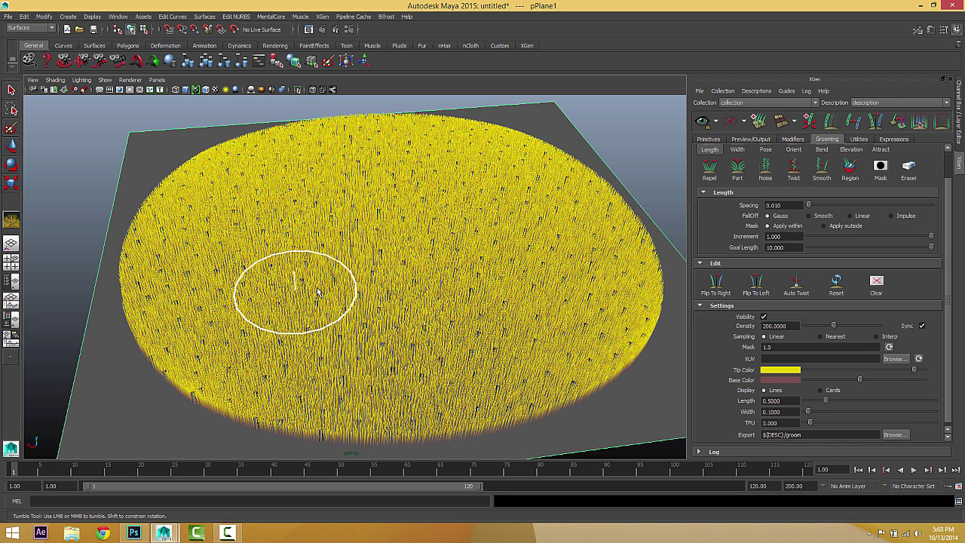
{"action": "left_click_drag", "start_coordinate": [319, 162], "coordinate": [282, 211], "text": "alt"}
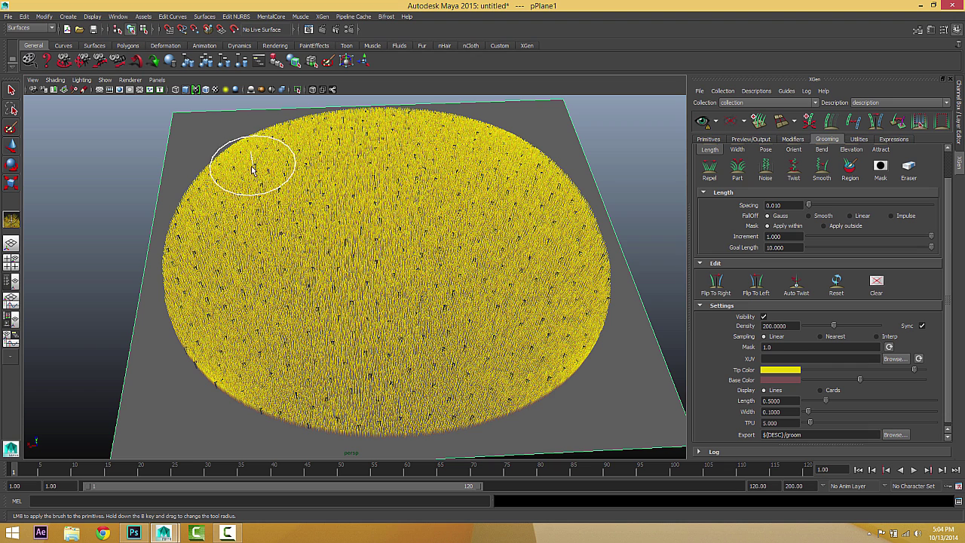
{"action": "left_click_drag", "start_coordinate": [293, 228], "coordinate": [280, 228]}
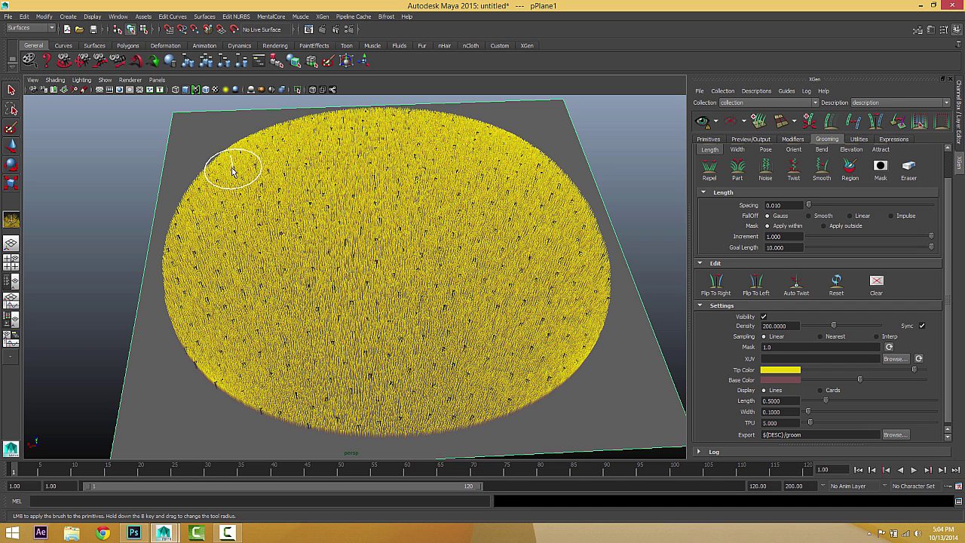
Lengthen the splines in three parallel strokes down the disc, from left to right with Gauss, Smooth and Linear falloff
{"action": "left_click_drag", "start_coordinate": [244, 166], "coordinate": [245, 411]}
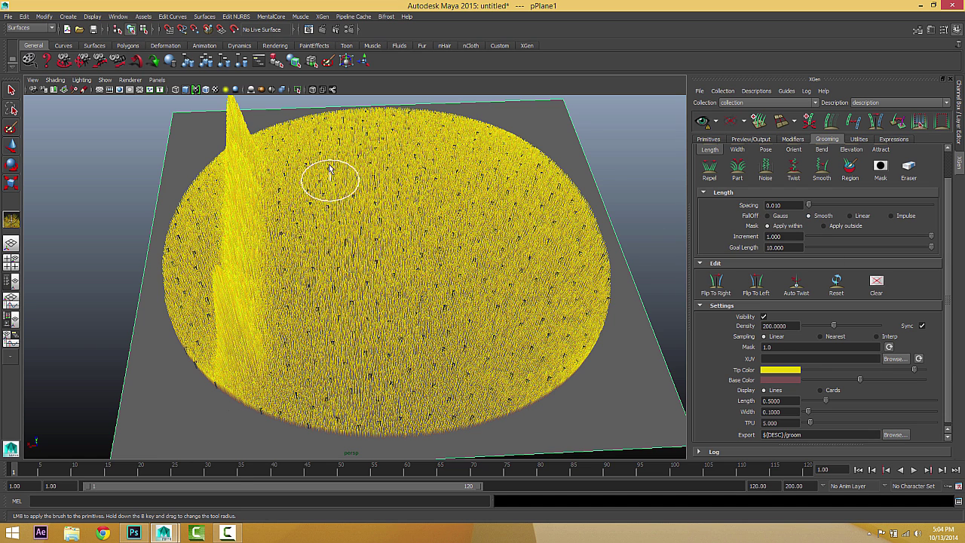
{"action": "left_click_drag", "start_coordinate": [322, 138], "coordinate": [321, 411]}
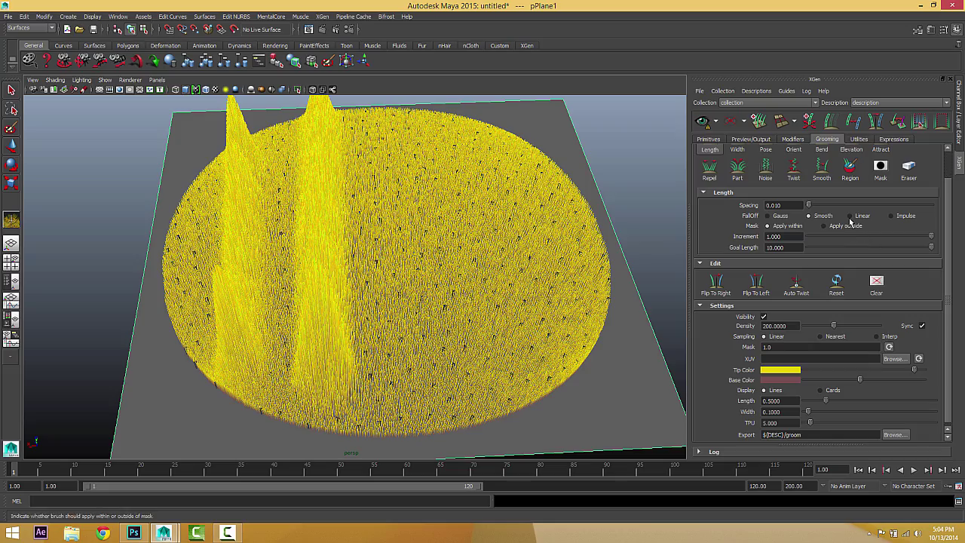
{"action": "left_click_drag", "start_coordinate": [422, 226], "coordinate": [564, 209], "text": "alt"}
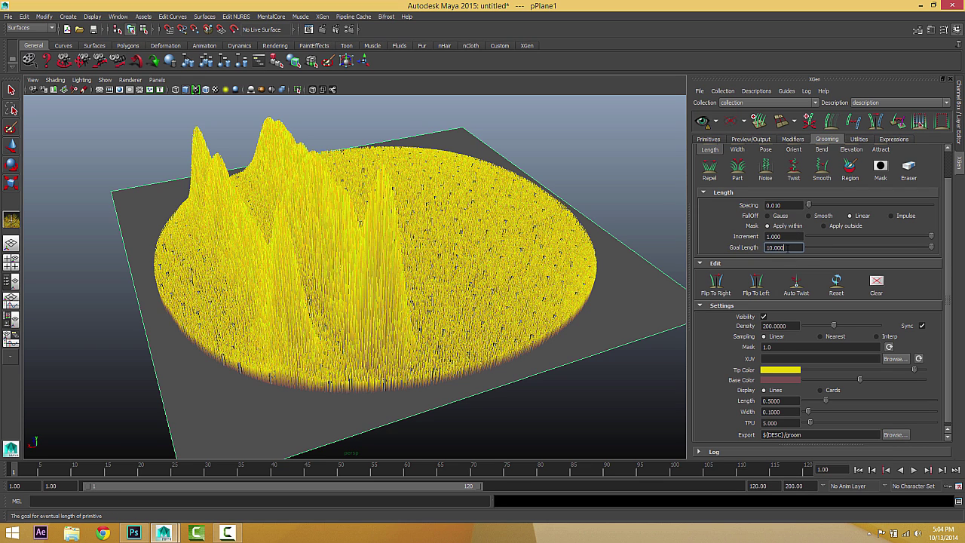
Set the Length brush's Goal Length to 5 and its Increment to 0.5
{"action": "type", "text": "5"}
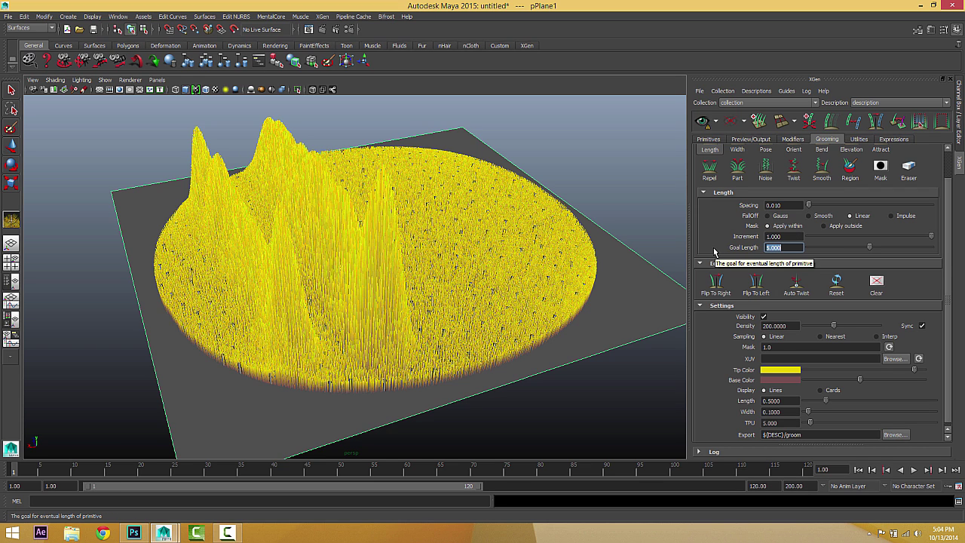
{"action": "type", "text": "0.5"}
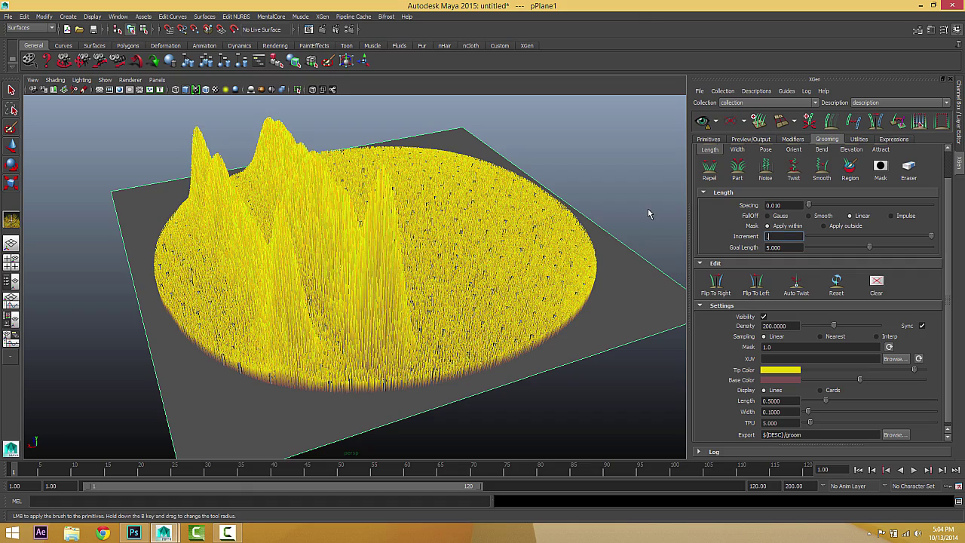
{"action": "key", "text": "Return"}
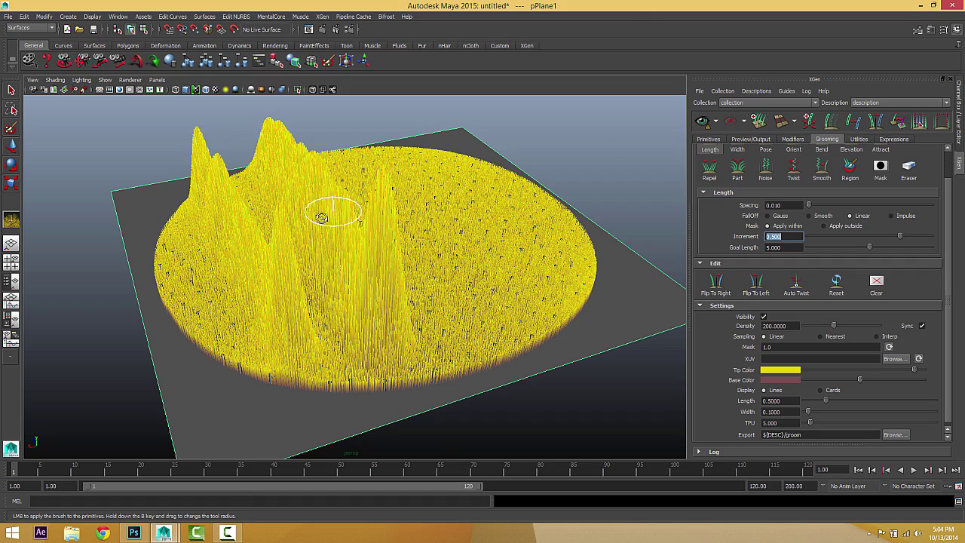
Undo the earlier Length strokes and falloff changes on the disc
{"action": "left_click_drag", "start_coordinate": [333, 212], "coordinate": [297, 226], "text": "alt"}
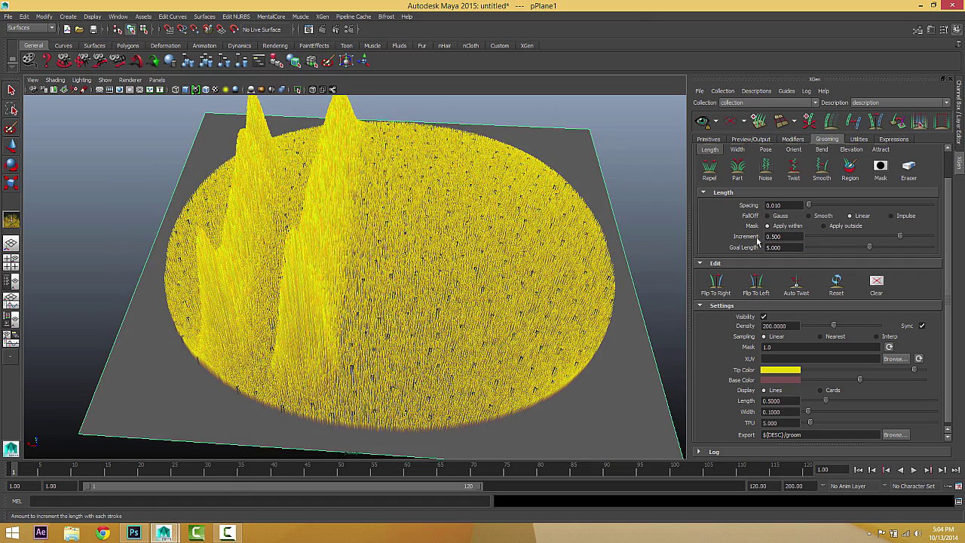
{"action": "mouse_move", "coordinate": [475, 254]}
{"action": "left_mouse_down", "text": "alt"}
{"action": "mouse_move", "coordinate": [453, 254]}
{"action": "mouse_move", "coordinate": [495, 248]}
{"action": "left_mouse_up", "text": "alt"}
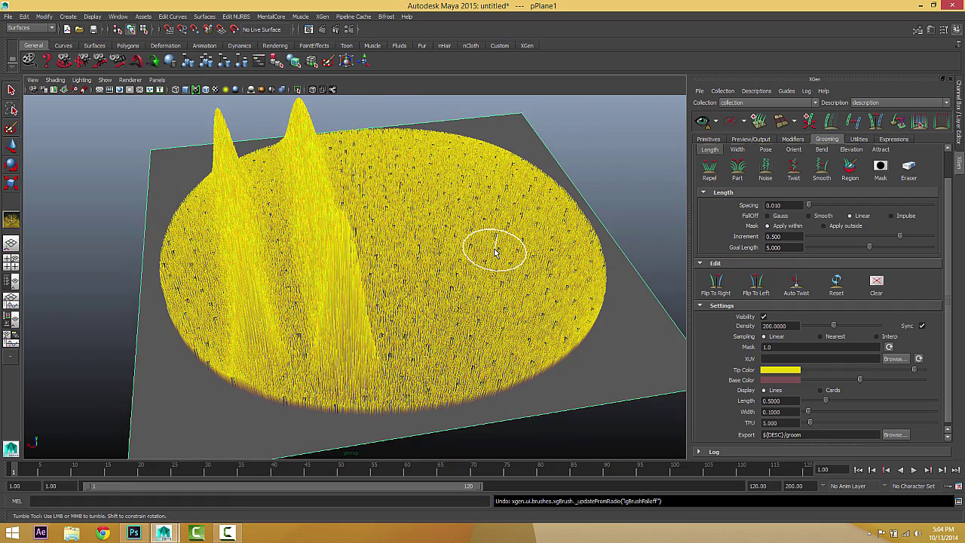
{"action": "key", "text": "ctrl+z"}
{"action": "key", "text": "ctrl+z"}
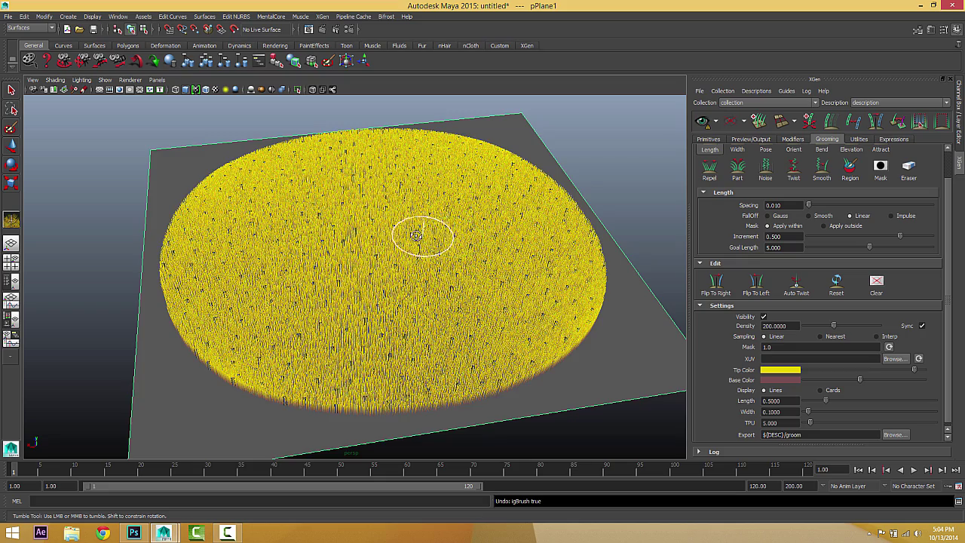
Lengthen the splines in two parallel strips down the disc's left half, the outer with Linear falloff and the inner with Impulse
{"action": "left_click_drag", "start_coordinate": [416, 236], "coordinate": [419, 225], "text": "alt"}
{"action": "left_click_drag", "start_coordinate": [256, 224], "coordinate": [226, 219], "text": "alt"}
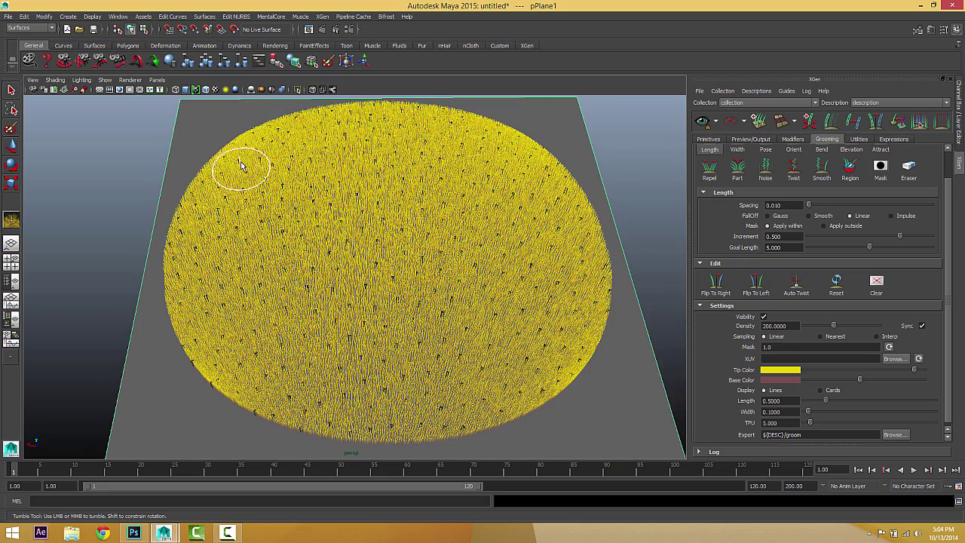
{"action": "left_click_drag", "start_coordinate": [249, 156], "coordinate": [246, 406]}
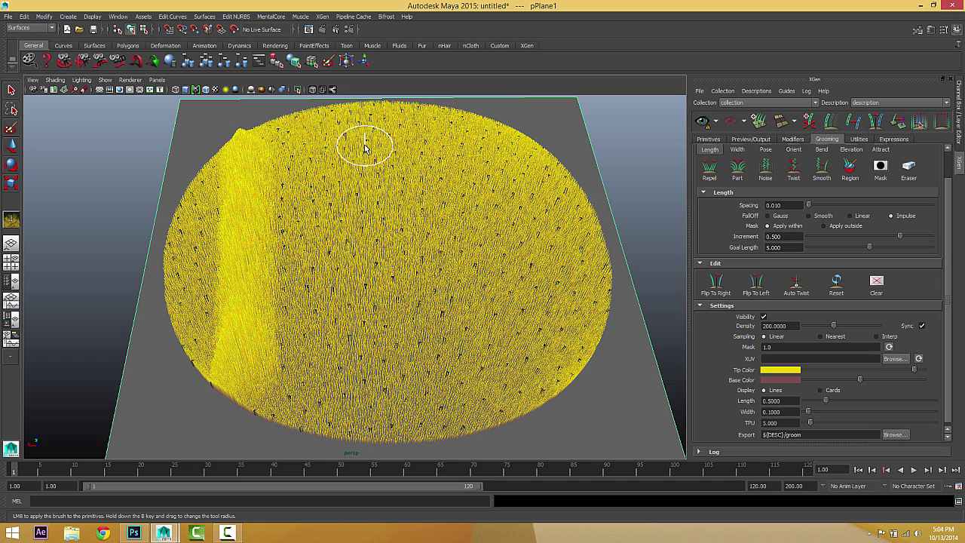
{"action": "left_click_drag", "start_coordinate": [332, 124], "coordinate": [334, 403]}
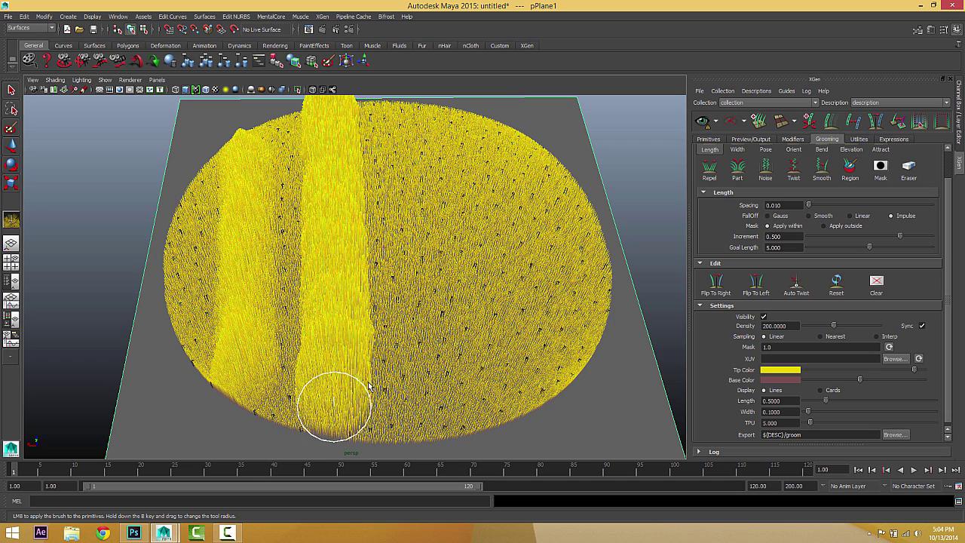
Generate the XGen preview and compare the profiles of the Linear and Impulse ridges up close
{"action": "mouse_move", "coordinate": [407, 344]}
{"action": "left_mouse_down", "text": "alt"}
{"action": "mouse_move", "coordinate": [407, 300]}
{"action": "mouse_move", "coordinate": [420, 299]}
{"action": "left_mouse_up", "text": "alt"}
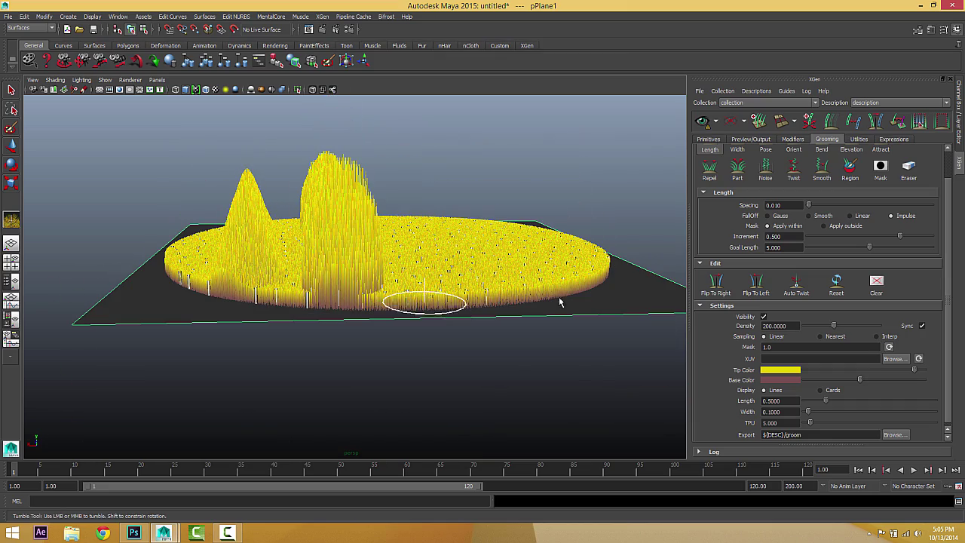
{"action": "left_click", "coordinate": [704, 123]}
{"action": "left_click_drag", "start_coordinate": [450, 277], "coordinate": [494, 304], "text": "alt"}
{"action": "right_click_drag", "start_coordinate": [494, 304], "coordinate": [519, 306], "text": "alt"}
{"action": "left_click_drag", "start_coordinate": [519, 306], "coordinate": [463, 300], "text": "alt"}
{"action": "right_click_drag", "start_coordinate": [463, 299], "coordinate": [509, 276], "text": "alt"}
{"action": "left_click_drag", "start_coordinate": [509, 276], "coordinate": [452, 280], "text": "alt"}
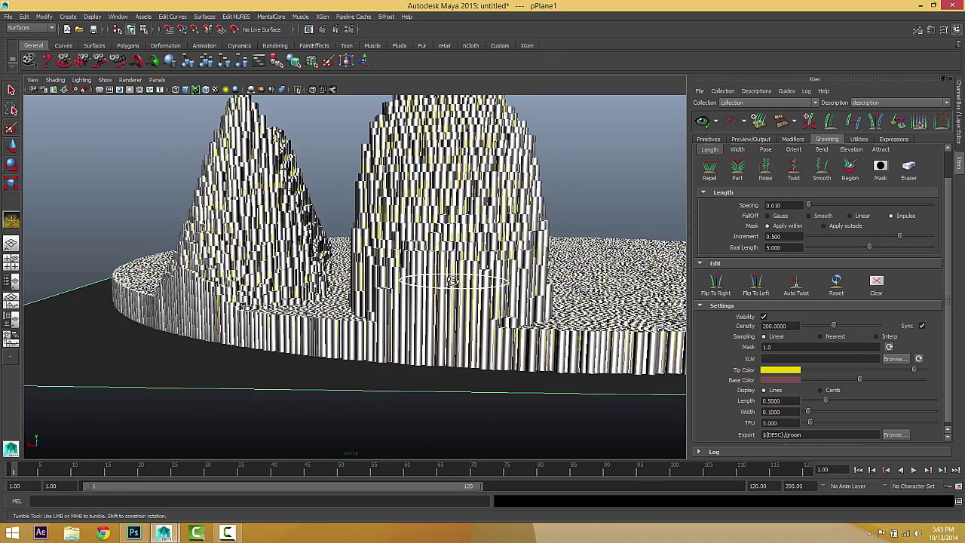
{"action": "mouse_move", "coordinate": [453, 281]}
{"action": "middle_mouse_down", "text": "alt"}
{"action": "mouse_move", "coordinate": [454, 322]}
{"action": "mouse_move", "coordinate": [478, 322]}
{"action": "middle_mouse_up", "text": "alt"}
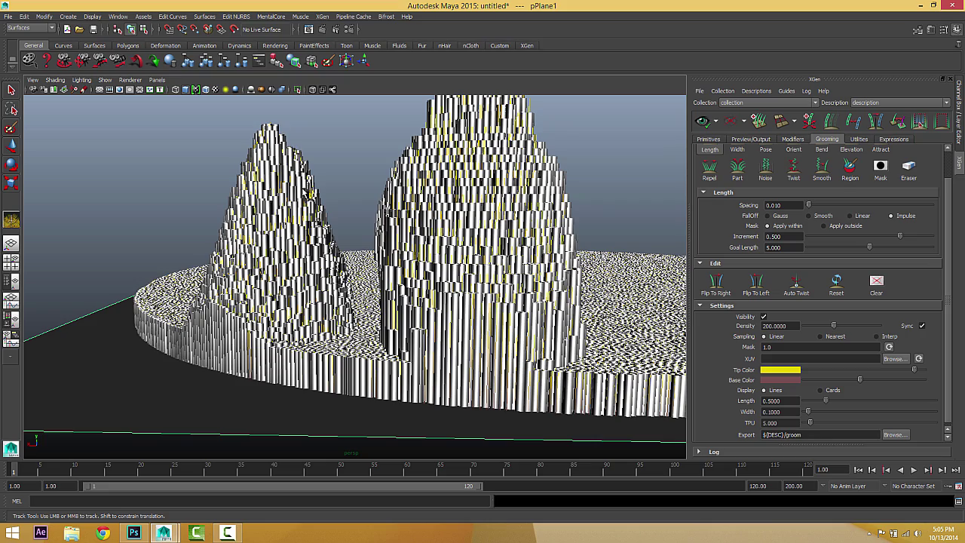
{"action": "left_click_drag", "start_coordinate": [432, 274], "coordinate": [359, 264], "text": "alt"}
{"action": "middle_click_drag", "start_coordinate": [355, 156], "coordinate": [351, 192], "text": "alt"}
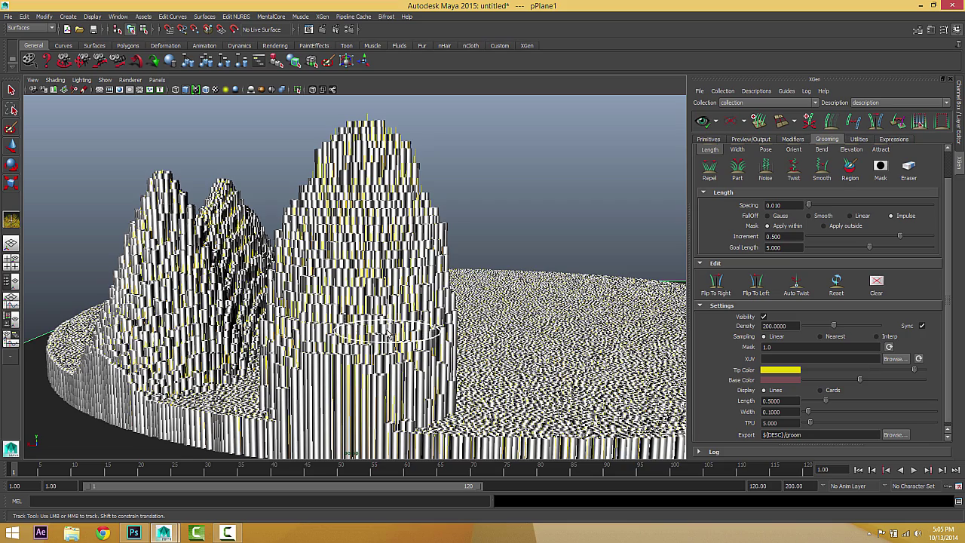
{"action": "middle_click_drag", "start_coordinate": [388, 330], "coordinate": [411, 295], "text": "alt"}
{"action": "left_click_drag", "start_coordinate": [411, 296], "coordinate": [461, 289], "text": "alt"}
{"action": "middle_click_drag", "start_coordinate": [461, 289], "coordinate": [469, 291], "text": "alt"}
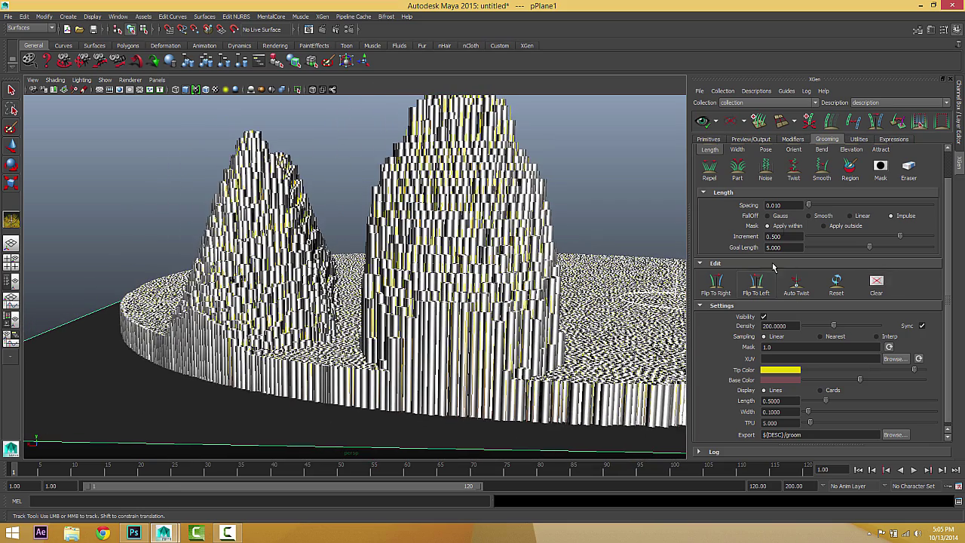
Lengthen the splines in a third strip down the disc beside the Impulse ridge, using Smooth falloff
{"action": "scroll", "coordinate": [769, 224], "scroll_direction": "up", "scroll_amount": 2}
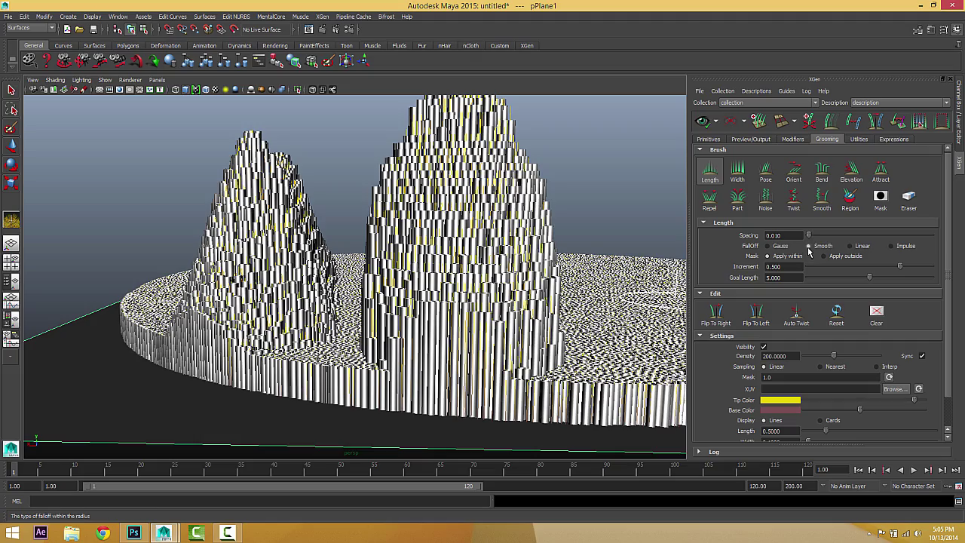
{"action": "right_click_drag", "start_coordinate": [554, 252], "coordinate": [496, 250], "text": "alt"}
{"action": "left_click_drag", "start_coordinate": [495, 252], "coordinate": [460, 260], "text": "alt"}
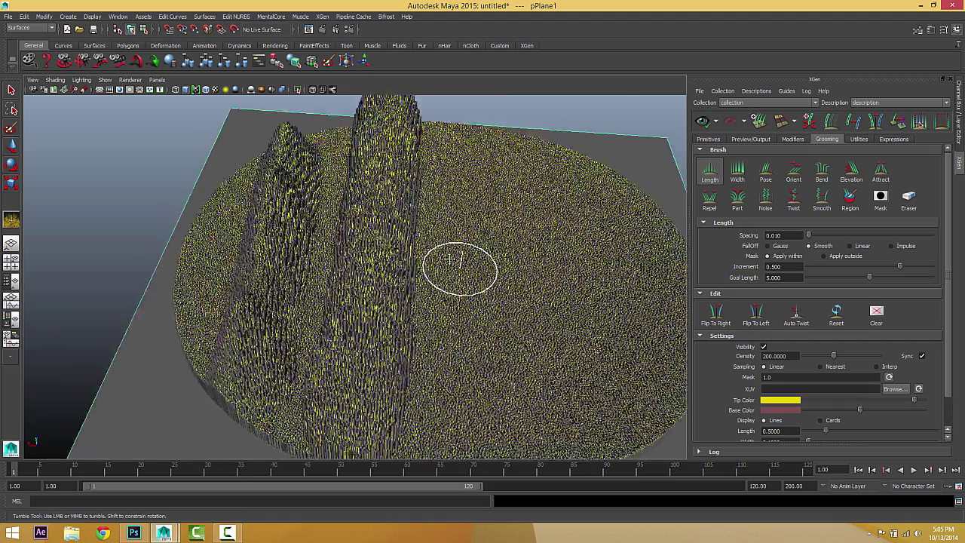
{"action": "right_click_drag", "start_coordinate": [459, 260], "coordinate": [456, 247], "text": "alt"}
{"action": "left_click_drag", "start_coordinate": [455, 243], "coordinate": [453, 219], "text": "alt"}
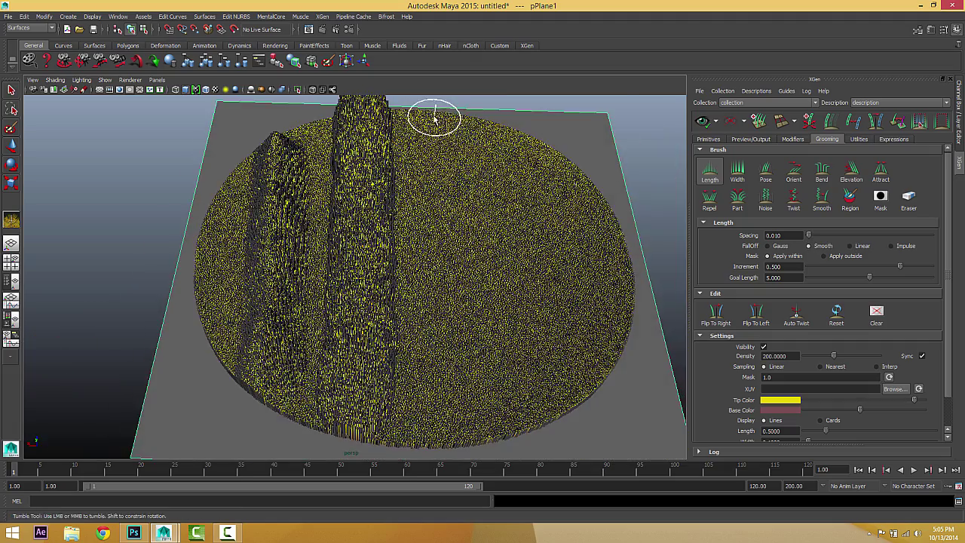
{"action": "left_click_drag", "start_coordinate": [435, 124], "coordinate": [448, 411]}
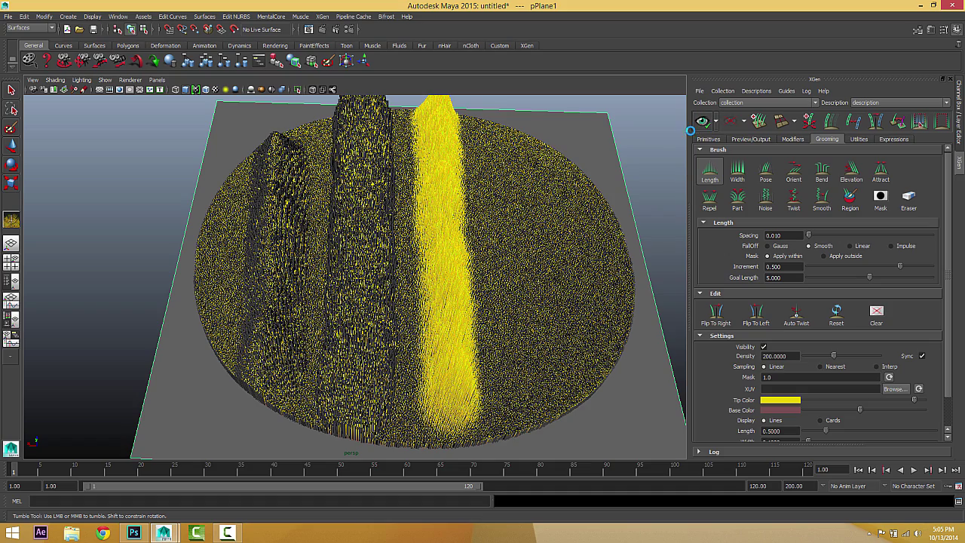
Refresh the XGen preview and inspect the Smooth ridge against the other two
{"action": "left_click_drag", "start_coordinate": [500, 257], "coordinate": [498, 239], "text": "alt"}
{"action": "right_click_drag", "start_coordinate": [498, 239], "coordinate": [490, 294], "text": "alt"}
{"action": "middle_click_drag", "start_coordinate": [488, 297], "coordinate": [469, 300], "text": "alt"}
{"action": "left_click_drag", "start_coordinate": [471, 292], "coordinate": [478, 248], "text": "alt"}
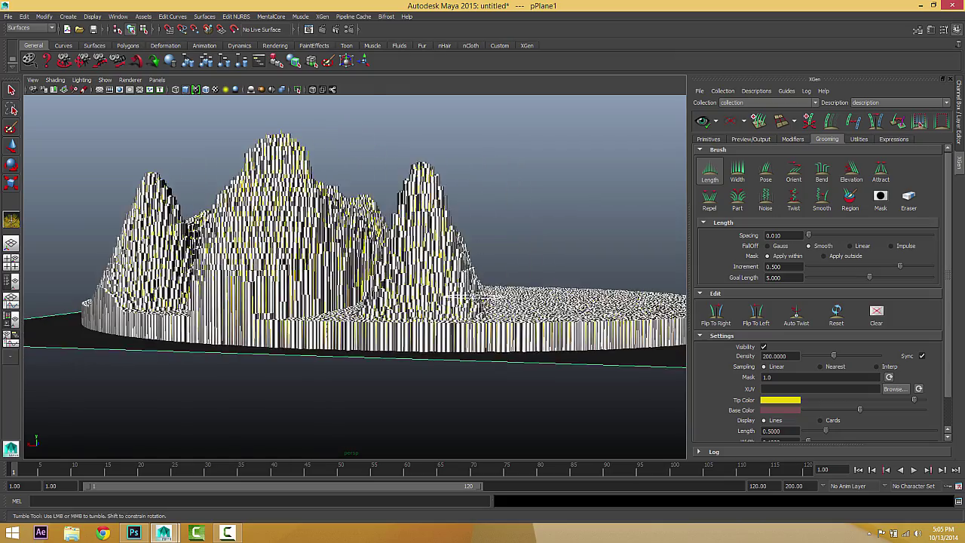
{"action": "left_click_drag", "start_coordinate": [475, 298], "coordinate": [422, 294], "text": "alt"}
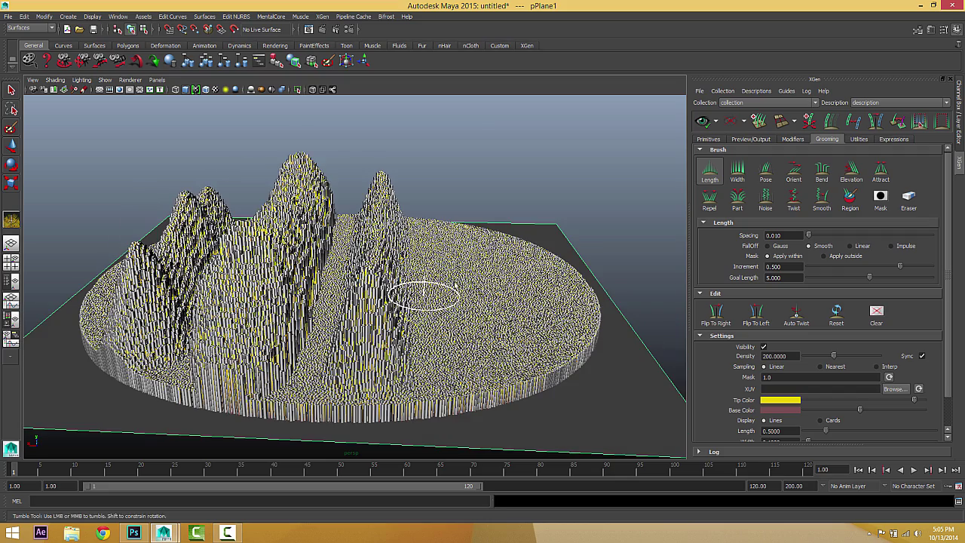
Lengthen a fourth strip down the disc's right side with Gauss falloff and refresh the XGen preview
{"action": "mouse_move", "coordinate": [554, 291]}
{"action": "left_mouse_down", "text": "alt"}
{"action": "mouse_move", "coordinate": [545, 276]}
{"action": "mouse_move", "coordinate": [493, 263]}
{"action": "mouse_move", "coordinate": [460, 181]}
{"action": "mouse_move", "coordinate": [435, 210]}
{"action": "left_mouse_up", "text": "alt"}
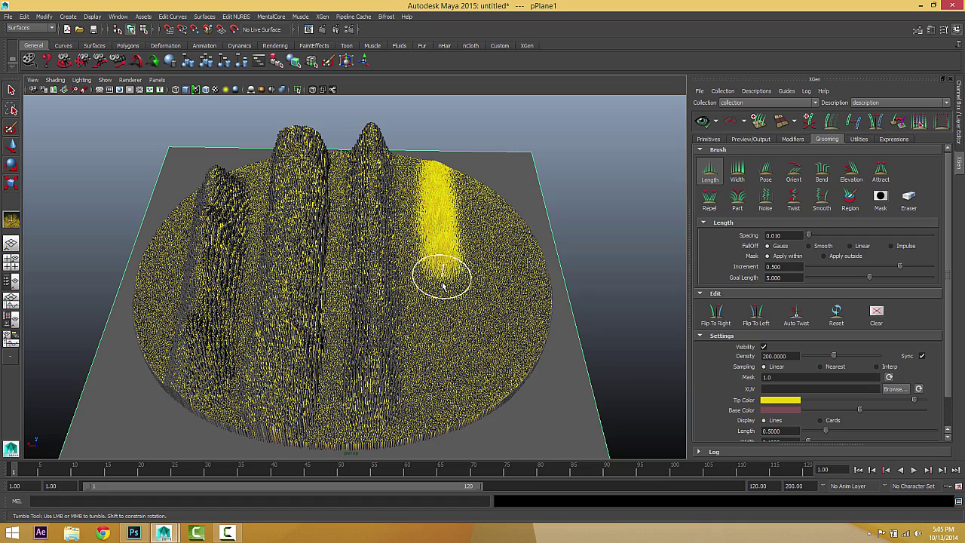
{"action": "left_click_drag", "start_coordinate": [448, 372], "coordinate": [450, 416]}
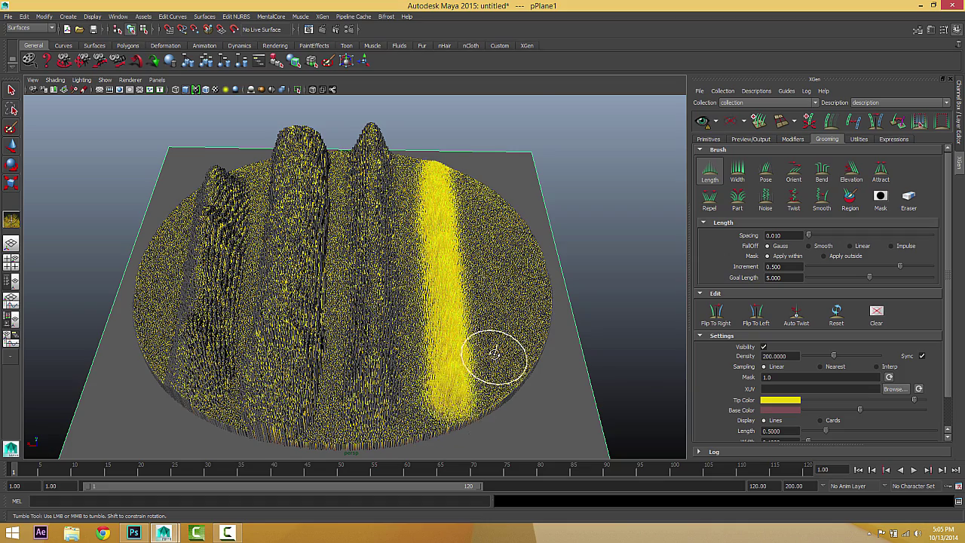
{"action": "left_click_drag", "start_coordinate": [497, 360], "coordinate": [494, 298], "text": "alt"}
{"action": "right_click_drag", "start_coordinate": [502, 299], "coordinate": [650, 311], "text": "alt"}
{"action": "left_click_drag", "start_coordinate": [650, 310], "coordinate": [474, 315], "text": "alt"}
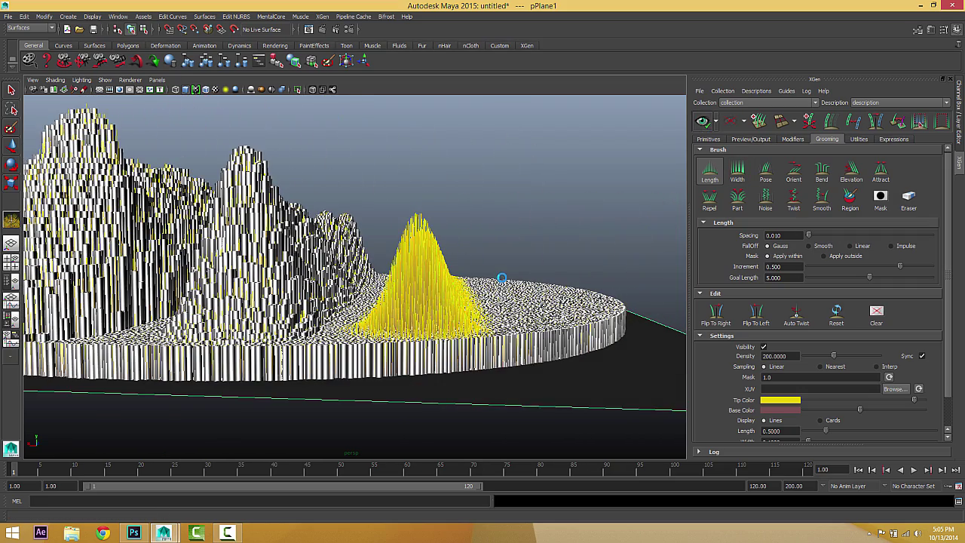
Examine the shapes of the four falloff ridges on the disc from several angles and distances
{"action": "mouse_move", "coordinate": [502, 278]}
{"action": "left_mouse_down", "text": "alt"}
{"action": "mouse_move", "coordinate": [461, 307]}
{"action": "mouse_move", "coordinate": [483, 297]}
{"action": "mouse_move", "coordinate": [455, 296]}
{"action": "mouse_move", "coordinate": [448, 284]}
{"action": "mouse_move", "coordinate": [517, 204]}
{"action": "mouse_move", "coordinate": [463, 259]}
{"action": "mouse_move", "coordinate": [444, 240]}
{"action": "mouse_move", "coordinate": [630, 249]}
{"action": "mouse_move", "coordinate": [549, 217]}
{"action": "left_mouse_up", "text": "alt"}
{"action": "mouse_move", "coordinate": [614, 213]}
{"action": "left_mouse_down", "text": "alt"}
{"action": "mouse_move", "coordinate": [463, 220]}
{"action": "mouse_move", "coordinate": [558, 217]}
{"action": "mouse_move", "coordinate": [468, 245]}
{"action": "mouse_move", "coordinate": [517, 215]}
{"action": "mouse_move", "coordinate": [463, 159]}
{"action": "mouse_move", "coordinate": [399, 216]}
{"action": "mouse_move", "coordinate": [384, 215]}
{"action": "mouse_move", "coordinate": [507, 238]}
{"action": "mouse_move", "coordinate": [288, 181]}
{"action": "mouse_move", "coordinate": [287, 194]}
{"action": "left_mouse_up", "text": "alt"}
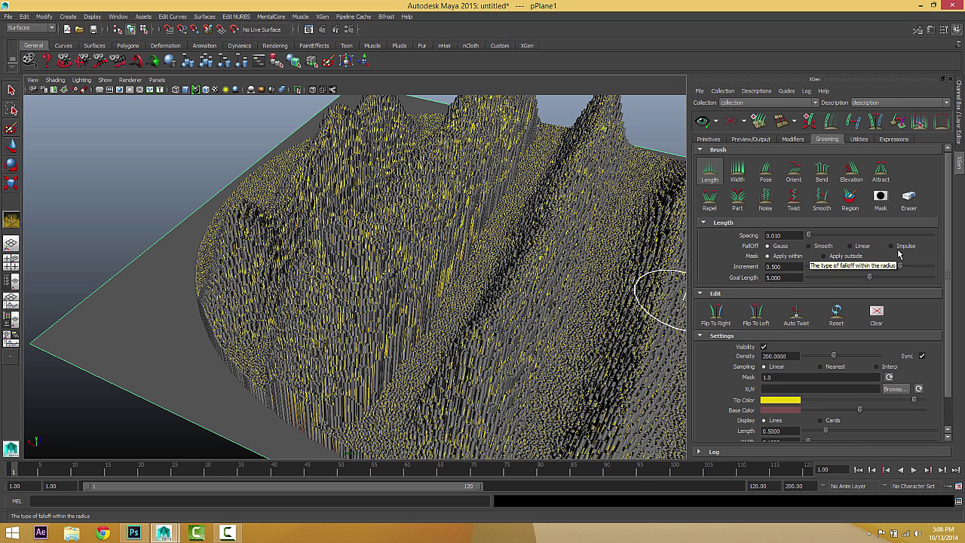
{"action": "left_click_drag", "start_coordinate": [445, 295], "coordinate": [516, 272], "text": "alt"}
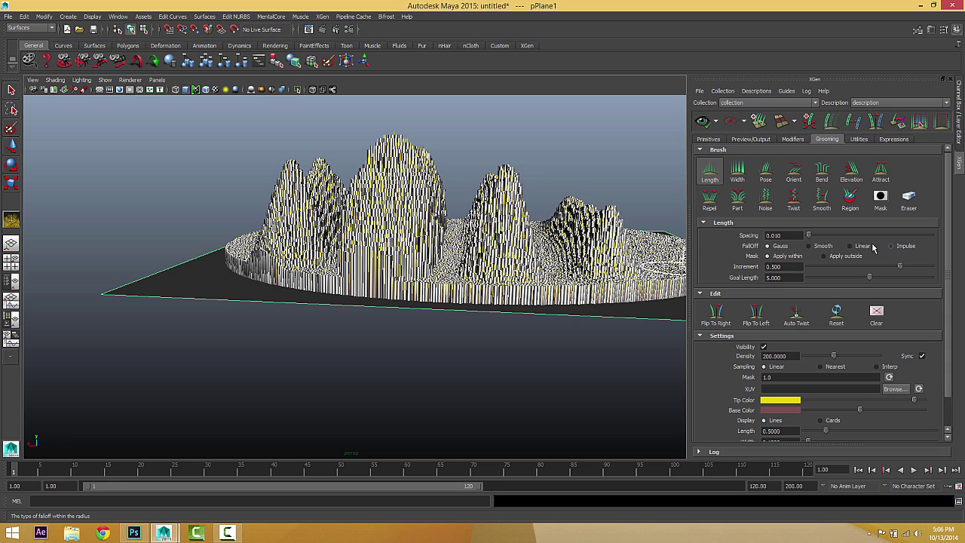
{"action": "scroll", "coordinate": [491, 270], "scroll_direction": "down", "scroll_amount": 5}
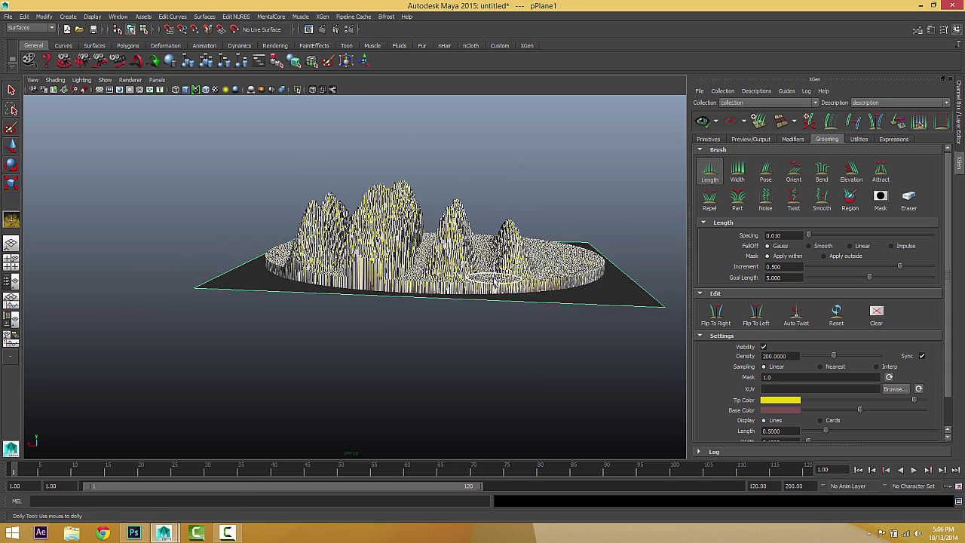
{"action": "mouse_move", "coordinate": [490, 270]}
{"action": "left_mouse_down", "text": "alt"}
{"action": "mouse_move", "coordinate": [463, 289]}
{"action": "mouse_move", "coordinate": [498, 286]}
{"action": "left_mouse_up", "text": "alt"}
{"action": "scroll", "coordinate": [462, 289], "scroll_direction": "up", "scroll_amount": 3}
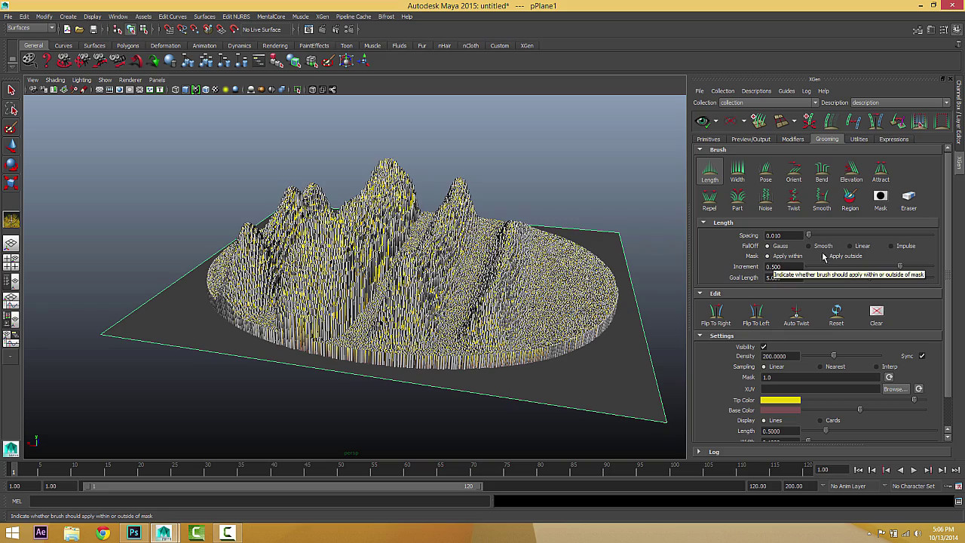
{"action": "left_click_drag", "start_coordinate": [496, 281], "coordinate": [476, 298], "text": "alt"}
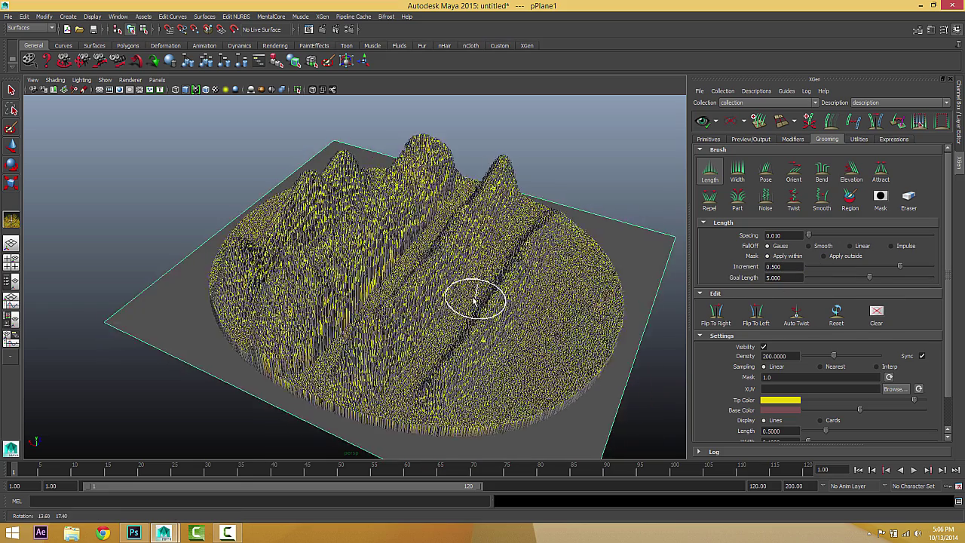
{"action": "right_click_drag", "start_coordinate": [476, 298], "coordinate": [568, 293], "text": "alt"}
{"action": "middle_click_drag", "start_coordinate": [569, 292], "coordinate": [541, 270], "text": "alt"}
{"action": "right_click_drag", "start_coordinate": [542, 270], "coordinate": [588, 271], "text": "alt"}
{"action": "left_click_drag", "start_coordinate": [502, 266], "coordinate": [553, 271], "text": "alt"}
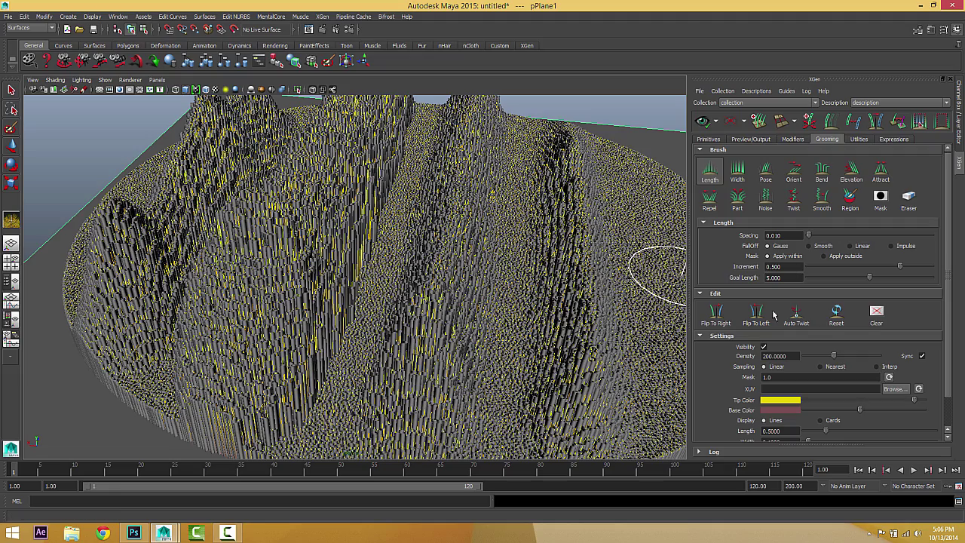
{"action": "mouse_move", "coordinate": [435, 250]}
{"action": "left_mouse_down", "text": "alt"}
{"action": "mouse_move", "coordinate": [429, 269]}
{"action": "mouse_move", "coordinate": [415, 266]}
{"action": "left_mouse_up", "text": "alt"}
{"action": "scroll", "coordinate": [429, 264], "scroll_direction": "down", "scroll_amount": 5}
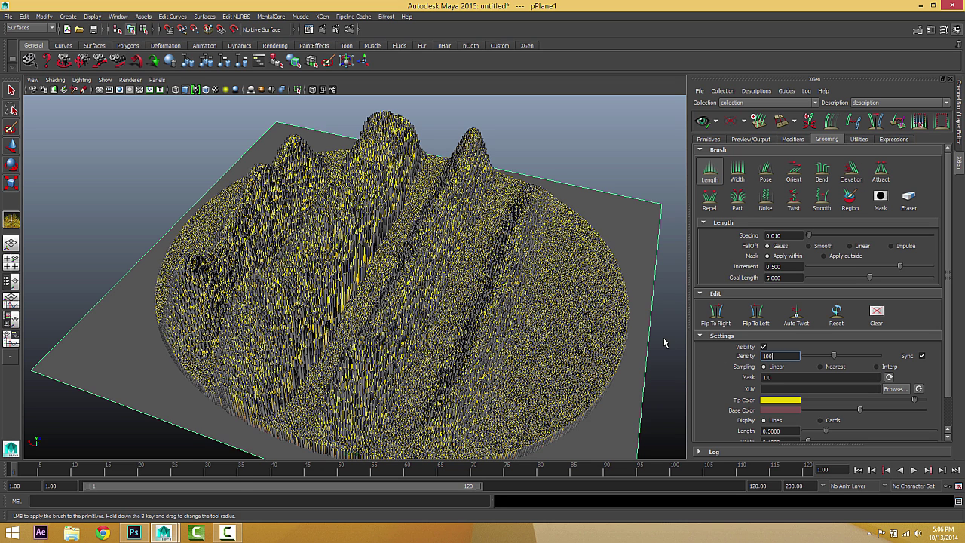
Reduce the groom's spline density to 100 and further to 10, then refresh the XGen preview
{"action": "type", "text": "100"}
{"action": "key", "text": "Return"}
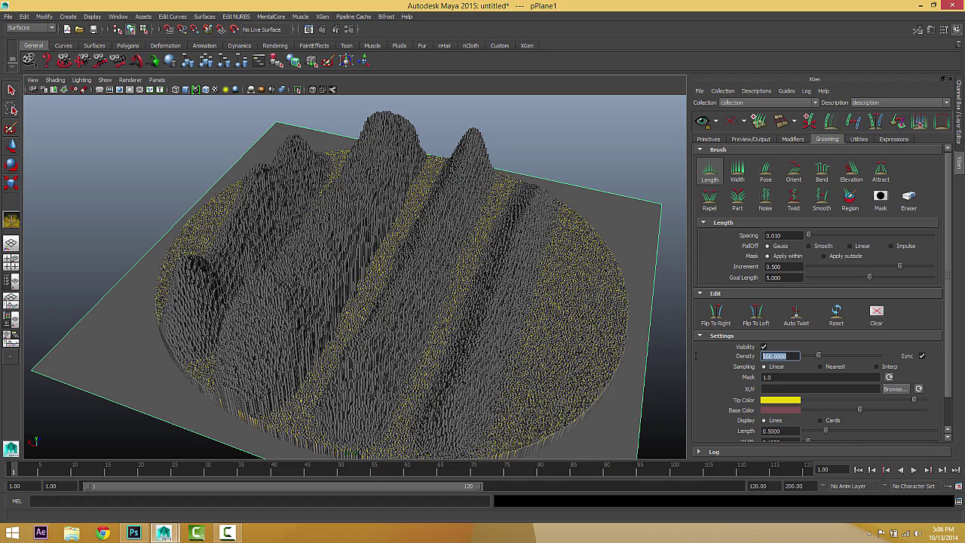
{"action": "type", "text": "0"}
{"action": "key", "text": "Return"}
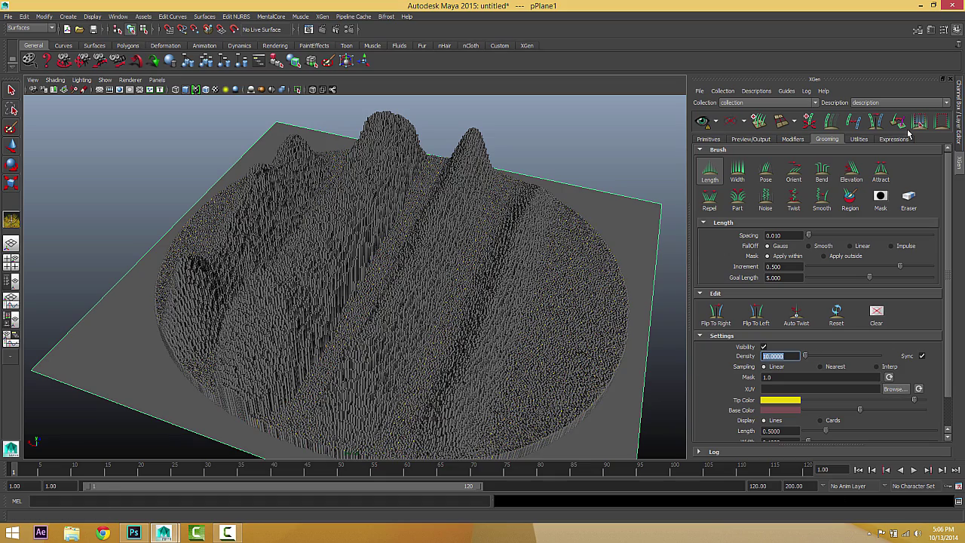
Examine the sparser preview primitives on the disc from different angles and up close
{"action": "left_click_drag", "start_coordinate": [466, 308], "coordinate": [504, 264], "text": "alt"}
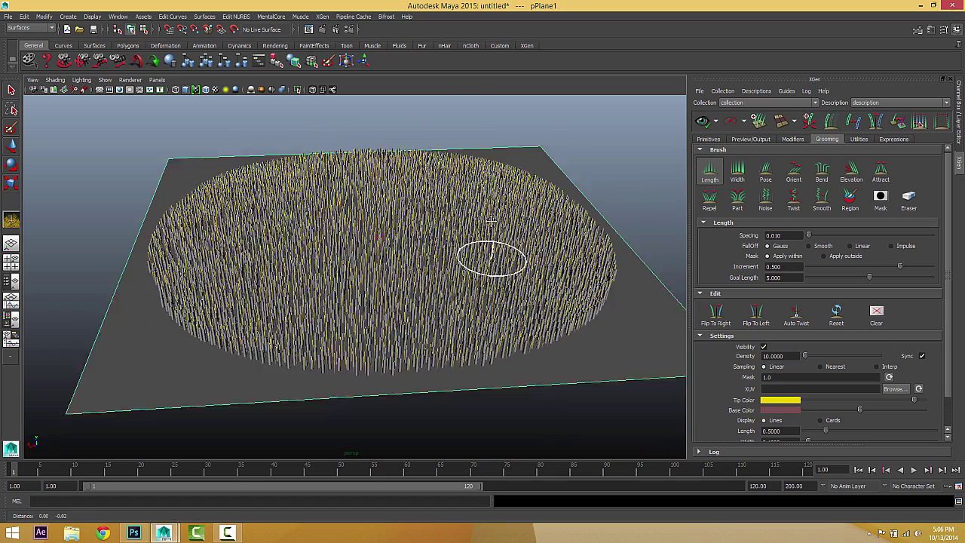
{"action": "right_click_drag", "start_coordinate": [490, 264], "coordinate": [504, 274], "text": "alt"}
{"action": "left_click_drag", "start_coordinate": [504, 274], "coordinate": [539, 290], "text": "alt"}
{"action": "middle_click_drag", "start_coordinate": [539, 290], "coordinate": [549, 312], "text": "alt"}
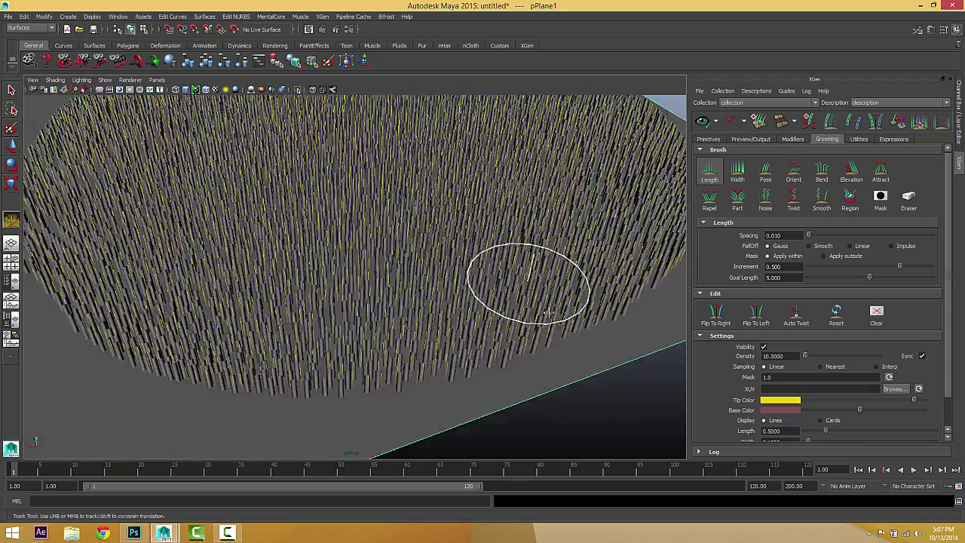
{"action": "left_click_drag", "start_coordinate": [549, 312], "coordinate": [525, 277], "text": "alt"}
{"action": "right_click_drag", "start_coordinate": [525, 277], "coordinate": [546, 281], "text": "alt"}
{"action": "middle_click_drag", "start_coordinate": [546, 281], "coordinate": [541, 300], "text": "alt"}
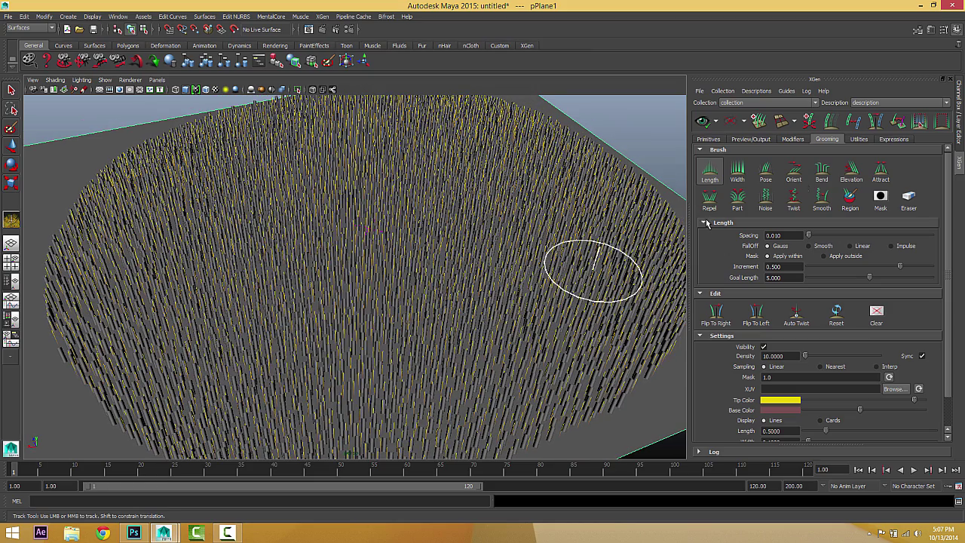
Switch to the Mask brush and set its magnitude to 1.0, with Gauss falloff
{"action": "middle_click_drag", "start_coordinate": [471, 206], "coordinate": [460, 204], "text": "alt"}
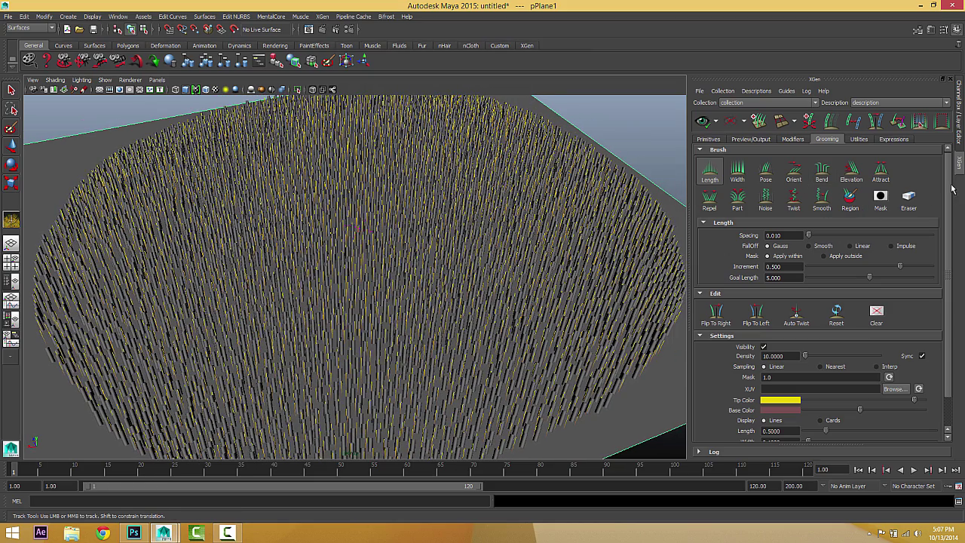
{"action": "left_click", "coordinate": [881, 197]}
{"action": "scroll", "coordinate": [470, 312], "scroll_direction": "down", "scroll_amount": 5}
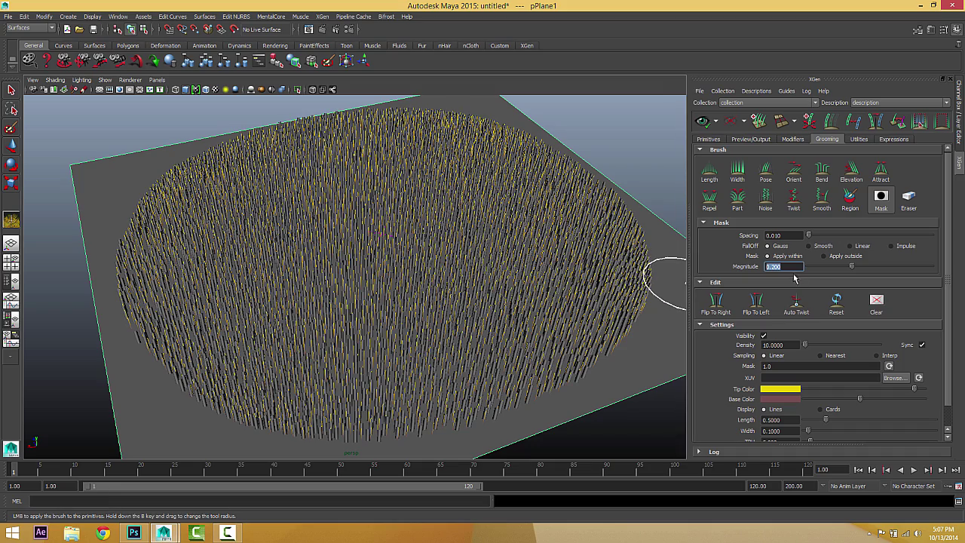
{"action": "scroll", "coordinate": [441, 300], "scroll_direction": "up", "scroll_amount": 3}
{"action": "left_click_drag", "start_coordinate": [442, 300], "coordinate": [791, 324], "text": "alt"}
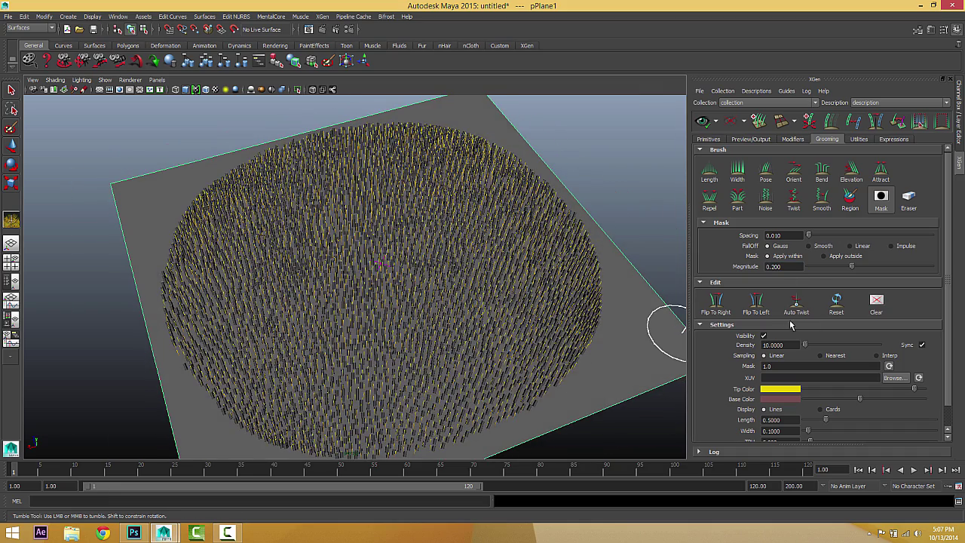
{"action": "middle_click_drag", "start_coordinate": [334, 261], "coordinate": [362, 249], "text": "alt"}
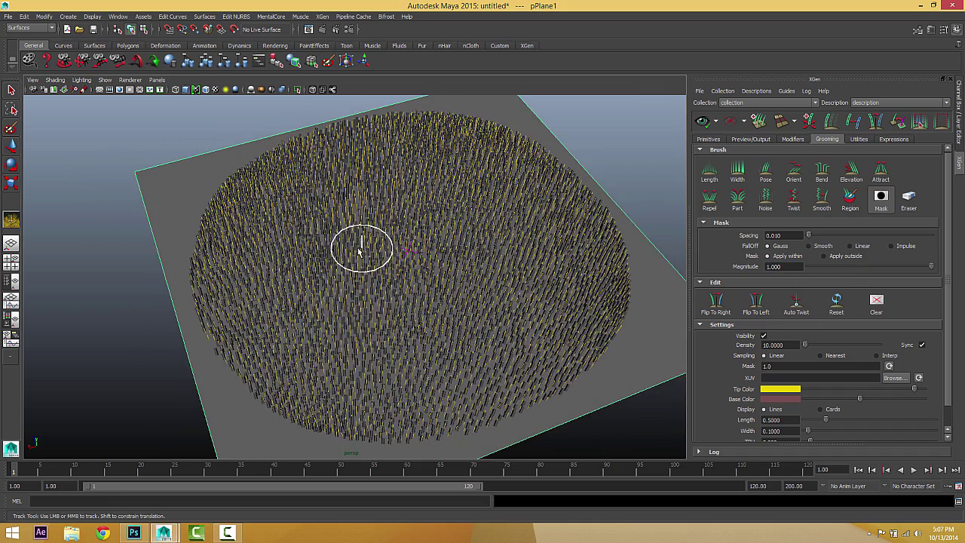
Paint a rounded mask patch over the splines at the disc's centre and clear the XGen preview
{"action": "mouse_move", "coordinate": [362, 250]}
{"action": "left_mouse_down", "text": "alt"}
{"action": "mouse_move", "coordinate": [351, 259]}
{"action": "mouse_move", "coordinate": [350, 232]}
{"action": "mouse_move", "coordinate": [394, 304]}
{"action": "left_mouse_up", "text": "alt"}
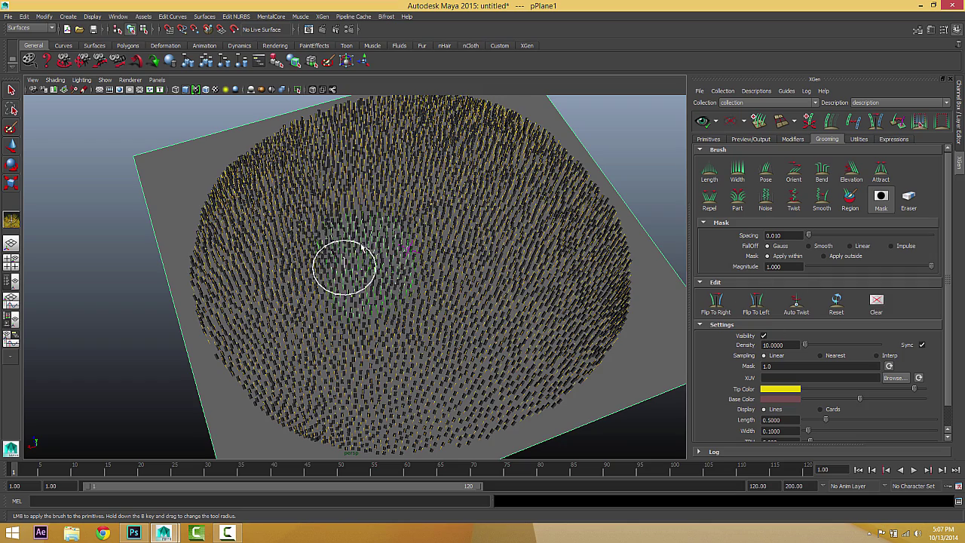
{"action": "scroll", "coordinate": [362, 275], "scroll_direction": "up", "scroll_amount": 3}
{"action": "scroll", "coordinate": [358, 277], "scroll_direction": "down", "scroll_amount": 1}
{"action": "scroll", "coordinate": [397, 272], "scroll_direction": "down", "scroll_amount": 4}
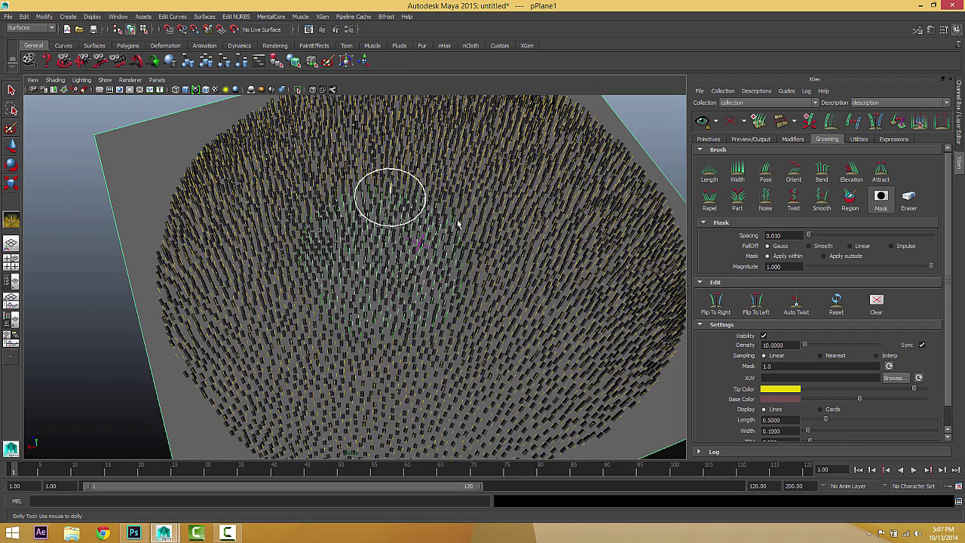
{"action": "left_click", "coordinate": [730, 123]}
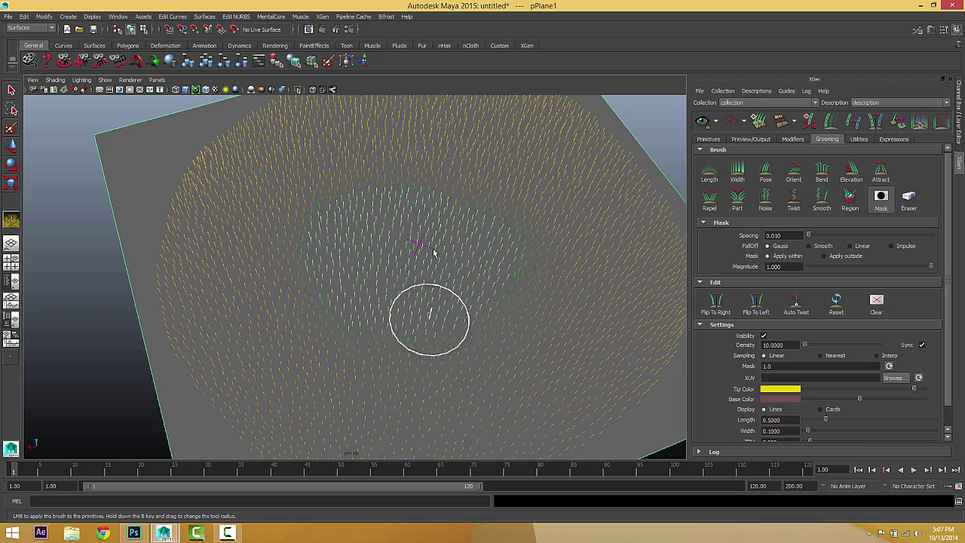
{"action": "mouse_move", "coordinate": [401, 285]}
{"action": "left_mouse_down", "text": "alt"}
{"action": "mouse_move", "coordinate": [395, 276]}
{"action": "mouse_move", "coordinate": [487, 276]}
{"action": "mouse_move", "coordinate": [405, 285]}
{"action": "left_mouse_up", "text": "alt"}
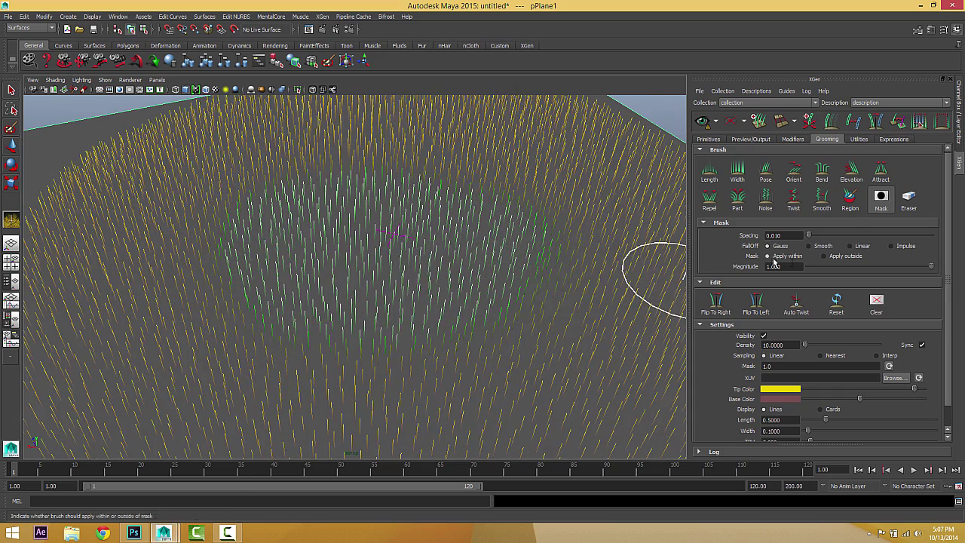
Switch to the Length brush with an increment of 1.0 and a goal length of 10
{"action": "left_click", "coordinate": [709, 171]}
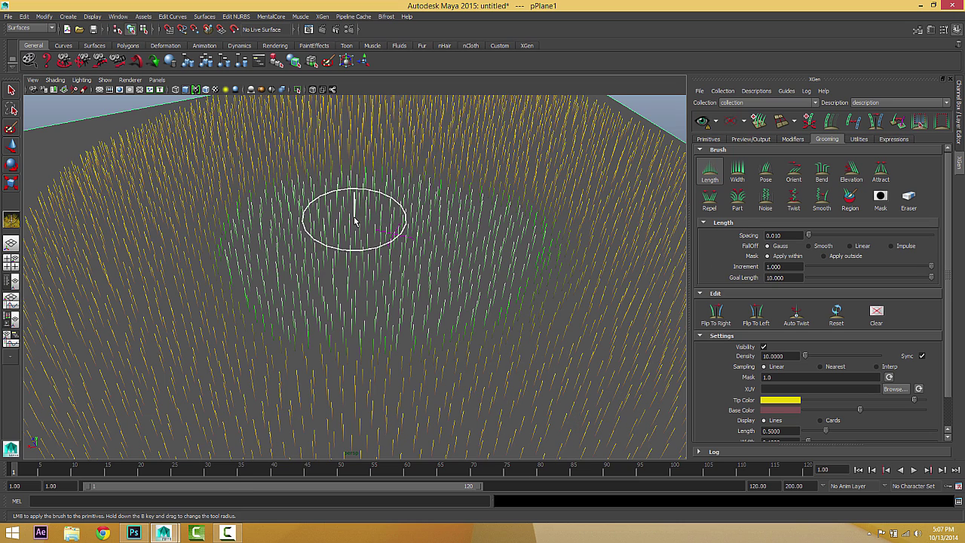
{"action": "scroll", "coordinate": [362, 205], "scroll_direction": "down", "scroll_amount": 3}
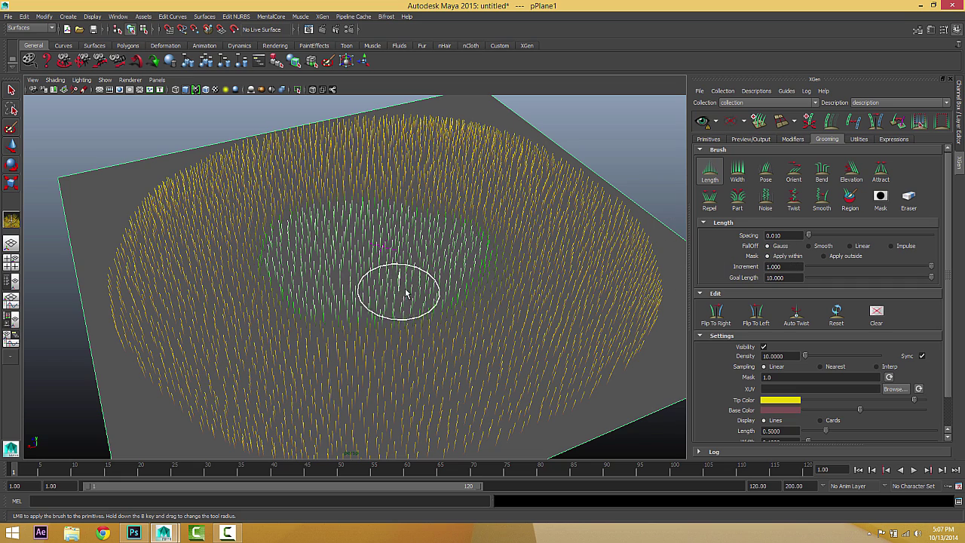
{"action": "scroll", "coordinate": [413, 294], "scroll_direction": "down", "scroll_amount": 2}
{"action": "mouse_move", "coordinate": [413, 294]}
{"action": "left_mouse_down", "text": "alt"}
{"action": "mouse_move", "coordinate": [399, 306]}
{"action": "mouse_move", "coordinate": [586, 218]}
{"action": "left_mouse_up", "text": "alt"}
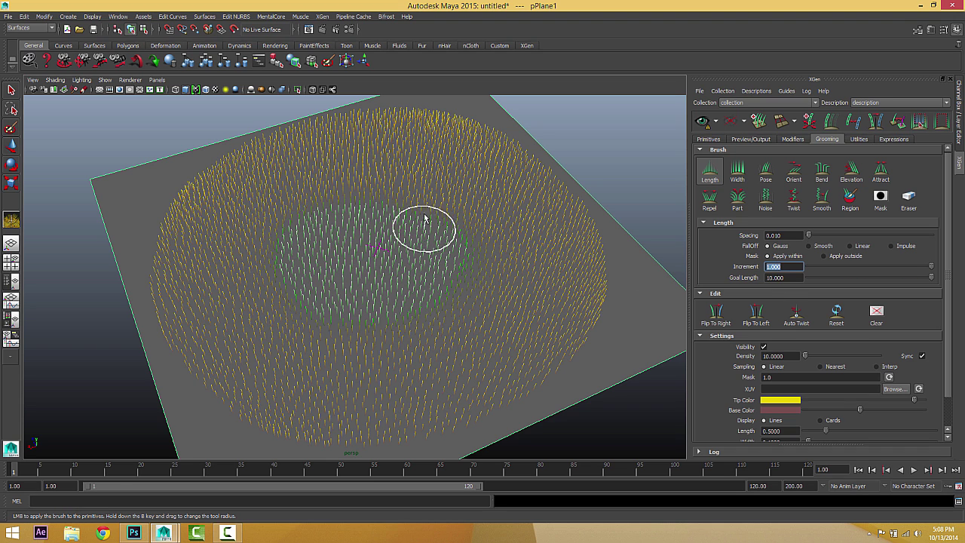
Try lengthening the splines in the masked centre patch with the brush's mask option on Apply within
{"action": "mouse_move", "coordinate": [444, 171]}
{"action": "left_mouse_down"}
{"action": "mouse_move", "coordinate": [485, 173]}
{"action": "mouse_move", "coordinate": [402, 148]}
{"action": "left_mouse_up"}
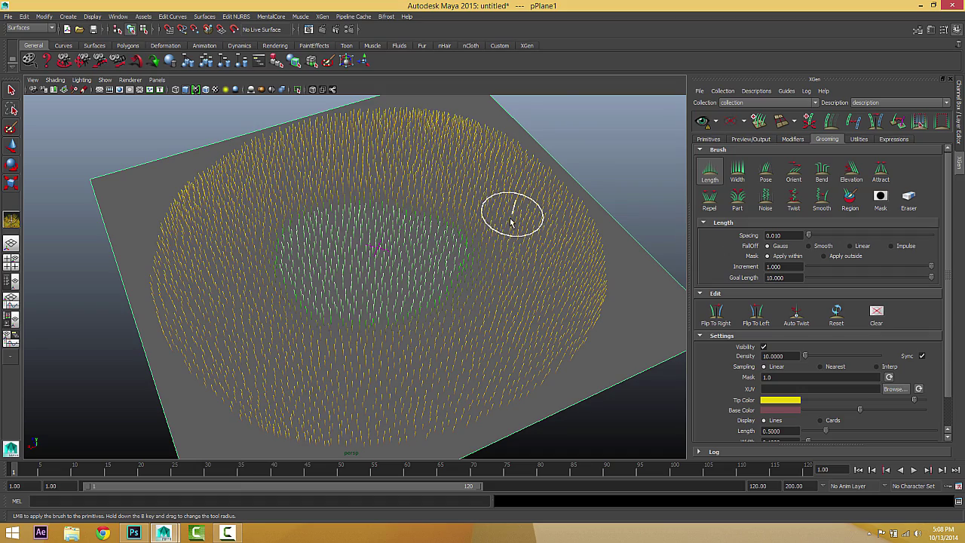
{"action": "mouse_move", "coordinate": [511, 223]}
{"action": "left_mouse_down", "text": "alt"}
{"action": "mouse_move", "coordinate": [517, 201]}
{"action": "mouse_move", "coordinate": [515, 219]}
{"action": "left_mouse_up", "text": "alt"}
{"action": "mouse_move", "coordinate": [520, 265]}
{"action": "left_mouse_down", "text": "alt"}
{"action": "mouse_move", "coordinate": [429, 272]}
{"action": "mouse_move", "coordinate": [392, 308]}
{"action": "mouse_move", "coordinate": [341, 317]}
{"action": "mouse_move", "coordinate": [306, 298]}
{"action": "mouse_move", "coordinate": [296, 273]}
{"action": "mouse_move", "coordinate": [319, 226]}
{"action": "mouse_move", "coordinate": [399, 240]}
{"action": "left_mouse_up", "text": "alt"}
{"action": "mouse_move", "coordinate": [416, 281]}
{"action": "left_mouse_down"}
{"action": "mouse_move", "coordinate": [351, 243]}
{"action": "mouse_move", "coordinate": [314, 259]}
{"action": "mouse_move", "coordinate": [370, 274]}
{"action": "mouse_move", "coordinate": [570, 237]}
{"action": "mouse_move", "coordinate": [613, 282]}
{"action": "mouse_move", "coordinate": [355, 254]}
{"action": "mouse_move", "coordinate": [369, 261]}
{"action": "mouse_move", "coordinate": [343, 289]}
{"action": "mouse_move", "coordinate": [256, 279]}
{"action": "mouse_move", "coordinate": [259, 254]}
{"action": "mouse_move", "coordinate": [250, 274]}
{"action": "mouse_move", "coordinate": [206, 274]}
{"action": "mouse_move", "coordinate": [285, 224]}
{"action": "left_mouse_up"}
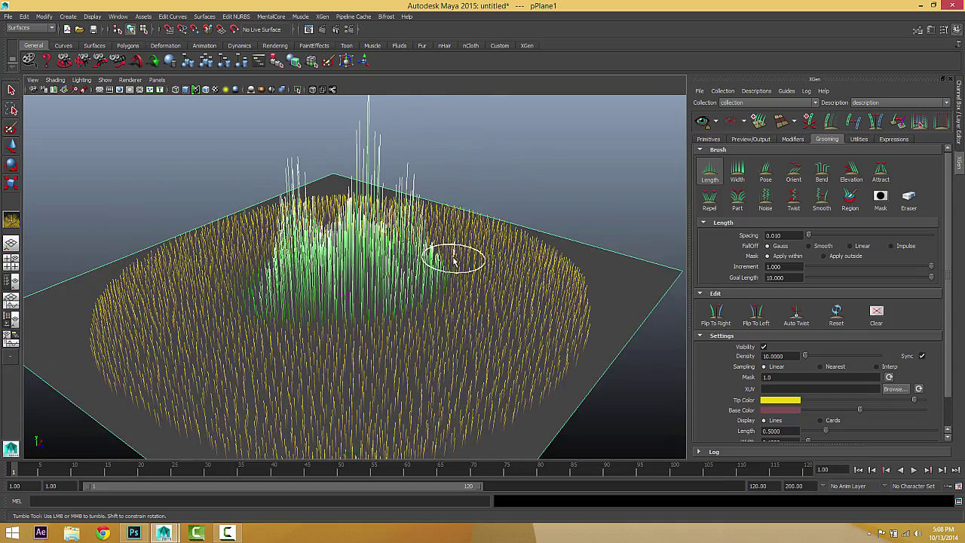
{"action": "left_click_drag", "start_coordinate": [453, 261], "coordinate": [361, 279], "text": "alt"}
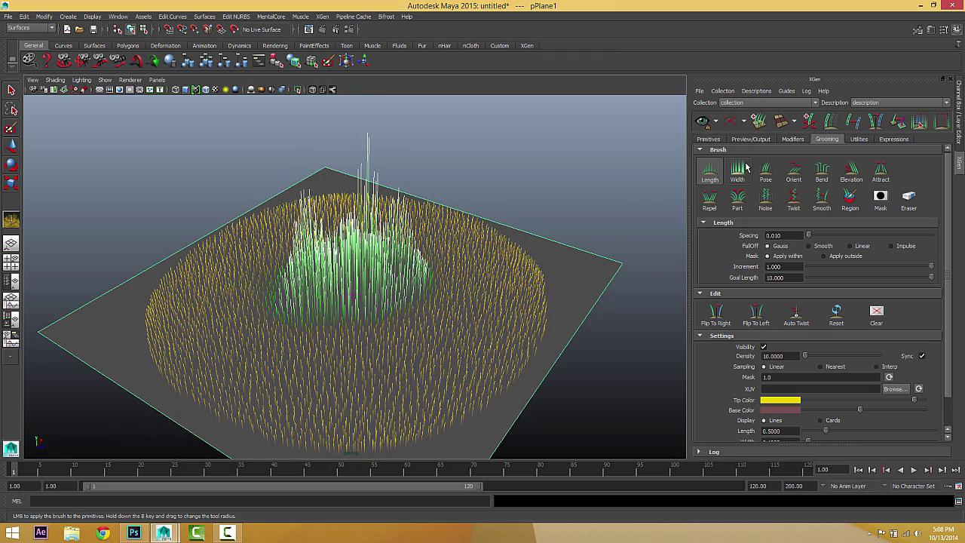
Set the Length brush's mask option to Apply outside and undo the lengthening of the masked centre patch
{"action": "left_click_drag", "start_coordinate": [290, 274], "coordinate": [280, 279], "text": "alt"}
{"action": "left_click_drag", "start_coordinate": [386, 273], "coordinate": [436, 276], "text": "alt"}
{"action": "left_click_drag", "start_coordinate": [382, 316], "coordinate": [328, 247], "text": "alt"}
{"action": "left_click_drag", "start_coordinate": [338, 285], "coordinate": [470, 290], "text": "alt"}
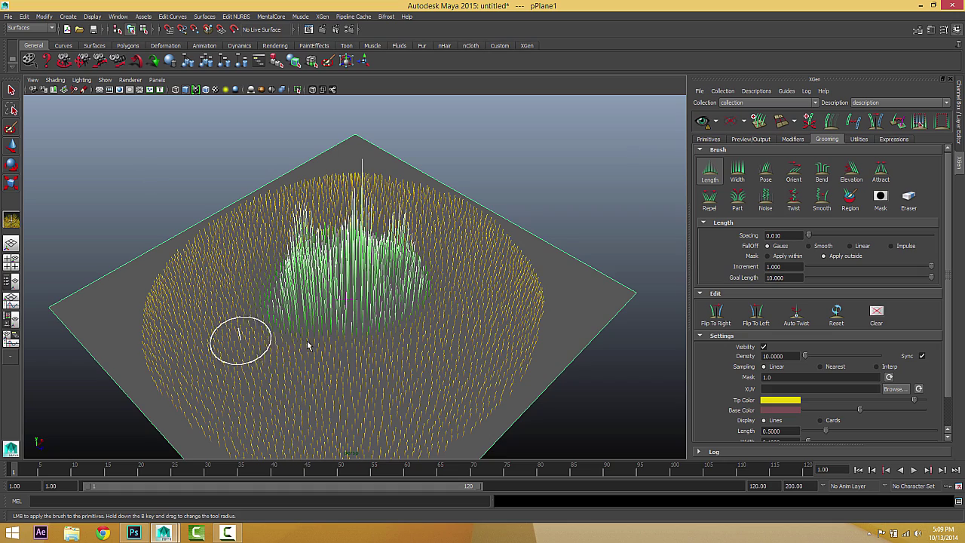
{"action": "left_click_drag", "start_coordinate": [328, 315], "coordinate": [560, 324], "text": "alt"}
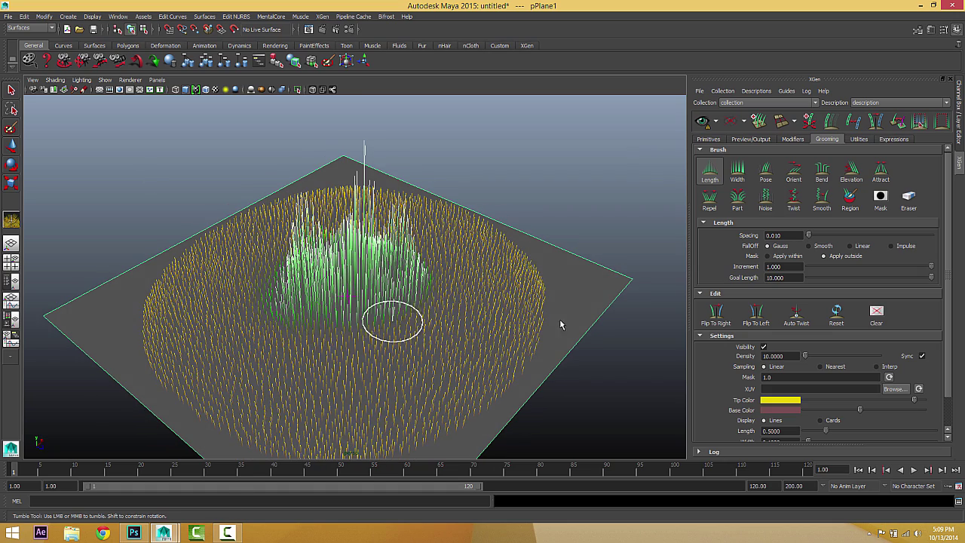
{"action": "left_click_drag", "start_coordinate": [425, 260], "coordinate": [431, 324], "text": "alt"}
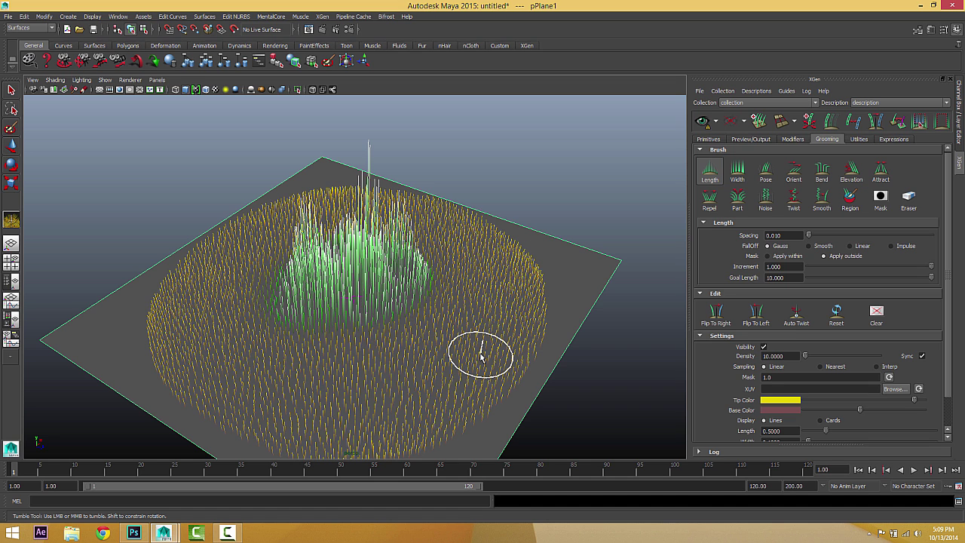
{"action": "key", "text": "ctrl+z"}
{"action": "key", "text": "ctrl+z"}
Brush across and around the masked patch to lengthen only the unmasked splines bordering it, and inspect the result
{"action": "left_click_drag", "start_coordinate": [444, 325], "coordinate": [520, 314], "text": "alt"}
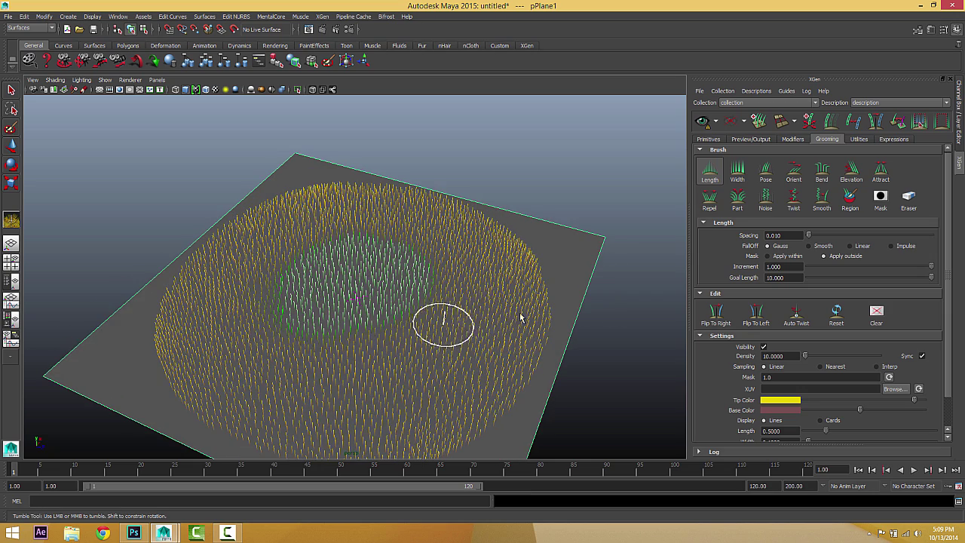
{"action": "mouse_move", "coordinate": [462, 280]}
{"action": "left_mouse_down"}
{"action": "mouse_move", "coordinate": [448, 294]}
{"action": "mouse_move", "coordinate": [446, 324]}
{"action": "mouse_move", "coordinate": [429, 337]}
{"action": "mouse_move", "coordinate": [359, 337]}
{"action": "mouse_move", "coordinate": [346, 286]}
{"action": "left_mouse_up"}
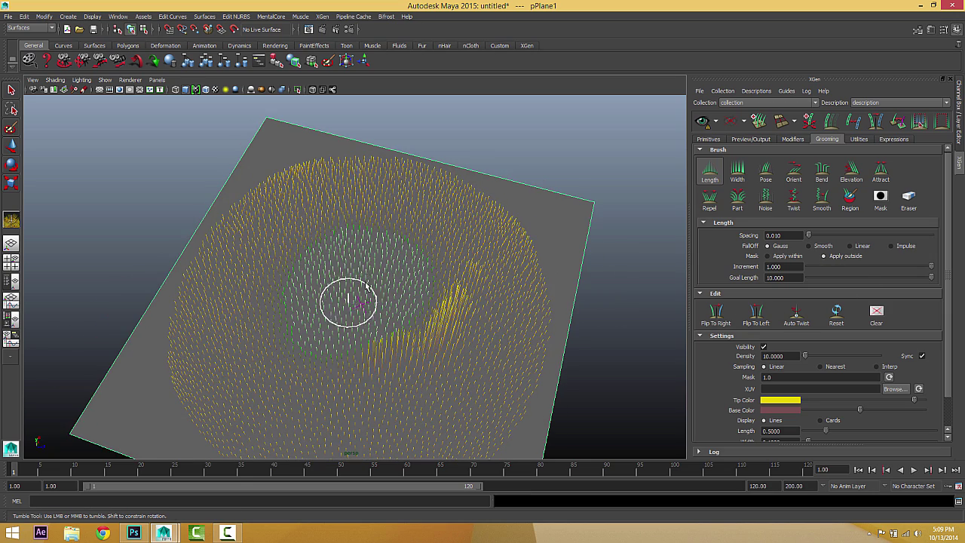
{"action": "mouse_move", "coordinate": [380, 258]}
{"action": "left_mouse_down"}
{"action": "mouse_move", "coordinate": [398, 258]}
{"action": "mouse_move", "coordinate": [347, 254]}
{"action": "mouse_move", "coordinate": [315, 273]}
{"action": "mouse_move", "coordinate": [255, 285]}
{"action": "mouse_move", "coordinate": [301, 344]}
{"action": "mouse_move", "coordinate": [344, 357]}
{"action": "mouse_move", "coordinate": [455, 271]}
{"action": "left_mouse_up"}
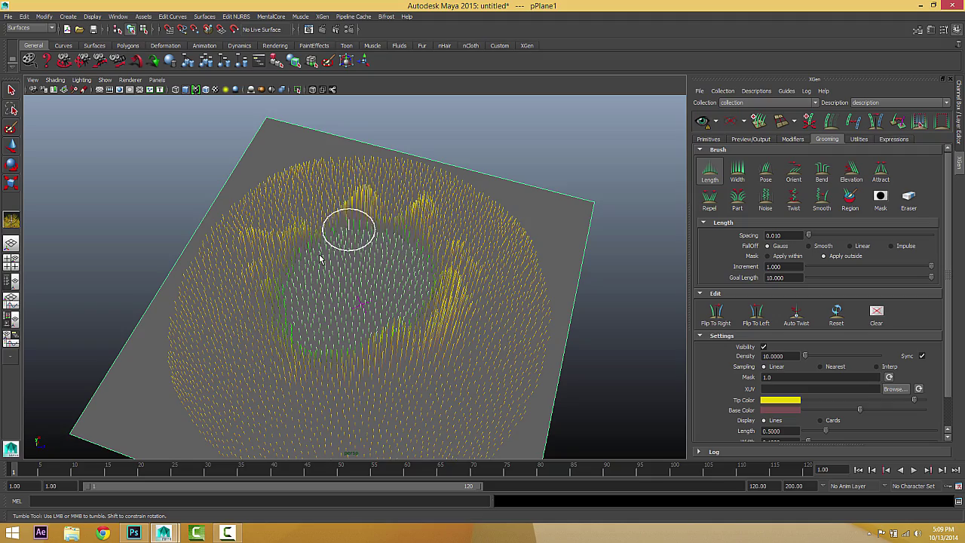
{"action": "mouse_move", "coordinate": [347, 332]}
{"action": "left_mouse_down", "text": "alt"}
{"action": "mouse_move", "coordinate": [224, 313]}
{"action": "mouse_move", "coordinate": [251, 299]}
{"action": "mouse_move", "coordinate": [347, 323]}
{"action": "left_mouse_up", "text": "alt"}
{"action": "right_click_drag", "start_coordinate": [347, 323], "coordinate": [364, 331], "text": "alt"}
{"action": "left_click_drag", "start_coordinate": [365, 332], "coordinate": [398, 334], "text": "alt"}
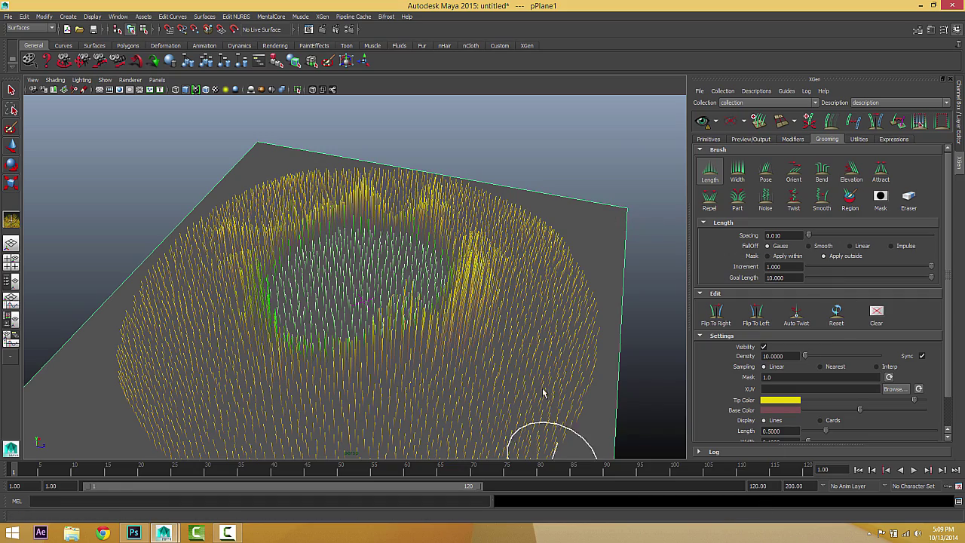
{"action": "left_click_drag", "start_coordinate": [543, 392], "coordinate": [657, 295], "text": "alt"}
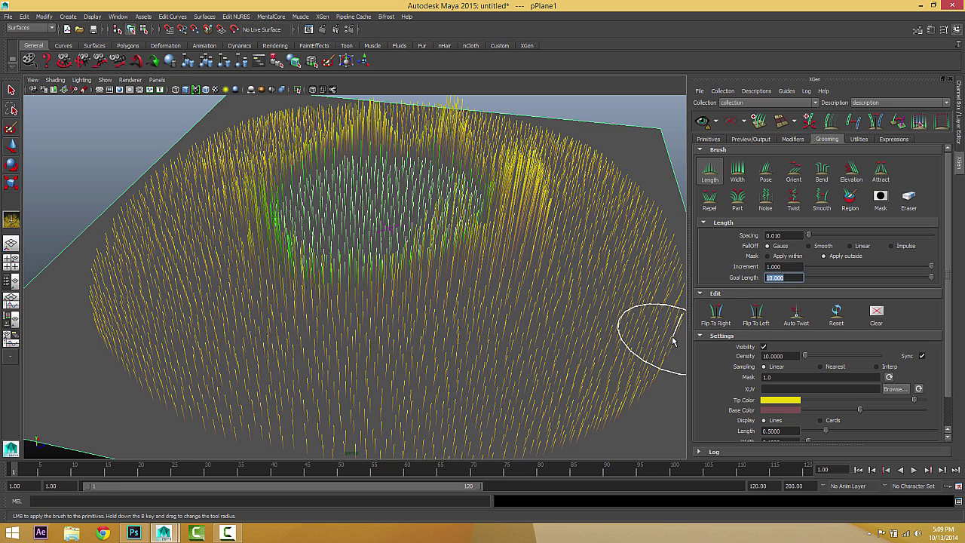
{"action": "mouse_move", "coordinate": [616, 342]}
{"action": "left_mouse_down", "text": "alt"}
{"action": "mouse_move", "coordinate": [452, 359]}
{"action": "mouse_move", "coordinate": [457, 340]}
{"action": "mouse_move", "coordinate": [474, 344]}
{"action": "left_mouse_up", "text": "alt"}
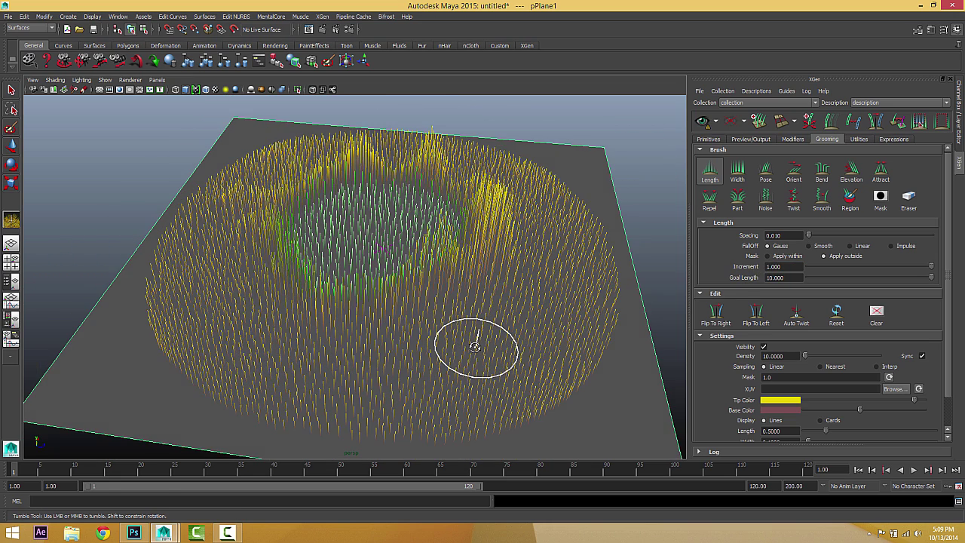
Undo the lengthening around the masked patch and set the Length brush's increment to 0.1
{"action": "key", "text": "ctrl+z"}
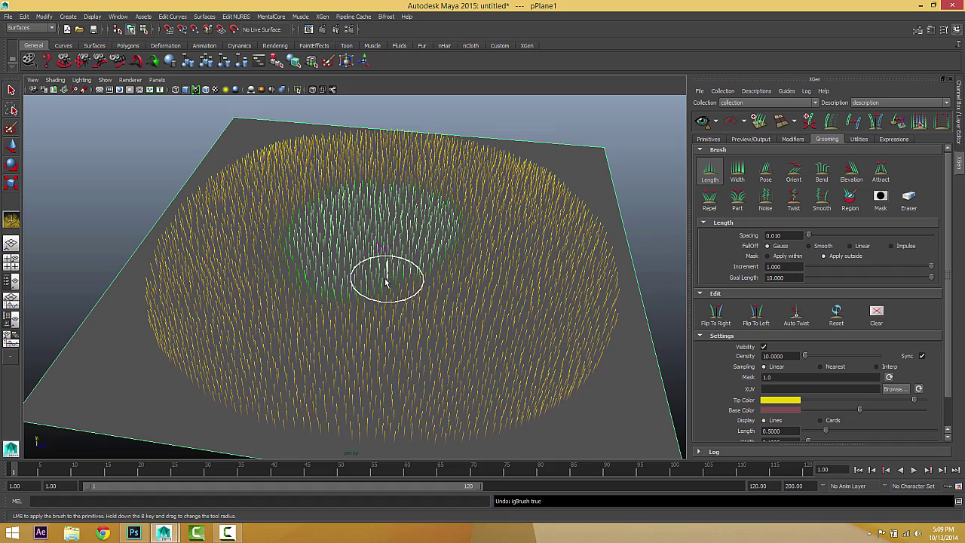
{"action": "left_click_drag", "start_coordinate": [387, 276], "coordinate": [360, 314], "text": "alt"}
{"action": "left_click_drag", "start_coordinate": [323, 385], "coordinate": [394, 345], "text": "alt"}
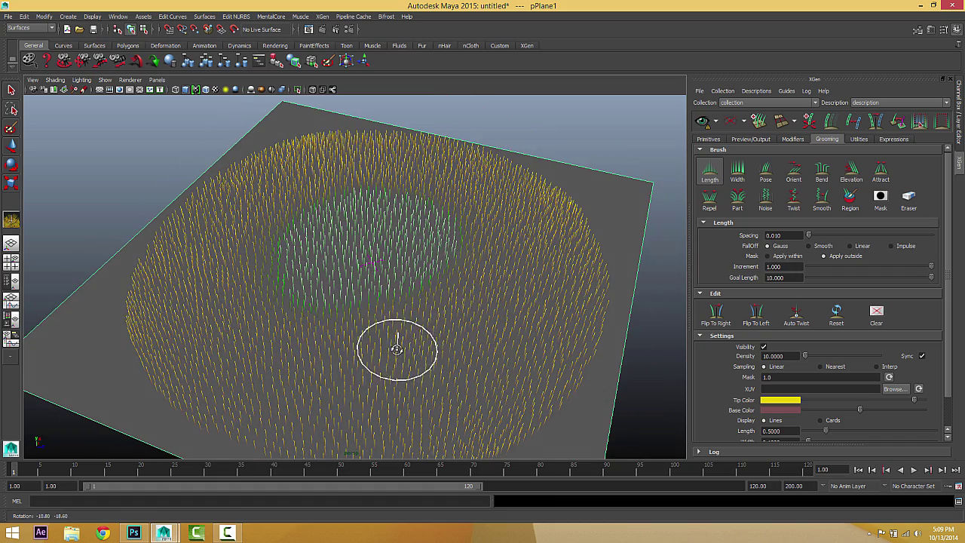
{"action": "mouse_move", "coordinate": [474, 307]}
{"action": "left_mouse_down", "text": "alt"}
{"action": "mouse_move", "coordinate": [463, 291]}
{"action": "mouse_move", "coordinate": [442, 301]}
{"action": "mouse_move", "coordinate": [400, 297]}
{"action": "mouse_move", "coordinate": [404, 290]}
{"action": "left_mouse_up", "text": "alt"}
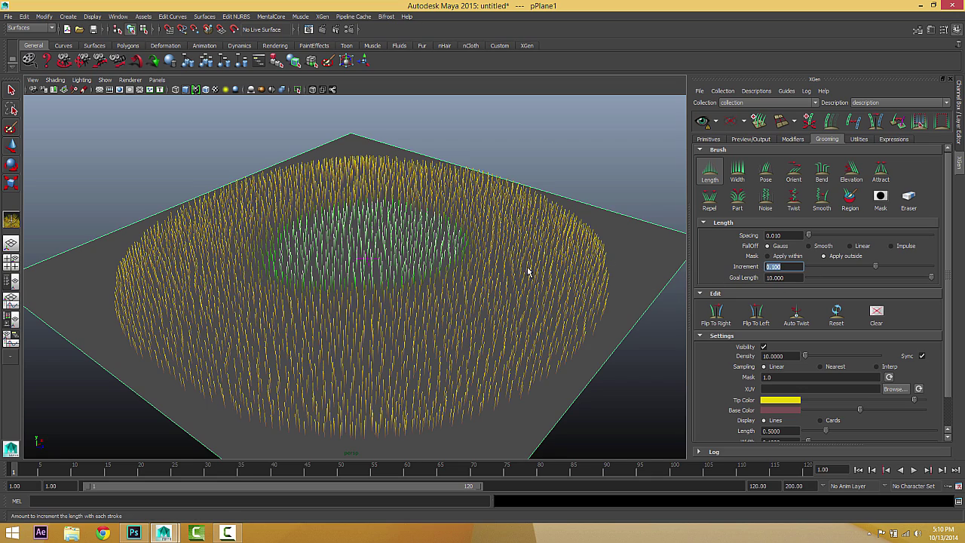
Examine the splines in and around the masked patch from low angles and up close
{"action": "left_click_drag", "start_coordinate": [469, 272], "coordinate": [478, 276], "text": "alt"}
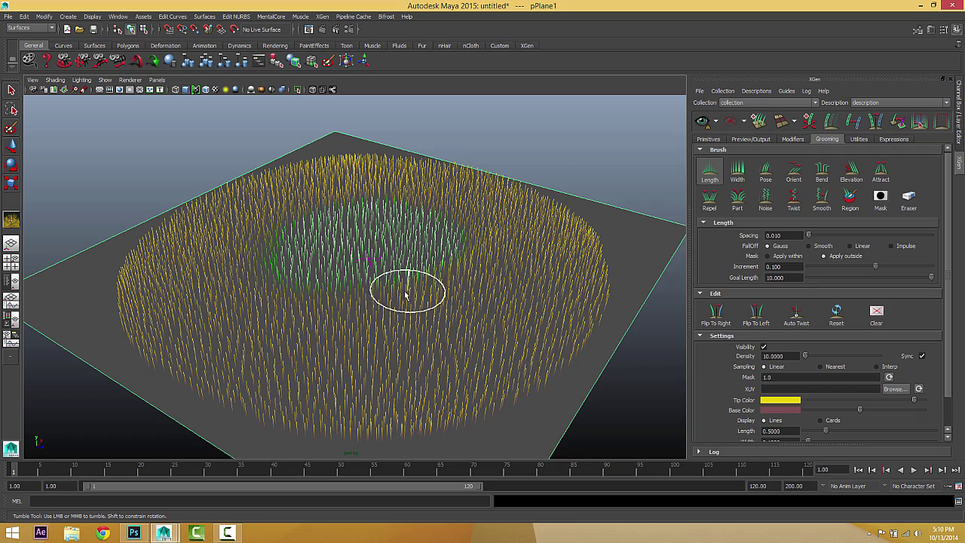
{"action": "left_click_drag", "start_coordinate": [433, 288], "coordinate": [430, 281], "text": "alt"}
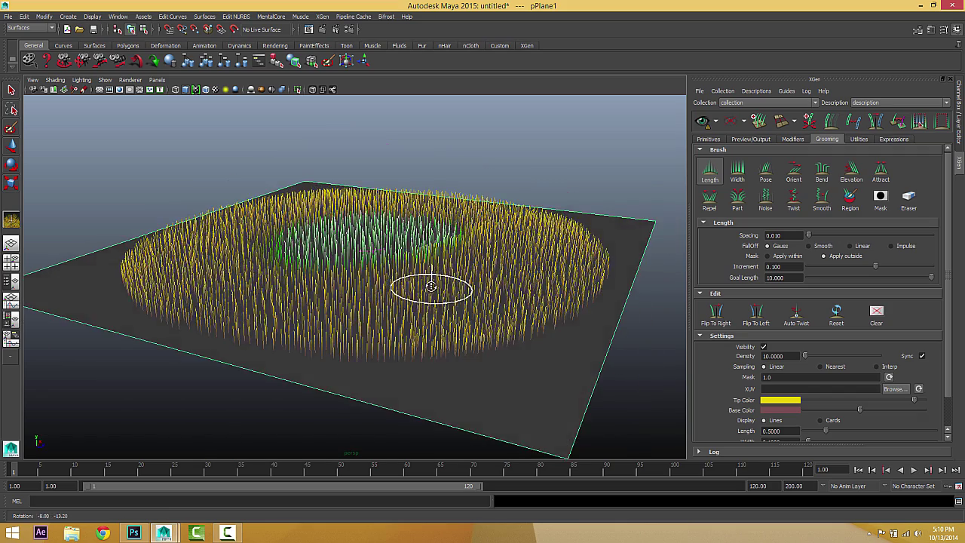
{"action": "right_click_drag", "start_coordinate": [431, 280], "coordinate": [509, 287], "text": "alt"}
{"action": "left_click_drag", "start_coordinate": [502, 273], "coordinate": [457, 304], "text": "alt"}
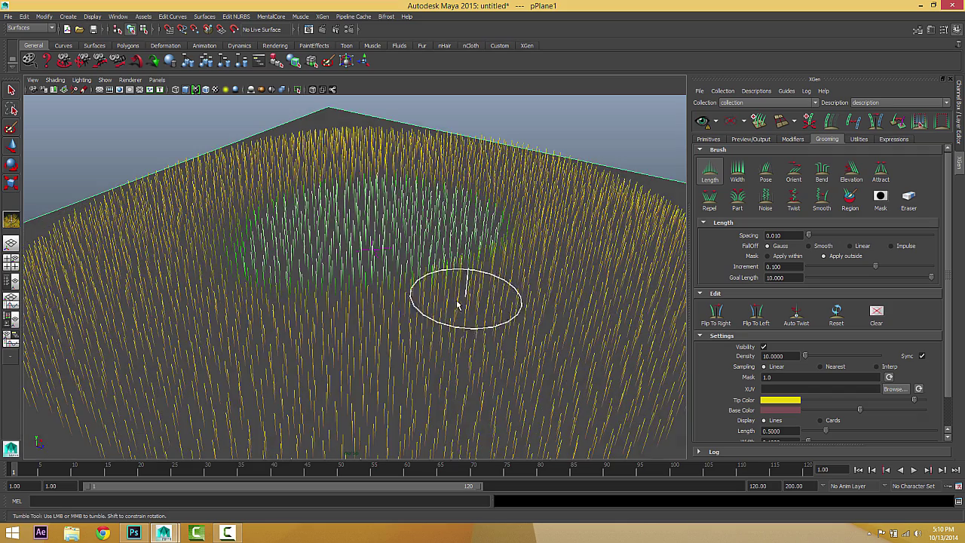
{"action": "right_click_drag", "start_coordinate": [546, 270], "coordinate": [508, 269], "text": "alt"}
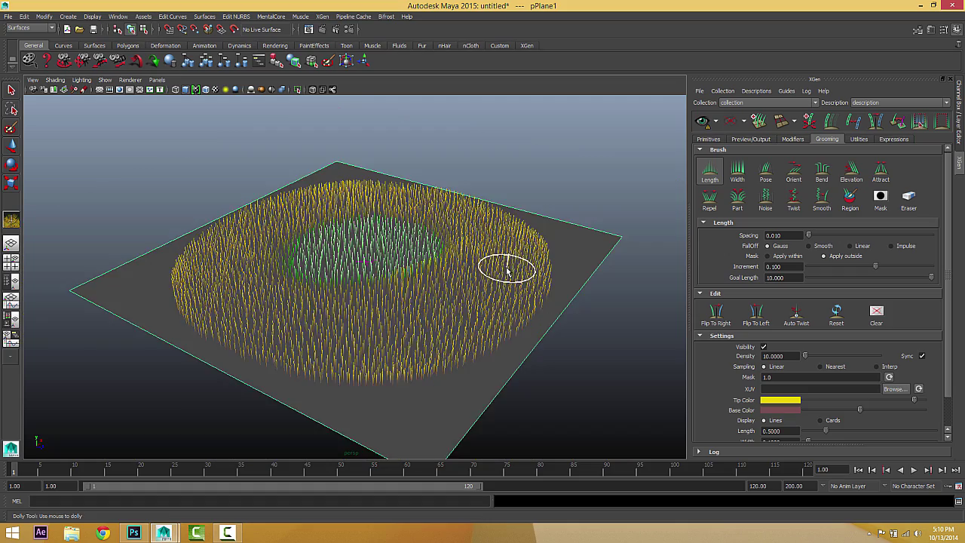
{"action": "mouse_move", "coordinate": [503, 285]}
{"action": "left_mouse_down", "text": "alt"}
{"action": "mouse_move", "coordinate": [492, 268]}
{"action": "mouse_move", "coordinate": [484, 278]}
{"action": "left_mouse_up", "text": "alt"}
{"action": "right_click_drag", "start_coordinate": [477, 276], "coordinate": [493, 278], "text": "alt"}
{"action": "left_click_drag", "start_coordinate": [493, 279], "coordinate": [490, 287], "text": "alt"}
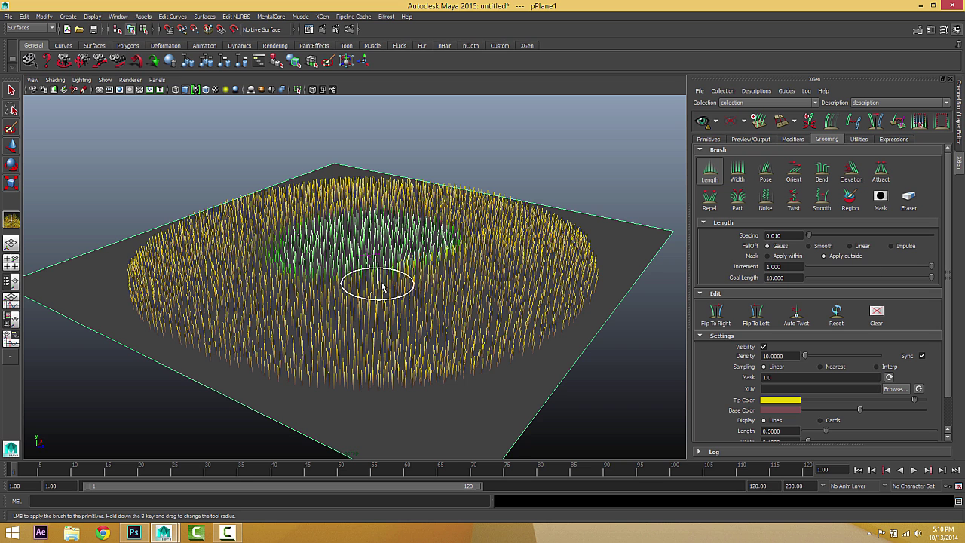
Set the Length increment to 1.0 and lengthen a ridge of unmasked splines beside the masked patch, keeping Apply outside
{"action": "left_click_drag", "start_coordinate": [383, 279], "coordinate": [383, 284], "text": "alt"}
{"action": "mouse_move", "coordinate": [472, 261]}
{"action": "left_mouse_down"}
{"action": "mouse_move", "coordinate": [517, 216]}
{"action": "mouse_move", "coordinate": [545, 218]}
{"action": "mouse_move", "coordinate": [462, 248]}
{"action": "left_mouse_up"}
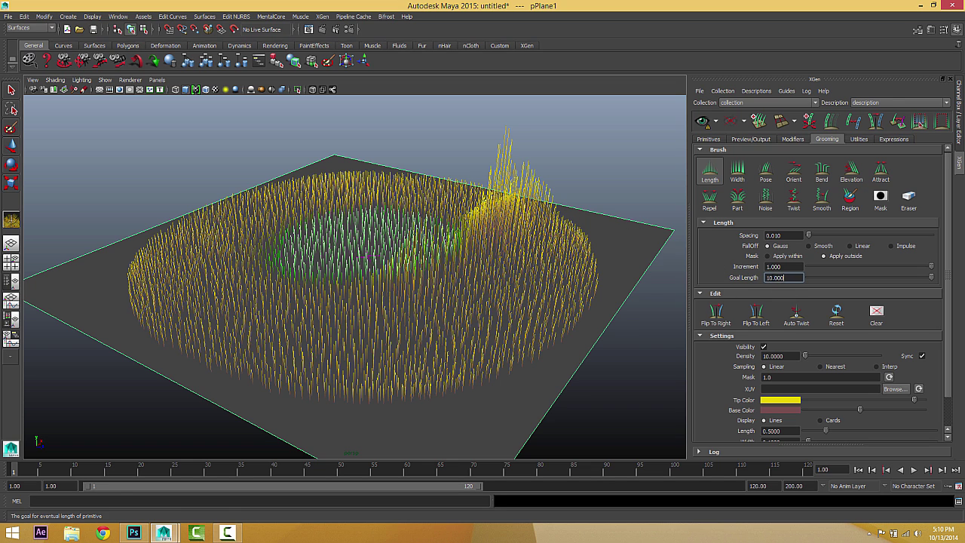
{"action": "left_click_drag", "start_coordinate": [420, 276], "coordinate": [399, 292], "text": "alt"}
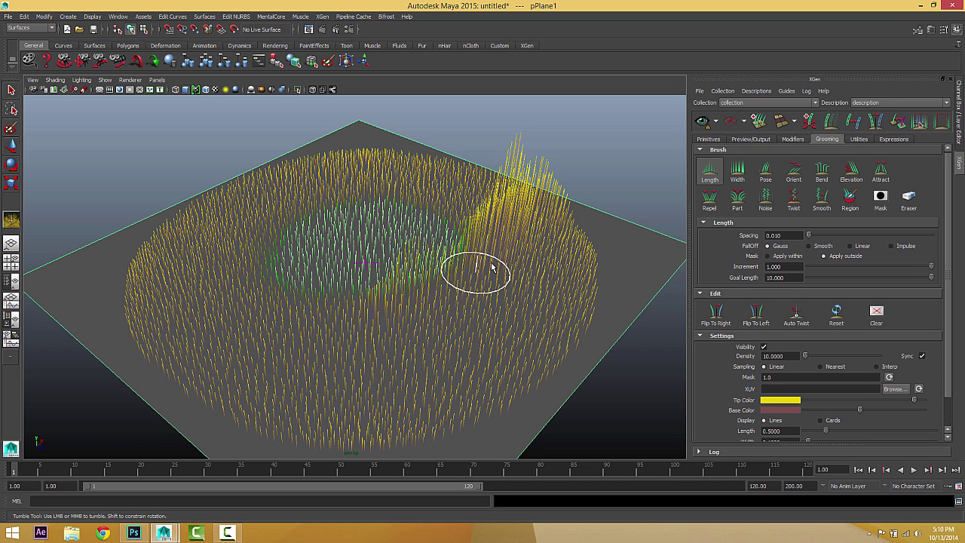
Lengthen the ridge beside the masked patch further and undo those extra strokes
{"action": "left_click_drag", "start_coordinate": [492, 267], "coordinate": [509, 238]}
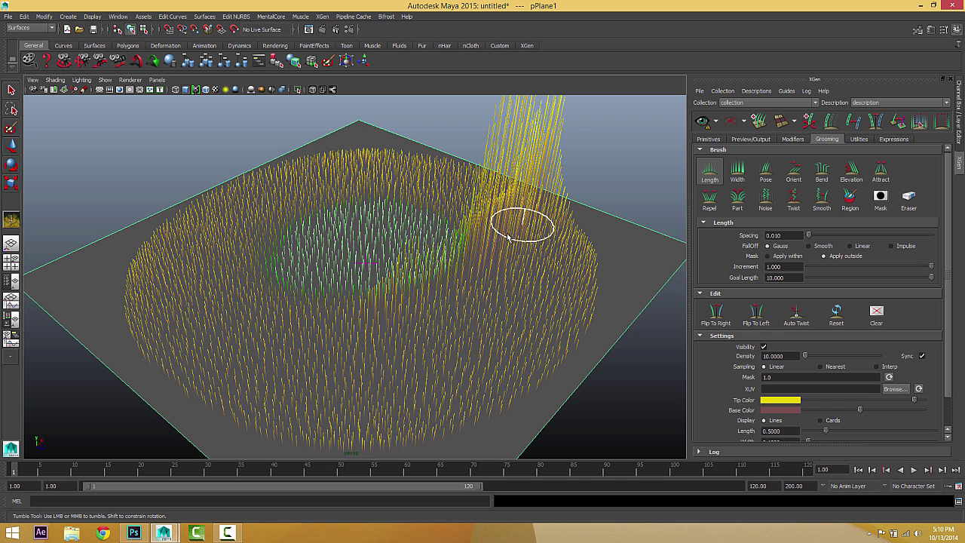
{"action": "scroll", "coordinate": [457, 261], "scroll_direction": "down", "scroll_amount": 3}
{"action": "left_click_drag", "start_coordinate": [454, 264], "coordinate": [449, 256], "text": "alt"}
{"action": "key", "text": "ctrl+z"}
{"action": "key", "text": "ctrl+z"}
{"action": "key", "text": "ctrl+z"}
{"action": "key", "text": "ctrl+z"}
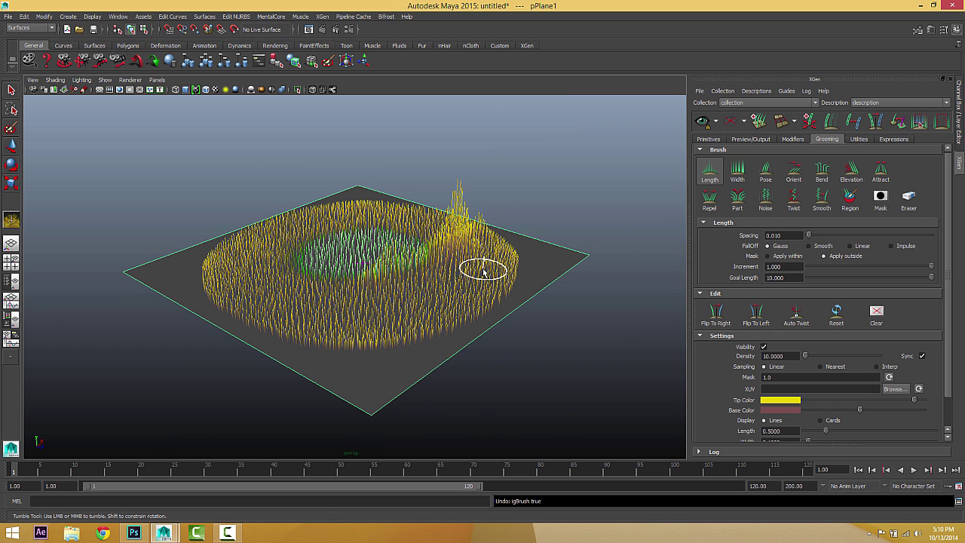
Undo the remaining lengthening strokes on the ridge and set the Length brush's goal length to 2.000
{"action": "key", "text": "ctrl+z"}
{"action": "key", "text": "ctrl+z"}
{"action": "key", "text": "ctrl+z"}
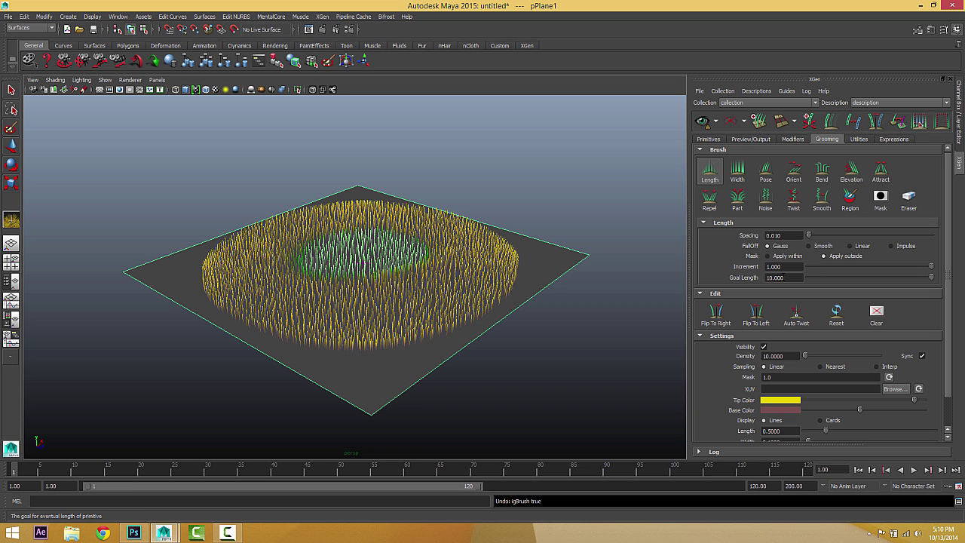
{"action": "type", "text": "2"}
{"action": "key", "text": "Return"}
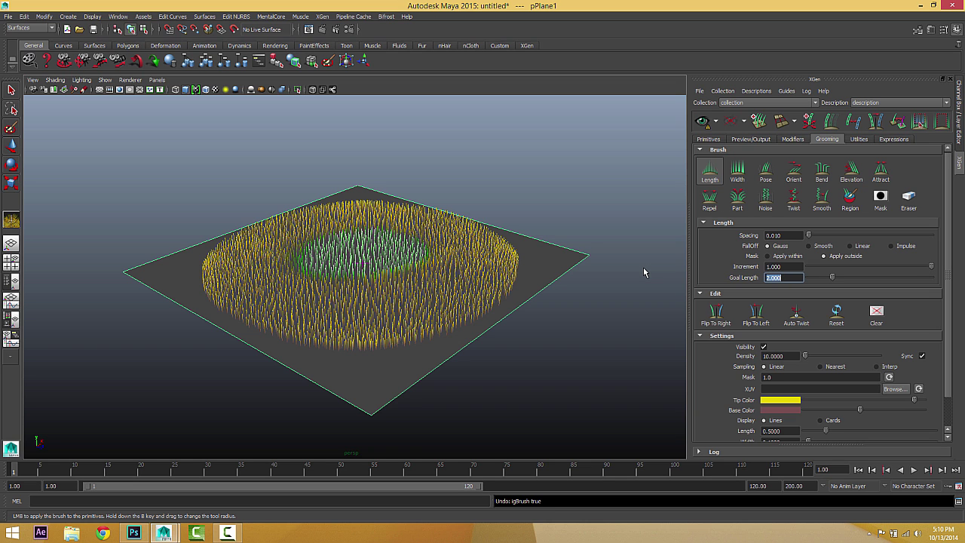
Lengthen the unmasked splines around the masked patch's edge up to the goal length and check their height from the side
{"action": "left_click_drag", "start_coordinate": [262, 326], "coordinate": [309, 341], "text": "alt"}
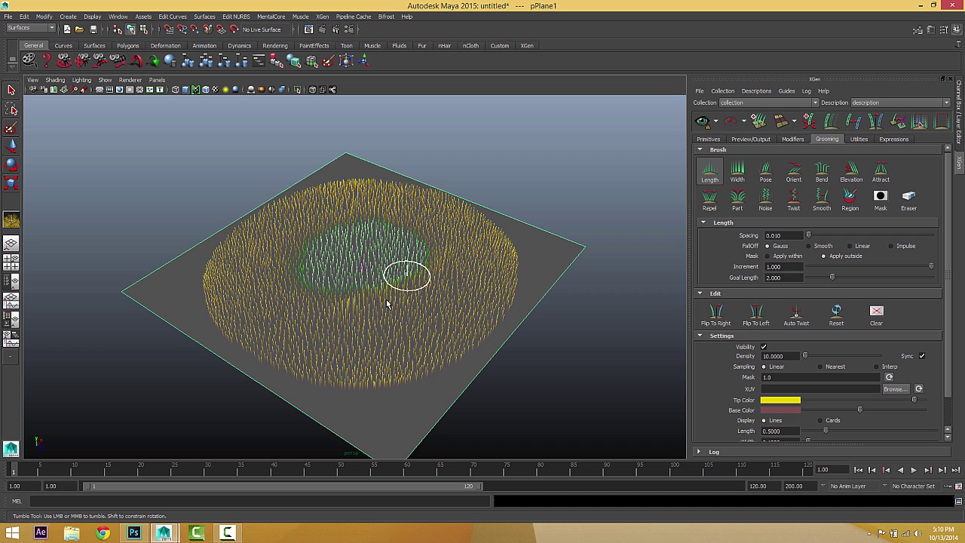
{"action": "mouse_move", "coordinate": [367, 301]}
{"action": "left_mouse_down"}
{"action": "mouse_move", "coordinate": [414, 294]}
{"action": "mouse_move", "coordinate": [304, 306]}
{"action": "mouse_move", "coordinate": [298, 291]}
{"action": "left_mouse_up"}
{"action": "mouse_move", "coordinate": [449, 296]}
{"action": "left_mouse_down"}
{"action": "mouse_move", "coordinate": [278, 294]}
{"action": "mouse_move", "coordinate": [300, 300]}
{"action": "left_mouse_up"}
{"action": "mouse_move", "coordinate": [391, 301]}
{"action": "left_mouse_down"}
{"action": "mouse_move", "coordinate": [484, 297]}
{"action": "mouse_move", "coordinate": [499, 275]}
{"action": "mouse_move", "coordinate": [455, 248]}
{"action": "mouse_move", "coordinate": [446, 264]}
{"action": "left_mouse_up"}
{"action": "mouse_move", "coordinate": [449, 270]}
{"action": "left_mouse_down", "text": "alt"}
{"action": "mouse_move", "coordinate": [419, 277]}
{"action": "mouse_move", "coordinate": [420, 297]}
{"action": "left_mouse_up", "text": "alt"}
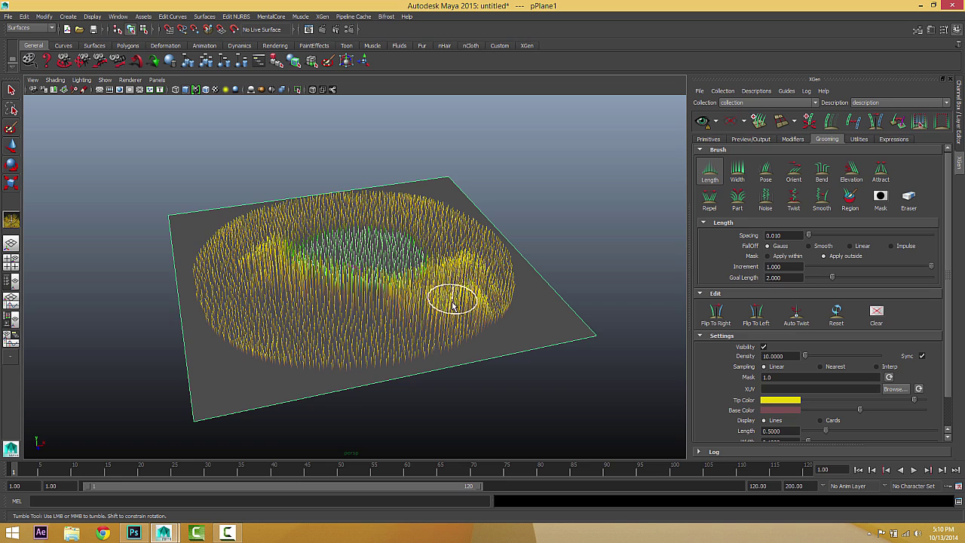
{"action": "left_click_drag", "start_coordinate": [329, 274], "coordinate": [341, 234], "text": "alt"}
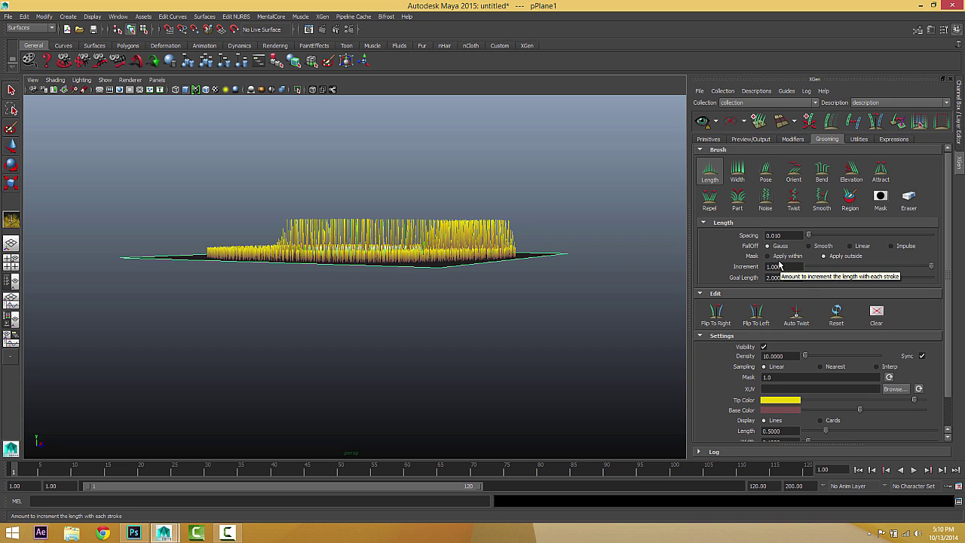
Switch to the Width brush and examine the splines in and around the masked patch from several angles and up close
{"action": "left_click", "coordinate": [738, 169]}
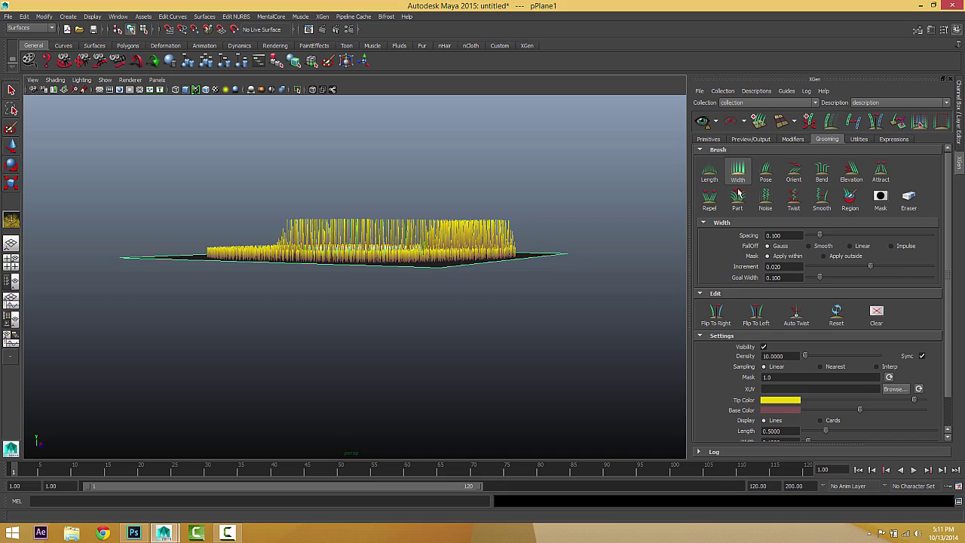
{"action": "left_click_drag", "start_coordinate": [389, 240], "coordinate": [383, 282], "text": "alt"}
{"action": "right_click_drag", "start_coordinate": [383, 282], "coordinate": [473, 292], "text": "alt"}
{"action": "mouse_move", "coordinate": [474, 292]}
{"action": "left_mouse_down", "text": "alt"}
{"action": "mouse_move", "coordinate": [483, 286]}
{"action": "mouse_move", "coordinate": [466, 295]}
{"action": "mouse_move", "coordinate": [431, 284]}
{"action": "mouse_move", "coordinate": [460, 284]}
{"action": "left_mouse_up", "text": "alt"}
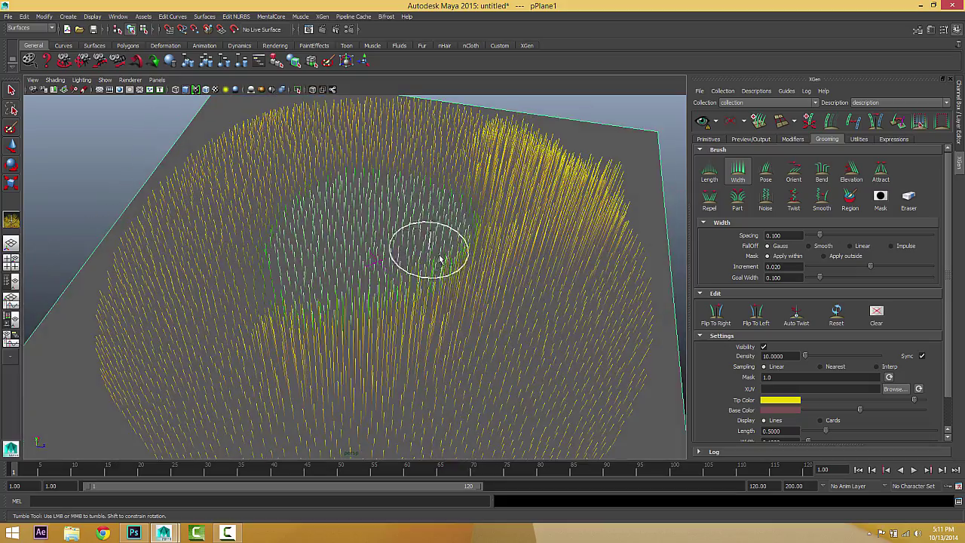
{"action": "left_click_drag", "start_coordinate": [425, 258], "coordinate": [464, 264], "text": "alt"}
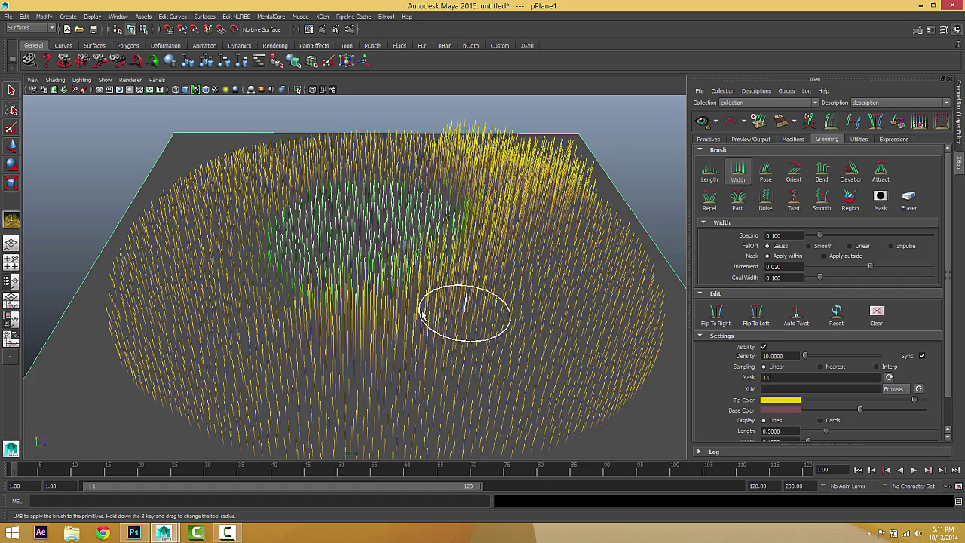
{"action": "mouse_move", "coordinate": [425, 307]}
{"action": "left_mouse_down", "text": "alt"}
{"action": "mouse_move", "coordinate": [429, 314]}
{"action": "mouse_move", "coordinate": [416, 314]}
{"action": "left_mouse_up", "text": "alt"}
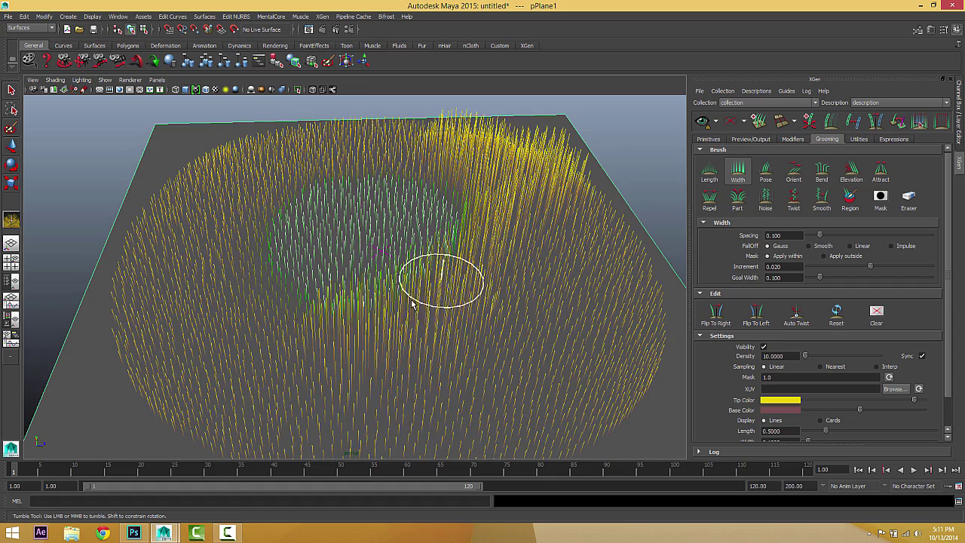
{"action": "left_click_drag", "start_coordinate": [421, 281], "coordinate": [457, 271], "text": "alt"}
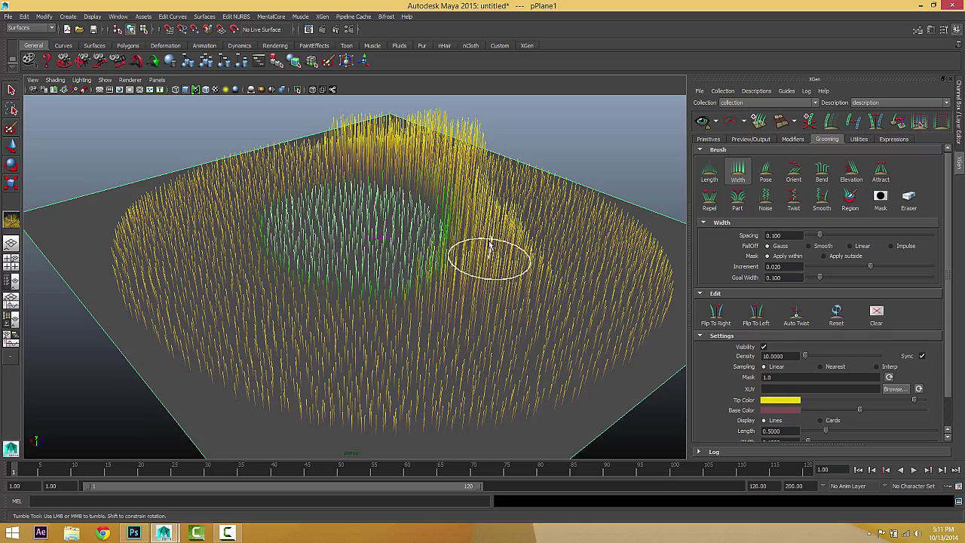
{"action": "left_click_drag", "start_coordinate": [420, 298], "coordinate": [370, 286], "text": "alt"}
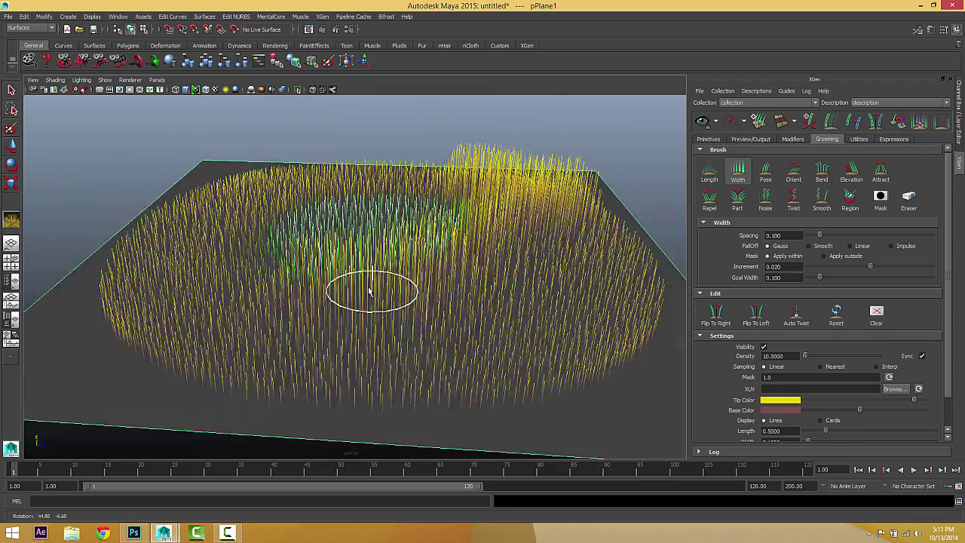
{"action": "right_click_drag", "start_coordinate": [371, 287], "coordinate": [420, 289], "text": "alt"}
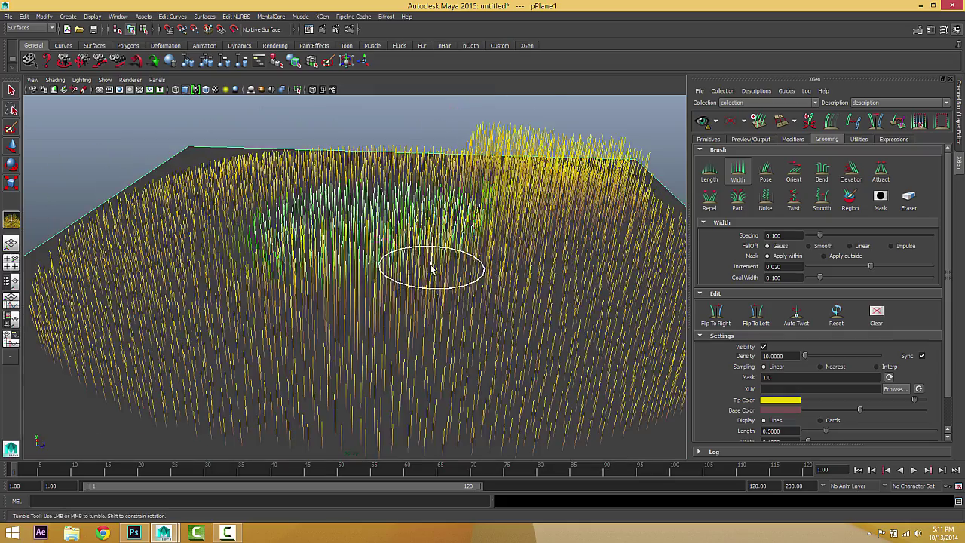
{"action": "left_click_drag", "start_coordinate": [432, 268], "coordinate": [456, 262], "text": "alt"}
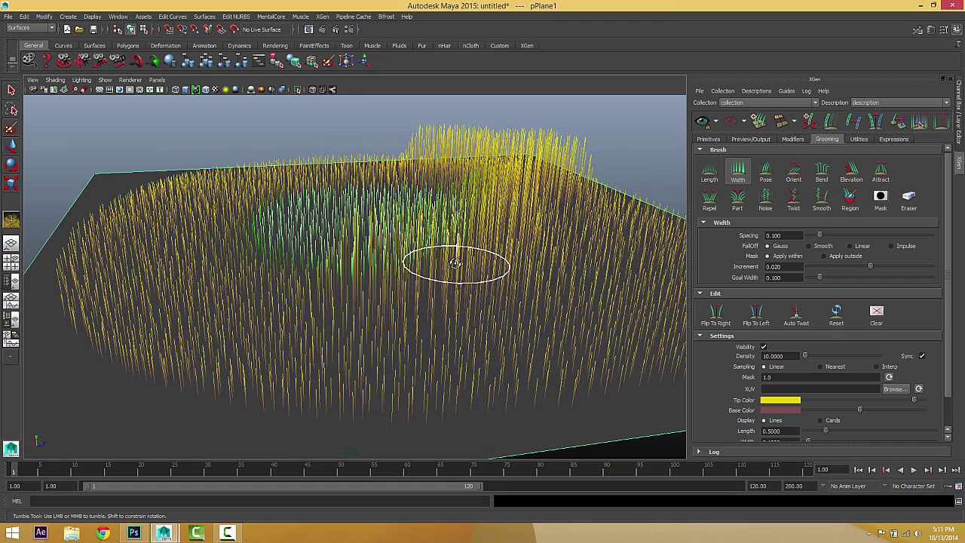
{"action": "scroll", "coordinate": [443, 253], "scroll_direction": "down", "scroll_amount": 2}
{"action": "left_click_drag", "start_coordinate": [471, 246], "coordinate": [517, 228], "text": "alt"}
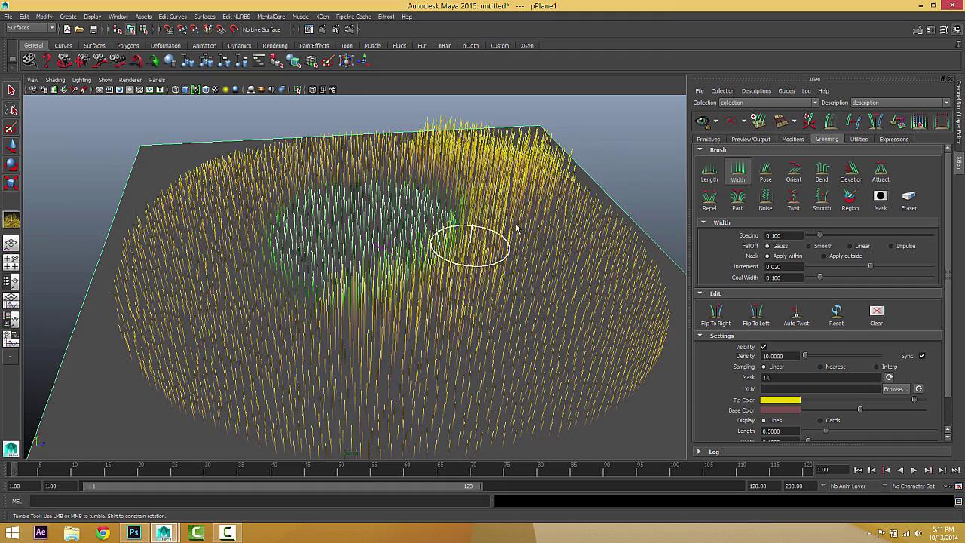
Generate the XGen preview and set the Width brush's increment and goal width to 1.000
{"action": "left_click", "coordinate": [702, 125]}
{"action": "mouse_move", "coordinate": [452, 299]}
{"action": "left_mouse_down", "text": "alt"}
{"action": "mouse_move", "coordinate": [476, 281]}
{"action": "mouse_move", "coordinate": [464, 300]}
{"action": "left_mouse_up", "text": "alt"}
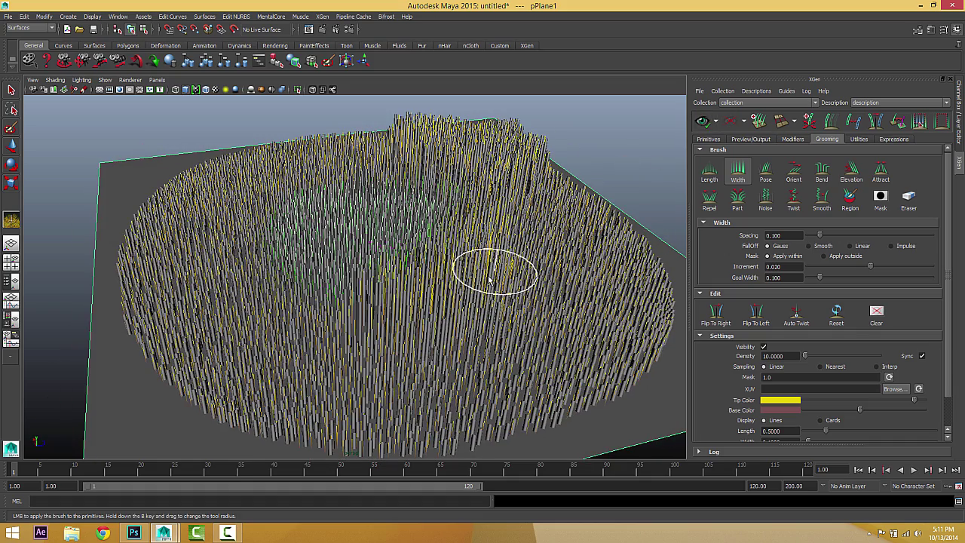
{"action": "left_click_drag", "start_coordinate": [496, 269], "coordinate": [550, 280], "text": "alt"}
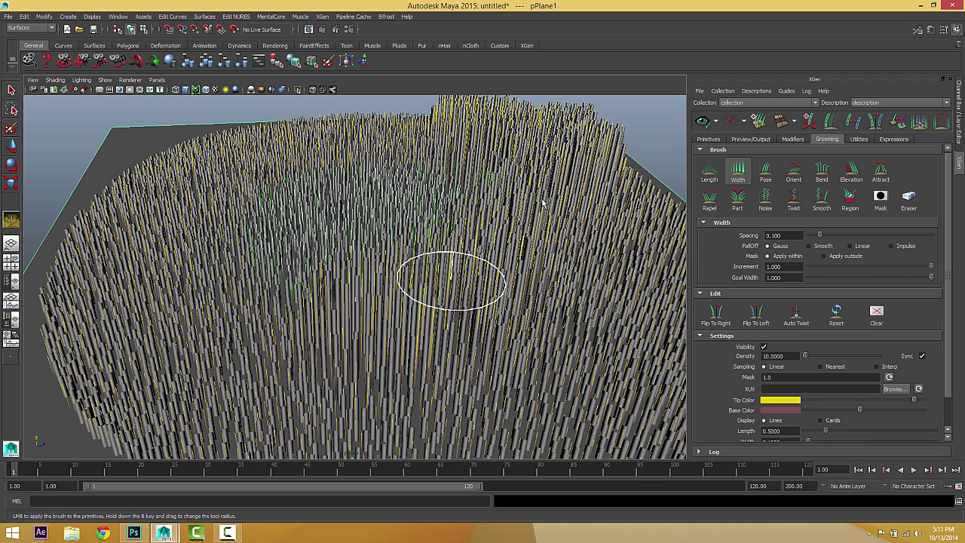
Widen a strip of splines along the masked patch's edge and refresh the preview to show their thickness
{"action": "left_click", "coordinate": [698, 125]}
{"action": "left_click_drag", "start_coordinate": [494, 217], "coordinate": [638, 257], "text": "alt"}
{"action": "mouse_move", "coordinate": [476, 224]}
{"action": "left_mouse_down", "text": "alt"}
{"action": "mouse_move", "coordinate": [535, 224]}
{"action": "mouse_move", "coordinate": [521, 308]}
{"action": "mouse_move", "coordinate": [565, 297]}
{"action": "mouse_move", "coordinate": [522, 278]}
{"action": "left_mouse_up", "text": "alt"}
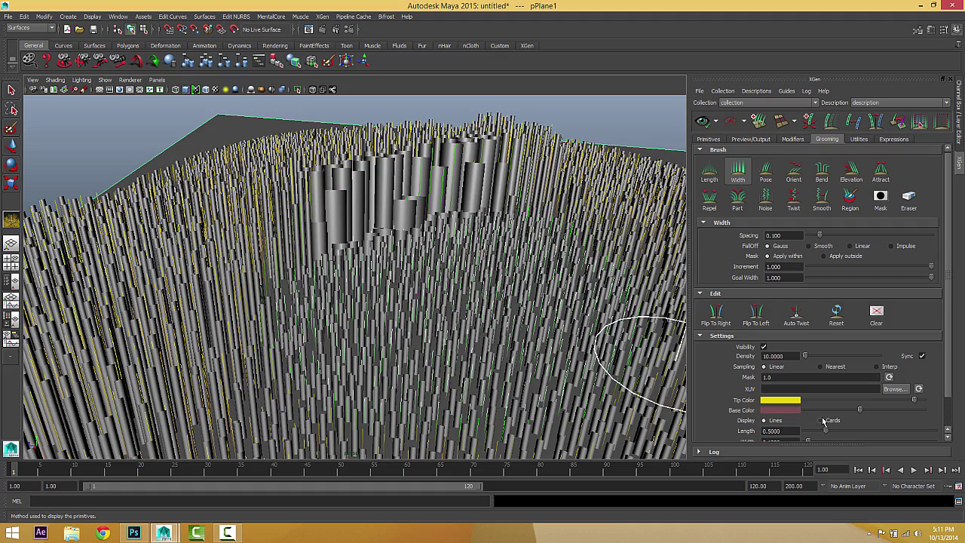
Display the groom splines as Cards and compare the widened strip with its surroundings
{"action": "left_click", "coordinate": [822, 420]}
{"action": "left_click_drag", "start_coordinate": [604, 324], "coordinate": [687, 413], "text": "alt"}
{"action": "scroll", "coordinate": [707, 395], "scroll_direction": "down", "scroll_amount": 1}
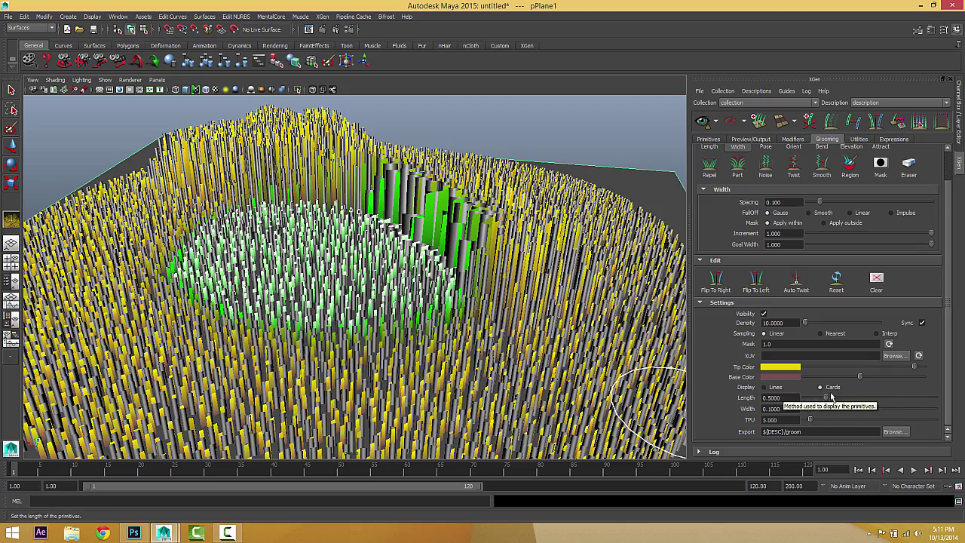
{"action": "left_click_drag", "start_coordinate": [417, 364], "coordinate": [312, 367], "text": "alt"}
{"action": "left_click_drag", "start_coordinate": [395, 269], "coordinate": [401, 291], "text": "alt"}
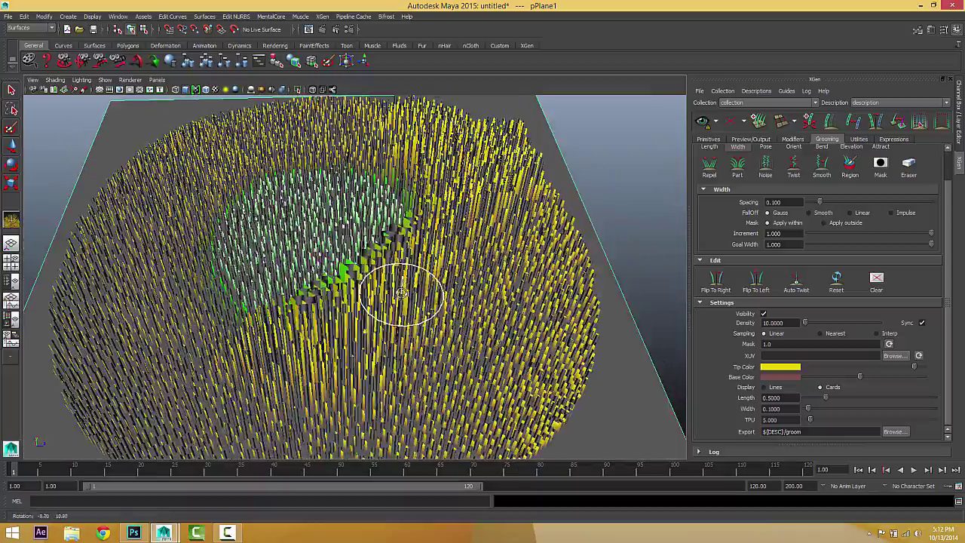
Clear the preview and examine the groom cards around the masked patch on their own
{"action": "left_click", "coordinate": [730, 122]}
{"action": "left_click_drag", "start_coordinate": [446, 280], "coordinate": [495, 302], "text": "alt"}
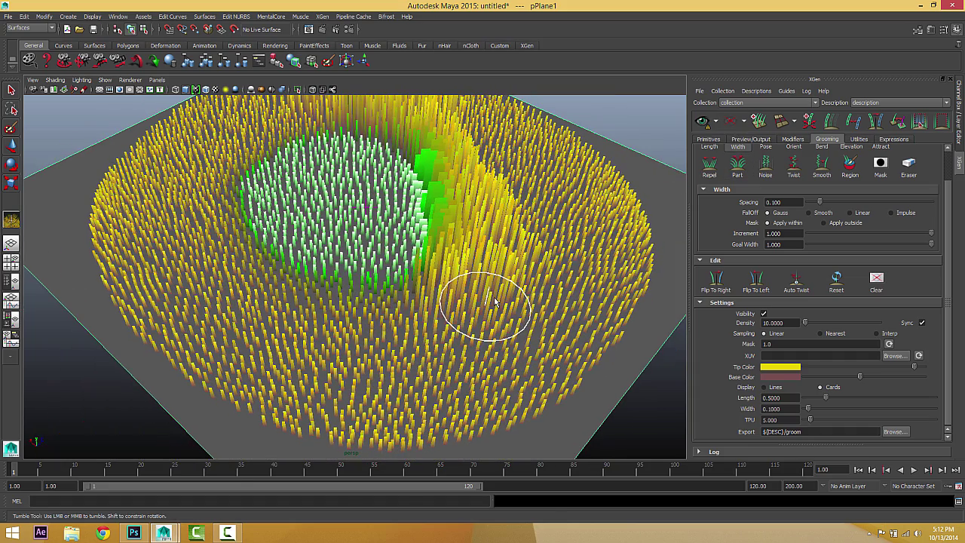
{"action": "scroll", "coordinate": [752, 269], "scroll_direction": "up", "scroll_amount": 1}
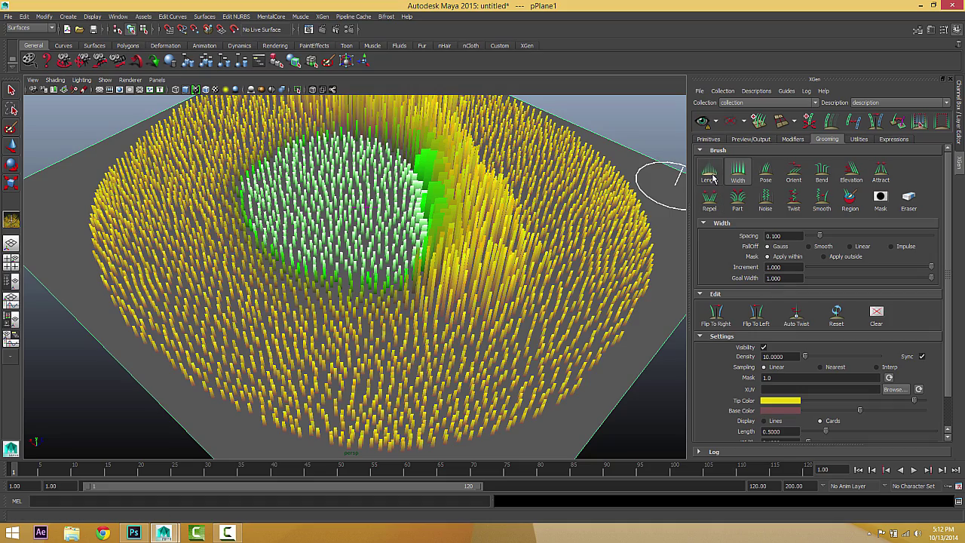
{"action": "left_click_drag", "start_coordinate": [474, 291], "coordinate": [463, 291], "text": "alt"}
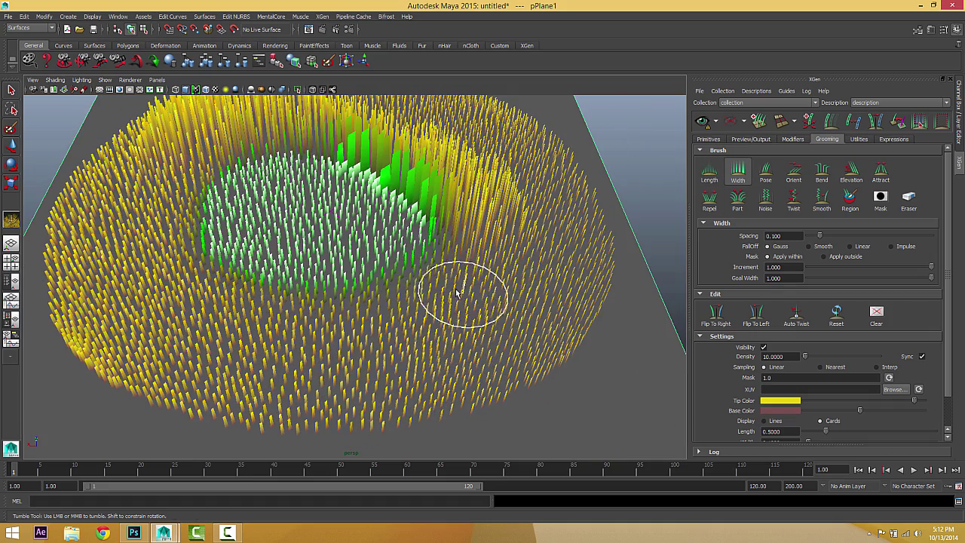
Widen the splines along the masked patch's near edge, then set the Width increment to 0.200 and widen the rest of the patch
{"action": "mouse_move", "coordinate": [362, 290]}
{"action": "left_mouse_down"}
{"action": "mouse_move", "coordinate": [291, 288]}
{"action": "mouse_move", "coordinate": [198, 258]}
{"action": "left_mouse_up"}
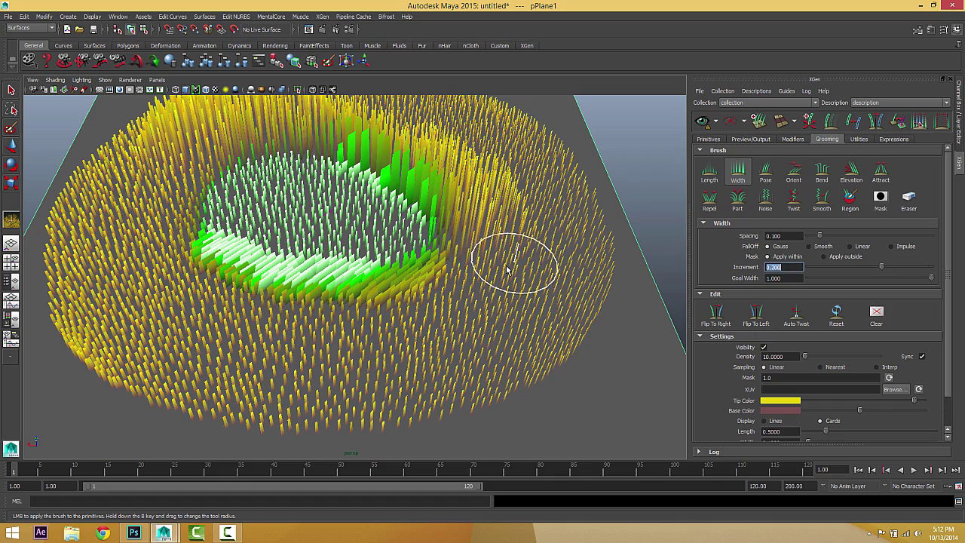
{"action": "mouse_move", "coordinate": [510, 263]}
{"action": "left_mouse_down", "text": "alt"}
{"action": "mouse_move", "coordinate": [530, 276]}
{"action": "mouse_move", "coordinate": [519, 270]}
{"action": "mouse_move", "coordinate": [414, 298]}
{"action": "left_mouse_up", "text": "alt"}
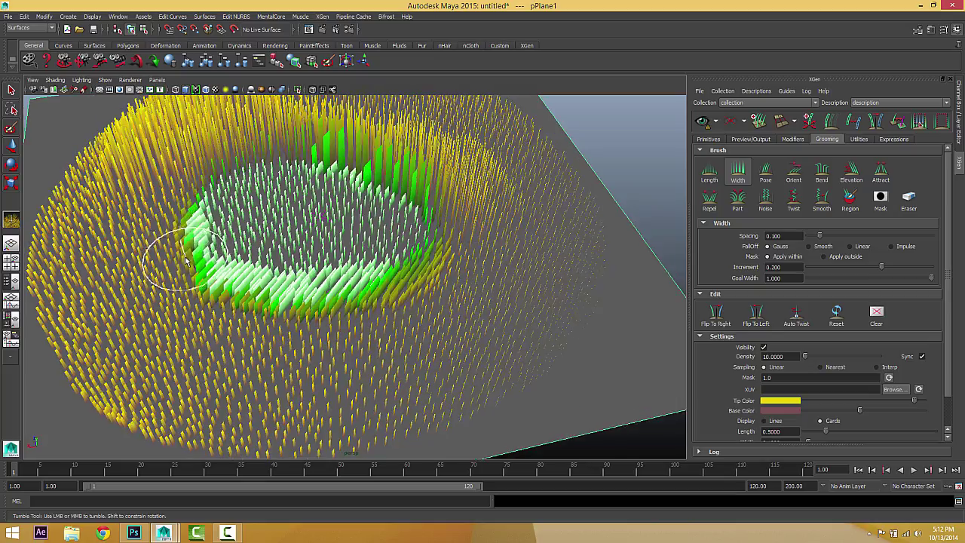
{"action": "mouse_move", "coordinate": [204, 270]}
{"action": "left_mouse_down", "text": "alt"}
{"action": "mouse_move", "coordinate": [276, 264]}
{"action": "mouse_move", "coordinate": [183, 270]}
{"action": "mouse_move", "coordinate": [351, 265]}
{"action": "mouse_move", "coordinate": [317, 301]}
{"action": "left_mouse_up", "text": "alt"}
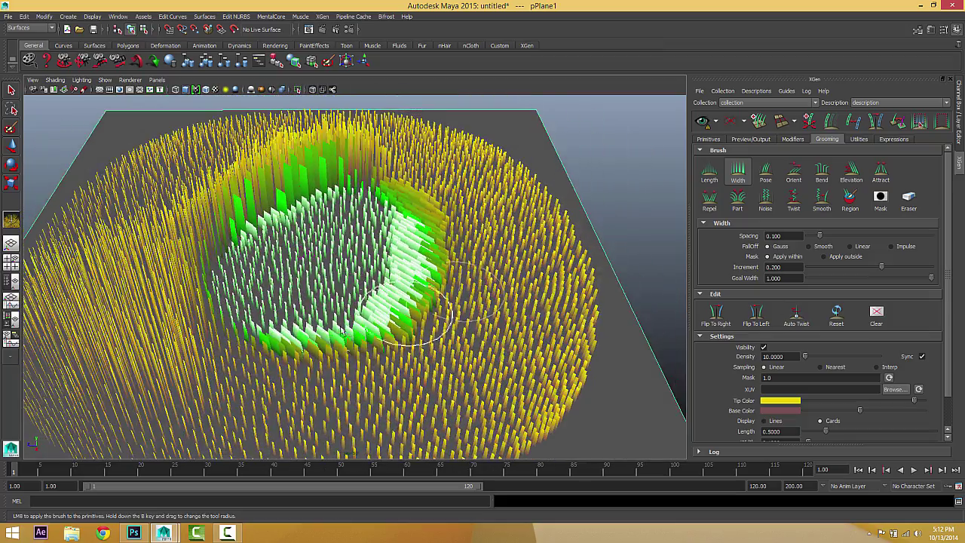
{"action": "mouse_move", "coordinate": [420, 331]}
{"action": "left_mouse_down"}
{"action": "mouse_move", "coordinate": [249, 343]}
{"action": "mouse_move", "coordinate": [260, 358]}
{"action": "mouse_move", "coordinate": [297, 300]}
{"action": "mouse_move", "coordinate": [234, 268]}
{"action": "mouse_move", "coordinate": [226, 302]}
{"action": "mouse_move", "coordinate": [309, 249]}
{"action": "mouse_move", "coordinate": [382, 240]}
{"action": "mouse_move", "coordinate": [332, 279]}
{"action": "mouse_move", "coordinate": [402, 319]}
{"action": "mouse_move", "coordinate": [391, 263]}
{"action": "left_mouse_up"}
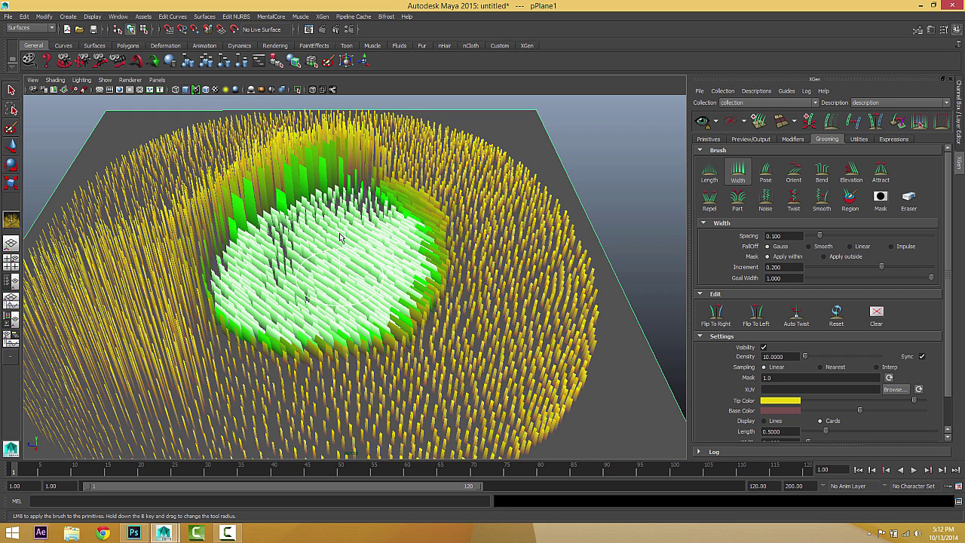
Regenerate the preview to examine the widened masked patch and look over the preview's update options
{"action": "mouse_move", "coordinate": [324, 272]}
{"action": "left_mouse_down", "text": "alt"}
{"action": "mouse_move", "coordinate": [323, 353]}
{"action": "mouse_move", "coordinate": [345, 337]}
{"action": "mouse_move", "coordinate": [339, 253]}
{"action": "mouse_move", "coordinate": [336, 263]}
{"action": "left_mouse_up", "text": "alt"}
{"action": "right_click_drag", "start_coordinate": [335, 263], "coordinate": [483, 226], "text": "alt"}
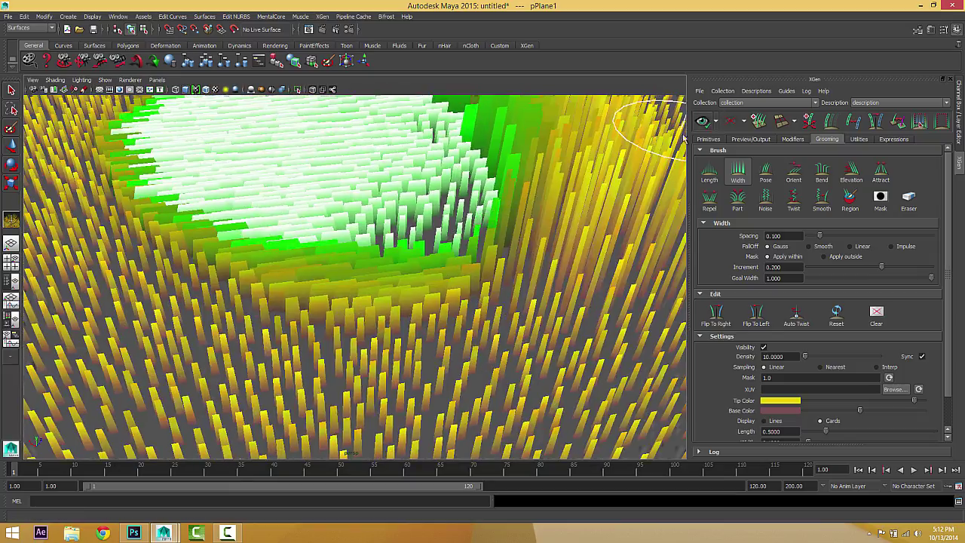
{"action": "right_click_drag", "start_coordinate": [684, 138], "coordinate": [687, 221], "text": "alt"}
{"action": "left_click", "coordinate": [715, 121]}
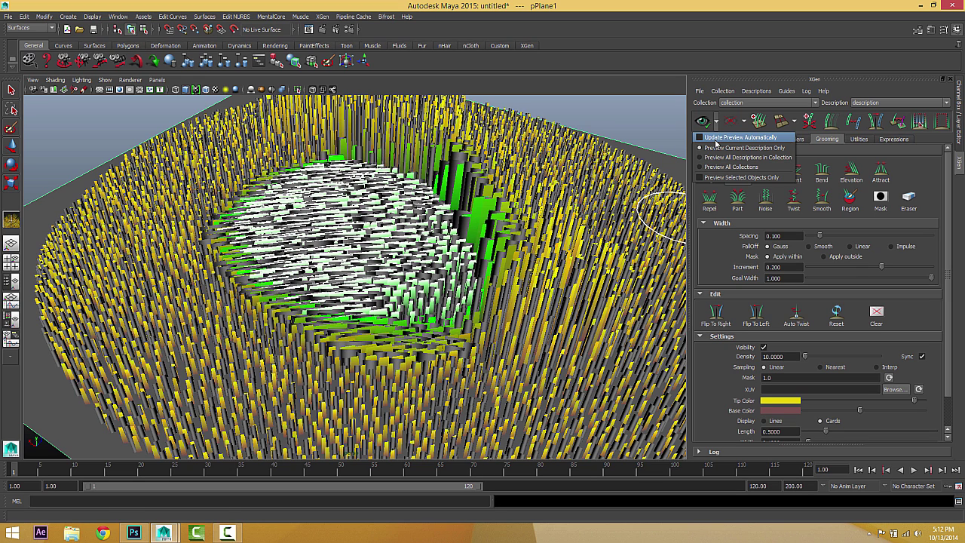
{"action": "left_click", "coordinate": [739, 273]}
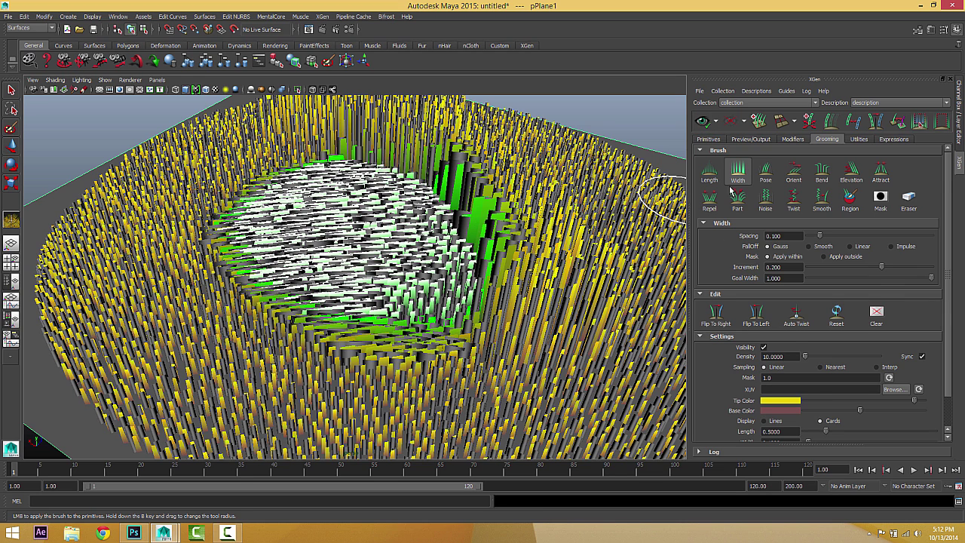
{"action": "scroll", "coordinate": [740, 287], "scroll_direction": "down", "scroll_amount": 2}
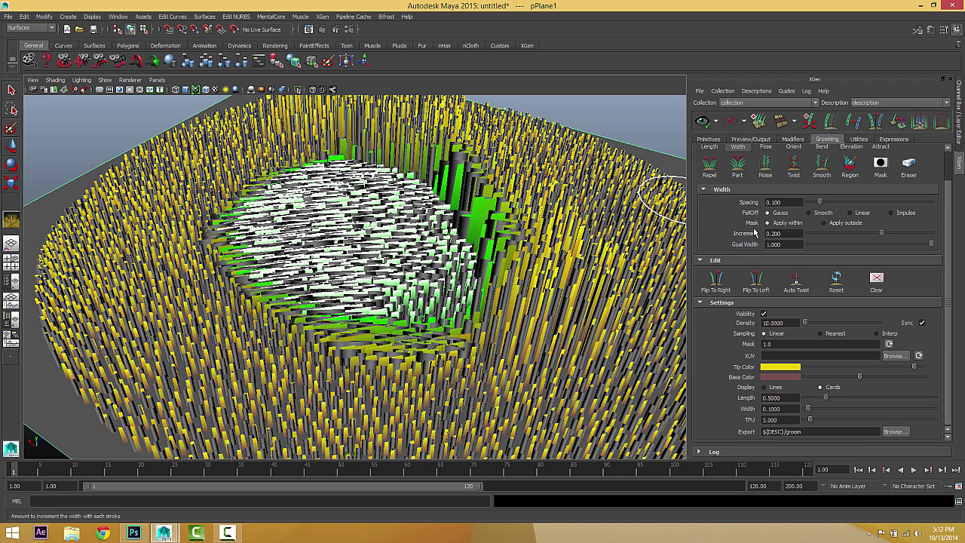
{"action": "left_click", "coordinate": [718, 123]}
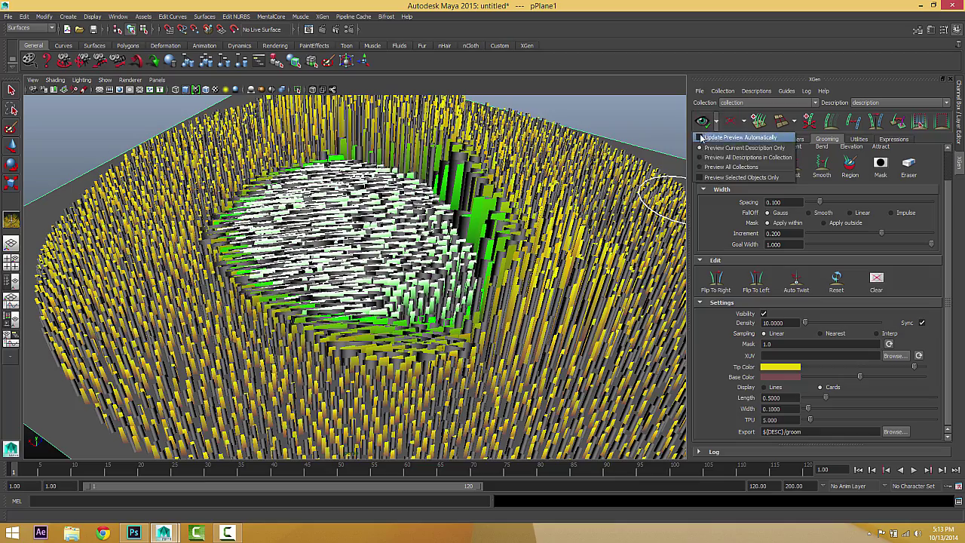
{"action": "left_click", "coordinate": [728, 145]}
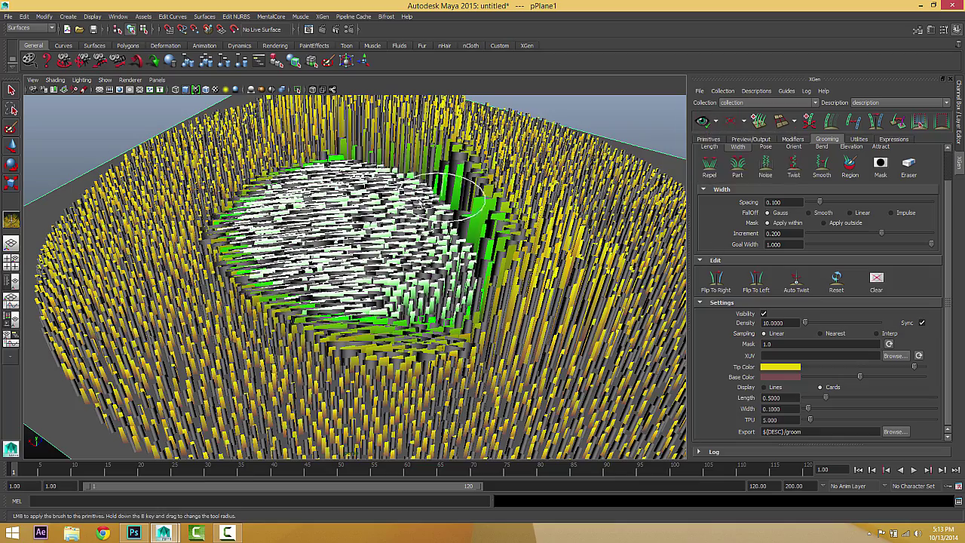
{"action": "left_click_drag", "start_coordinate": [435, 214], "coordinate": [357, 257], "text": "alt"}
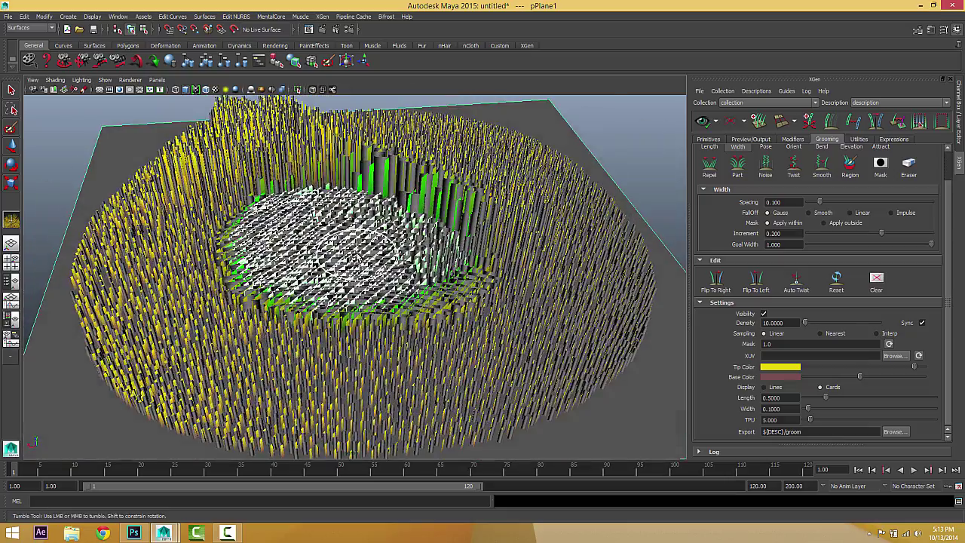
Undo the widening across the masked patch and the switch to Cards display, and refresh the preview
{"action": "key", "text": "ctrl+z"}
{"action": "key", "text": "ctrl+z"}
{"action": "key", "text": "ctrl+z"}
{"action": "key", "text": "ctrl+z"}
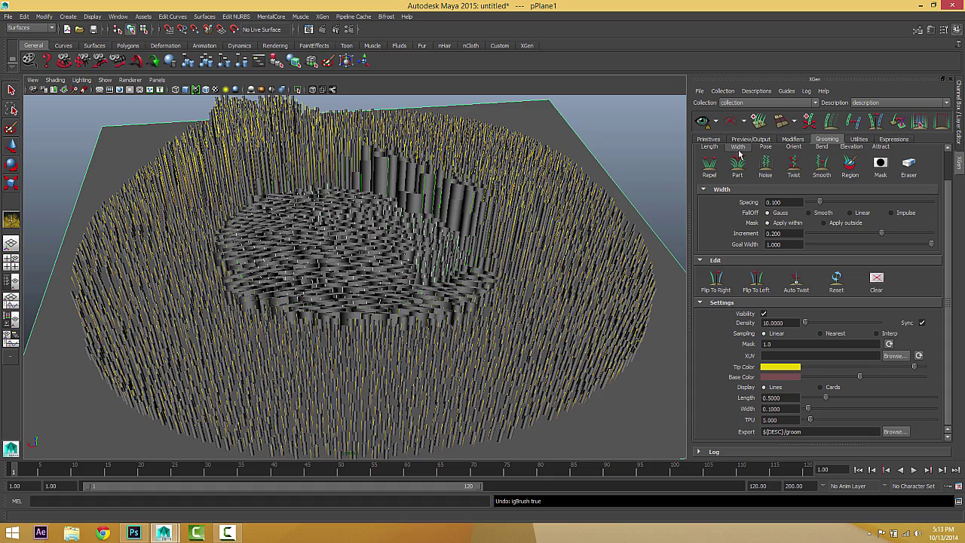
{"action": "key", "text": "ctrl+z"}
{"action": "left_click_drag", "start_coordinate": [520, 271], "coordinate": [564, 254], "text": "alt"}
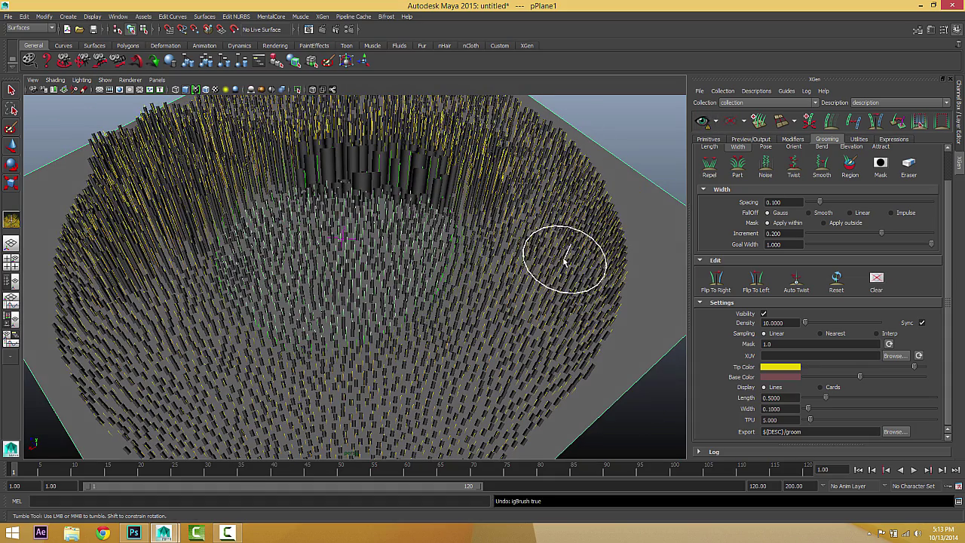
Undo the remaining grooming edits back to the uniform short splines and regenerate the preview
{"action": "key", "text": "ctrl+z"}
{"action": "key", "text": "ctrl+z"}
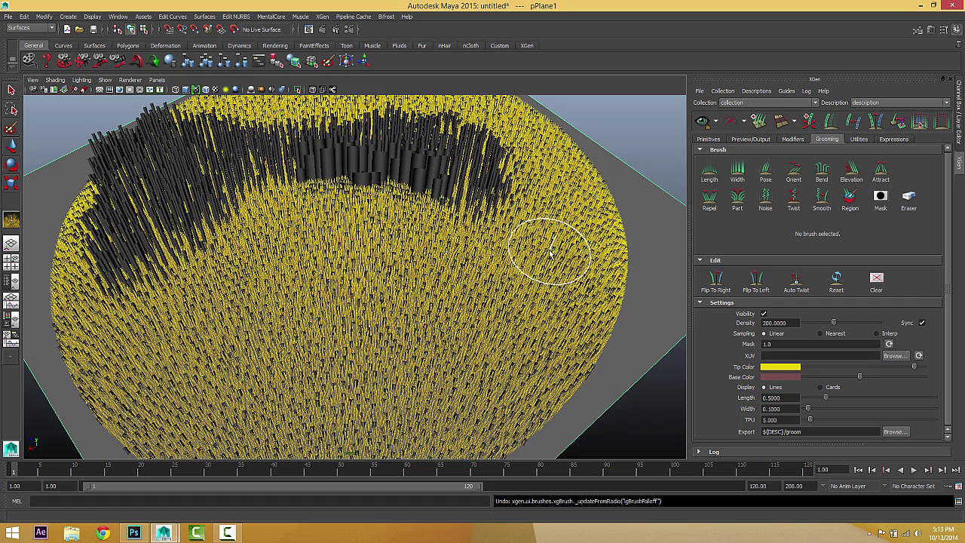
{"action": "left_click", "coordinate": [707, 120]}
{"action": "scroll", "coordinate": [495, 220], "scroll_direction": "down", "scroll_amount": 3}
{"action": "left_click_drag", "start_coordinate": [494, 222], "coordinate": [515, 215], "text": "alt"}
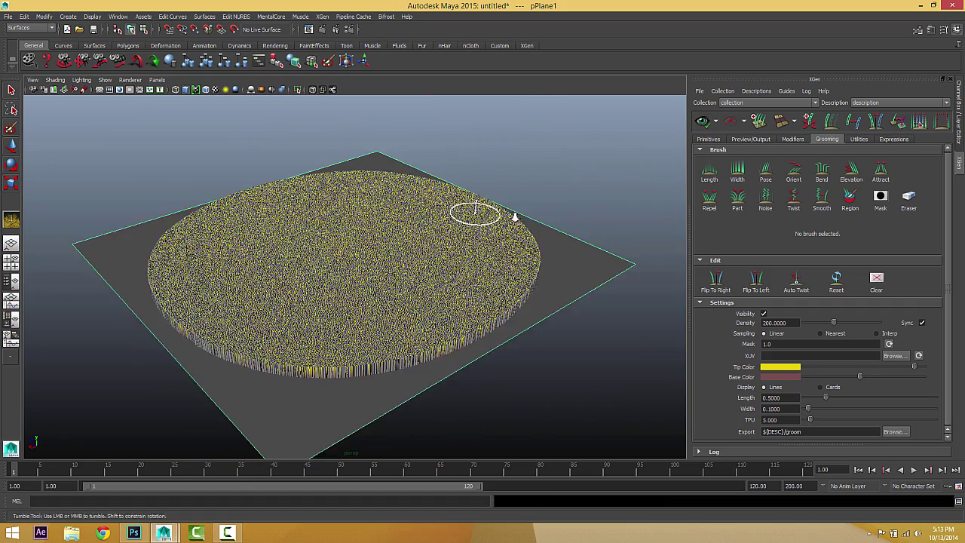
Set the groom density to 10 to thin out the splines on the plane
{"action": "scroll", "coordinate": [515, 216], "scroll_direction": "up", "scroll_amount": 3}
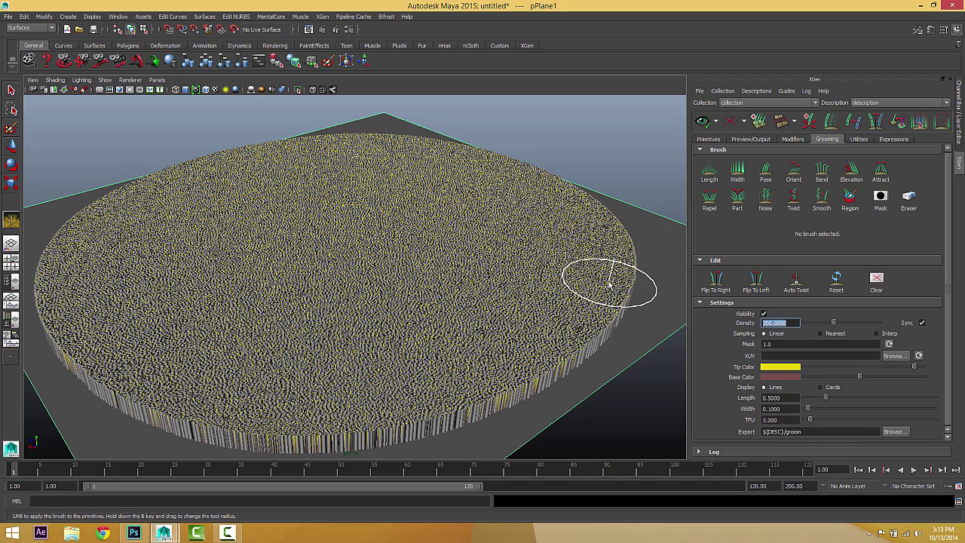
{"action": "type", "text": "10"}
{"action": "key", "text": "Return"}
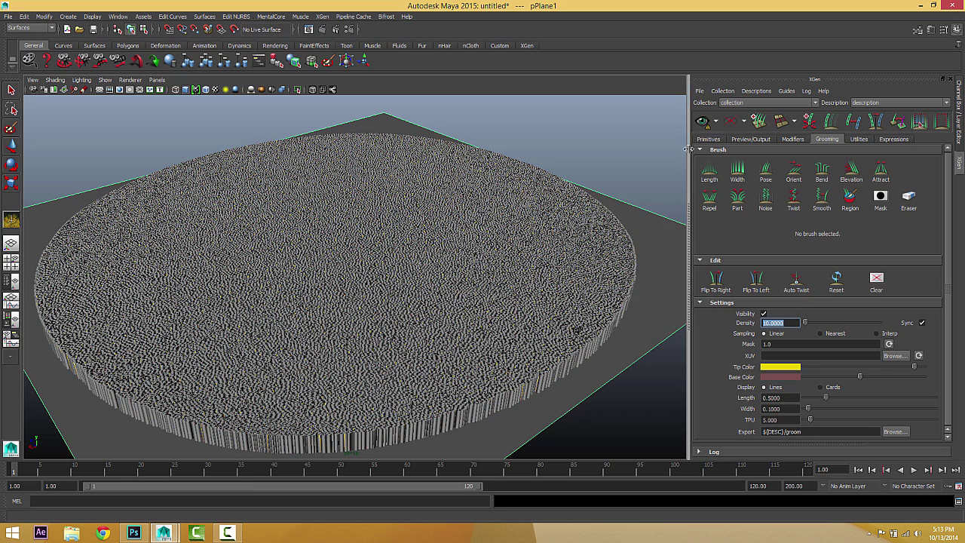
{"action": "left_click_drag", "start_coordinate": [503, 254], "coordinate": [516, 272], "text": "alt"}
{"action": "middle_click_drag", "start_coordinate": [566, 210], "coordinate": [573, 201], "text": "alt"}
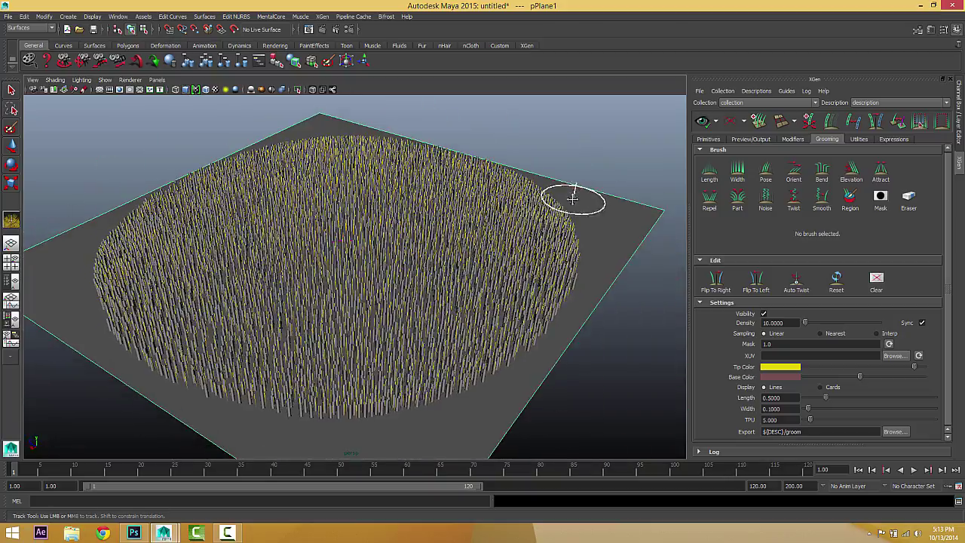
{"action": "scroll", "coordinate": [461, 245], "scroll_direction": "up", "scroll_amount": 10}
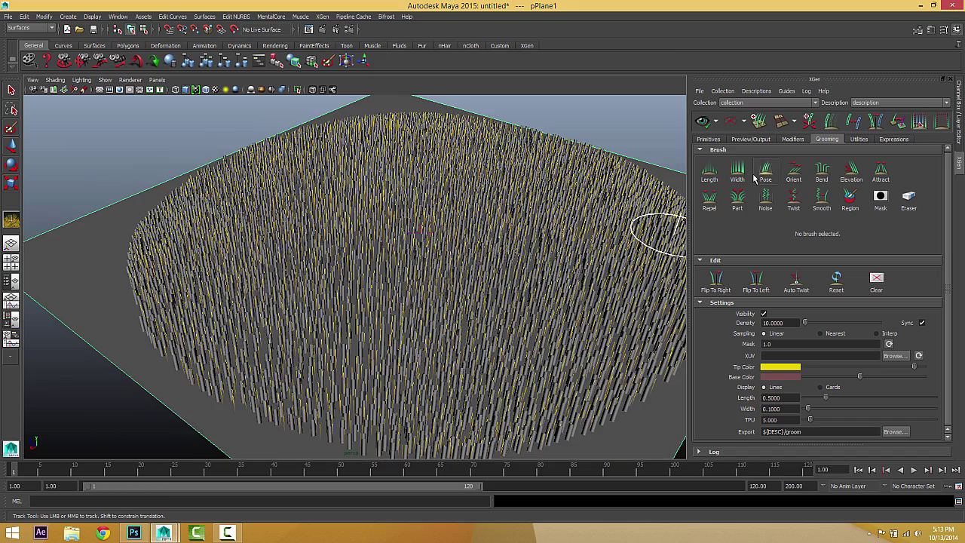
Switch to the Pose brush with Orientation 0.000 and Bend 1.000, clear the preview, and bend the splines in the middle of the patch
{"action": "left_click", "coordinate": [764, 173]}
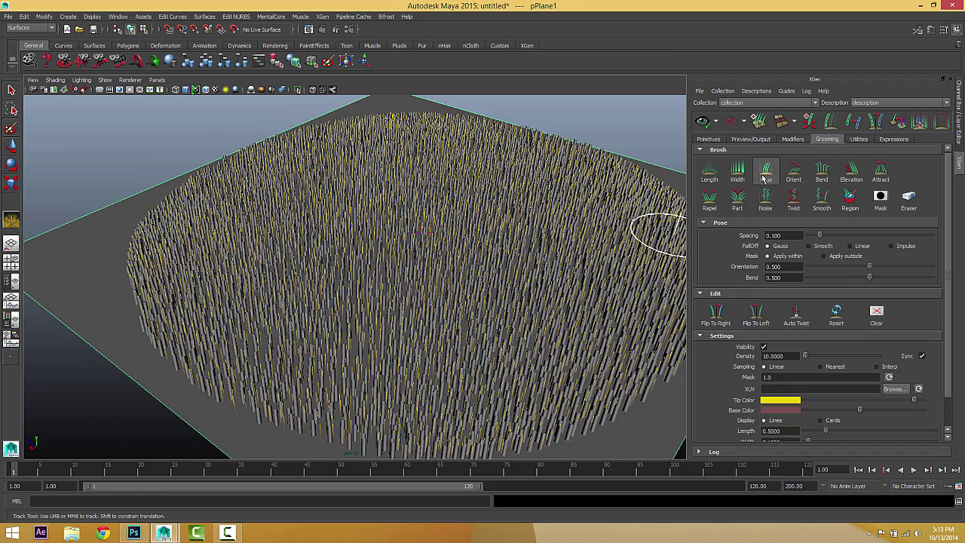
{"action": "scroll", "coordinate": [477, 234], "scroll_direction": "down", "scroll_amount": 4}
{"action": "scroll", "coordinate": [476, 233], "scroll_direction": "up", "scroll_amount": 5}
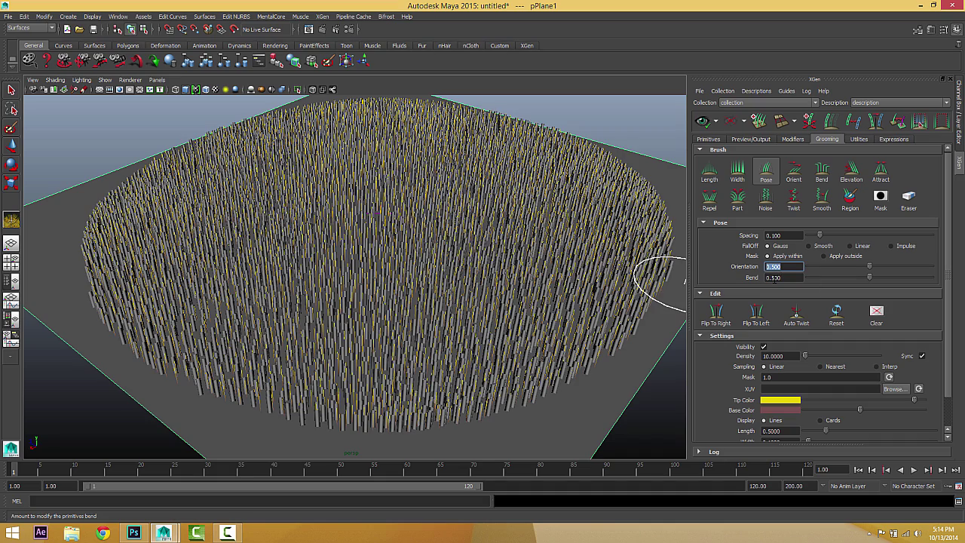
{"action": "left_click_drag", "start_coordinate": [495, 280], "coordinate": [664, 280], "text": "alt"}
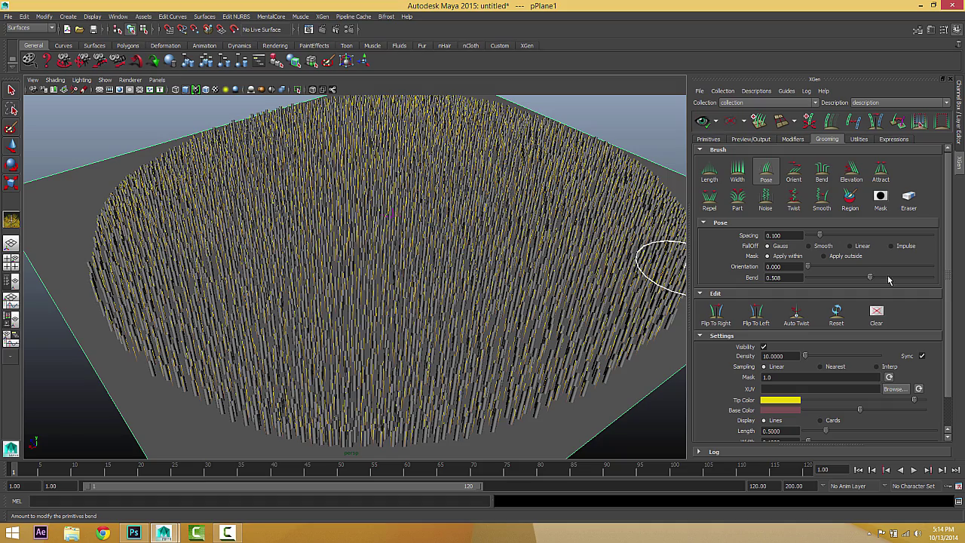
{"action": "right_click_drag", "start_coordinate": [422, 281], "coordinate": [494, 264], "text": "alt"}
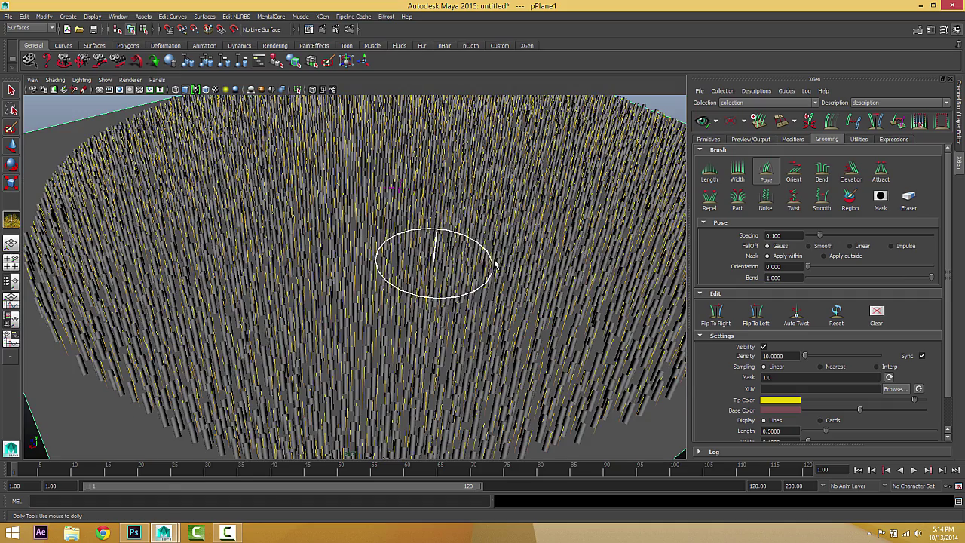
{"action": "left_click", "coordinate": [729, 123]}
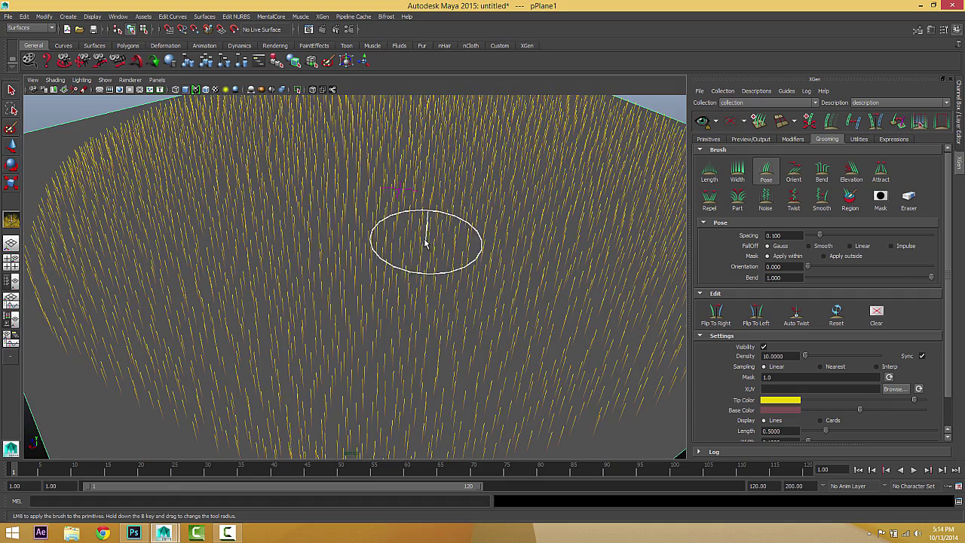
{"action": "mouse_move", "coordinate": [453, 258]}
{"action": "left_mouse_down"}
{"action": "mouse_move", "coordinate": [513, 258]}
{"action": "mouse_move", "coordinate": [254, 261]}
{"action": "mouse_move", "coordinate": [423, 266]}
{"action": "mouse_move", "coordinate": [528, 283]}
{"action": "mouse_move", "coordinate": [291, 281]}
{"action": "mouse_move", "coordinate": [391, 296]}
{"action": "mouse_move", "coordinate": [265, 298]}
{"action": "mouse_move", "coordinate": [297, 316]}
{"action": "left_mouse_up"}
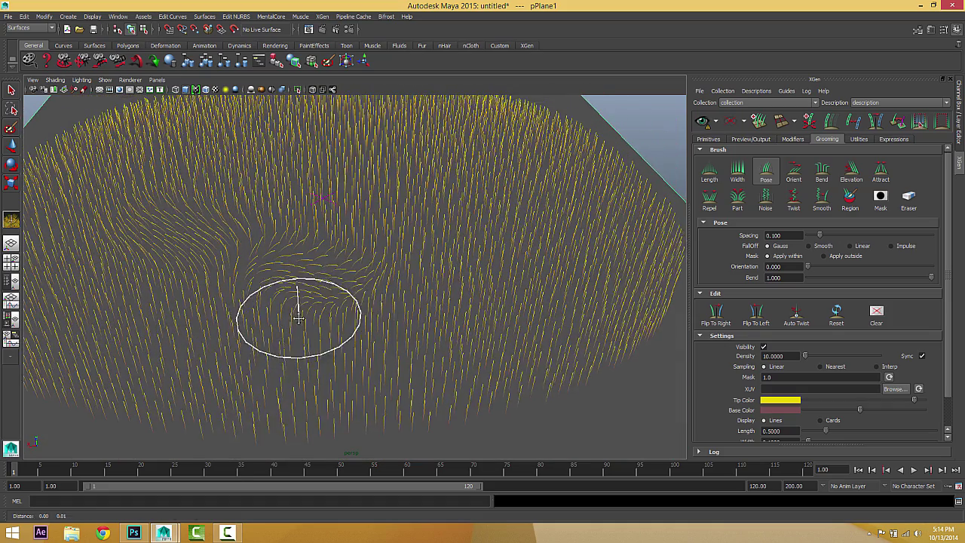
Set the Pose brush to Orientation 1.000 and Bend 0.000, and try it on the splines beside the bent area
{"action": "middle_click_drag", "start_coordinate": [297, 317], "coordinate": [329, 311], "text": "alt"}
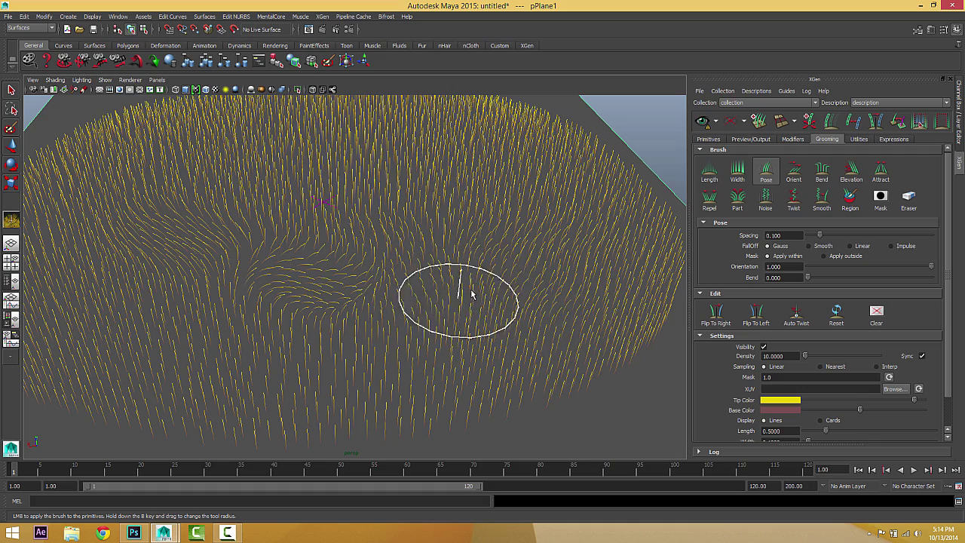
{"action": "left_click_drag", "start_coordinate": [456, 344], "coordinate": [395, 280], "text": "alt"}
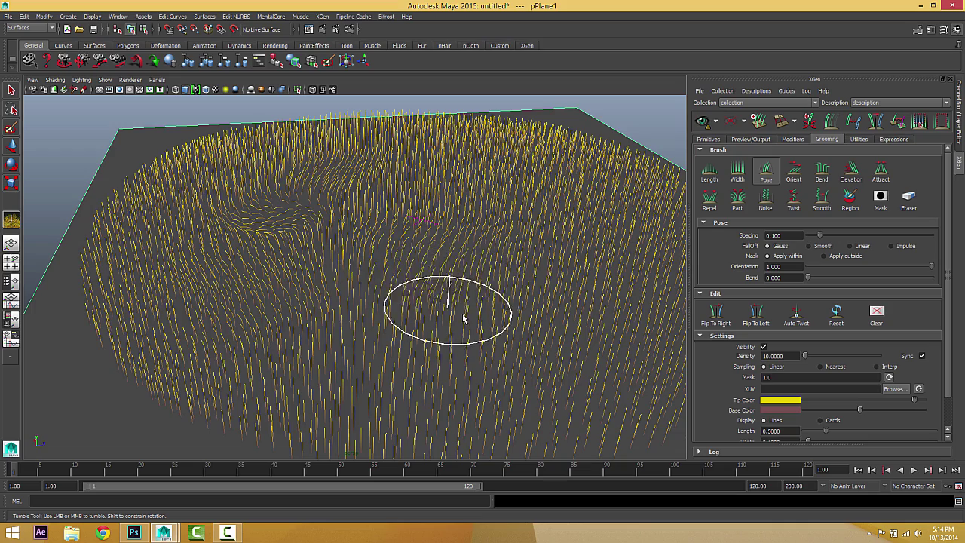
{"action": "mouse_move", "coordinate": [463, 319]}
{"action": "left_mouse_down", "text": "alt"}
{"action": "mouse_move", "coordinate": [444, 311]}
{"action": "mouse_move", "coordinate": [427, 269]}
{"action": "left_mouse_up", "text": "alt"}
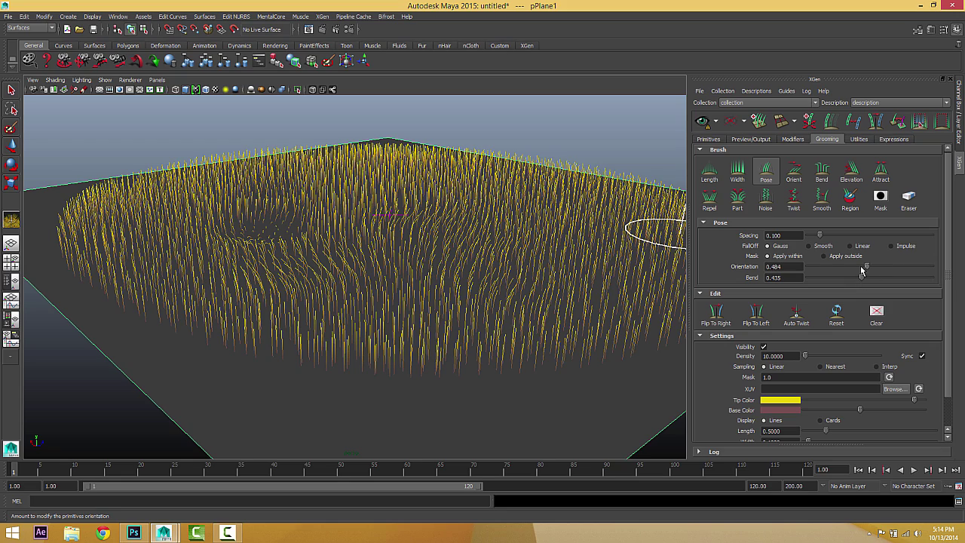
Set the Pose brush to Orientation 0.394 and Bend 0.435, and comb the splines sideways across the middle of the patch
{"action": "left_click_drag", "start_coordinate": [676, 272], "coordinate": [481, 279], "text": "alt"}
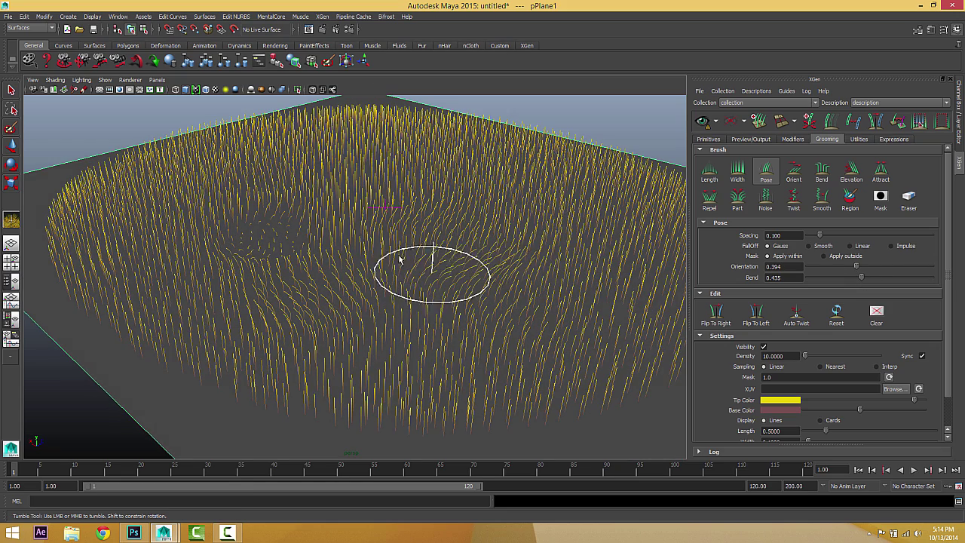
{"action": "left_click_drag", "start_coordinate": [413, 241], "coordinate": [522, 243]}
{"action": "mouse_move", "coordinate": [522, 245]}
{"action": "left_mouse_down", "text": "alt"}
{"action": "mouse_move", "coordinate": [424, 260]}
{"action": "mouse_move", "coordinate": [507, 252]}
{"action": "left_mouse_up", "text": "alt"}
{"action": "mouse_move", "coordinate": [379, 245]}
{"action": "left_mouse_down", "text": "alt"}
{"action": "mouse_move", "coordinate": [483, 249]}
{"action": "mouse_move", "coordinate": [369, 248]}
{"action": "left_mouse_up", "text": "alt"}
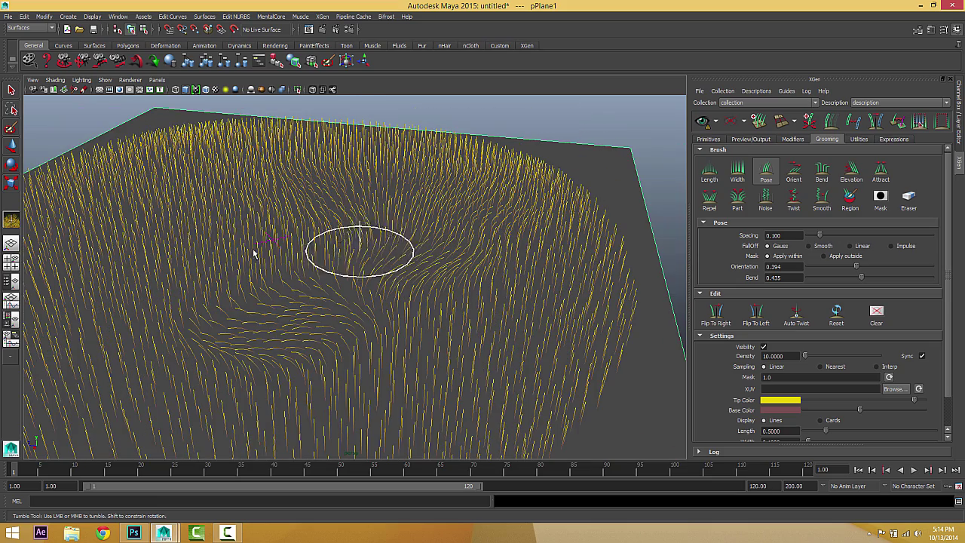
{"action": "left_click_drag", "start_coordinate": [349, 284], "coordinate": [202, 276]}
{"action": "left_click_drag", "start_coordinate": [323, 278], "coordinate": [154, 295]}
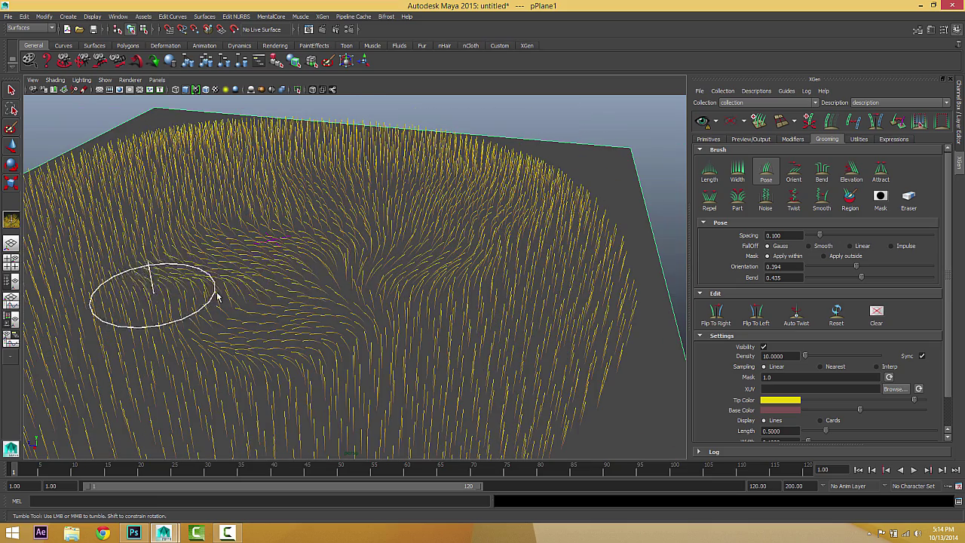
{"action": "left_click_drag", "start_coordinate": [343, 328], "coordinate": [127, 373]}
{"action": "left_click_drag", "start_coordinate": [300, 365], "coordinate": [125, 410]}
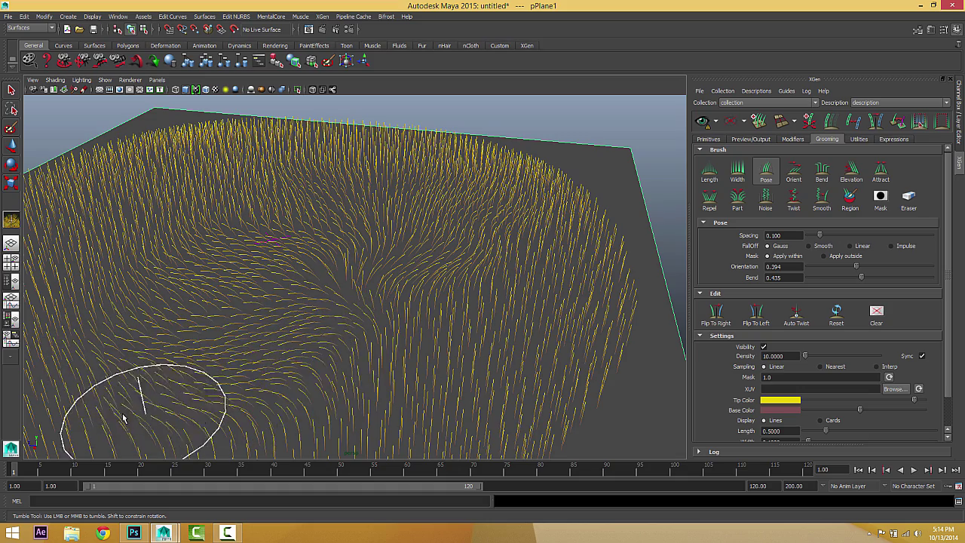
Comb the splines on the left half of the patch outward to its edge with the Pose brush
{"action": "scroll", "coordinate": [268, 355], "scroll_direction": "down", "scroll_amount": 4}
{"action": "mouse_move", "coordinate": [269, 355]}
{"action": "left_mouse_down", "text": "alt"}
{"action": "mouse_move", "coordinate": [274, 336]}
{"action": "mouse_move", "coordinate": [335, 282]}
{"action": "left_mouse_up", "text": "alt"}
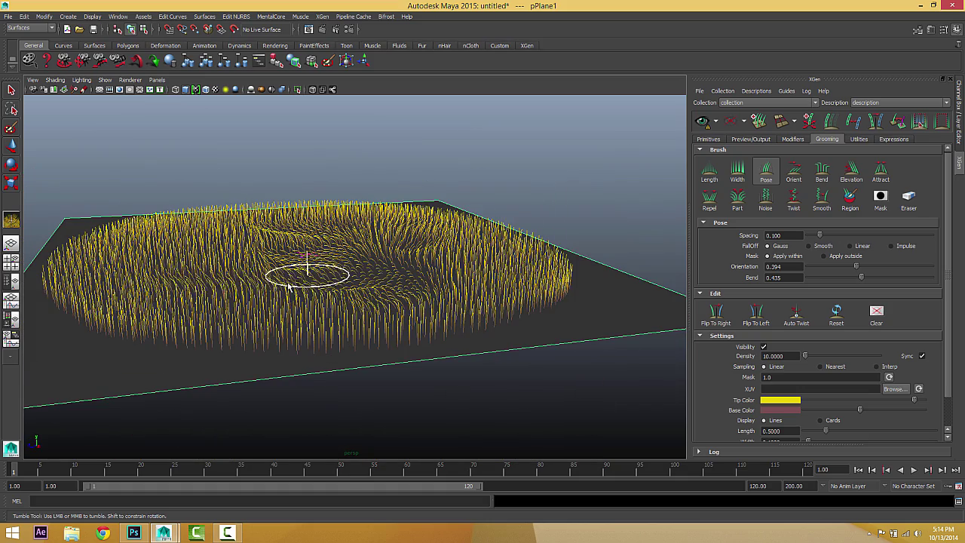
{"action": "mouse_move", "coordinate": [359, 234]}
{"action": "left_mouse_down", "text": "alt"}
{"action": "mouse_move", "coordinate": [349, 258]}
{"action": "mouse_move", "coordinate": [144, 318]}
{"action": "left_mouse_up", "text": "alt"}
{"action": "left_click_drag", "start_coordinate": [301, 260], "coordinate": [125, 309]}
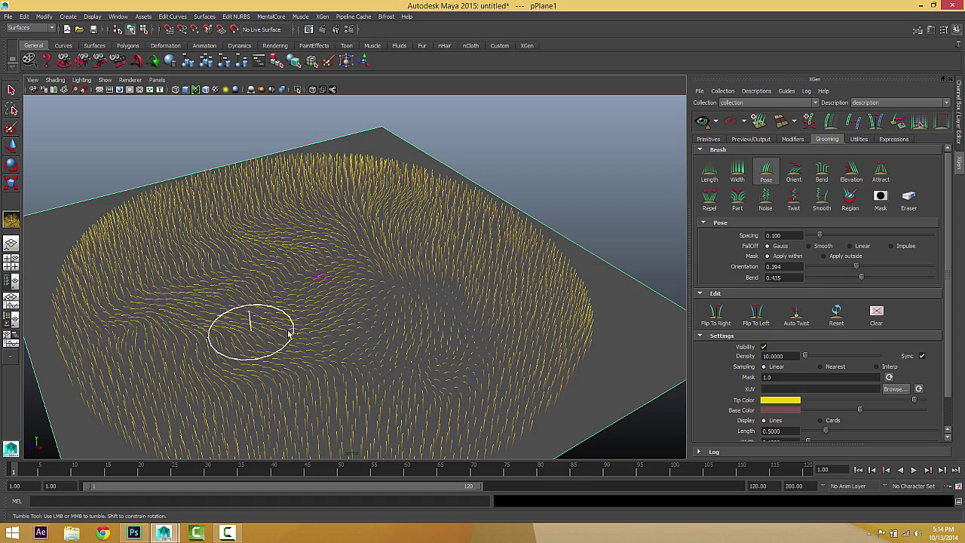
{"action": "mouse_move", "coordinate": [287, 334]}
{"action": "left_mouse_down", "text": "alt"}
{"action": "mouse_move", "coordinate": [239, 320]}
{"action": "mouse_move", "coordinate": [249, 300]}
{"action": "left_mouse_up", "text": "alt"}
{"action": "left_click_drag", "start_coordinate": [313, 251], "coordinate": [113, 261]}
{"action": "left_click_drag", "start_coordinate": [233, 259], "coordinate": [82, 286]}
{"action": "left_click_drag", "start_coordinate": [211, 293], "coordinate": [89, 301]}
{"action": "mouse_move", "coordinate": [226, 302]}
{"action": "left_mouse_down"}
{"action": "mouse_move", "coordinate": [90, 306]}
{"action": "mouse_move", "coordinate": [94, 313]}
{"action": "left_mouse_up"}
{"action": "left_click_drag", "start_coordinate": [203, 315], "coordinate": [98, 330]}
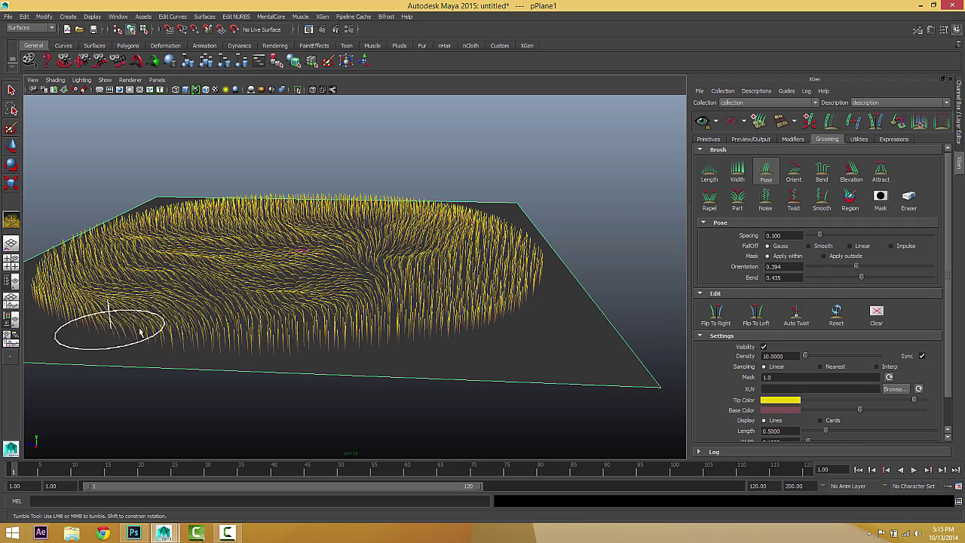
{"action": "left_click_drag", "start_coordinate": [279, 330], "coordinate": [125, 327]}
Comb the splines near the front in the opposite direction, toward the right edge, and examine the resulting flow
{"action": "left_click_drag", "start_coordinate": [319, 303], "coordinate": [509, 296]}
{"action": "left_click_drag", "start_coordinate": [402, 300], "coordinate": [503, 295]}
{"action": "left_click_drag", "start_coordinate": [411, 294], "coordinate": [520, 288]}
{"action": "left_click_drag", "start_coordinate": [422, 279], "coordinate": [509, 267]}
{"action": "left_click_drag", "start_coordinate": [392, 269], "coordinate": [513, 260]}
{"action": "left_click_drag", "start_coordinate": [445, 333], "coordinate": [400, 340], "text": "alt"}
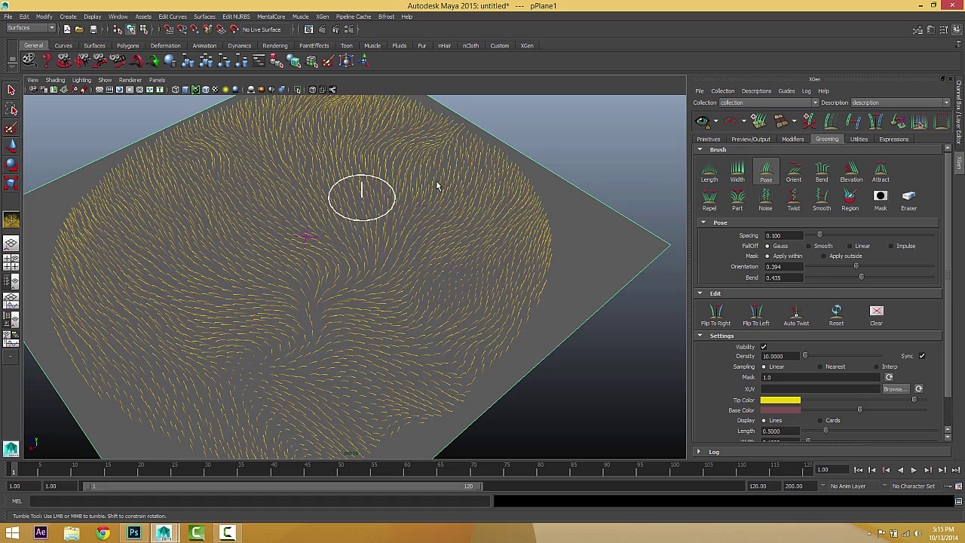
{"action": "left_click_drag", "start_coordinate": [455, 256], "coordinate": [285, 276], "text": "alt"}
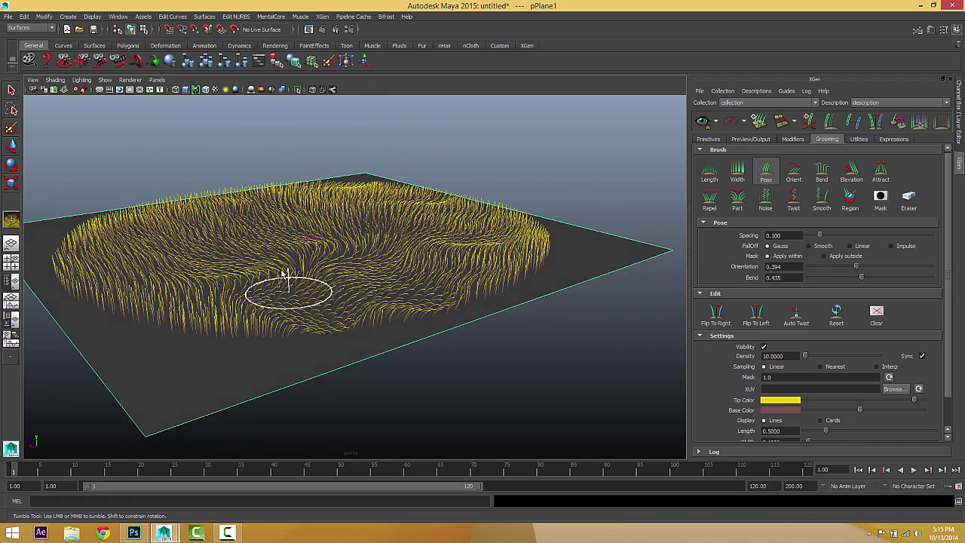
Lower the Pose brush's Orientation to 0.118 and Bend to 0.382, and examine the combed splines up close
{"action": "left_click_drag", "start_coordinate": [375, 276], "coordinate": [588, 280], "text": "alt"}
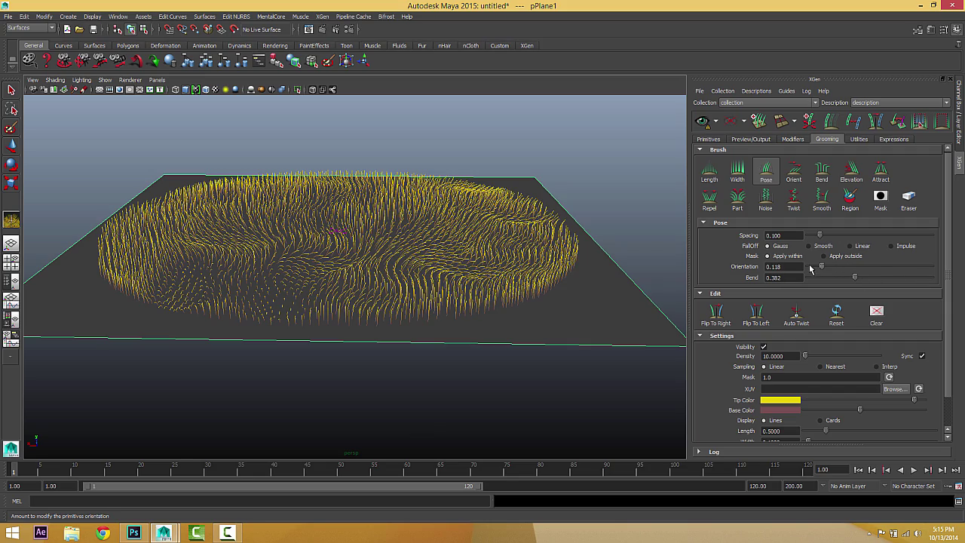
{"action": "left_click_drag", "start_coordinate": [453, 287], "coordinate": [337, 232], "text": "alt"}
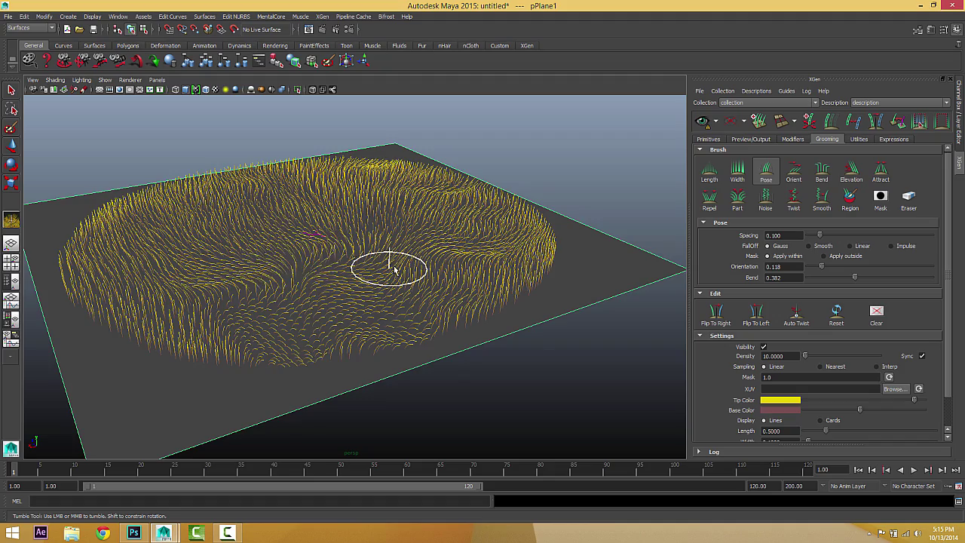
{"action": "middle_click_drag", "start_coordinate": [395, 269], "coordinate": [427, 272], "text": "alt"}
{"action": "scroll", "coordinate": [426, 271], "scroll_direction": "up", "scroll_amount": 6}
{"action": "left_click_drag", "start_coordinate": [368, 298], "coordinate": [356, 244], "text": "alt"}
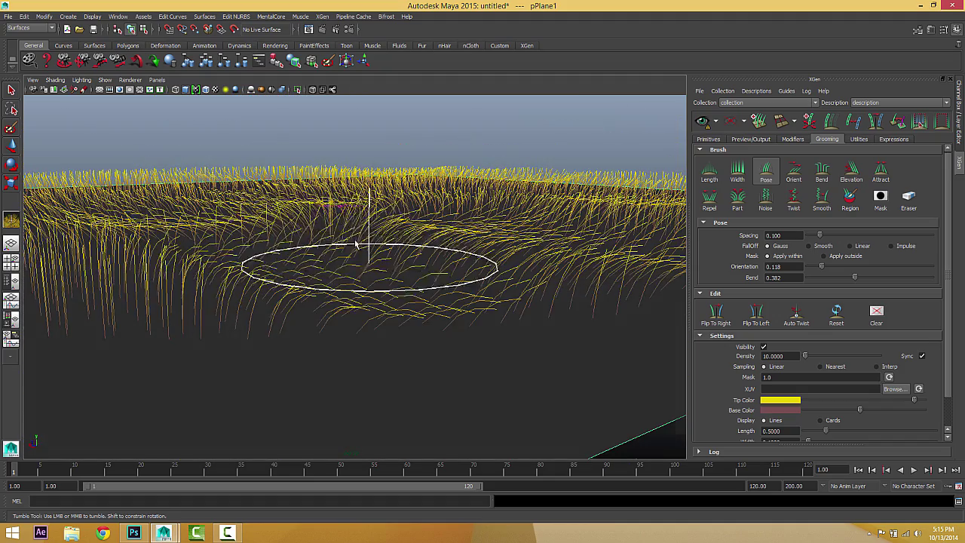
{"action": "left_click_drag", "start_coordinate": [264, 296], "coordinate": [332, 308], "text": "alt"}
Set the Pose brush to Orientation 0.000 and Bend 1.000, and bend the splines along the patch's front edge
{"action": "middle_click_drag", "start_coordinate": [332, 307], "coordinate": [819, 299], "text": "alt"}
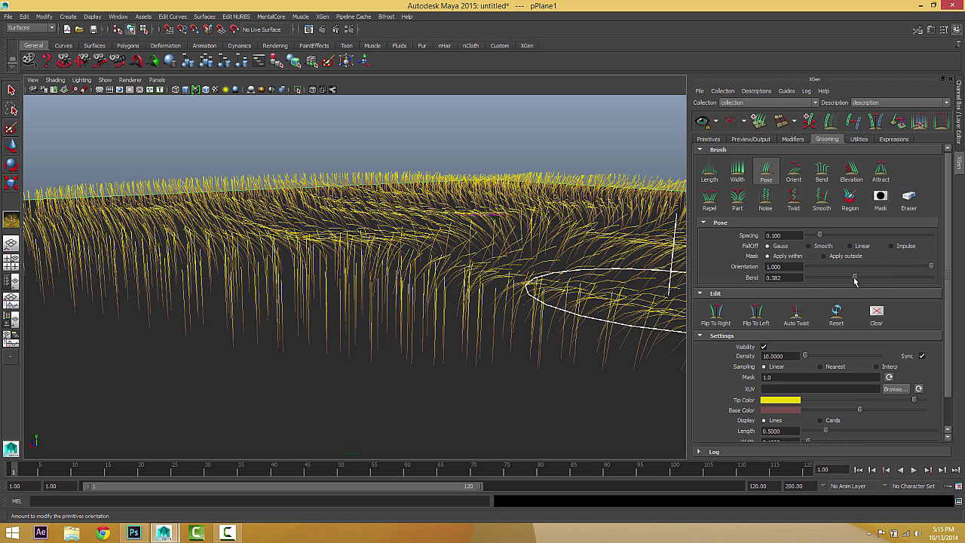
{"action": "left_click_drag", "start_coordinate": [342, 280], "coordinate": [444, 297]}
{"action": "mouse_move", "coordinate": [329, 323]}
{"action": "left_mouse_down"}
{"action": "mouse_move", "coordinate": [462, 339]}
{"action": "mouse_move", "coordinate": [366, 325]}
{"action": "mouse_move", "coordinate": [493, 325]}
{"action": "mouse_move", "coordinate": [310, 316]}
{"action": "mouse_move", "coordinate": [327, 286]}
{"action": "mouse_move", "coordinate": [355, 291]}
{"action": "mouse_move", "coordinate": [339, 302]}
{"action": "mouse_move", "coordinate": [663, 302]}
{"action": "left_mouse_up"}
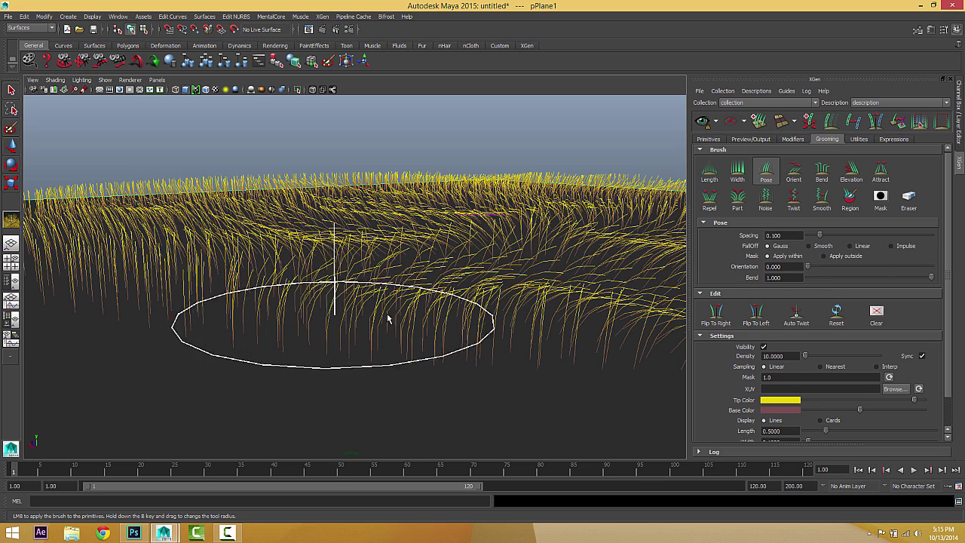
Keep bending the front-edge splines until their tips fold over, and examine how they curve along their length
{"action": "left_click_drag", "start_coordinate": [360, 317], "coordinate": [364, 332], "text": "alt"}
{"action": "middle_click_drag", "start_coordinate": [363, 332], "coordinate": [348, 212], "text": "alt"}
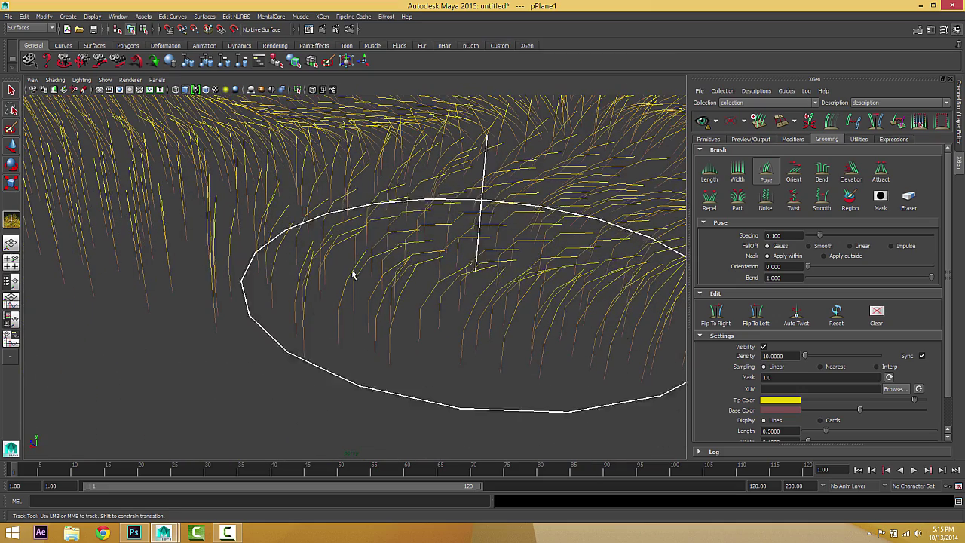
{"action": "scroll", "coordinate": [460, 279], "scroll_direction": "down", "scroll_amount": 3}
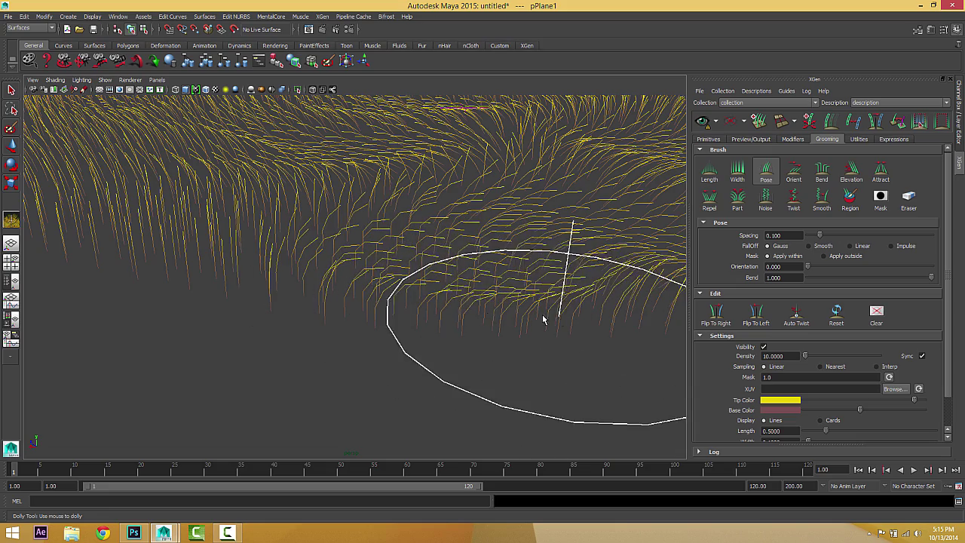
{"action": "middle_click_drag", "start_coordinate": [620, 347], "coordinate": [411, 339], "text": "alt"}
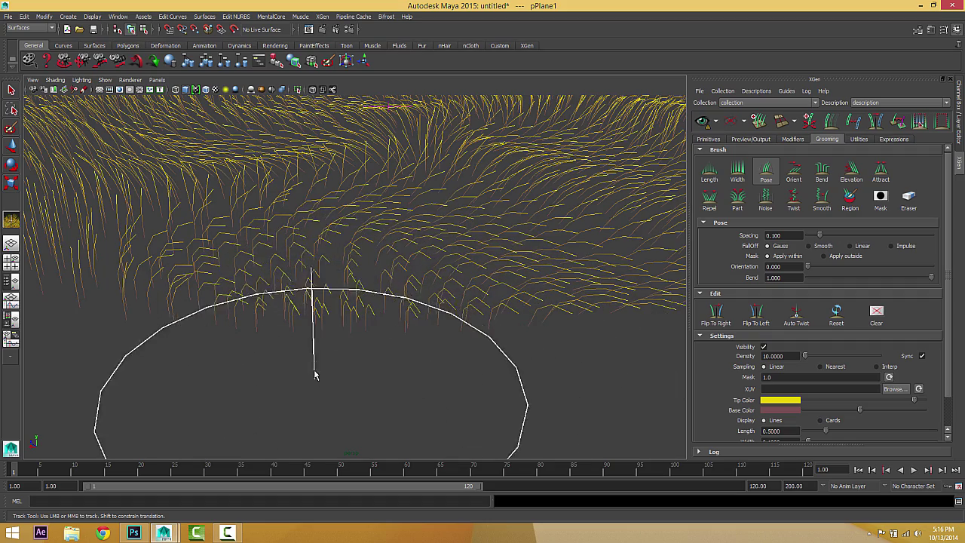
{"action": "left_click_drag", "start_coordinate": [355, 324], "coordinate": [351, 316], "text": "alt"}
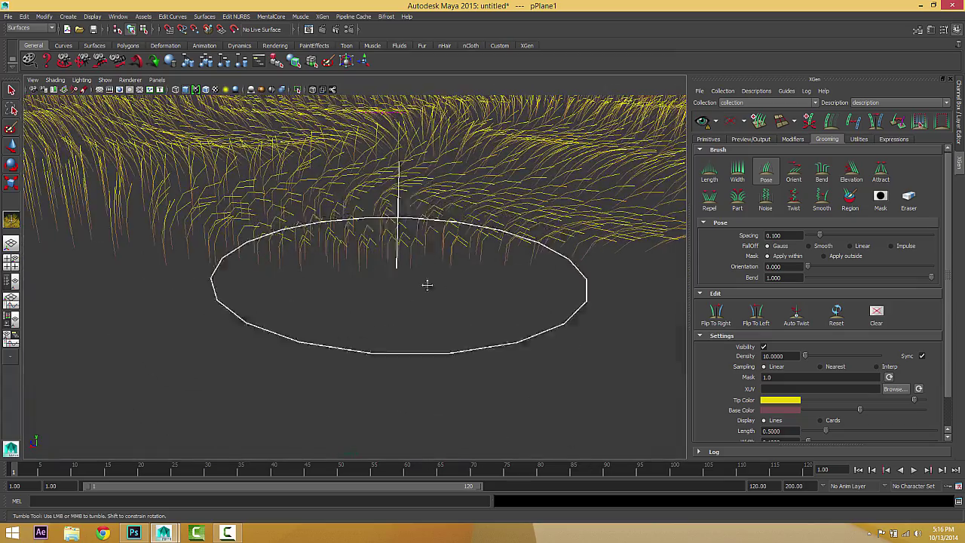
Set the Pose brush to Orientation 1.000 and Bend 0.000, and comb the splines along the patch's front edge
{"action": "left_click_drag", "start_coordinate": [427, 285], "coordinate": [469, 291], "text": "alt"}
{"action": "middle_click_drag", "start_coordinate": [469, 291], "coordinate": [589, 302], "text": "alt"}
{"action": "left_click_drag", "start_coordinate": [589, 303], "coordinate": [425, 293], "text": "alt"}
{"action": "right_click_drag", "start_coordinate": [424, 293], "coordinate": [417, 299], "text": "alt"}
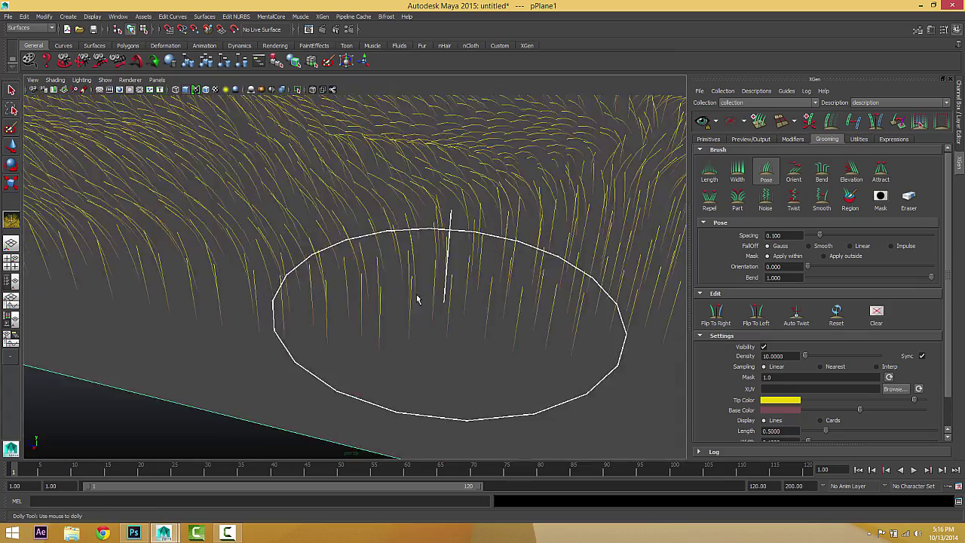
{"action": "middle_click_drag", "start_coordinate": [418, 300], "coordinate": [512, 298], "text": "alt"}
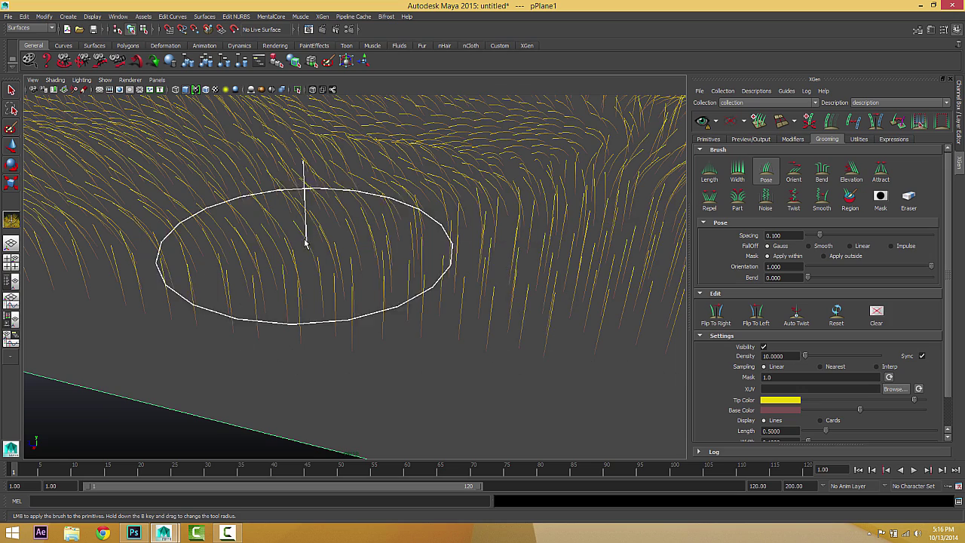
{"action": "mouse_move", "coordinate": [369, 223]}
{"action": "left_mouse_down"}
{"action": "mouse_move", "coordinate": [442, 209]}
{"action": "mouse_move", "coordinate": [446, 241]}
{"action": "mouse_move", "coordinate": [435, 223]}
{"action": "mouse_move", "coordinate": [499, 250]}
{"action": "mouse_move", "coordinate": [521, 277]}
{"action": "mouse_move", "coordinate": [512, 260]}
{"action": "mouse_move", "coordinate": [478, 234]}
{"action": "mouse_move", "coordinate": [500, 302]}
{"action": "mouse_move", "coordinate": [422, 277]}
{"action": "mouse_move", "coordinate": [415, 202]}
{"action": "mouse_move", "coordinate": [491, 218]}
{"action": "mouse_move", "coordinate": [530, 282]}
{"action": "left_mouse_up"}
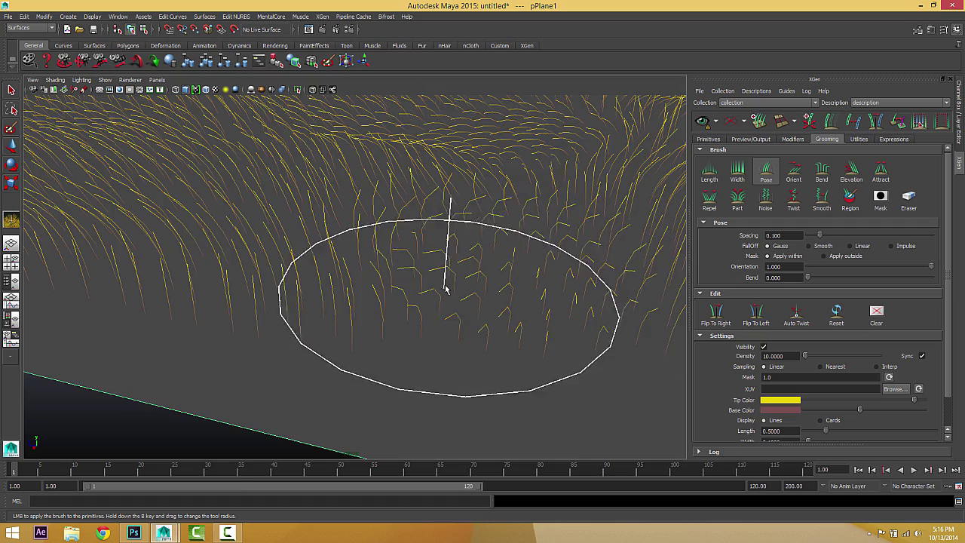
Keep combing the splines around the patch's middle with Orientation only, and examine their direction from several angles
{"action": "left_click_drag", "start_coordinate": [446, 280], "coordinate": [427, 304], "text": "alt"}
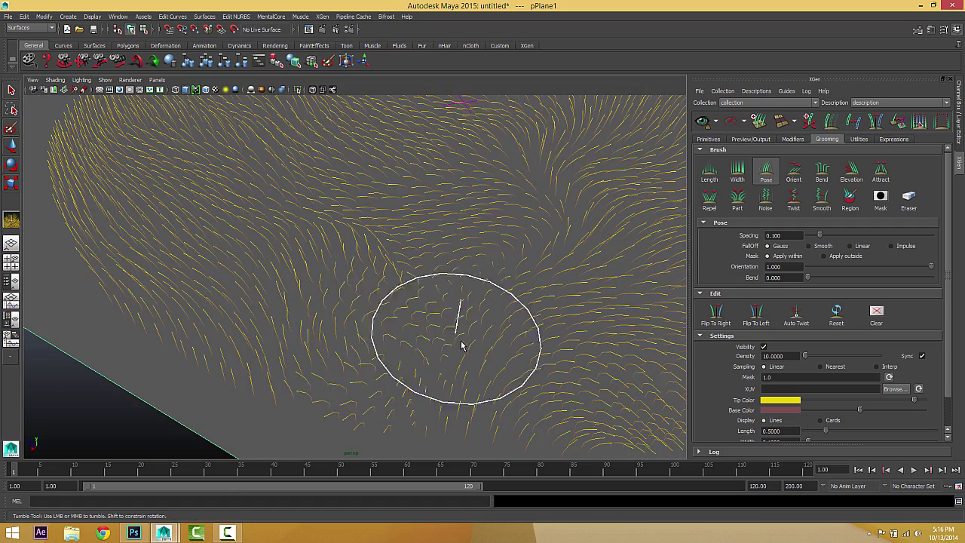
{"action": "left_click_drag", "start_coordinate": [366, 403], "coordinate": [432, 313], "text": "alt"}
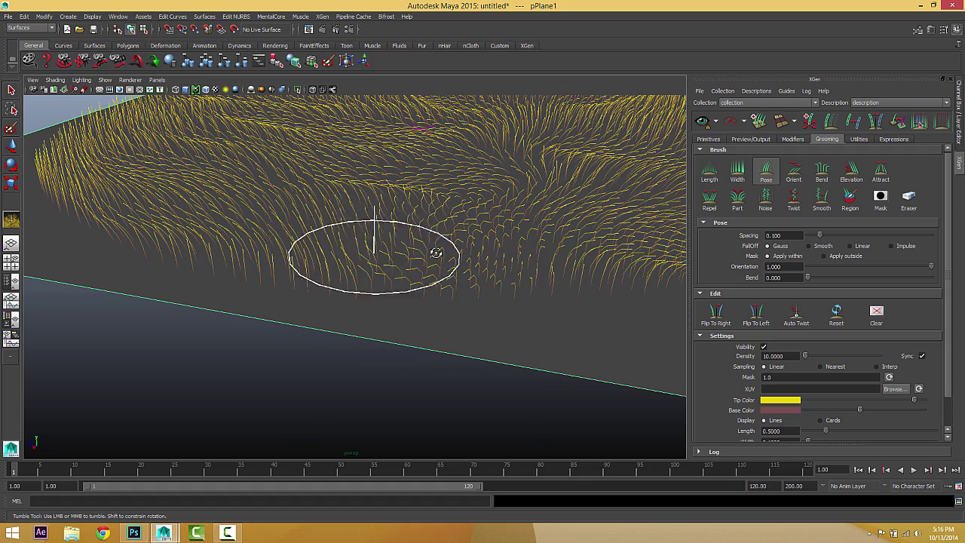
{"action": "left_click_drag", "start_coordinate": [436, 252], "coordinate": [468, 261], "text": "alt"}
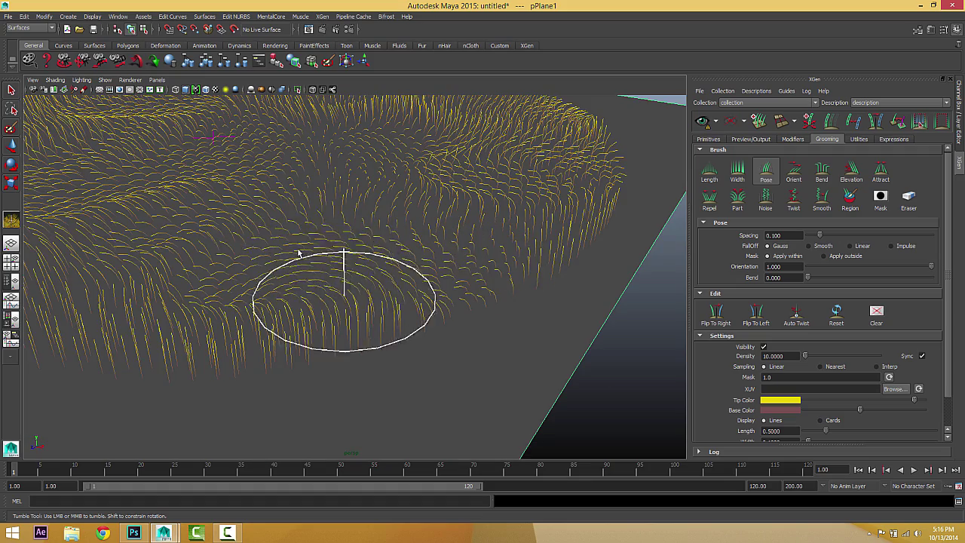
{"action": "left_click_drag", "start_coordinate": [298, 254], "coordinate": [371, 292], "text": "alt"}
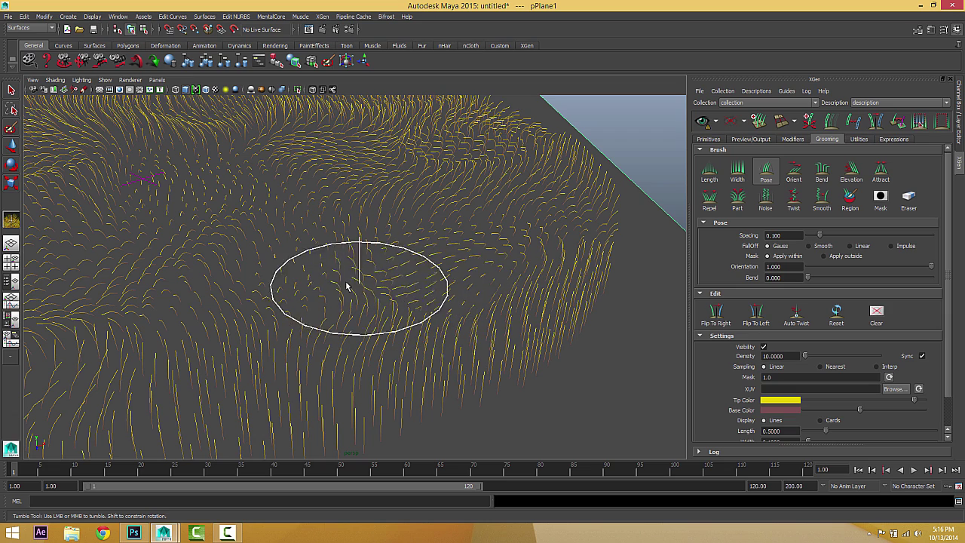
{"action": "left_click_drag", "start_coordinate": [441, 257], "coordinate": [466, 254], "text": "alt"}
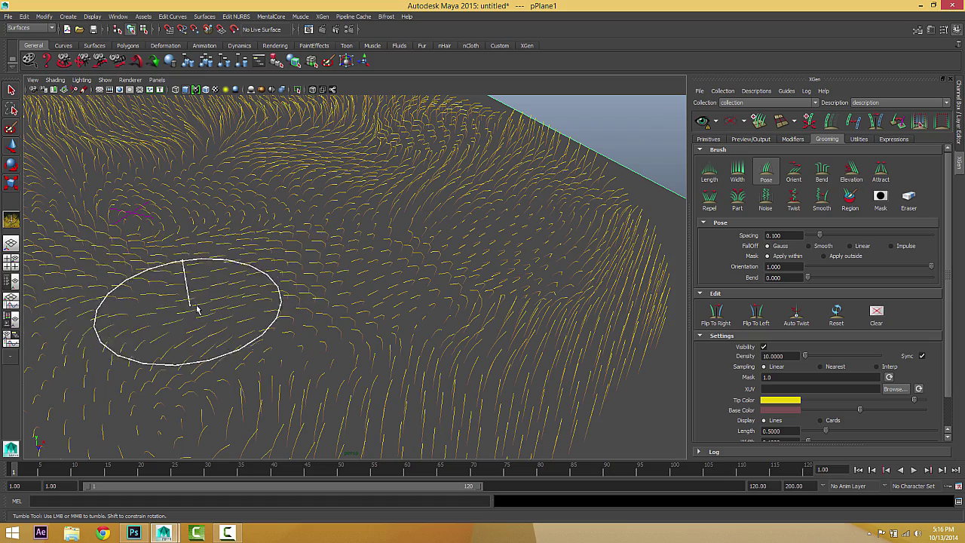
{"action": "left_click_drag", "start_coordinate": [185, 302], "coordinate": [259, 280], "text": "alt"}
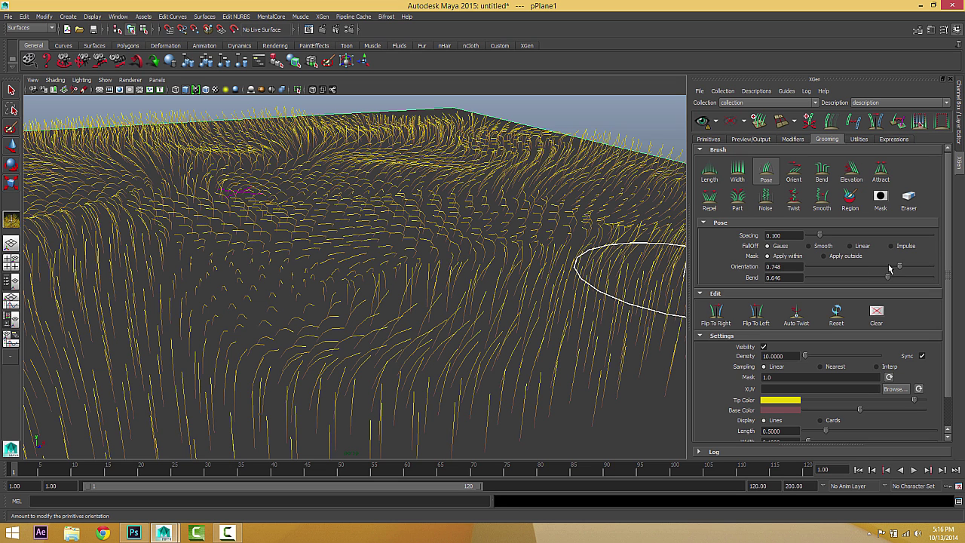
Set the Pose brush to Orientation 0.533 and Bend 0.646, and comb the splines across the middle of the patch
{"action": "mouse_move", "coordinate": [308, 295]}
{"action": "left_mouse_down"}
{"action": "mouse_move", "coordinate": [297, 300]}
{"action": "mouse_move", "coordinate": [356, 298]}
{"action": "mouse_move", "coordinate": [323, 301]}
{"action": "mouse_move", "coordinate": [300, 270]}
{"action": "mouse_move", "coordinate": [196, 245]}
{"action": "mouse_move", "coordinate": [48, 243]}
{"action": "mouse_move", "coordinate": [367, 232]}
{"action": "mouse_move", "coordinate": [205, 240]}
{"action": "mouse_move", "coordinate": [123, 200]}
{"action": "mouse_move", "coordinate": [90, 202]}
{"action": "mouse_move", "coordinate": [334, 183]}
{"action": "mouse_move", "coordinate": [89, 180]}
{"action": "left_mouse_up"}
{"action": "left_click_drag", "start_coordinate": [332, 180], "coordinate": [105, 181]}
{"action": "scroll", "coordinate": [312, 222], "scroll_direction": "down", "scroll_amount": 3}
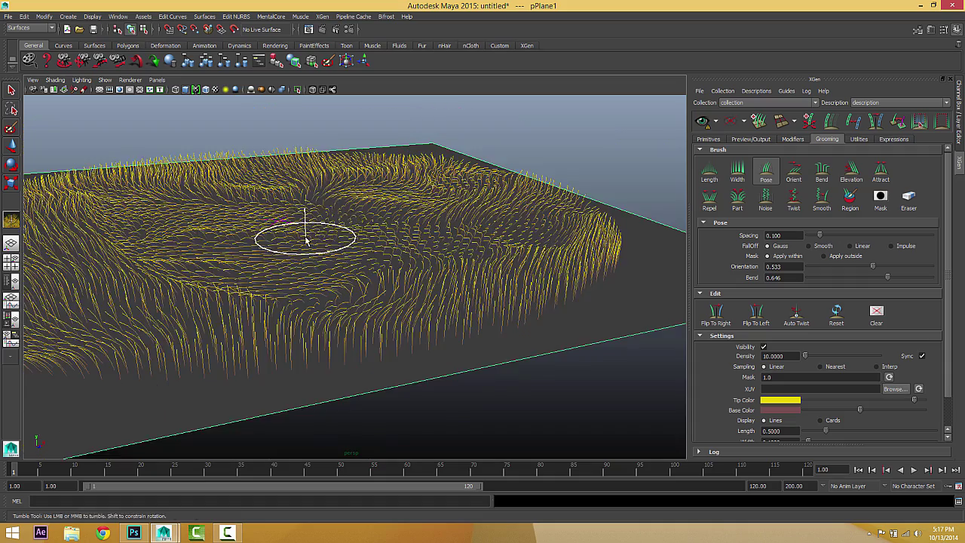
{"action": "left_click_drag", "start_coordinate": [304, 238], "coordinate": [269, 242], "text": "alt"}
{"action": "mouse_move", "coordinate": [208, 280]}
{"action": "left_mouse_down", "text": "alt"}
{"action": "mouse_move", "coordinate": [254, 302]}
{"action": "mouse_move", "coordinate": [253, 315]}
{"action": "mouse_move", "coordinate": [234, 314]}
{"action": "left_mouse_up", "text": "alt"}
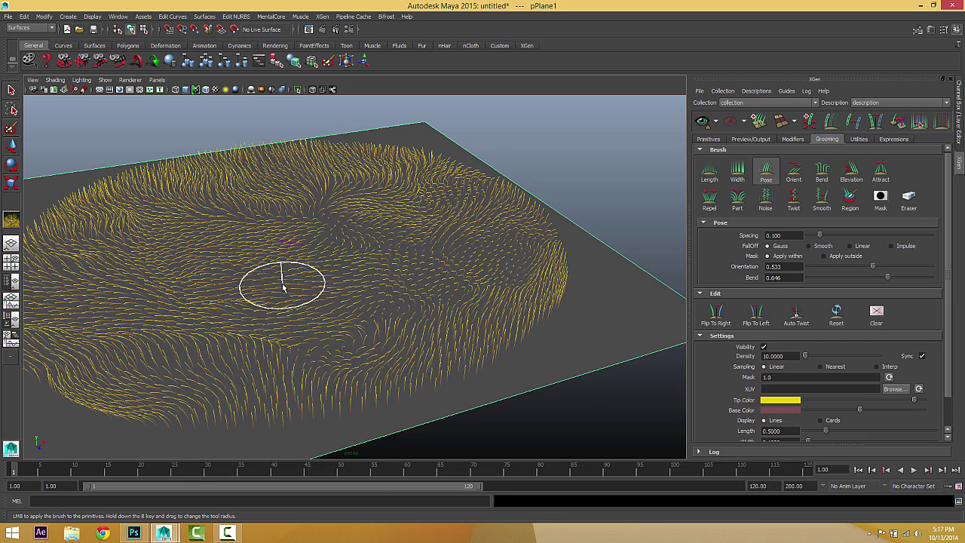
Generate the XGen primitive preview and examine the combed flow across the whole patch from several angles
{"action": "right_click_drag", "start_coordinate": [284, 286], "coordinate": [252, 298], "text": "alt"}
{"action": "mouse_move", "coordinate": [252, 298]}
{"action": "left_mouse_down", "text": "alt"}
{"action": "mouse_move", "coordinate": [236, 287]}
{"action": "mouse_move", "coordinate": [283, 292]}
{"action": "mouse_move", "coordinate": [239, 302]}
{"action": "mouse_move", "coordinate": [249, 306]}
{"action": "mouse_move", "coordinate": [229, 274]}
{"action": "left_mouse_up", "text": "alt"}
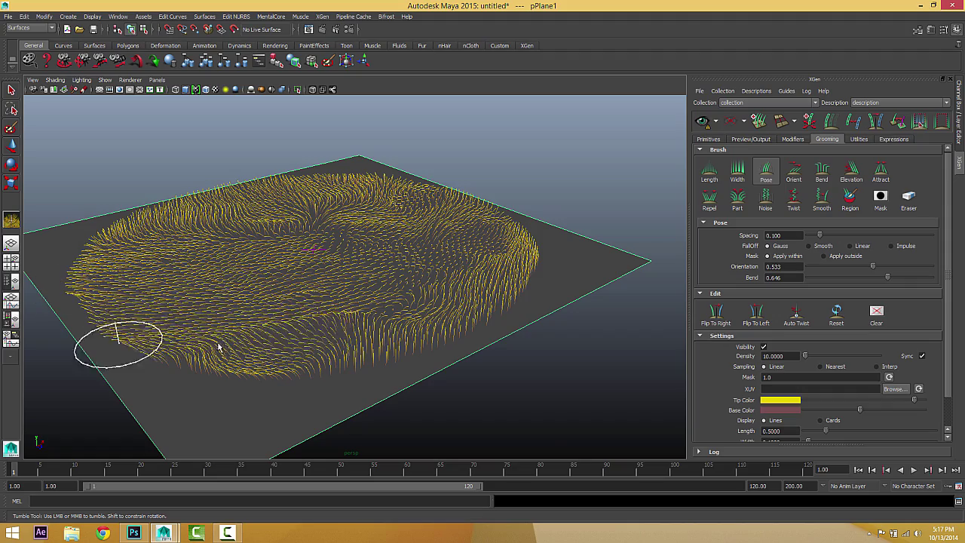
{"action": "mouse_move", "coordinate": [218, 346]}
{"action": "left_mouse_down", "text": "alt"}
{"action": "mouse_move", "coordinate": [465, 367]}
{"action": "mouse_move", "coordinate": [325, 351]}
{"action": "left_mouse_up", "text": "alt"}
{"action": "right_click_drag", "start_coordinate": [325, 351], "coordinate": [383, 358], "text": "alt"}
{"action": "mouse_move", "coordinate": [384, 357]}
{"action": "left_mouse_down", "text": "alt"}
{"action": "mouse_move", "coordinate": [363, 363]}
{"action": "mouse_move", "coordinate": [671, 328]}
{"action": "mouse_move", "coordinate": [256, 343]}
{"action": "mouse_move", "coordinate": [316, 329]}
{"action": "mouse_move", "coordinate": [573, 338]}
{"action": "mouse_move", "coordinate": [430, 334]}
{"action": "mouse_move", "coordinate": [384, 312]}
{"action": "mouse_move", "coordinate": [325, 321]}
{"action": "left_mouse_up", "text": "alt"}
{"action": "middle_click_drag", "start_coordinate": [377, 320], "coordinate": [323, 312], "text": "alt"}
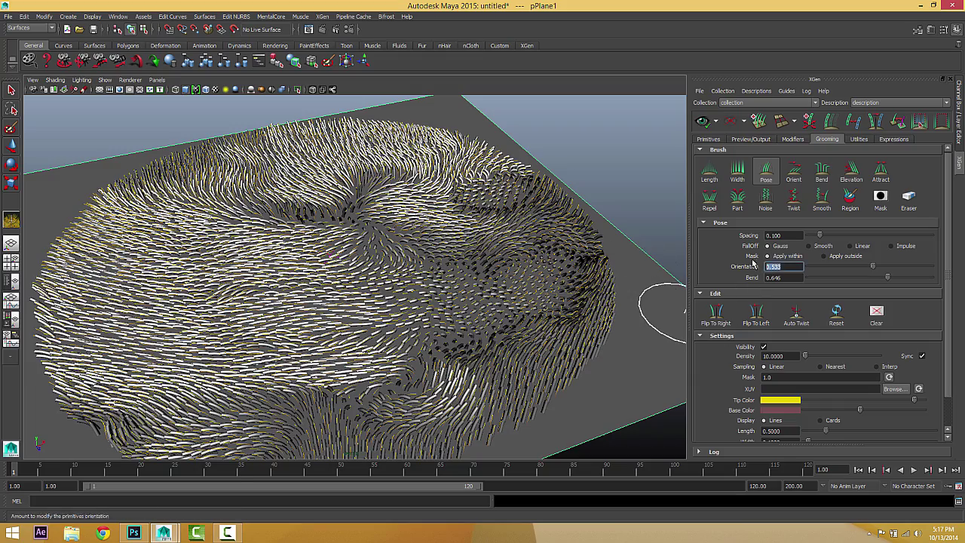
{"action": "left_click_drag", "start_coordinate": [293, 353], "coordinate": [641, 313], "text": "alt"}
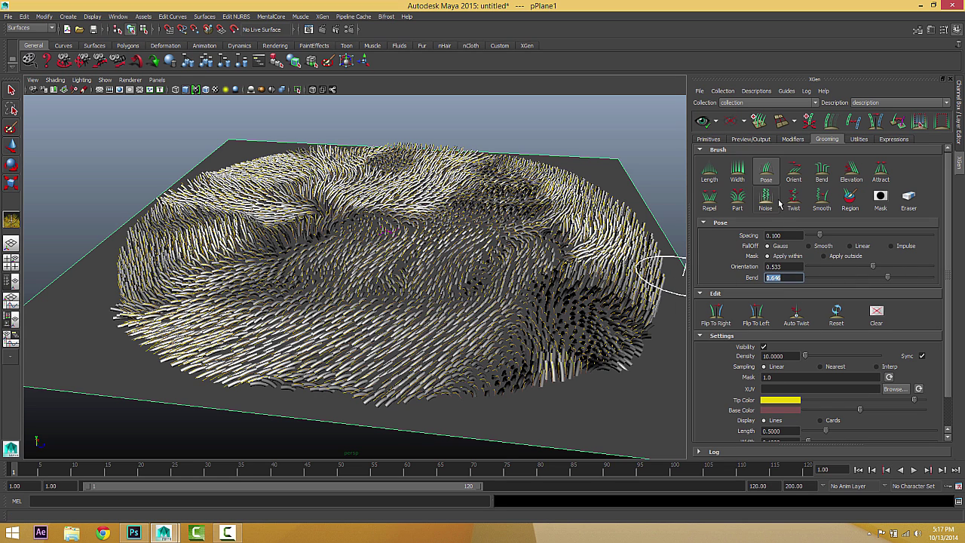
Switch to the Orient brush and clear the XGen primitive preview so only the splines show
{"action": "left_click", "coordinate": [795, 172]}
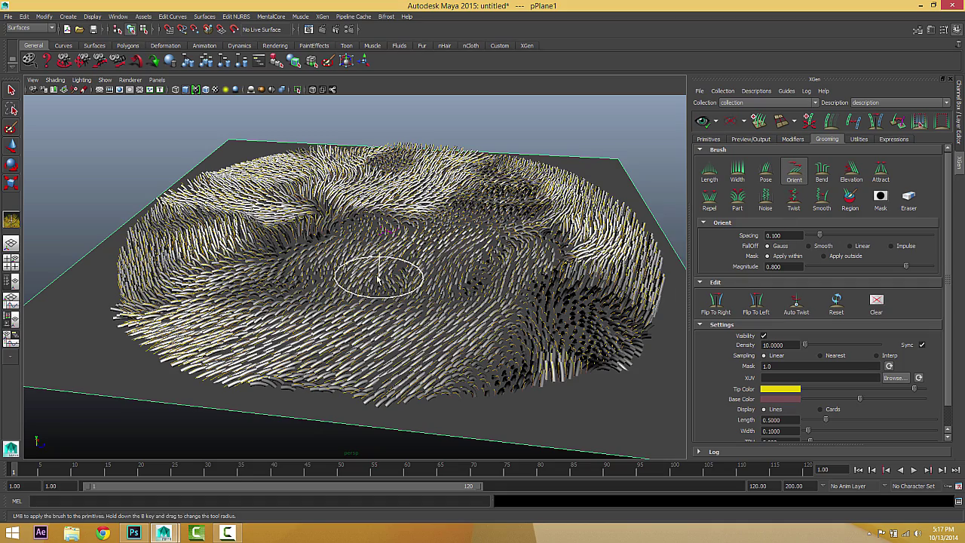
{"action": "left_click_drag", "start_coordinate": [379, 278], "coordinate": [382, 273], "text": "alt"}
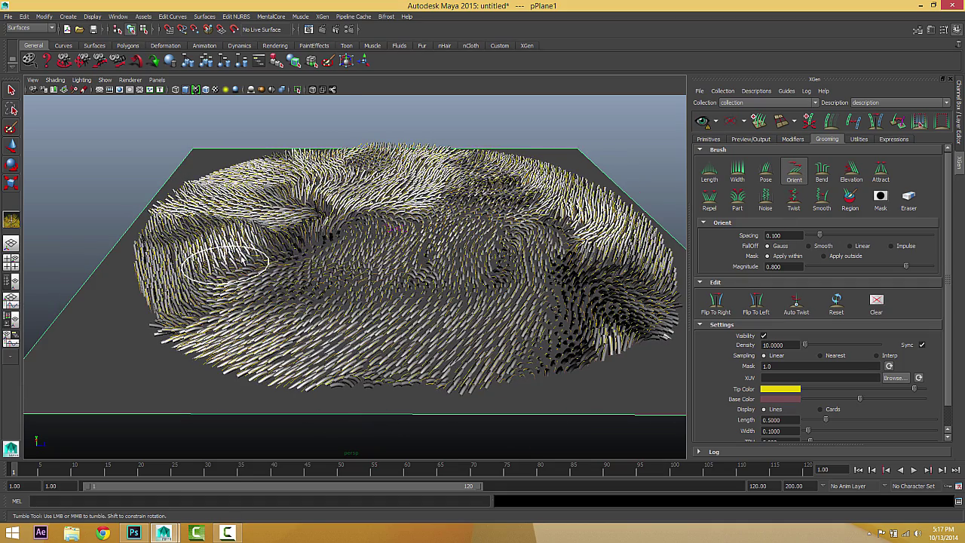
{"action": "right_click_drag", "start_coordinate": [158, 229], "coordinate": [458, 220], "text": "alt"}
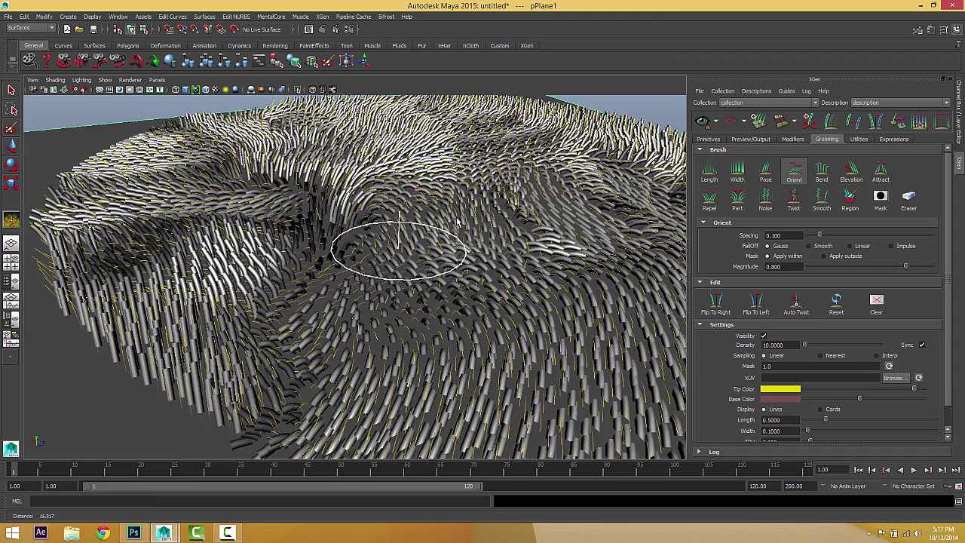
{"action": "left_click", "coordinate": [728, 123]}
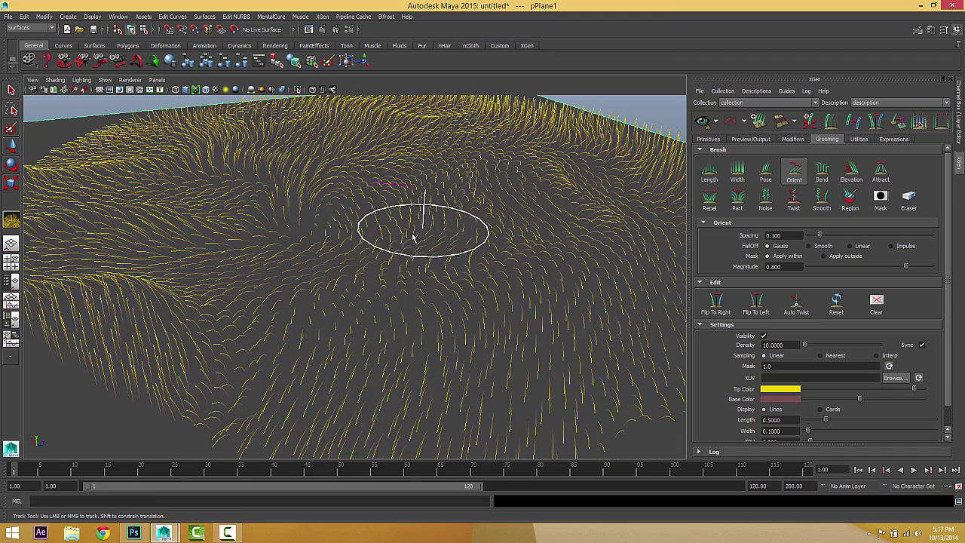
Brush the splines sideways from the patch's outer edge toward its middle with the Orient brush at Magnitude 0.800
{"action": "left_click_drag", "start_coordinate": [226, 235], "coordinate": [429, 214]}
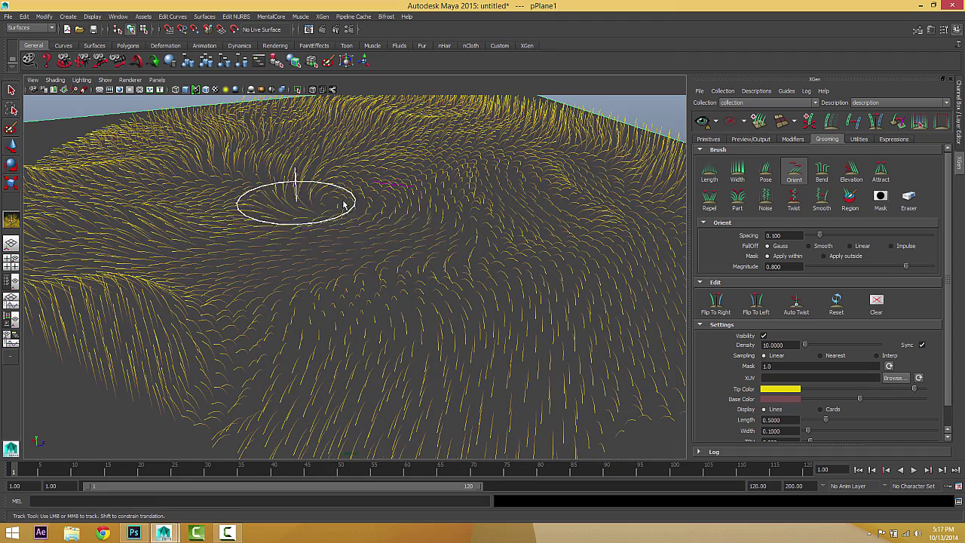
{"action": "left_click_drag", "start_coordinate": [295, 205], "coordinate": [345, 198]}
{"action": "left_click_drag", "start_coordinate": [218, 202], "coordinate": [408, 180]}
{"action": "mouse_move", "coordinate": [207, 185]}
{"action": "left_mouse_down"}
{"action": "mouse_move", "coordinate": [379, 174]}
{"action": "mouse_move", "coordinate": [321, 188]}
{"action": "left_mouse_up"}
{"action": "left_click_drag", "start_coordinate": [166, 205], "coordinate": [324, 196]}
{"action": "mouse_move", "coordinate": [189, 197]}
{"action": "left_mouse_down"}
{"action": "mouse_move", "coordinate": [329, 189]}
{"action": "mouse_move", "coordinate": [323, 177]}
{"action": "left_mouse_up"}
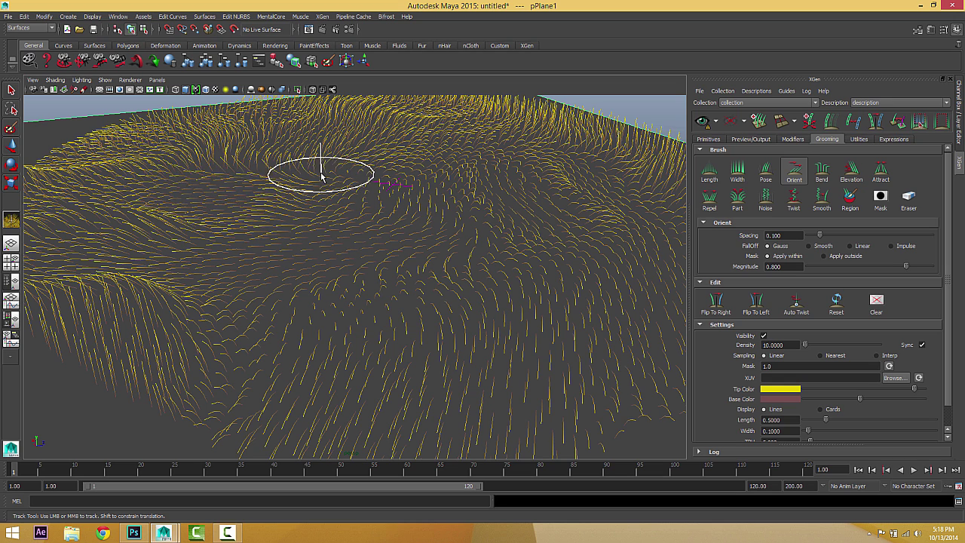
{"action": "mouse_move", "coordinate": [195, 172]}
{"action": "left_mouse_down"}
{"action": "mouse_move", "coordinate": [362, 157]}
{"action": "mouse_move", "coordinate": [331, 157]}
{"action": "left_mouse_up"}
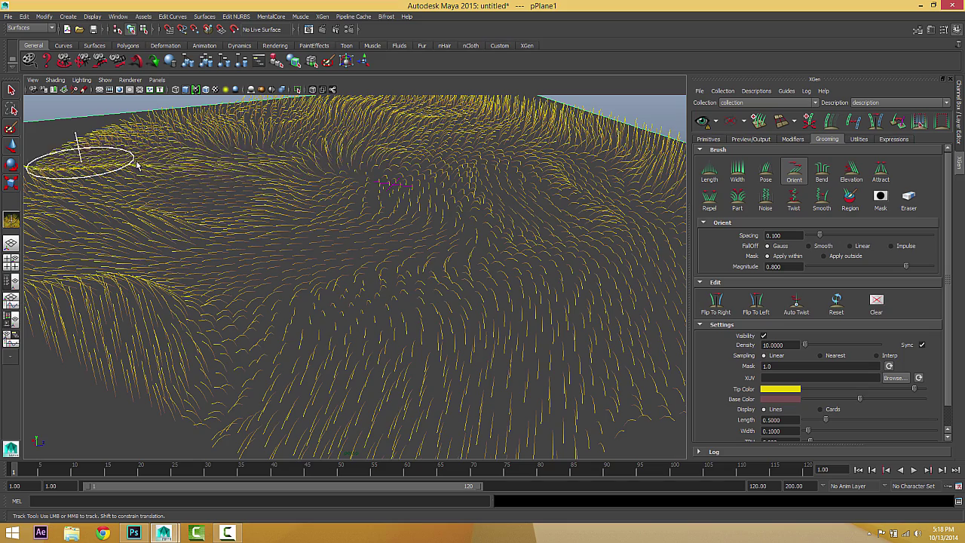
{"action": "left_click_drag", "start_coordinate": [80, 158], "coordinate": [261, 157]}
{"action": "left_click_drag", "start_coordinate": [53, 199], "coordinate": [107, 200]}
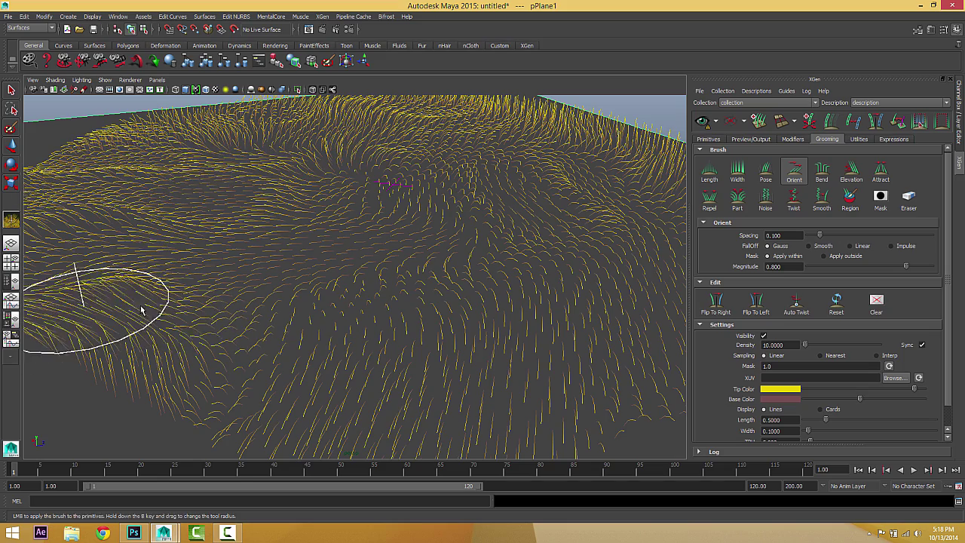
Examine the oriented splines along the patch's near edge at a low angle and up close
{"action": "mouse_move", "coordinate": [86, 302]}
{"action": "left_mouse_down", "text": "alt"}
{"action": "mouse_move", "coordinate": [216, 294]}
{"action": "mouse_move", "coordinate": [183, 295]}
{"action": "left_mouse_up", "text": "alt"}
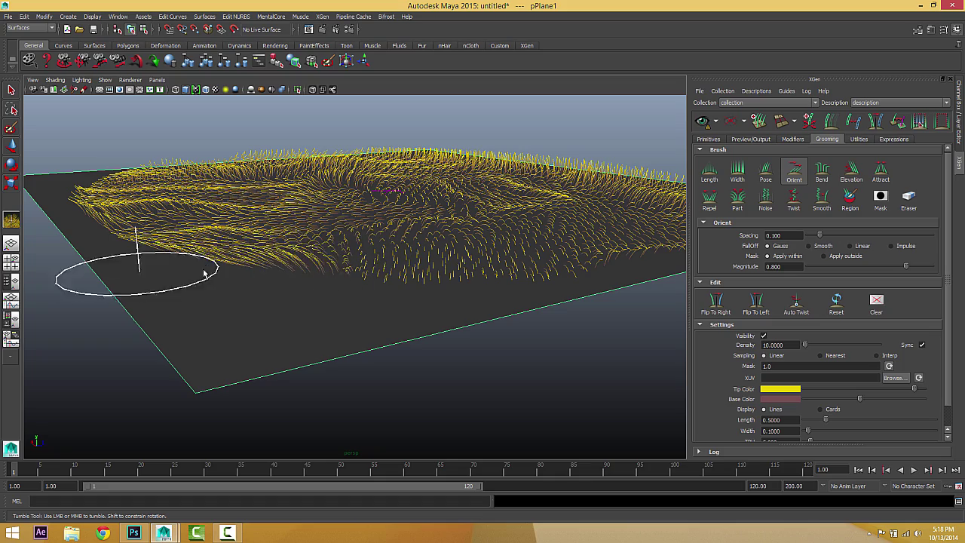
{"action": "left_click_drag", "start_coordinate": [220, 276], "coordinate": [258, 271], "text": "alt"}
{"action": "right_click_drag", "start_coordinate": [258, 272], "coordinate": [356, 256], "text": "alt"}
{"action": "scroll", "coordinate": [307, 226], "scroll_direction": "up", "scroll_amount": 2}
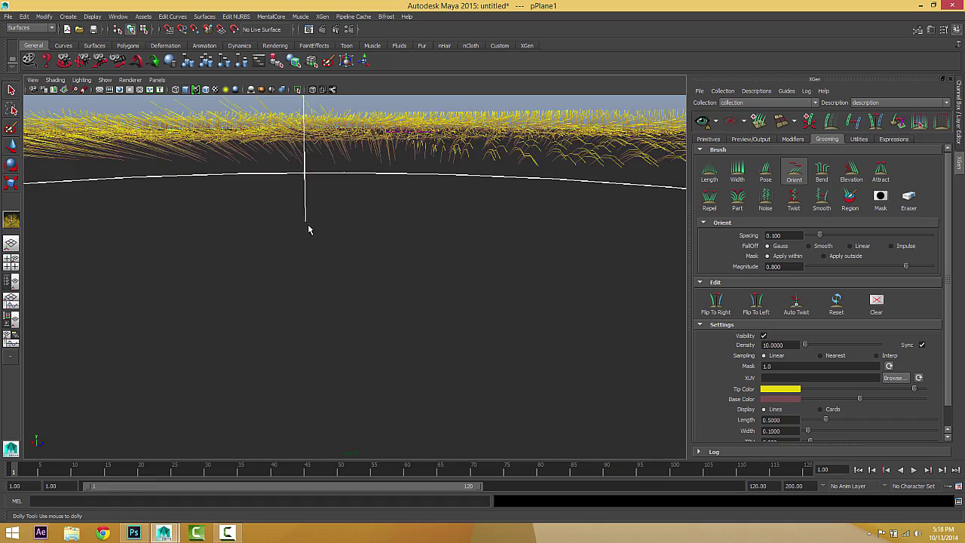
{"action": "middle_click_drag", "start_coordinate": [309, 228], "coordinate": [328, 252], "text": "alt"}
{"action": "mouse_move", "coordinate": [329, 271]}
{"action": "left_mouse_down", "text": "alt"}
{"action": "mouse_move", "coordinate": [258, 263]}
{"action": "mouse_move", "coordinate": [331, 272]}
{"action": "mouse_move", "coordinate": [309, 271]}
{"action": "left_mouse_up", "text": "alt"}
{"action": "scroll", "coordinate": [328, 273], "scroll_direction": "down", "scroll_amount": 2}
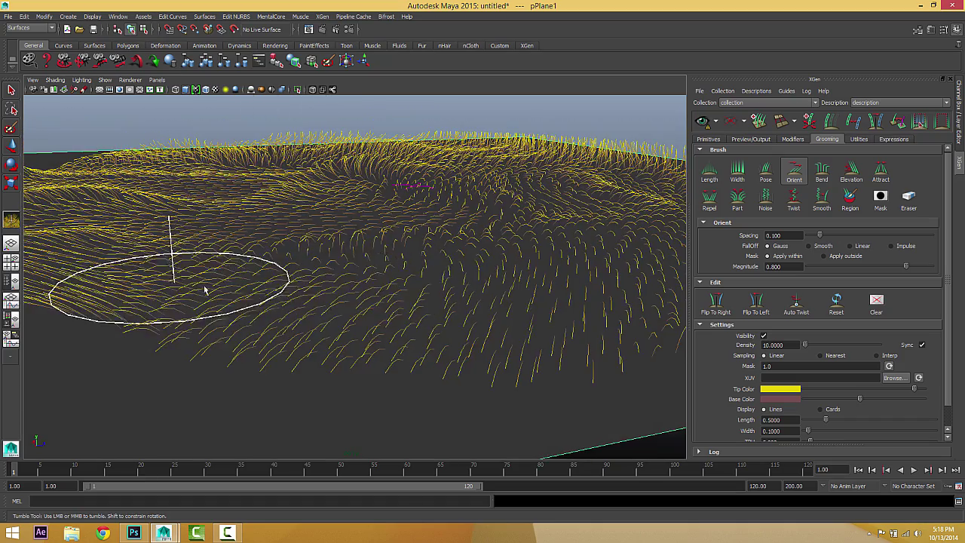
Orient the splines near the front edge inward, and examine the change across the whole patch
{"action": "mouse_move", "coordinate": [172, 326]}
{"action": "left_mouse_down"}
{"action": "mouse_move", "coordinate": [189, 312]}
{"action": "mouse_move", "coordinate": [513, 308]}
{"action": "mouse_move", "coordinate": [280, 304]}
{"action": "mouse_move", "coordinate": [411, 296]}
{"action": "mouse_move", "coordinate": [497, 260]}
{"action": "mouse_move", "coordinate": [431, 242]}
{"action": "mouse_move", "coordinate": [181, 245]}
{"action": "mouse_move", "coordinate": [555, 256]}
{"action": "mouse_move", "coordinate": [249, 263]}
{"action": "left_mouse_up"}
{"action": "right_click_drag", "start_coordinate": [362, 274], "coordinate": [316, 282], "text": "alt"}
{"action": "left_click_drag", "start_coordinate": [317, 282], "coordinate": [234, 268], "text": "alt"}
{"action": "mouse_move", "coordinate": [287, 245]}
{"action": "left_mouse_down", "text": "alt"}
{"action": "mouse_move", "coordinate": [420, 209]}
{"action": "mouse_move", "coordinate": [334, 340]}
{"action": "mouse_move", "coordinate": [254, 394]}
{"action": "mouse_move", "coordinate": [236, 365]}
{"action": "mouse_move", "coordinate": [206, 351]}
{"action": "left_mouse_up", "text": "alt"}
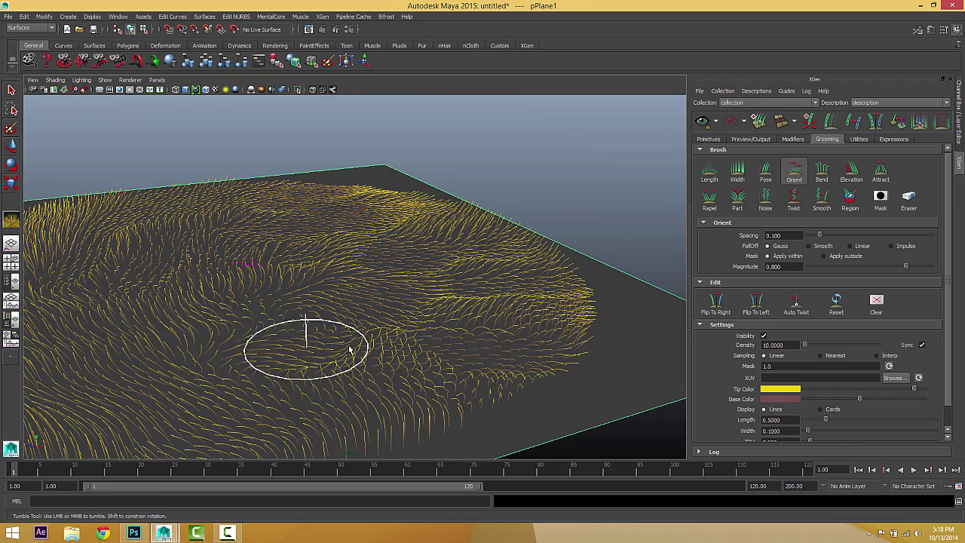
{"action": "right_click_drag", "start_coordinate": [551, 343], "coordinate": [384, 371], "text": "alt"}
{"action": "middle_click_drag", "start_coordinate": [384, 370], "coordinate": [477, 377], "text": "alt"}
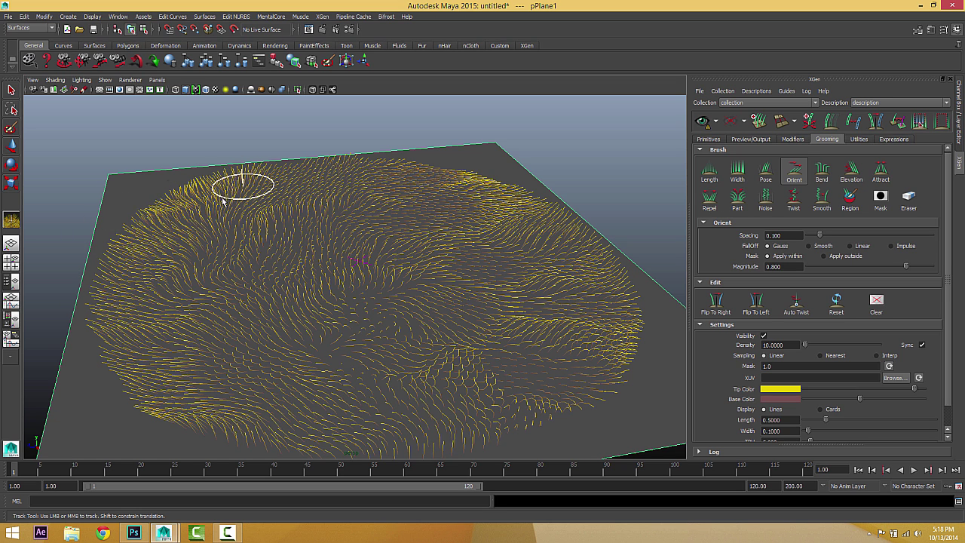
Turn the splines along the front edge sideways with repeated Orient brush strokes
{"action": "left_click_drag", "start_coordinate": [226, 254], "coordinate": [422, 266], "text": "alt"}
{"action": "left_click_drag", "start_coordinate": [400, 305], "coordinate": [478, 306]}
{"action": "left_click_drag", "start_coordinate": [373, 314], "coordinate": [625, 323]}
{"action": "left_click_drag", "start_coordinate": [338, 323], "coordinate": [600, 324]}
{"action": "left_click_drag", "start_coordinate": [345, 303], "coordinate": [521, 301]}
{"action": "left_click_drag", "start_coordinate": [313, 307], "coordinate": [555, 315]}
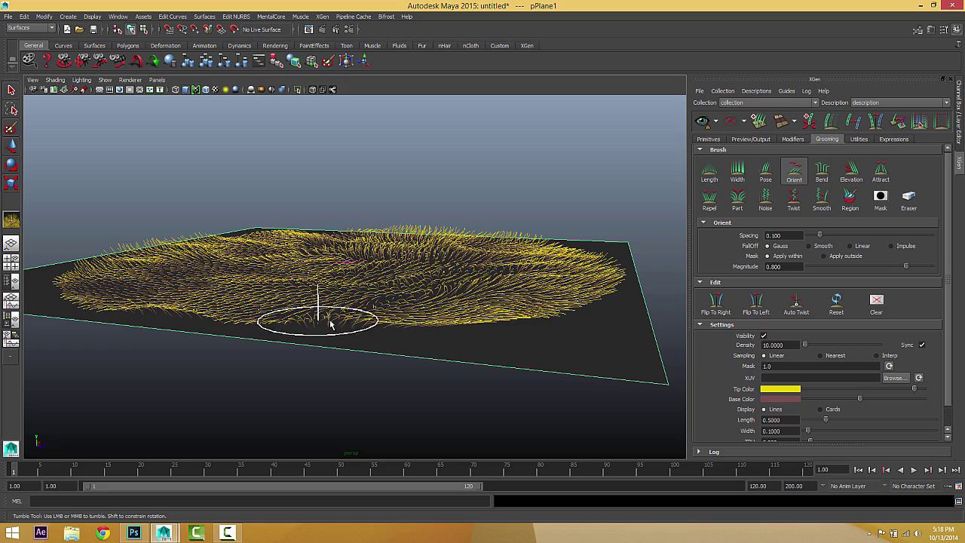
{"action": "left_click_drag", "start_coordinate": [326, 324], "coordinate": [571, 318]}
Set the Orient brush's Magnitude to 0.114, brush across the front splines, and examine them at a low angle
{"action": "left_click_drag", "start_coordinate": [443, 323], "coordinate": [478, 341], "text": "alt"}
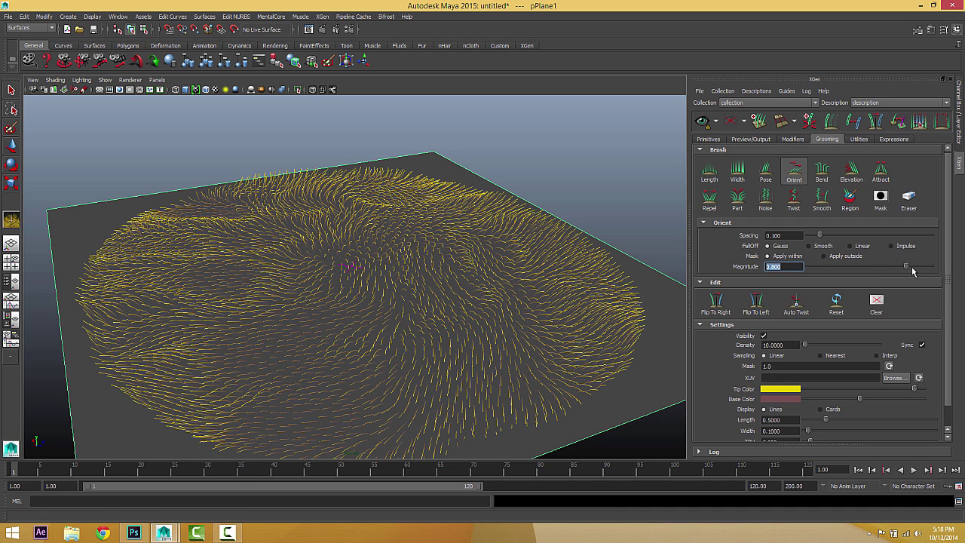
{"action": "mouse_move", "coordinate": [359, 333]}
{"action": "left_mouse_down"}
{"action": "mouse_move", "coordinate": [554, 334]}
{"action": "mouse_move", "coordinate": [570, 325]}
{"action": "mouse_move", "coordinate": [551, 320]}
{"action": "mouse_move", "coordinate": [336, 408]}
{"action": "mouse_move", "coordinate": [555, 352]}
{"action": "mouse_move", "coordinate": [414, 319]}
{"action": "mouse_move", "coordinate": [474, 276]}
{"action": "mouse_move", "coordinate": [518, 318]}
{"action": "mouse_move", "coordinate": [309, 345]}
{"action": "mouse_move", "coordinate": [584, 377]}
{"action": "mouse_move", "coordinate": [656, 354]}
{"action": "left_mouse_up"}
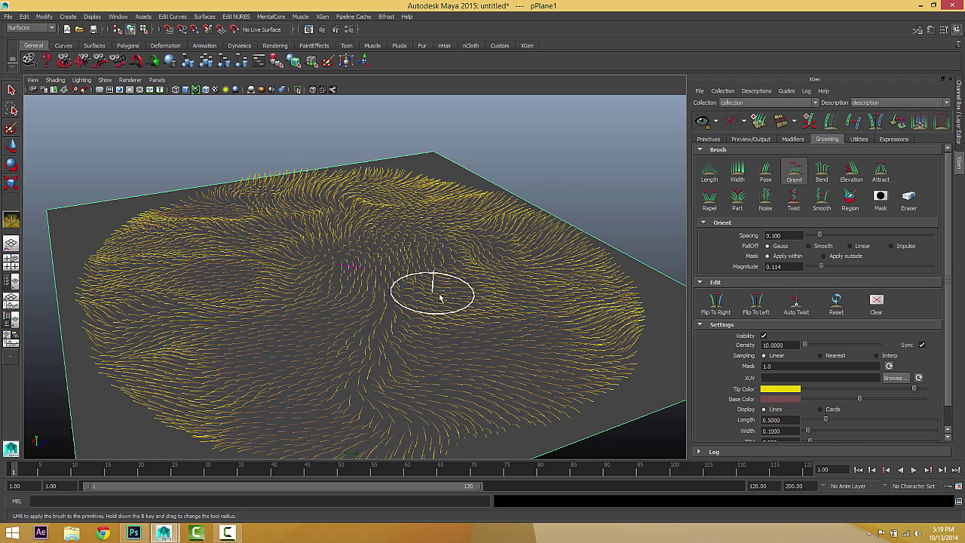
{"action": "mouse_move", "coordinate": [440, 298]}
{"action": "left_mouse_down", "text": "alt"}
{"action": "mouse_move", "coordinate": [423, 332]}
{"action": "mouse_move", "coordinate": [410, 315]}
{"action": "mouse_move", "coordinate": [445, 301]}
{"action": "mouse_move", "coordinate": [431, 326]}
{"action": "mouse_move", "coordinate": [453, 330]}
{"action": "left_mouse_up", "text": "alt"}
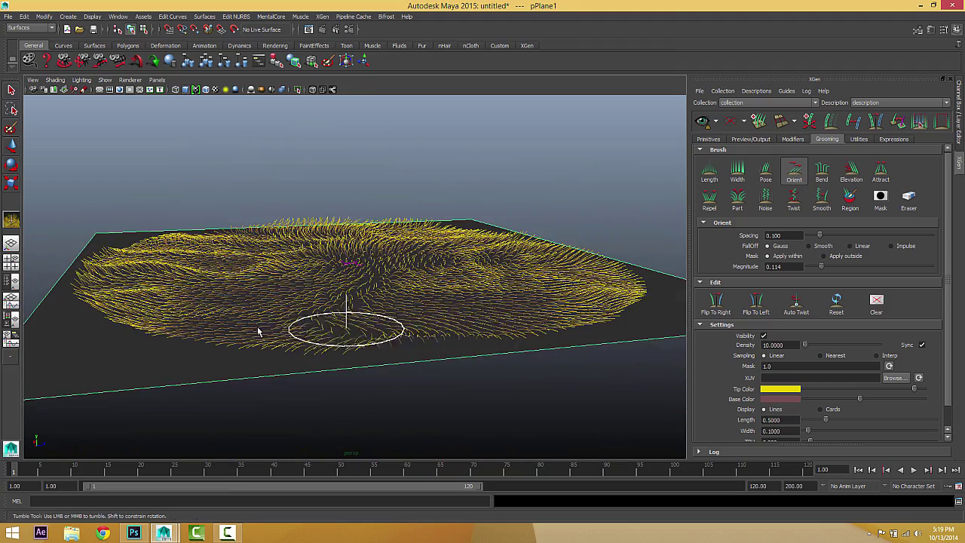
{"action": "scroll", "coordinate": [329, 323], "scroll_direction": "up", "scroll_amount": 4}
{"action": "scroll", "coordinate": [383, 334], "scroll_direction": "down", "scroll_amount": 2}
{"action": "middle_click_drag", "start_coordinate": [384, 333], "coordinate": [485, 328], "text": "alt"}
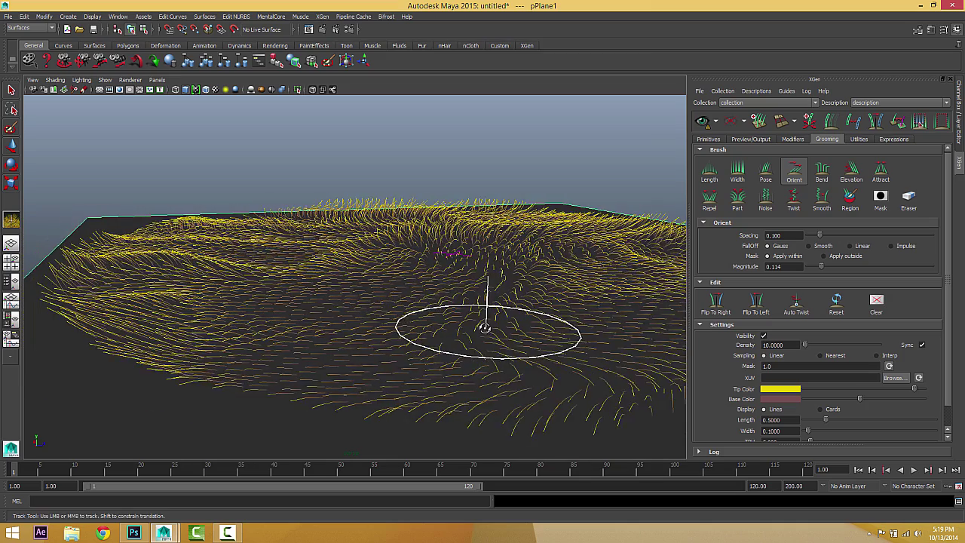
{"action": "left_click_drag", "start_coordinate": [485, 328], "coordinate": [460, 330], "text": "alt"}
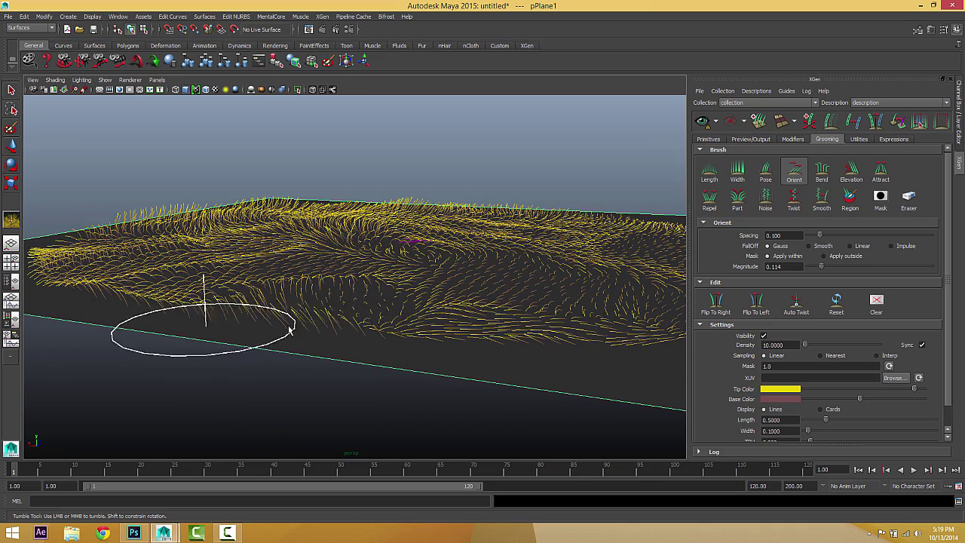
Switch to the Bend brush and bend the groomed fur strands on the plane, checking their curvature from several angles
{"action": "left_click_drag", "start_coordinate": [226, 331], "coordinate": [386, 325], "text": "alt"}
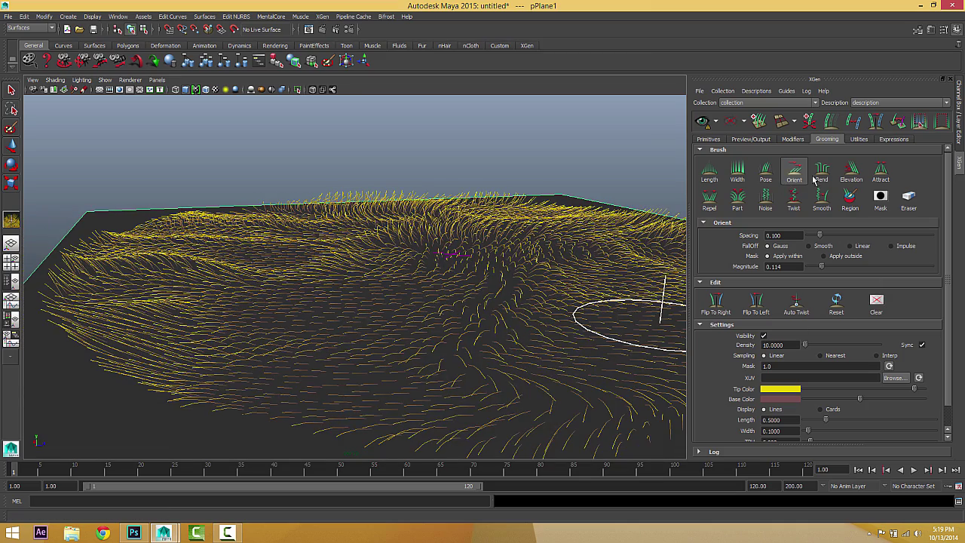
{"action": "left_click_drag", "start_coordinate": [527, 302], "coordinate": [453, 309], "text": "alt"}
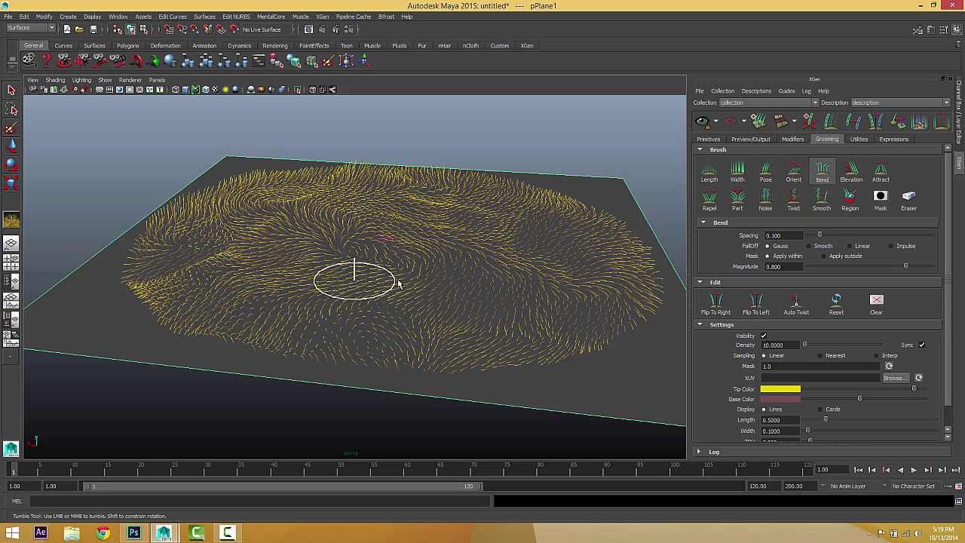
{"action": "left_click_drag", "start_coordinate": [399, 282], "coordinate": [375, 337], "text": "alt"}
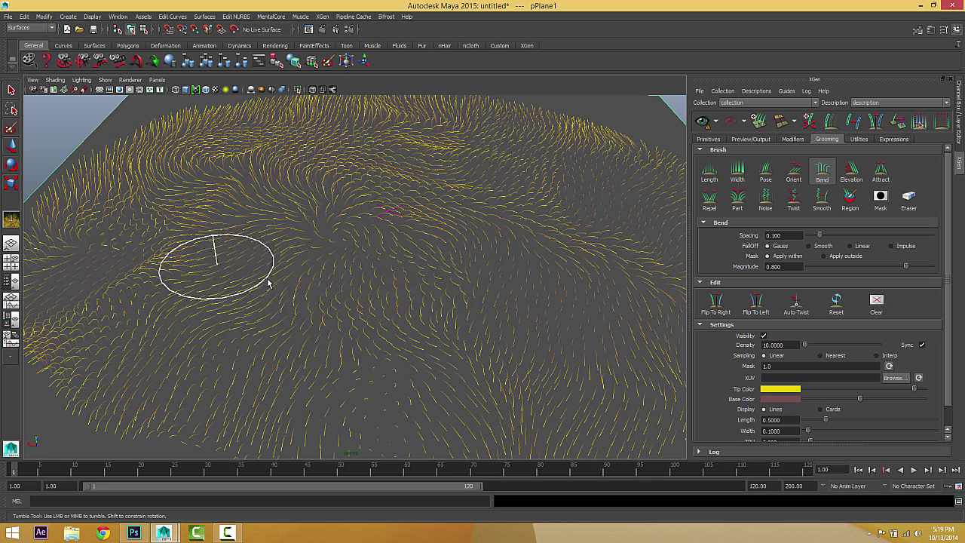
{"action": "left_click_drag", "start_coordinate": [445, 272], "coordinate": [531, 289], "text": "alt"}
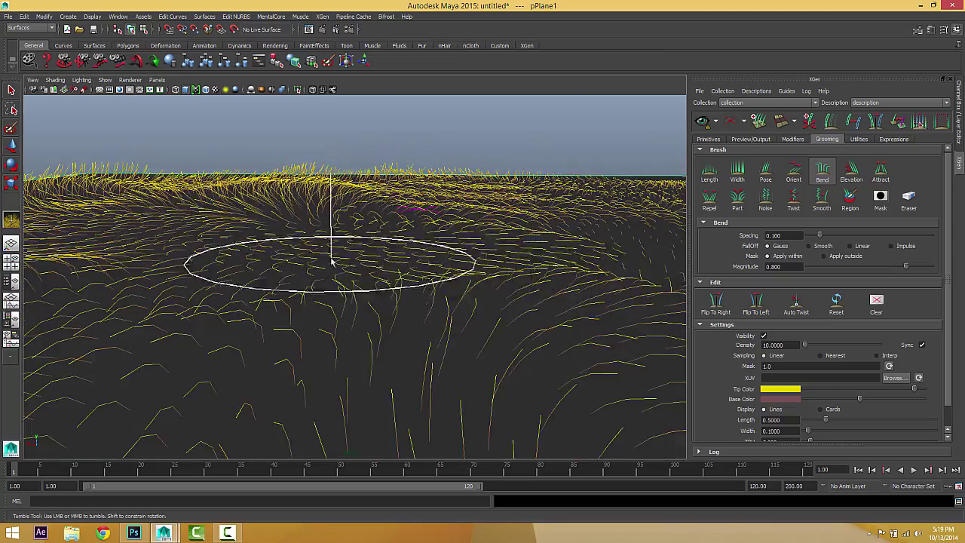
{"action": "left_click_drag", "start_coordinate": [332, 262], "coordinate": [410, 233], "text": "alt"}
{"action": "right_click_drag", "start_coordinate": [410, 233], "coordinate": [412, 257], "text": "alt"}
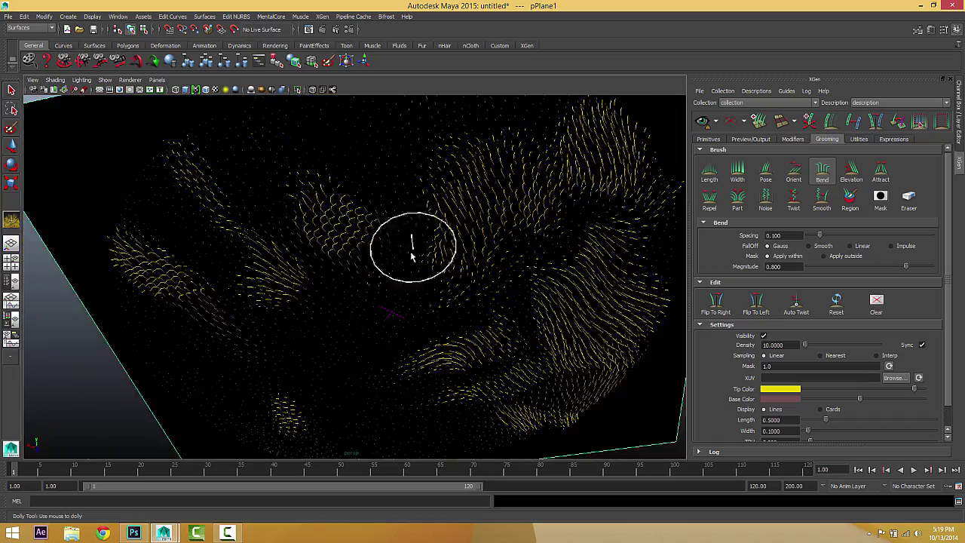
{"action": "left_click_drag", "start_coordinate": [399, 259], "coordinate": [265, 287], "text": "alt"}
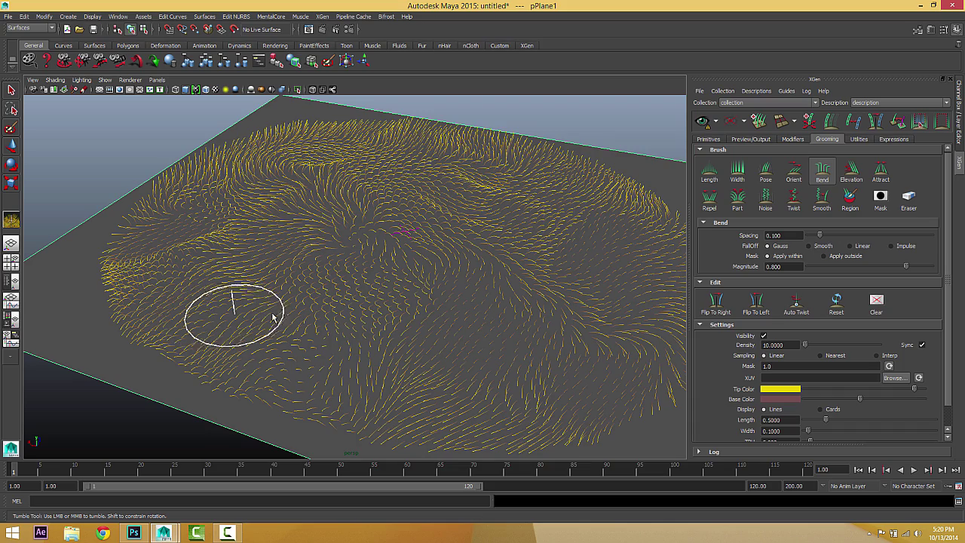
{"action": "right_click_drag", "start_coordinate": [273, 317], "coordinate": [304, 320], "text": "alt"}
{"action": "left_click_drag", "start_coordinate": [317, 335], "coordinate": [370, 334], "text": "alt"}
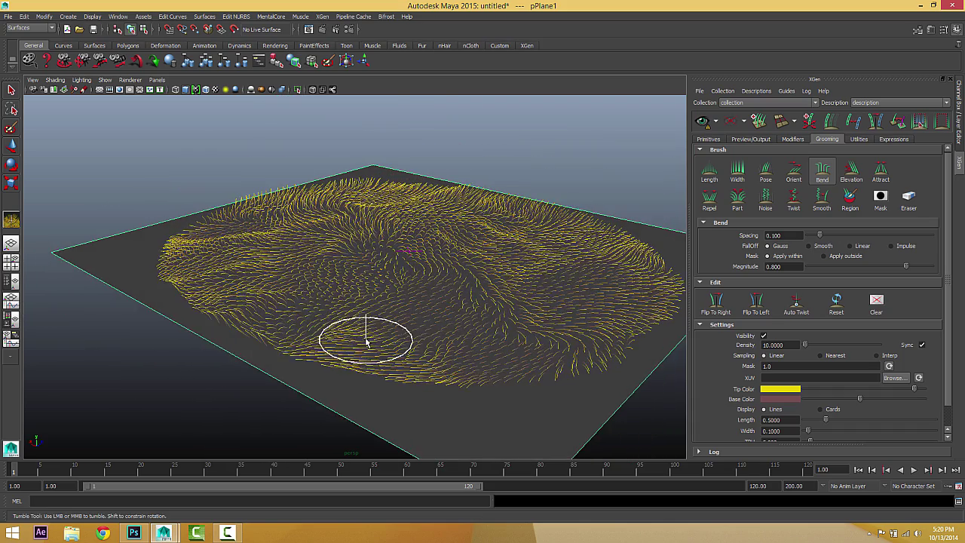
{"action": "right_click_drag", "start_coordinate": [371, 334], "coordinate": [324, 338], "text": "alt"}
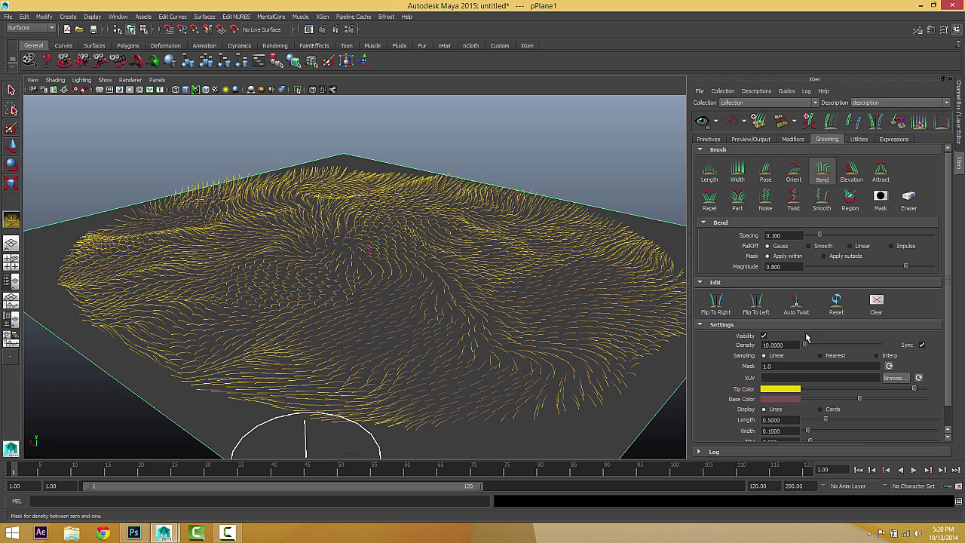
Switch to the Elevation brush and set Degrees to 10.00 and Goal Angle to 90.00
{"action": "left_click", "coordinate": [852, 172]}
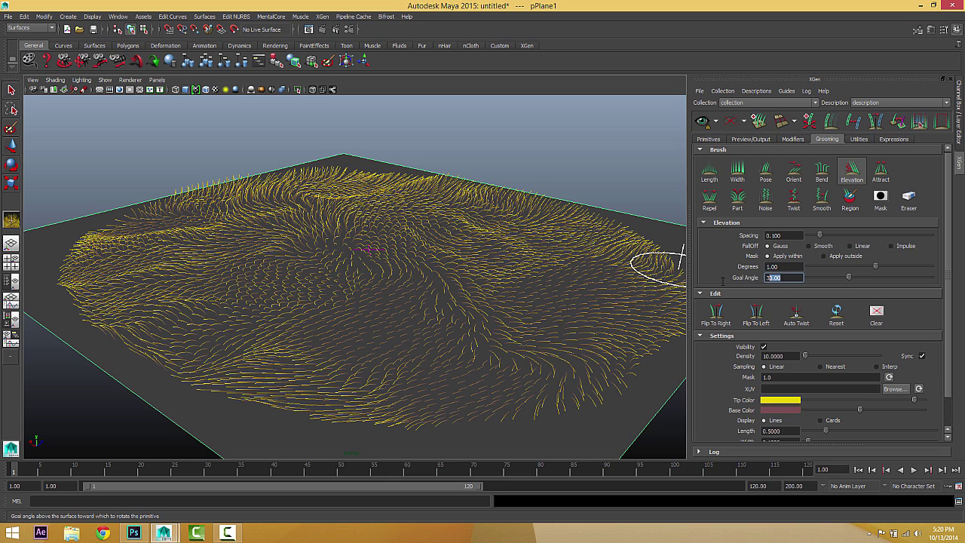
{"action": "left_click_drag", "start_coordinate": [418, 294], "coordinate": [384, 233], "text": "alt"}
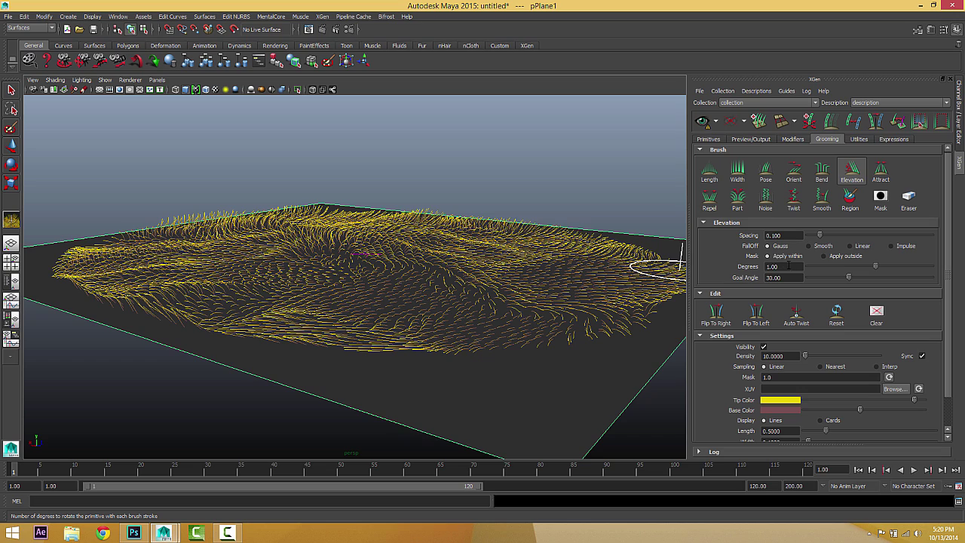
{"action": "left_click_drag", "start_coordinate": [792, 267], "coordinate": [760, 267]}
{"action": "left_click_drag", "start_coordinate": [382, 255], "coordinate": [394, 277], "text": "alt"}
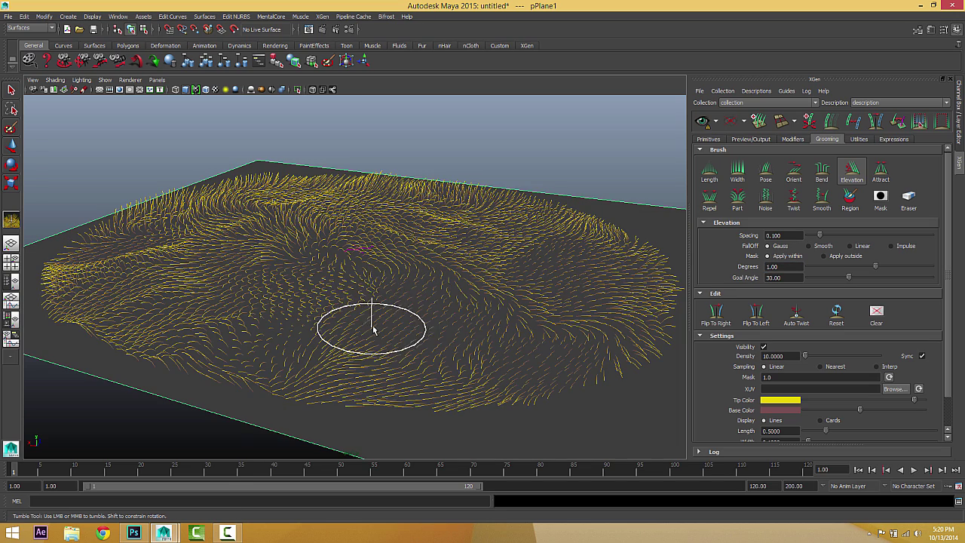
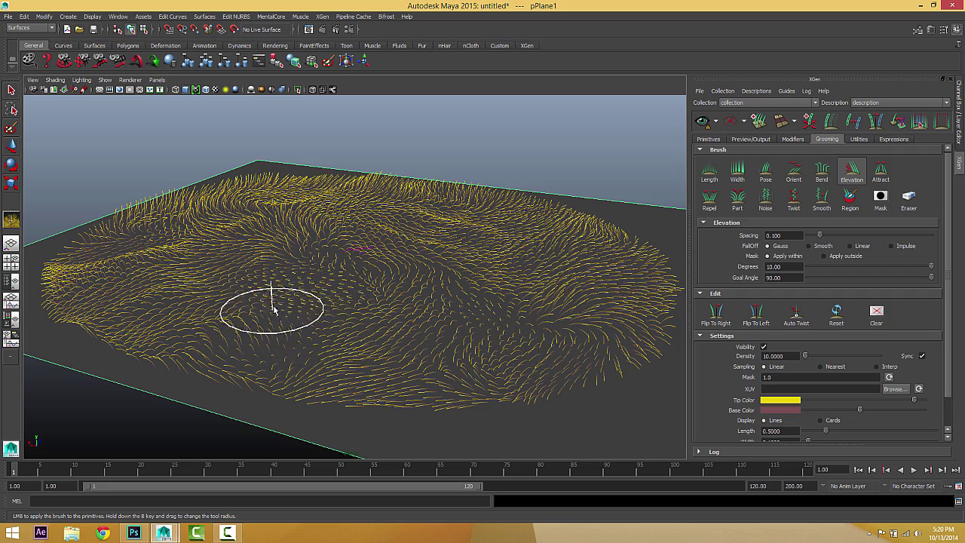
Raise the flattened fur across the circular patch with the Elevation brush, working around it from different sides
{"action": "mouse_move", "coordinate": [274, 309]}
{"action": "left_mouse_down", "text": "alt"}
{"action": "mouse_move", "coordinate": [410, 286]}
{"action": "mouse_move", "coordinate": [351, 302]}
{"action": "left_mouse_up", "text": "alt"}
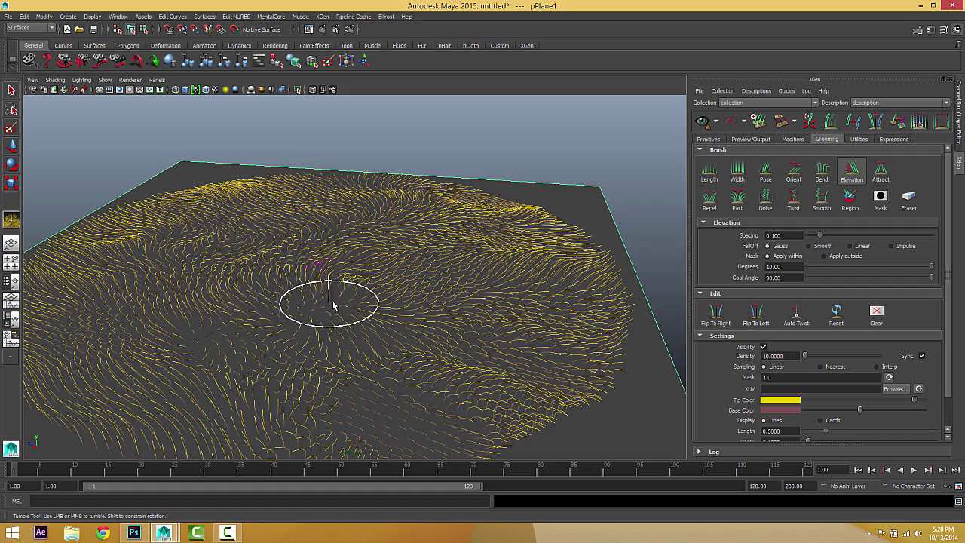
{"action": "left_click_drag", "start_coordinate": [340, 345], "coordinate": [357, 302], "text": "alt"}
{"action": "left_click_drag", "start_coordinate": [388, 239], "coordinate": [388, 265], "text": "alt"}
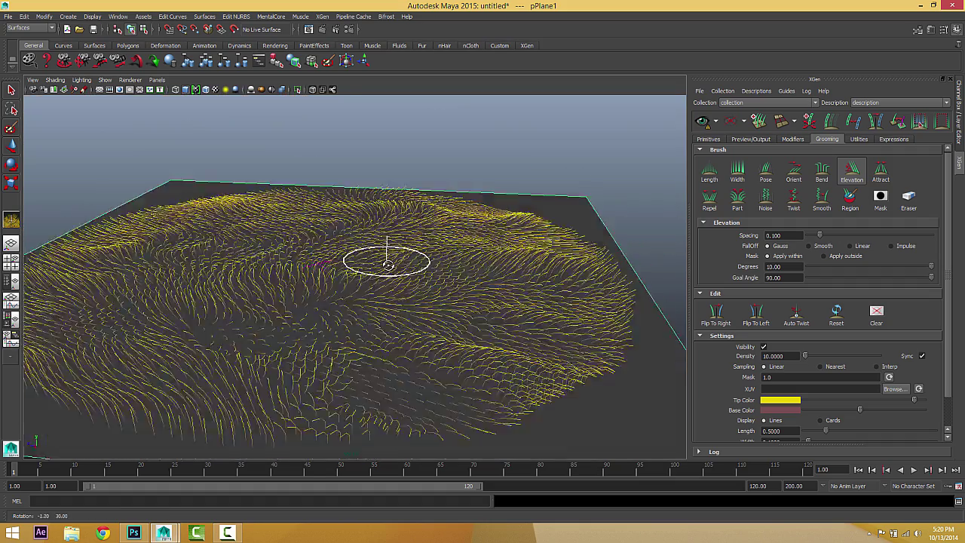
{"action": "middle_click_drag", "start_coordinate": [388, 264], "coordinate": [400, 240], "text": "alt"}
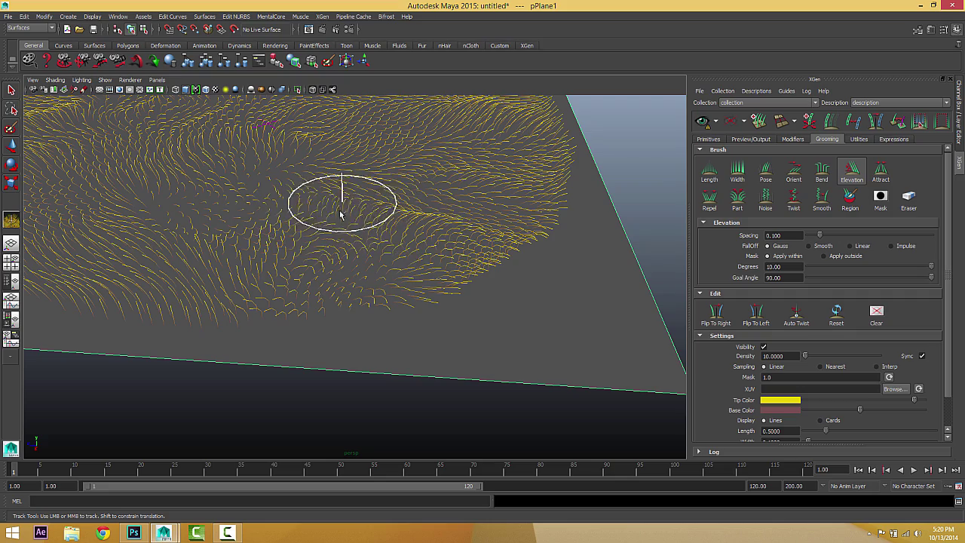
{"action": "left_click_drag", "start_coordinate": [383, 267], "coordinate": [371, 207], "text": "alt"}
{"action": "left_click_drag", "start_coordinate": [435, 252], "coordinate": [468, 260], "text": "alt"}
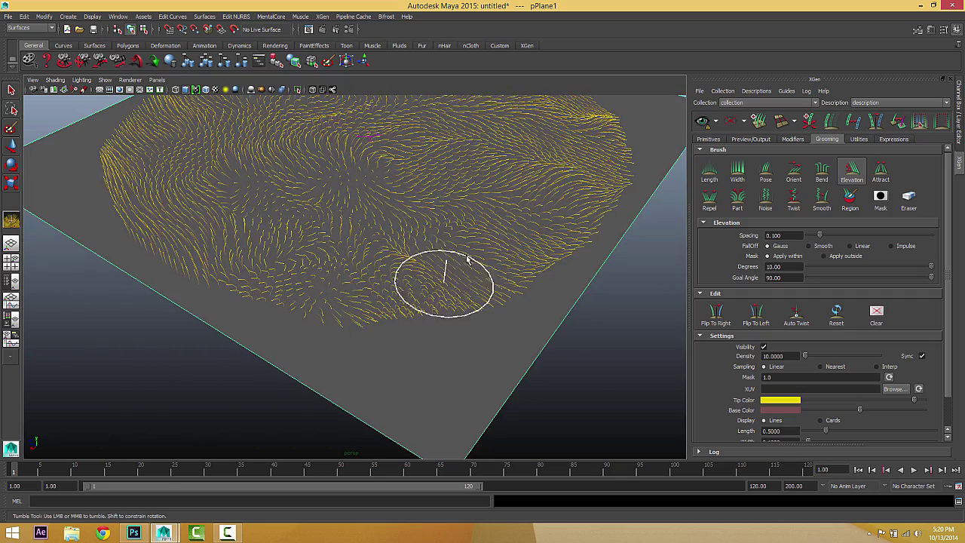
{"action": "mouse_move", "coordinate": [509, 224]}
{"action": "left_mouse_down", "text": "alt"}
{"action": "mouse_move", "coordinate": [528, 157]}
{"action": "mouse_move", "coordinate": [500, 213]}
{"action": "mouse_move", "coordinate": [339, 205]}
{"action": "mouse_move", "coordinate": [422, 249]}
{"action": "left_mouse_up", "text": "alt"}
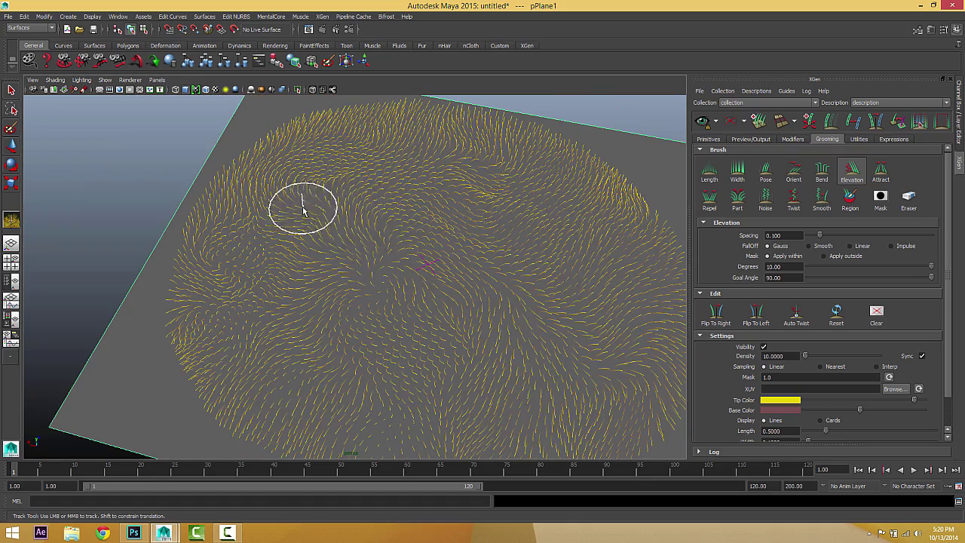
{"action": "mouse_move", "coordinate": [243, 252]}
{"action": "left_mouse_down", "text": "alt"}
{"action": "mouse_move", "coordinate": [291, 215]}
{"action": "mouse_move", "coordinate": [291, 170]}
{"action": "mouse_move", "coordinate": [463, 280]}
{"action": "mouse_move", "coordinate": [334, 279]}
{"action": "mouse_move", "coordinate": [377, 261]}
{"action": "left_mouse_up", "text": "alt"}
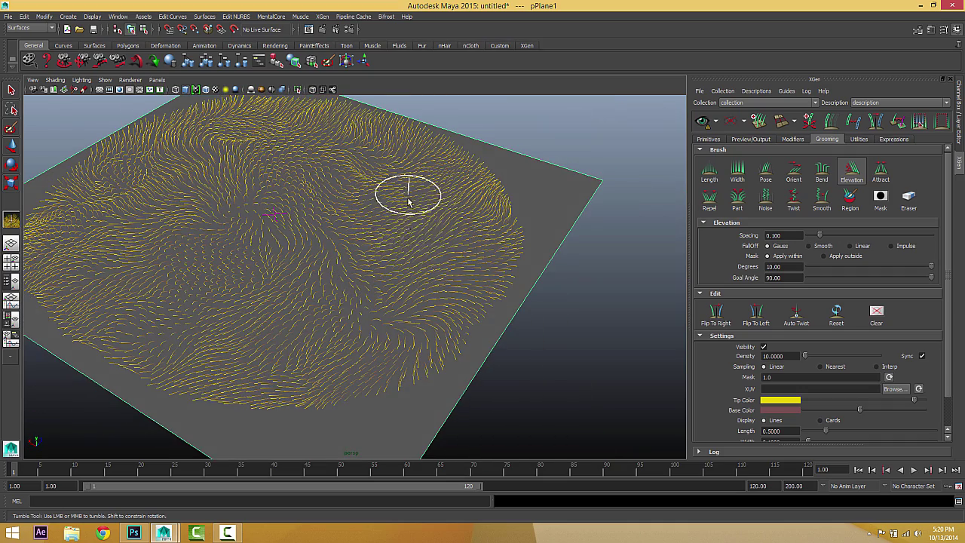
{"action": "left_click_drag", "start_coordinate": [437, 260], "coordinate": [390, 246], "text": "alt"}
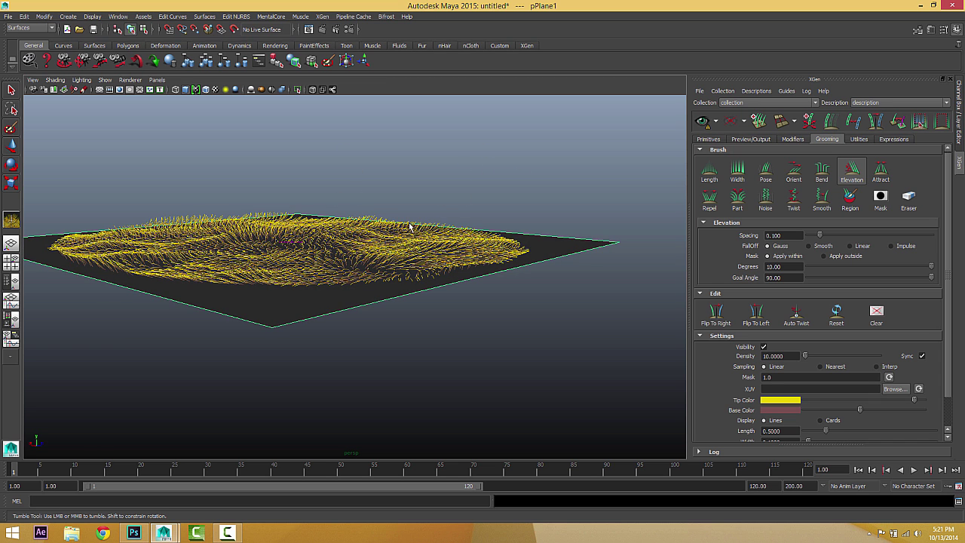
{"action": "left_click_drag", "start_coordinate": [590, 284], "coordinate": [395, 294], "text": "alt"}
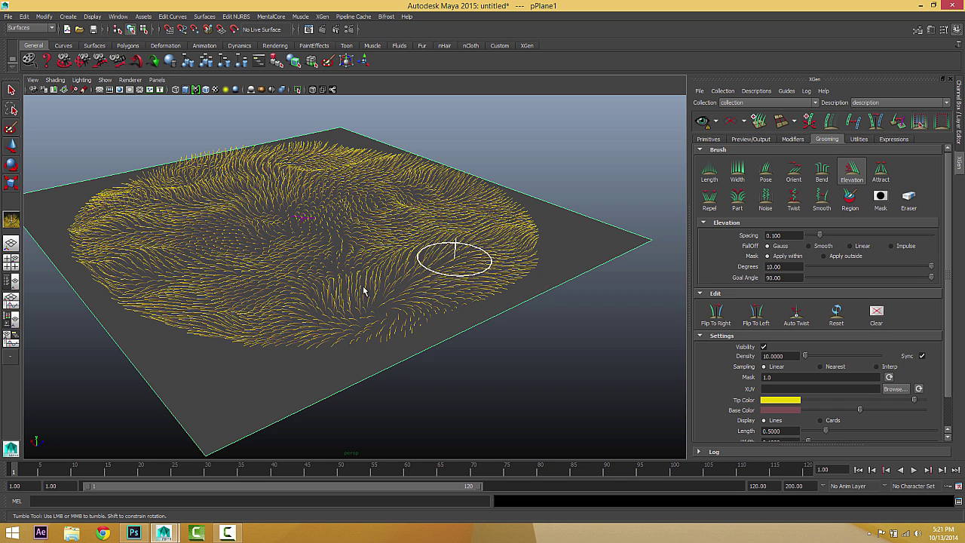
Examine the elevated fur close up at a low angle and from above for areas still lying too flat
{"action": "left_click_drag", "start_coordinate": [403, 257], "coordinate": [402, 241], "text": "alt"}
{"action": "right_click_drag", "start_coordinate": [437, 249], "coordinate": [506, 254], "text": "alt"}
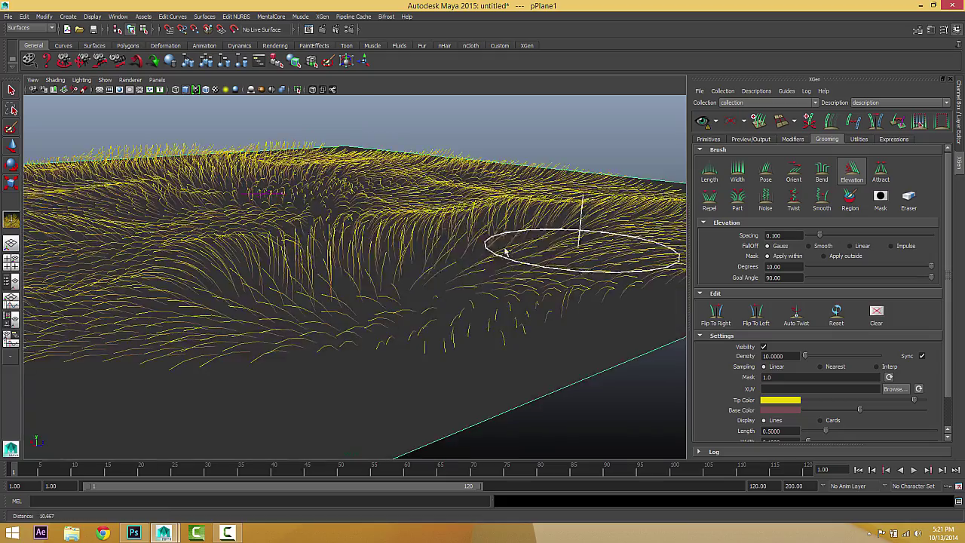
{"action": "left_click_drag", "start_coordinate": [442, 250], "coordinate": [488, 252], "text": "alt"}
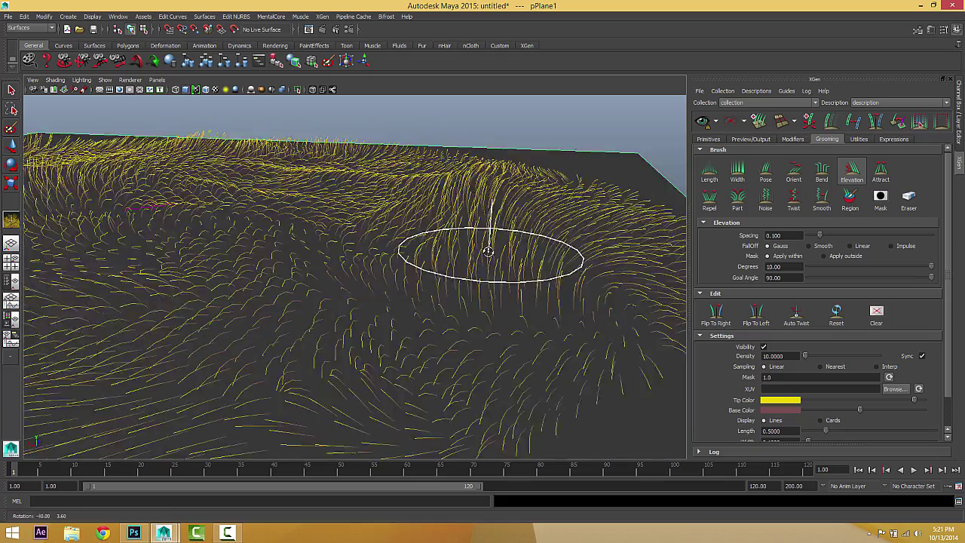
{"action": "right_click_drag", "start_coordinate": [489, 252], "coordinate": [462, 254], "text": "alt"}
{"action": "middle_click_drag", "start_coordinate": [426, 232], "coordinate": [592, 230], "text": "alt"}
{"action": "right_click_drag", "start_coordinate": [592, 230], "coordinate": [459, 269], "text": "alt"}
{"action": "left_click_drag", "start_coordinate": [459, 270], "coordinate": [477, 236], "text": "alt"}
{"action": "right_click_drag", "start_coordinate": [477, 237], "coordinate": [348, 273], "text": "alt"}
{"action": "left_click_drag", "start_coordinate": [396, 272], "coordinate": [448, 302], "text": "alt"}
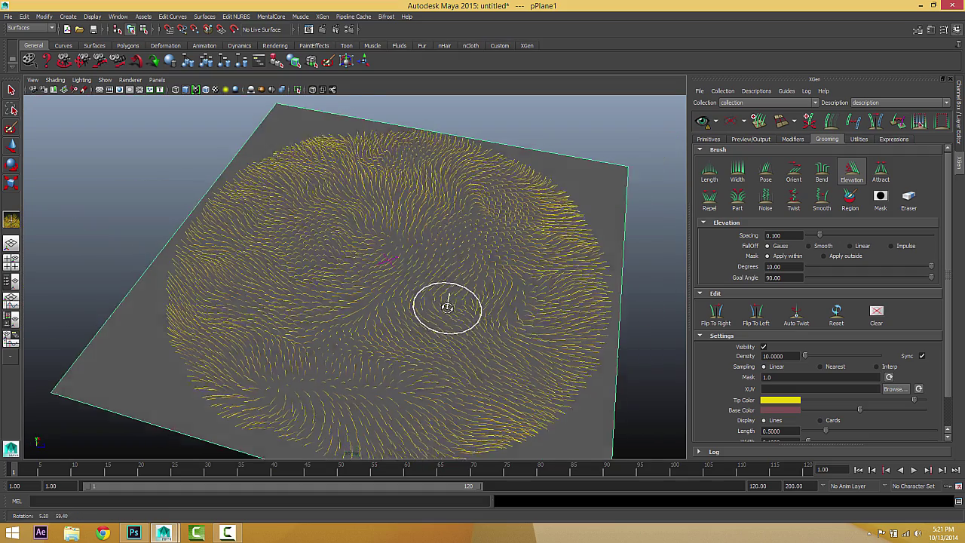
{"action": "middle_click_drag", "start_coordinate": [448, 302], "coordinate": [427, 231], "text": "alt"}
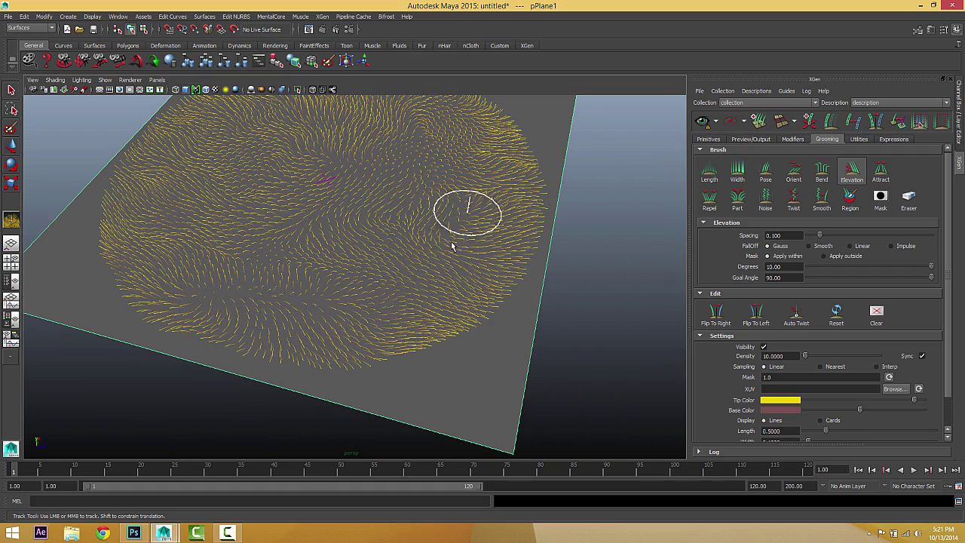
Lift more of the strands toward the edge of the fur patch with the Elevation brush
{"action": "mouse_move", "coordinate": [310, 336]}
{"action": "left_mouse_down"}
{"action": "mouse_move", "coordinate": [234, 261]}
{"action": "mouse_move", "coordinate": [215, 283]}
{"action": "mouse_move", "coordinate": [281, 229]}
{"action": "left_mouse_up"}
{"action": "left_click_drag", "start_coordinate": [420, 172], "coordinate": [408, 279], "text": "alt"}
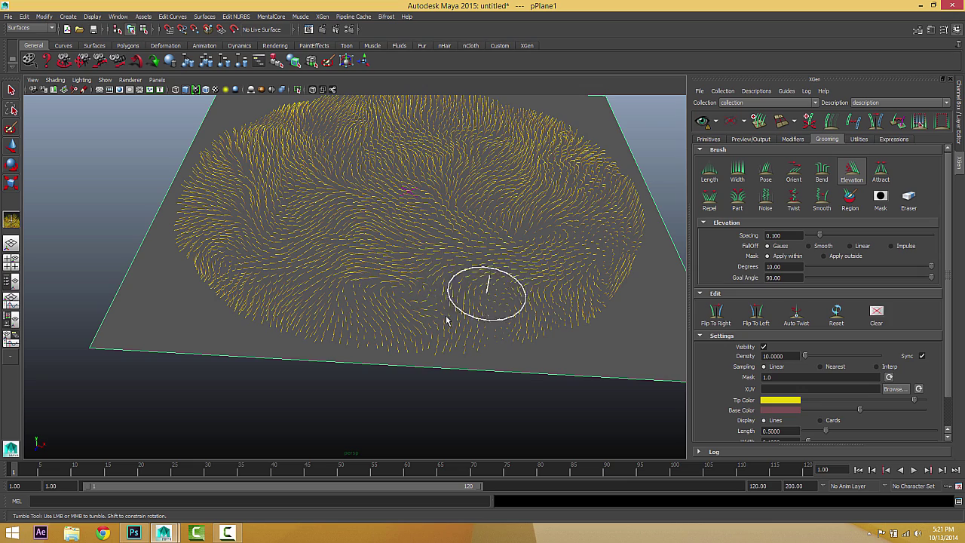
{"action": "mouse_move", "coordinate": [467, 324]}
{"action": "left_mouse_down", "text": "alt"}
{"action": "mouse_move", "coordinate": [469, 309]}
{"action": "mouse_move", "coordinate": [396, 235]}
{"action": "left_mouse_up", "text": "alt"}
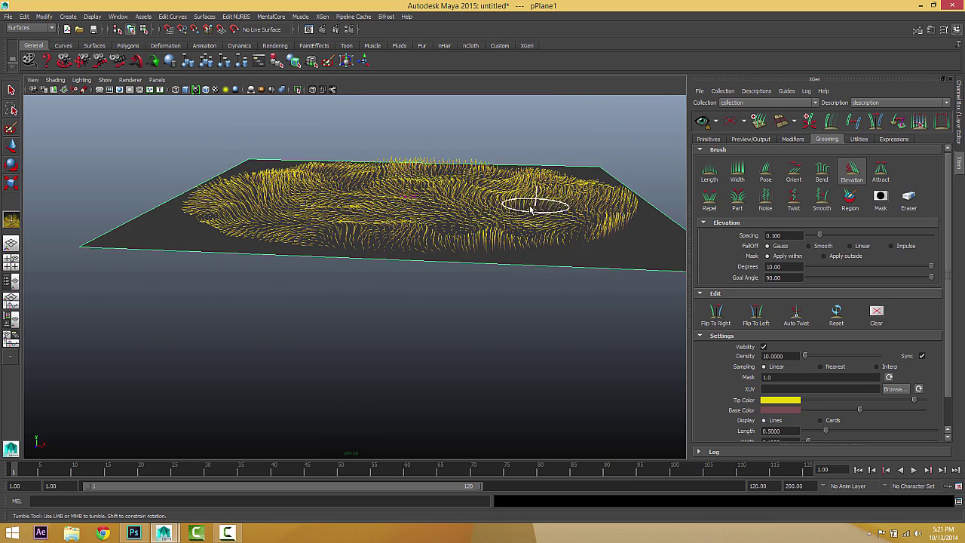
{"action": "mouse_move", "coordinate": [556, 220]}
{"action": "left_mouse_down", "text": "alt"}
{"action": "mouse_move", "coordinate": [582, 194]}
{"action": "mouse_move", "coordinate": [577, 166]}
{"action": "mouse_move", "coordinate": [450, 251]}
{"action": "mouse_move", "coordinate": [527, 222]}
{"action": "left_mouse_up", "text": "alt"}
Raise the strands that poke through the underside of the plane with the Elevation brush
{"action": "mouse_move", "coordinate": [431, 211]}
{"action": "left_mouse_down", "text": "alt"}
{"action": "mouse_move", "coordinate": [421, 168]}
{"action": "mouse_move", "coordinate": [395, 139]}
{"action": "left_mouse_up", "text": "alt"}
{"action": "middle_click_drag", "start_coordinate": [387, 209], "coordinate": [446, 299], "text": "alt"}
{"action": "left_click_drag", "start_coordinate": [420, 265], "coordinate": [389, 181], "text": "alt"}
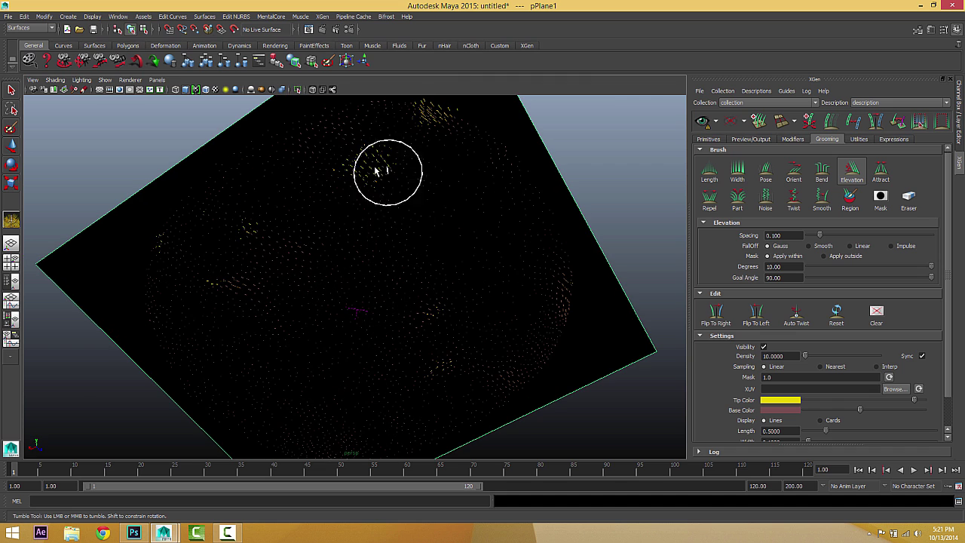
{"action": "middle_click_drag", "start_coordinate": [455, 133], "coordinate": [440, 210], "text": "alt"}
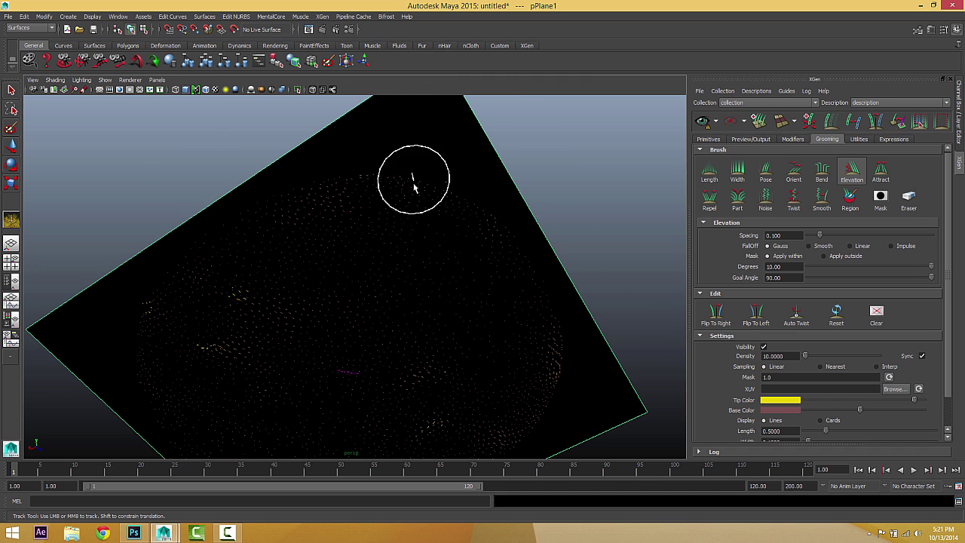
{"action": "middle_click_drag", "start_coordinate": [419, 289], "coordinate": [500, 201], "text": "alt"}
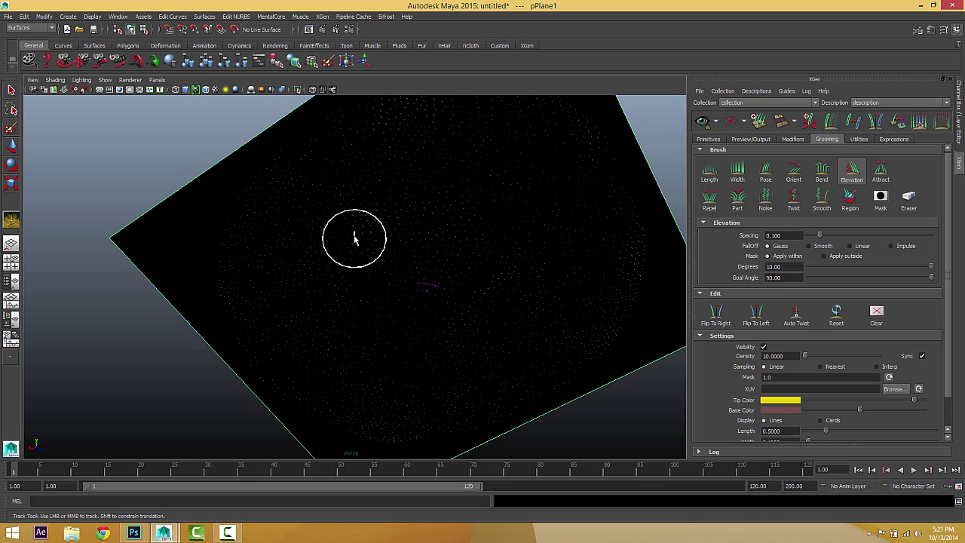
{"action": "left_click_drag", "start_coordinate": [442, 427], "coordinate": [635, 279], "text": "alt"}
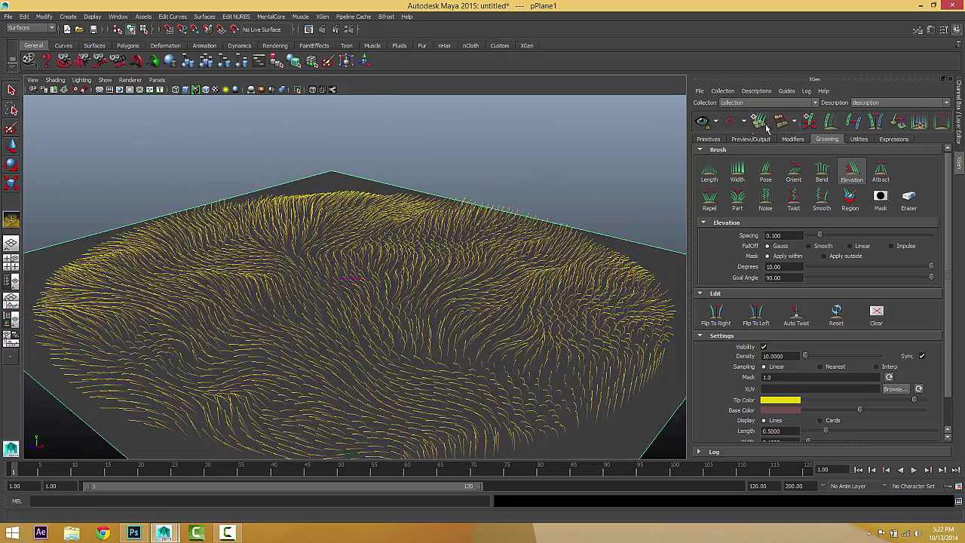
Update the XGen preview and look over the generated fur on the plane
{"action": "left_click", "coordinate": [702, 127]}
{"action": "scroll", "coordinate": [490, 234], "scroll_direction": "down", "scroll_amount": 3}
{"action": "left_click_drag", "start_coordinate": [486, 230], "coordinate": [434, 268], "text": "alt"}
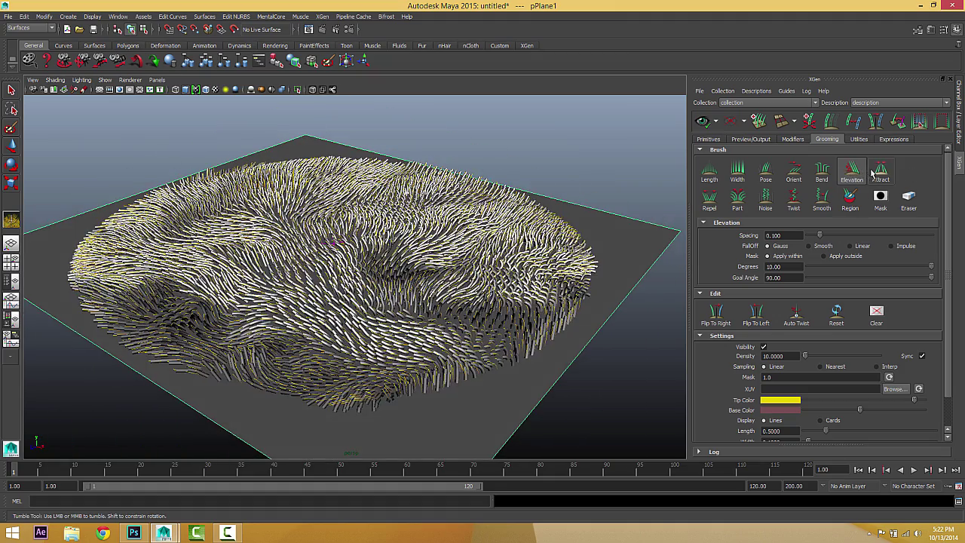
Select the Attract brush and clear the XGen preview so only the groomed strands are displayed
{"action": "left_click", "coordinate": [880, 174]}
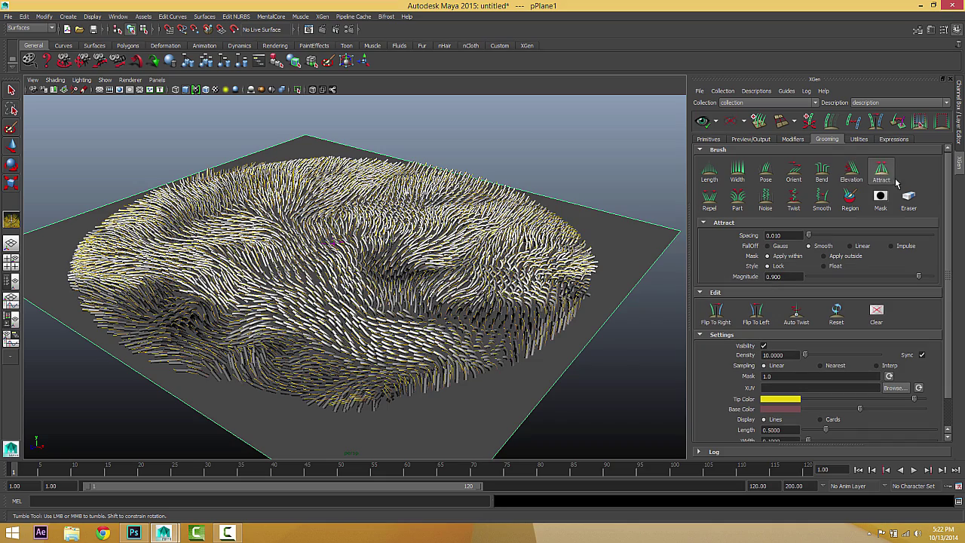
{"action": "scroll", "coordinate": [614, 122], "scroll_direction": "down", "scroll_amount": 2}
{"action": "left_click_drag", "start_coordinate": [614, 122], "coordinate": [634, 115], "text": "alt"}
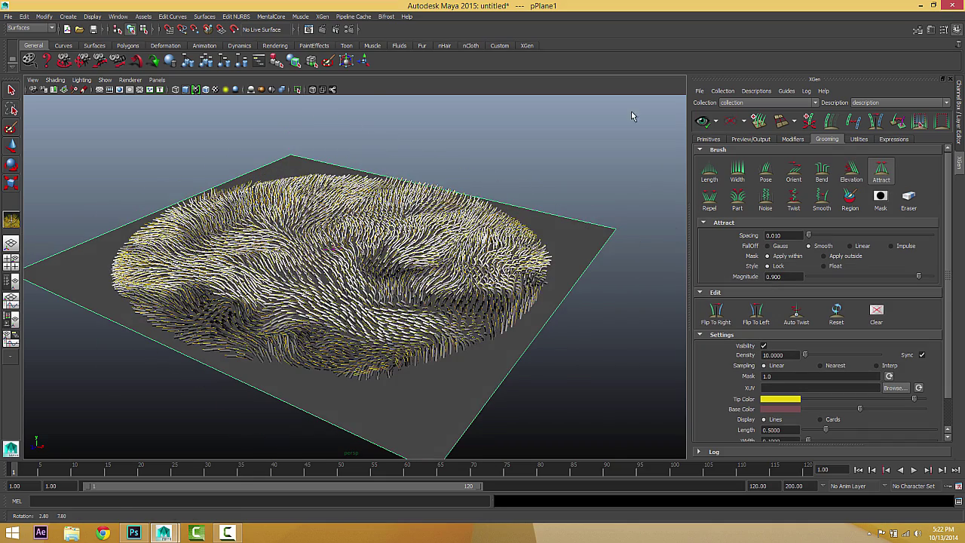
{"action": "left_click", "coordinate": [729, 123]}
{"action": "left_click_drag", "start_coordinate": [458, 260], "coordinate": [456, 278], "text": "alt"}
{"action": "scroll", "coordinate": [438, 258], "scroll_direction": "up", "scroll_amount": 4}
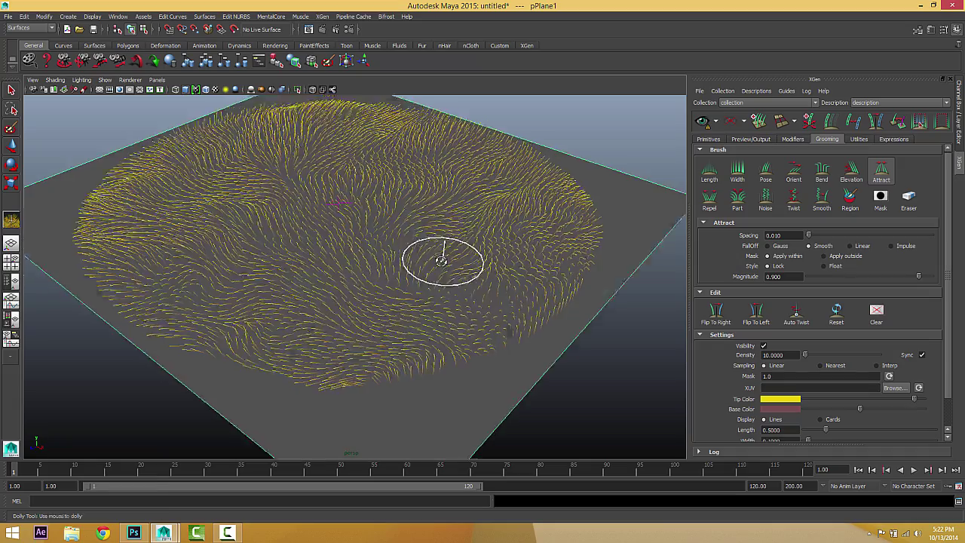
{"action": "middle_click_drag", "start_coordinate": [430, 258], "coordinate": [438, 278], "text": "alt"}
{"action": "scroll", "coordinate": [442, 267], "scroll_direction": "up", "scroll_amount": 3}
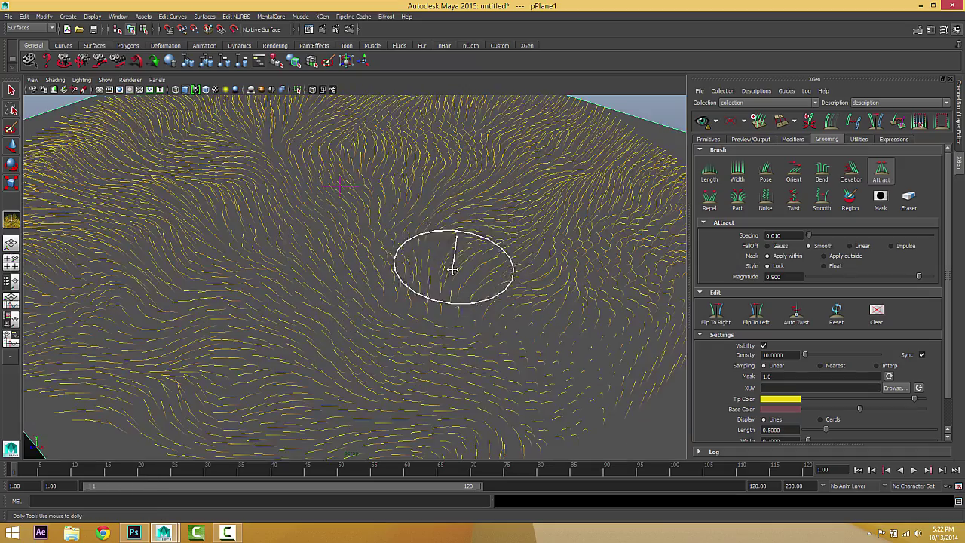
Gather strands into separate tufts around the middle of the fur patch with the Attract brush in Lock style
{"action": "scroll", "coordinate": [456, 265], "scroll_direction": "down", "scroll_amount": 3}
{"action": "mouse_move", "coordinate": [464, 260]}
{"action": "left_mouse_down", "text": "alt"}
{"action": "mouse_move", "coordinate": [427, 243]}
{"action": "mouse_move", "coordinate": [430, 267]}
{"action": "mouse_move", "coordinate": [526, 290]}
{"action": "left_mouse_up", "text": "alt"}
{"action": "left_click_drag", "start_coordinate": [433, 284], "coordinate": [430, 281]}
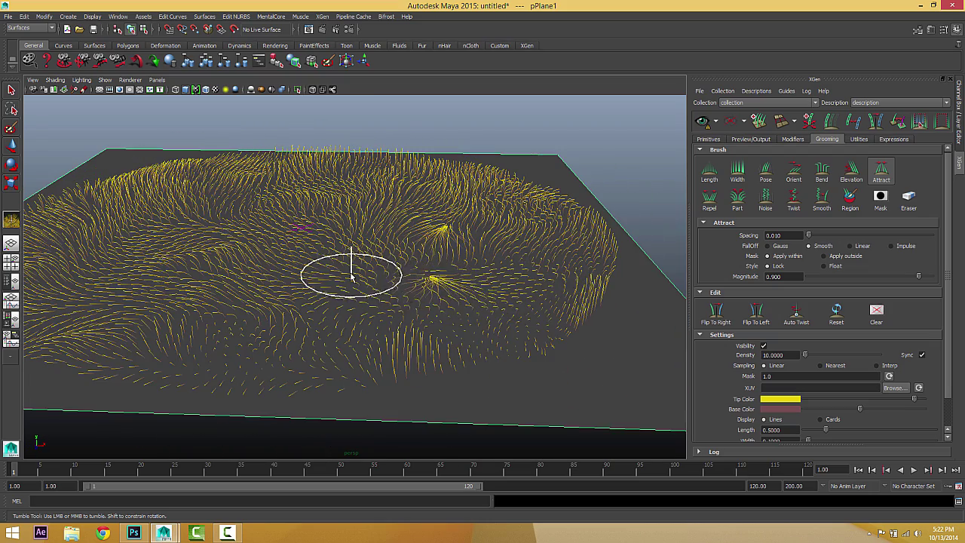
{"action": "middle_click_drag", "start_coordinate": [358, 278], "coordinate": [414, 279], "text": "alt"}
{"action": "mouse_move", "coordinate": [387, 270]}
{"action": "left_mouse_down", "text": "alt"}
{"action": "mouse_move", "coordinate": [397, 288]}
{"action": "mouse_move", "coordinate": [384, 286]}
{"action": "left_mouse_up", "text": "alt"}
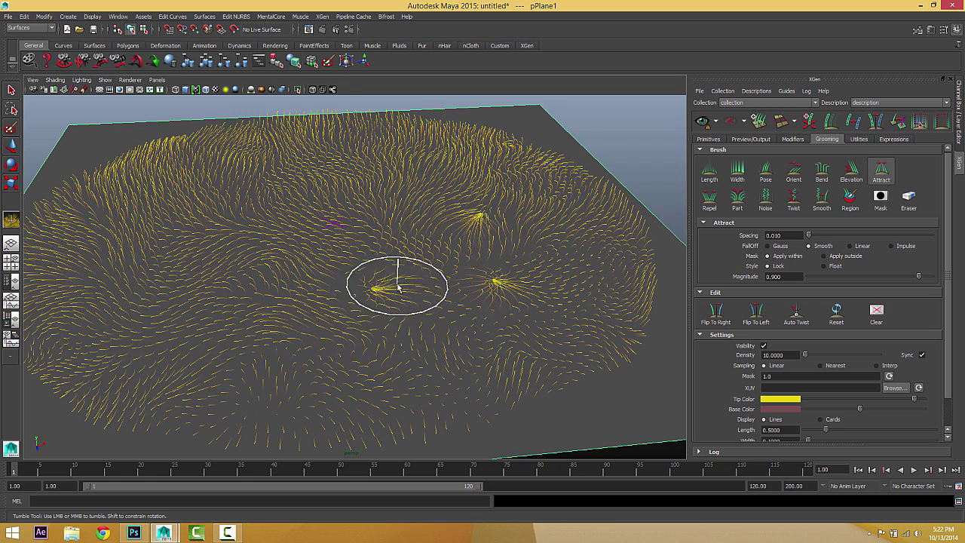
{"action": "middle_click_drag", "start_coordinate": [320, 302], "coordinate": [393, 303], "text": "alt"}
{"action": "left_click_drag", "start_coordinate": [365, 296], "coordinate": [362, 294]}
{"action": "left_click_drag", "start_coordinate": [362, 228], "coordinate": [365, 226]}
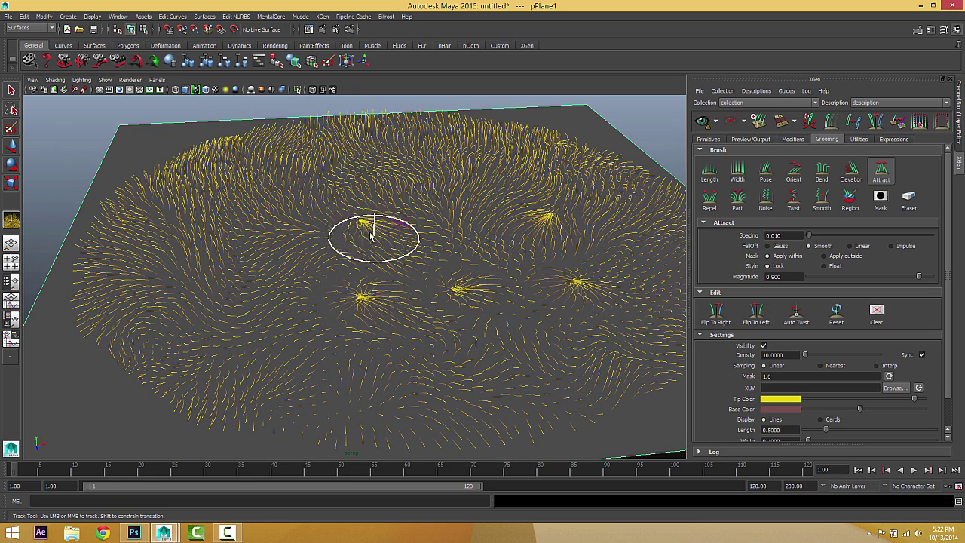
{"action": "left_click_drag", "start_coordinate": [424, 181], "coordinate": [427, 178]}
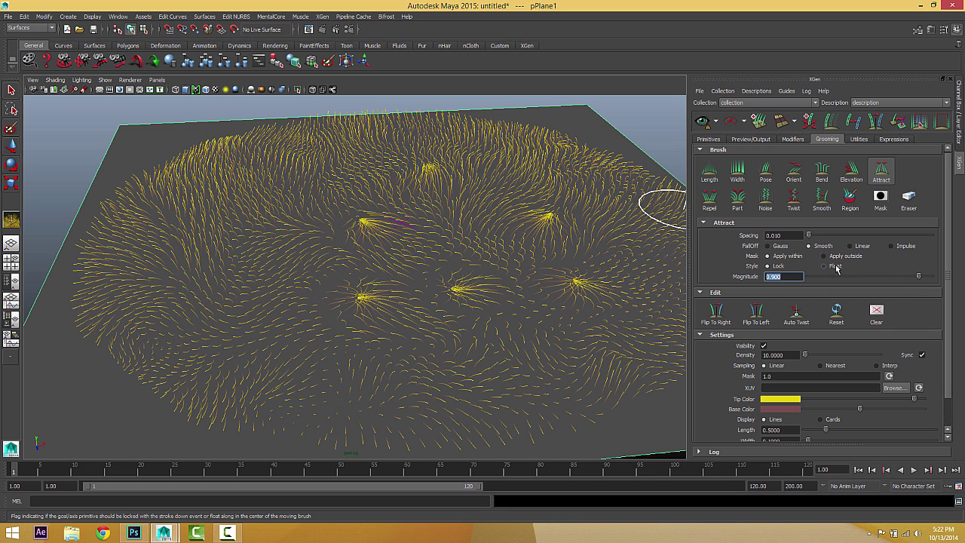
Switch the Attract style to Float and brush two short strokes that pull strands together beside the existing tufts
{"action": "left_click", "coordinate": [829, 266]}
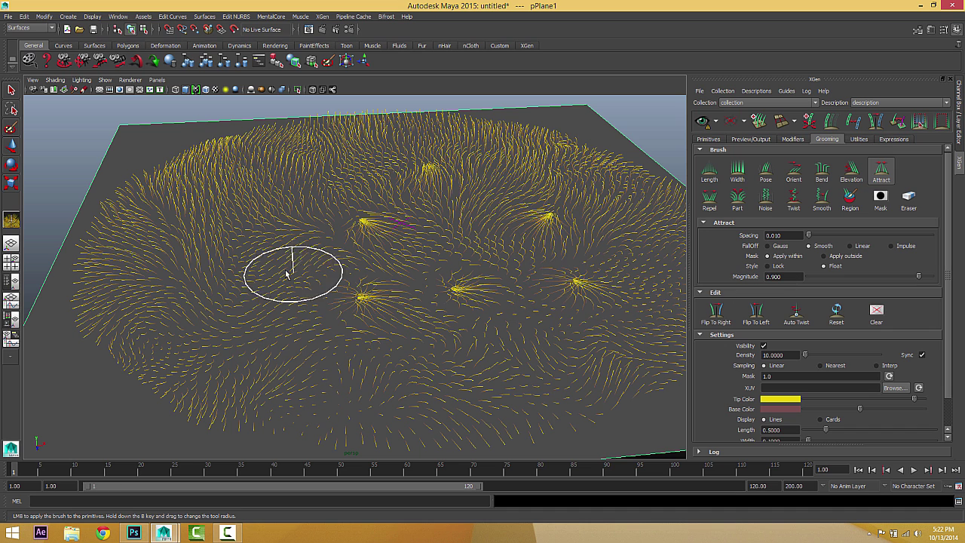
{"action": "left_click_drag", "start_coordinate": [304, 293], "coordinate": [315, 292]}
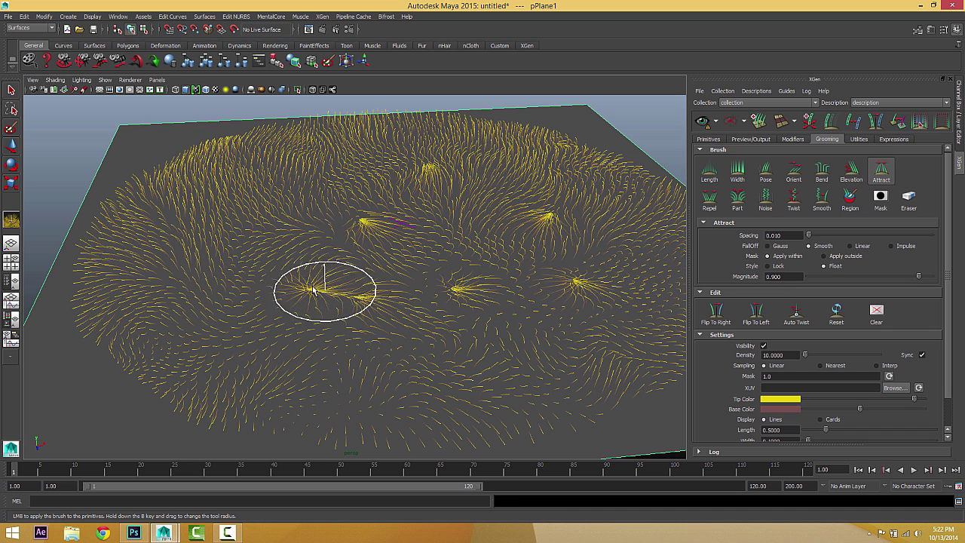
{"action": "left_click_drag", "start_coordinate": [267, 220], "coordinate": [274, 222]}
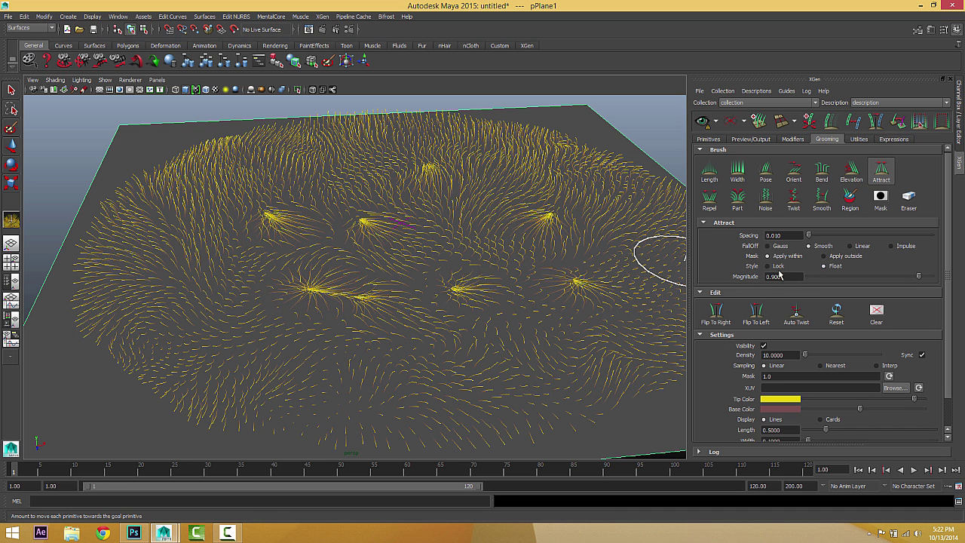
Set the Attract style back to Lock and pull strands into more tufts around the side and far part of the patch
{"action": "left_click", "coordinate": [768, 266]}
{"action": "left_click_drag", "start_coordinate": [206, 308], "coordinate": [200, 303]}
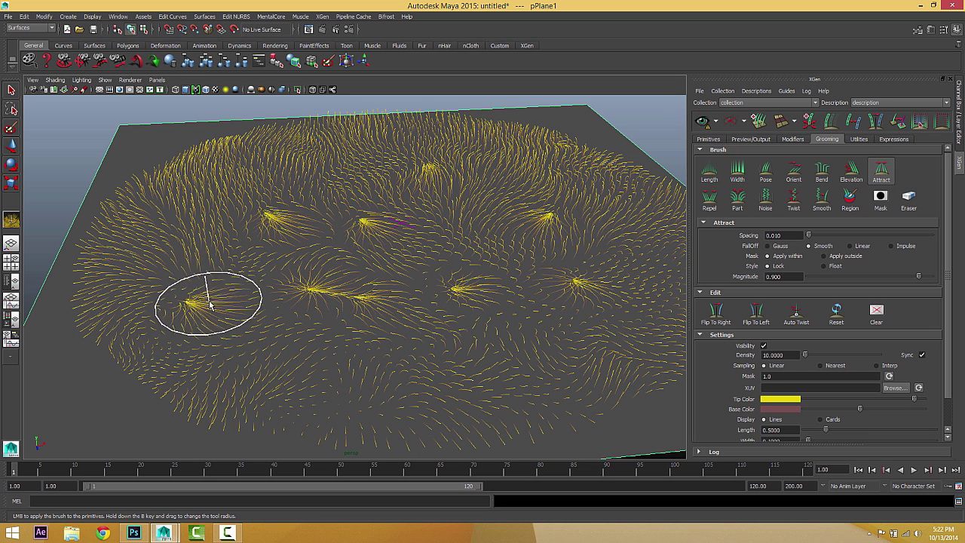
{"action": "left_click_drag", "start_coordinate": [204, 182], "coordinate": [209, 178]}
{"action": "left_click_drag", "start_coordinate": [296, 161], "coordinate": [301, 158]}
{"action": "left_click_drag", "start_coordinate": [402, 173], "coordinate": [343, 180]}
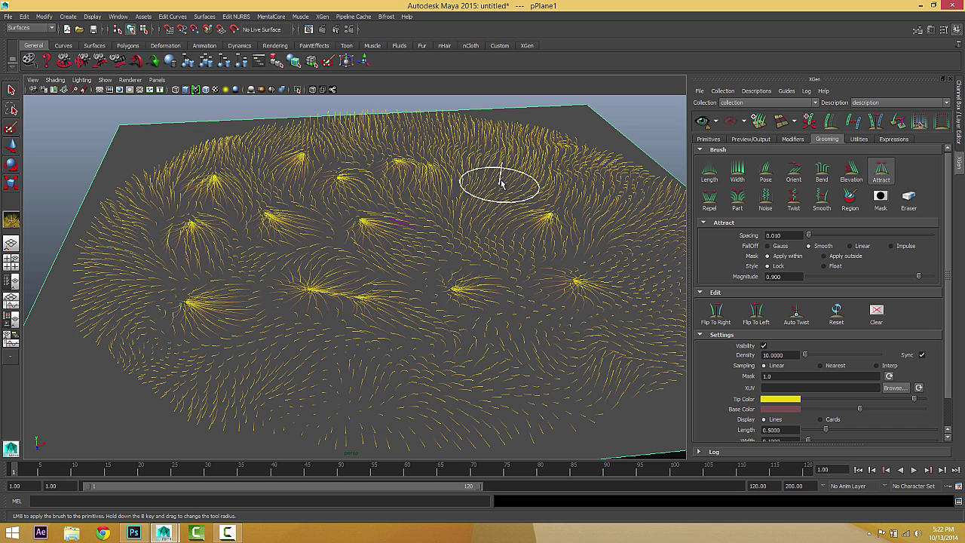
Fill the remaining gaps toward the near edge and opposite side of the patch with more locked Attract tufts
{"action": "left_click_drag", "start_coordinate": [488, 187], "coordinate": [482, 190]}
{"action": "left_click_drag", "start_coordinate": [453, 226], "coordinate": [450, 231]}
{"action": "left_click_drag", "start_coordinate": [462, 360], "coordinate": [457, 367]}
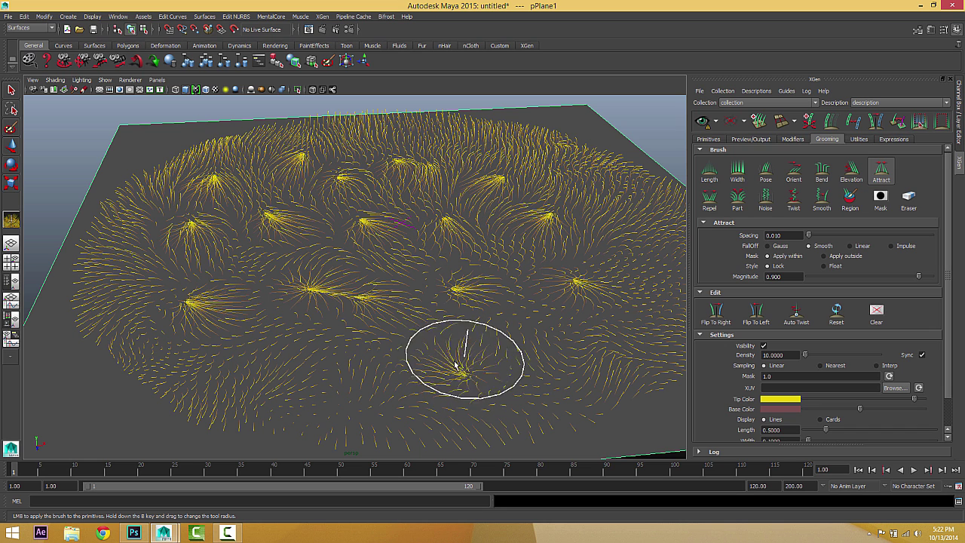
{"action": "left_click", "coordinate": [336, 368]}
{"action": "left_click", "coordinate": [543, 373]}
{"action": "left_click", "coordinate": [624, 238]}
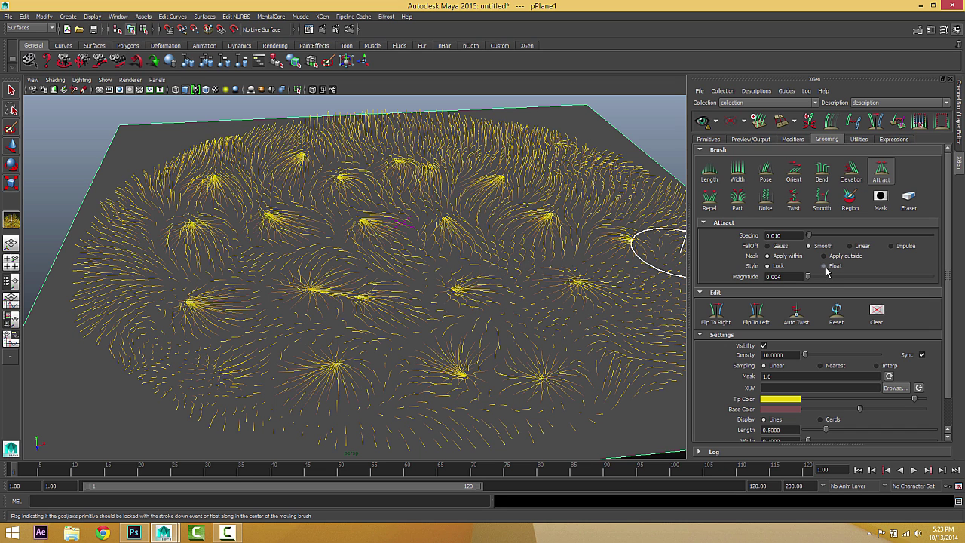
Set the Attract style to Float with a magnitude of 0.049 and brush weakly over the strands near the centre
{"action": "left_click", "coordinate": [824, 266]}
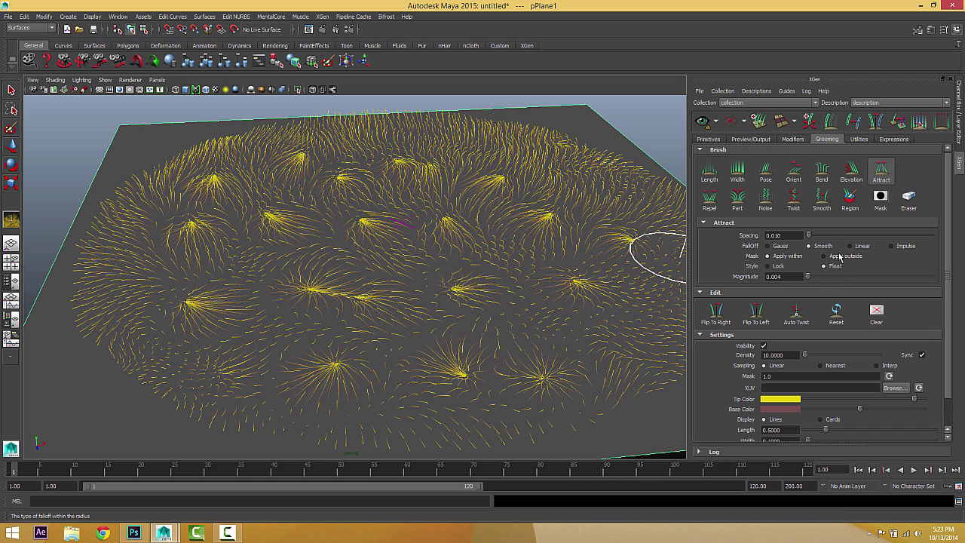
{"action": "left_click_drag", "start_coordinate": [815, 277], "coordinate": [811, 279]}
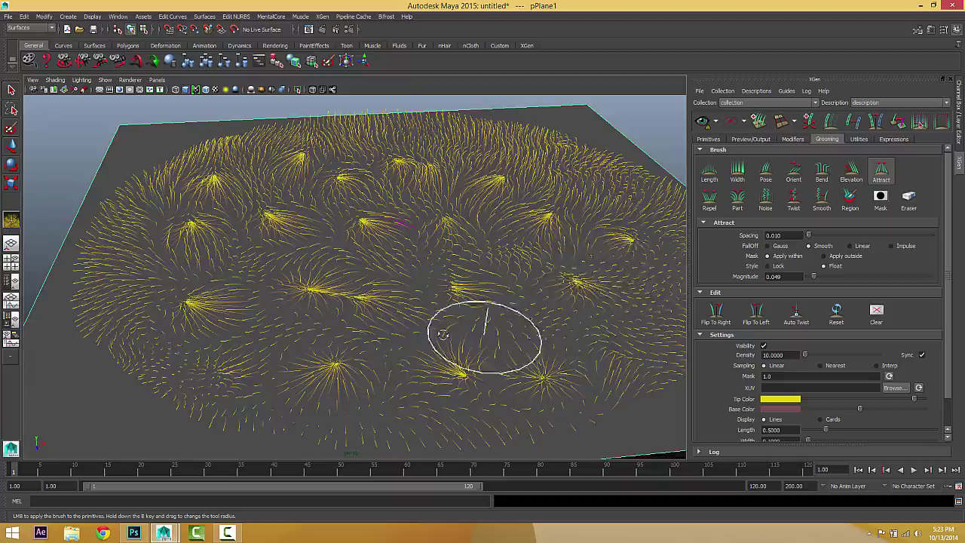
{"action": "mouse_move", "coordinate": [485, 324]}
{"action": "left_mouse_down", "text": "alt"}
{"action": "mouse_move", "coordinate": [446, 315]}
{"action": "mouse_move", "coordinate": [556, 313]}
{"action": "mouse_move", "coordinate": [574, 334]}
{"action": "mouse_move", "coordinate": [326, 322]}
{"action": "mouse_move", "coordinate": [366, 318]}
{"action": "mouse_move", "coordinate": [355, 312]}
{"action": "left_mouse_up", "text": "alt"}
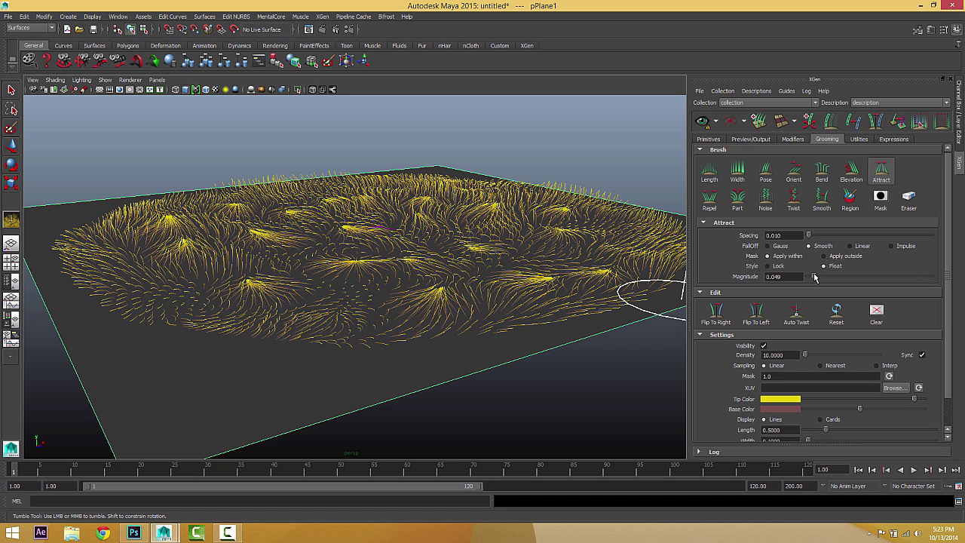
Set the Attract magnitude to 1.000 and pull strands into tufts near the patch edge and along a short stroke
{"action": "left_click", "coordinate": [341, 309]}
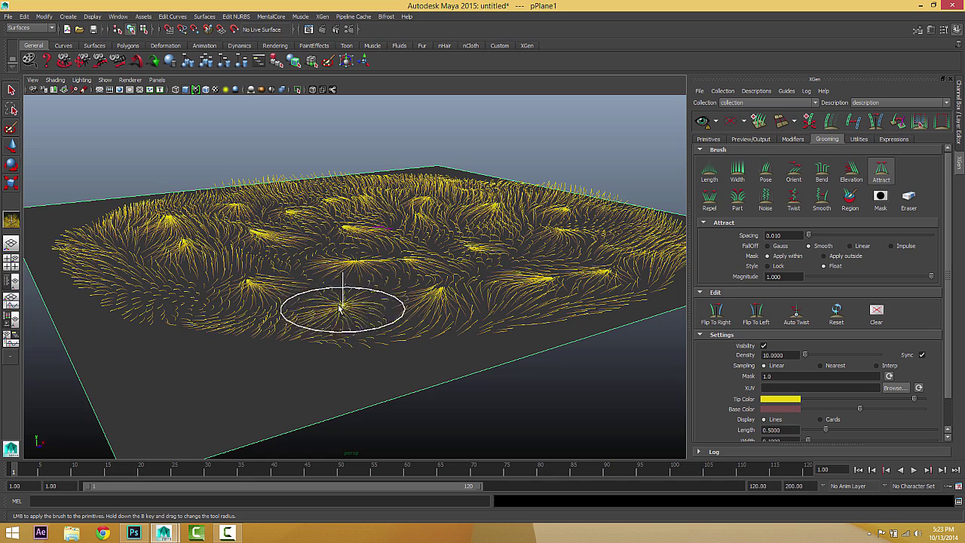
{"action": "left_click", "coordinate": [101, 262]}
{"action": "left_click", "coordinate": [102, 234]}
{"action": "left_click", "coordinate": [230, 240]}
{"action": "left_click_drag", "start_coordinate": [231, 240], "coordinate": [279, 218]}
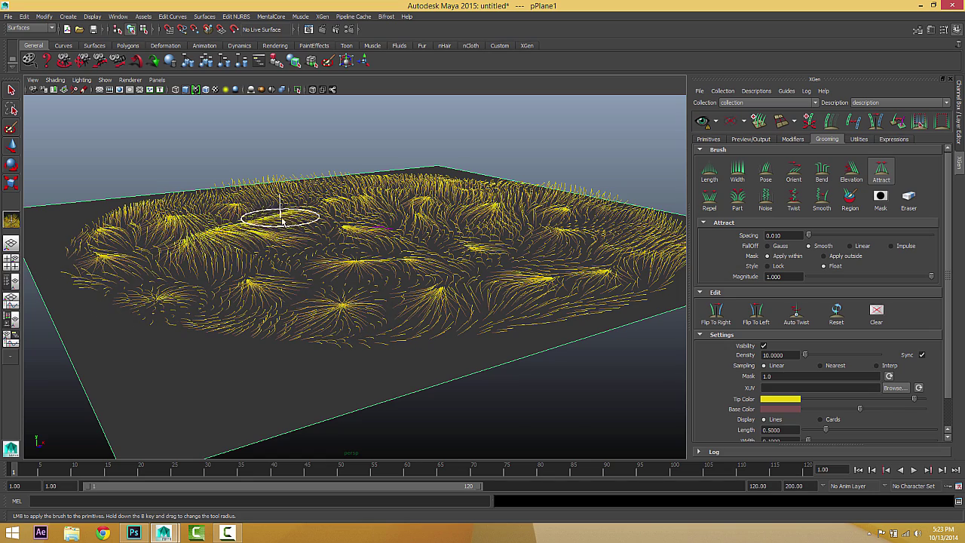
Brush one long floating Attract stroke across the middle of the patch to draw the strands into a ridge
{"action": "left_click_drag", "start_coordinate": [410, 274], "coordinate": [360, 297], "text": "alt"}
{"action": "right_click_drag", "start_coordinate": [360, 297], "coordinate": [351, 297], "text": "alt"}
{"action": "left_click_drag", "start_coordinate": [308, 302], "coordinate": [523, 282]}
{"action": "mouse_move", "coordinate": [559, 335]}
{"action": "left_mouse_down", "text": "alt"}
{"action": "mouse_move", "coordinate": [611, 322]}
{"action": "mouse_move", "coordinate": [608, 334]}
{"action": "left_mouse_up", "text": "alt"}
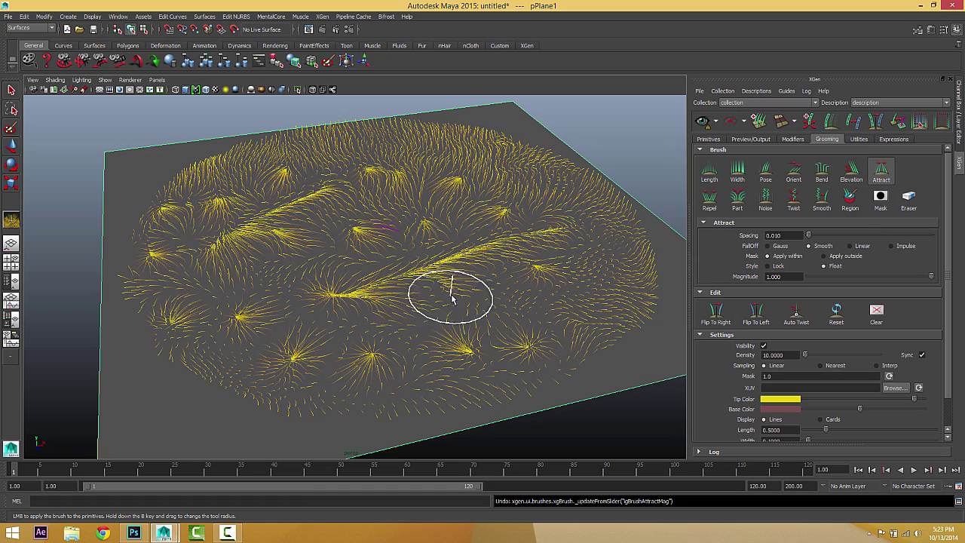
Update the XGen preview and inspect the generated fur shaped by the Attract strokes
{"action": "left_click_drag", "start_coordinate": [452, 287], "coordinate": [664, 226], "text": "alt"}
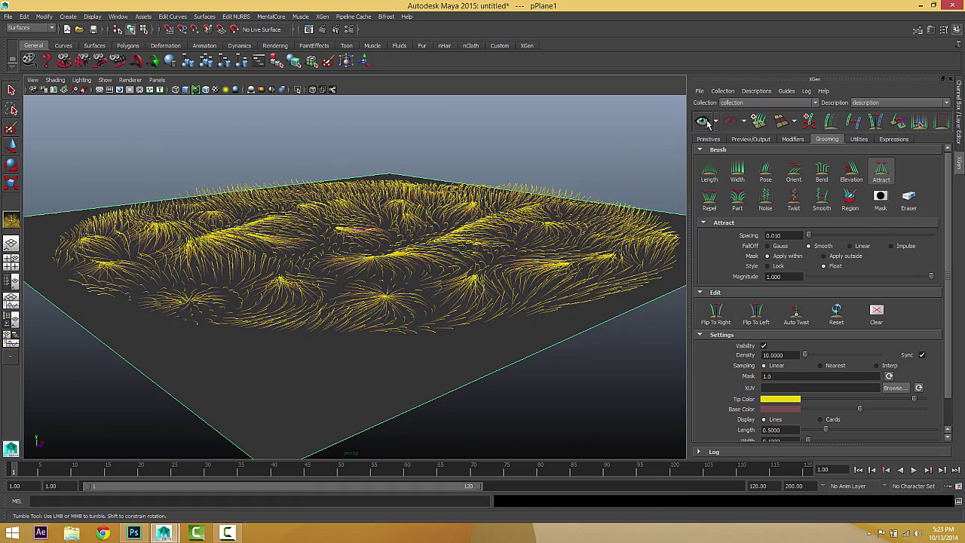
{"action": "left_click", "coordinate": [707, 123]}
{"action": "left_click_drag", "start_coordinate": [377, 267], "coordinate": [528, 294], "text": "alt"}
{"action": "left_click_drag", "start_coordinate": [792, 355], "coordinate": [714, 370]}
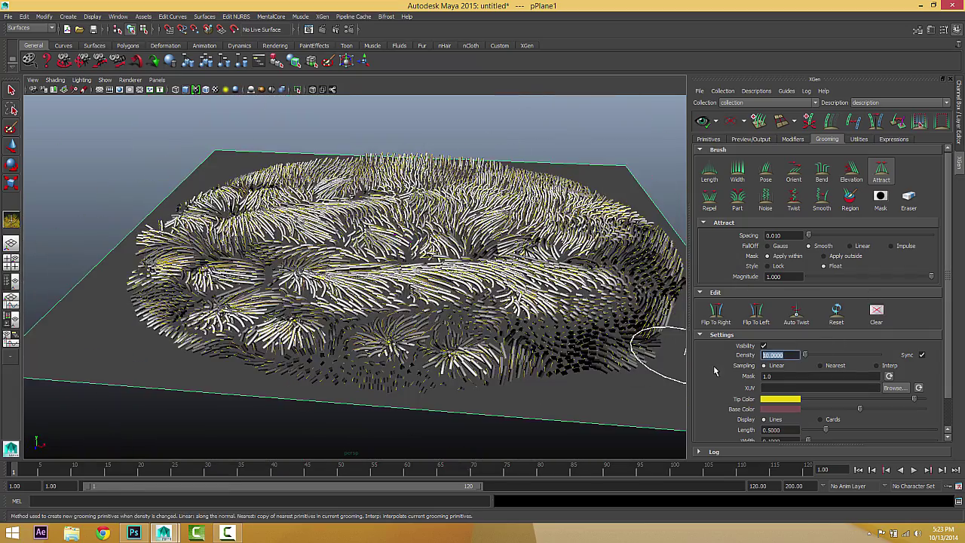
Reset the grooming so all strands stand straight again and refresh the XGen preview
{"action": "left_click", "coordinate": [843, 318]}
{"action": "left_click_drag", "start_coordinate": [623, 347], "coordinate": [671, 355], "text": "alt"}
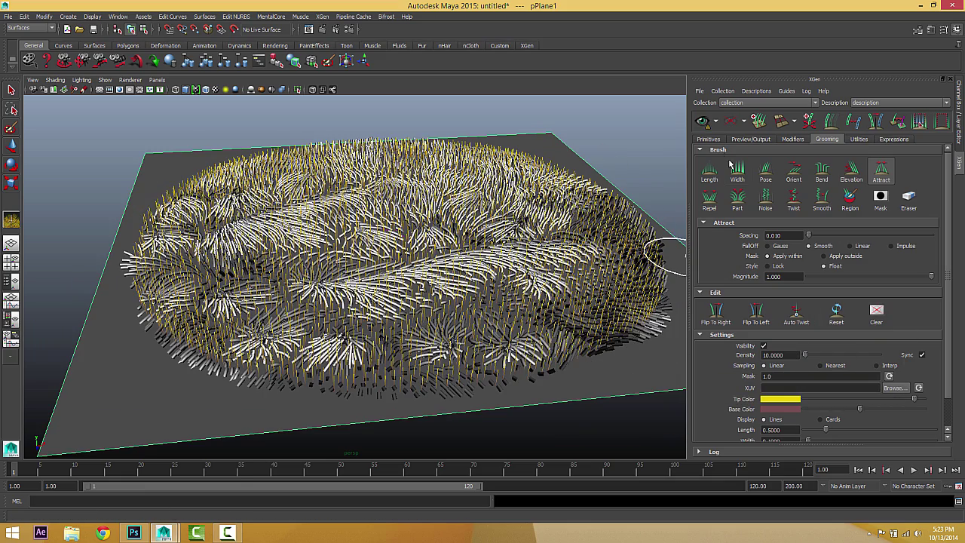
{"action": "left_click", "coordinate": [705, 125]}
{"action": "right_click_drag", "start_coordinate": [513, 280], "coordinate": [482, 282], "text": "alt"}
{"action": "left_click_drag", "start_coordinate": [434, 266], "coordinate": [474, 282], "text": "alt"}
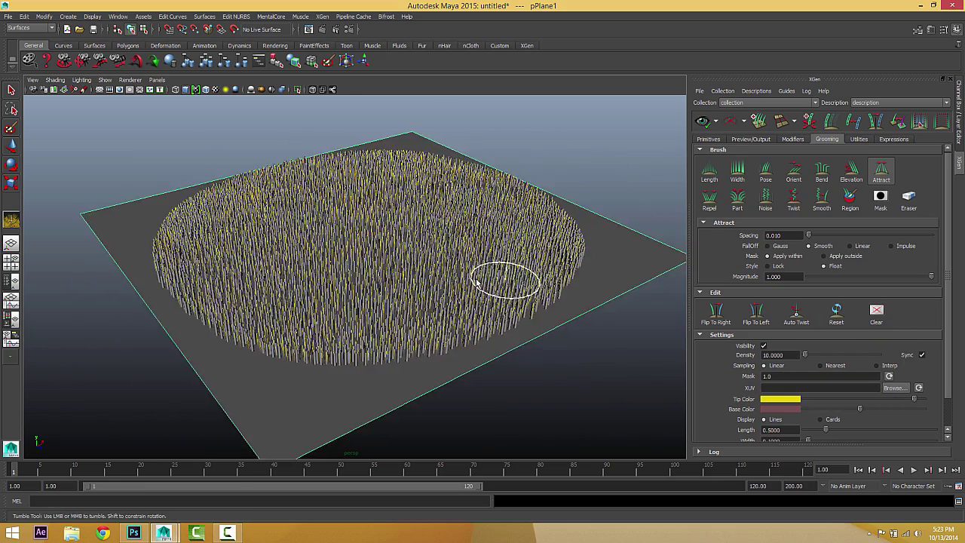
{"action": "right_click_drag", "start_coordinate": [475, 282], "coordinate": [547, 283], "text": "alt"}
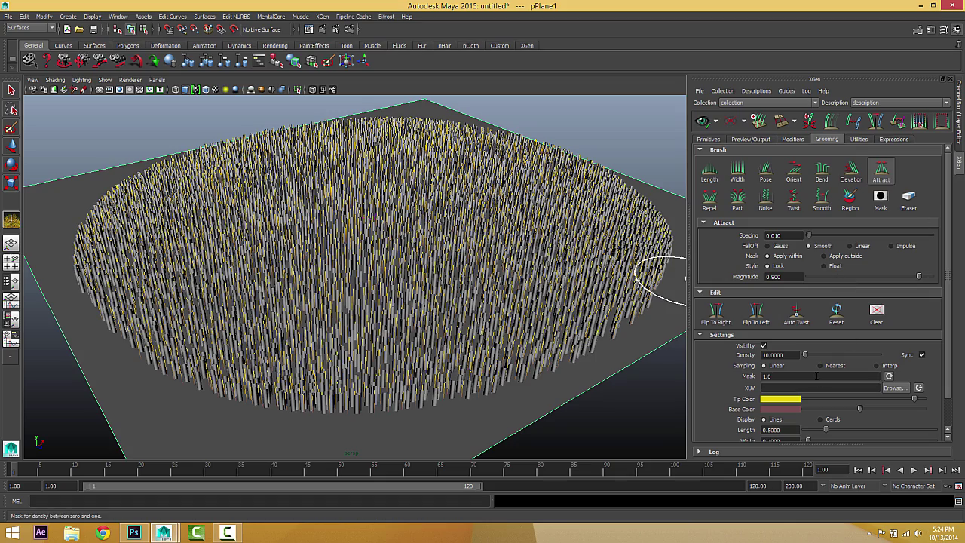
Select the Repel brush and clear the XGen preview so only the grooming strands are displayed
{"action": "left_click", "coordinate": [707, 203]}
{"action": "mouse_move", "coordinate": [532, 217]}
{"action": "left_mouse_down", "text": "alt"}
{"action": "mouse_move", "coordinate": [474, 214]}
{"action": "mouse_move", "coordinate": [352, 309]}
{"action": "left_mouse_up", "text": "alt"}
{"action": "left_click", "coordinate": [731, 123]}
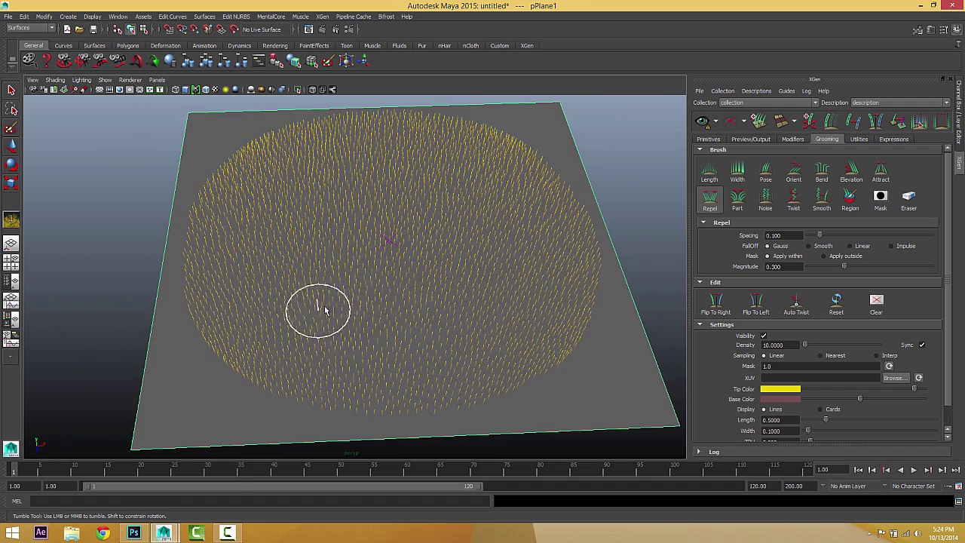
{"action": "scroll", "coordinate": [362, 291], "scroll_direction": "up", "scroll_amount": 5}
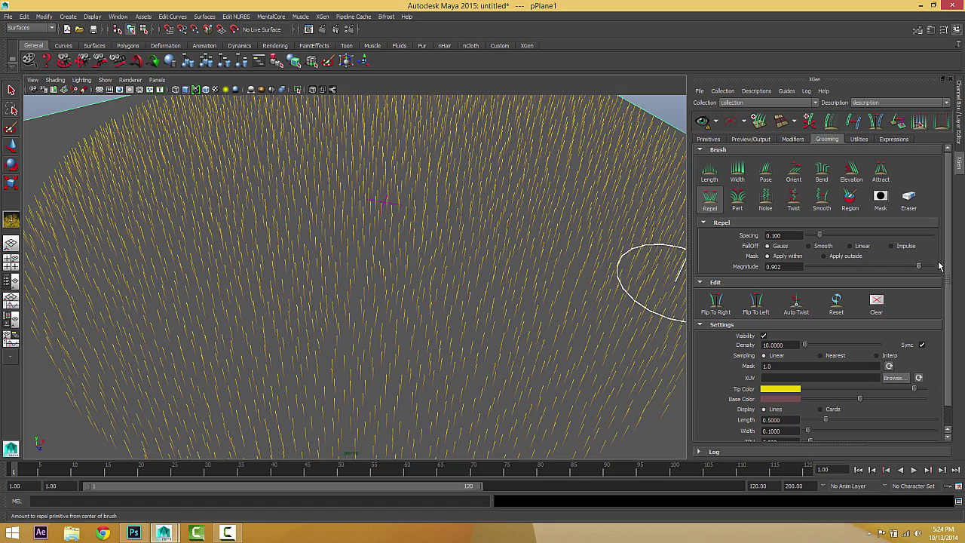
Set the Repel magnitude to 1.000 and push strands apart around the middle of the fur patch
{"action": "left_click_drag", "start_coordinate": [941, 266], "coordinate": [944, 266]}
{"action": "scroll", "coordinate": [443, 269], "scroll_direction": "down", "scroll_amount": 4}
{"action": "left_click_drag", "start_coordinate": [451, 265], "coordinate": [443, 269], "text": "alt"}
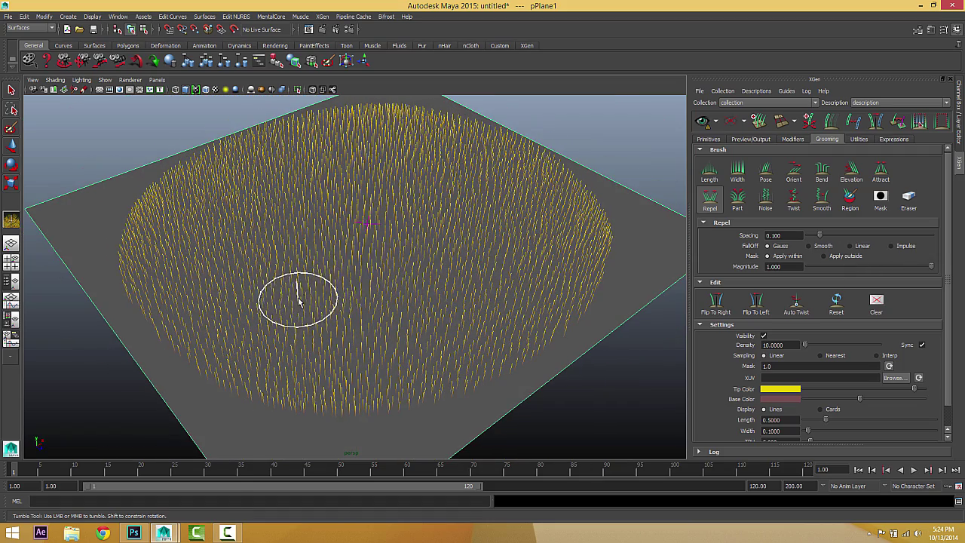
{"action": "mouse_move", "coordinate": [317, 283]}
{"action": "left_mouse_down"}
{"action": "mouse_move", "coordinate": [324, 270]}
{"action": "mouse_move", "coordinate": [390, 239]}
{"action": "mouse_move", "coordinate": [364, 257]}
{"action": "mouse_move", "coordinate": [415, 276]}
{"action": "mouse_move", "coordinate": [378, 285]}
{"action": "left_mouse_up"}
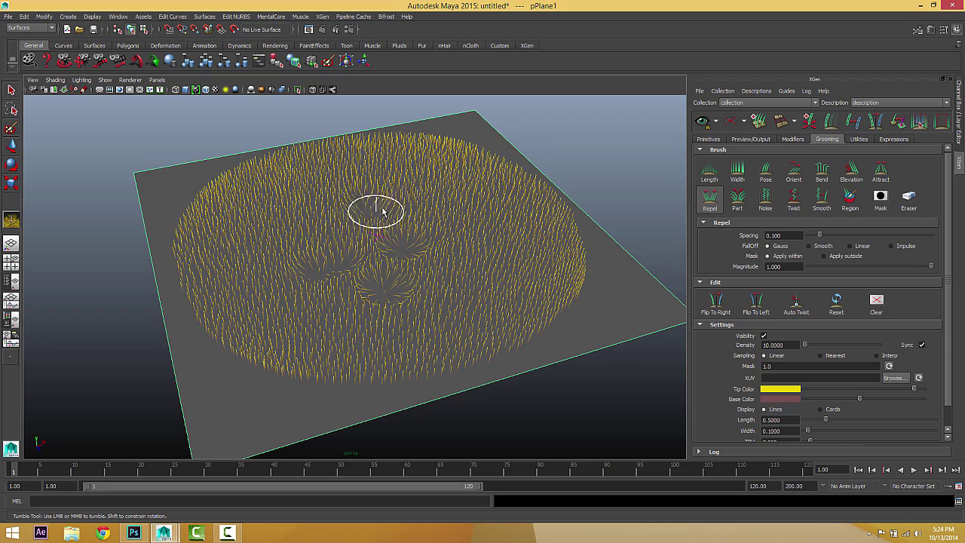
Open up more hollows between the strands across the patch with the Repel brush at full magnitude
{"action": "scroll", "coordinate": [380, 239], "scroll_direction": "up", "scroll_amount": 5}
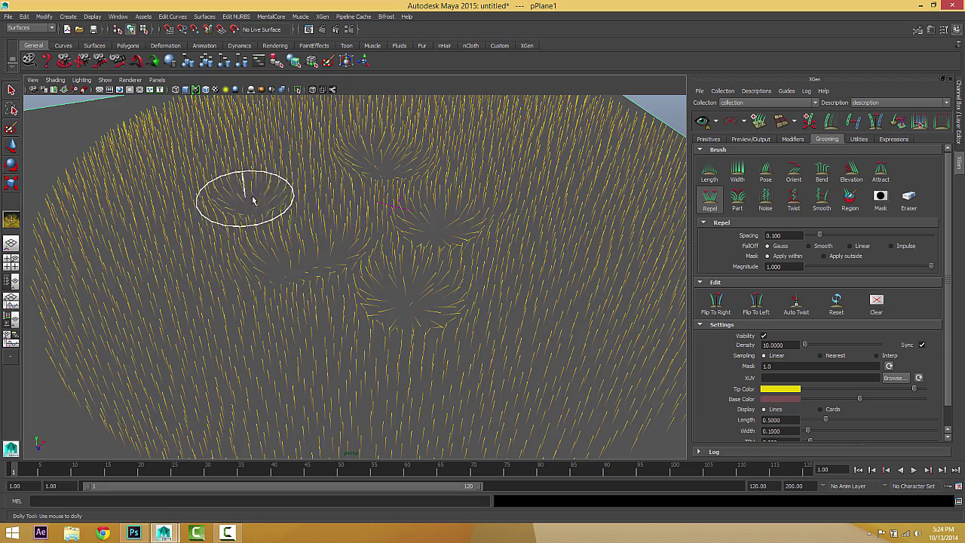
{"action": "middle_click_drag", "start_coordinate": [276, 225], "coordinate": [339, 312], "text": "alt"}
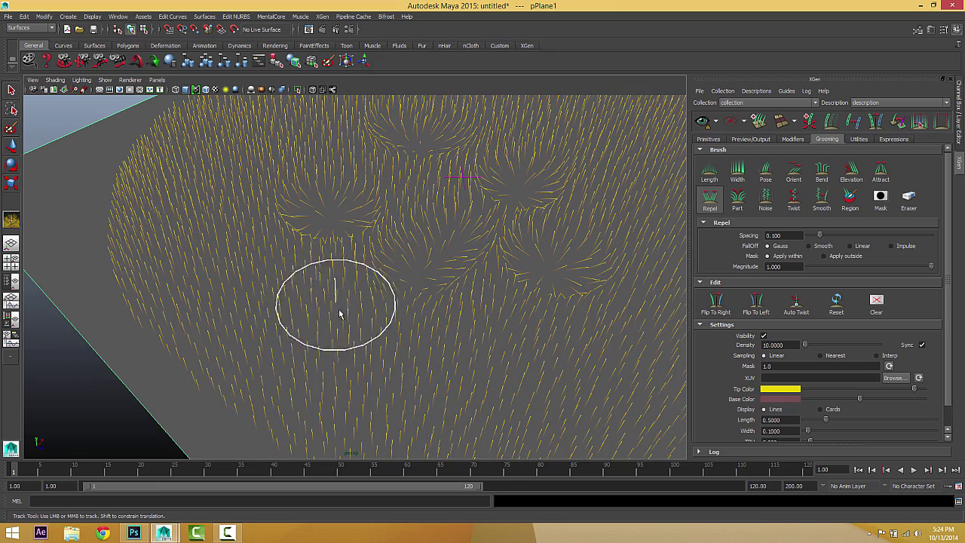
{"action": "mouse_move", "coordinate": [480, 341]}
{"action": "left_mouse_down", "text": "alt"}
{"action": "mouse_move", "coordinate": [377, 313]}
{"action": "mouse_move", "coordinate": [442, 302]}
{"action": "mouse_move", "coordinate": [427, 294]}
{"action": "left_mouse_up", "text": "alt"}
{"action": "left_click_drag", "start_coordinate": [516, 217], "coordinate": [522, 215]}
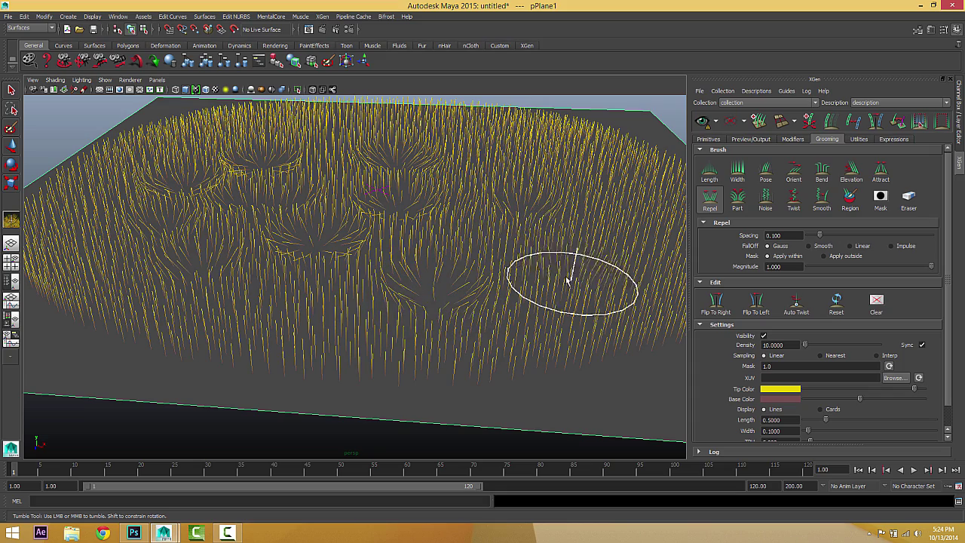
{"action": "left_click_drag", "start_coordinate": [571, 279], "coordinate": [564, 280]}
{"action": "mouse_move", "coordinate": [581, 222]}
{"action": "left_mouse_down", "text": "alt"}
{"action": "mouse_move", "coordinate": [463, 252]}
{"action": "mouse_move", "coordinate": [345, 241]}
{"action": "mouse_move", "coordinate": [465, 297]}
{"action": "left_mouse_up", "text": "alt"}
{"action": "right_click_drag", "start_coordinate": [465, 298], "coordinate": [440, 299], "text": "alt"}
{"action": "left_click_drag", "start_coordinate": [375, 279], "coordinate": [460, 230], "text": "alt"}
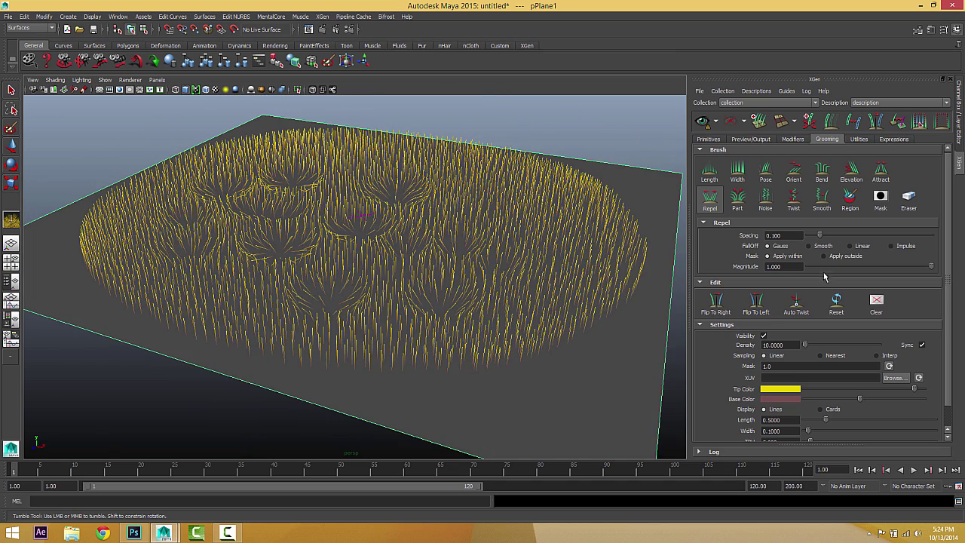
Set the Repel magnitude to 0.581 and spread the strands between and around the existing hollows
{"action": "left_click", "coordinate": [878, 266]}
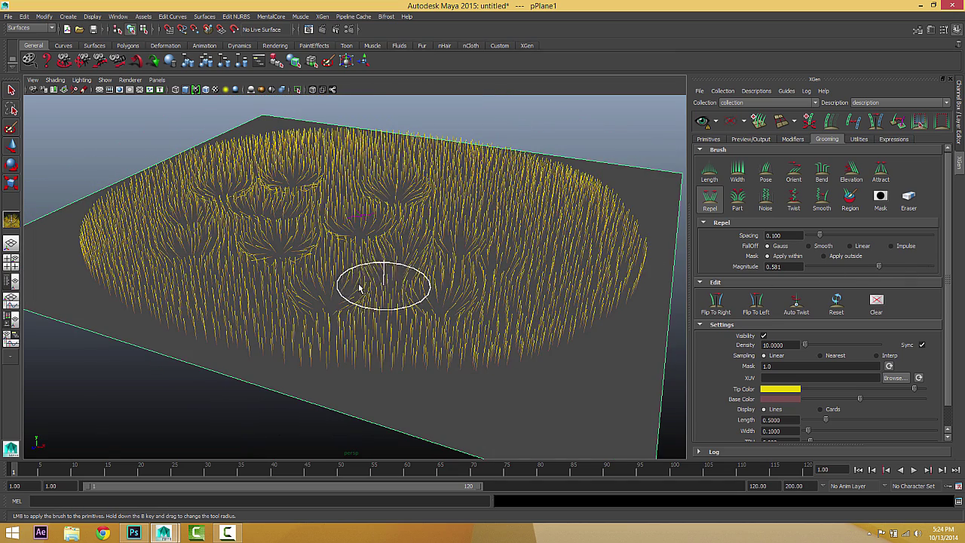
{"action": "left_click_drag", "start_coordinate": [349, 285], "coordinate": [334, 260]}
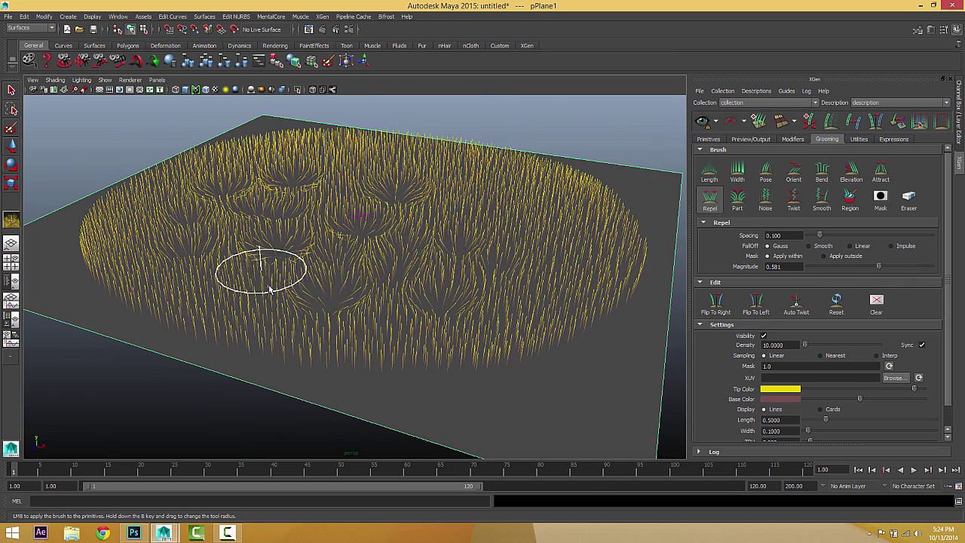
{"action": "mouse_move", "coordinate": [269, 289]}
{"action": "left_mouse_down"}
{"action": "mouse_move", "coordinate": [240, 247]}
{"action": "mouse_move", "coordinate": [273, 234]}
{"action": "left_mouse_up"}
{"action": "left_click", "coordinate": [285, 224]}
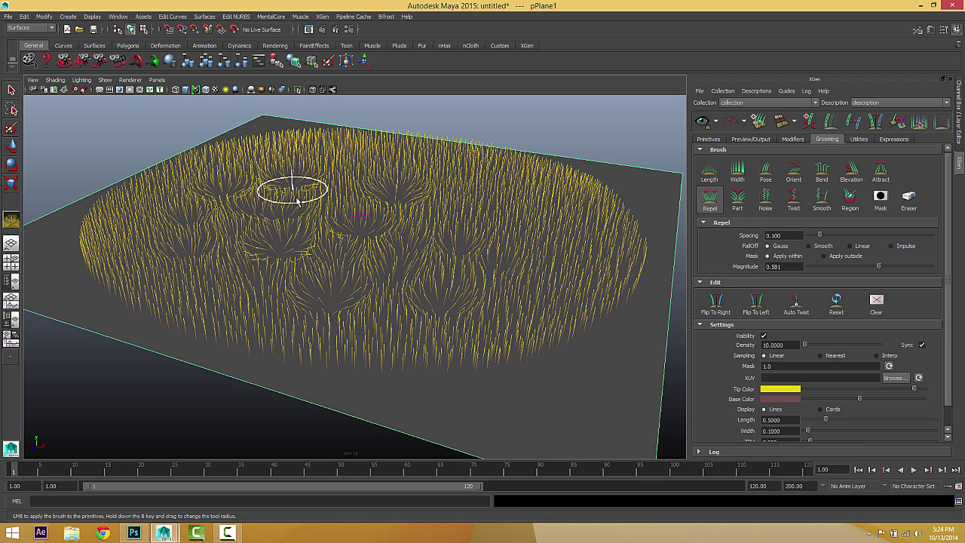
{"action": "left_click", "coordinate": [263, 194]}
{"action": "left_click", "coordinate": [217, 187]}
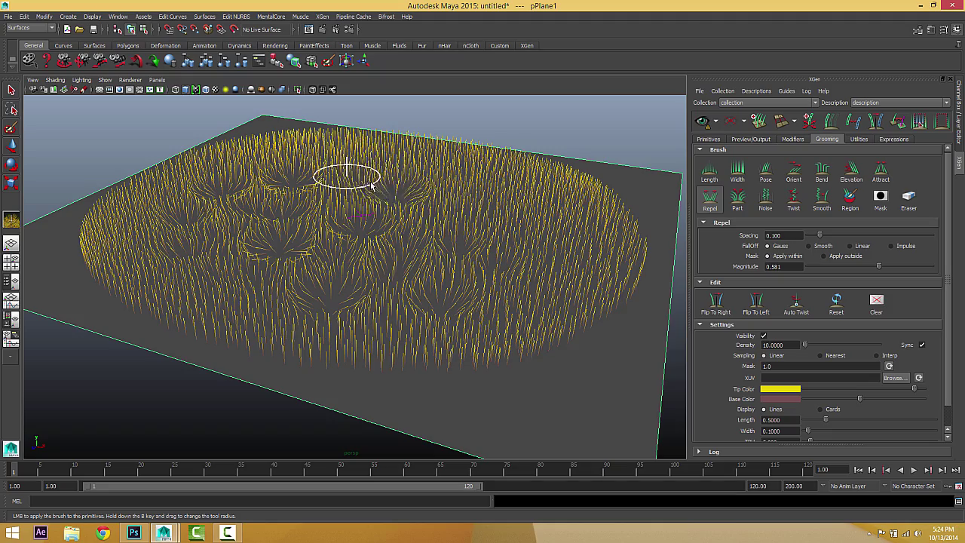
{"action": "left_click_drag", "start_coordinate": [360, 287], "coordinate": [291, 295], "text": "alt"}
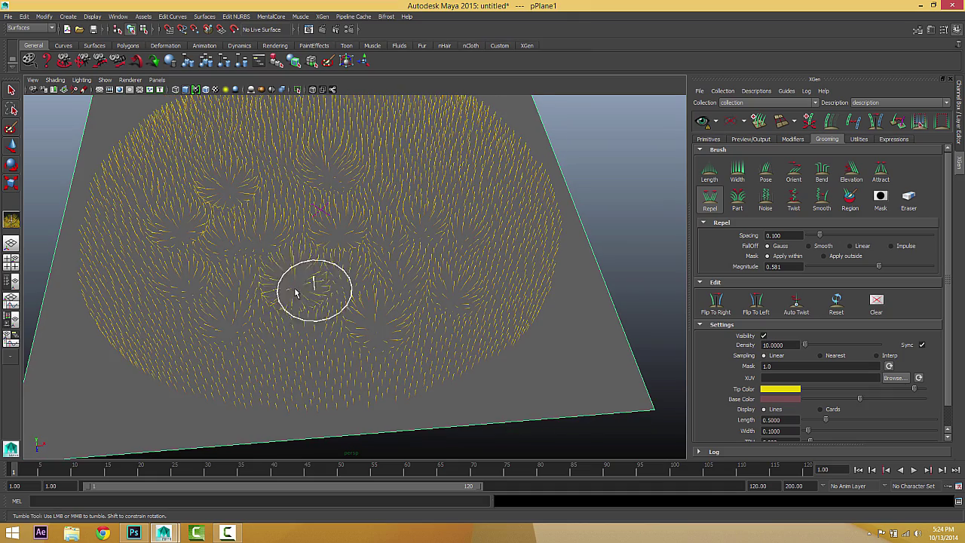
Generate the XGen preview and examine the hollows made with the Repel brush from several angles
{"action": "mouse_move", "coordinate": [399, 340]}
{"action": "left_mouse_down", "text": "alt"}
{"action": "mouse_move", "coordinate": [383, 334]}
{"action": "mouse_move", "coordinate": [386, 320]}
{"action": "mouse_move", "coordinate": [352, 313]}
{"action": "mouse_move", "coordinate": [384, 291]}
{"action": "mouse_move", "coordinate": [295, 276]}
{"action": "mouse_move", "coordinate": [285, 266]}
{"action": "left_mouse_up", "text": "alt"}
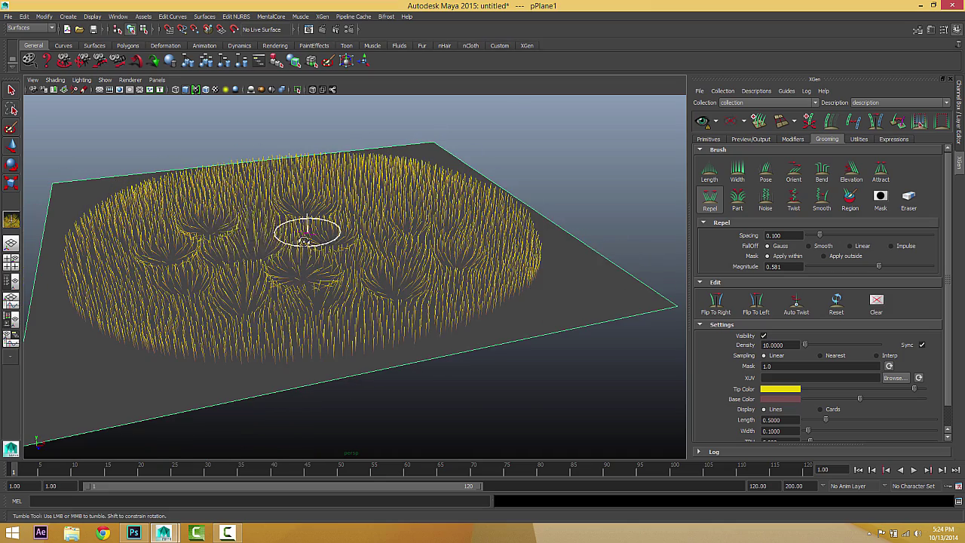
{"action": "left_click_drag", "start_coordinate": [306, 233], "coordinate": [299, 262], "text": "alt"}
{"action": "middle_click_drag", "start_coordinate": [299, 261], "coordinate": [427, 261], "text": "alt"}
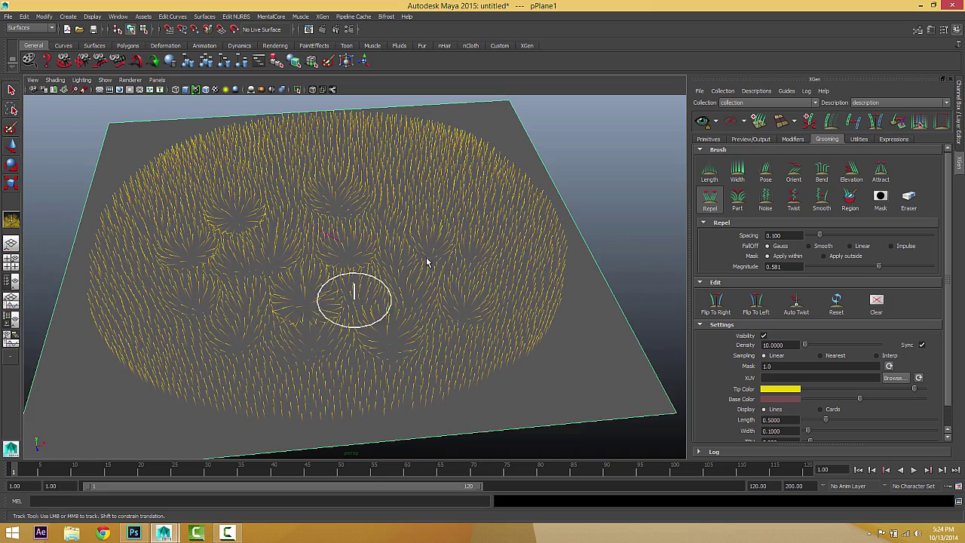
{"action": "left_click", "coordinate": [705, 122]}
{"action": "scroll", "coordinate": [409, 265], "scroll_direction": "down", "scroll_amount": 2}
{"action": "left_click_drag", "start_coordinate": [408, 267], "coordinate": [373, 248], "text": "alt"}
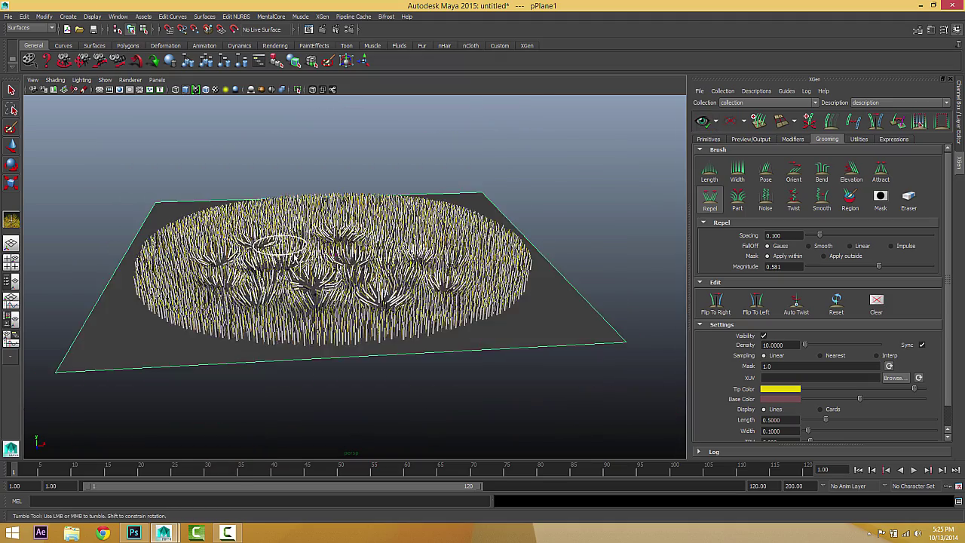
{"action": "left_click_drag", "start_coordinate": [281, 248], "coordinate": [299, 297], "text": "alt"}
{"action": "scroll", "coordinate": [299, 298], "scroll_direction": "up", "scroll_amount": 3}
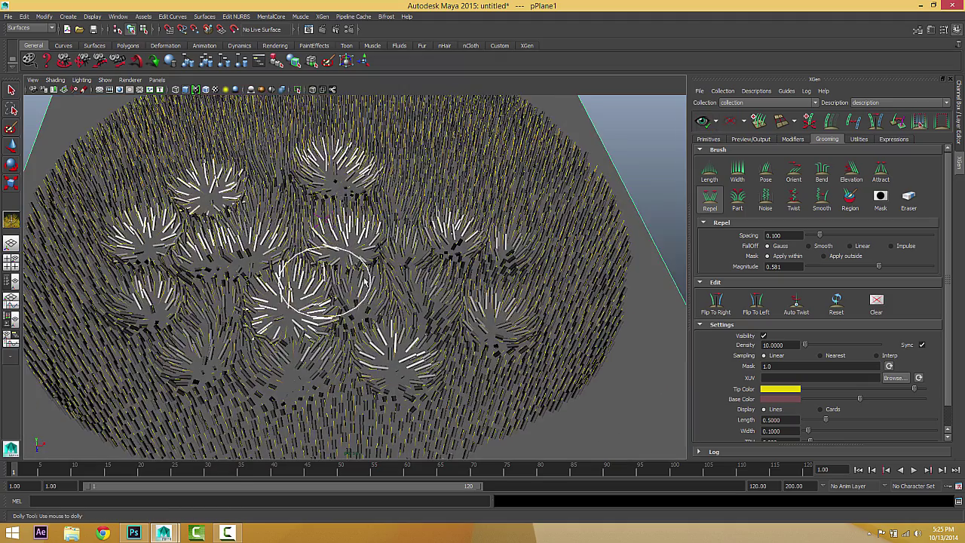
{"action": "left_click_drag", "start_coordinate": [365, 280], "coordinate": [316, 270], "text": "alt"}
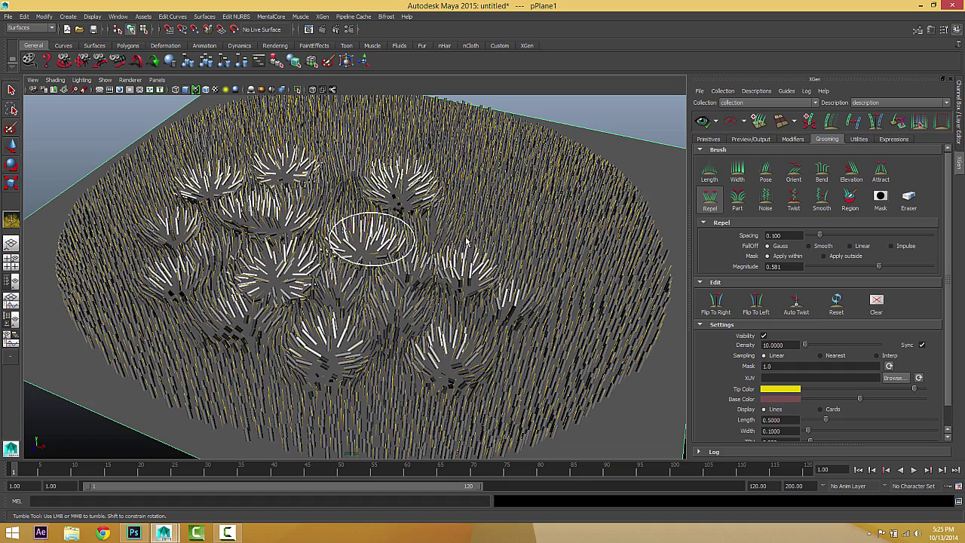
Clear the XGen preview and reset the groom to remove the Repel strokes from the strands
{"action": "left_click", "coordinate": [725, 120]}
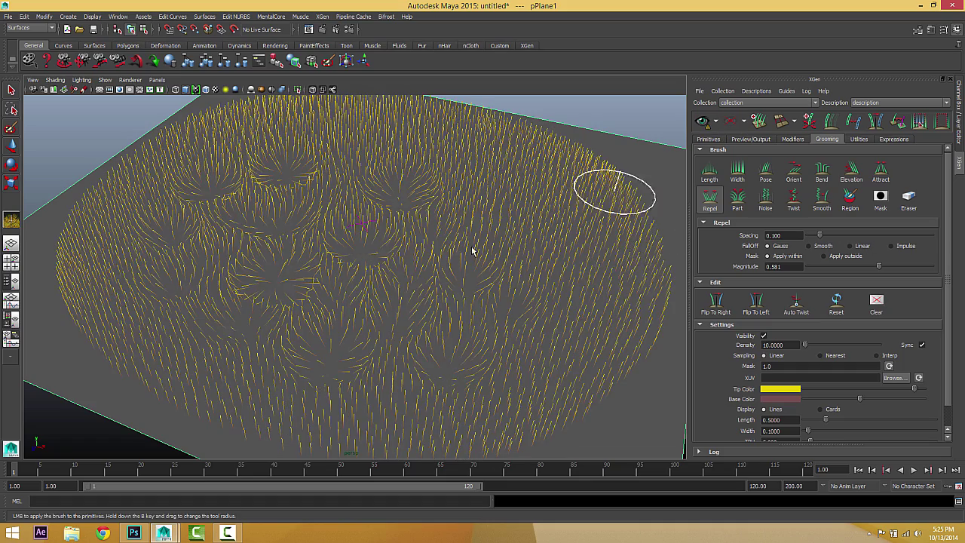
{"action": "left_click", "coordinate": [837, 305]}
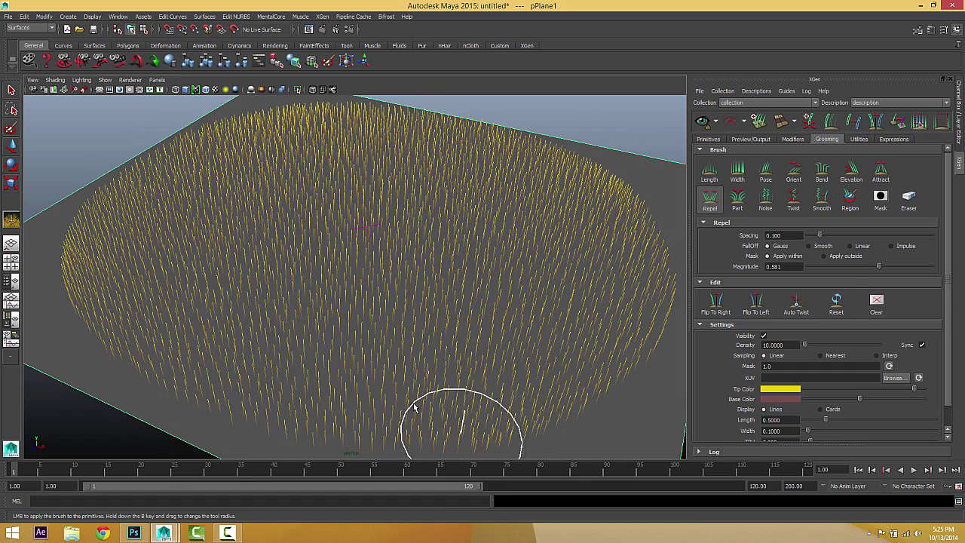
{"action": "left_click_drag", "start_coordinate": [410, 410], "coordinate": [339, 377], "text": "alt"}
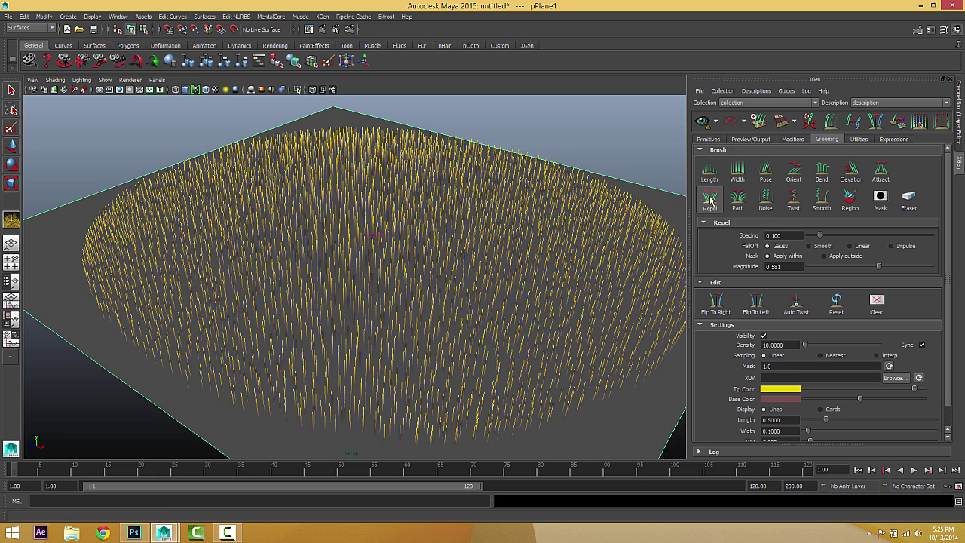
Select the Part brush and part a small area of strands at magnitude 0.300, then inspect the opening
{"action": "left_click_drag", "start_coordinate": [647, 216], "coordinate": [453, 240], "text": "alt"}
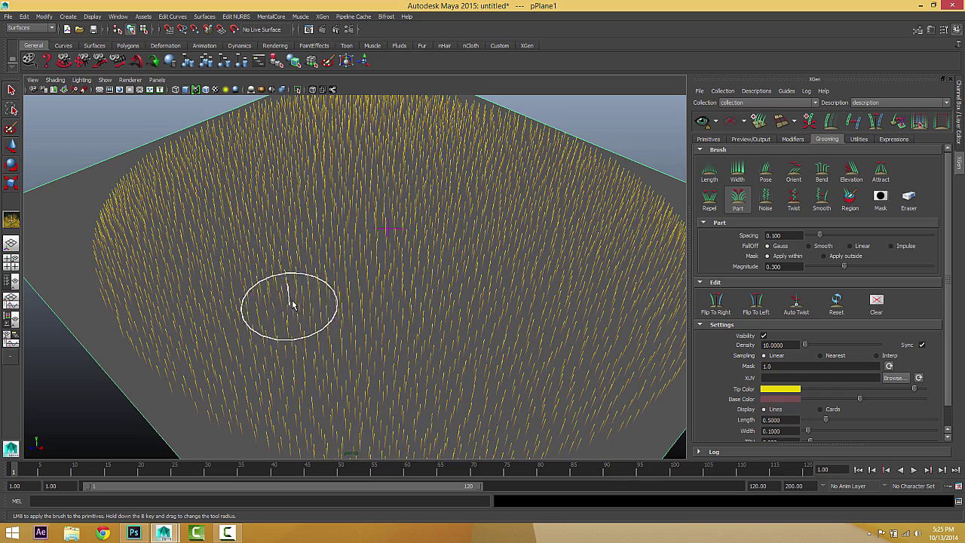
{"action": "left_click_drag", "start_coordinate": [293, 304], "coordinate": [288, 292]}
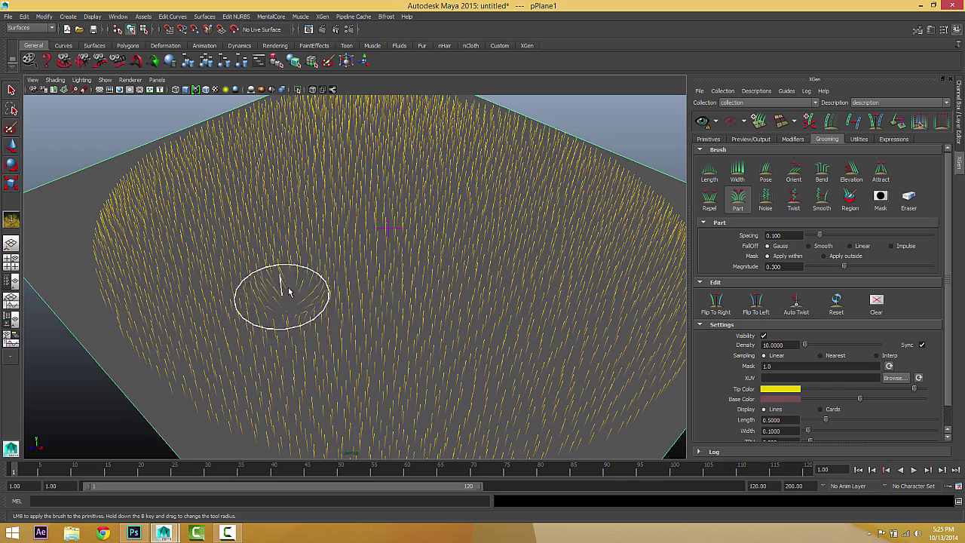
{"action": "left_click_drag", "start_coordinate": [410, 314], "coordinate": [442, 304], "text": "alt"}
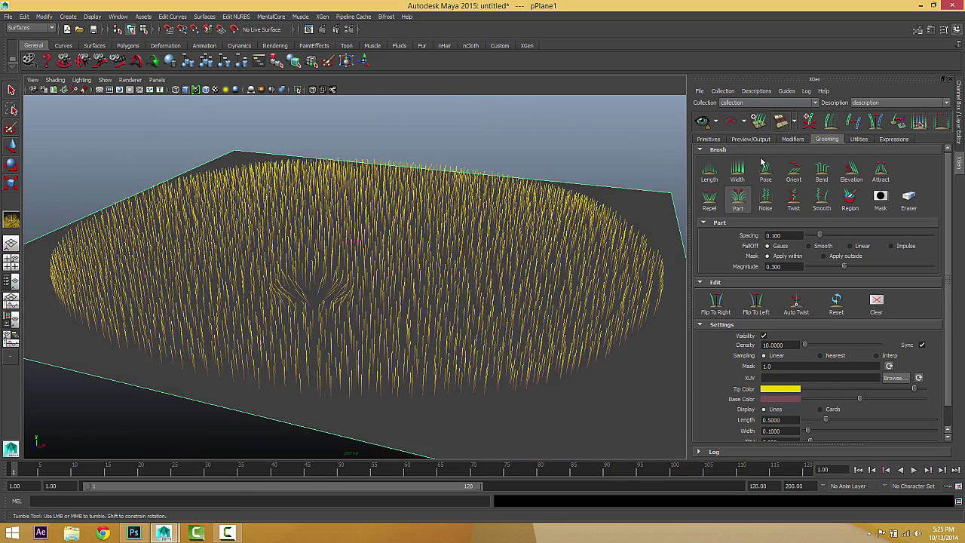
{"action": "left_click", "coordinate": [732, 214]}
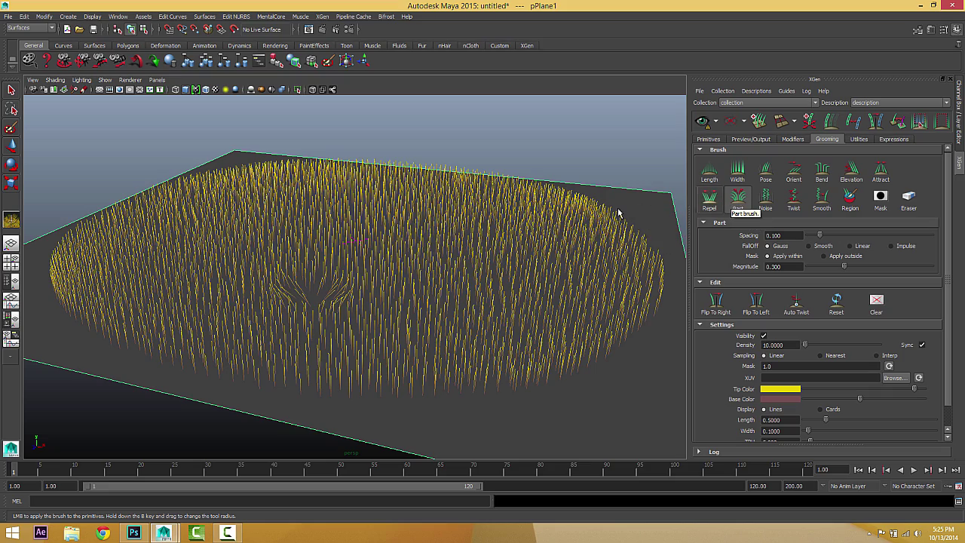
{"action": "left_click_drag", "start_coordinate": [493, 213], "coordinate": [442, 228], "text": "alt"}
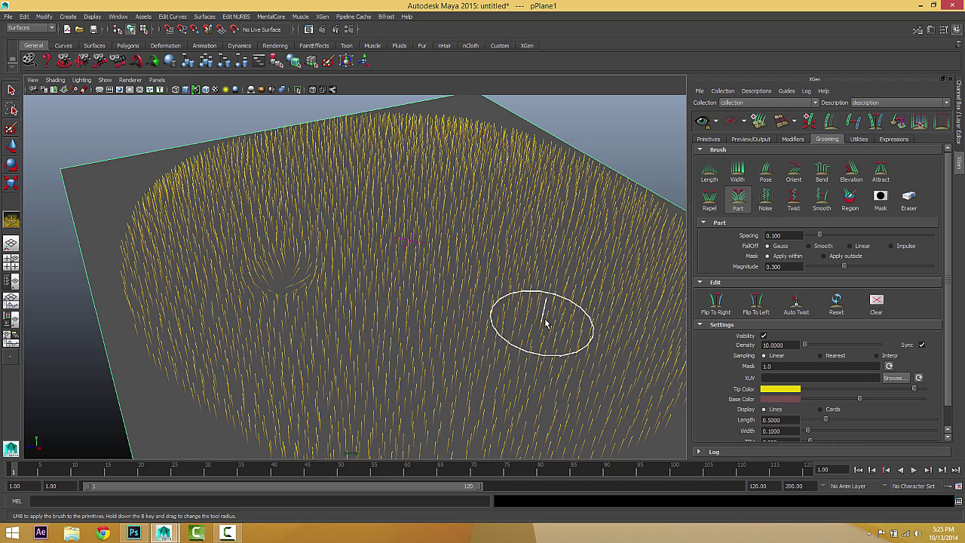
{"action": "mouse_move", "coordinate": [465, 324]}
{"action": "left_mouse_down", "text": "alt"}
{"action": "mouse_move", "coordinate": [462, 347]}
{"action": "mouse_move", "coordinate": [387, 323]}
{"action": "mouse_move", "coordinate": [380, 308]}
{"action": "mouse_move", "coordinate": [427, 216]}
{"action": "left_mouse_up", "text": "alt"}
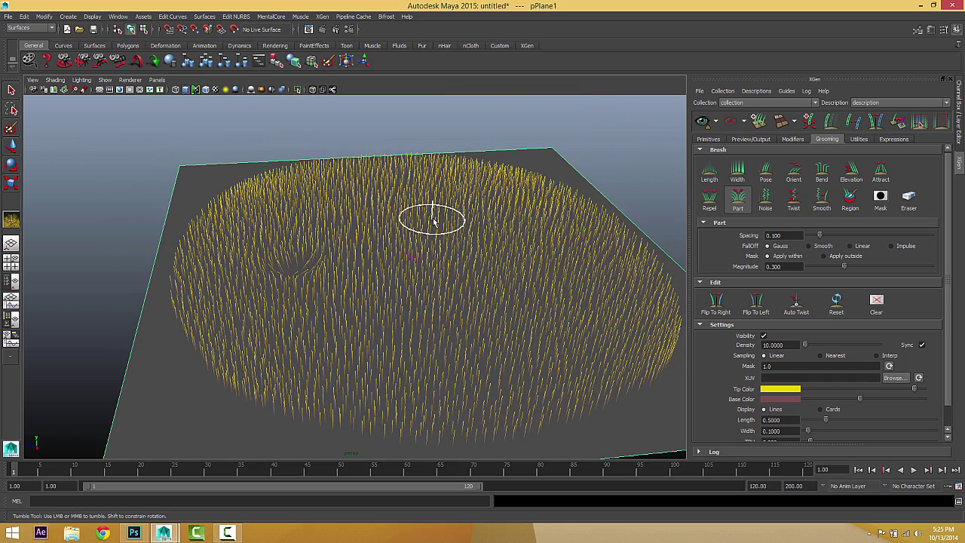
{"action": "left_click_drag", "start_coordinate": [355, 266], "coordinate": [287, 269], "text": "alt"}
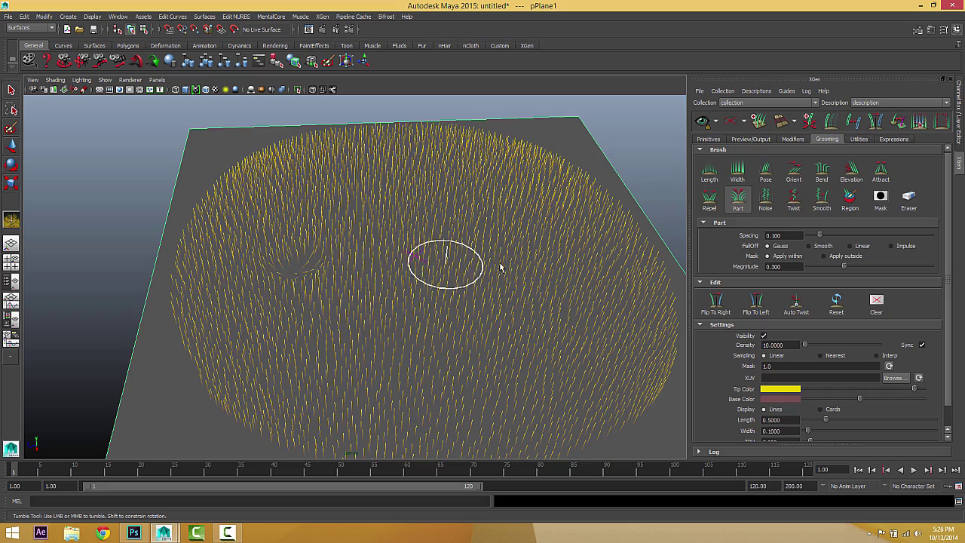
{"action": "left_click_drag", "start_coordinate": [375, 265], "coordinate": [403, 278], "text": "alt"}
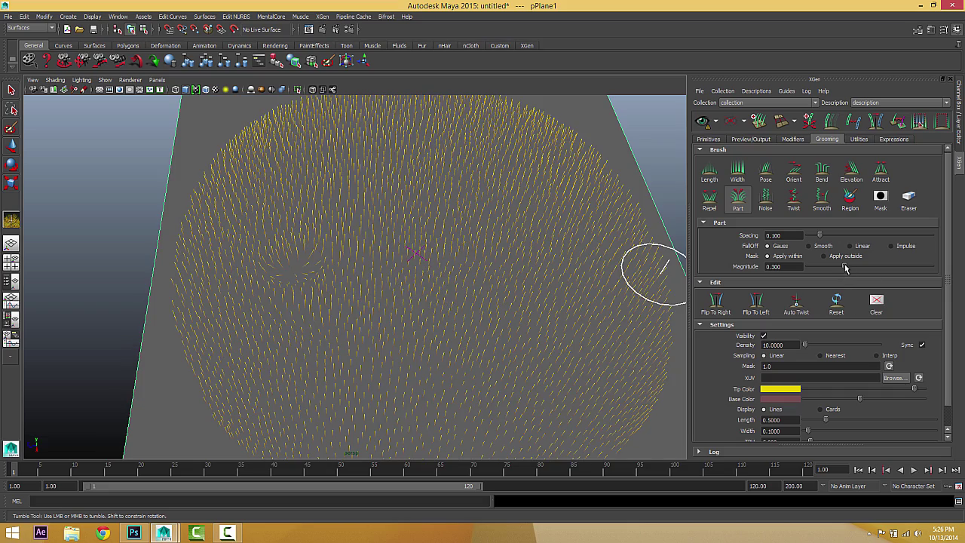
Set the Part magnitude to 1.000, carve a long parting across the middle of the patch, and generate the XGen preview
{"action": "mouse_move", "coordinate": [655, 271]}
{"action": "left_mouse_down", "text": "alt"}
{"action": "mouse_move", "coordinate": [384, 252]}
{"action": "mouse_move", "coordinate": [383, 243]}
{"action": "left_mouse_up", "text": "alt"}
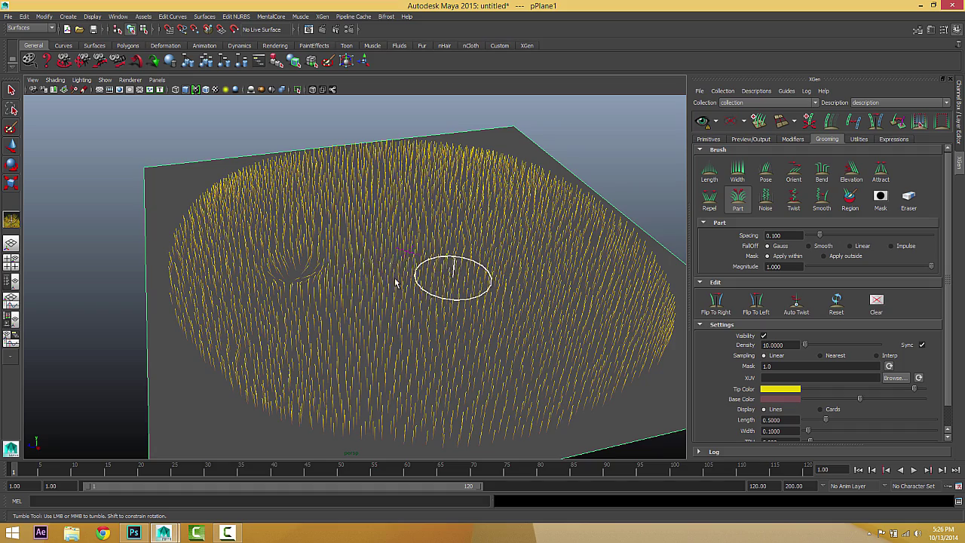
{"action": "mouse_move", "coordinate": [413, 279]}
{"action": "left_mouse_down"}
{"action": "mouse_move", "coordinate": [435, 276]}
{"action": "mouse_move", "coordinate": [388, 276]}
{"action": "mouse_move", "coordinate": [613, 276]}
{"action": "mouse_move", "coordinate": [212, 279]}
{"action": "left_mouse_up"}
{"action": "mouse_move", "coordinate": [586, 273]}
{"action": "left_mouse_down", "text": "alt"}
{"action": "mouse_move", "coordinate": [577, 312]}
{"action": "mouse_move", "coordinate": [641, 301]}
{"action": "left_mouse_up", "text": "alt"}
{"action": "left_click", "coordinate": [702, 122]}
{"action": "left_click_drag", "start_coordinate": [377, 279], "coordinate": [405, 276], "text": "alt"}
{"action": "mouse_move", "coordinate": [347, 183]}
{"action": "left_mouse_down", "text": "alt"}
{"action": "mouse_move", "coordinate": [259, 254]}
{"action": "mouse_move", "coordinate": [211, 264]}
{"action": "mouse_move", "coordinate": [234, 266]}
{"action": "left_mouse_up", "text": "alt"}
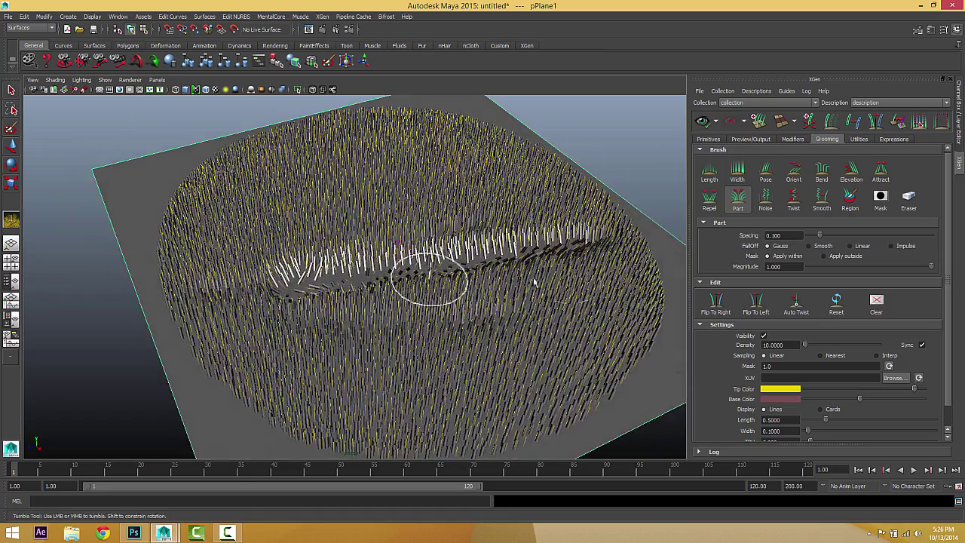
Select the Noise brush, with the XGen preview cleared and the groom reset to remove the parting
{"action": "left_click", "coordinate": [766, 198]}
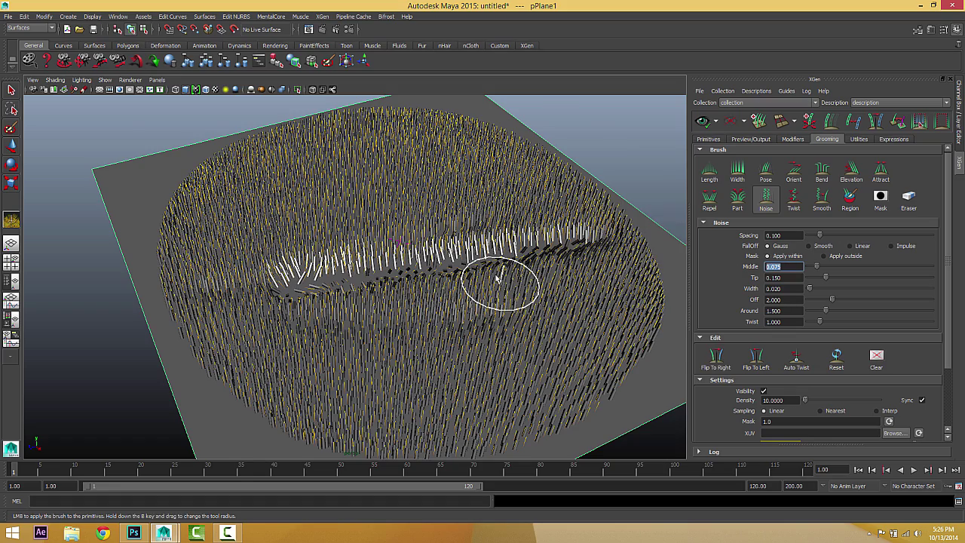
{"action": "left_click_drag", "start_coordinate": [500, 276], "coordinate": [609, 132], "text": "alt"}
{"action": "left_click", "coordinate": [729, 121]}
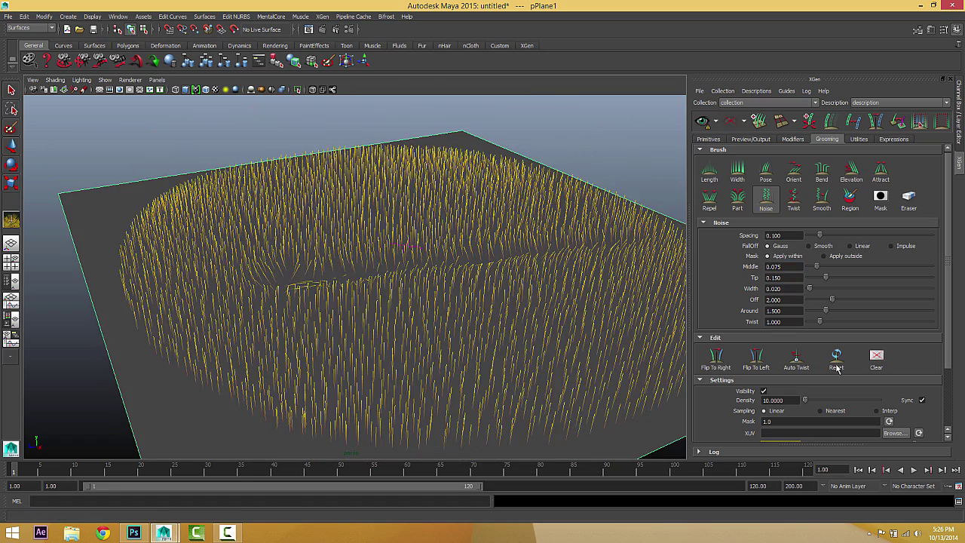
{"action": "left_click", "coordinate": [835, 360]}
{"action": "left_click_drag", "start_coordinate": [530, 345], "coordinate": [582, 319], "text": "alt"}
{"action": "middle_click_drag", "start_coordinate": [582, 320], "coordinate": [513, 301], "text": "alt"}
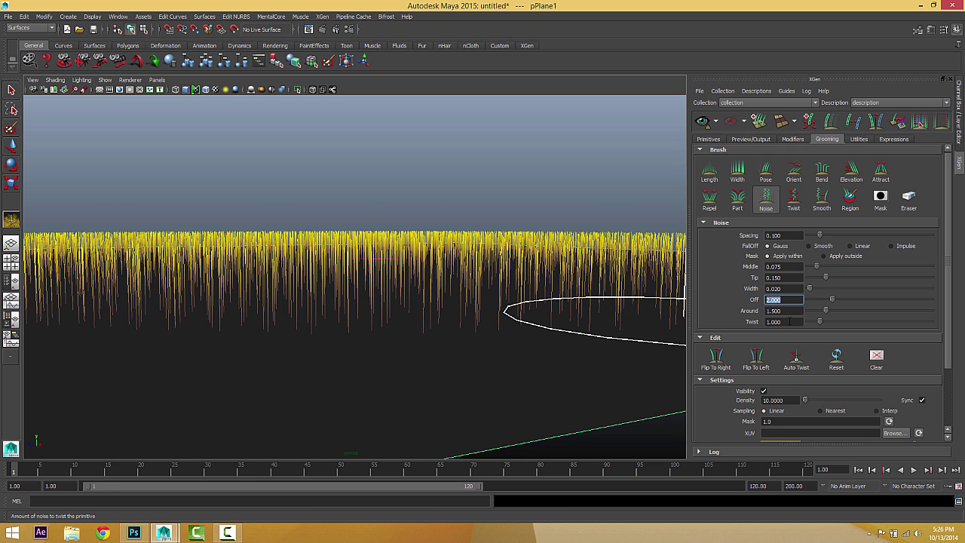
Brush noise onto the strands around the front middle of the fur patch with the default Noise settings
{"action": "left_click_drag", "start_coordinate": [796, 313], "coordinate": [672, 315]}
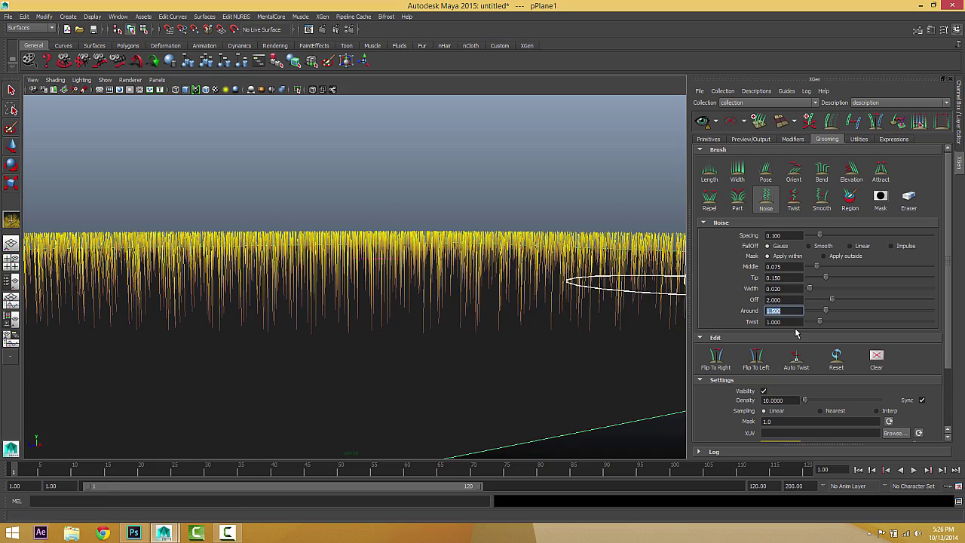
{"action": "mouse_move", "coordinate": [635, 334]}
{"action": "left_mouse_down", "text": "alt"}
{"action": "mouse_move", "coordinate": [467, 302]}
{"action": "mouse_move", "coordinate": [467, 317]}
{"action": "left_mouse_up", "text": "alt"}
{"action": "scroll", "coordinate": [469, 320], "scroll_direction": "down", "scroll_amount": 3}
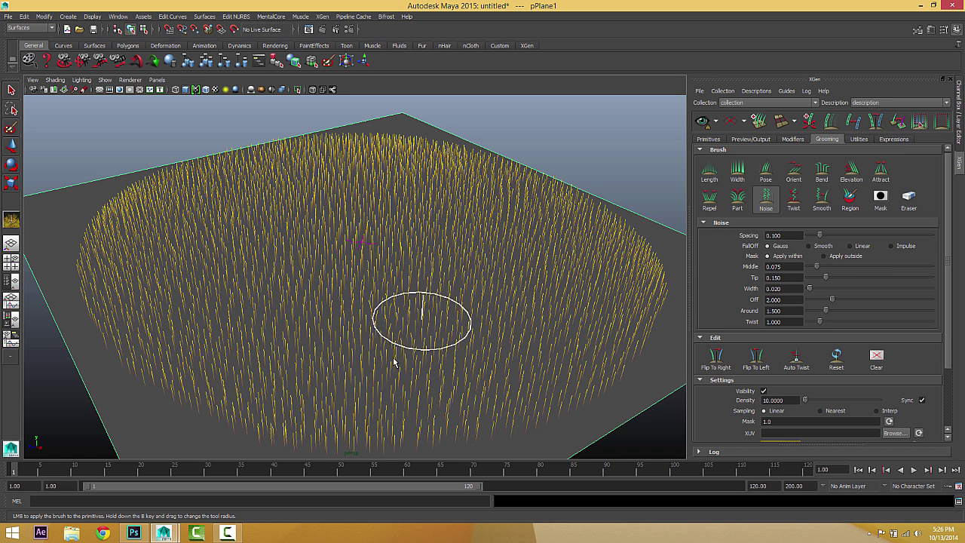
{"action": "mouse_move", "coordinate": [405, 347]}
{"action": "left_mouse_down"}
{"action": "mouse_move", "coordinate": [352, 330]}
{"action": "mouse_move", "coordinate": [323, 367]}
{"action": "mouse_move", "coordinate": [306, 349]}
{"action": "mouse_move", "coordinate": [367, 313]}
{"action": "mouse_move", "coordinate": [349, 326]}
{"action": "mouse_move", "coordinate": [409, 348]}
{"action": "mouse_move", "coordinate": [401, 377]}
{"action": "mouse_move", "coordinate": [360, 397]}
{"action": "mouse_move", "coordinate": [308, 360]}
{"action": "mouse_move", "coordinate": [289, 324]}
{"action": "mouse_move", "coordinate": [429, 265]}
{"action": "mouse_move", "coordinate": [497, 288]}
{"action": "left_mouse_up"}
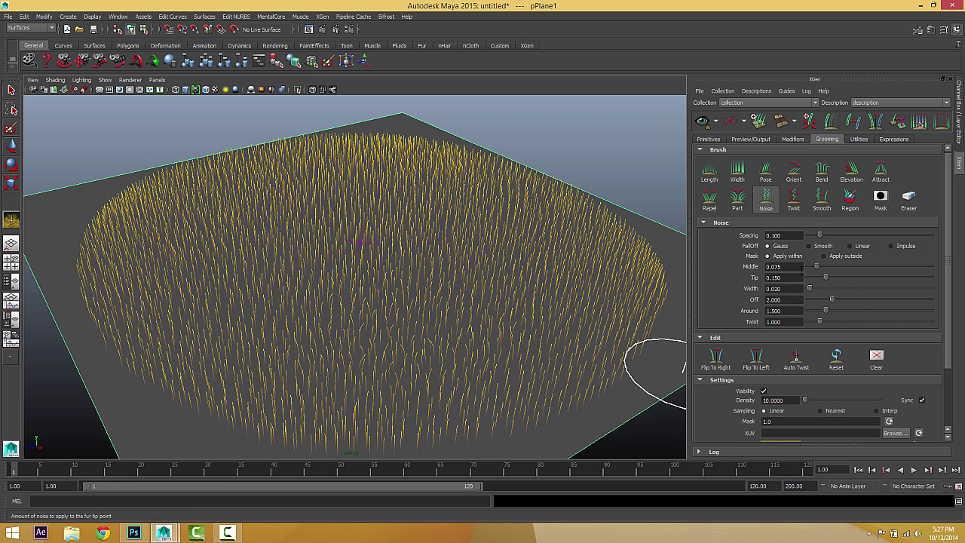
Examine the noisy strands up close while reviewing the Middle, Tip and Width noise settings
{"action": "left_click_drag", "start_coordinate": [786, 267], "coordinate": [680, 267]}
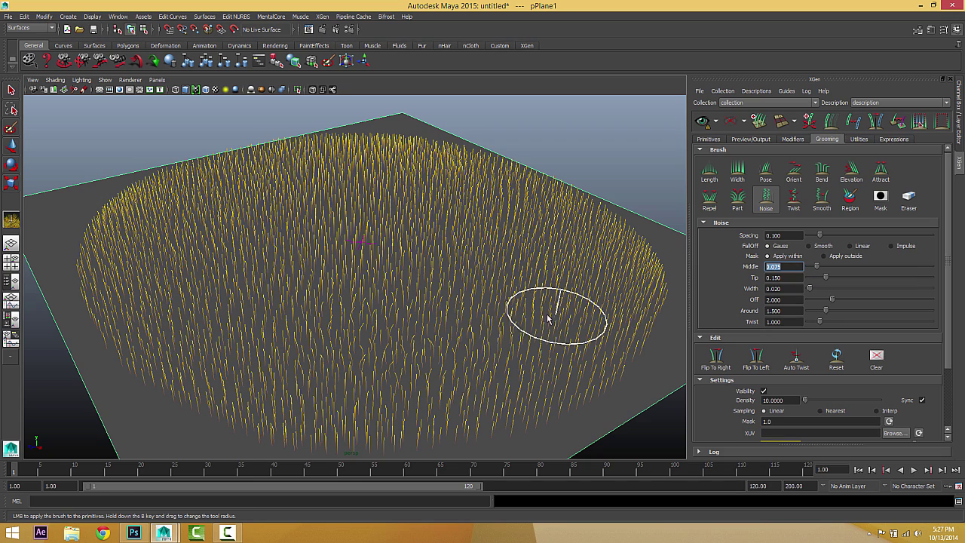
{"action": "left_click_drag", "start_coordinate": [551, 319], "coordinate": [519, 290], "text": "alt"}
{"action": "right_click_drag", "start_coordinate": [519, 290], "coordinate": [682, 284], "text": "alt"}
{"action": "right_click_drag", "start_coordinate": [461, 291], "coordinate": [468, 287], "text": "alt"}
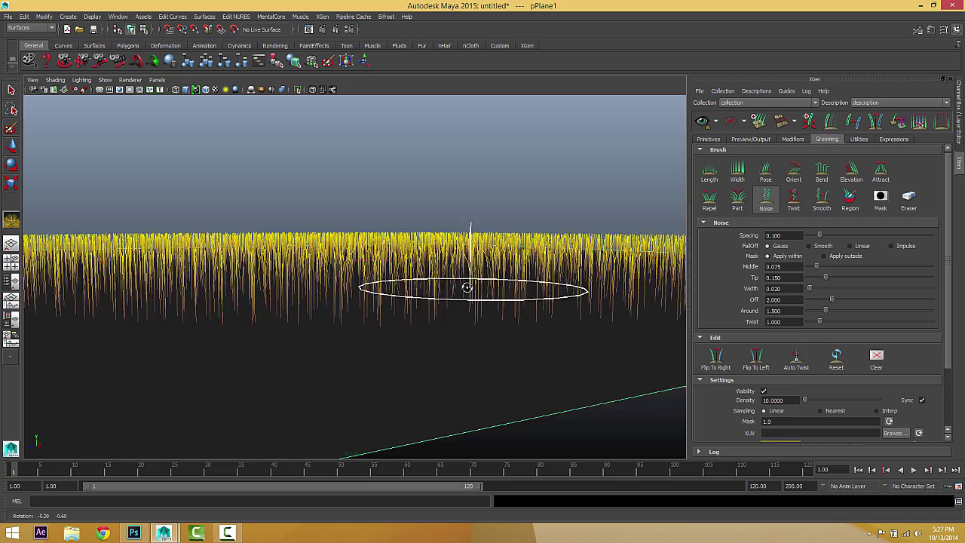
{"action": "left_click_drag", "start_coordinate": [467, 287], "coordinate": [465, 263], "text": "alt"}
{"action": "right_click_drag", "start_coordinate": [465, 264], "coordinate": [534, 279], "text": "alt"}
{"action": "middle_click_drag", "start_coordinate": [400, 307], "coordinate": [377, 315], "text": "alt"}
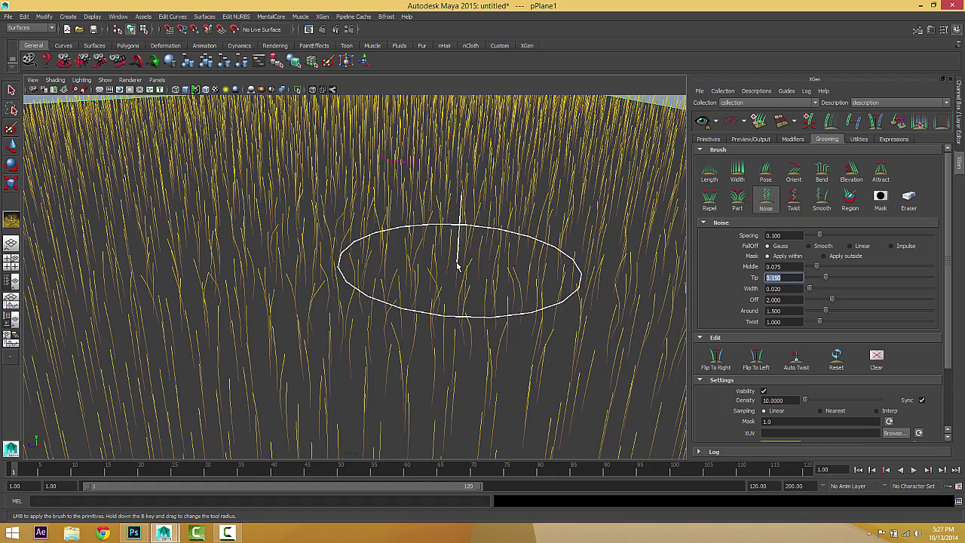
{"action": "left_click_drag", "start_coordinate": [459, 263], "coordinate": [461, 252], "text": "alt"}
{"action": "mouse_move", "coordinate": [352, 216]}
{"action": "left_mouse_down", "text": "alt"}
{"action": "mouse_move", "coordinate": [370, 226]}
{"action": "mouse_move", "coordinate": [334, 222]}
{"action": "left_mouse_up", "text": "alt"}
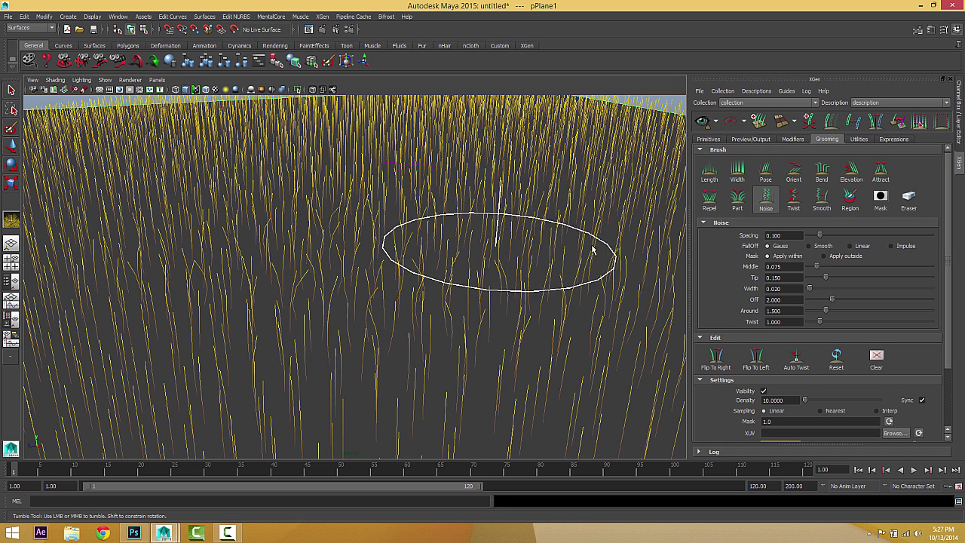
{"action": "double_click", "coordinate": [780, 289]}
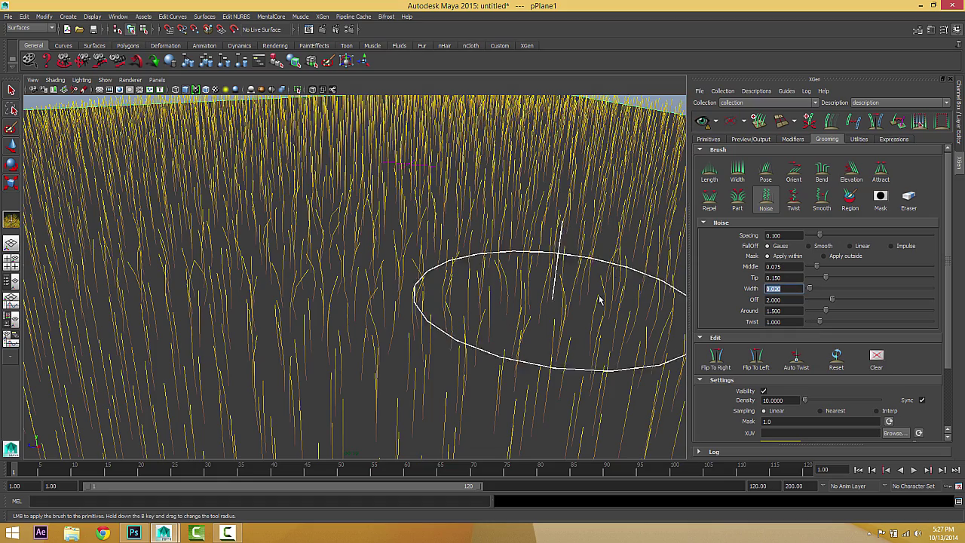
{"action": "mouse_move", "coordinate": [528, 302]}
{"action": "left_mouse_down", "text": "alt"}
{"action": "mouse_move", "coordinate": [461, 269]}
{"action": "mouse_move", "coordinate": [460, 291]}
{"action": "left_mouse_up", "text": "alt"}
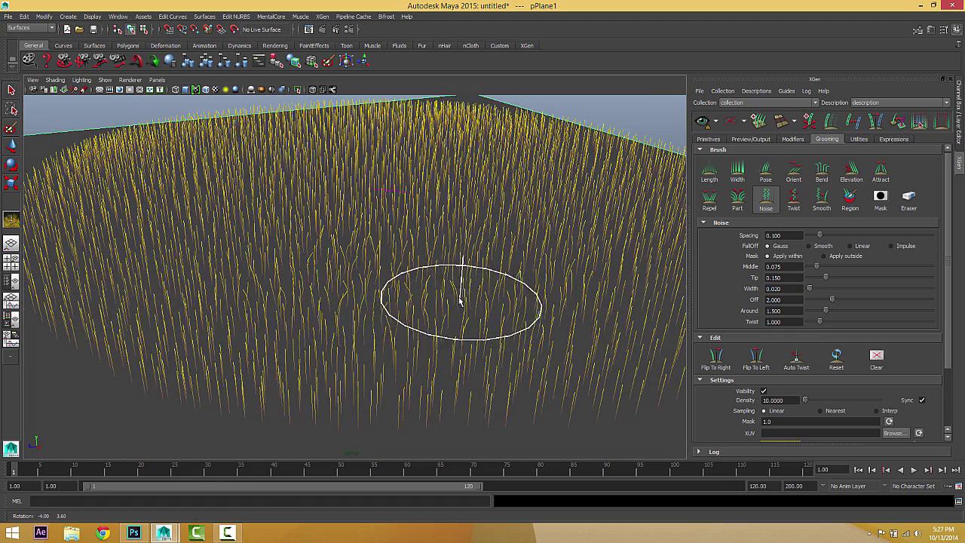
Generate the XGen preview of the patch with the noise applied
{"action": "left_click", "coordinate": [708, 126]}
{"action": "scroll", "coordinate": [430, 328], "scroll_direction": "down", "scroll_amount": 3}
{"action": "left_click_drag", "start_coordinate": [429, 318], "coordinate": [423, 332], "text": "alt"}
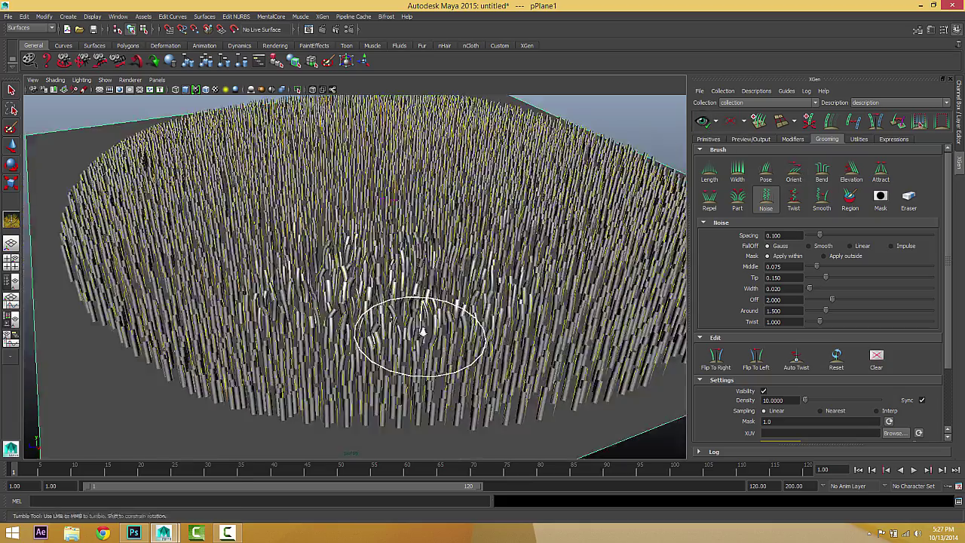
Examine how the noise distorts the previewed strands, both up close and across the whole patch
{"action": "right_click_drag", "start_coordinate": [423, 331], "coordinate": [526, 334], "text": "alt"}
{"action": "left_click_drag", "start_coordinate": [524, 334], "coordinate": [527, 308], "text": "alt"}
{"action": "left_click_drag", "start_coordinate": [451, 311], "coordinate": [424, 330], "text": "alt"}
{"action": "mouse_move", "coordinate": [359, 309]}
{"action": "left_mouse_down", "text": "alt"}
{"action": "mouse_move", "coordinate": [309, 309]}
{"action": "mouse_move", "coordinate": [367, 313]}
{"action": "left_mouse_up", "text": "alt"}
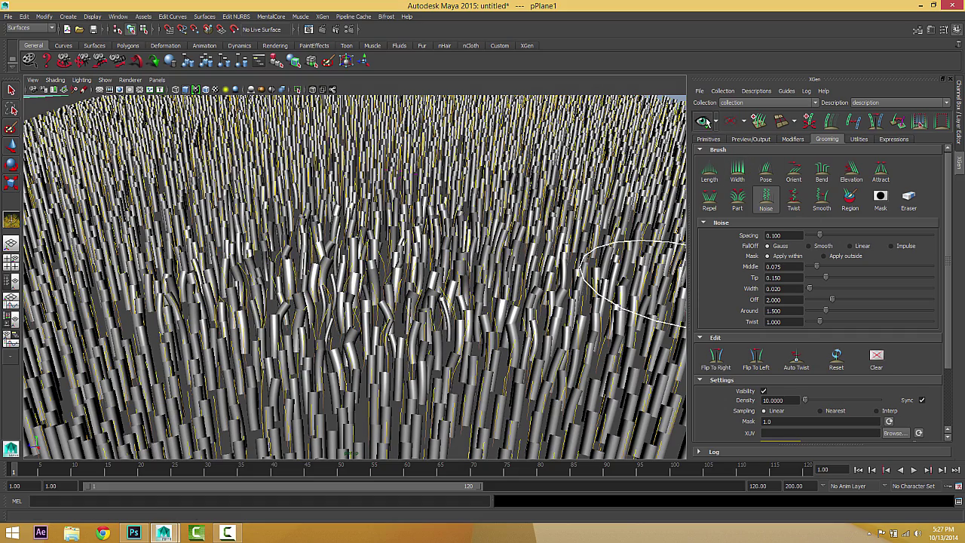
{"action": "mouse_move", "coordinate": [410, 345]}
{"action": "left_mouse_down", "text": "alt"}
{"action": "mouse_move", "coordinate": [426, 351]}
{"action": "mouse_move", "coordinate": [410, 387]}
{"action": "left_mouse_up", "text": "alt"}
{"action": "mouse_move", "coordinate": [500, 370]}
{"action": "left_mouse_down", "text": "alt"}
{"action": "mouse_move", "coordinate": [383, 345]}
{"action": "mouse_move", "coordinate": [411, 367]}
{"action": "mouse_move", "coordinate": [527, 332]}
{"action": "left_mouse_up", "text": "alt"}
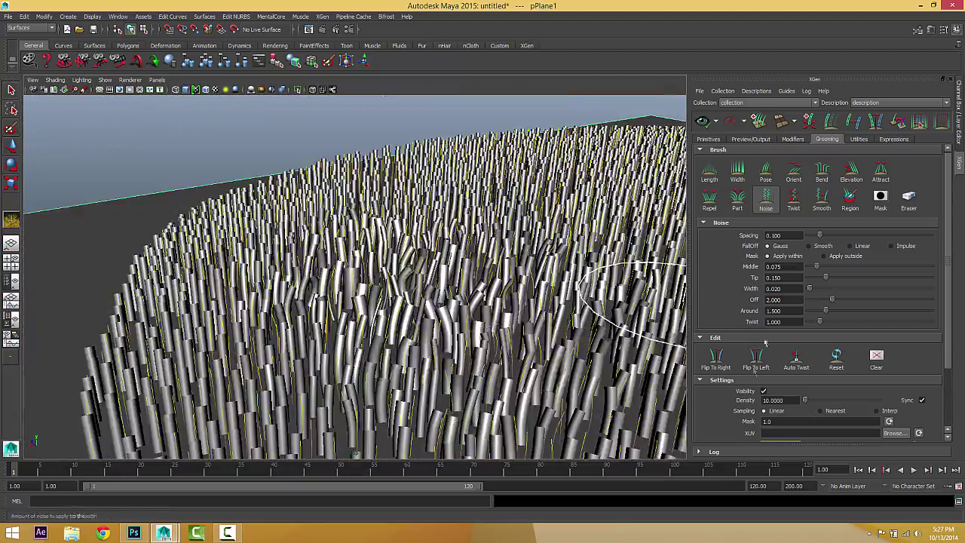
{"action": "mouse_move", "coordinate": [634, 294]}
{"action": "left_mouse_down", "text": "alt"}
{"action": "mouse_move", "coordinate": [388, 312]}
{"action": "mouse_move", "coordinate": [453, 324]}
{"action": "mouse_move", "coordinate": [623, 280]}
{"action": "mouse_move", "coordinate": [558, 373]}
{"action": "mouse_move", "coordinate": [630, 361]}
{"action": "mouse_move", "coordinate": [578, 377]}
{"action": "mouse_move", "coordinate": [502, 377]}
{"action": "left_mouse_up", "text": "alt"}
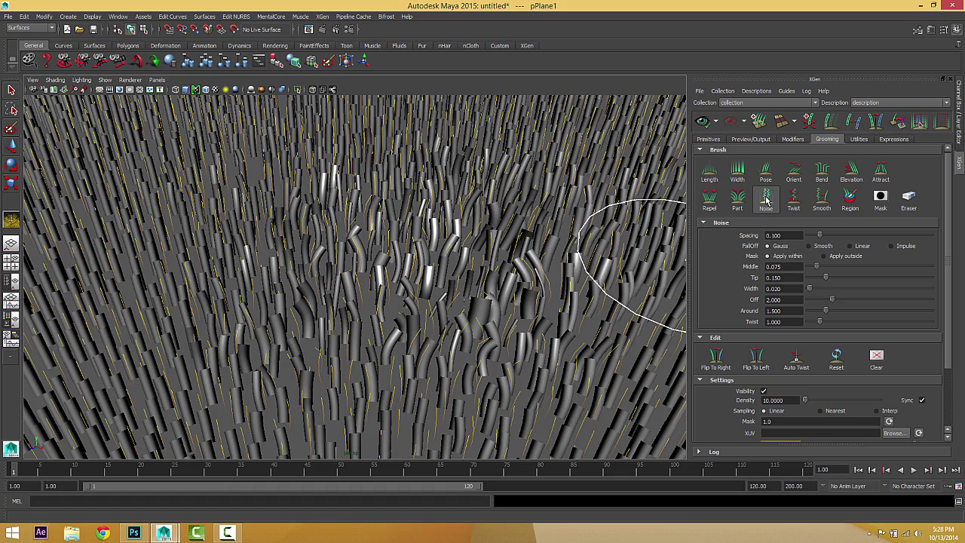
{"action": "scroll", "coordinate": [467, 208], "scroll_direction": "down", "scroll_amount": 5}
{"action": "left_click_drag", "start_coordinate": [452, 266], "coordinate": [400, 259], "text": "alt"}
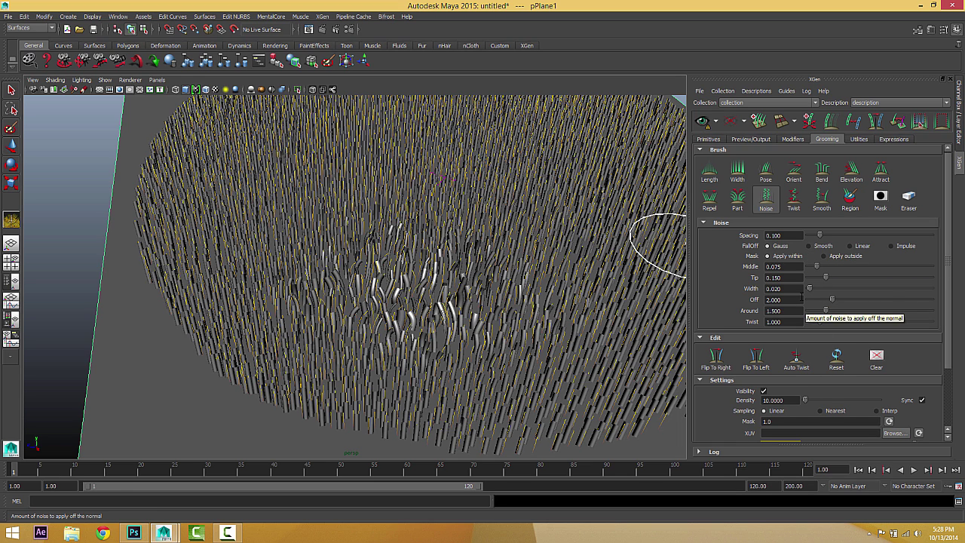
Set the Noise brush's Width to 0.000 and Off to 1.000
{"action": "left_click", "coordinate": [777, 288]}
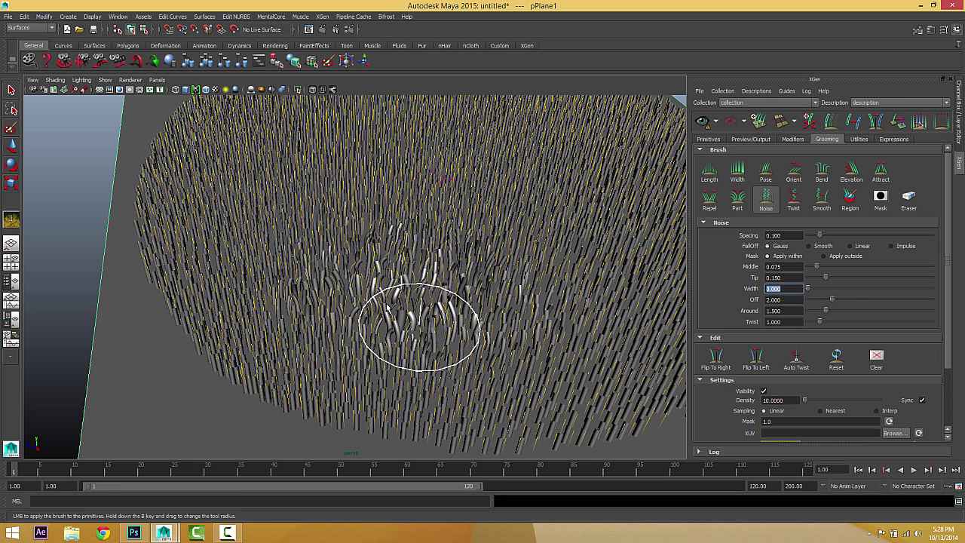
{"action": "left_click", "coordinate": [792, 278]}
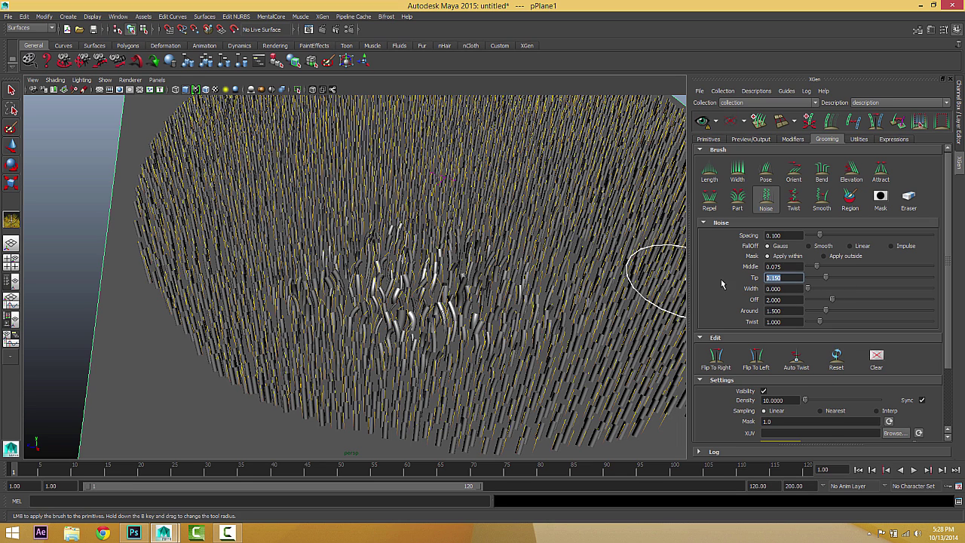
{"action": "left_click_drag", "start_coordinate": [800, 268], "coordinate": [762, 268]}
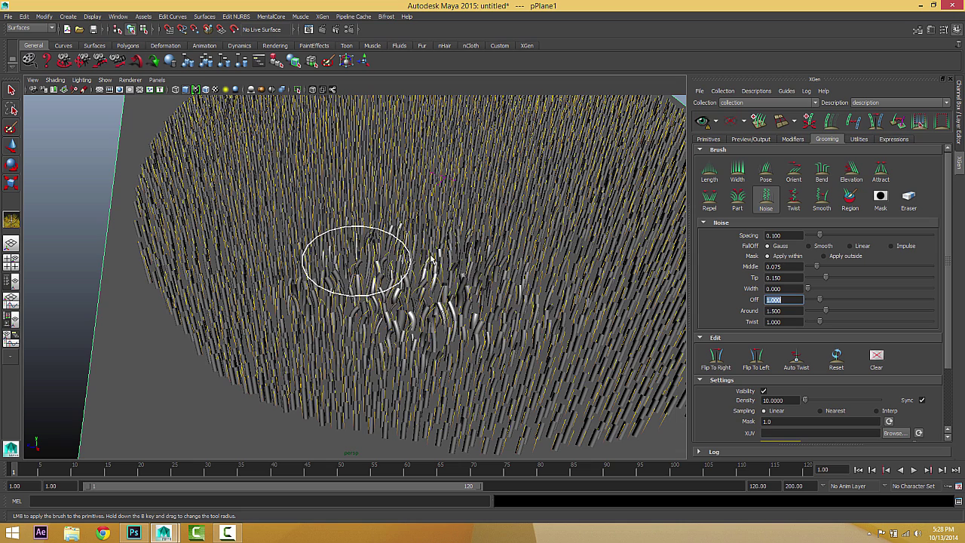
{"action": "mouse_move", "coordinate": [534, 291]}
{"action": "left_mouse_down"}
{"action": "mouse_move", "coordinate": [541, 257]}
{"action": "mouse_move", "coordinate": [518, 308]}
{"action": "mouse_move", "coordinate": [517, 280]}
{"action": "mouse_move", "coordinate": [473, 258]}
{"action": "left_mouse_up"}
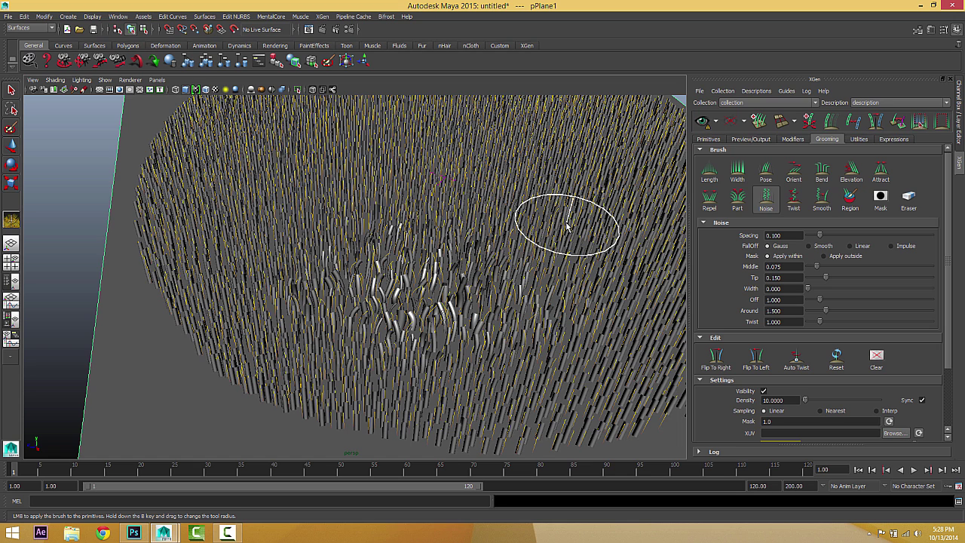
Examine the noisy strands in the preview from several angles and compare them with the rest of the patch
{"action": "mouse_move", "coordinate": [525, 233]}
{"action": "left_mouse_down", "text": "alt"}
{"action": "mouse_move", "coordinate": [510, 279]}
{"action": "mouse_move", "coordinate": [445, 274]}
{"action": "mouse_move", "coordinate": [461, 275]}
{"action": "mouse_move", "coordinate": [397, 244]}
{"action": "mouse_move", "coordinate": [460, 263]}
{"action": "mouse_move", "coordinate": [447, 276]}
{"action": "left_mouse_up", "text": "alt"}
{"action": "right_click_drag", "start_coordinate": [448, 276], "coordinate": [564, 293], "text": "alt"}
{"action": "middle_click_drag", "start_coordinate": [564, 293], "coordinate": [567, 212], "text": "alt"}
{"action": "right_click_drag", "start_coordinate": [568, 212], "coordinate": [506, 224], "text": "alt"}
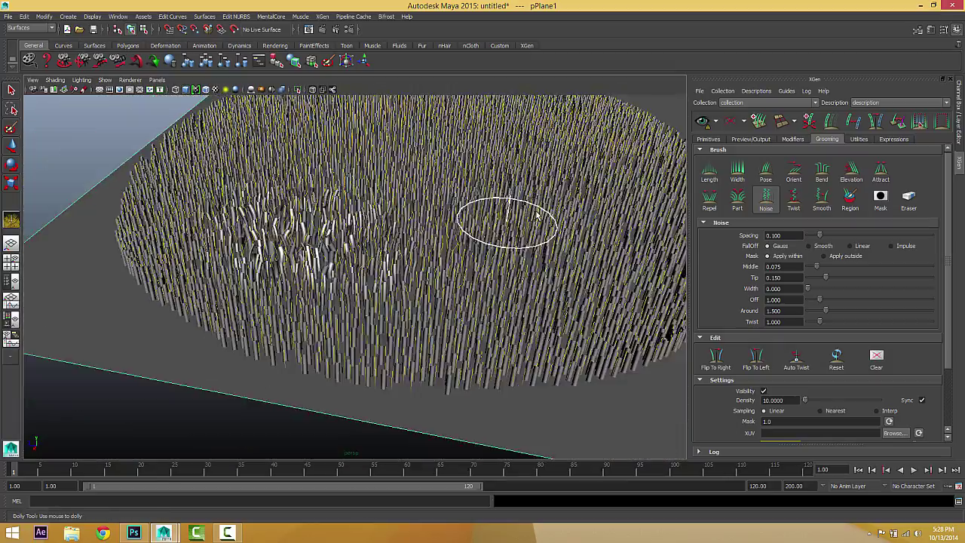
{"action": "middle_click_drag", "start_coordinate": [505, 223], "coordinate": [505, 260], "text": "alt"}
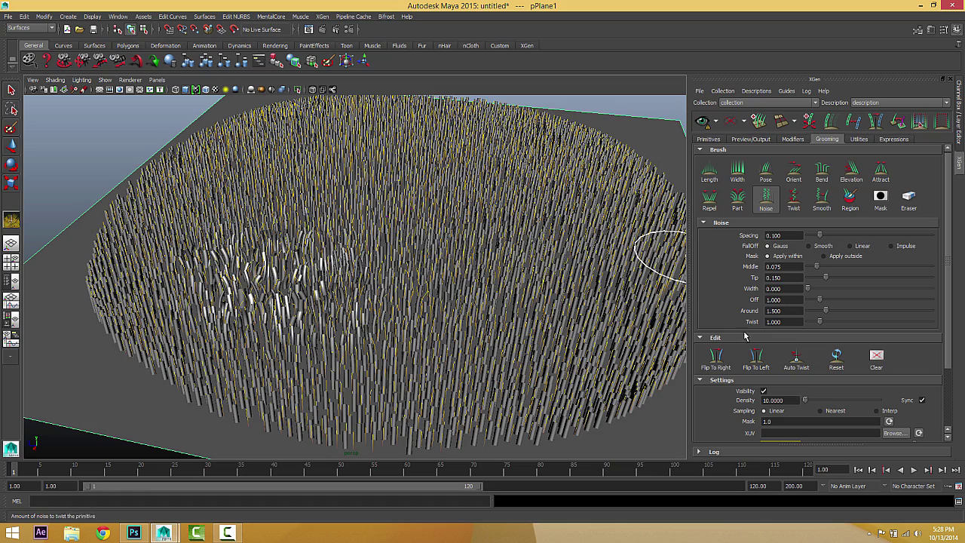
{"action": "middle_click_drag", "start_coordinate": [432, 381], "coordinate": [420, 355], "text": "alt"}
{"action": "right_click_drag", "start_coordinate": [420, 354], "coordinate": [439, 358], "text": "alt"}
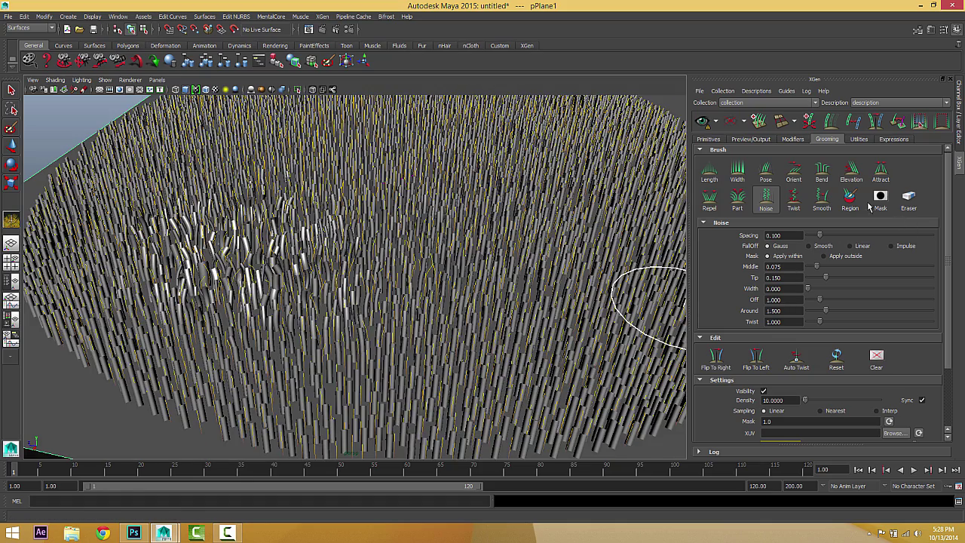
With the Twist brush chosen, clear the XGen preview and reset the groomed strands
{"action": "left_click", "coordinate": [794, 200]}
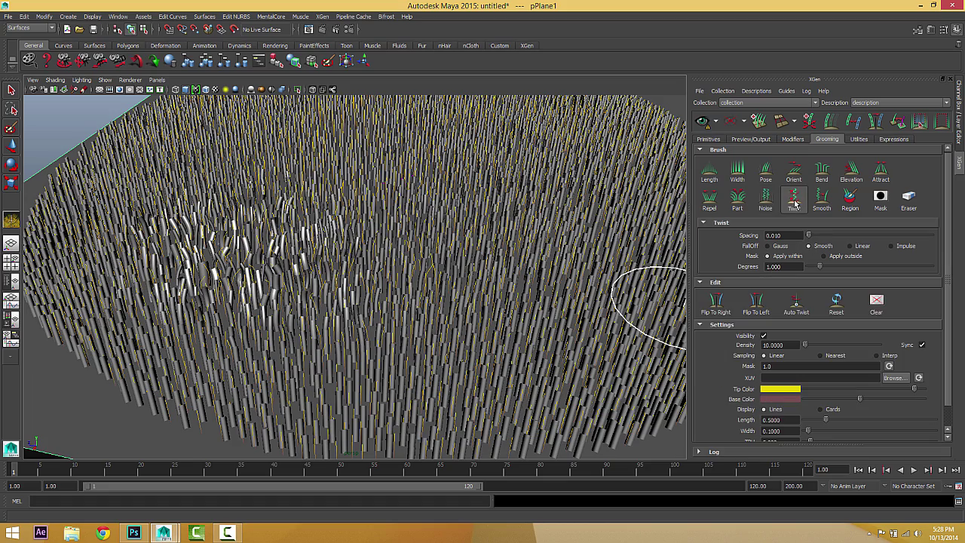
{"action": "left_click_drag", "start_coordinate": [401, 297], "coordinate": [400, 302], "text": "alt"}
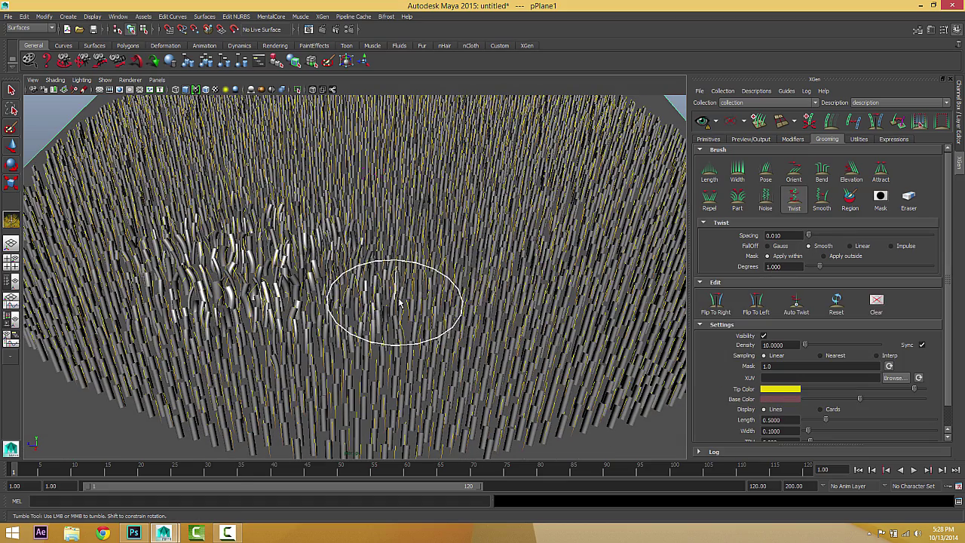
{"action": "left_click", "coordinate": [731, 122]}
{"action": "mouse_move", "coordinate": [642, 210]}
{"action": "left_mouse_down", "text": "alt"}
{"action": "mouse_move", "coordinate": [431, 269]}
{"action": "mouse_move", "coordinate": [487, 274]}
{"action": "mouse_move", "coordinate": [463, 278]}
{"action": "left_mouse_up", "text": "alt"}
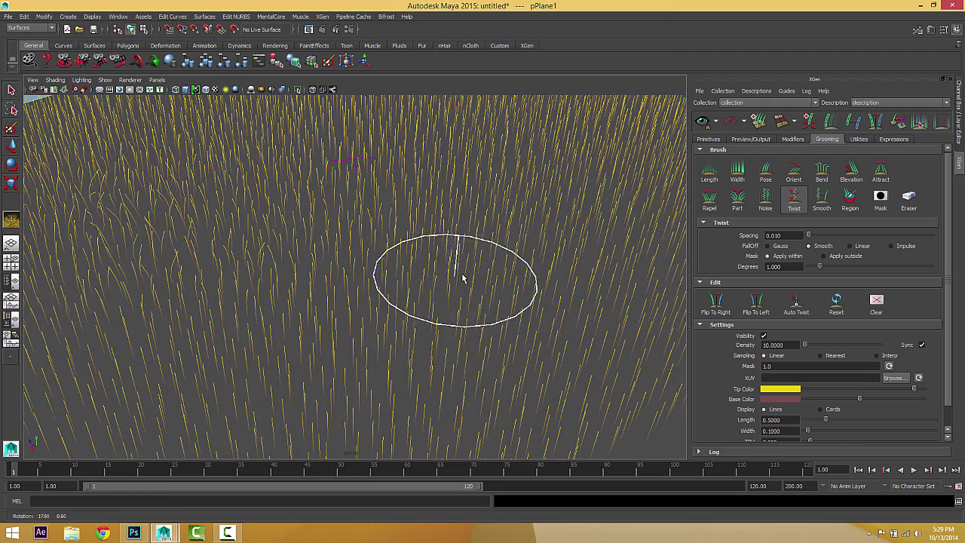
{"action": "left_click", "coordinate": [831, 307]}
{"action": "left_click_drag", "start_coordinate": [511, 303], "coordinate": [466, 294], "text": "alt"}
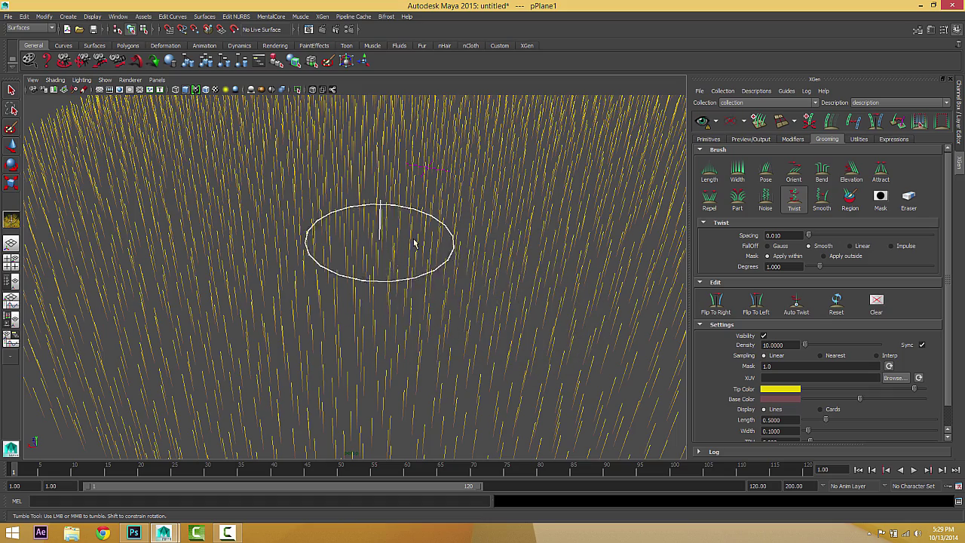
{"action": "mouse_move", "coordinate": [399, 259]}
{"action": "left_mouse_down", "text": "alt"}
{"action": "mouse_move", "coordinate": [543, 252]}
{"action": "mouse_move", "coordinate": [510, 233]}
{"action": "mouse_move", "coordinate": [461, 282]}
{"action": "left_mouse_up", "text": "alt"}
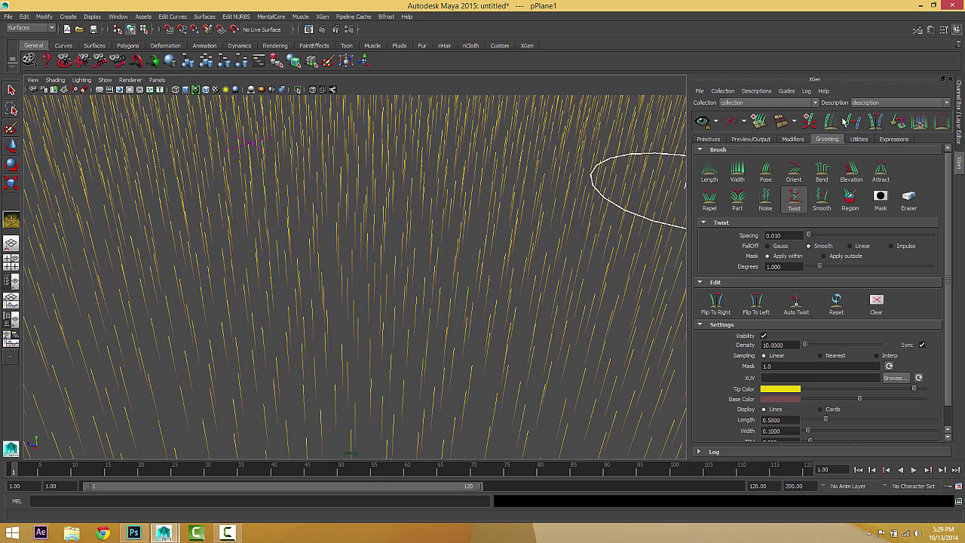
Bend a band of strands across the middle of the patch with the Bend brush at magnitude 0.800
{"action": "left_click", "coordinate": [822, 174]}
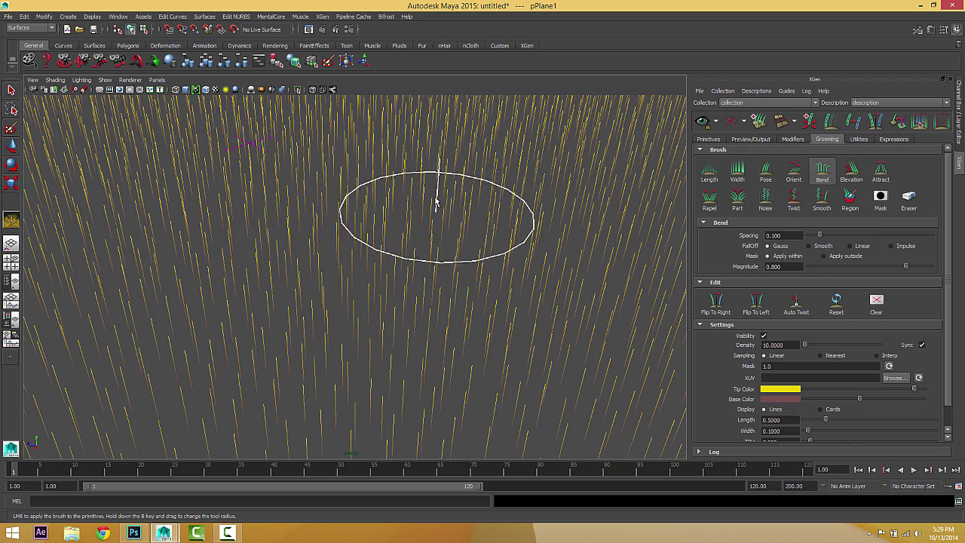
{"action": "left_click_drag", "start_coordinate": [437, 205], "coordinate": [450, 265], "text": "alt"}
{"action": "mouse_move", "coordinate": [611, 265]}
{"action": "left_mouse_down"}
{"action": "mouse_move", "coordinate": [345, 274]}
{"action": "mouse_move", "coordinate": [517, 284]}
{"action": "left_mouse_up"}
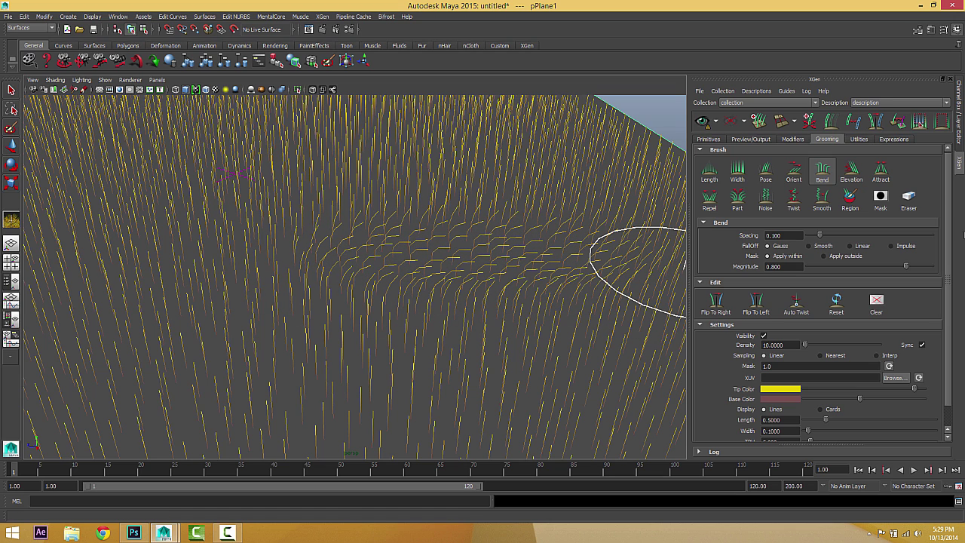
Set the Twist brush to 10 degrees and brush it over the bent strands
{"action": "left_click", "coordinate": [795, 203]}
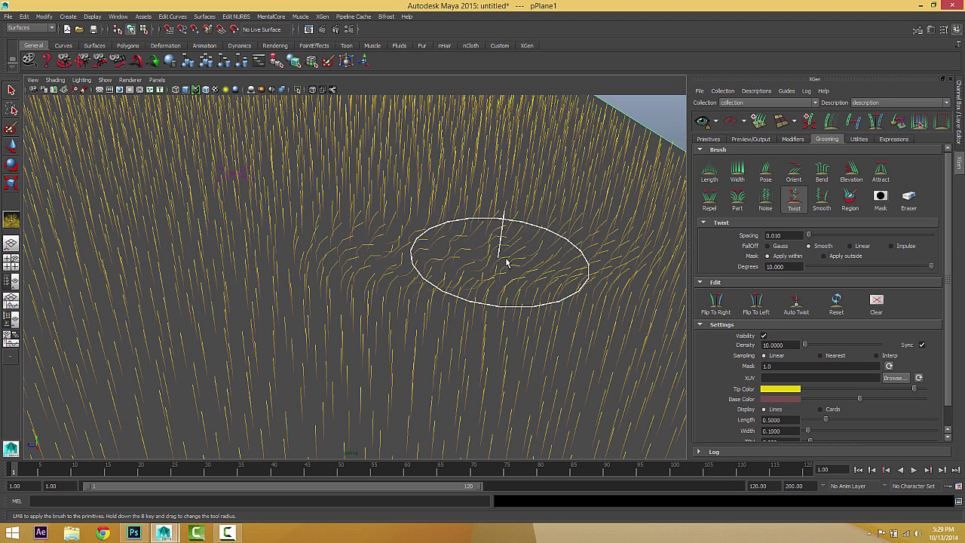
{"action": "mouse_move", "coordinate": [475, 297]}
{"action": "left_mouse_down"}
{"action": "mouse_move", "coordinate": [252, 288]}
{"action": "mouse_move", "coordinate": [321, 227]}
{"action": "mouse_move", "coordinate": [423, 232]}
{"action": "left_mouse_up"}
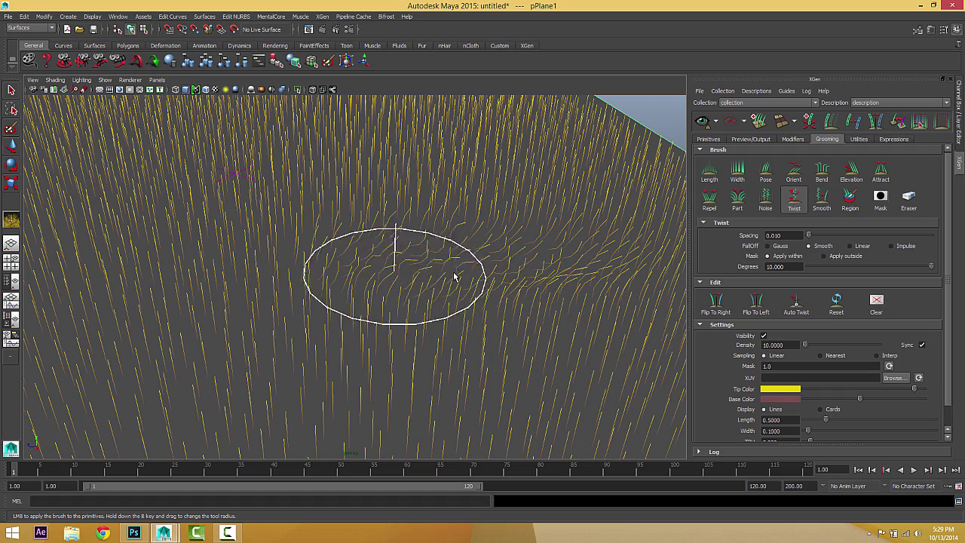
{"action": "left_click_drag", "start_coordinate": [535, 284], "coordinate": [391, 282]}
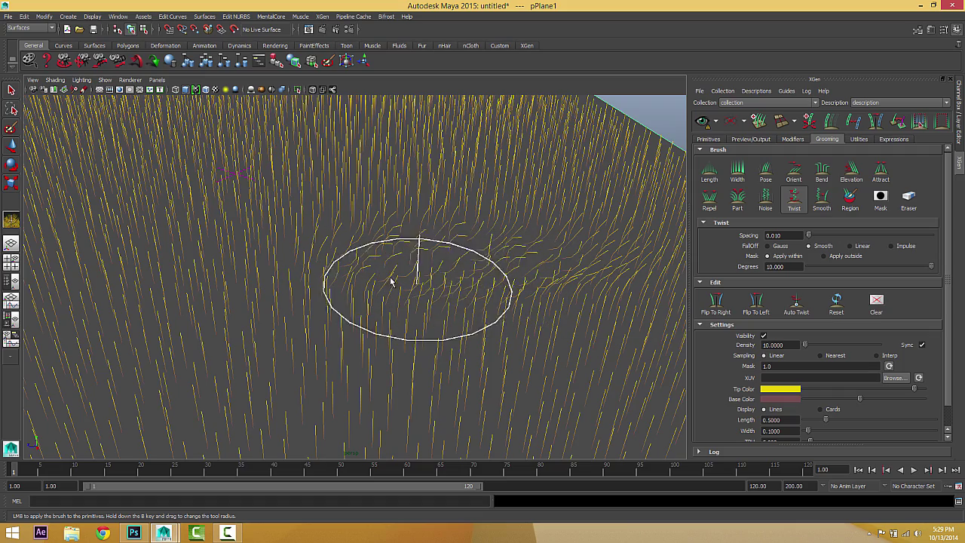
Examine how the twist turns the bent strands, up close and from several angles
{"action": "left_click_drag", "start_coordinate": [381, 244], "coordinate": [494, 256], "text": "alt"}
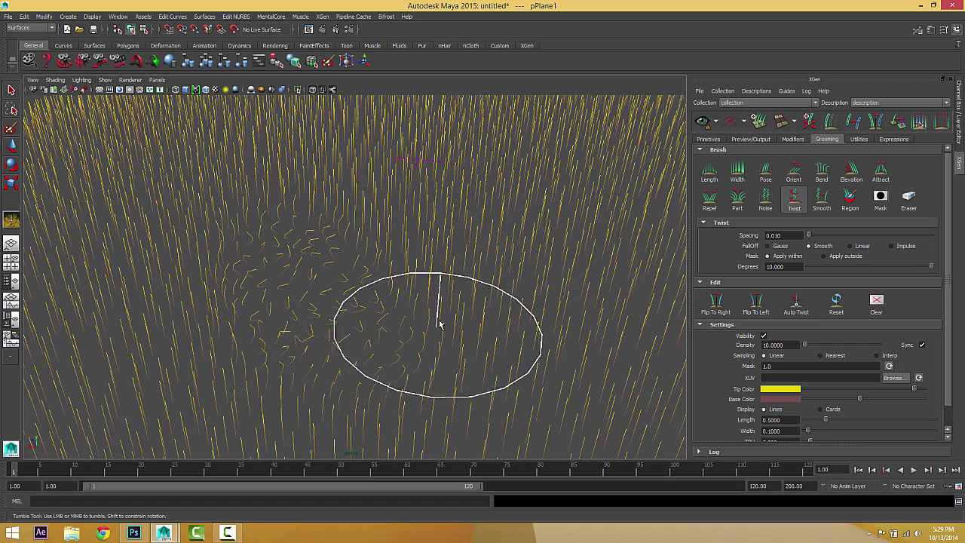
{"action": "right_click_drag", "start_coordinate": [440, 325], "coordinate": [443, 187], "text": "alt"}
{"action": "left_click_drag", "start_coordinate": [401, 319], "coordinate": [399, 310], "text": "alt"}
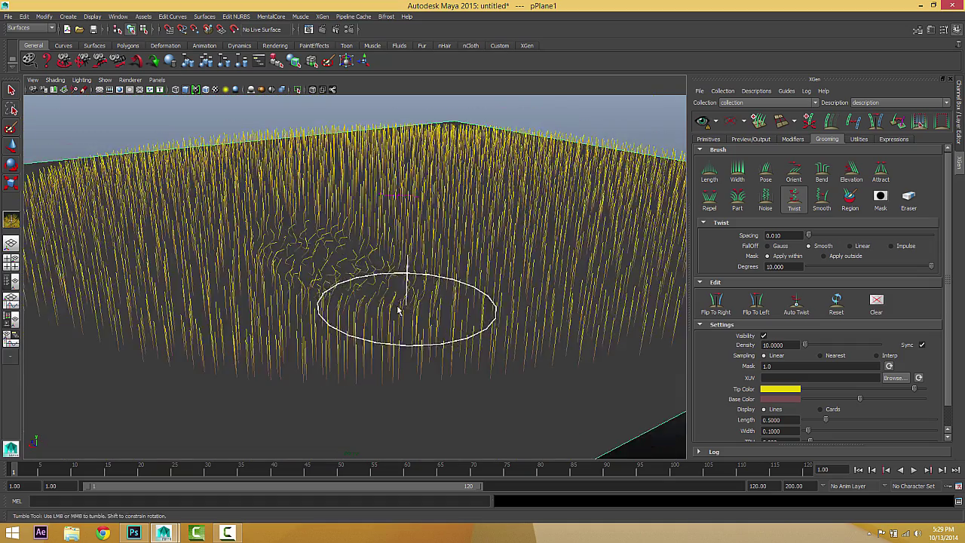
{"action": "right_click_drag", "start_coordinate": [399, 309], "coordinate": [519, 321], "text": "alt"}
{"action": "mouse_move", "coordinate": [520, 321]}
{"action": "left_mouse_down", "text": "alt"}
{"action": "mouse_move", "coordinate": [540, 320]}
{"action": "mouse_move", "coordinate": [527, 314]}
{"action": "left_mouse_up", "text": "alt"}
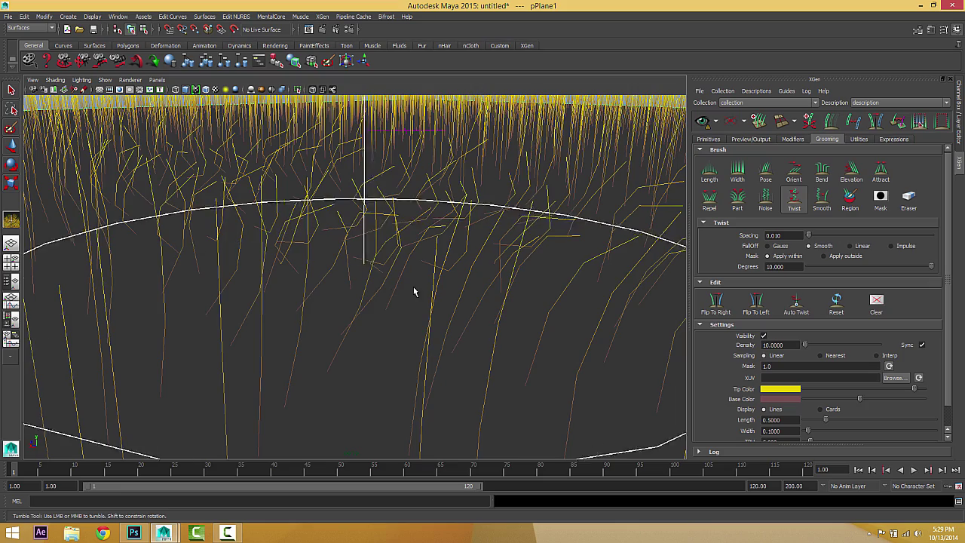
{"action": "right_click_drag", "start_coordinate": [415, 291], "coordinate": [397, 310], "text": "alt"}
{"action": "left_click_drag", "start_coordinate": [397, 309], "coordinate": [445, 323], "text": "alt"}
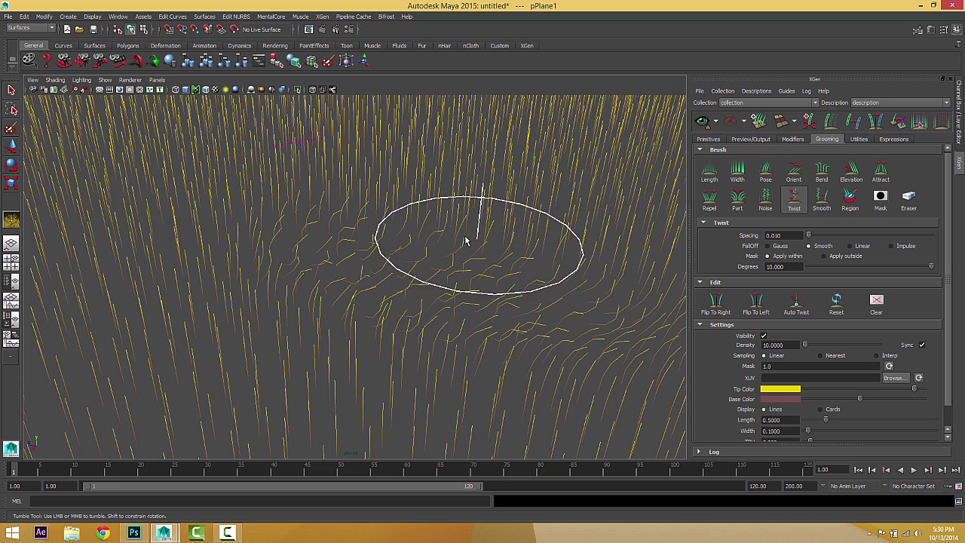
Brush another Twist stroke diagonally across the bent band of strands, keeping the 10-degree setting
{"action": "left_click", "coordinate": [765, 199]}
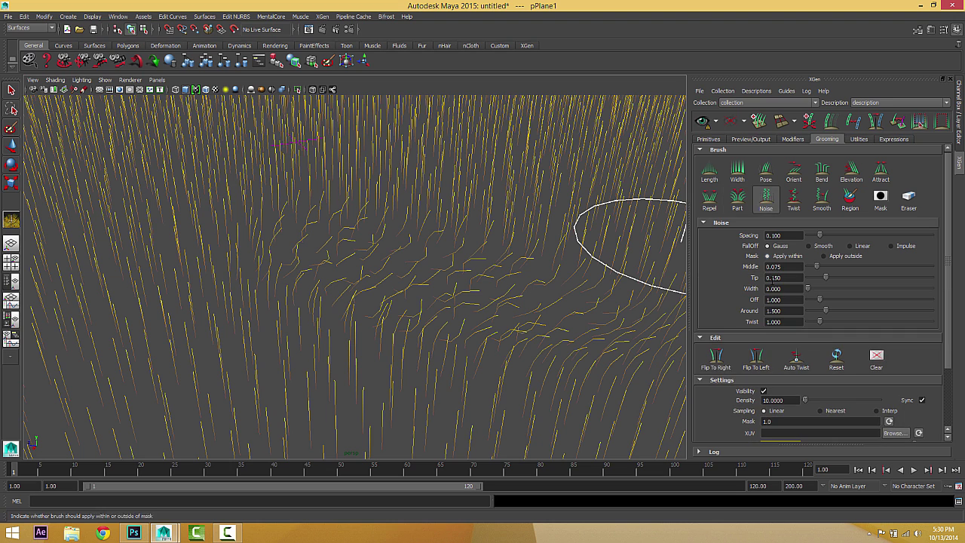
{"action": "left_click", "coordinate": [793, 199]}
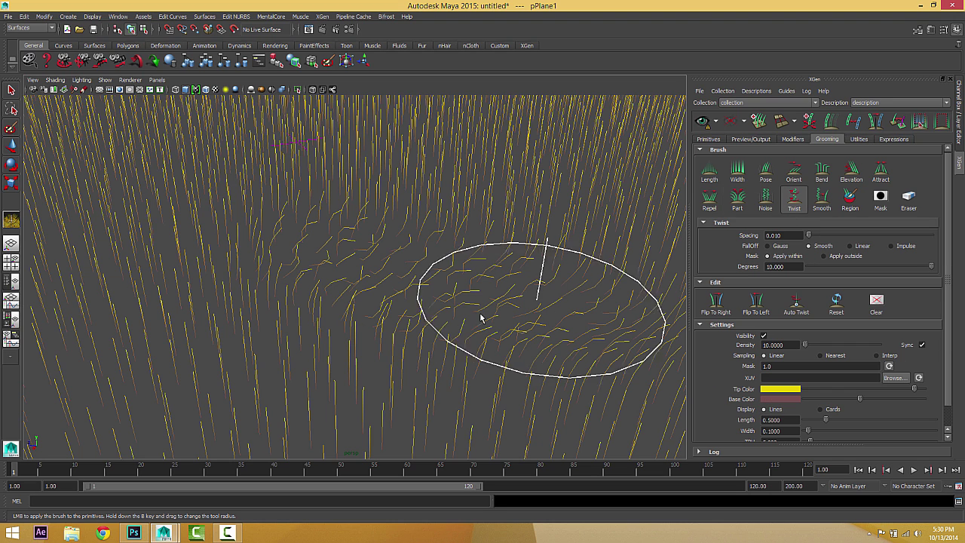
{"action": "mouse_move", "coordinate": [519, 331]}
{"action": "left_mouse_down"}
{"action": "mouse_move", "coordinate": [437, 342]}
{"action": "mouse_move", "coordinate": [426, 246]}
{"action": "left_mouse_up"}
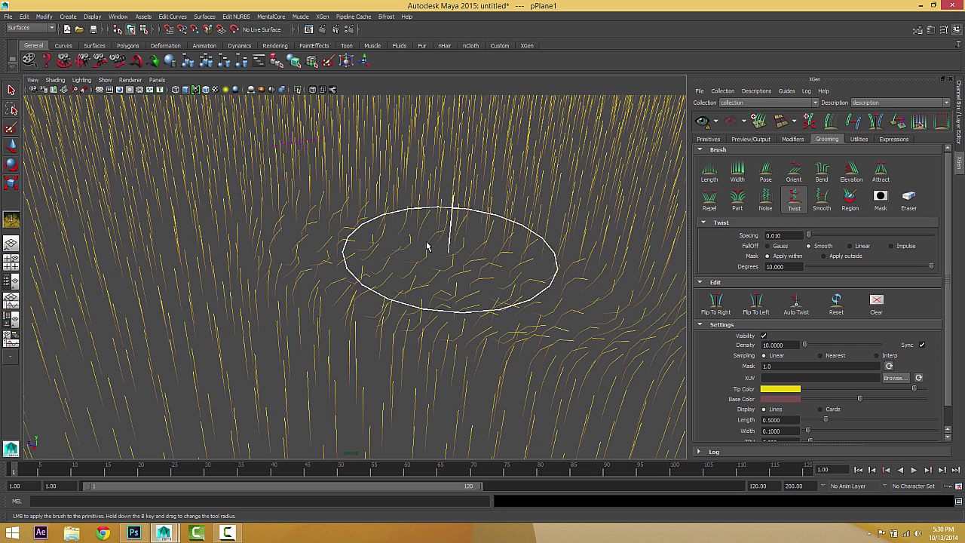
Even out the twisted strands with the Smooth brush at Length, Orientation and Bend 0.200
{"action": "left_click", "coordinate": [822, 199]}
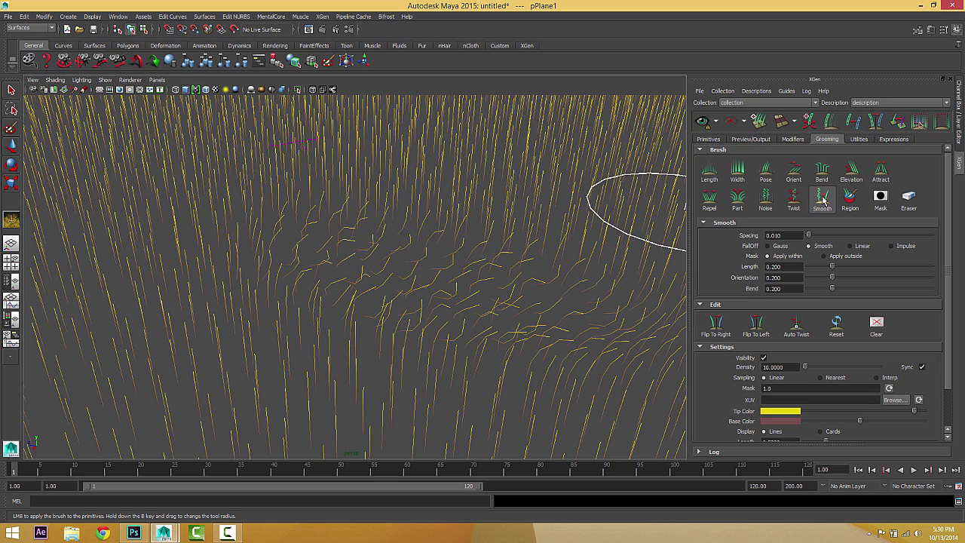
{"action": "mouse_move", "coordinate": [654, 234]}
{"action": "left_mouse_down"}
{"action": "mouse_move", "coordinate": [541, 345]}
{"action": "mouse_move", "coordinate": [362, 244]}
{"action": "mouse_move", "coordinate": [379, 272]}
{"action": "mouse_move", "coordinate": [355, 300]}
{"action": "mouse_move", "coordinate": [299, 243]}
{"action": "left_mouse_up"}
{"action": "left_click_drag", "start_coordinate": [311, 329], "coordinate": [422, 346], "text": "alt"}
{"action": "middle_click_drag", "start_coordinate": [540, 302], "coordinate": [382, 281], "text": "alt"}
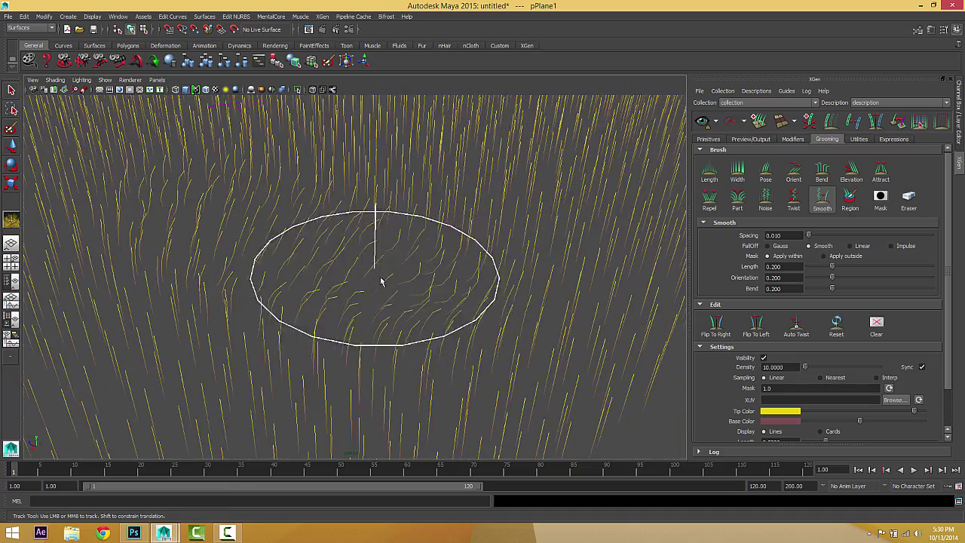
{"action": "left_click_drag", "start_coordinate": [473, 303], "coordinate": [255, 275], "text": "alt"}
{"action": "mouse_move", "coordinate": [377, 290]}
{"action": "left_mouse_down", "text": "alt"}
{"action": "mouse_move", "coordinate": [213, 279]}
{"action": "mouse_move", "coordinate": [224, 272]}
{"action": "mouse_move", "coordinate": [399, 272]}
{"action": "mouse_move", "coordinate": [351, 269]}
{"action": "mouse_move", "coordinate": [392, 261]}
{"action": "mouse_move", "coordinate": [393, 276]}
{"action": "left_mouse_up", "text": "alt"}
{"action": "middle_click_drag", "start_coordinate": [392, 276], "coordinate": [447, 288], "text": "alt"}
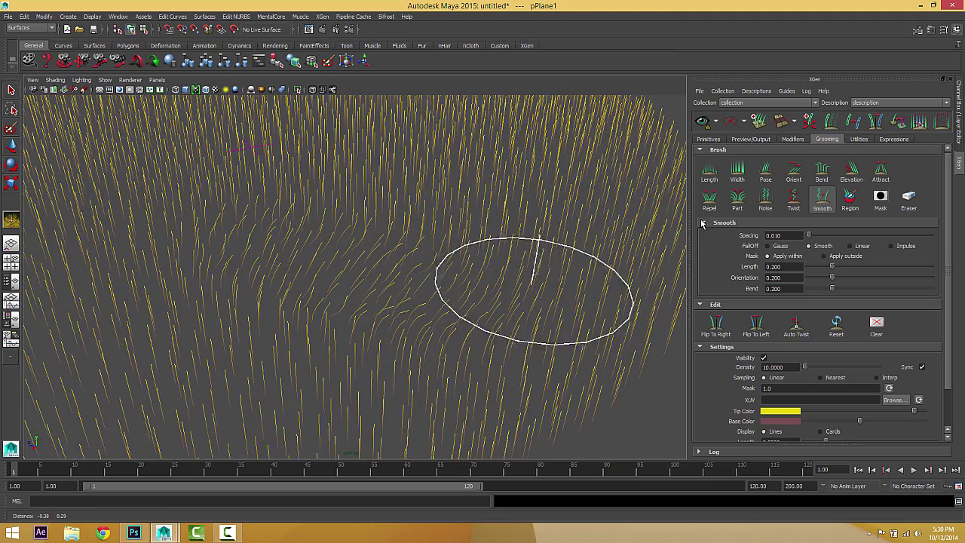
Paint a red region over the bent and smoothed strands with the Region brush
{"action": "left_click", "coordinate": [850, 199]}
{"action": "right_click_drag", "start_coordinate": [649, 217], "coordinate": [509, 245], "text": "alt"}
{"action": "left_click_drag", "start_coordinate": [509, 245], "coordinate": [474, 287], "text": "alt"}
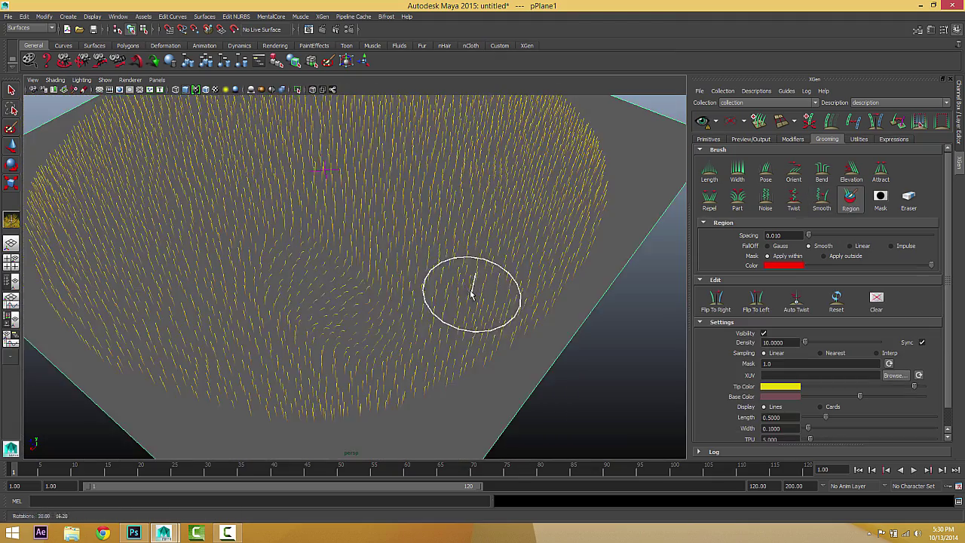
{"action": "mouse_move", "coordinate": [316, 295]}
{"action": "left_mouse_down"}
{"action": "mouse_move", "coordinate": [373, 245]}
{"action": "mouse_move", "coordinate": [367, 343]}
{"action": "mouse_move", "coordinate": [429, 317]}
{"action": "mouse_move", "coordinate": [367, 354]}
{"action": "mouse_move", "coordinate": [392, 325]}
{"action": "mouse_move", "coordinate": [474, 313]}
{"action": "left_mouse_up"}
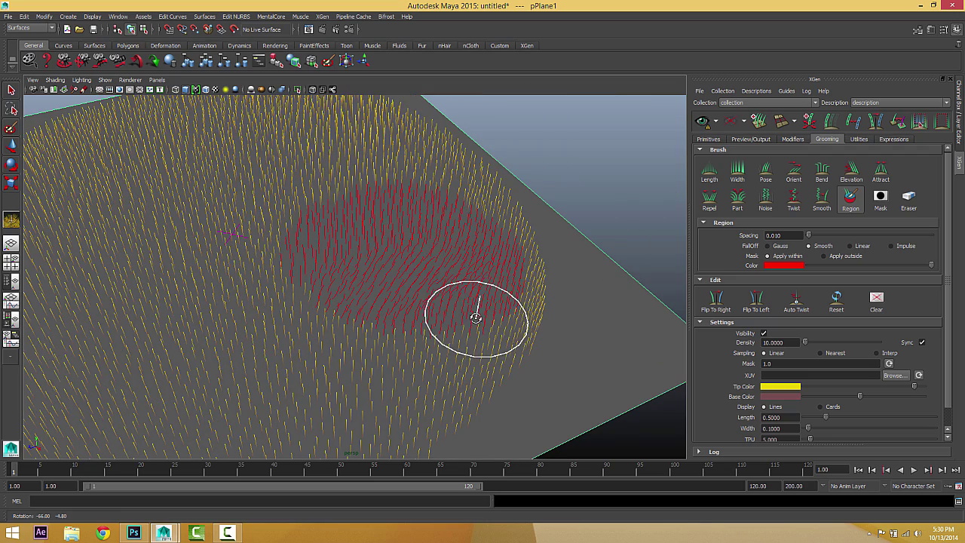
Change the region colour to blue and paint a second region partly overlapping the red one
{"action": "left_click", "coordinate": [785, 266]}
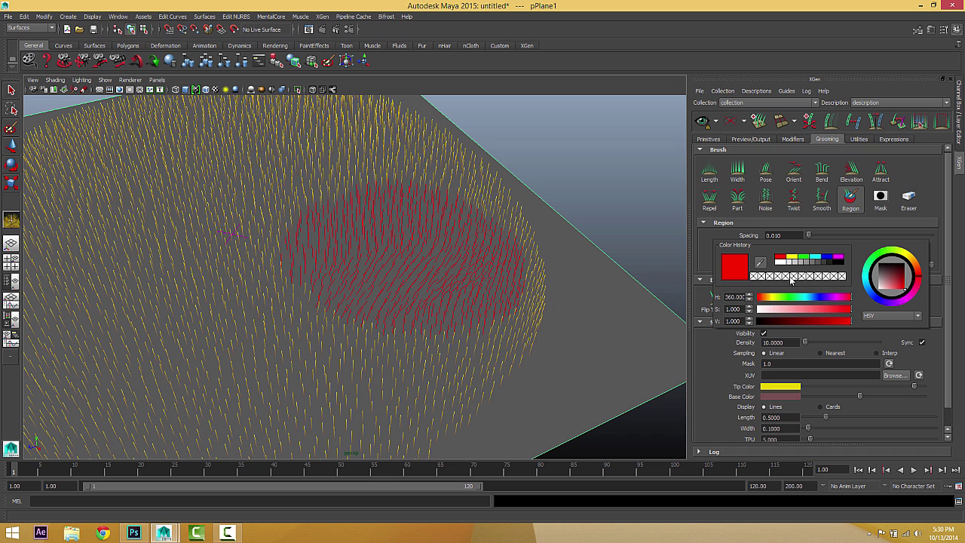
{"action": "left_click", "coordinate": [832, 259]}
{"action": "mouse_move", "coordinate": [470, 267]}
{"action": "left_mouse_down"}
{"action": "mouse_move", "coordinate": [387, 340]}
{"action": "mouse_move", "coordinate": [252, 394]}
{"action": "mouse_move", "coordinate": [287, 285]}
{"action": "left_mouse_up"}
{"action": "mouse_move", "coordinate": [345, 302]}
{"action": "left_mouse_down"}
{"action": "mouse_move", "coordinate": [424, 380]}
{"action": "mouse_move", "coordinate": [327, 345]}
{"action": "mouse_move", "coordinate": [452, 334]}
{"action": "mouse_move", "coordinate": [445, 375]}
{"action": "left_mouse_up"}
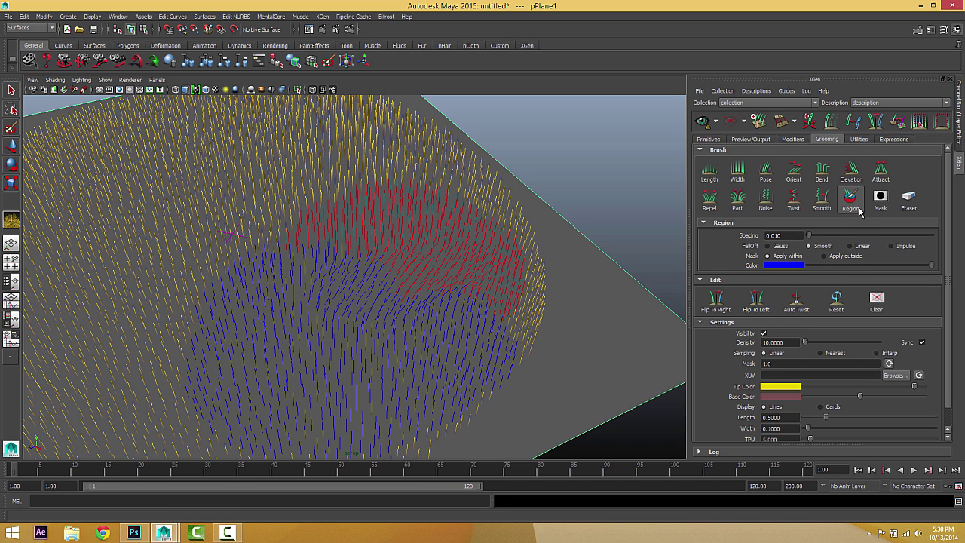
Paint a small mask area beside the red and blue regions with the Mask brush at magnitude 0.200
{"action": "left_click", "coordinate": [881, 197]}
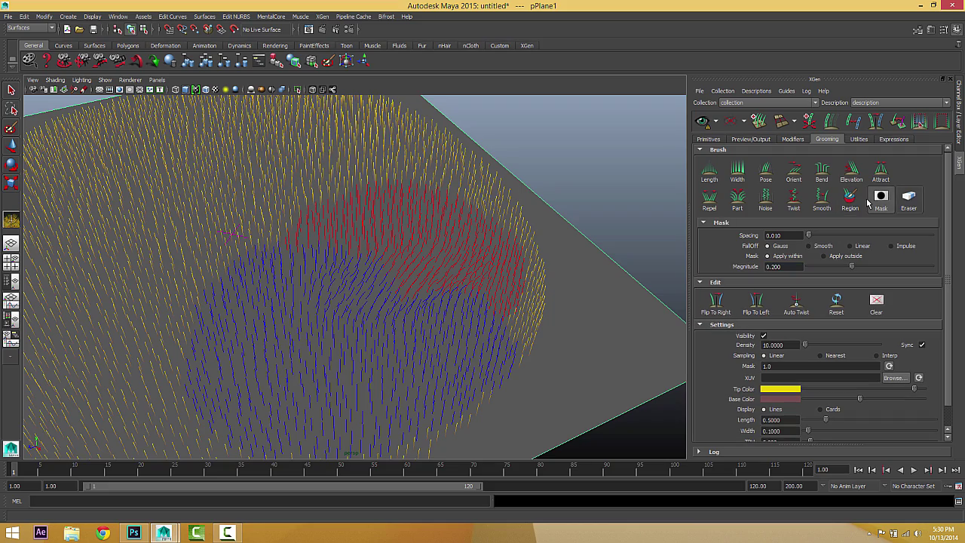
{"action": "mouse_move", "coordinate": [284, 200]}
{"action": "left_mouse_down", "text": "alt"}
{"action": "mouse_move", "coordinate": [437, 164]}
{"action": "mouse_move", "coordinate": [359, 205]}
{"action": "mouse_move", "coordinate": [367, 173]}
{"action": "left_mouse_up", "text": "alt"}
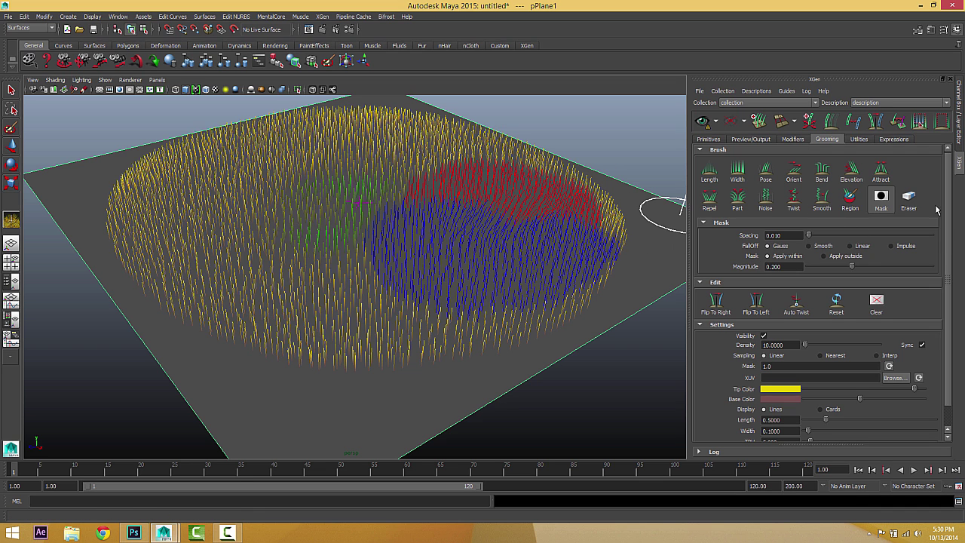
Bend the green strands beside the blue region with the Bend brush at magnitude 0.800
{"action": "left_click", "coordinate": [909, 199]}
{"action": "left_click_drag", "start_coordinate": [649, 219], "coordinate": [592, 236], "text": "alt"}
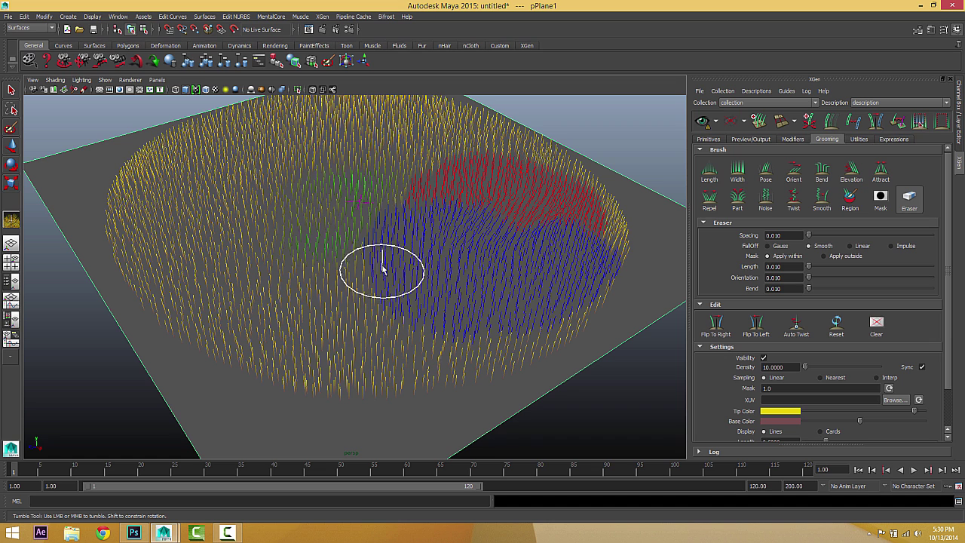
{"action": "left_click_drag", "start_coordinate": [368, 251], "coordinate": [399, 243], "text": "alt"}
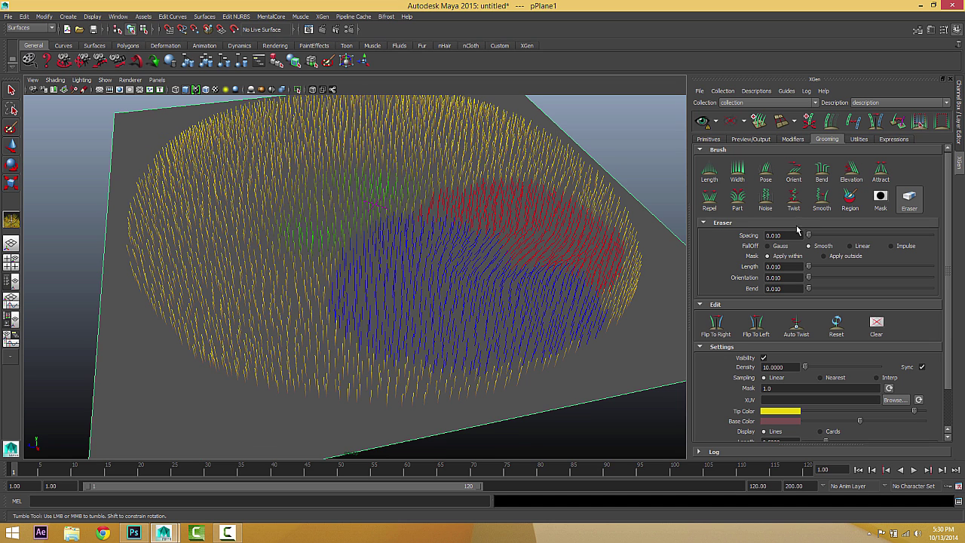
{"action": "left_click", "coordinate": [823, 173]}
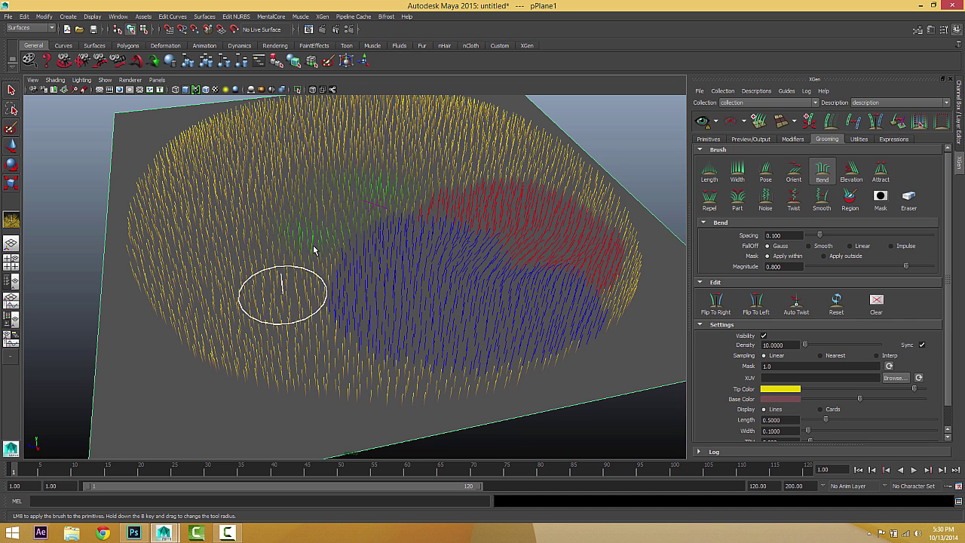
{"action": "mouse_move", "coordinate": [401, 234]}
{"action": "left_mouse_down"}
{"action": "mouse_move", "coordinate": [263, 235]}
{"action": "mouse_move", "coordinate": [350, 233]}
{"action": "mouse_move", "coordinate": [257, 246]}
{"action": "left_mouse_up"}
{"action": "left_click_drag", "start_coordinate": [340, 229], "coordinate": [397, 255], "text": "alt"}
{"action": "scroll", "coordinate": [397, 257], "scroll_direction": "up", "scroll_amount": 2}
{"action": "left_click_drag", "start_coordinate": [397, 293], "coordinate": [401, 262], "text": "alt"}
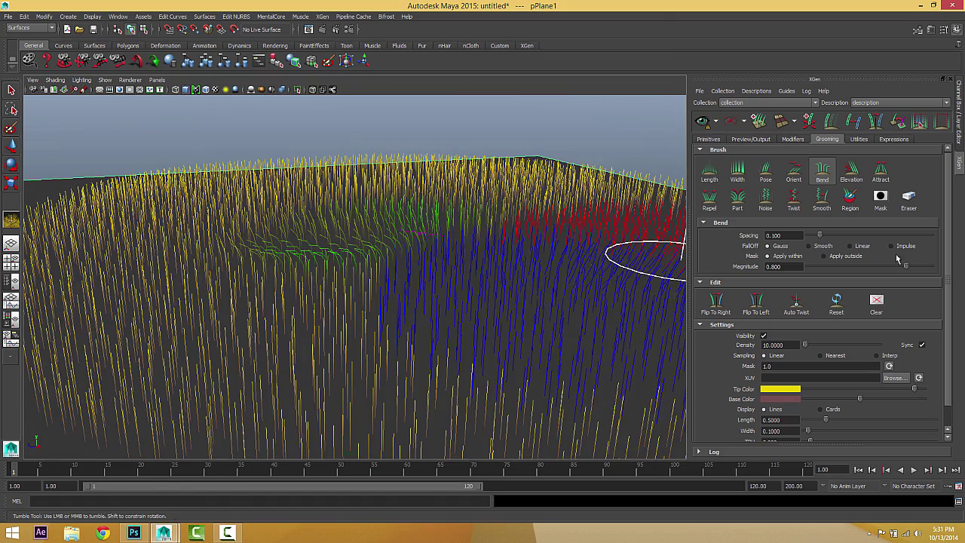
Erase the green strands' bend with the Eraser at Bend 1.000, and reorient them with the Orient brush at magnitude 0.114
{"action": "left_click", "coordinate": [909, 203]}
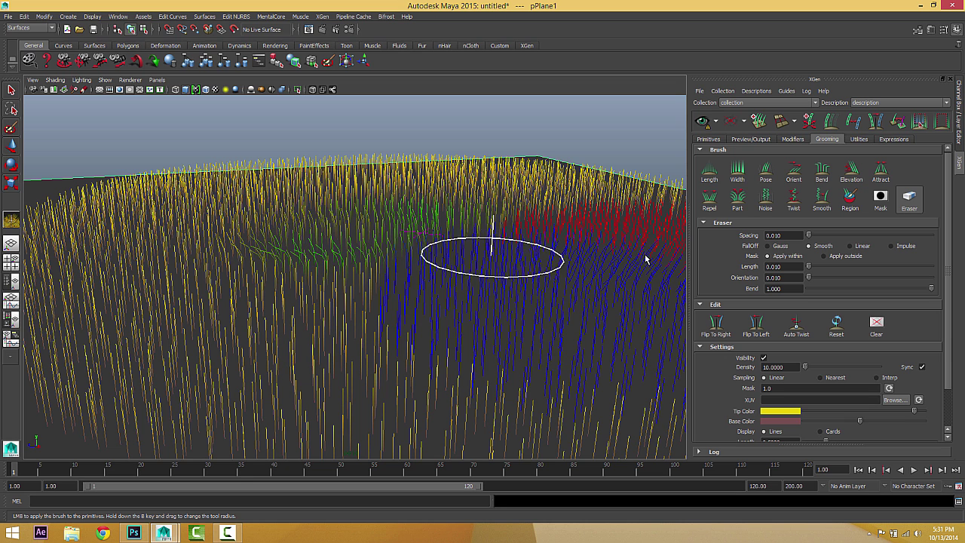
{"action": "left_click", "coordinate": [794, 172]}
{"action": "left_click_drag", "start_coordinate": [391, 175], "coordinate": [370, 193], "text": "alt"}
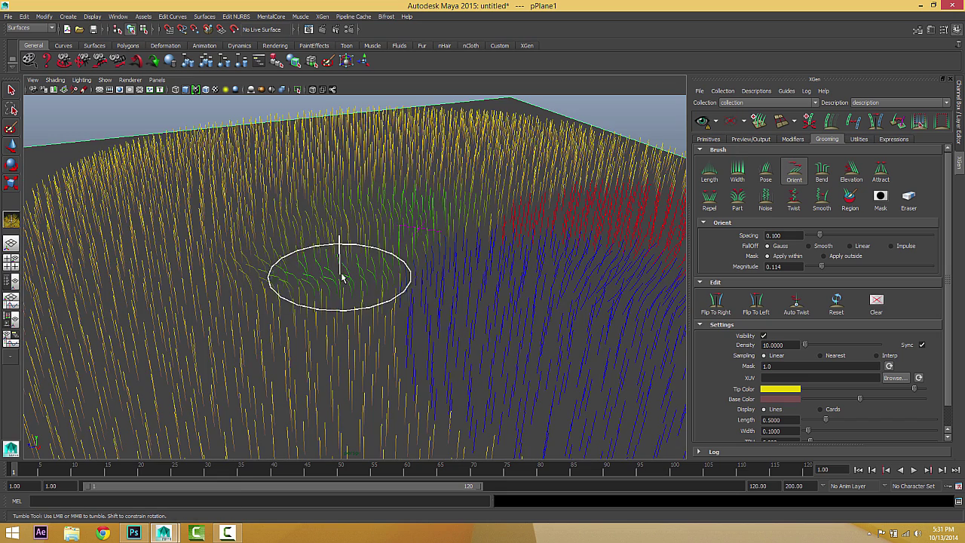
{"action": "mouse_move", "coordinate": [342, 279]}
{"action": "left_mouse_down"}
{"action": "mouse_move", "coordinate": [249, 276]}
{"action": "mouse_move", "coordinate": [332, 260]}
{"action": "mouse_move", "coordinate": [254, 302]}
{"action": "mouse_move", "coordinate": [231, 301]}
{"action": "mouse_move", "coordinate": [239, 321]}
{"action": "mouse_move", "coordinate": [280, 324]}
{"action": "mouse_move", "coordinate": [452, 287]}
{"action": "mouse_move", "coordinate": [300, 288]}
{"action": "left_mouse_up"}
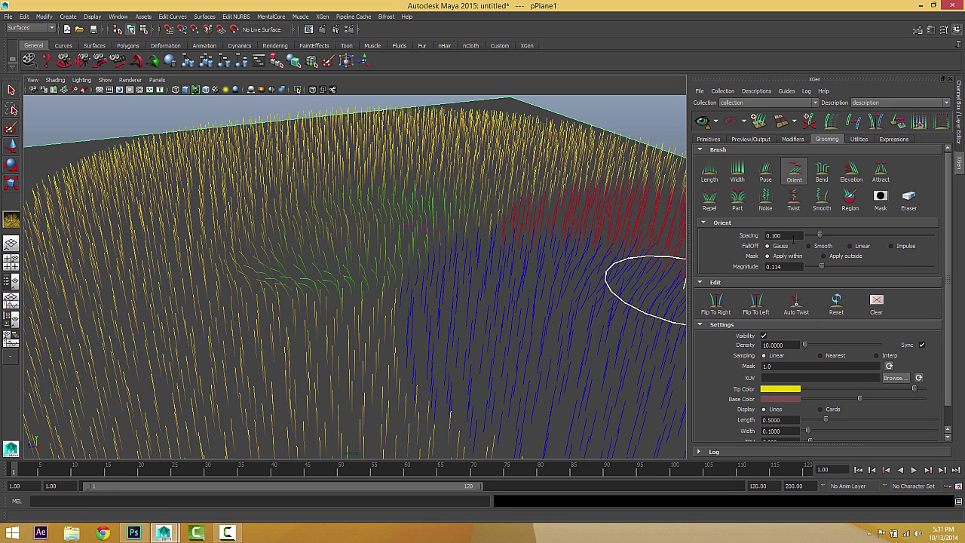
Straighten the reoriented green strands with the Eraser brush at Orientation 1.000 and Bend 1.000
{"action": "left_click", "coordinate": [908, 199]}
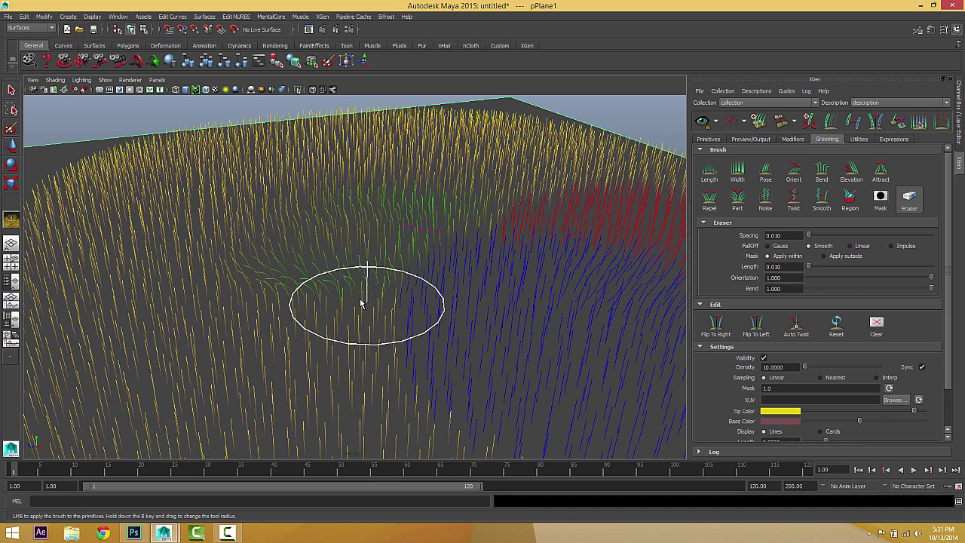
{"action": "mouse_move", "coordinate": [360, 302]}
{"action": "left_mouse_down"}
{"action": "mouse_move", "coordinate": [367, 288]}
{"action": "mouse_move", "coordinate": [250, 279]}
{"action": "mouse_move", "coordinate": [337, 291]}
{"action": "left_mouse_up"}
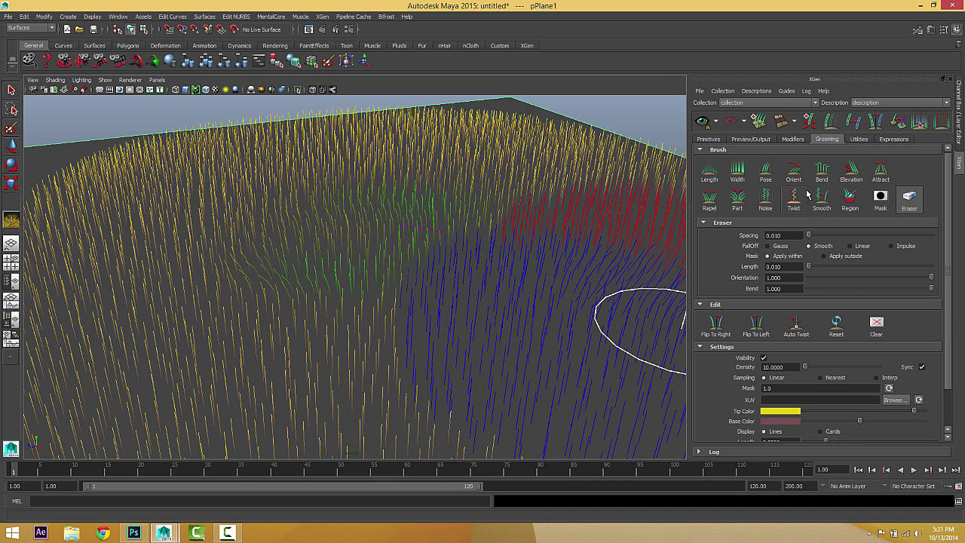
Lengthen the green strands with the Length brush at increment 1.000 and goal length 10.000
{"action": "left_click", "coordinate": [710, 181]}
{"action": "right_click_drag", "start_coordinate": [420, 201], "coordinate": [353, 245], "text": "alt"}
{"action": "left_click_drag", "start_coordinate": [354, 246], "coordinate": [320, 264], "text": "alt"}
{"action": "mouse_move", "coordinate": [379, 278]}
{"action": "left_mouse_down"}
{"action": "mouse_move", "coordinate": [338, 279]}
{"action": "mouse_move", "coordinate": [343, 272]}
{"action": "mouse_move", "coordinate": [365, 276]}
{"action": "mouse_move", "coordinate": [348, 284]}
{"action": "left_mouse_up"}
{"action": "right_click_drag", "start_coordinate": [348, 284], "coordinate": [471, 323], "text": "alt"}
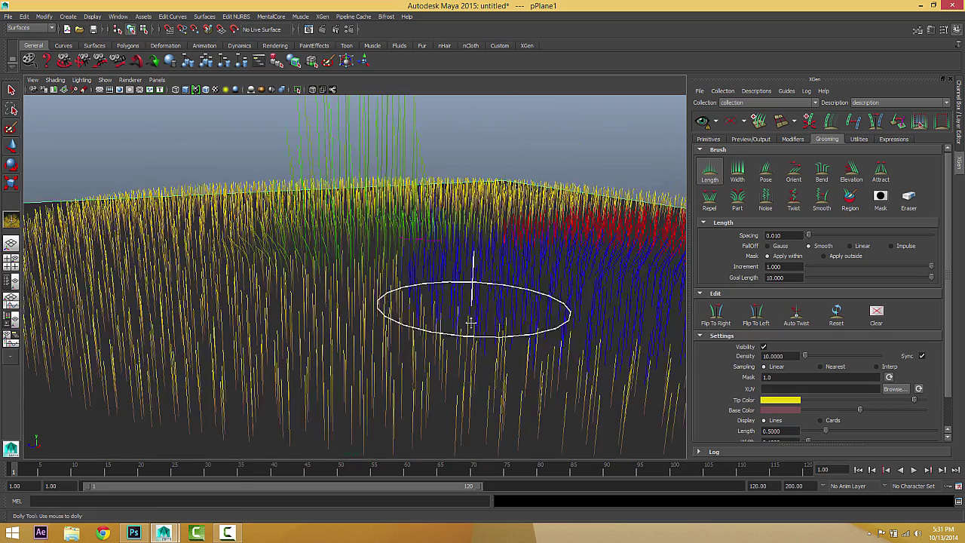
{"action": "left_click_drag", "start_coordinate": [471, 322], "coordinate": [474, 333], "text": "alt"}
Set the Eraser's Length to 1.000 and restore the lengthened green strands to their original length
{"action": "left_click", "coordinate": [909, 199]}
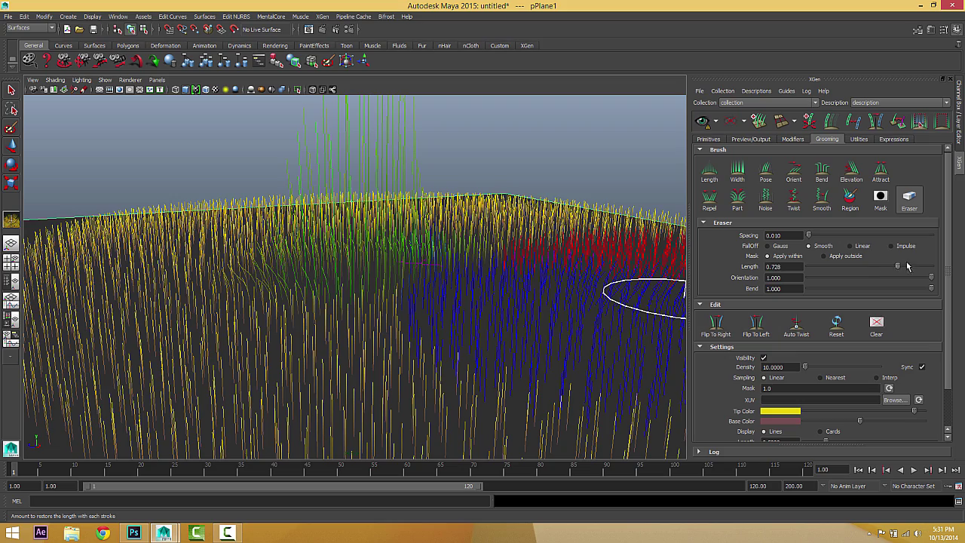
{"action": "right_click_drag", "start_coordinate": [469, 271], "coordinate": [399, 269], "text": "alt"}
{"action": "mouse_move", "coordinate": [399, 270]}
{"action": "left_mouse_down", "text": "alt"}
{"action": "mouse_move", "coordinate": [389, 303]}
{"action": "mouse_move", "coordinate": [371, 298]}
{"action": "mouse_move", "coordinate": [411, 278]}
{"action": "left_mouse_up", "text": "alt"}
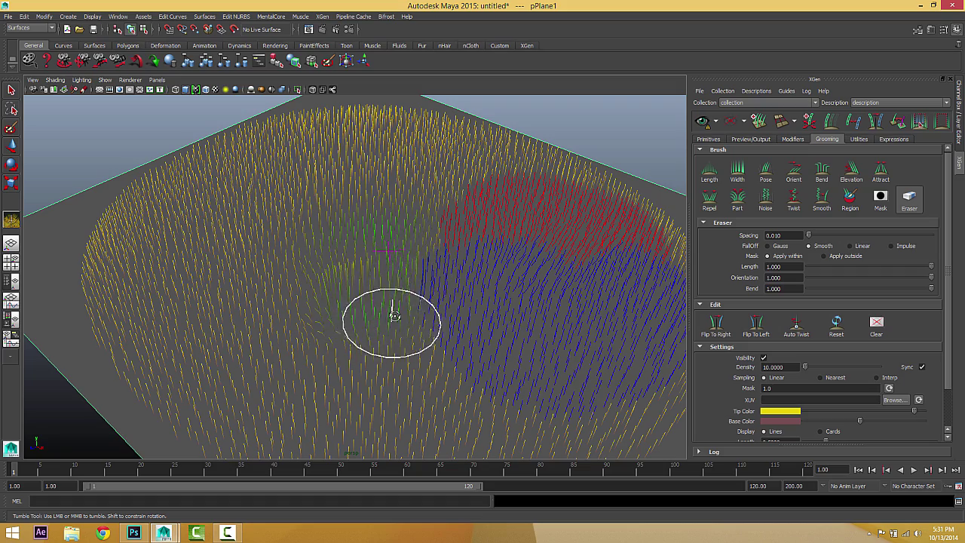
{"action": "left_click_drag", "start_coordinate": [391, 325], "coordinate": [376, 314], "text": "alt"}
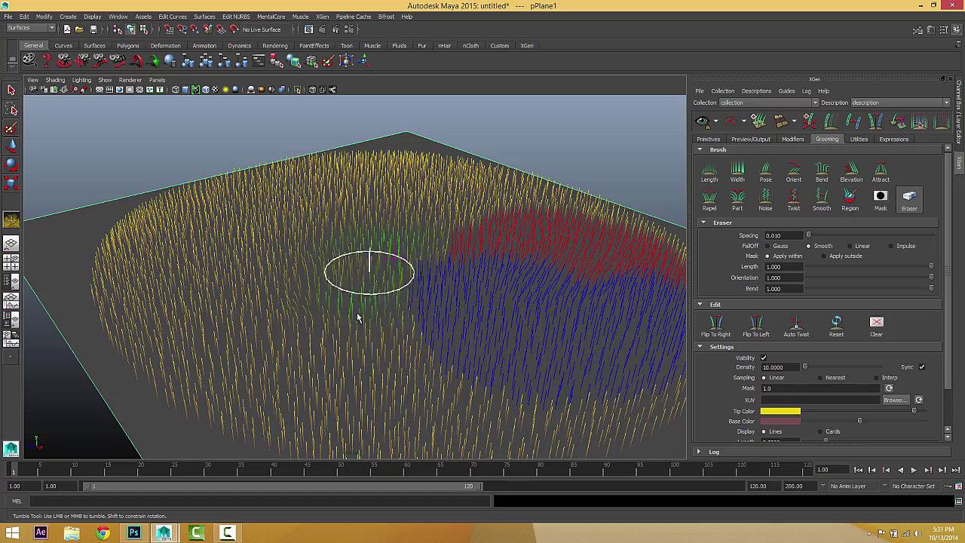
{"action": "mouse_move", "coordinate": [377, 298]}
{"action": "left_mouse_down", "text": "alt"}
{"action": "mouse_move", "coordinate": [384, 312]}
{"action": "mouse_move", "coordinate": [351, 300]}
{"action": "mouse_move", "coordinate": [381, 285]}
{"action": "left_mouse_up", "text": "alt"}
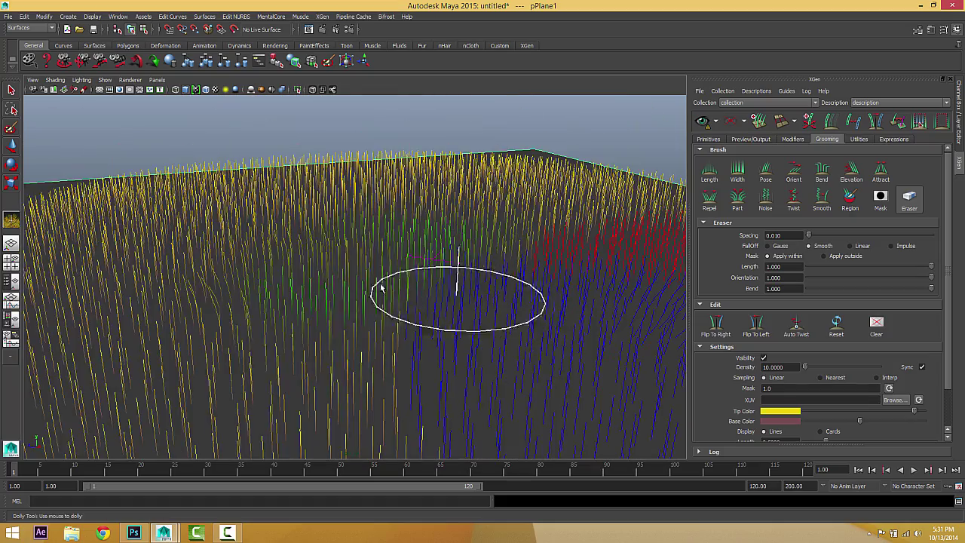
{"action": "left_click_drag", "start_coordinate": [327, 302], "coordinate": [410, 309], "text": "alt"}
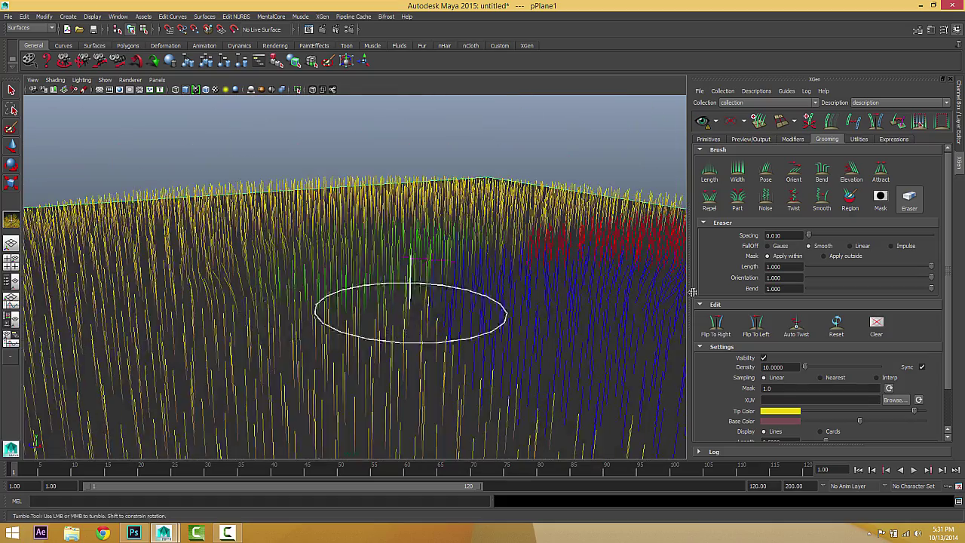
Update the XGen preview to inspect the groomed fur with its coloured regions, and activate the Mask brush
{"action": "left_click", "coordinate": [706, 123]}
{"action": "left_click_drag", "start_coordinate": [457, 249], "coordinate": [468, 279], "text": "alt"}
{"action": "right_click_drag", "start_coordinate": [516, 290], "coordinate": [481, 300], "text": "alt"}
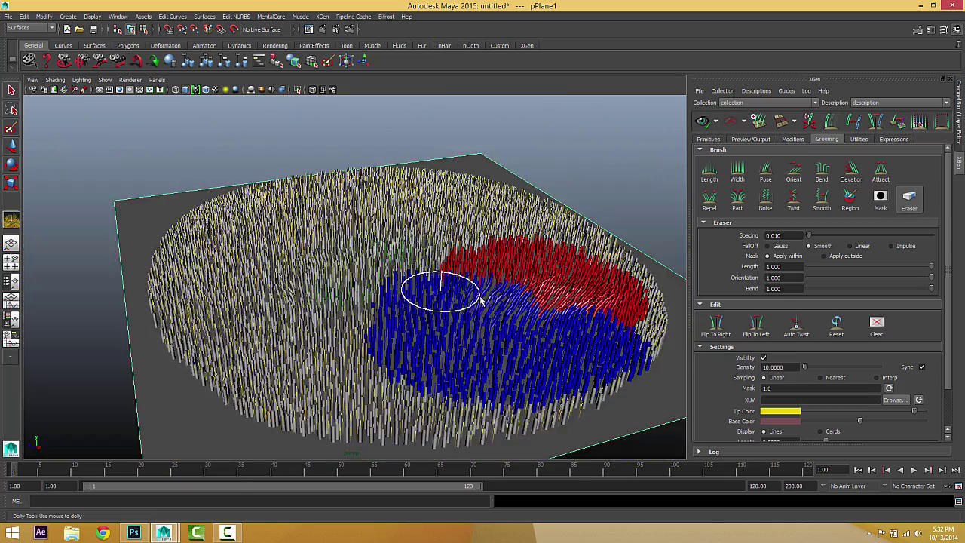
{"action": "mouse_move", "coordinate": [508, 315]}
{"action": "left_mouse_down", "text": "alt"}
{"action": "mouse_move", "coordinate": [496, 330]}
{"action": "mouse_move", "coordinate": [467, 294]}
{"action": "left_mouse_up", "text": "alt"}
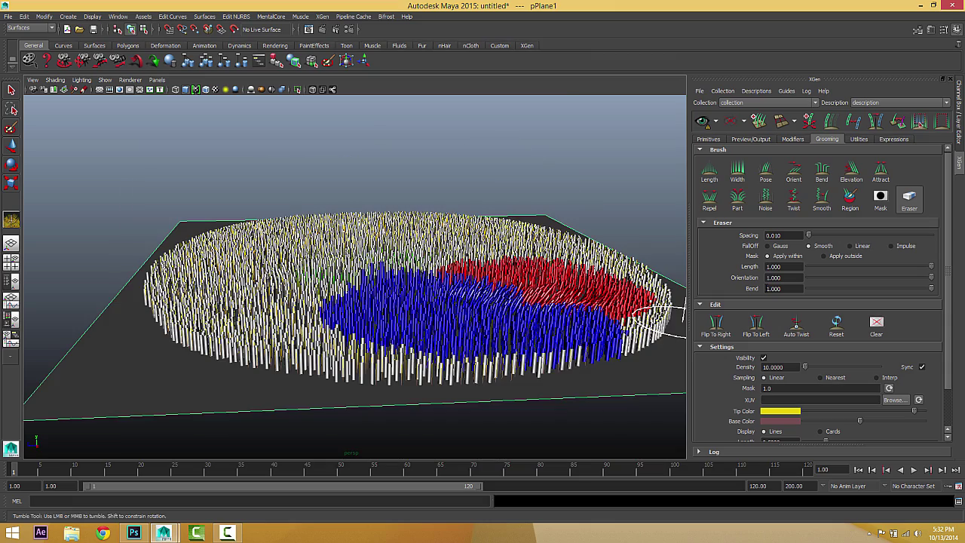
{"action": "left_click", "coordinate": [881, 198]}
{"action": "mouse_move", "coordinate": [410, 287]}
{"action": "left_mouse_down", "text": "alt"}
{"action": "mouse_move", "coordinate": [385, 296]}
{"action": "mouse_move", "coordinate": [366, 280]}
{"action": "mouse_move", "coordinate": [377, 284]}
{"action": "left_mouse_up", "text": "alt"}
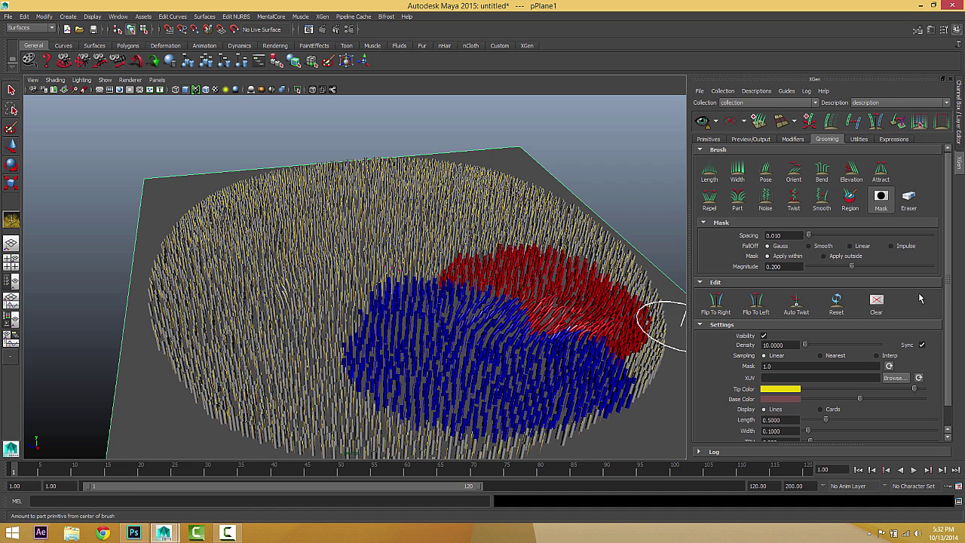
Reset the whole groom and refresh the XGen preview to inspect the fur from several angles
{"action": "left_click", "coordinate": [843, 303]}
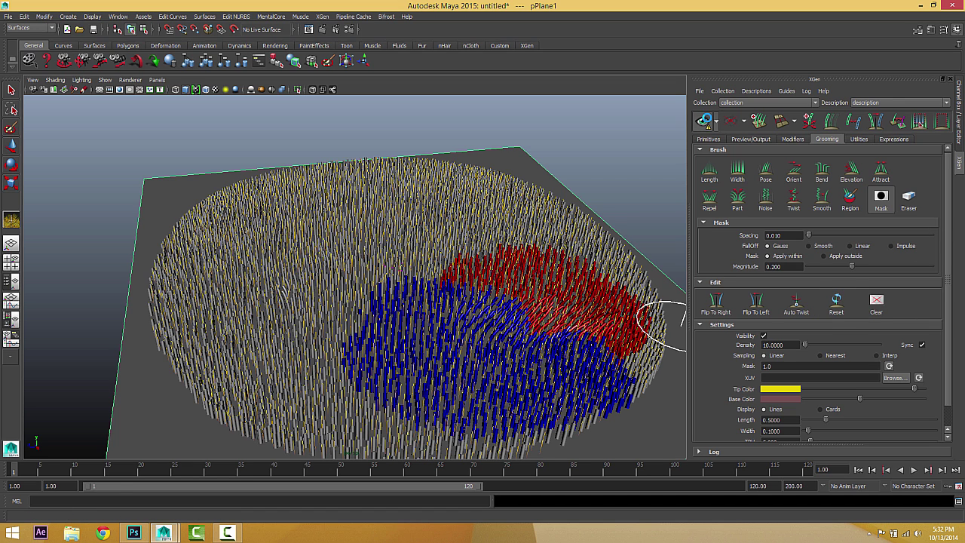
{"action": "mouse_move", "coordinate": [469, 321]}
{"action": "left_mouse_down", "text": "alt"}
{"action": "mouse_move", "coordinate": [489, 292]}
{"action": "mouse_move", "coordinate": [470, 309]}
{"action": "left_mouse_up", "text": "alt"}
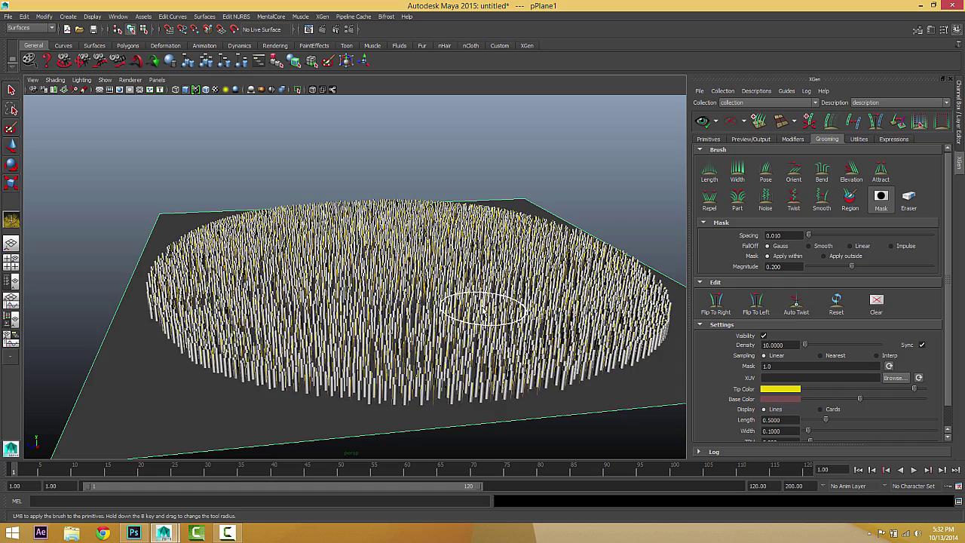
{"action": "left_click_drag", "start_coordinate": [488, 306], "coordinate": [518, 320], "text": "alt"}
{"action": "left_click_drag", "start_coordinate": [454, 300], "coordinate": [482, 324], "text": "alt"}
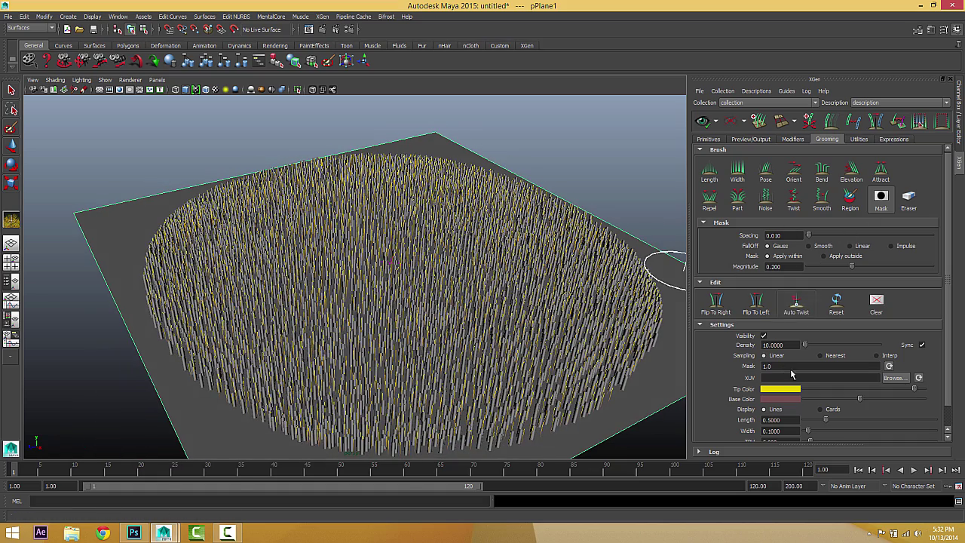
{"action": "left_click_drag", "start_coordinate": [435, 232], "coordinate": [391, 303], "text": "alt"}
{"action": "left_click_drag", "start_coordinate": [454, 310], "coordinate": [380, 307], "text": "alt"}
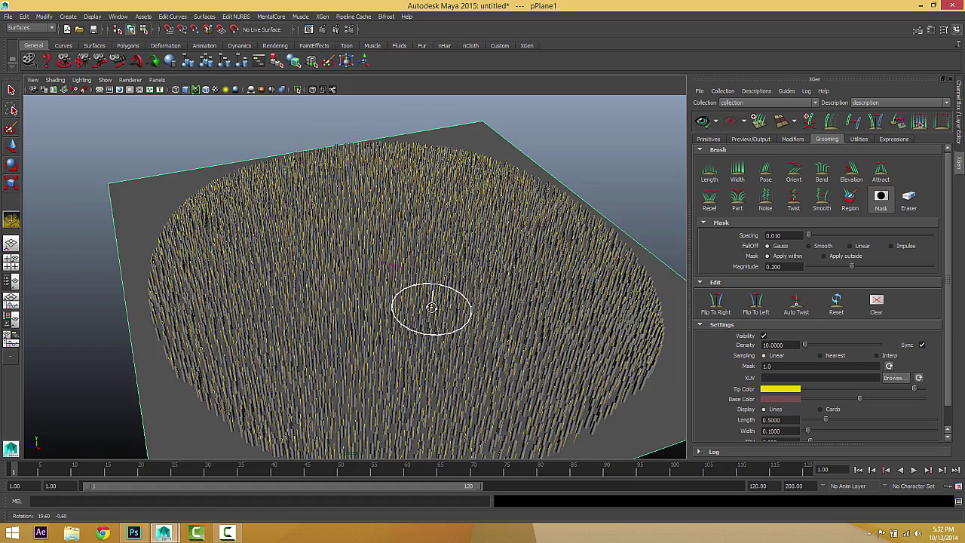
{"action": "left_click_drag", "start_coordinate": [552, 285], "coordinate": [641, 242], "text": "alt"}
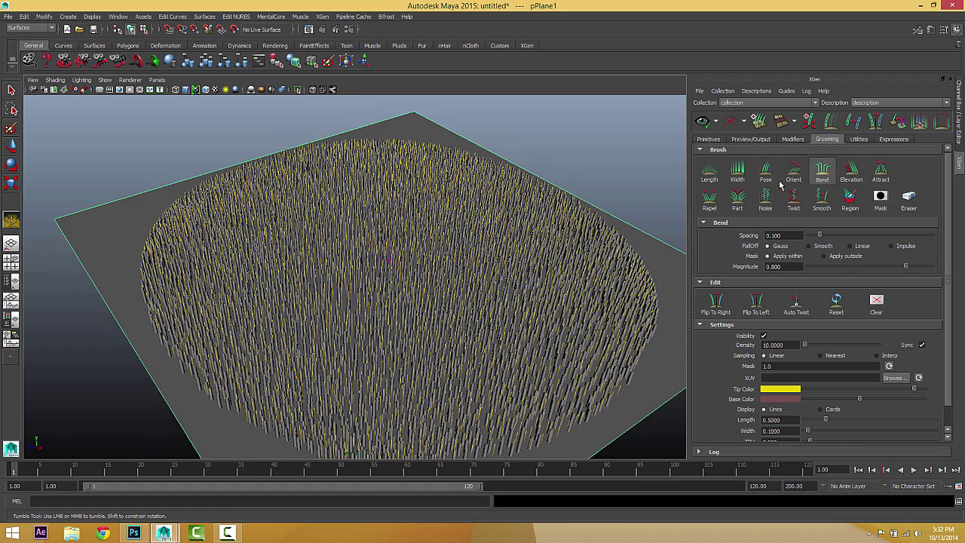
Clear the preview and bend a broad patch of strands with the Bend brush, raising its magnitude to 1.000
{"action": "left_click", "coordinate": [733, 121]}
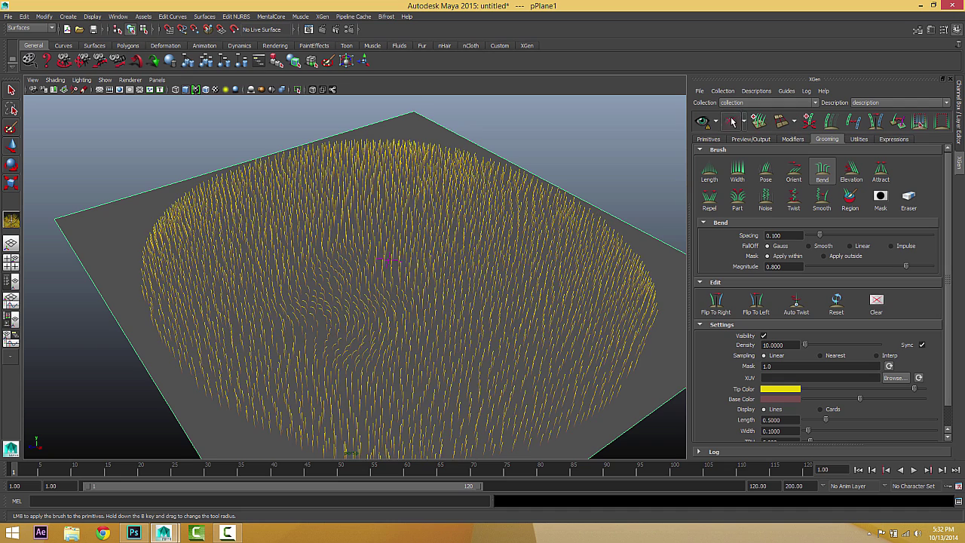
{"action": "mouse_move", "coordinate": [291, 334]}
{"action": "left_mouse_down"}
{"action": "mouse_move", "coordinate": [316, 271]}
{"action": "mouse_move", "coordinate": [319, 214]}
{"action": "mouse_move", "coordinate": [352, 304]}
{"action": "mouse_move", "coordinate": [365, 313]}
{"action": "left_mouse_up"}
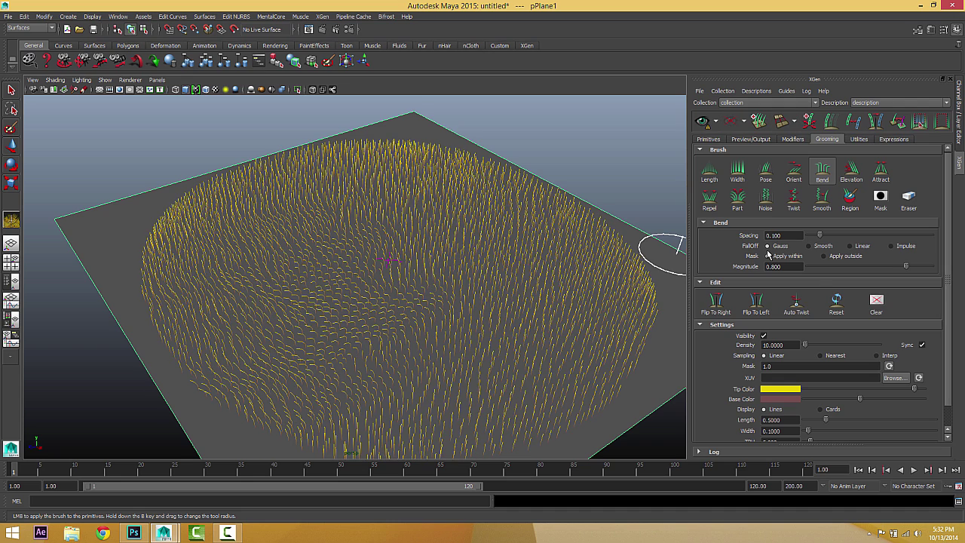
{"action": "left_click_drag", "start_coordinate": [909, 266], "coordinate": [932, 266]}
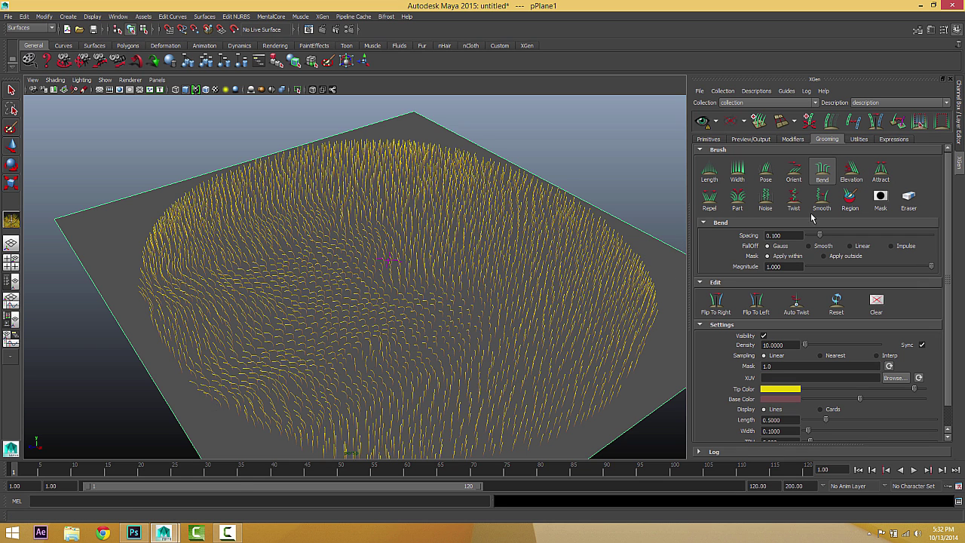
Twist the bent strands at 10.000 degrees, and roughen them with the Noise brush at Middle 0.902 and Tip 1.000
{"action": "left_click", "coordinate": [801, 199]}
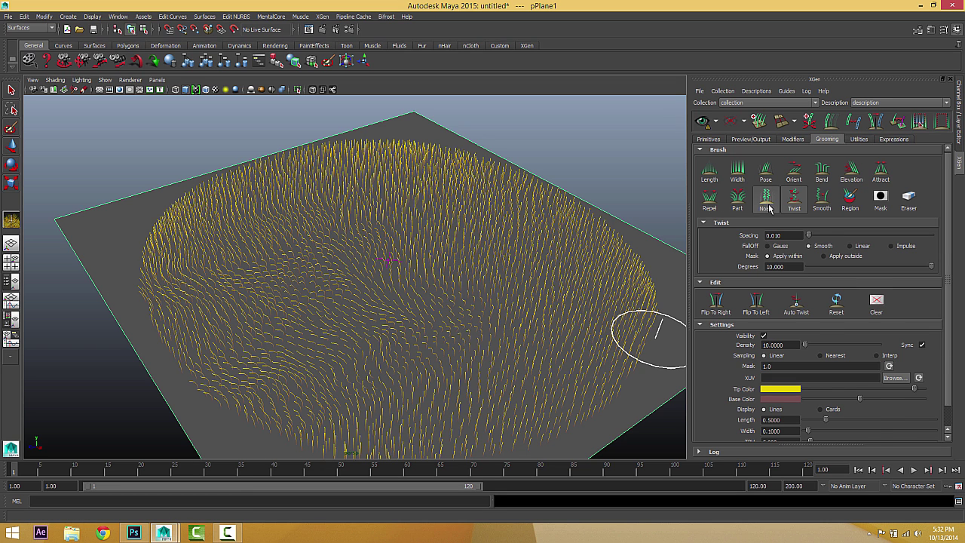
{"action": "left_click", "coordinate": [766, 202]}
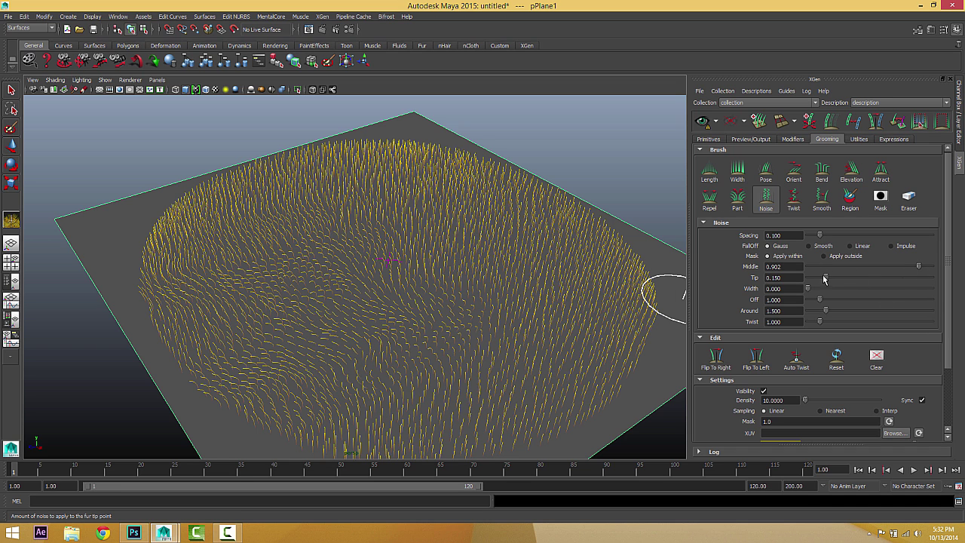
{"action": "mouse_move", "coordinate": [354, 323]}
{"action": "left_mouse_down"}
{"action": "mouse_move", "coordinate": [409, 280]}
{"action": "mouse_move", "coordinate": [254, 310]}
{"action": "mouse_move", "coordinate": [359, 297]}
{"action": "mouse_move", "coordinate": [469, 227]}
{"action": "mouse_move", "coordinate": [193, 212]}
{"action": "mouse_move", "coordinate": [322, 331]}
{"action": "mouse_move", "coordinate": [379, 266]}
{"action": "left_mouse_up"}
{"action": "left_click_drag", "start_coordinate": [420, 330], "coordinate": [472, 315], "text": "alt"}
{"action": "right_click_drag", "start_coordinate": [388, 322], "coordinate": [430, 331], "text": "alt"}
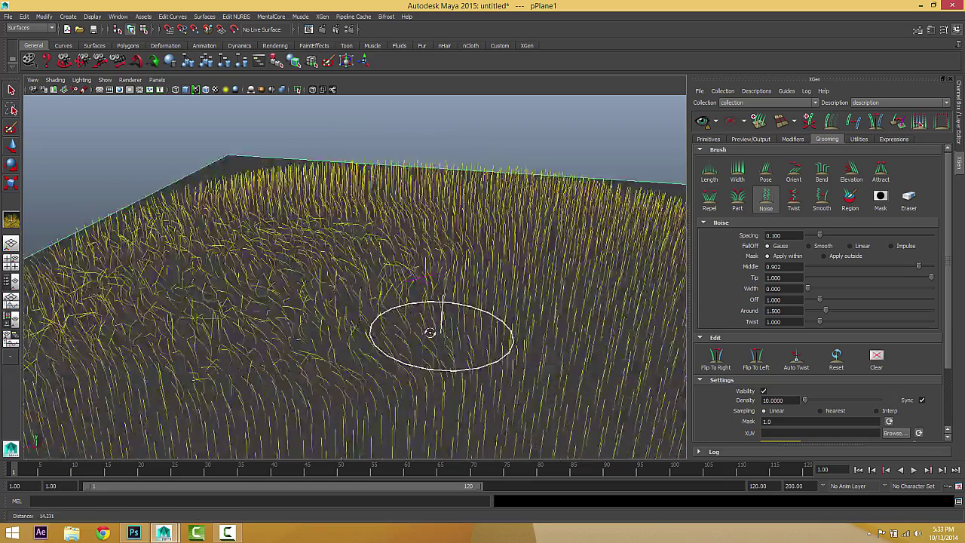
{"action": "left_click_drag", "start_coordinate": [431, 332], "coordinate": [446, 310], "text": "alt"}
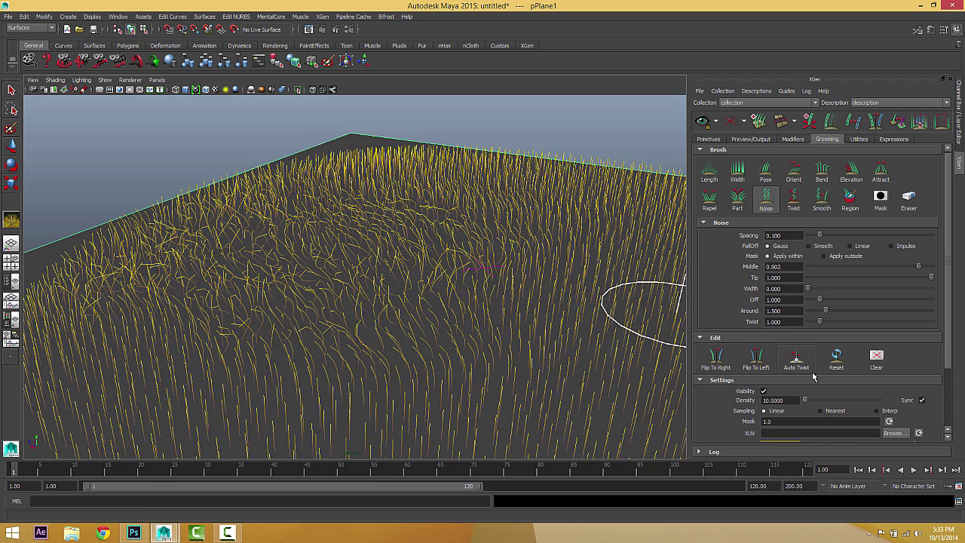
Apply Auto Twist to the groom repeatedly, activating the Twist brush before the final application
{"action": "left_click", "coordinate": [798, 362]}
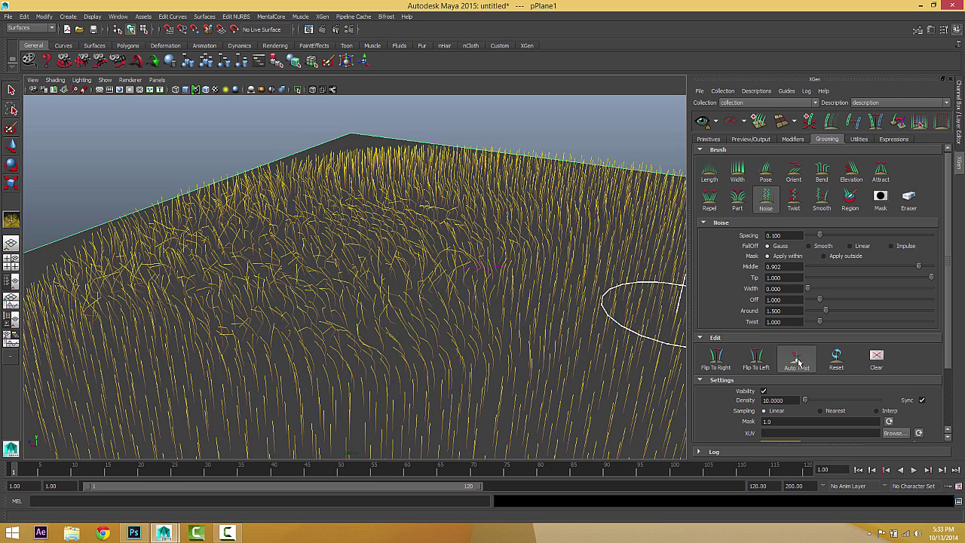
{"action": "left_click", "coordinate": [797, 363]}
{"action": "left_click", "coordinate": [798, 363]}
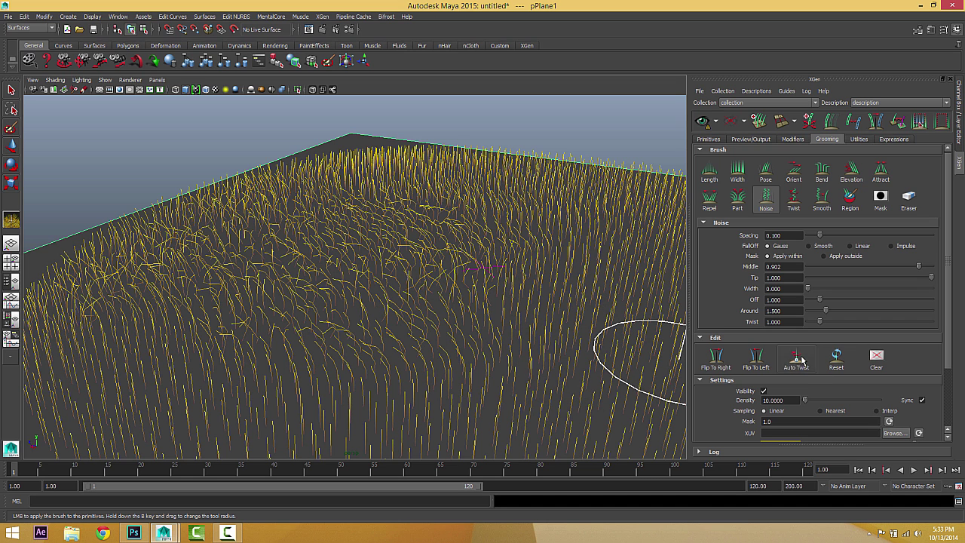
{"action": "left_click_drag", "start_coordinate": [467, 351], "coordinate": [789, 359], "text": "alt"}
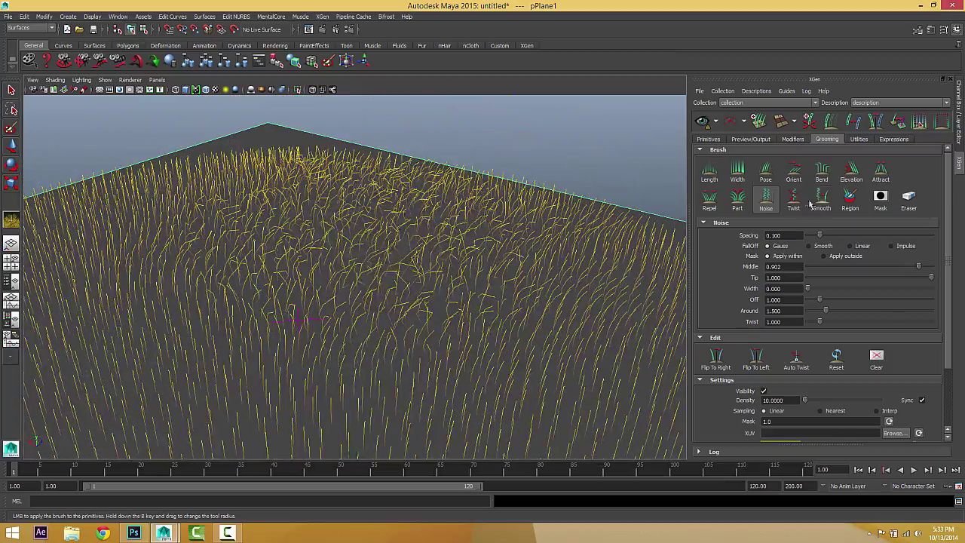
{"action": "left_click", "coordinate": [795, 200]}
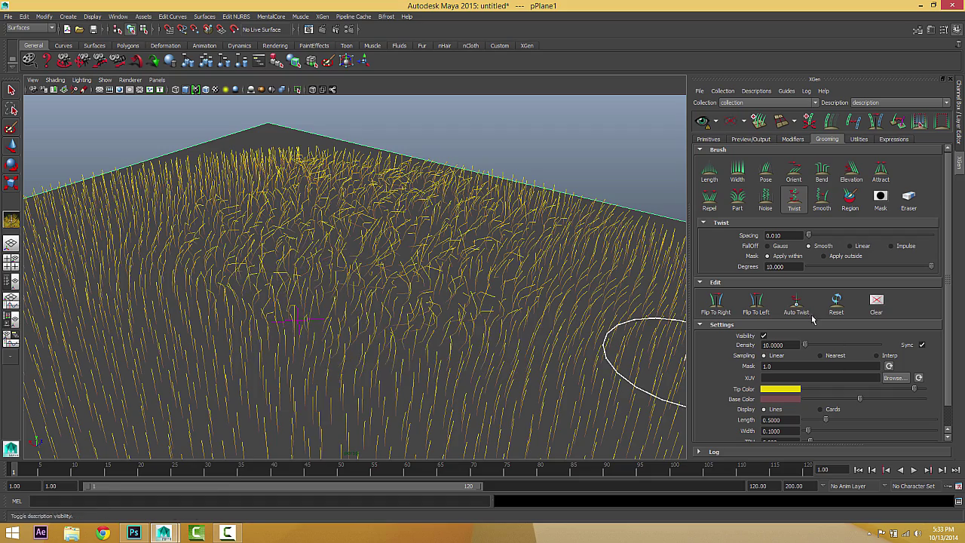
{"action": "left_click", "coordinate": [797, 305]}
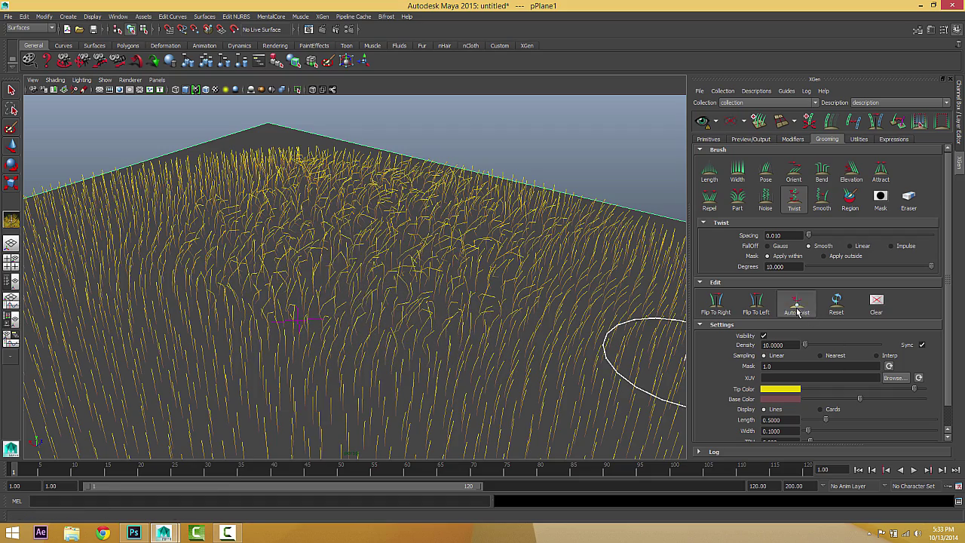
Activate the Smooth brush and refresh the XGen preview to inspect the bent and twisted fur from several angles
{"action": "left_click_drag", "start_coordinate": [392, 324], "coordinate": [341, 255], "text": "alt"}
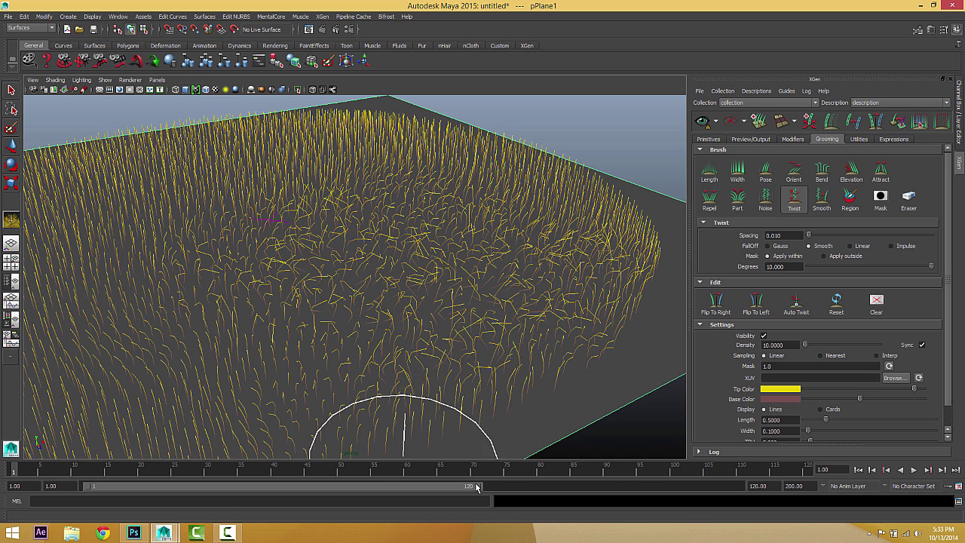
{"action": "left_click", "coordinate": [822, 200]}
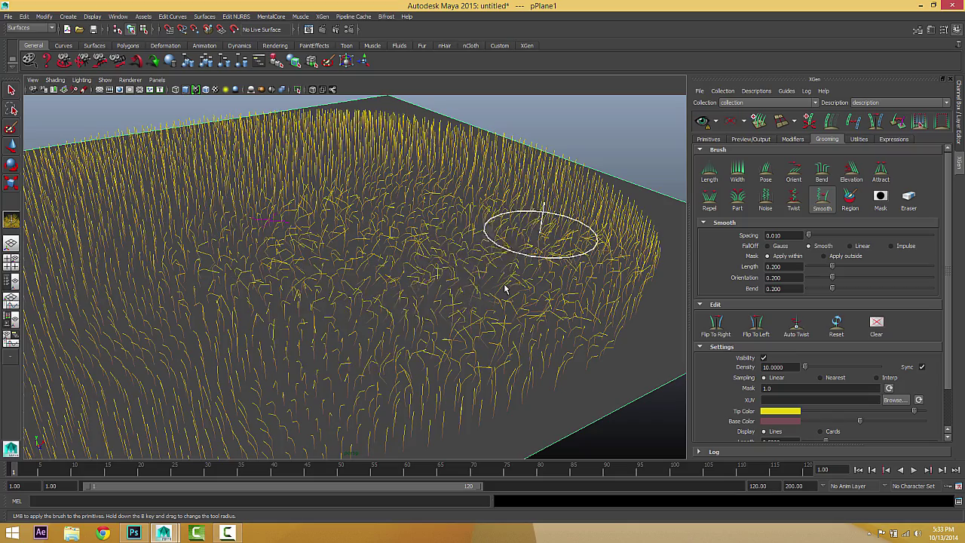
{"action": "mouse_move", "coordinate": [312, 366]}
{"action": "left_mouse_down", "text": "alt"}
{"action": "mouse_move", "coordinate": [406, 354]}
{"action": "mouse_move", "coordinate": [397, 359]}
{"action": "left_mouse_up", "text": "alt"}
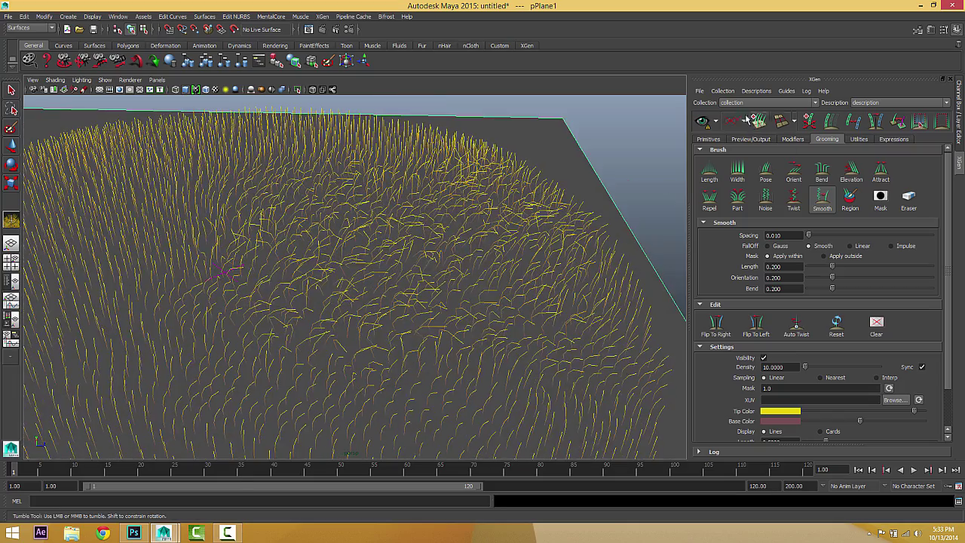
{"action": "left_click", "coordinate": [704, 122]}
{"action": "left_click_drag", "start_coordinate": [328, 311], "coordinate": [419, 301], "text": "alt"}
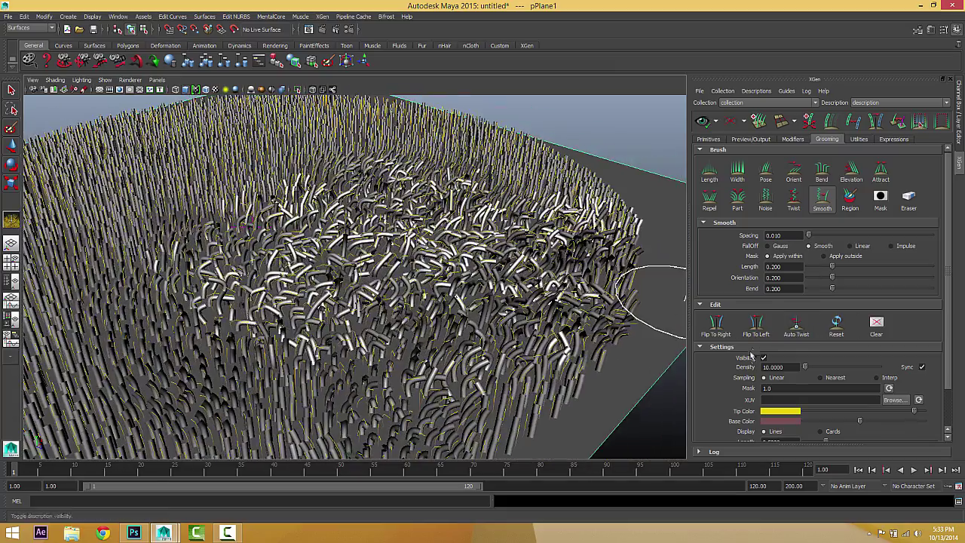
{"action": "right_click_drag", "start_coordinate": [435, 341], "coordinate": [442, 323], "text": "alt"}
{"action": "left_click_drag", "start_coordinate": [442, 322], "coordinate": [552, 281], "text": "alt"}
{"action": "right_click_drag", "start_coordinate": [552, 281], "coordinate": [545, 279], "text": "alt"}
{"action": "left_click_drag", "start_coordinate": [422, 243], "coordinate": [392, 237], "text": "alt"}
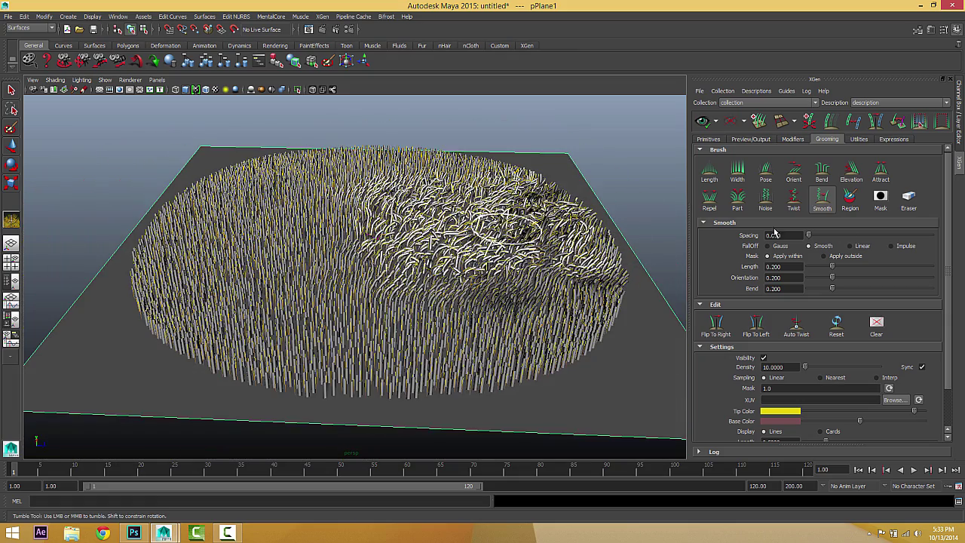
Apply Flip To Left and then Flip To Right to the plane's groom, inspecting the fur around each flip
{"action": "left_click", "coordinate": [757, 324]}
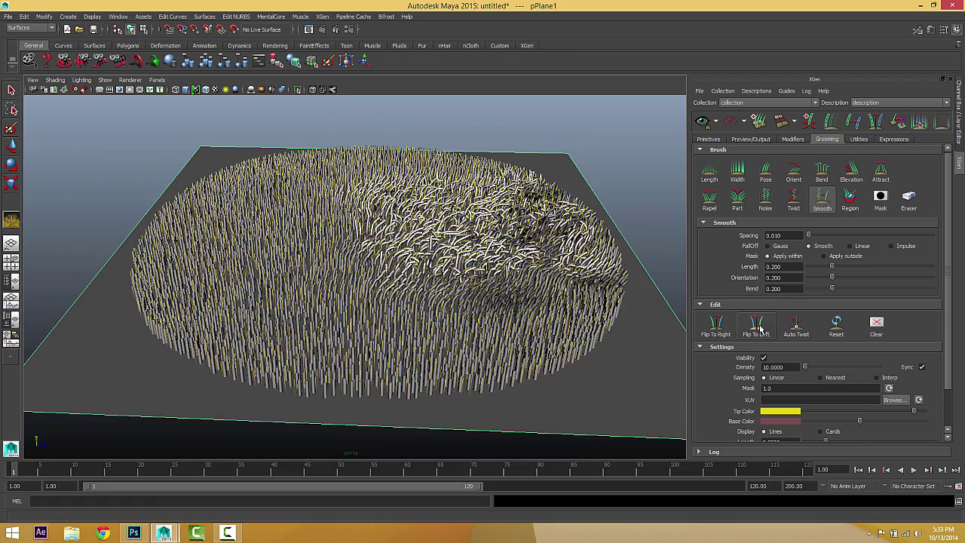
{"action": "left_click_drag", "start_coordinate": [439, 274], "coordinate": [495, 261], "text": "alt"}
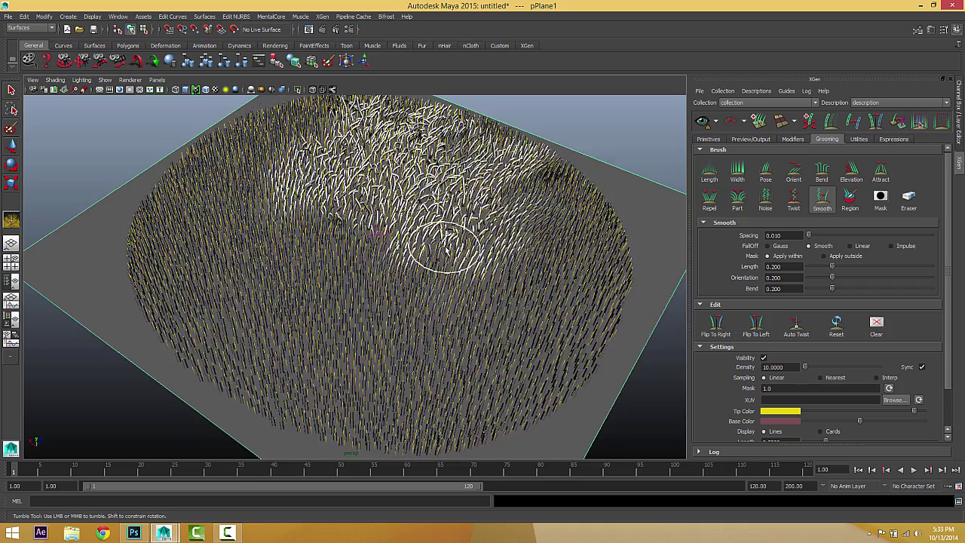
{"action": "middle_click_drag", "start_coordinate": [446, 246], "coordinate": [515, 295], "text": "alt"}
{"action": "left_click_drag", "start_coordinate": [515, 295], "coordinate": [532, 263], "text": "alt"}
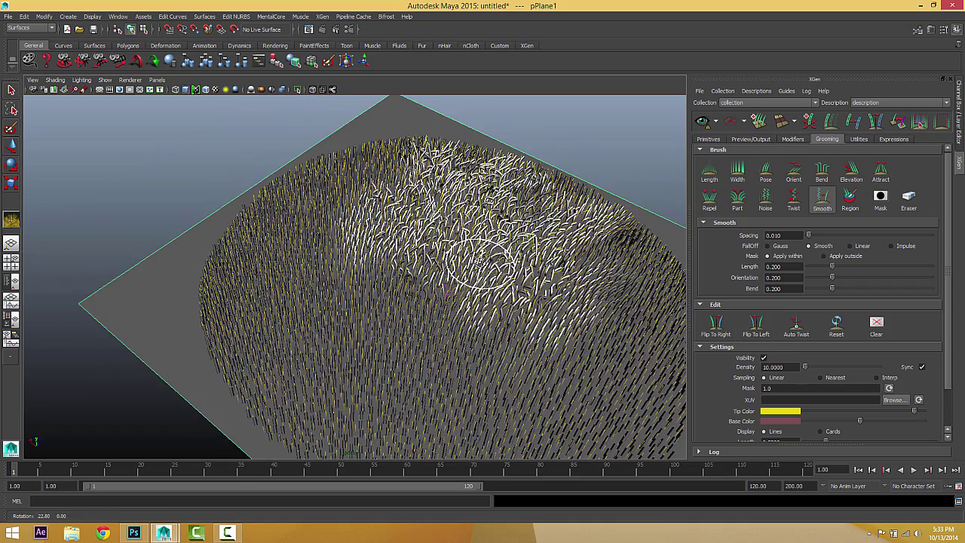
{"action": "left_click", "coordinate": [713, 325]}
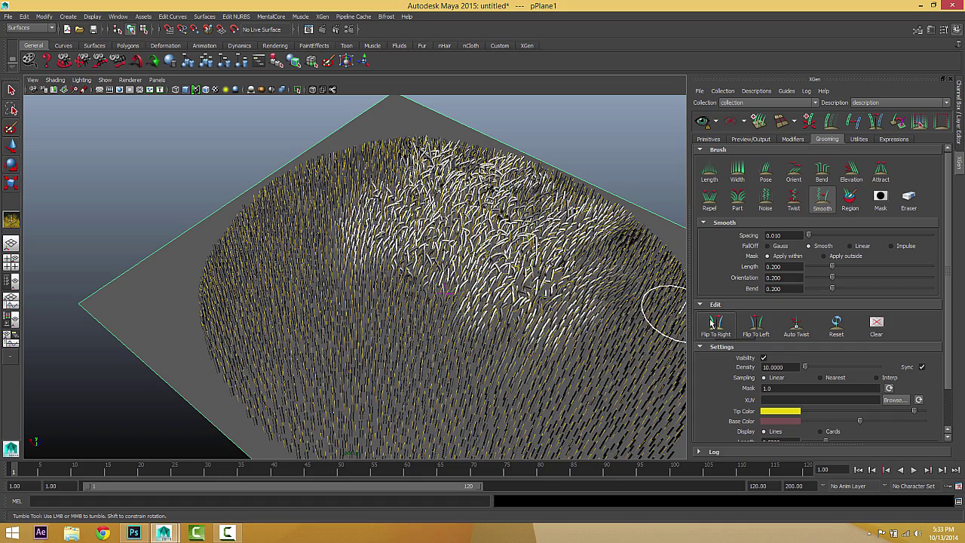
{"action": "right_click_drag", "start_coordinate": [570, 302], "coordinate": [470, 308], "text": "alt"}
{"action": "left_click_drag", "start_coordinate": [470, 308], "coordinate": [356, 243], "text": "alt"}
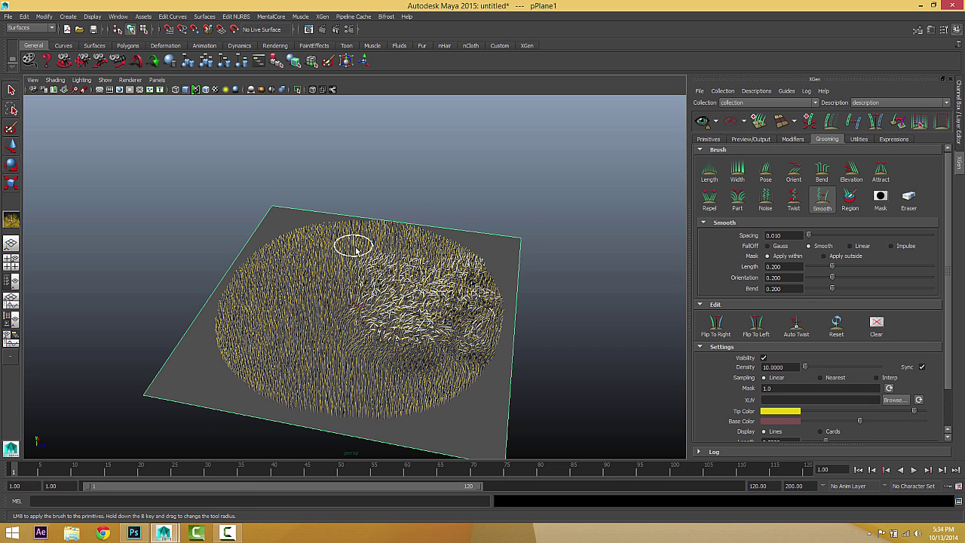
{"action": "left_click_drag", "start_coordinate": [354, 244], "coordinate": [394, 277], "text": "alt"}
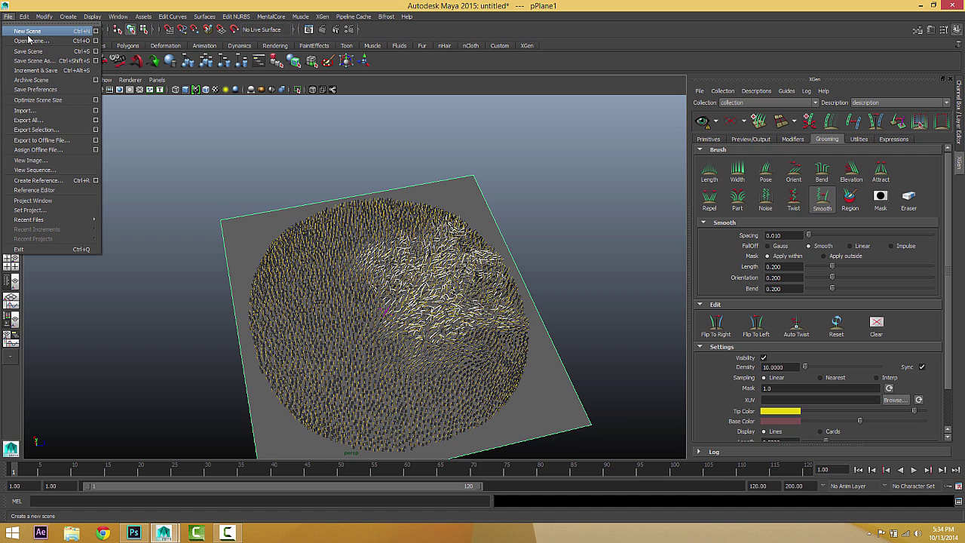
Start a new scene without saving the current one and create a polygon sphere in the centre of the view
{"action": "left_click", "coordinate": [28, 32]}
{"action": "left_click", "coordinate": [489, 268]}
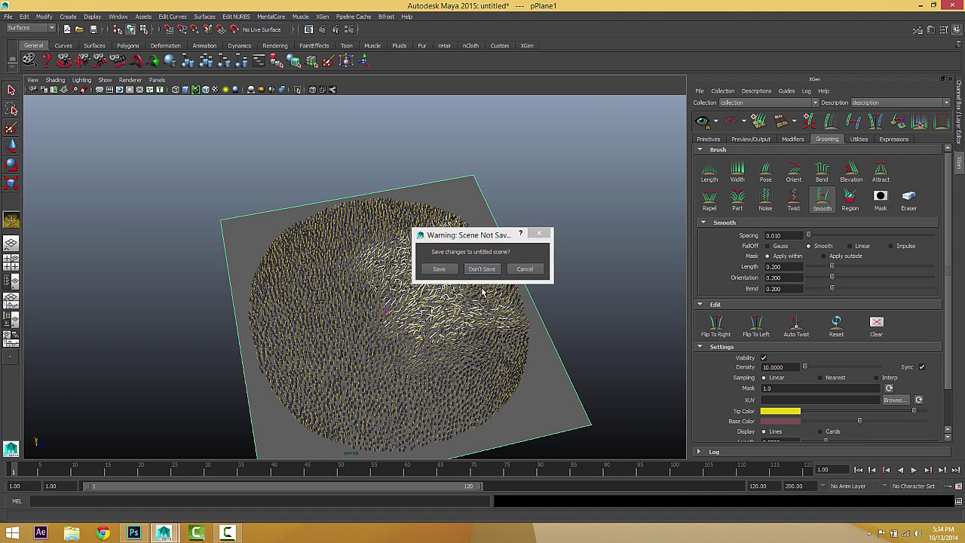
{"action": "left_click", "coordinate": [75, 17]}
{"action": "mouse_move", "coordinate": [106, 40]}
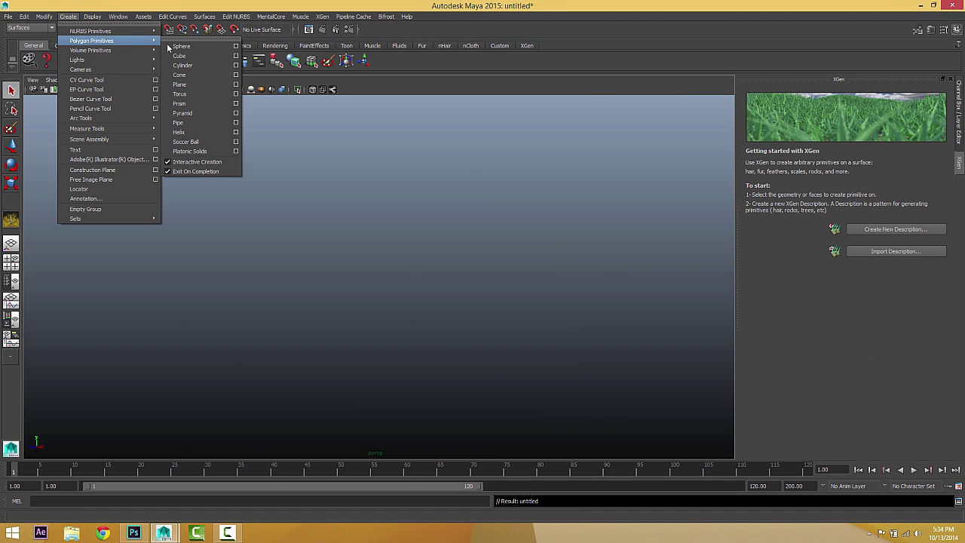
{"action": "left_click", "coordinate": [197, 46]}
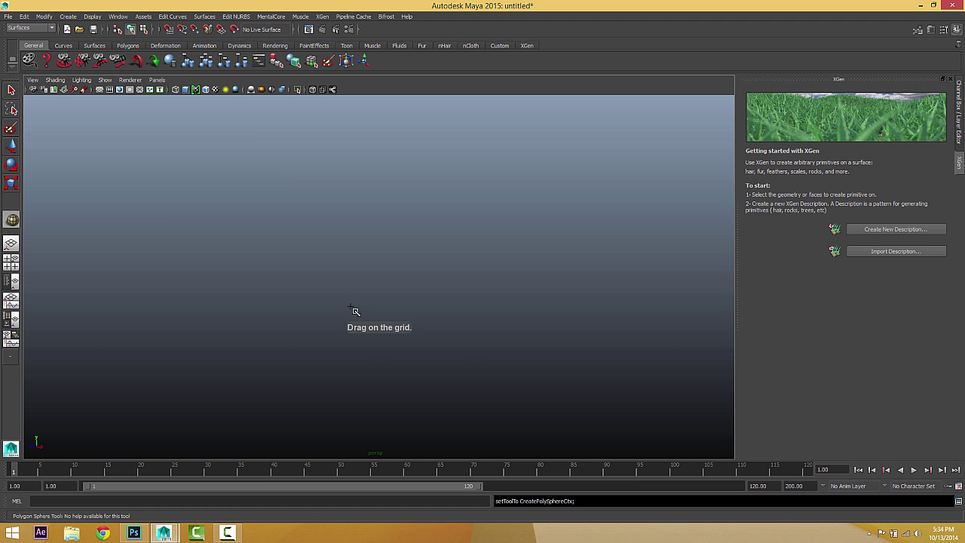
{"action": "left_click_drag", "start_coordinate": [351, 308], "coordinate": [368, 279]}
{"action": "middle_click_drag", "start_coordinate": [365, 282], "coordinate": [360, 226], "text": "alt"}
{"action": "left_click_drag", "start_coordinate": [360, 226], "coordinate": [367, 218], "text": "alt"}
{"action": "middle_click_drag", "start_coordinate": [366, 219], "coordinate": [349, 270], "text": "alt"}
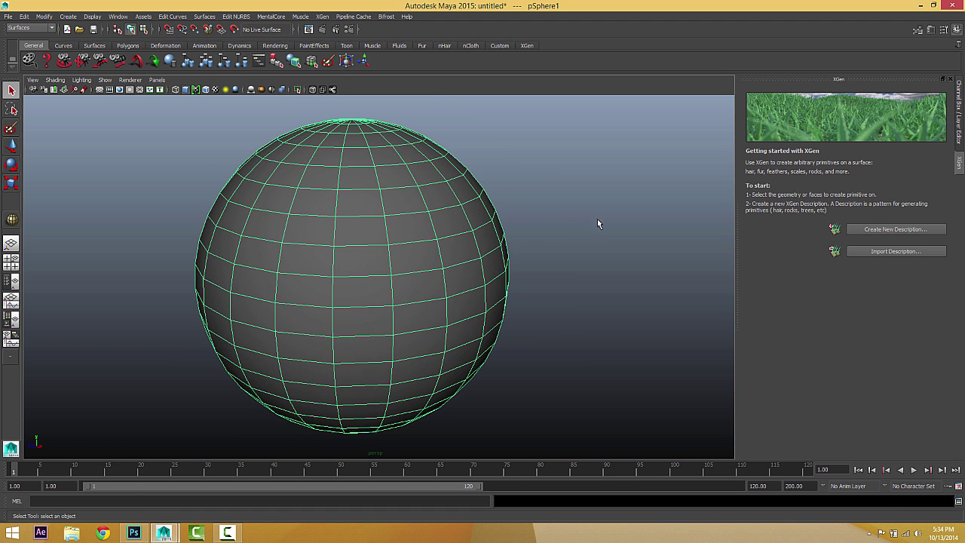
Create a new XGen description on the sphere using groomable splines, named description1 in the new collection collection1
{"action": "left_click", "coordinate": [895, 228]}
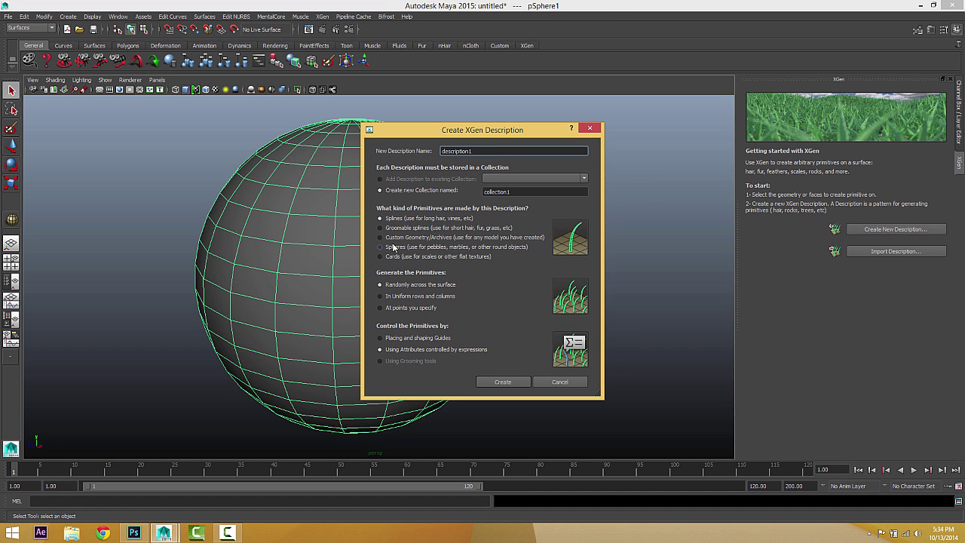
{"action": "left_click", "coordinate": [390, 228]}
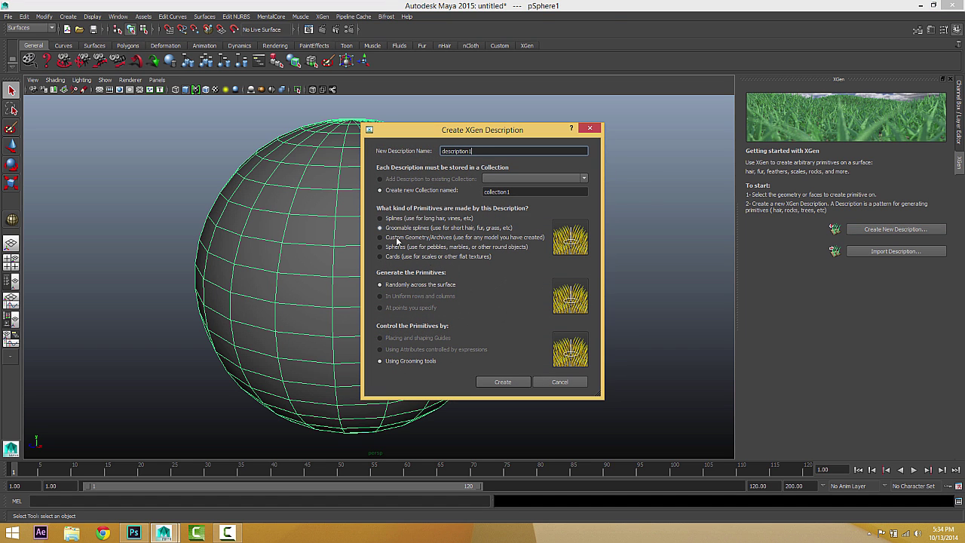
{"action": "left_click", "coordinate": [504, 382]}
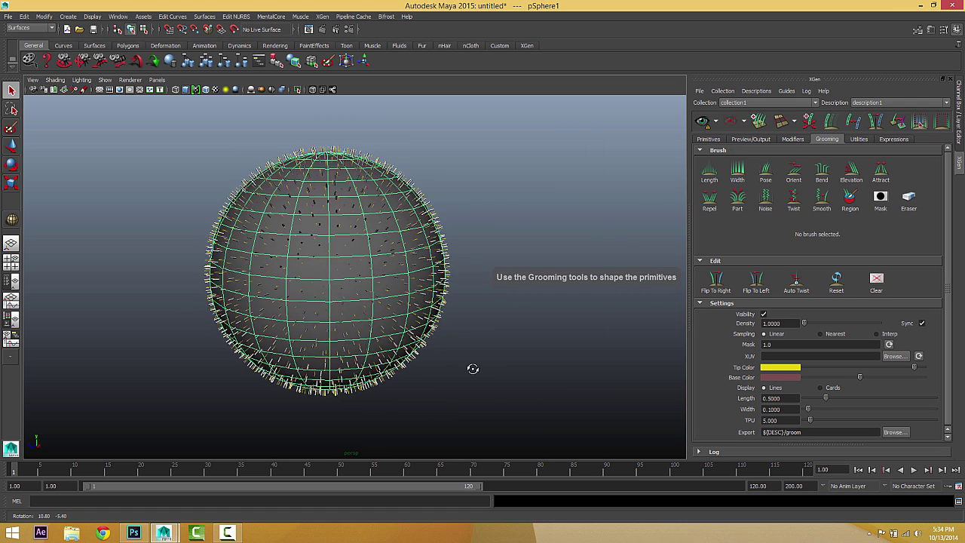
{"action": "middle_click_drag", "start_coordinate": [485, 377], "coordinate": [494, 387], "text": "alt"}
Lengthen a patch of strands on one side of the sphere with the Length brush at Increment 1.000 and Goal Length 10.000
{"action": "left_click", "coordinate": [710, 172]}
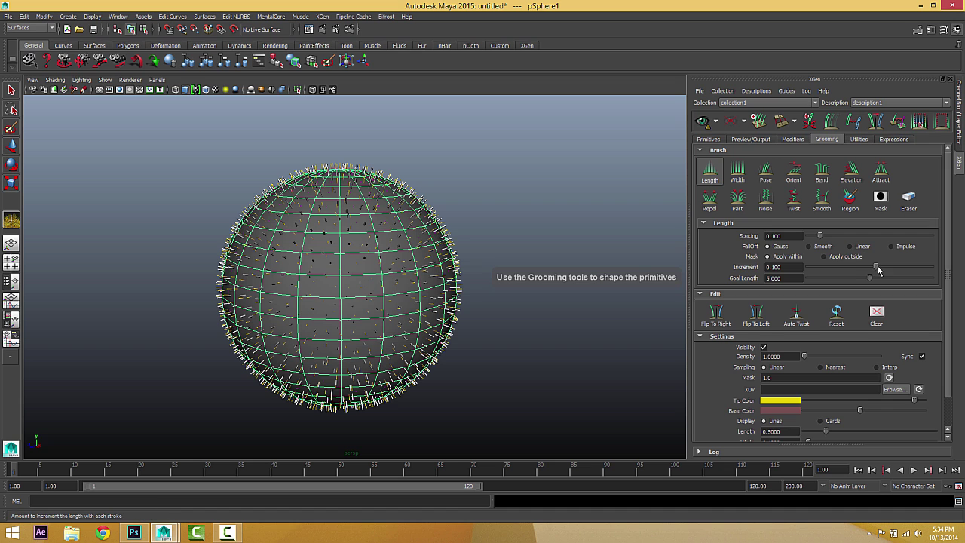
{"action": "left_click_drag", "start_coordinate": [870, 278], "coordinate": [958, 285]}
{"action": "mouse_move", "coordinate": [387, 205]}
{"action": "left_mouse_down"}
{"action": "mouse_move", "coordinate": [405, 211]}
{"action": "mouse_move", "coordinate": [420, 257]}
{"action": "left_mouse_up"}
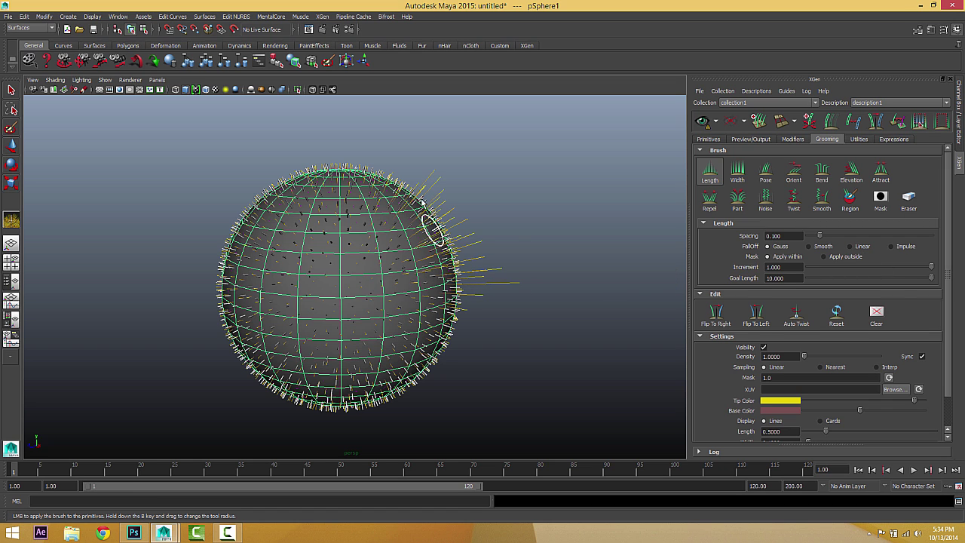
{"action": "left_click_drag", "start_coordinate": [442, 270], "coordinate": [478, 255], "text": "alt"}
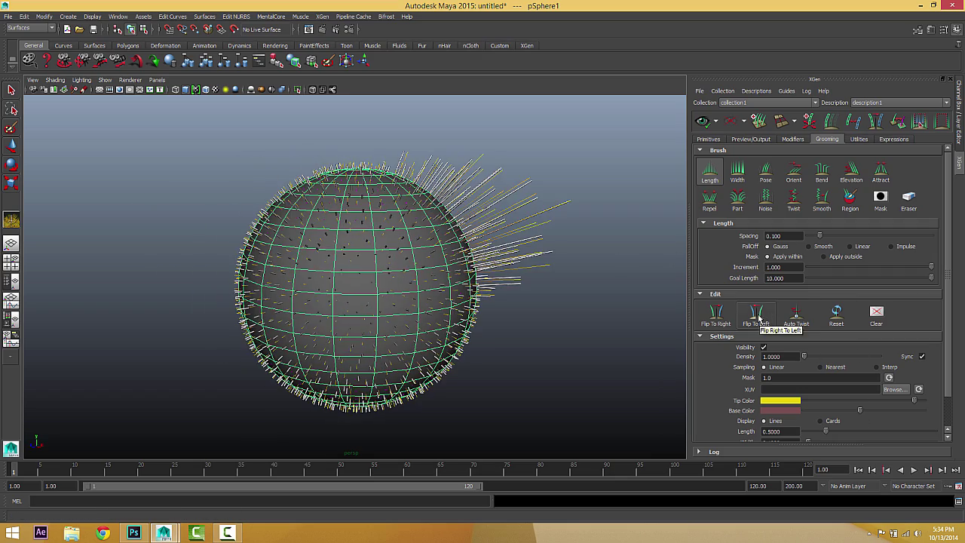
Apply Flip To Right to the sphere's groom and orbit around to inspect both sides
{"action": "left_click_drag", "start_coordinate": [571, 319], "coordinate": [640, 329], "text": "alt"}
{"action": "left_click", "coordinate": [716, 319]}
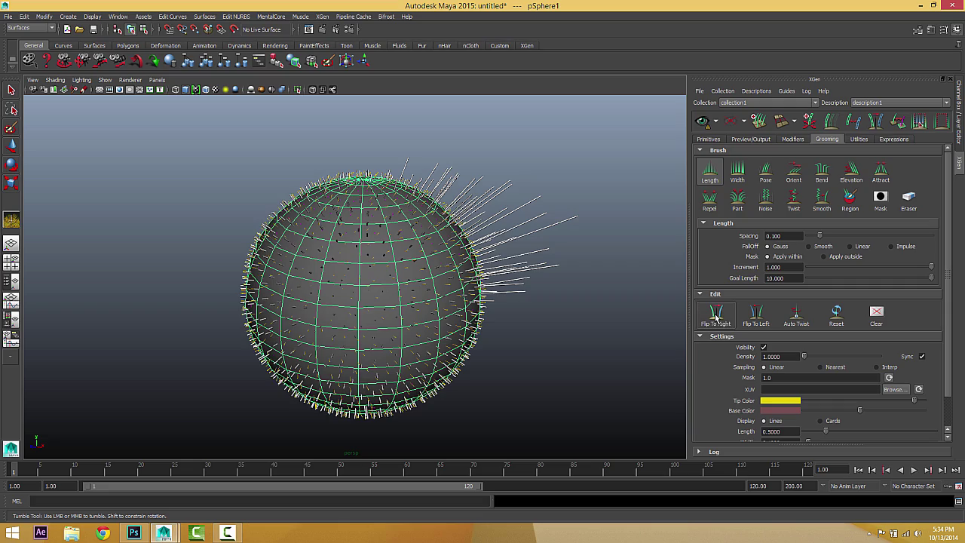
{"action": "left_click_drag", "start_coordinate": [582, 323], "coordinate": [389, 302], "text": "alt"}
Lengthen strands again on one side of the sphere and brush over them with the Bend brush at magnitude 0.800
{"action": "left_click_drag", "start_coordinate": [668, 317], "coordinate": [347, 214], "text": "alt"}
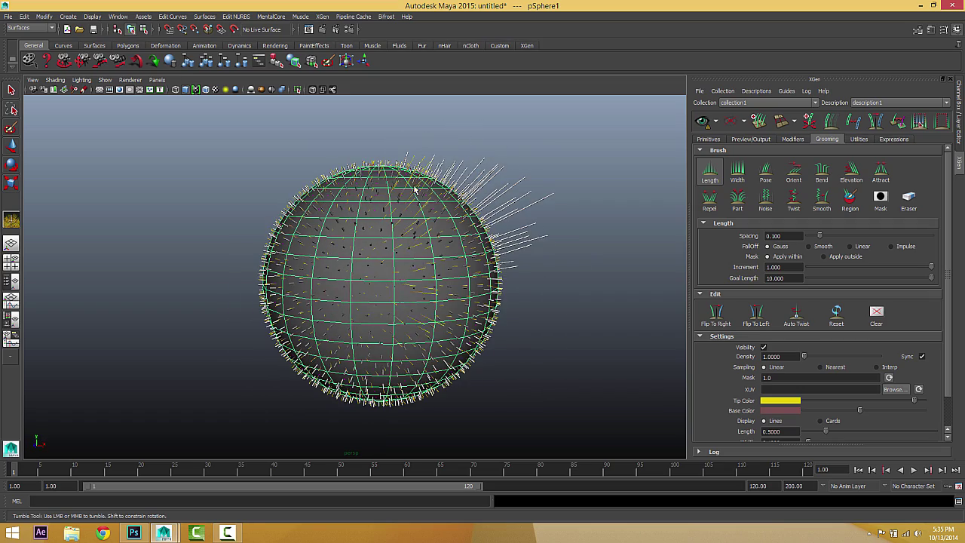
{"action": "mouse_move", "coordinate": [419, 249]}
{"action": "left_mouse_down", "text": "alt"}
{"action": "mouse_move", "coordinate": [442, 319]}
{"action": "mouse_move", "coordinate": [461, 319]}
{"action": "left_mouse_up", "text": "alt"}
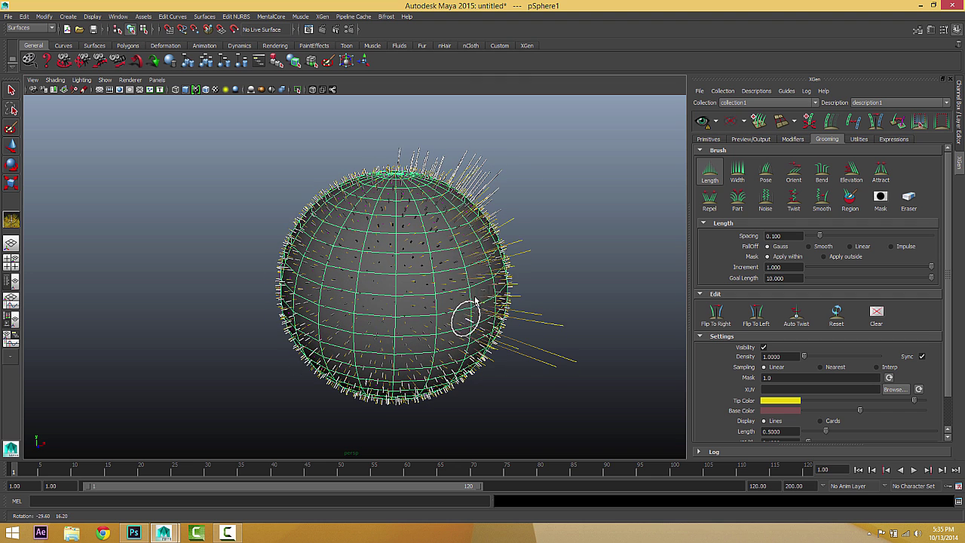
{"action": "left_click", "coordinate": [822, 172]}
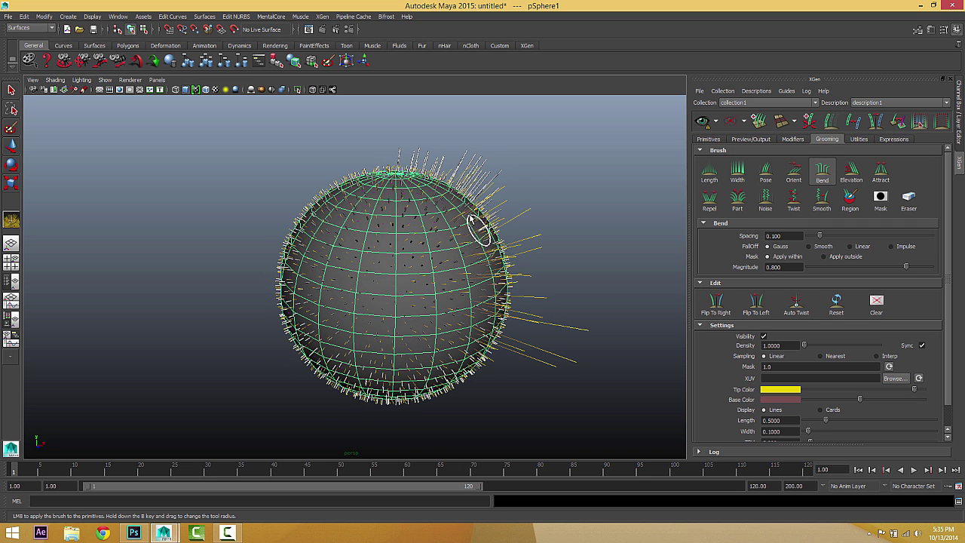
{"action": "left_click_drag", "start_coordinate": [471, 219], "coordinate": [487, 302]}
{"action": "mouse_move", "coordinate": [462, 224]}
{"action": "left_mouse_down"}
{"action": "mouse_move", "coordinate": [504, 362]}
{"action": "mouse_move", "coordinate": [422, 311]}
{"action": "left_mouse_up"}
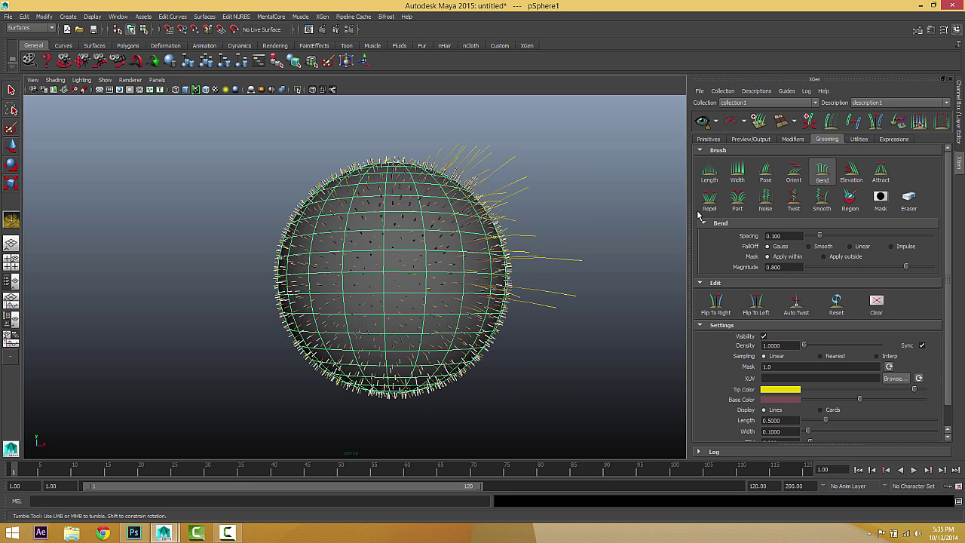
Apply Flip To Left and then Flip To Right to the lengthened strands, inspecting the sphere from several angles
{"action": "left_click", "coordinate": [755, 310]}
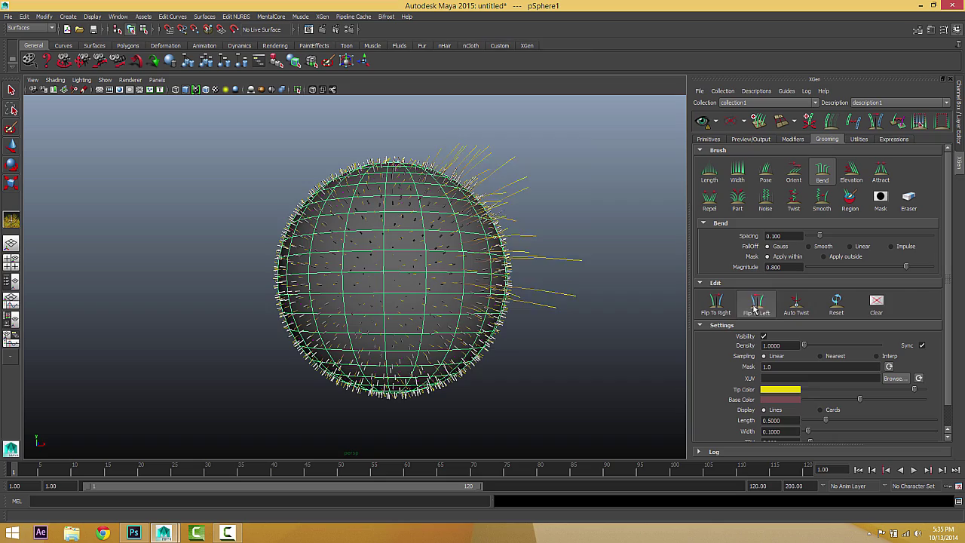
{"action": "left_click_drag", "start_coordinate": [460, 309], "coordinate": [535, 320], "text": "alt"}
{"action": "left_click", "coordinate": [712, 305]}
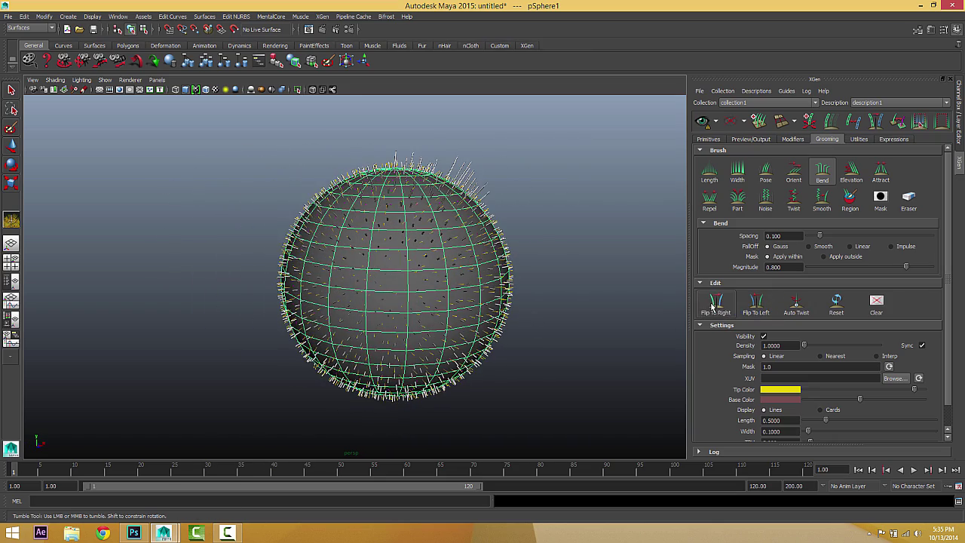
{"action": "left_click_drag", "start_coordinate": [460, 310], "coordinate": [663, 295], "text": "alt"}
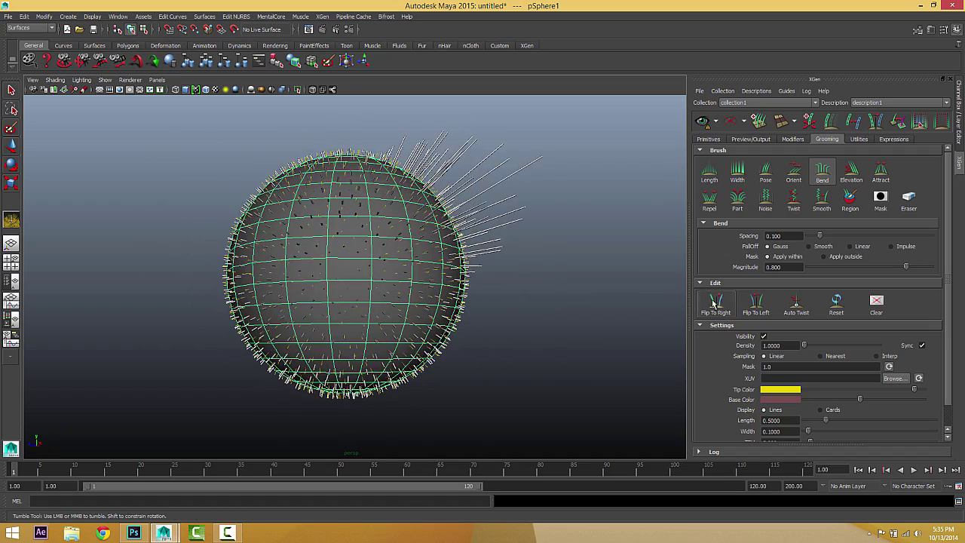
{"action": "mouse_move", "coordinate": [392, 294]}
{"action": "left_mouse_down", "text": "alt"}
{"action": "mouse_move", "coordinate": [411, 343]}
{"action": "mouse_move", "coordinate": [364, 276]}
{"action": "mouse_move", "coordinate": [138, 269]}
{"action": "mouse_move", "coordinate": [320, 240]}
{"action": "left_mouse_up", "text": "alt"}
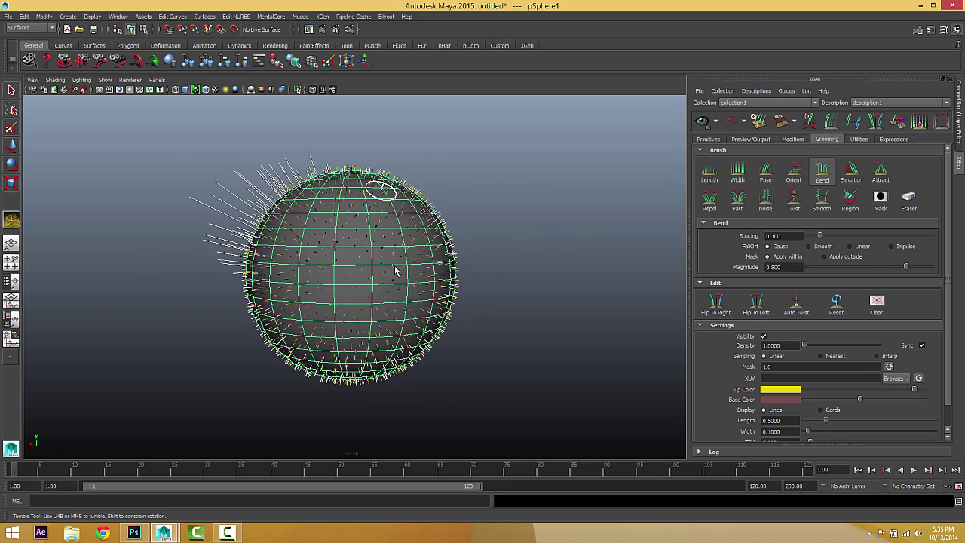
{"action": "left_click_drag", "start_coordinate": [402, 269], "coordinate": [411, 227], "text": "alt"}
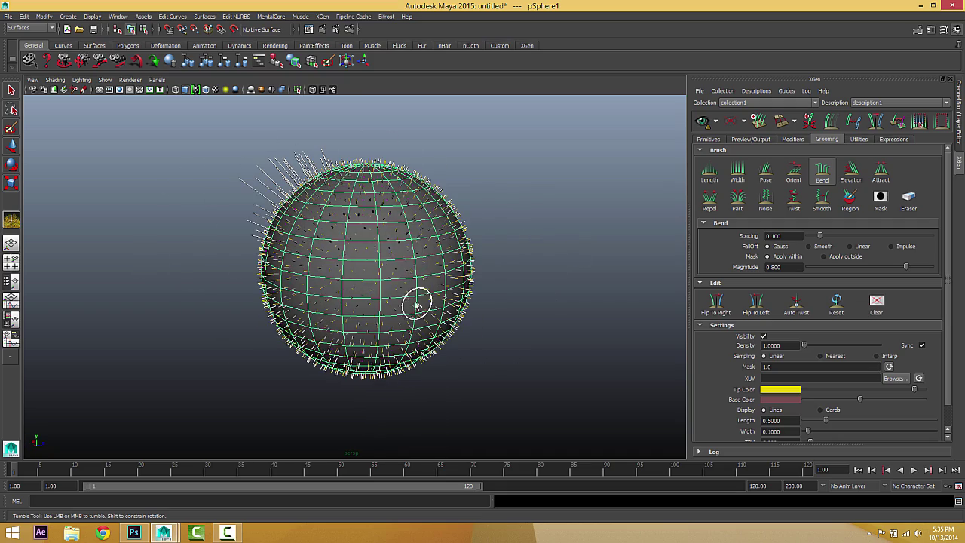
{"action": "right_click_drag", "start_coordinate": [417, 304], "coordinate": [632, 251], "text": "alt"}
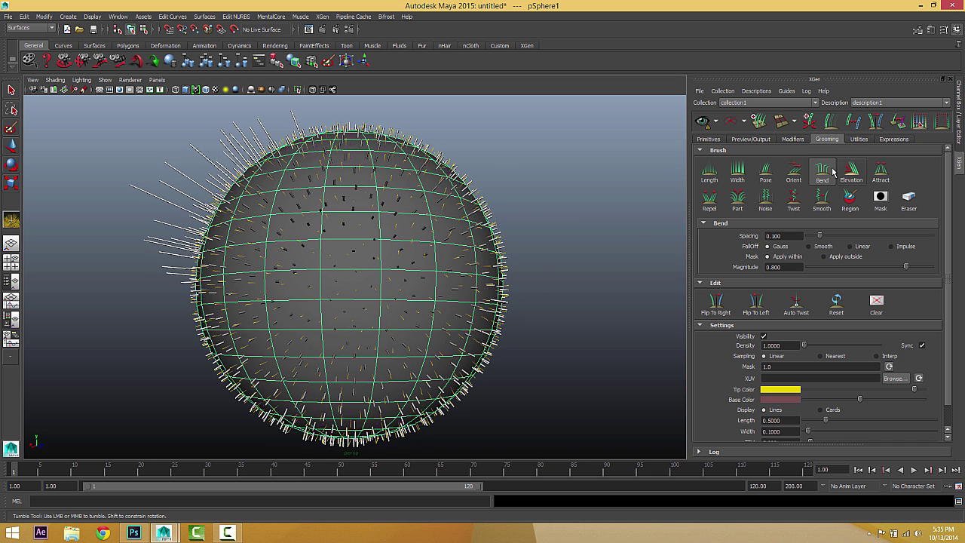
Lengthen the strands on the sphere's short-haired side with the Length brush and apply Flip To Right to the groom
{"action": "left_click", "coordinate": [712, 172]}
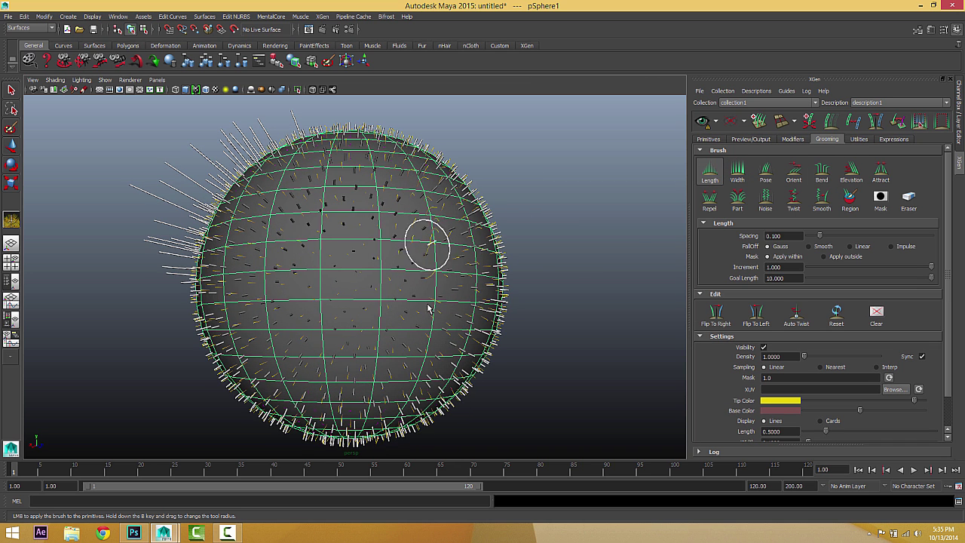
{"action": "mouse_move", "coordinate": [427, 308]}
{"action": "left_mouse_down"}
{"action": "mouse_move", "coordinate": [423, 160]}
{"action": "mouse_move", "coordinate": [451, 324]}
{"action": "mouse_move", "coordinate": [459, 206]}
{"action": "left_mouse_up"}
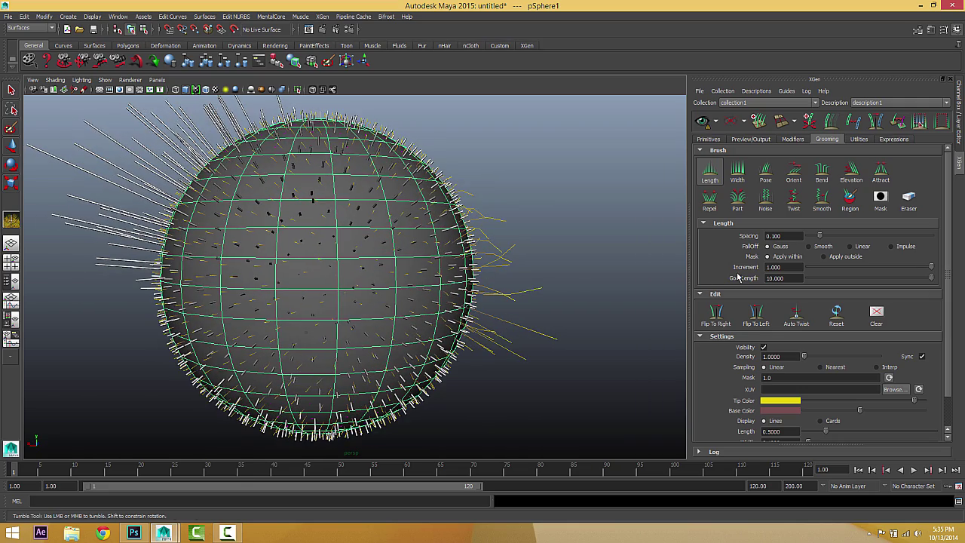
{"action": "left_click", "coordinate": [720, 322]}
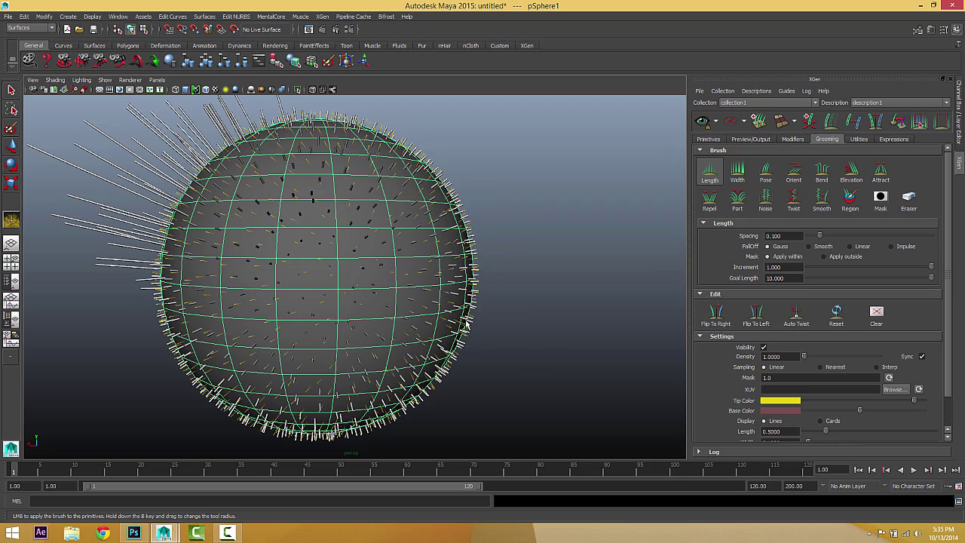
Lengthen more strands around the sphere with the Length brush at increment 1.000 and goal length 10.000, checking them from several sides
{"action": "scroll", "coordinate": [394, 330], "scroll_direction": "down", "scroll_amount": 3}
{"action": "left_click_drag", "start_coordinate": [394, 330], "coordinate": [421, 250], "text": "alt"}
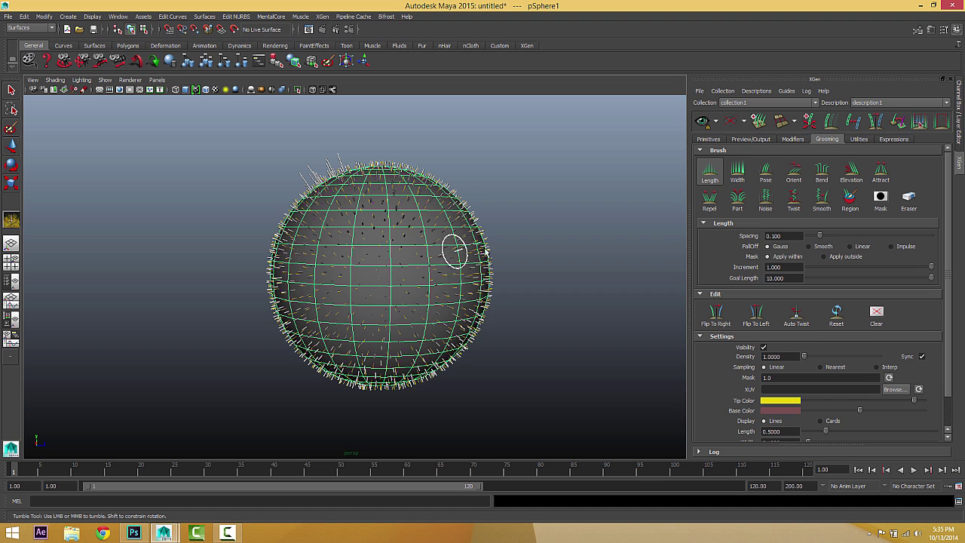
{"action": "mouse_move", "coordinate": [486, 252]}
{"action": "left_mouse_down", "text": "alt"}
{"action": "mouse_move", "coordinate": [453, 261]}
{"action": "mouse_move", "coordinate": [500, 264]}
{"action": "left_mouse_up", "text": "alt"}
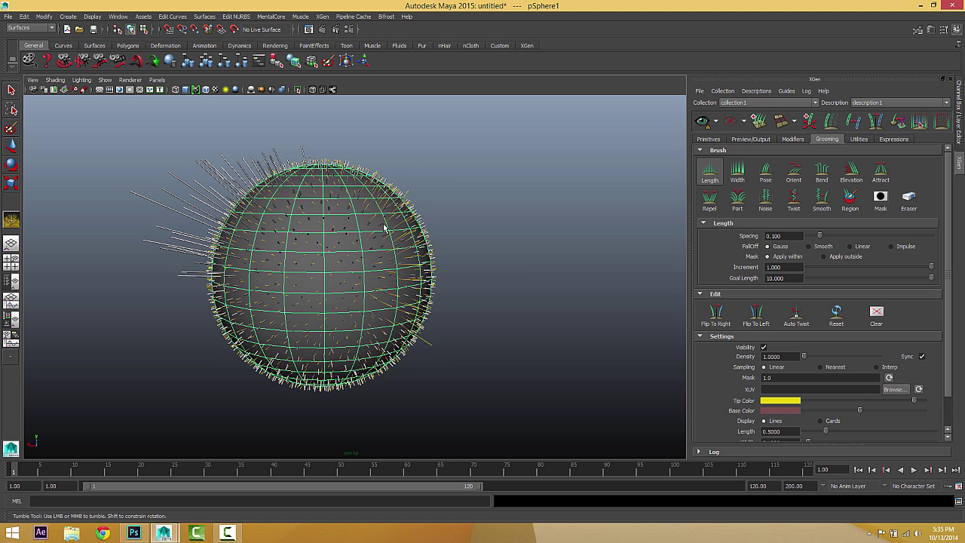
{"action": "left_click_drag", "start_coordinate": [354, 295], "coordinate": [553, 300], "text": "alt"}
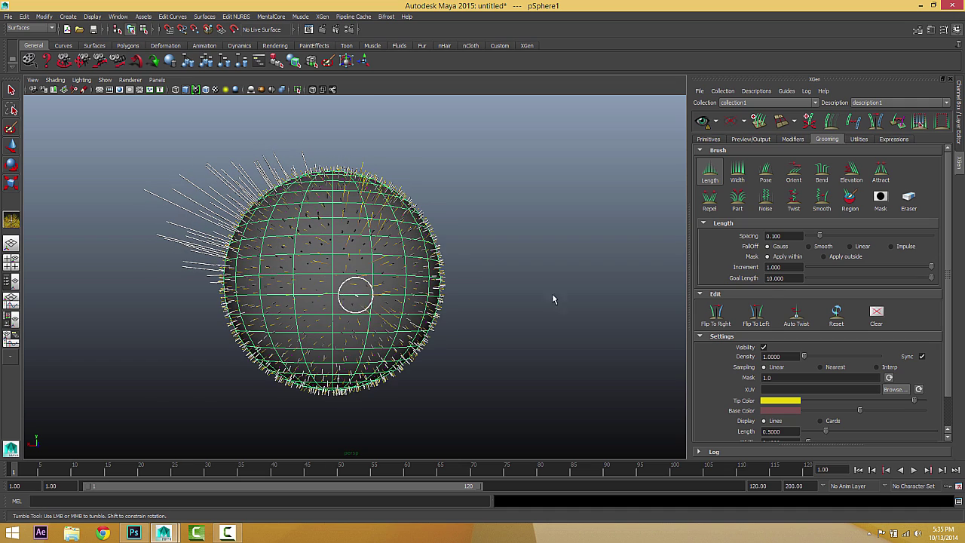
{"action": "left_click_drag", "start_coordinate": [543, 335], "coordinate": [390, 266], "text": "alt"}
{"action": "mouse_move", "coordinate": [325, 343]}
{"action": "left_mouse_down", "text": "alt"}
{"action": "mouse_move", "coordinate": [351, 294]}
{"action": "mouse_move", "coordinate": [387, 267]}
{"action": "left_mouse_up", "text": "alt"}
{"action": "scroll", "coordinate": [389, 267], "scroll_direction": "up", "scroll_amount": 2}
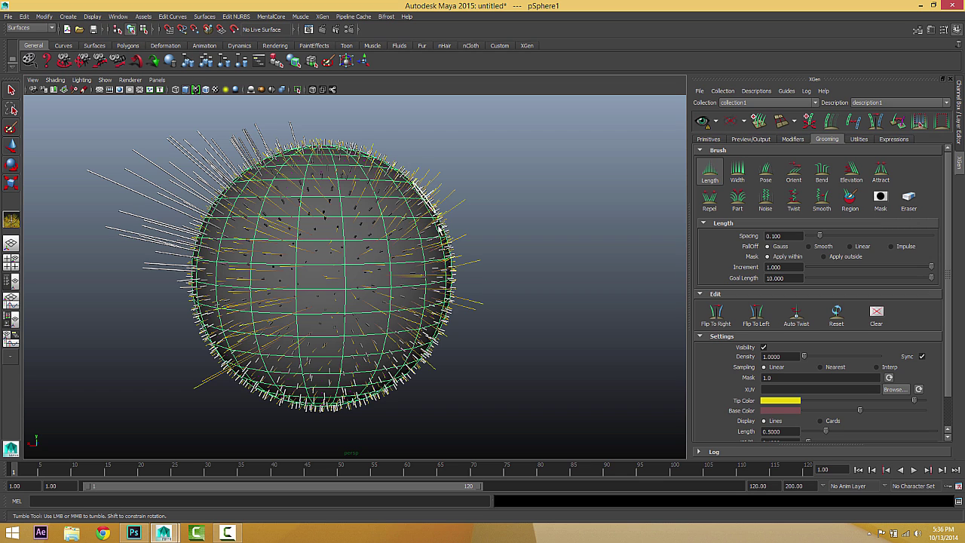
{"action": "left_click_drag", "start_coordinate": [443, 301], "coordinate": [430, 322], "text": "alt"}
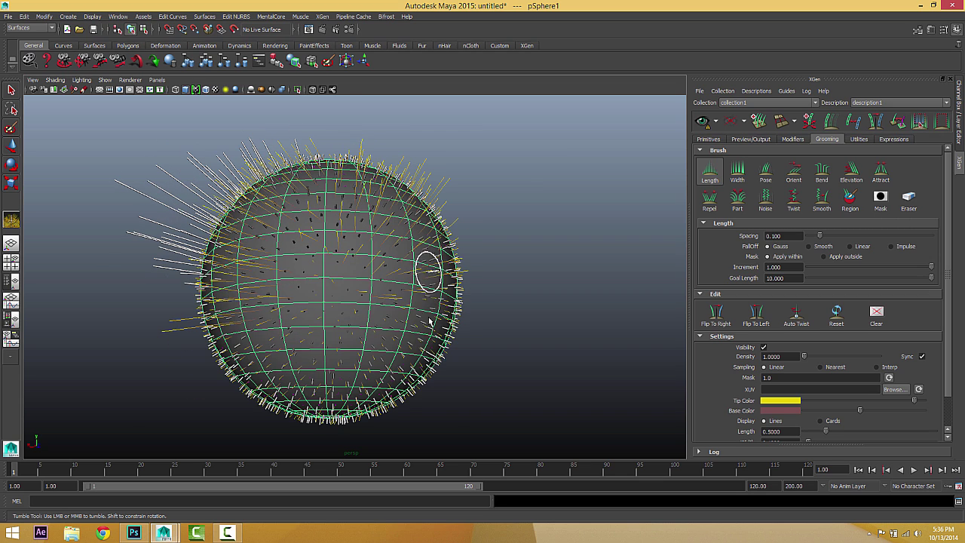
{"action": "left_click_drag", "start_coordinate": [390, 264], "coordinate": [388, 189], "text": "alt"}
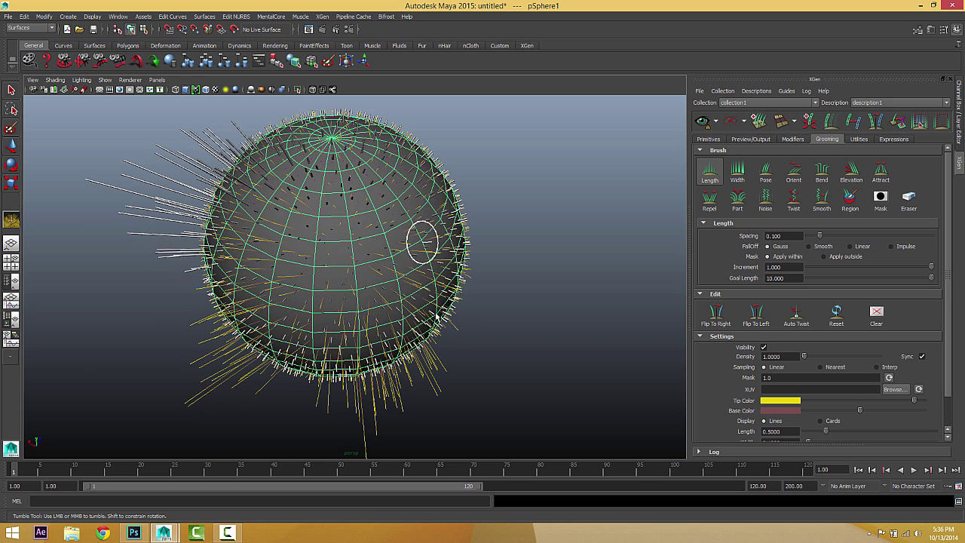
{"action": "left_click_drag", "start_coordinate": [463, 230], "coordinate": [466, 191], "text": "alt"}
Switch to the Pose brush, apply Flip To Right to the sphere's groom and inspect the strands from several angles
{"action": "left_click", "coordinate": [822, 172]}
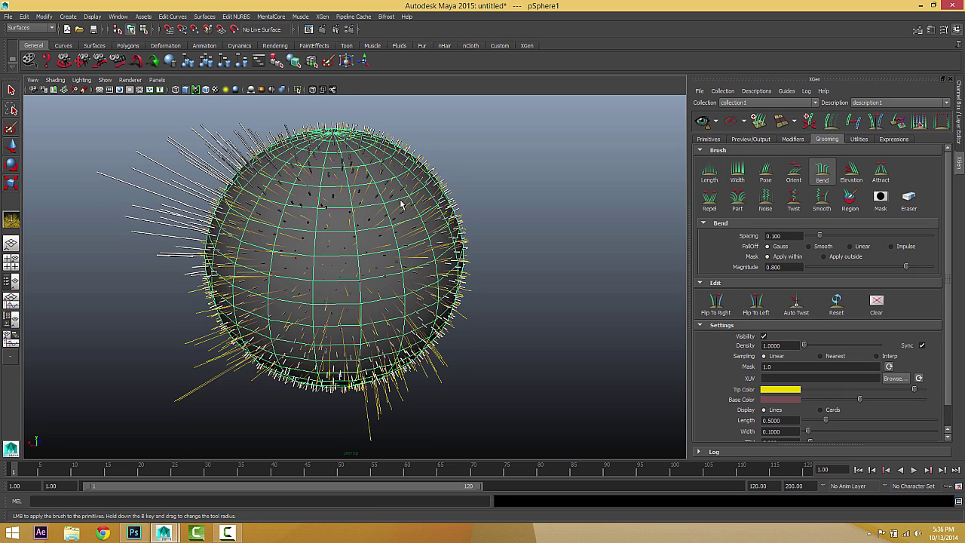
{"action": "left_click_drag", "start_coordinate": [398, 313], "coordinate": [390, 253], "text": "alt"}
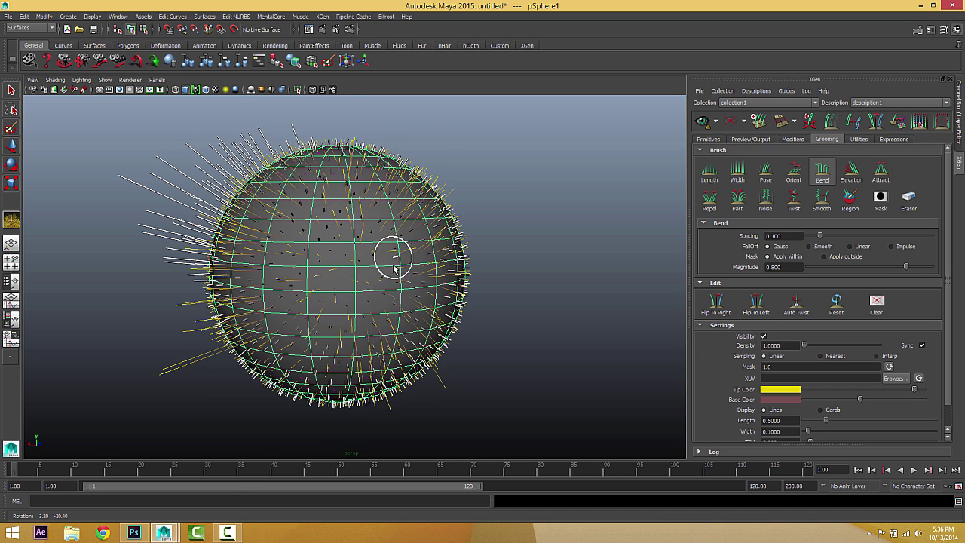
{"action": "left_click", "coordinate": [768, 174]}
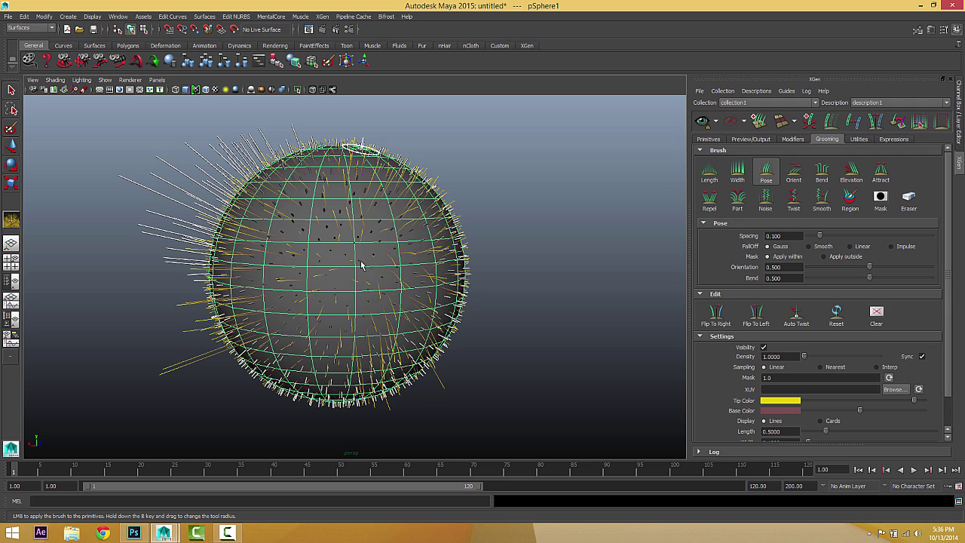
{"action": "left_click_drag", "start_coordinate": [429, 269], "coordinate": [619, 264], "text": "alt"}
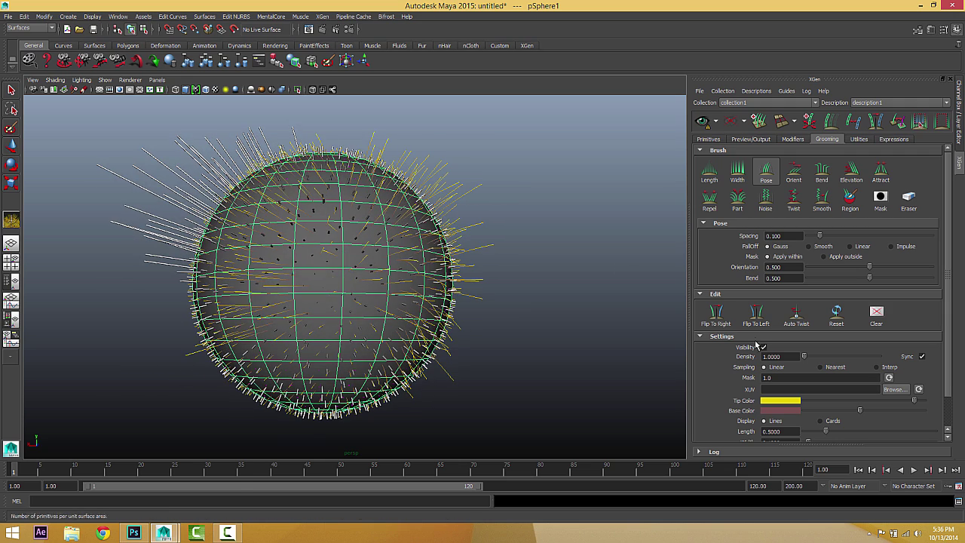
{"action": "left_click", "coordinate": [716, 315]}
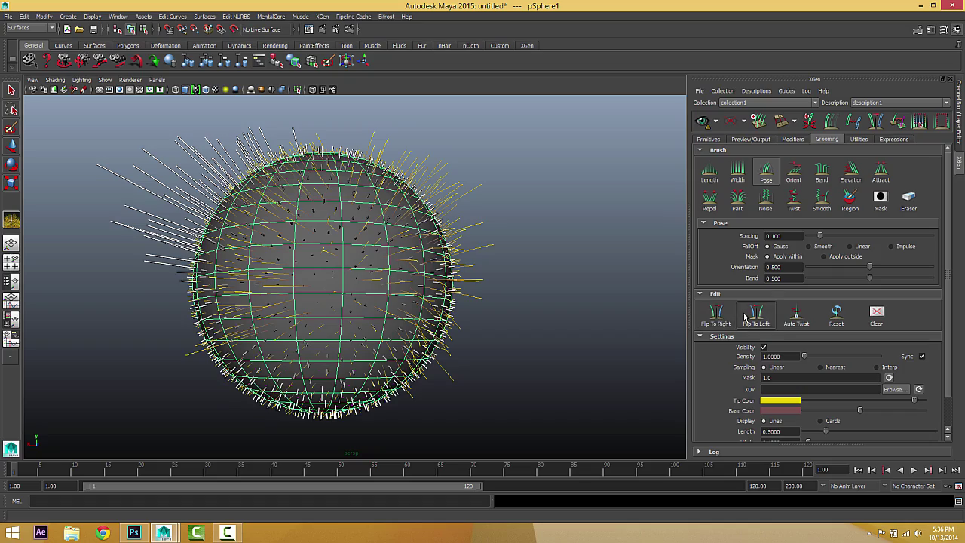
{"action": "mouse_move", "coordinate": [566, 319]}
{"action": "left_mouse_down", "text": "alt"}
{"action": "mouse_move", "coordinate": [450, 343]}
{"action": "mouse_move", "coordinate": [280, 338]}
{"action": "mouse_move", "coordinate": [317, 218]}
{"action": "mouse_move", "coordinate": [196, 327]}
{"action": "mouse_move", "coordinate": [146, 295]}
{"action": "mouse_move", "coordinate": [116, 301]}
{"action": "mouse_move", "coordinate": [168, 312]}
{"action": "mouse_move", "coordinate": [404, 309]}
{"action": "left_mouse_up", "text": "alt"}
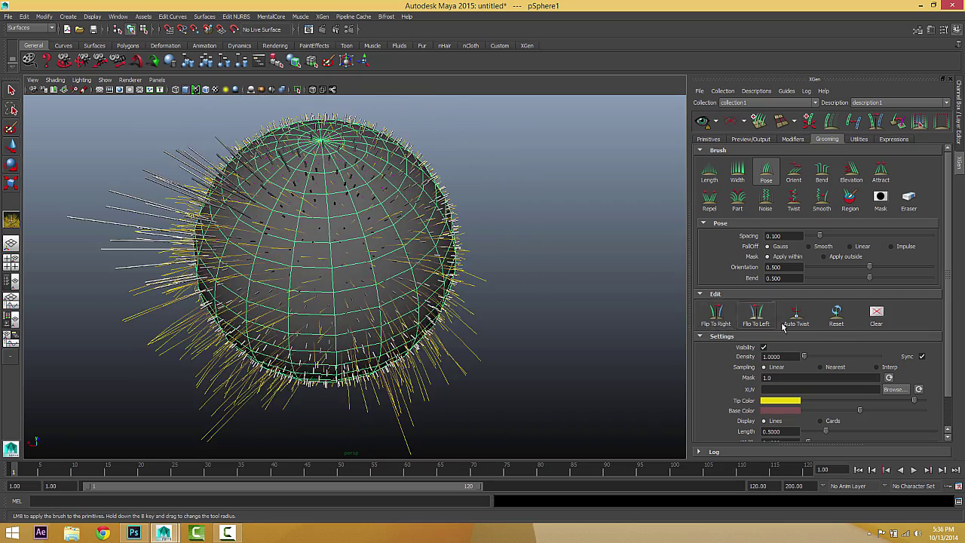
{"action": "mouse_move", "coordinate": [526, 304]}
{"action": "left_mouse_down", "text": "alt"}
{"action": "mouse_move", "coordinate": [380, 276]}
{"action": "mouse_move", "coordinate": [394, 261]}
{"action": "left_mouse_up", "text": "alt"}
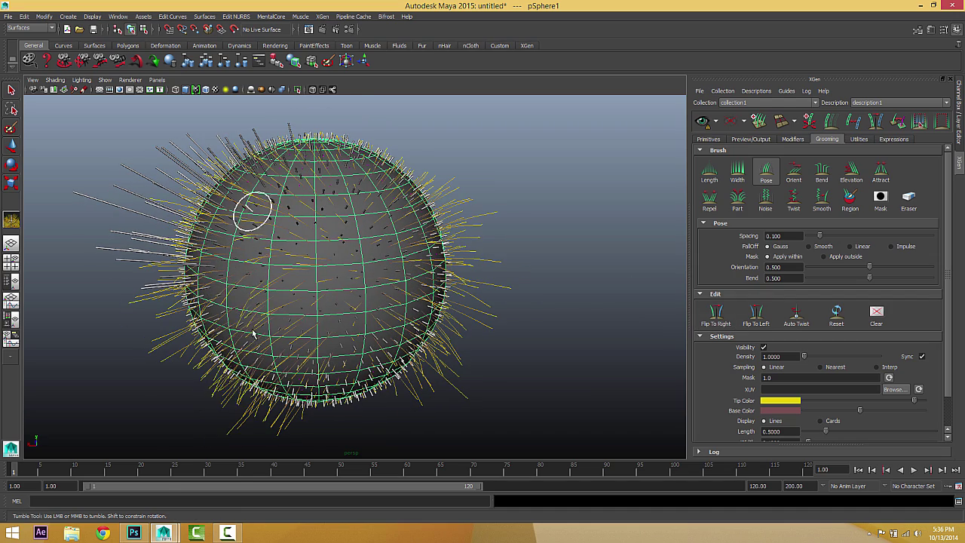
Return to the Length brush, apply Flip To Left and then Flip To Right to the groom, and inspect both sides
{"action": "left_click", "coordinate": [712, 176]}
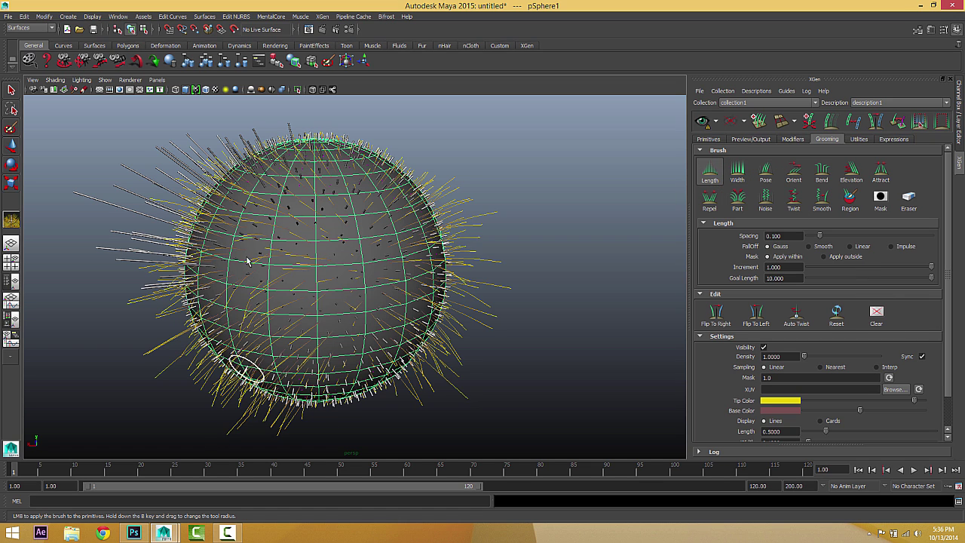
{"action": "left_click_drag", "start_coordinate": [275, 312], "coordinate": [246, 295], "text": "alt"}
{"action": "left_click", "coordinate": [760, 315]}
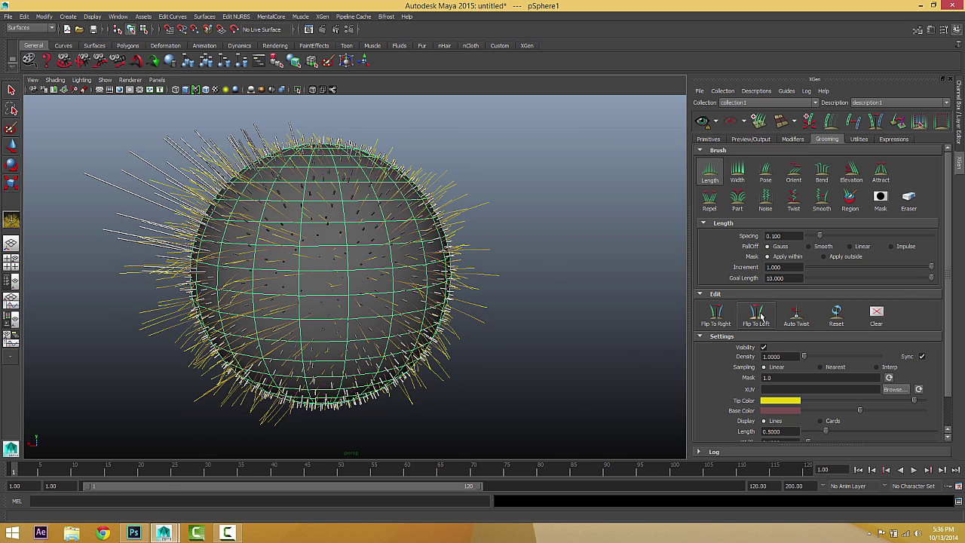
{"action": "left_click_drag", "start_coordinate": [414, 307], "coordinate": [546, 268], "text": "alt"}
{"action": "left_click", "coordinate": [723, 317]}
{"action": "left_click_drag", "start_coordinate": [370, 282], "coordinate": [618, 265], "text": "alt"}
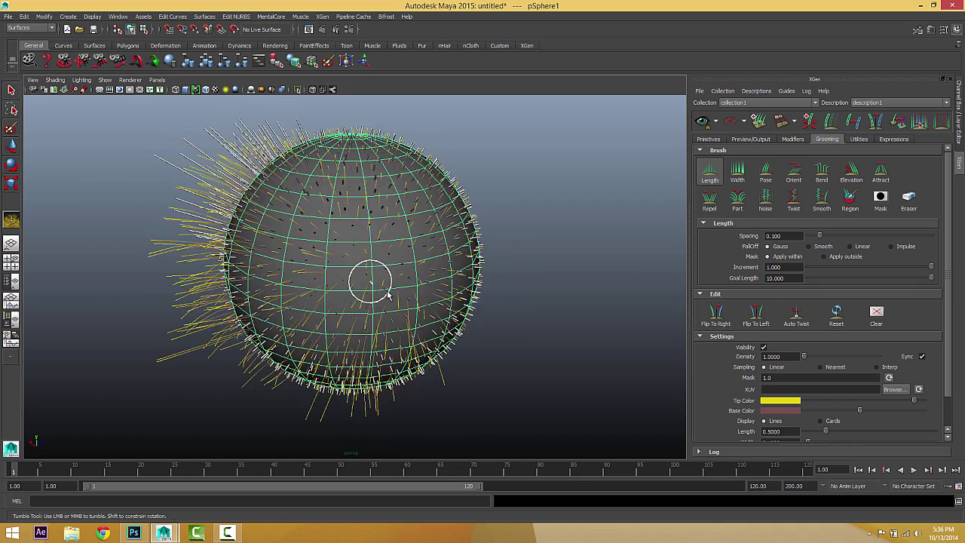
{"action": "mouse_move", "coordinate": [425, 279]}
{"action": "left_mouse_down", "text": "alt"}
{"action": "mouse_move", "coordinate": [384, 301]}
{"action": "mouse_move", "coordinate": [355, 339]}
{"action": "mouse_move", "coordinate": [411, 343]}
{"action": "mouse_move", "coordinate": [320, 255]}
{"action": "mouse_move", "coordinate": [161, 272]}
{"action": "left_mouse_up", "text": "alt"}
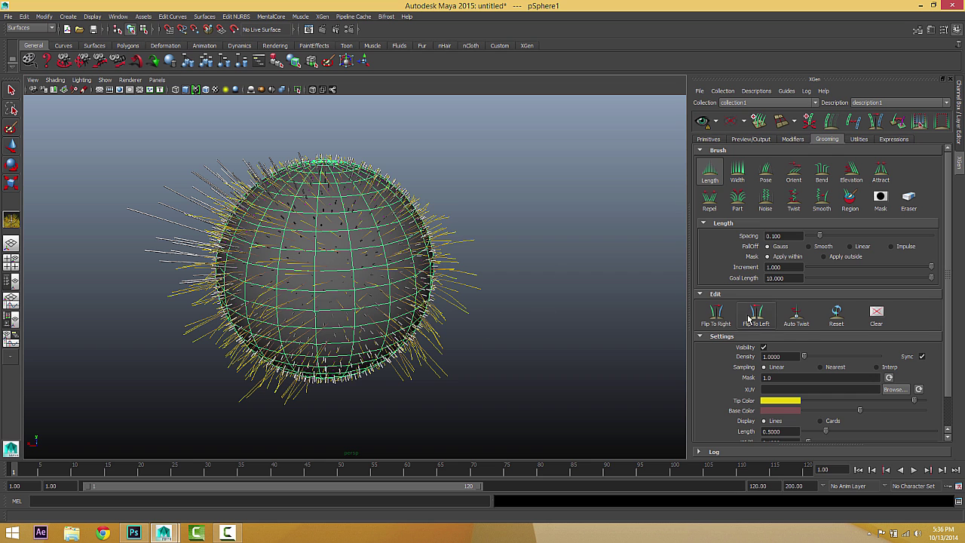
{"action": "left_click_drag", "start_coordinate": [268, 304], "coordinate": [280, 289], "text": "alt"}
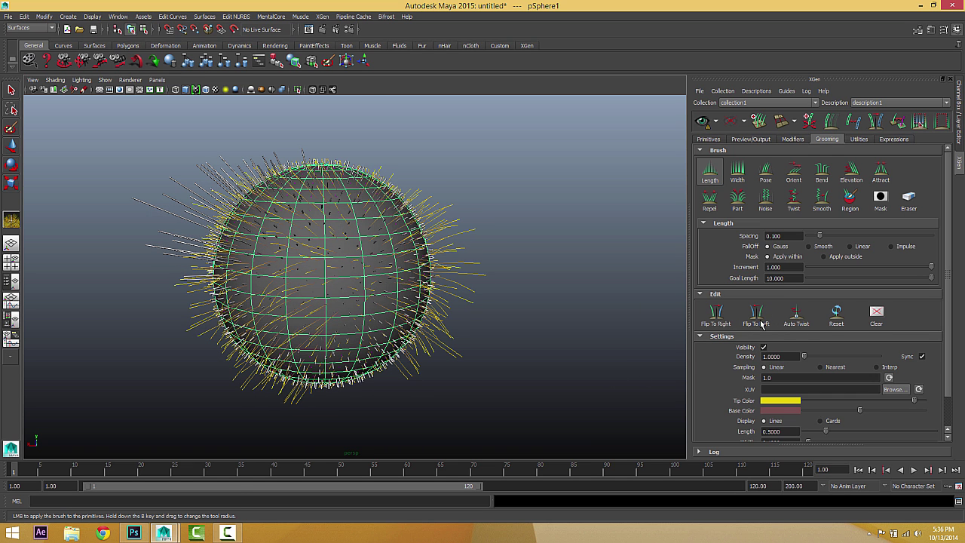
Collapse the Brush and Edit sections of the grooming options, leaving Settings expanded, and bring the sphere closer
{"action": "left_click", "coordinate": [708, 152]}
{"action": "left_click", "coordinate": [706, 151]}
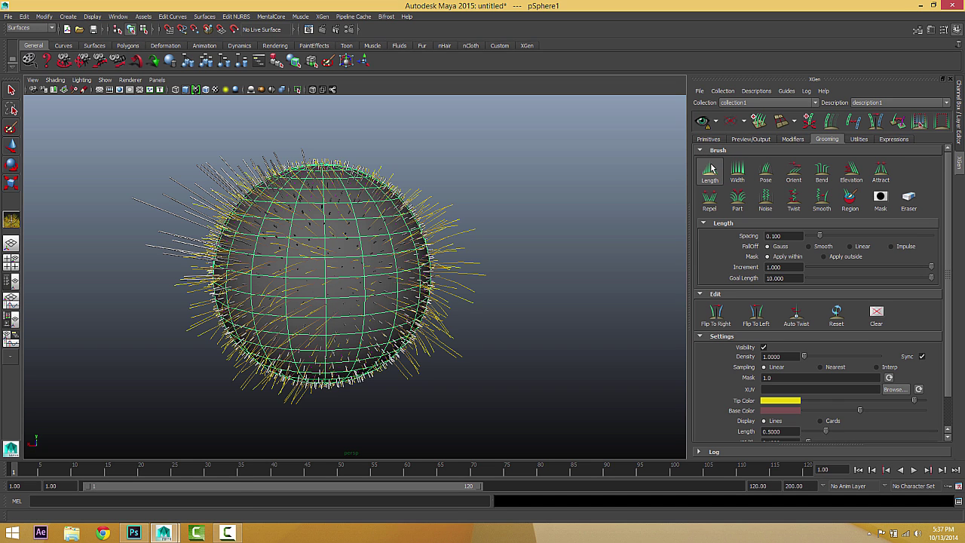
{"action": "left_click", "coordinate": [711, 150]}
{"action": "left_click", "coordinate": [716, 161]}
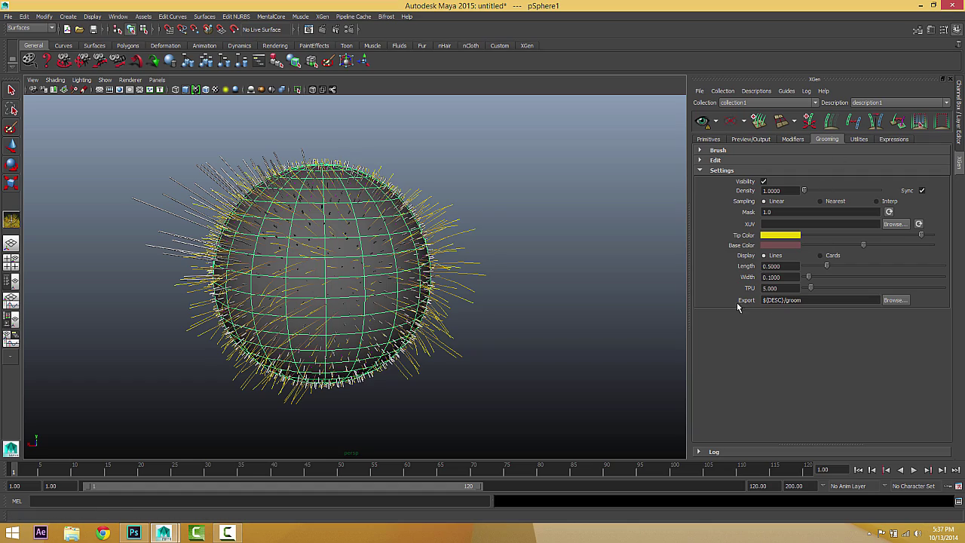
{"action": "middle_click_drag", "start_coordinate": [464, 298], "coordinate": [511, 303], "text": "alt"}
{"action": "scroll", "coordinate": [511, 303], "scroll_direction": "up", "scroll_amount": 2}
{"action": "left_click_drag", "start_coordinate": [499, 304], "coordinate": [504, 280], "text": "alt"}
Turn off the groom's Visibility in the grooming settings and inspect the remaining preview strands on the sphere
{"action": "left_click", "coordinate": [769, 172]}
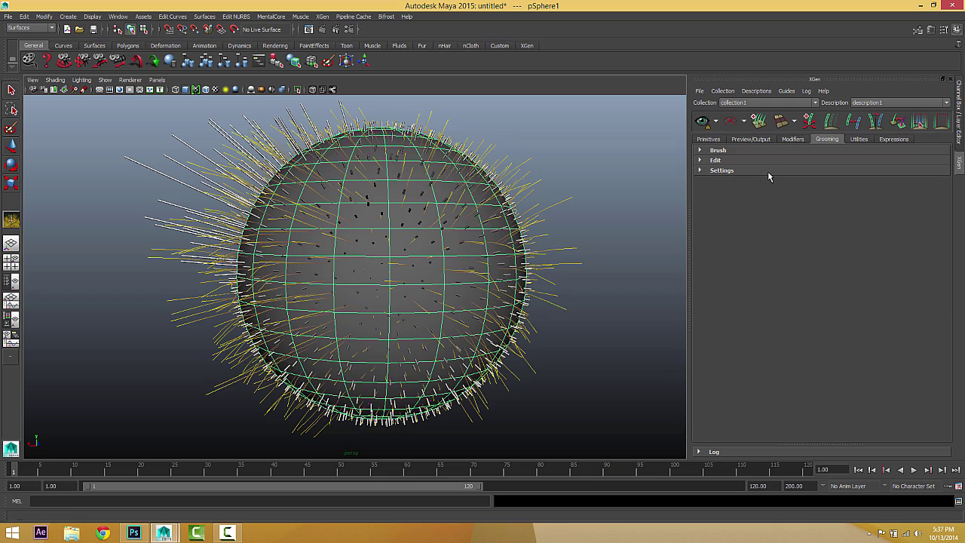
{"action": "left_click", "coordinate": [769, 174]}
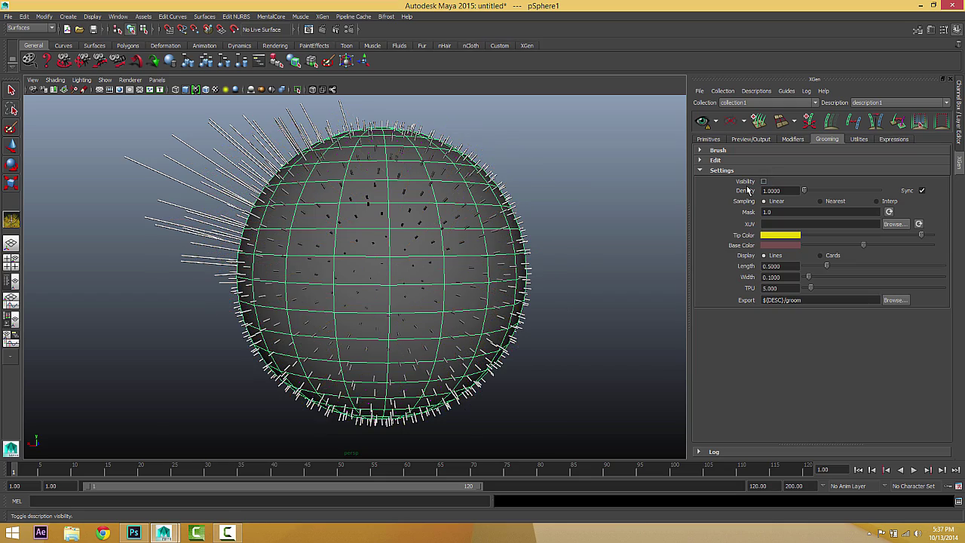
{"action": "mouse_move", "coordinate": [528, 226]}
{"action": "left_mouse_down", "text": "alt"}
{"action": "mouse_move", "coordinate": [560, 206]}
{"action": "mouse_move", "coordinate": [630, 207]}
{"action": "mouse_move", "coordinate": [441, 259]}
{"action": "mouse_move", "coordinate": [442, 204]}
{"action": "mouse_move", "coordinate": [513, 197]}
{"action": "left_mouse_up", "text": "alt"}
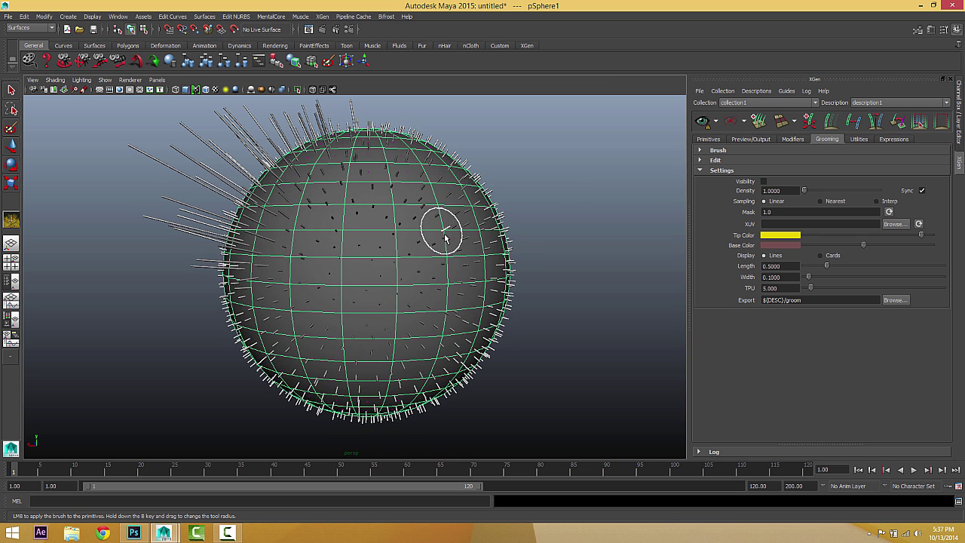
{"action": "mouse_move", "coordinate": [442, 226]}
{"action": "left_mouse_down", "text": "alt"}
{"action": "mouse_move", "coordinate": [409, 241]}
{"action": "mouse_move", "coordinate": [413, 230]}
{"action": "left_mouse_up", "text": "alt"}
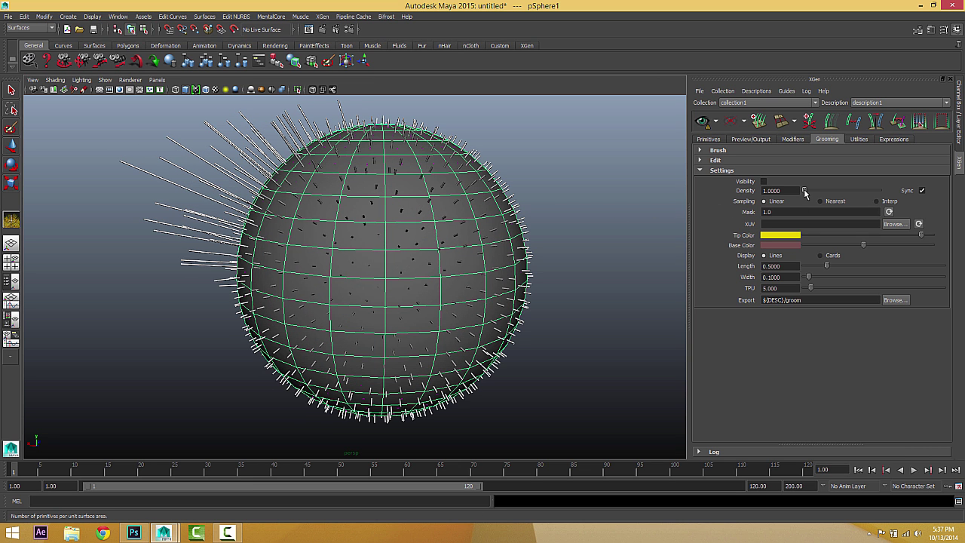
Raise the groom density to 57.0479, update the XGen preview and view the denser strands from another side
{"action": "left_click_drag", "start_coordinate": [821, 192], "coordinate": [812, 191]}
{"action": "left_click", "coordinate": [702, 123]}
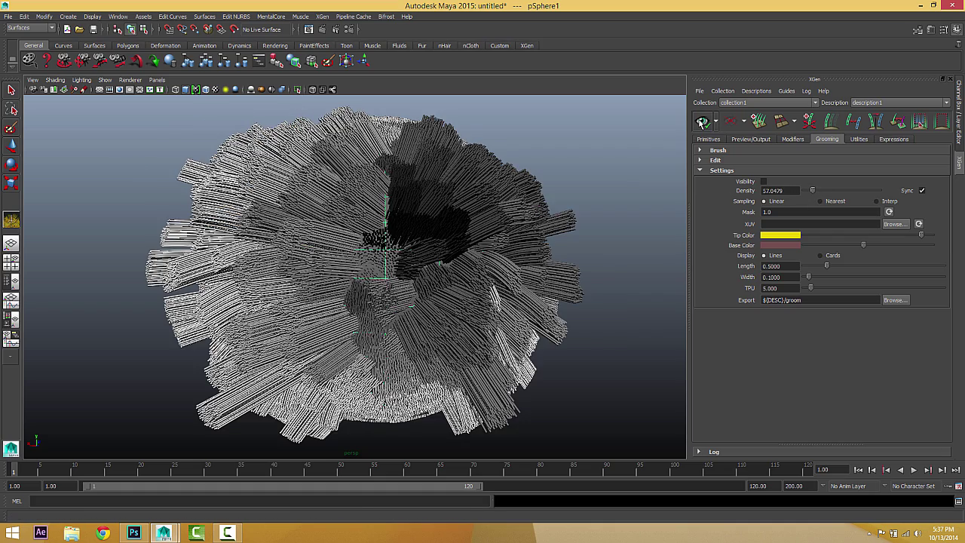
{"action": "left_click_drag", "start_coordinate": [459, 248], "coordinate": [709, 223], "text": "alt"}
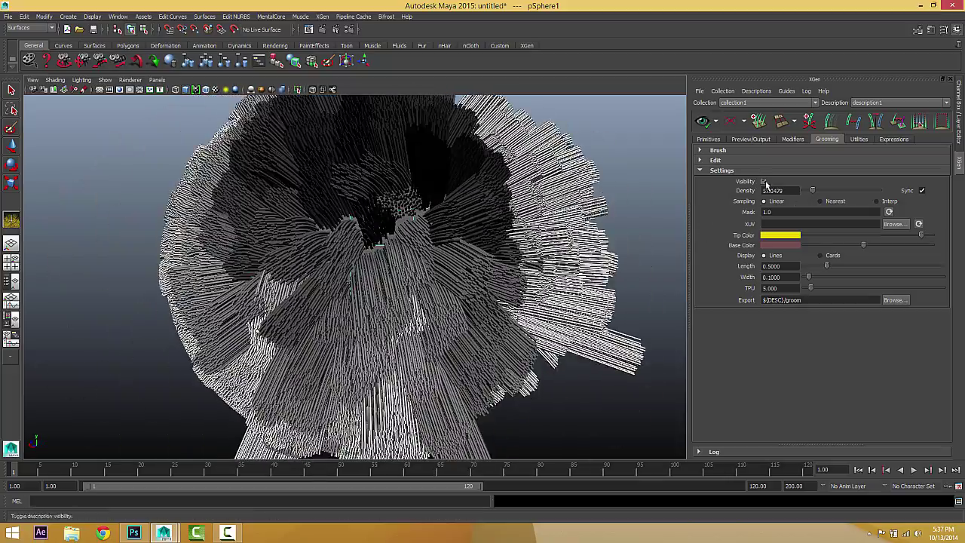
Turn groom Visibility back on and clear the XGen preview, then regenerate and clear it again to compare both displays
{"action": "left_click", "coordinate": [764, 182]}
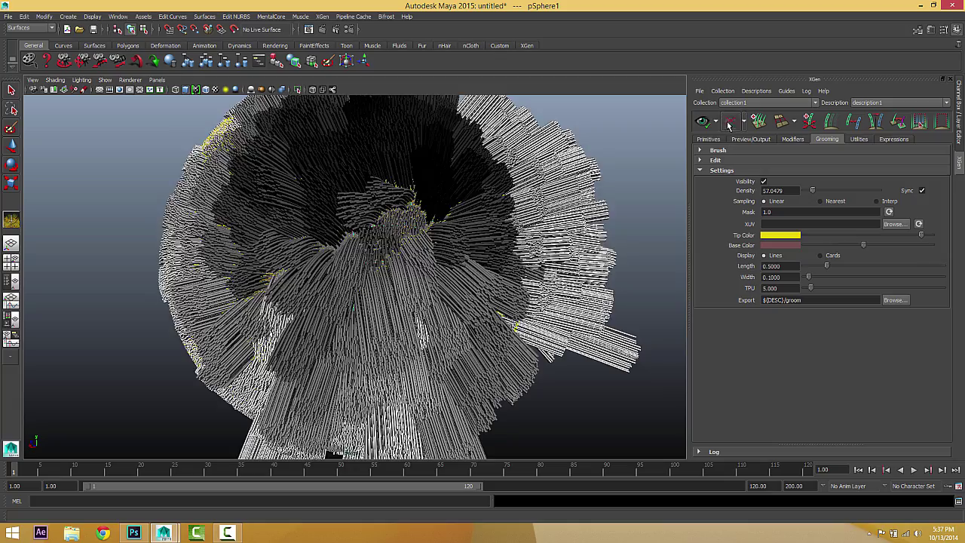
{"action": "left_click", "coordinate": [730, 121]}
{"action": "mouse_move", "coordinate": [421, 276]}
{"action": "left_mouse_down", "text": "alt"}
{"action": "mouse_move", "coordinate": [442, 269]}
{"action": "mouse_move", "coordinate": [424, 272]}
{"action": "left_mouse_up", "text": "alt"}
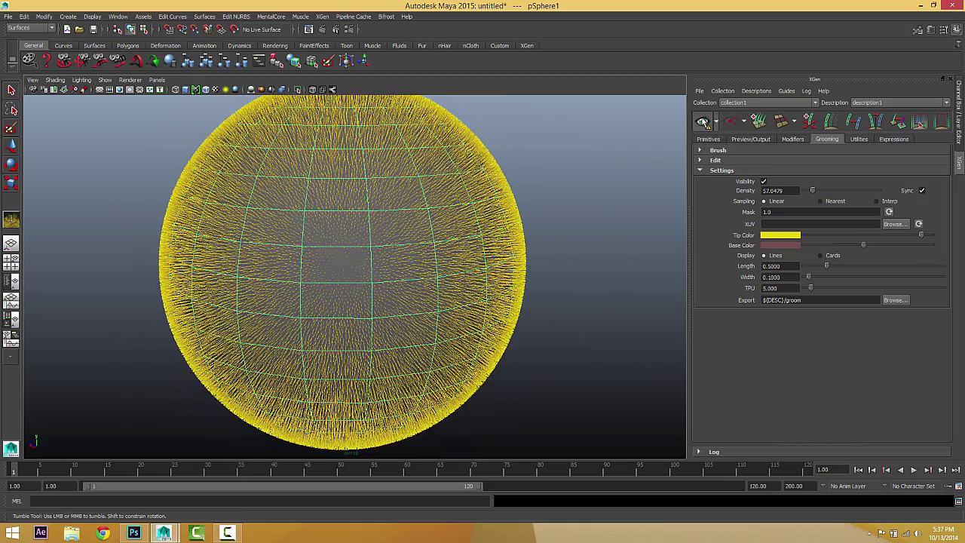
{"action": "left_click", "coordinate": [703, 121]}
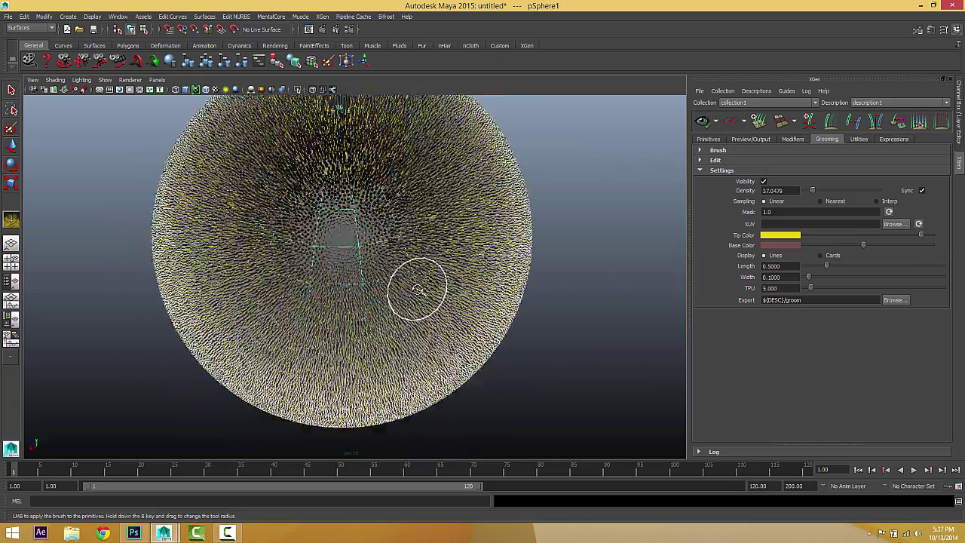
{"action": "left_click", "coordinate": [729, 121]}
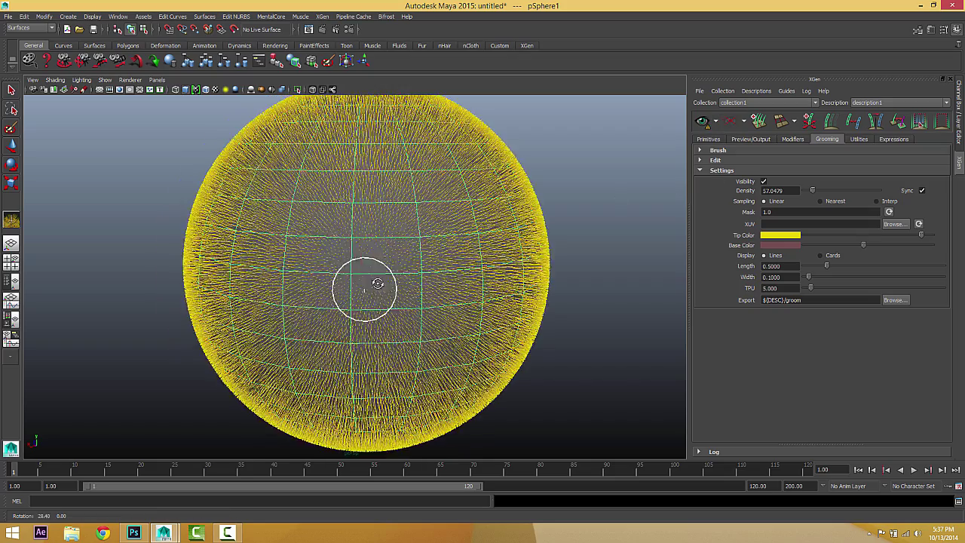
{"action": "scroll", "coordinate": [407, 280], "scroll_direction": "up", "scroll_amount": 3}
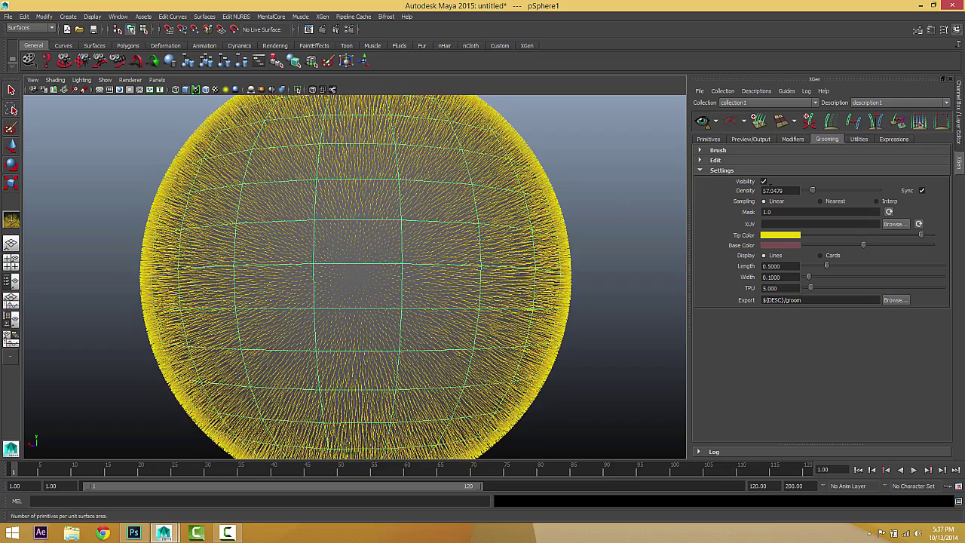
Toggle the groom's Visibility off and on, and lower its density to 13.4238
{"action": "left_click", "coordinate": [763, 182]}
{"action": "left_click", "coordinate": [764, 182]}
{"action": "left_click", "coordinate": [764, 182]}
{"action": "left_click", "coordinate": [764, 181]}
{"action": "left_click_drag", "start_coordinate": [813, 190], "coordinate": [806, 191]}
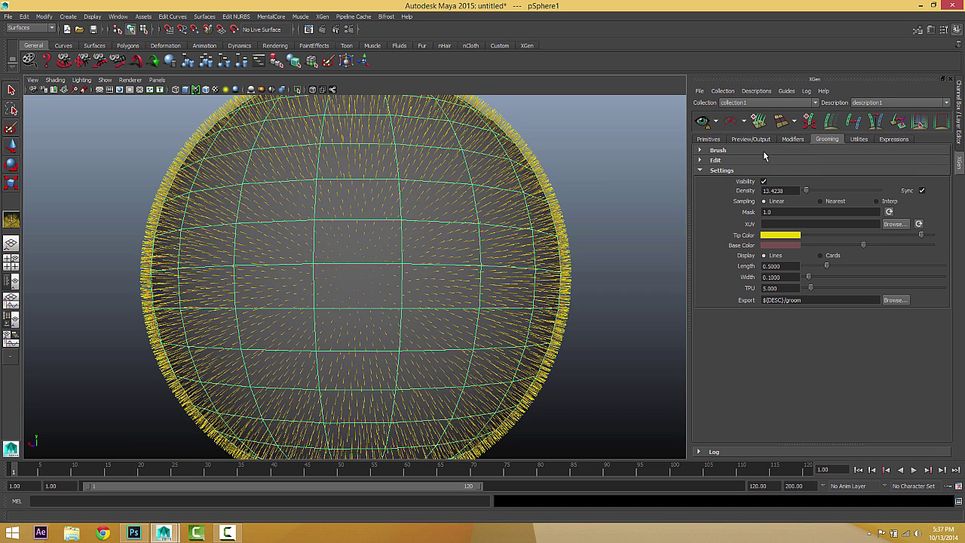
Hide the groom, raise its density to 181.2087 and update the XGen preview
{"action": "left_click", "coordinate": [764, 181]}
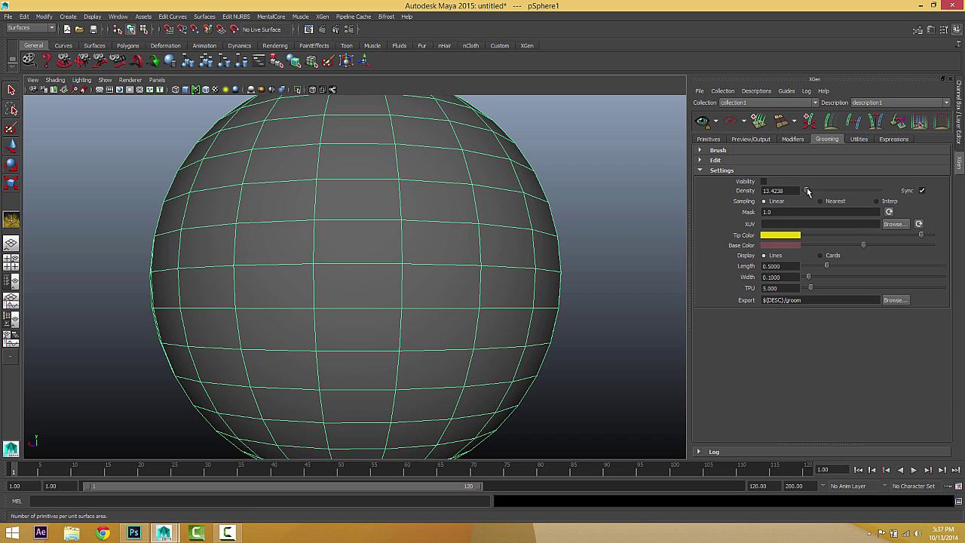
{"action": "left_click_drag", "start_coordinate": [895, 190], "coordinate": [832, 192]}
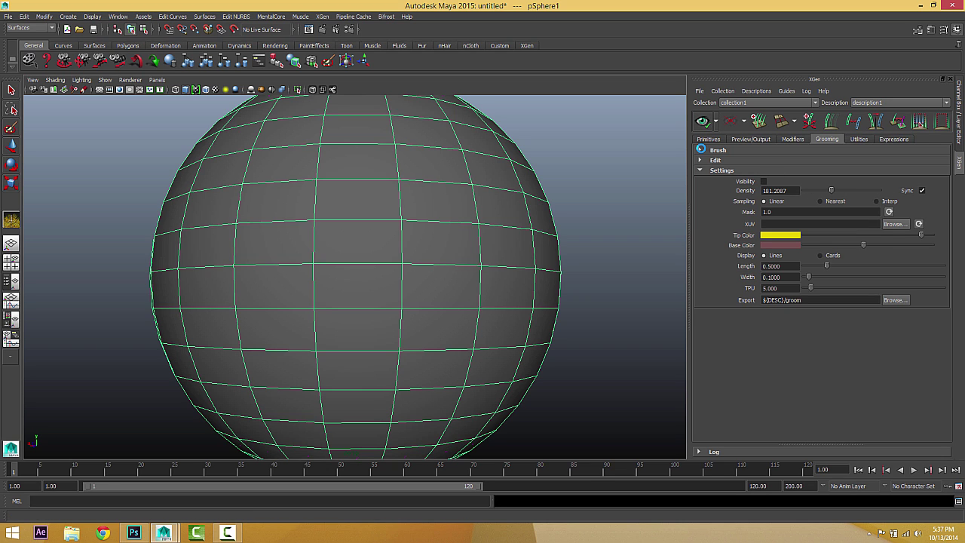
{"action": "left_click", "coordinate": [702, 121]}
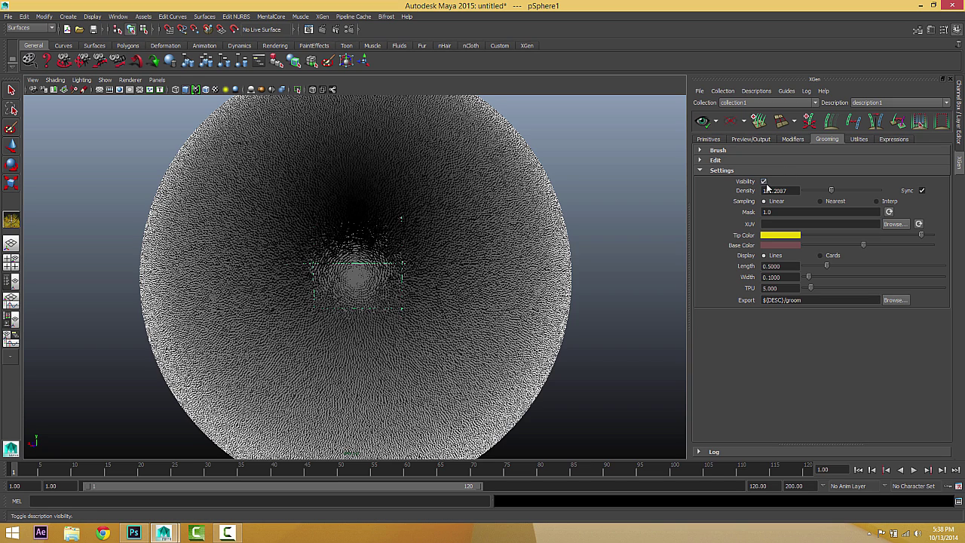
Set the groom density to 1, update the XGen preview to inspect the sparse strands, and clear it again
{"action": "left_click_drag", "start_coordinate": [791, 192], "coordinate": [735, 193]}
{"action": "type", "text": "1"}
{"action": "key", "text": "Return"}
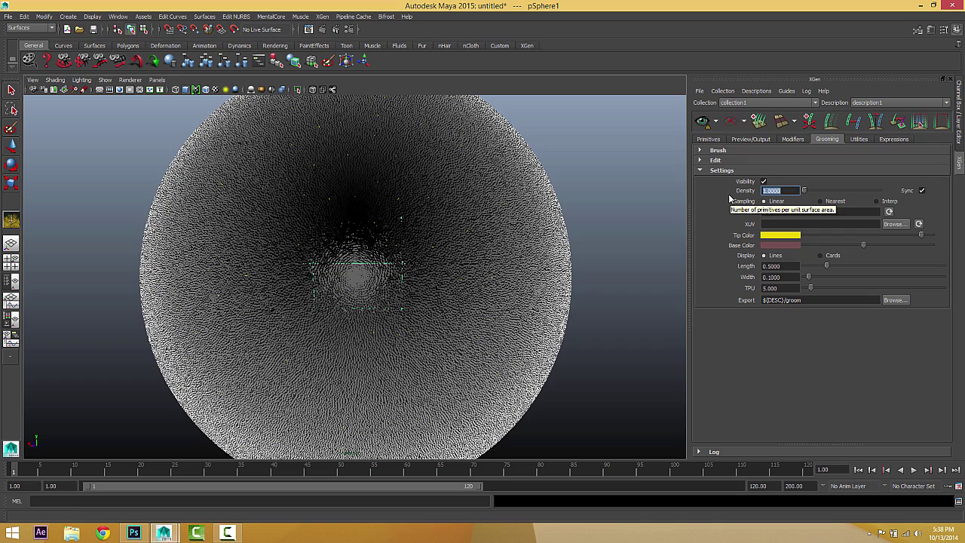
{"action": "left_click", "coordinate": [707, 123]}
{"action": "left_click_drag", "start_coordinate": [438, 282], "coordinate": [420, 302], "text": "alt"}
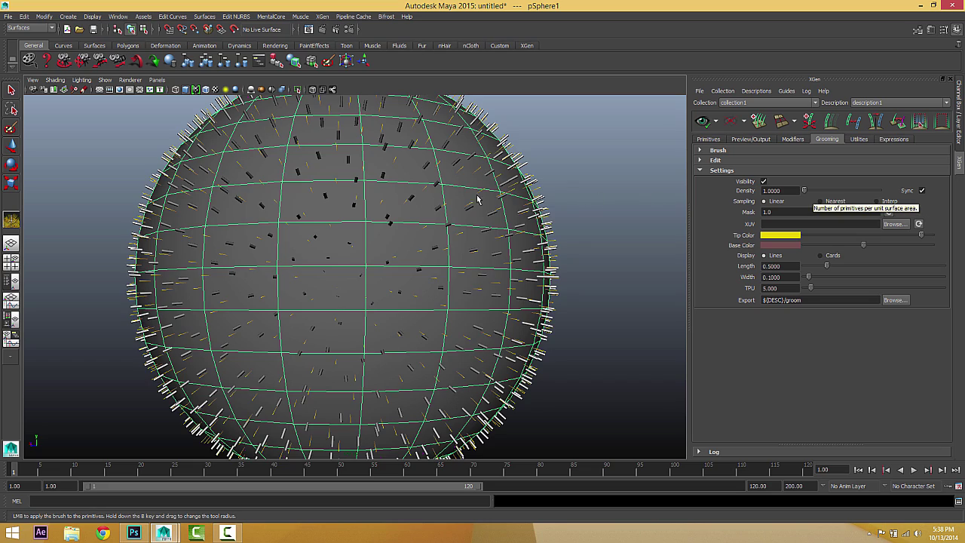
{"action": "mouse_move", "coordinate": [495, 198]}
{"action": "left_mouse_down", "text": "alt"}
{"action": "mouse_move", "coordinate": [501, 211]}
{"action": "mouse_move", "coordinate": [482, 256]}
{"action": "mouse_move", "coordinate": [322, 222]}
{"action": "mouse_move", "coordinate": [319, 233]}
{"action": "left_mouse_up", "text": "alt"}
{"action": "left_click", "coordinate": [731, 121]}
{"action": "scroll", "coordinate": [486, 250], "scroll_direction": "up", "scroll_amount": 3}
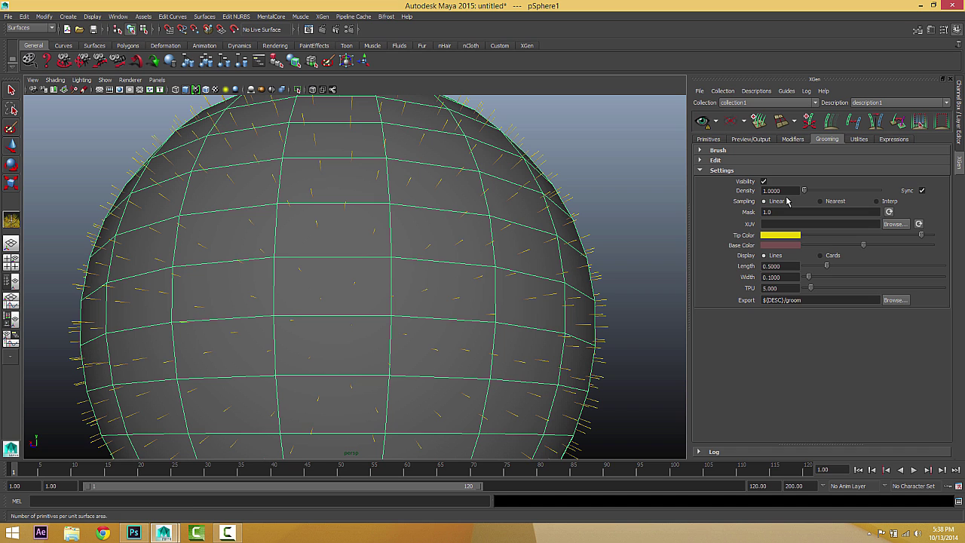
Examine the generator density in the primitive settings and the preview settings, and return to the grooming settings
{"action": "left_click", "coordinate": [751, 139]}
{"action": "left_click", "coordinate": [708, 140]}
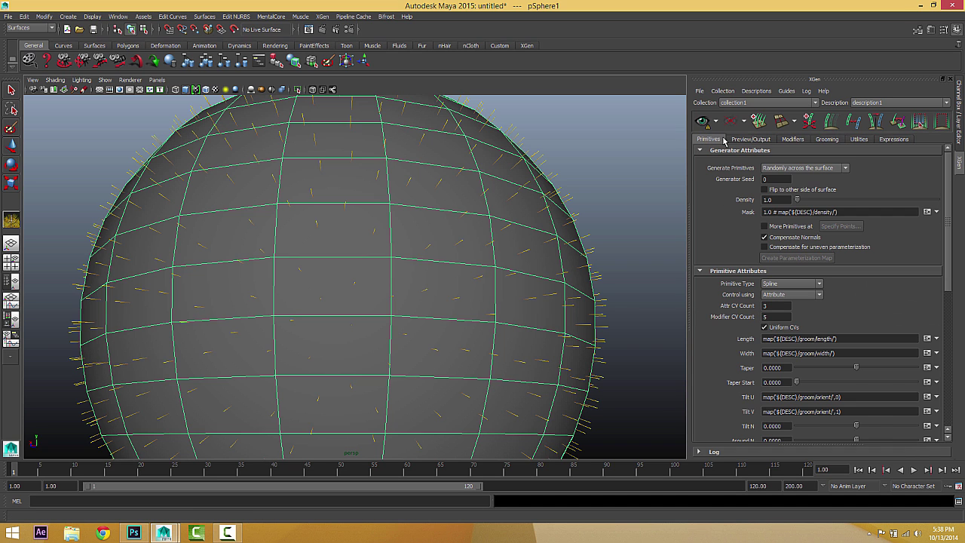
{"action": "left_click", "coordinate": [747, 140]}
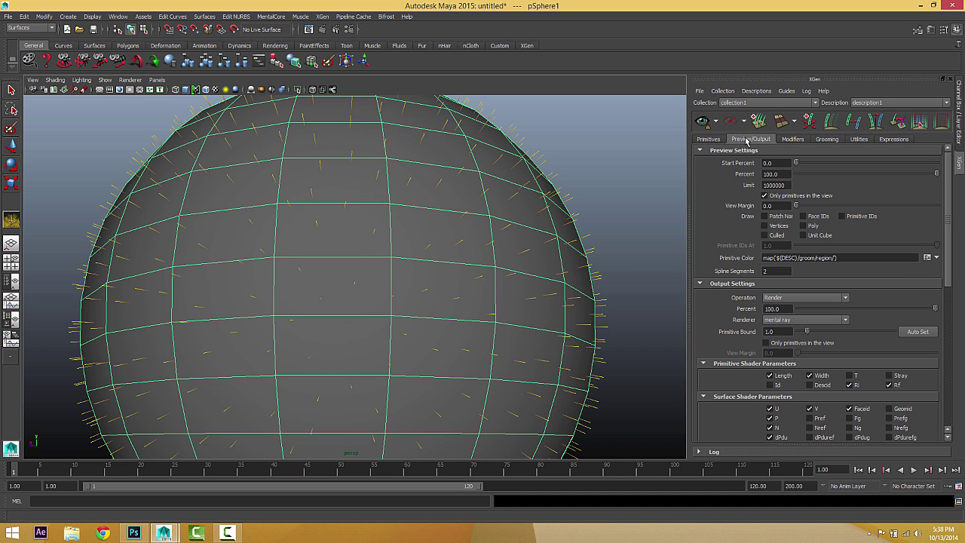
{"action": "left_click", "coordinate": [701, 141]}
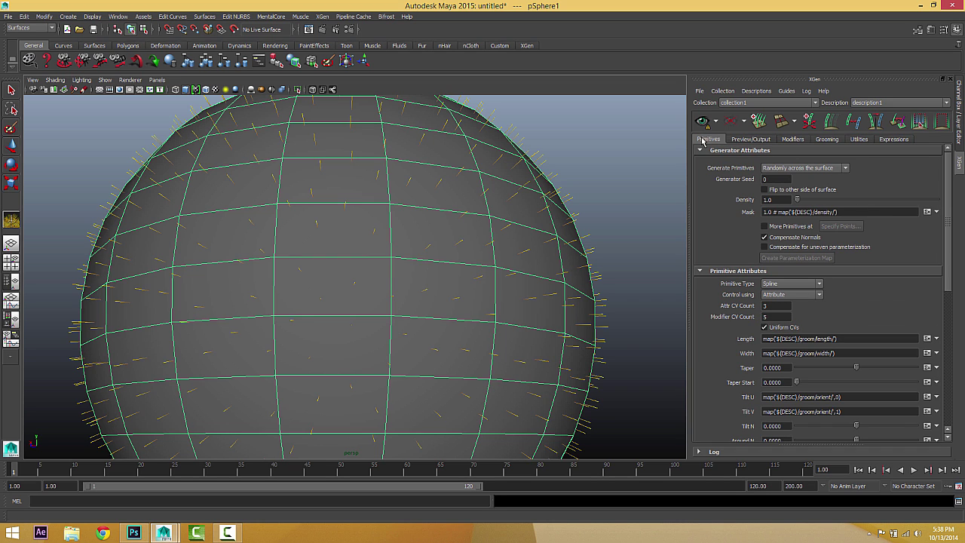
{"action": "left_click", "coordinate": [769, 200]}
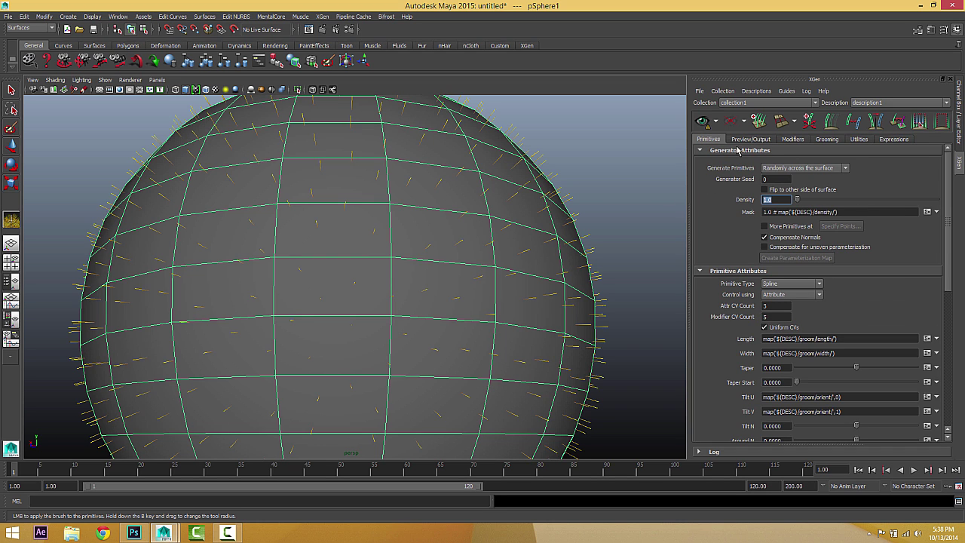
{"action": "left_click", "coordinate": [745, 144]}
{"action": "left_click", "coordinate": [758, 142]}
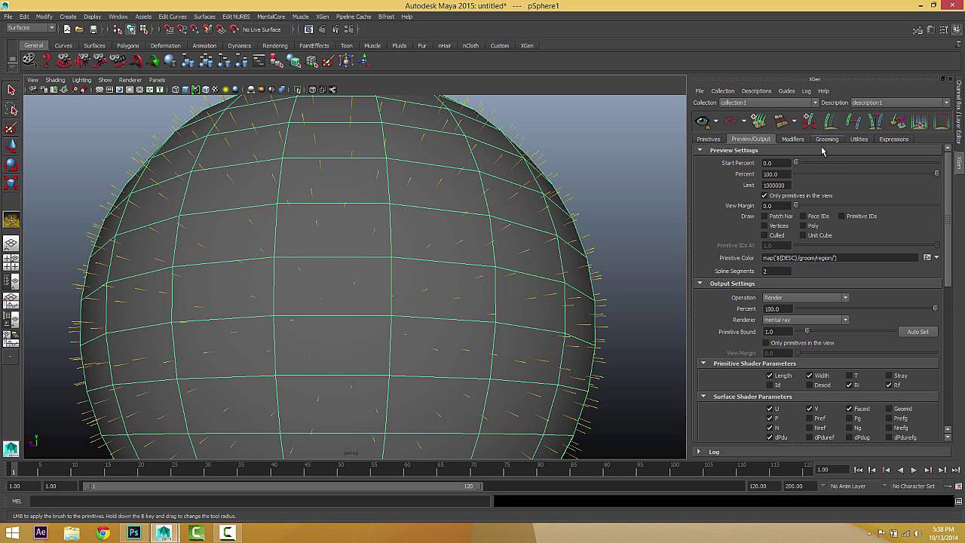
{"action": "left_click", "coordinate": [709, 143]}
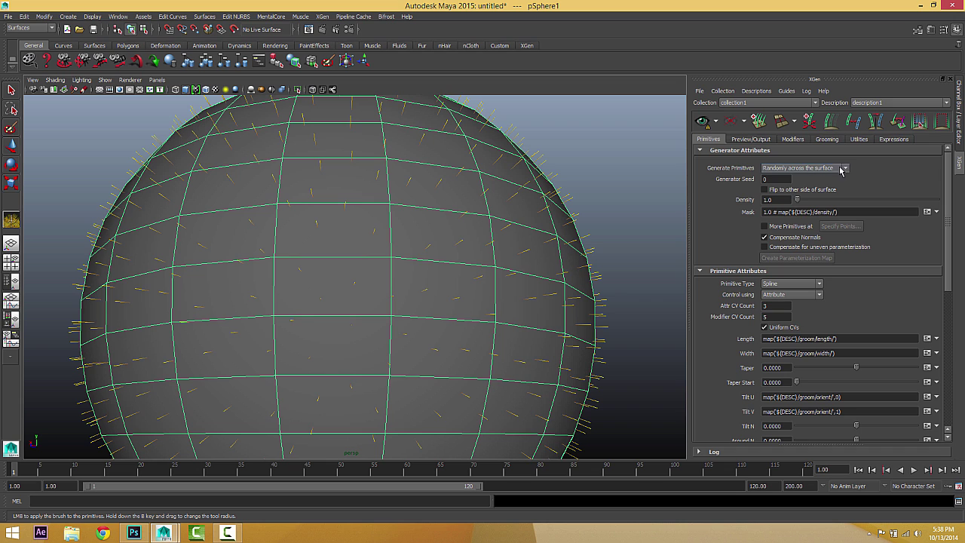
{"action": "left_click", "coordinate": [827, 138]}
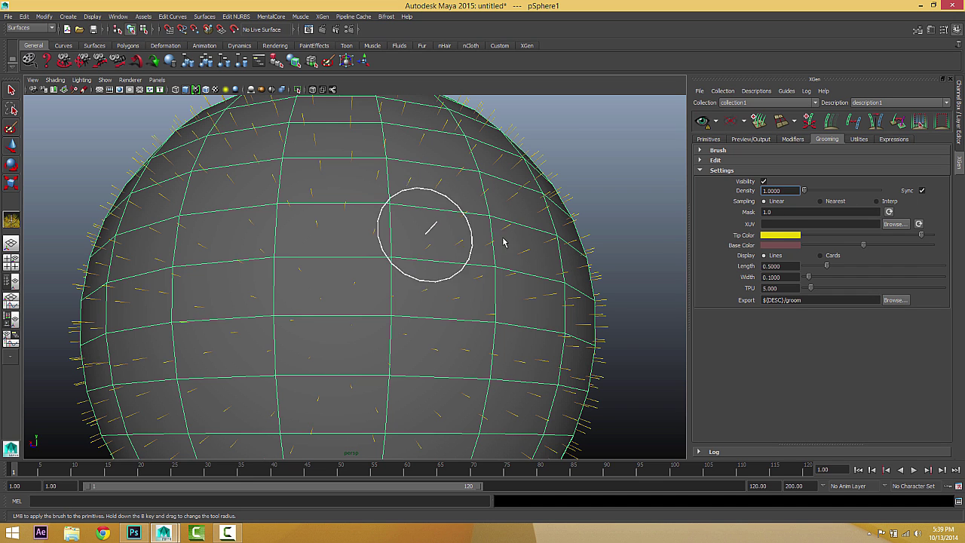
Raise the groom density to 53.6922 and try the Linear, Nearest and Interp sampling methods, ending on Interp
{"action": "left_click_drag", "start_coordinate": [408, 127], "coordinate": [451, 299]}
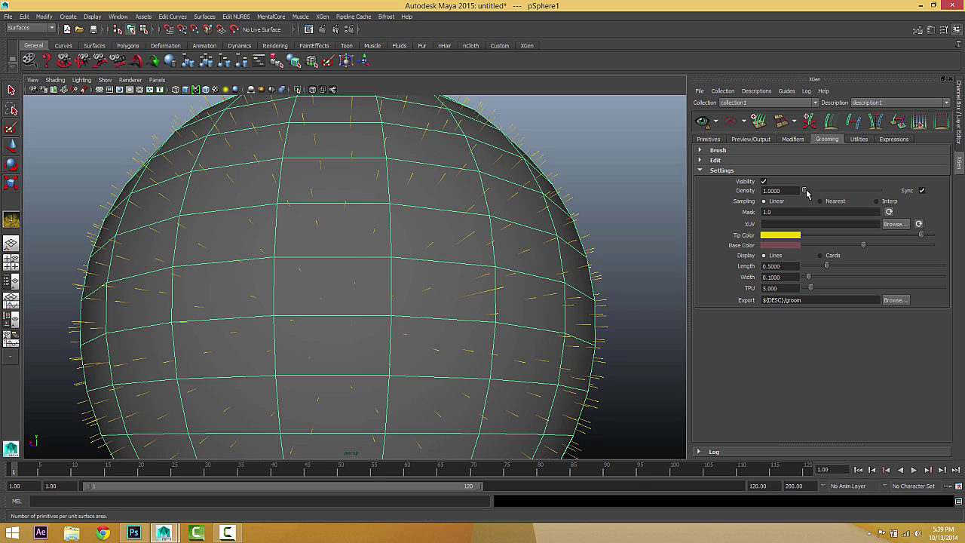
{"action": "left_click_drag", "start_coordinate": [805, 190], "coordinate": [813, 192]}
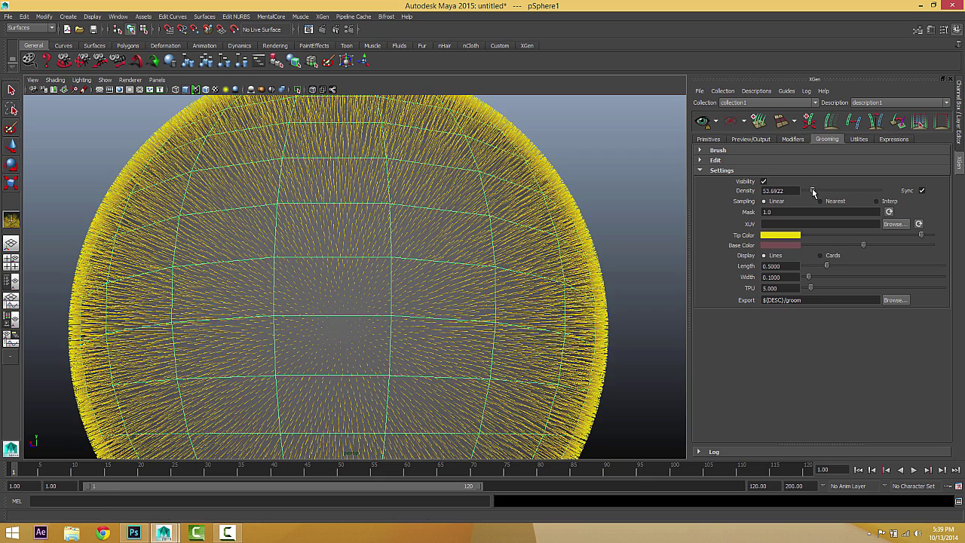
{"action": "left_click", "coordinate": [875, 202]}
{"action": "left_click", "coordinate": [772, 201]}
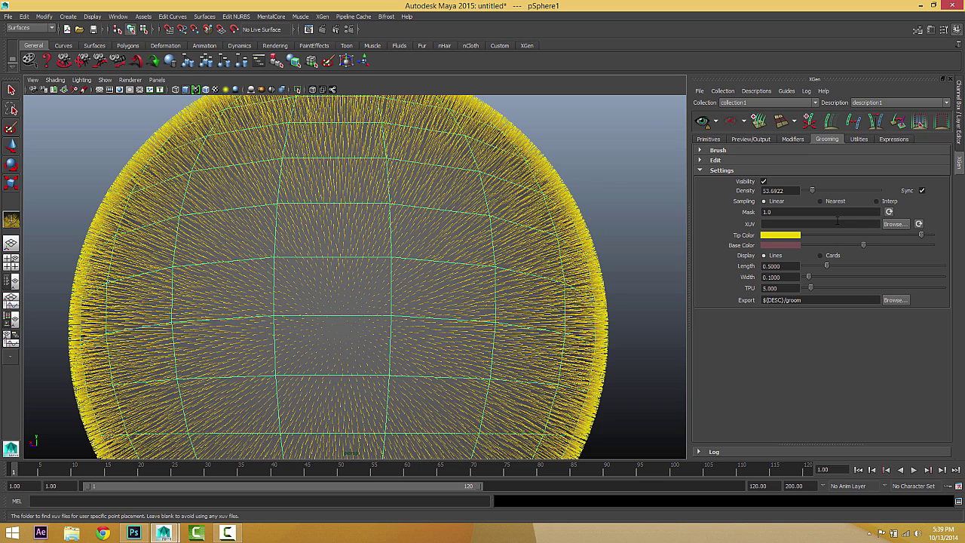
{"action": "left_click", "coordinate": [829, 201]}
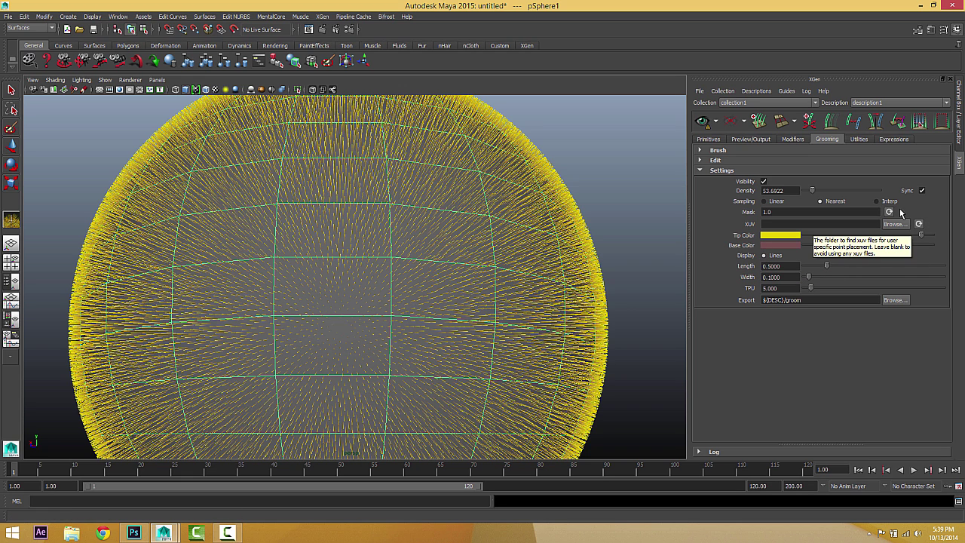
{"action": "left_click", "coordinate": [880, 202]}
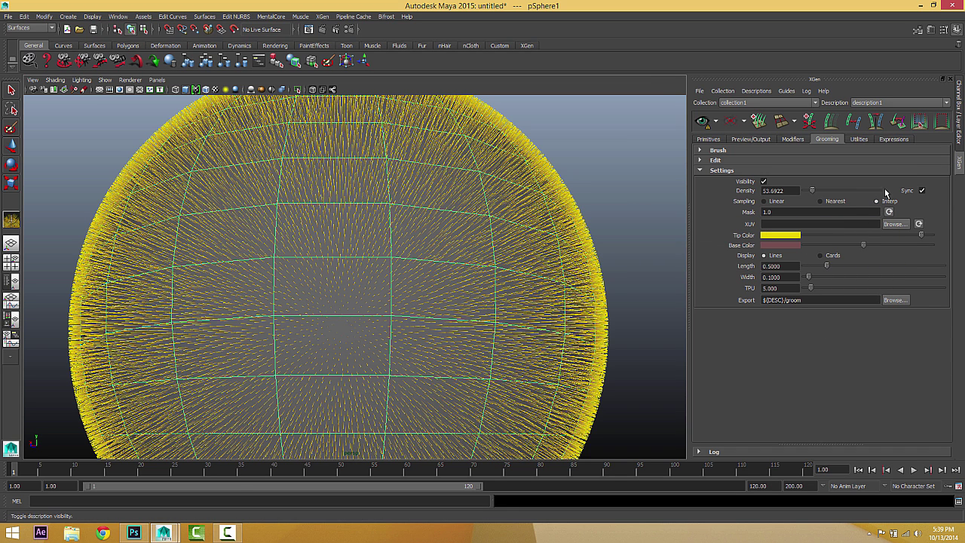
Set the groom density to 10 and the mask to 2, and update the XGen preview
{"action": "left_click", "coordinate": [828, 213]}
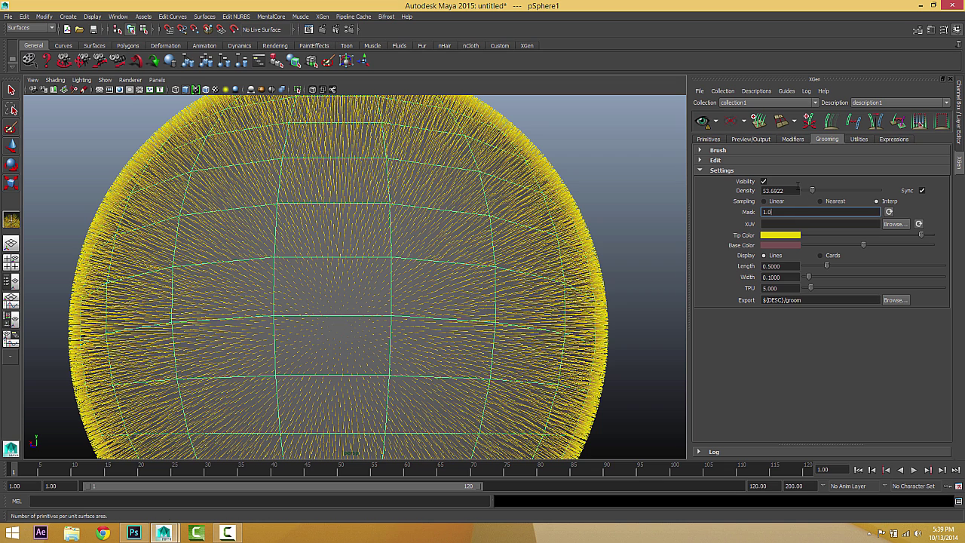
{"action": "left_click_drag", "start_coordinate": [788, 190], "coordinate": [729, 189]}
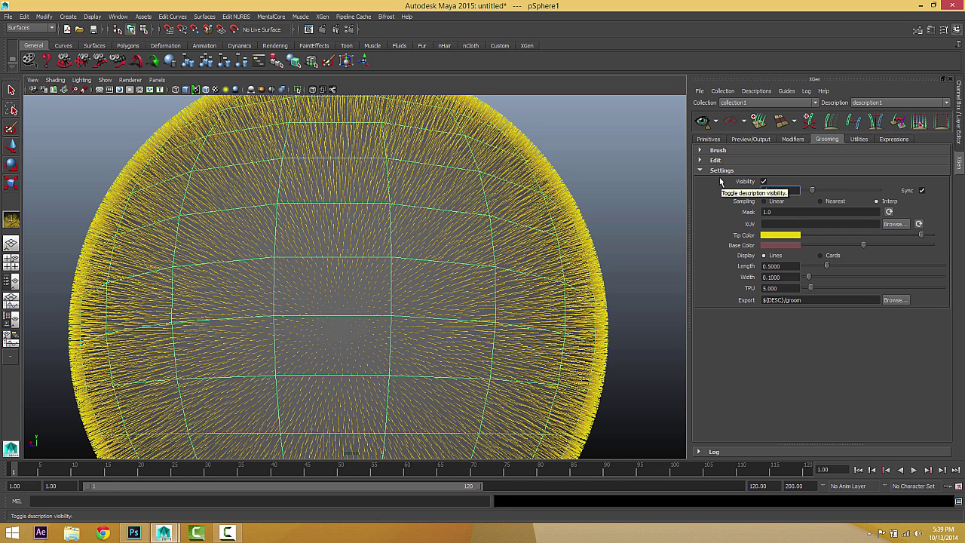
{"action": "key", "text": "Return"}
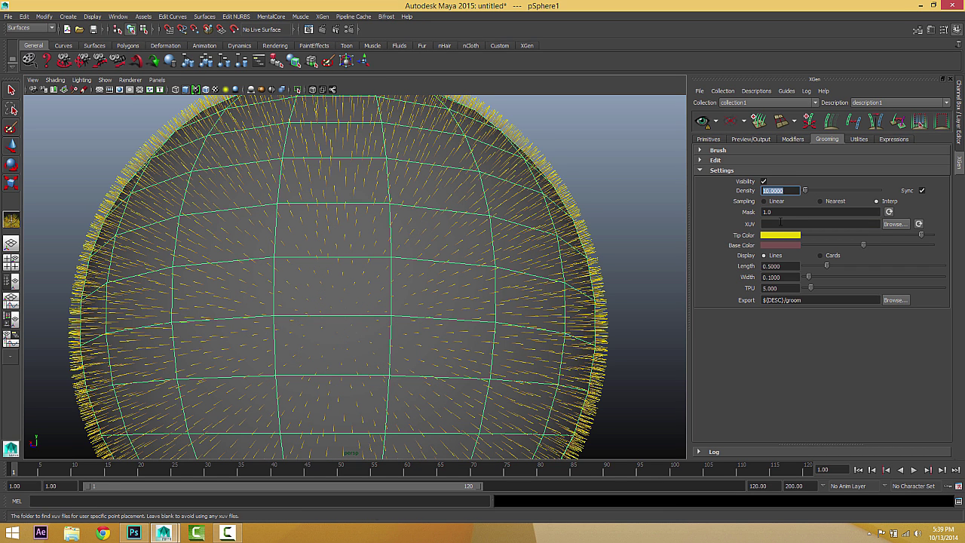
{"action": "key", "text": "Tab"}
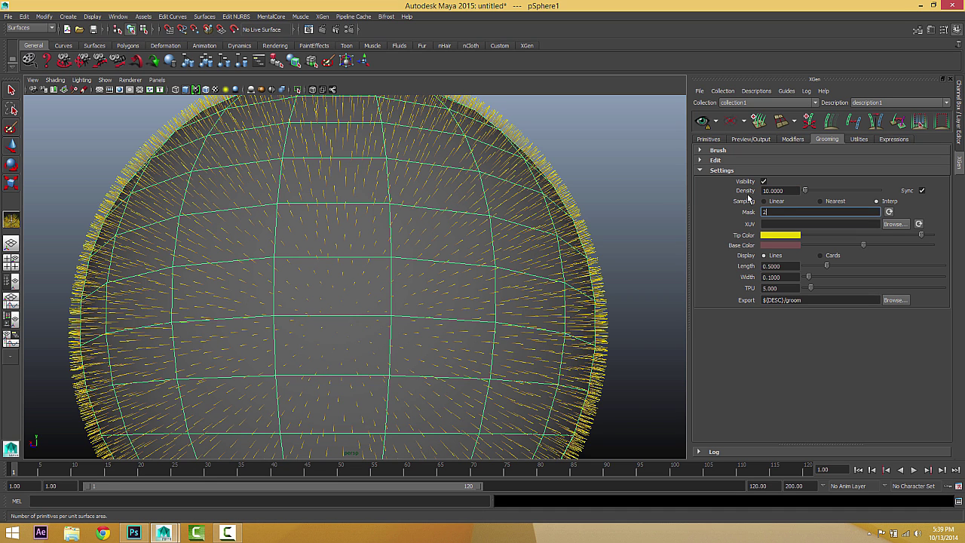
{"action": "type", "text": "2"}
{"action": "key", "text": "Return"}
{"action": "left_click", "coordinate": [702, 121]}
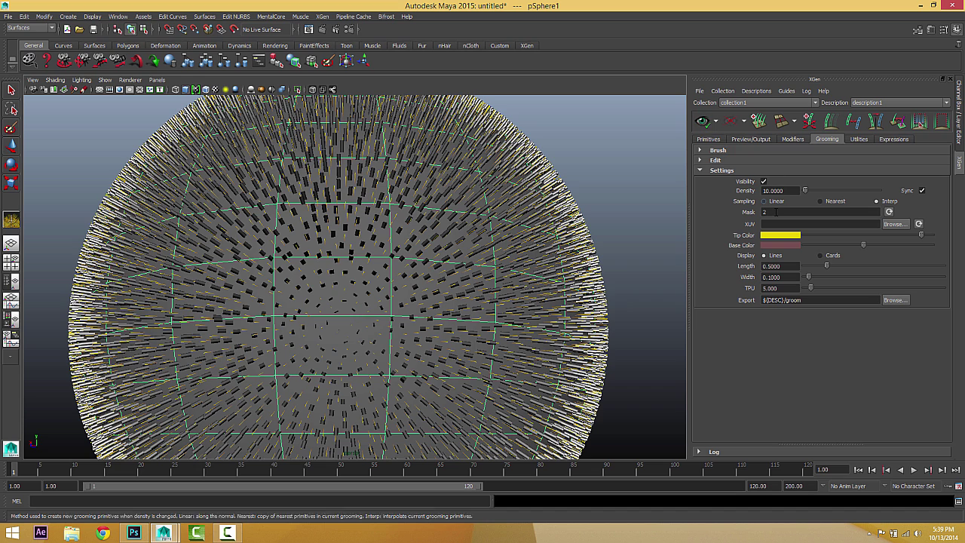
Set the groom mask to 4, update the XGen preview to inspect the strands up close, and return sampling to Linear
{"action": "left_click_drag", "start_coordinate": [778, 212], "coordinate": [722, 212]}
{"action": "key", "text": "Return"}
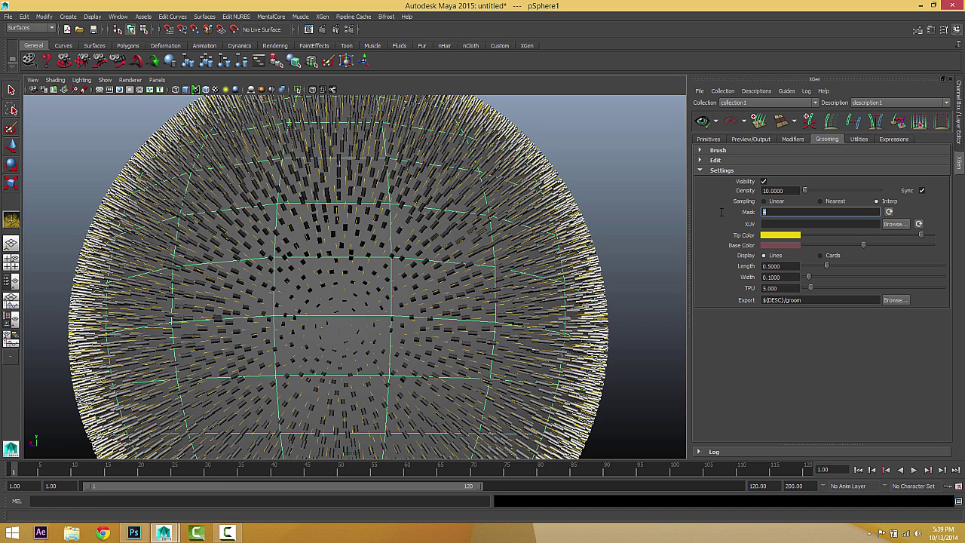
{"action": "left_click", "coordinate": [702, 123]}
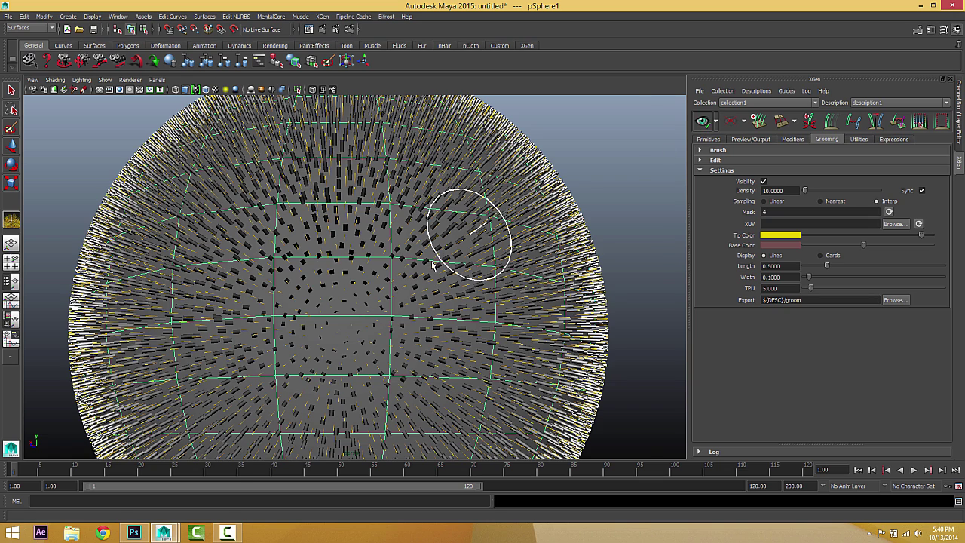
{"action": "scroll", "coordinate": [452, 291], "scroll_direction": "up", "scroll_amount": 6}
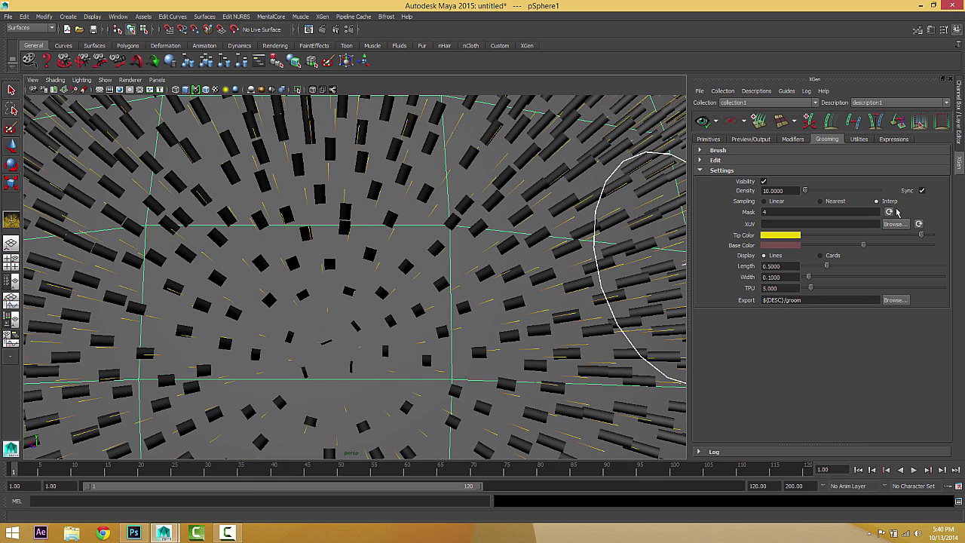
{"action": "scroll", "coordinate": [505, 253], "scroll_direction": "down", "scroll_amount": 6}
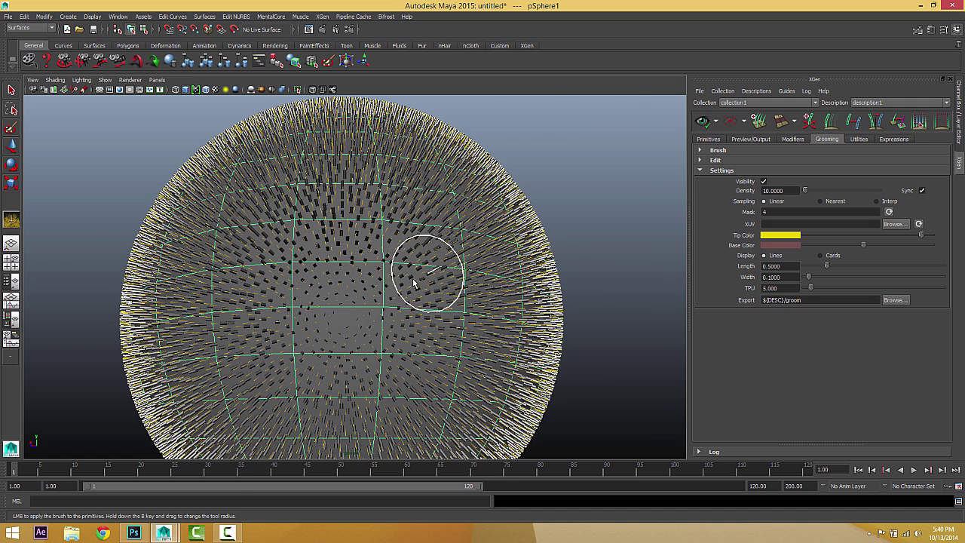
Set the groom mask back to 2 and clear the XGen preview
{"action": "scroll", "coordinate": [413, 283], "scroll_direction": "up", "scroll_amount": 5}
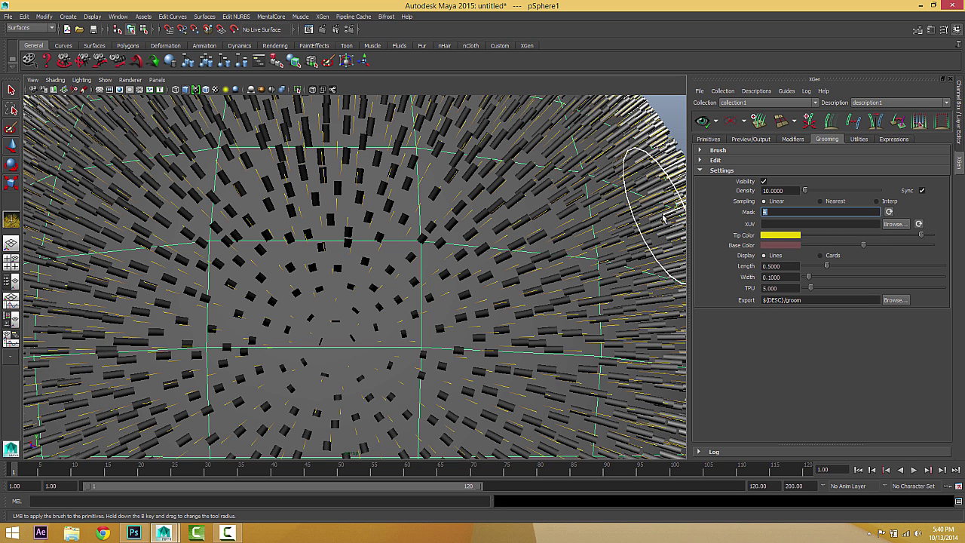
{"action": "left_click", "coordinate": [734, 126]}
{"action": "scroll", "coordinate": [460, 270], "scroll_direction": "down", "scroll_amount": 5}
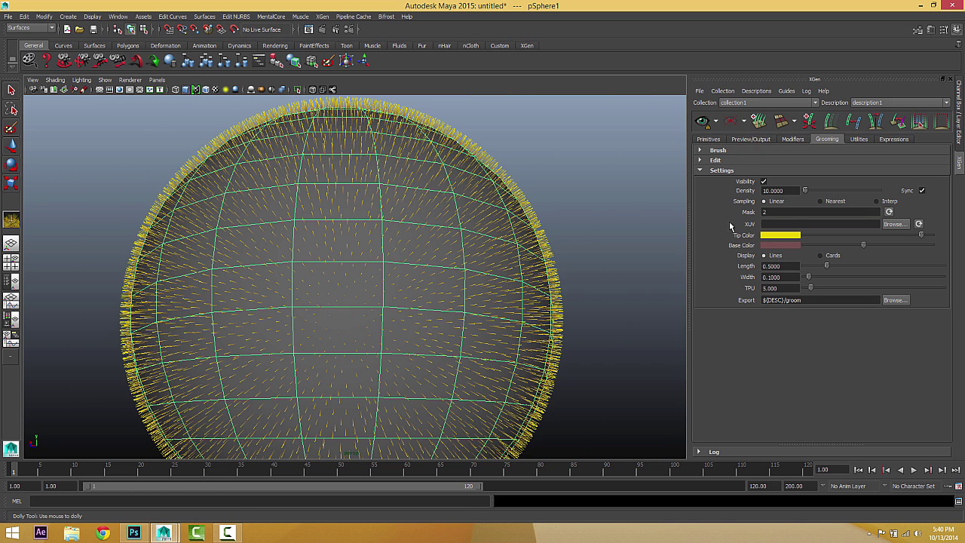
Set the groom density to 50 and the mask to 10, and update the XGen preview
{"action": "double_click", "coordinate": [777, 191]}
{"action": "type", "text": "50"}
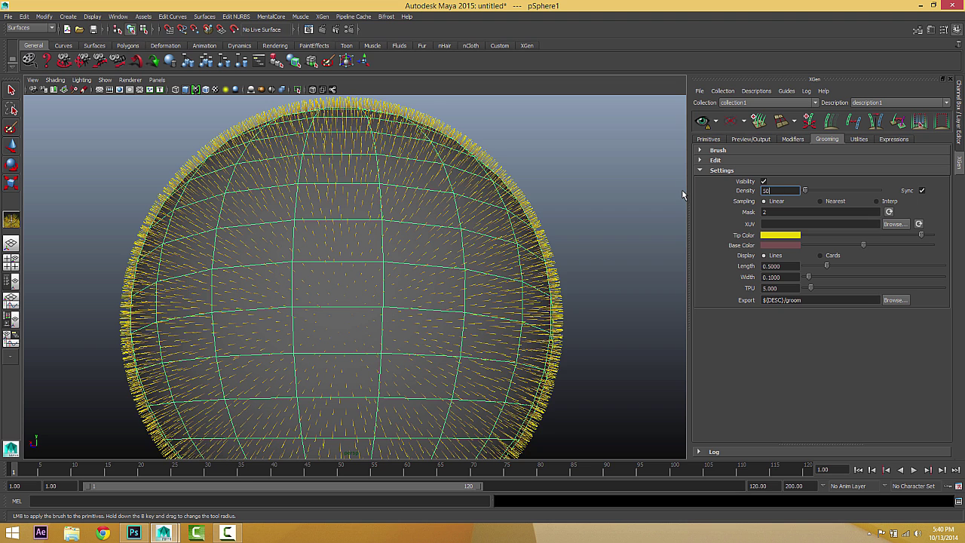
{"action": "key", "text": "Return"}
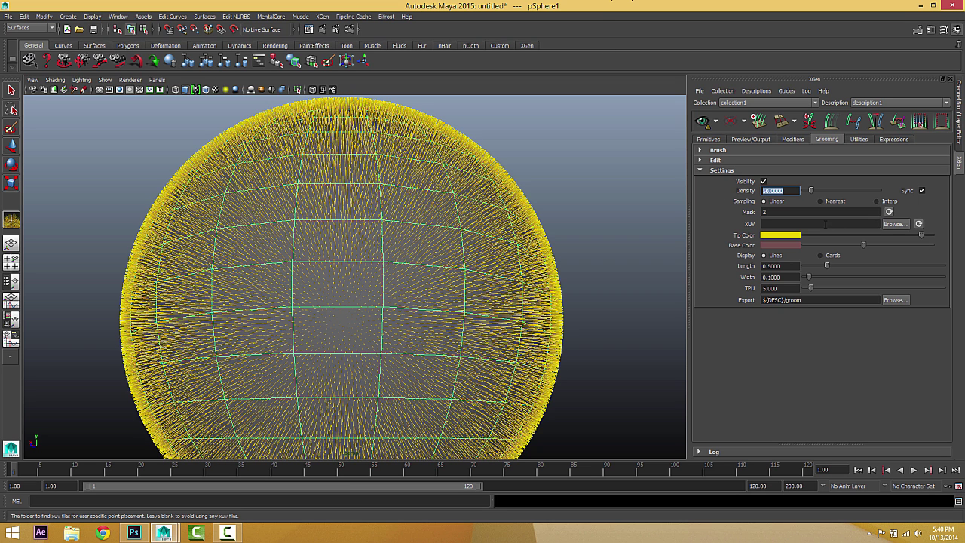
{"action": "double_click", "coordinate": [822, 212]}
{"action": "type", "text": "10"}
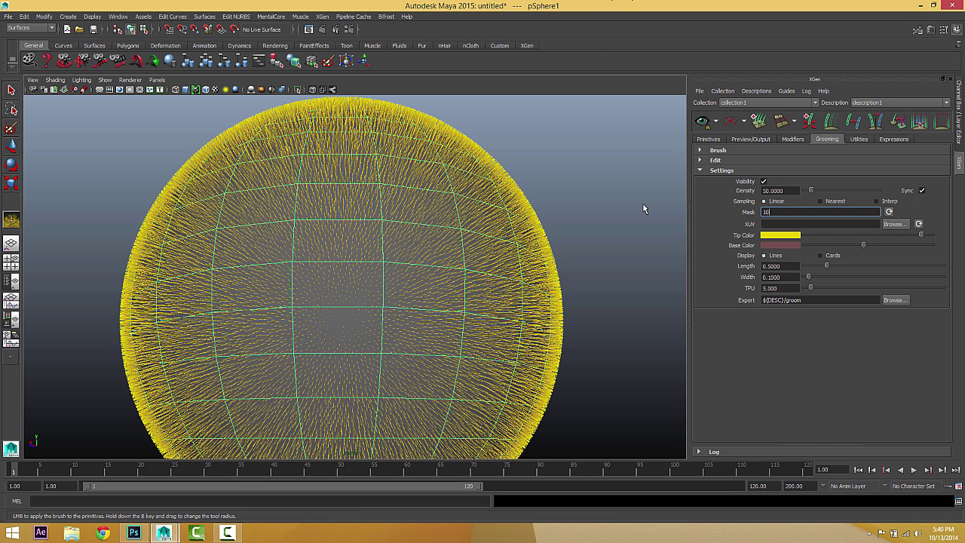
{"action": "key", "text": "Return"}
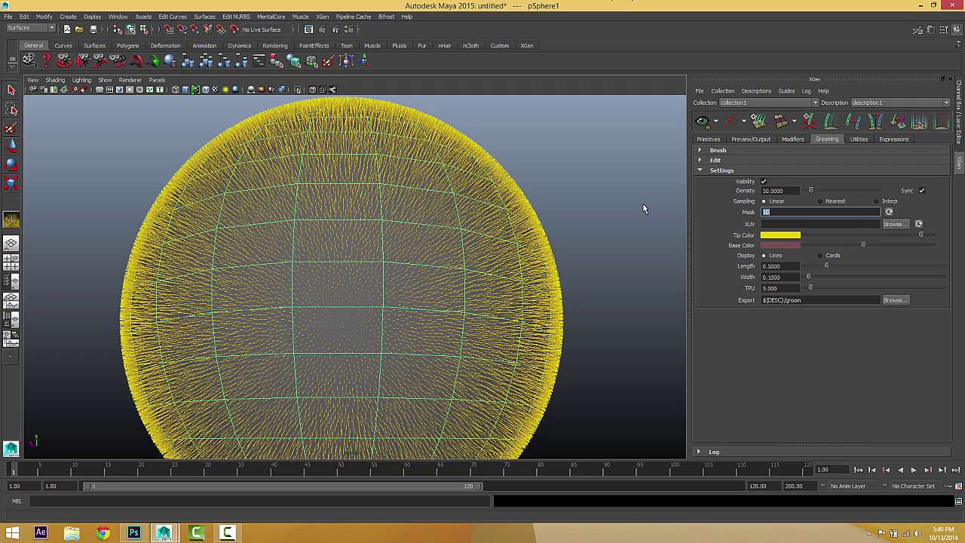
{"action": "left_click", "coordinate": [704, 122]}
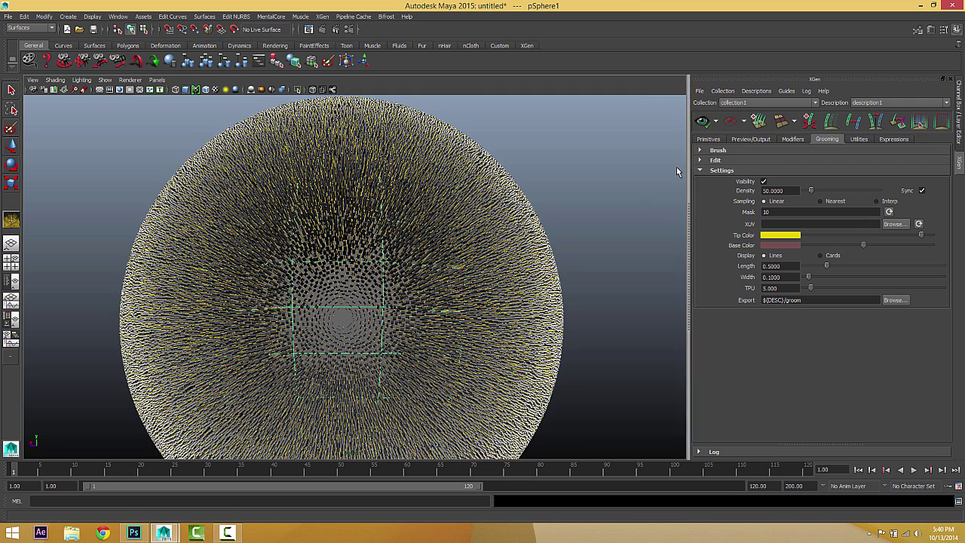
Clear the XGen preview and inspect the sphere's groom strands up close
{"action": "left_click", "coordinate": [732, 123]}
{"action": "scroll", "coordinate": [315, 211], "scroll_direction": "up", "scroll_amount": 5}
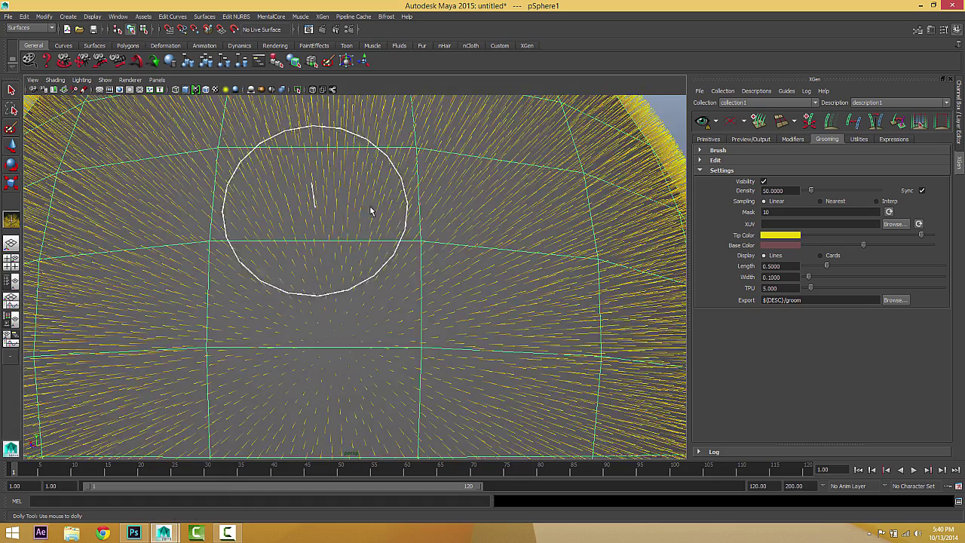
{"action": "scroll", "coordinate": [422, 222], "scroll_direction": "down", "scroll_amount": 5}
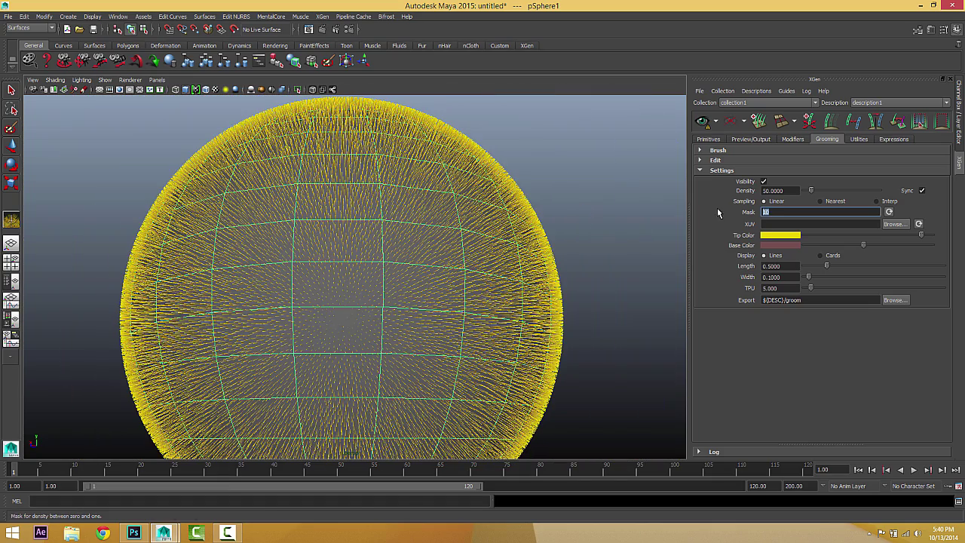
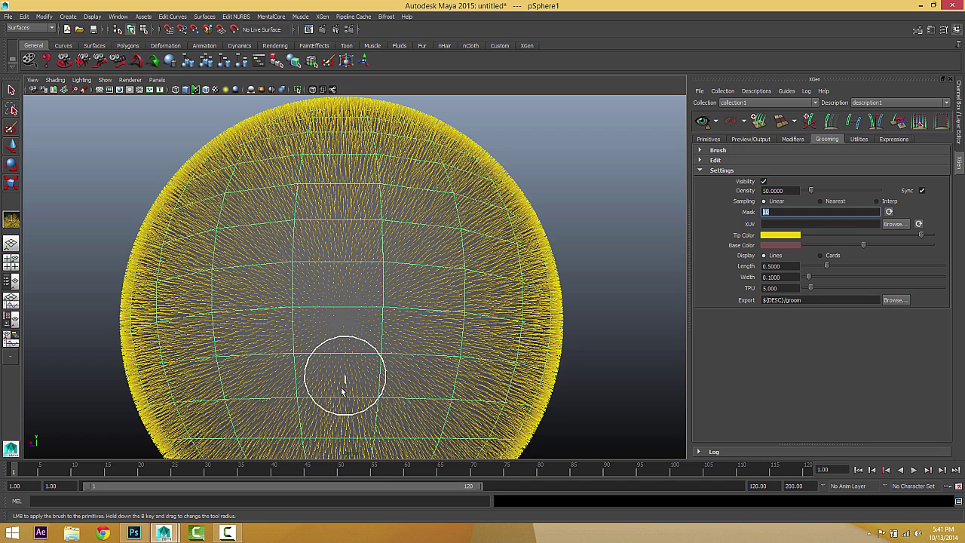
Inspect the groomed fur covering the sphere from several angles and distances
{"action": "scroll", "coordinate": [389, 290], "scroll_direction": "down", "scroll_amount": 5}
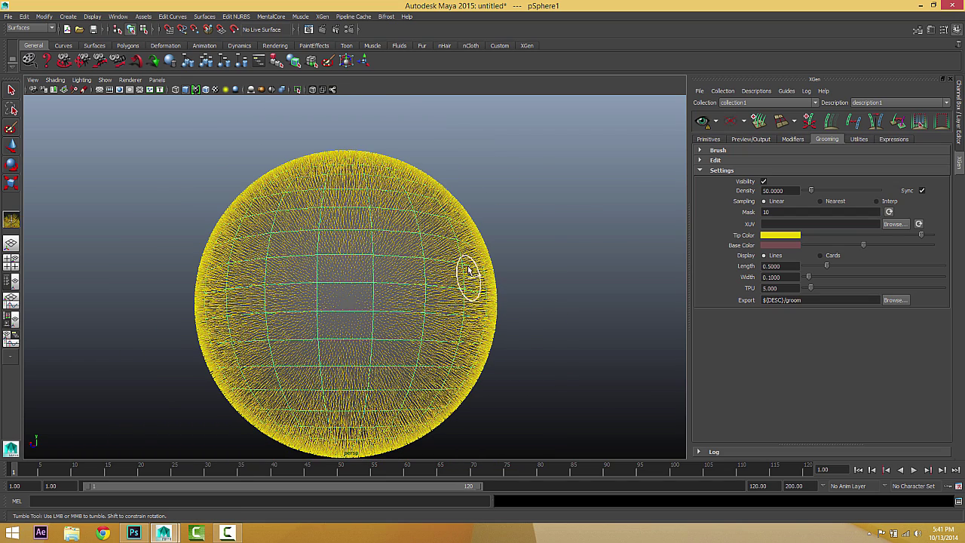
{"action": "mouse_move", "coordinate": [417, 270]}
{"action": "left_mouse_down", "text": "alt"}
{"action": "mouse_move", "coordinate": [401, 268]}
{"action": "mouse_move", "coordinate": [423, 266]}
{"action": "left_mouse_up", "text": "alt"}
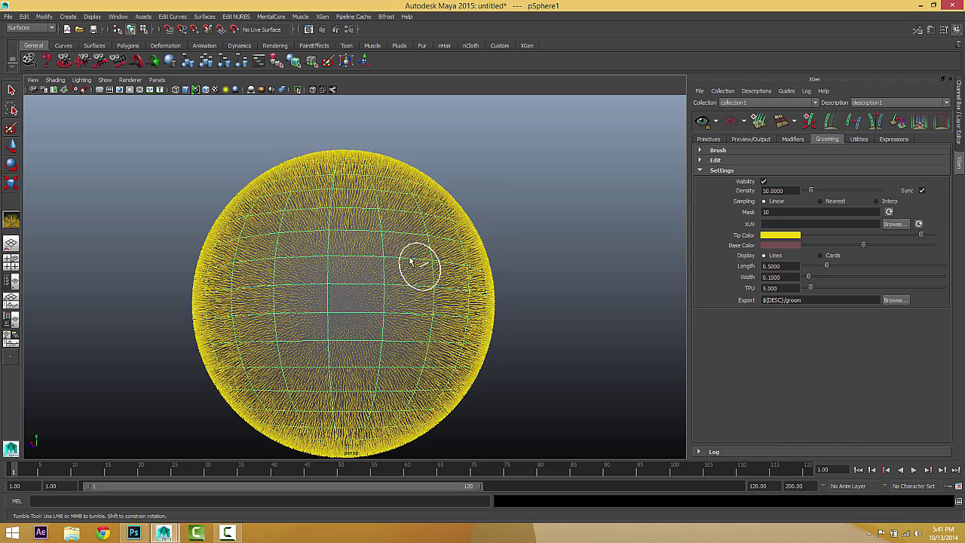
{"action": "left_click_drag", "start_coordinate": [243, 247], "coordinate": [293, 205], "text": "alt"}
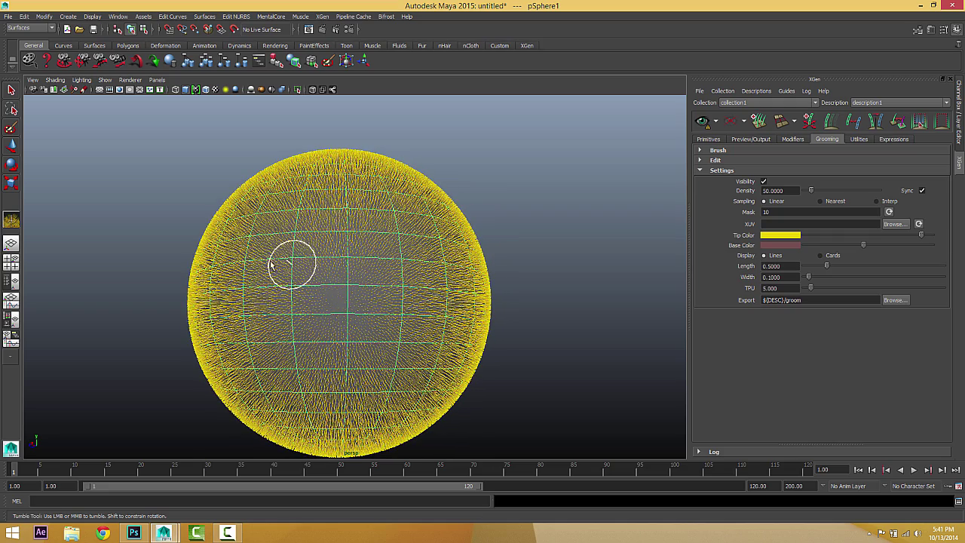
{"action": "mouse_move", "coordinate": [291, 264]}
{"action": "left_mouse_down", "text": "alt"}
{"action": "mouse_move", "coordinate": [261, 266]}
{"action": "mouse_move", "coordinate": [276, 258]}
{"action": "left_mouse_up", "text": "alt"}
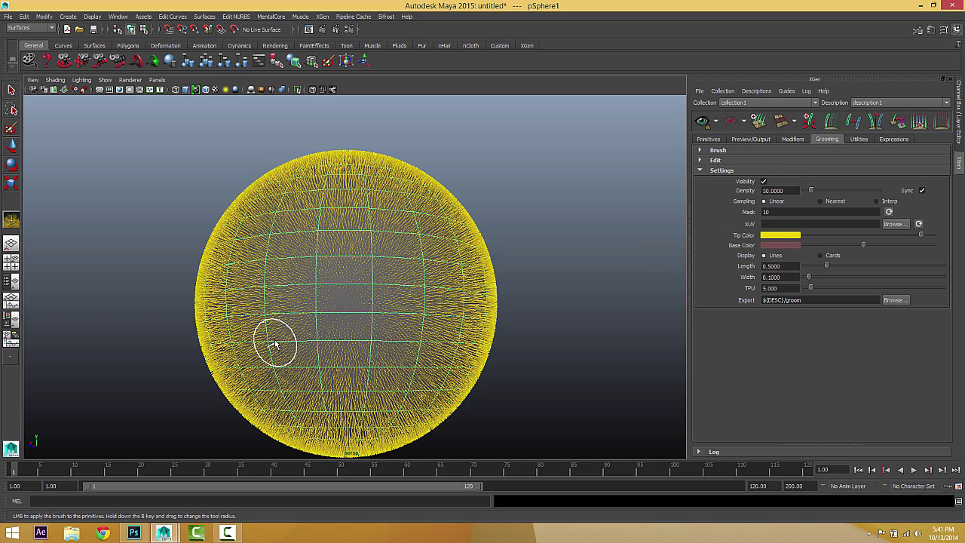
{"action": "mouse_move", "coordinate": [384, 219]}
{"action": "left_mouse_down", "text": "alt"}
{"action": "mouse_move", "coordinate": [381, 321]}
{"action": "mouse_move", "coordinate": [270, 303]}
{"action": "mouse_move", "coordinate": [367, 289]}
{"action": "mouse_move", "coordinate": [355, 183]}
{"action": "mouse_move", "coordinate": [233, 328]}
{"action": "left_mouse_up", "text": "alt"}
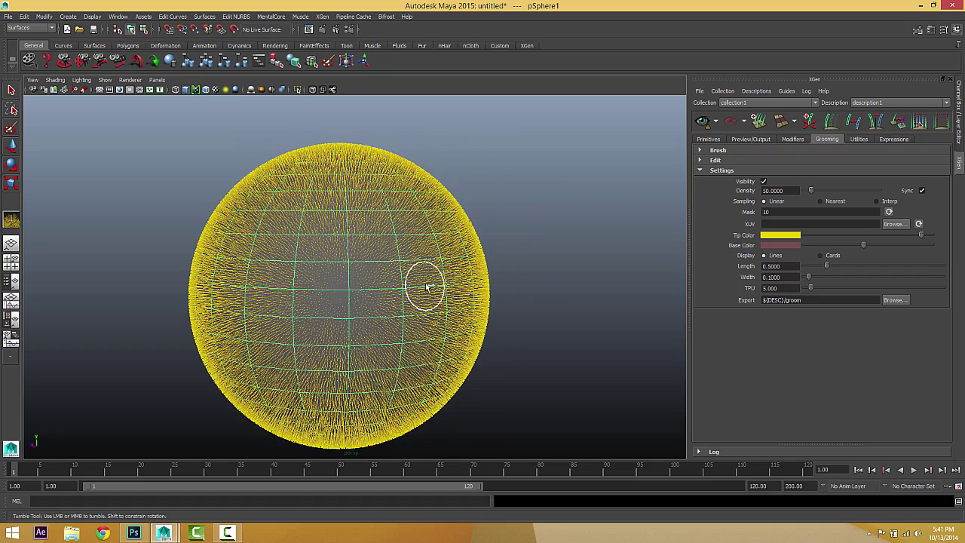
{"action": "left_click_drag", "start_coordinate": [222, 284], "coordinate": [238, 267], "text": "alt"}
{"action": "scroll", "coordinate": [238, 267], "scroll_direction": "up", "scroll_amount": 2}
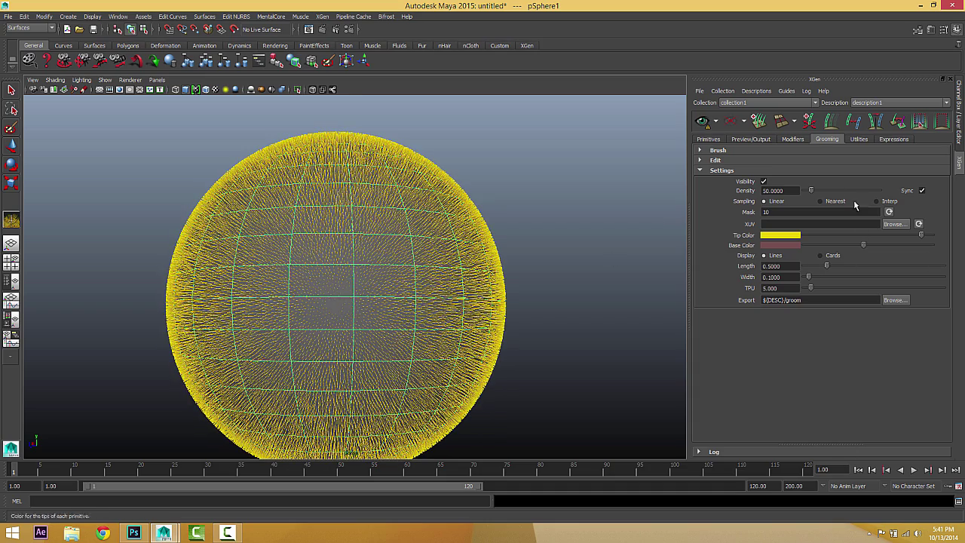
Add an Anim Wires modifier to description1
{"action": "left_click", "coordinate": [791, 140]}
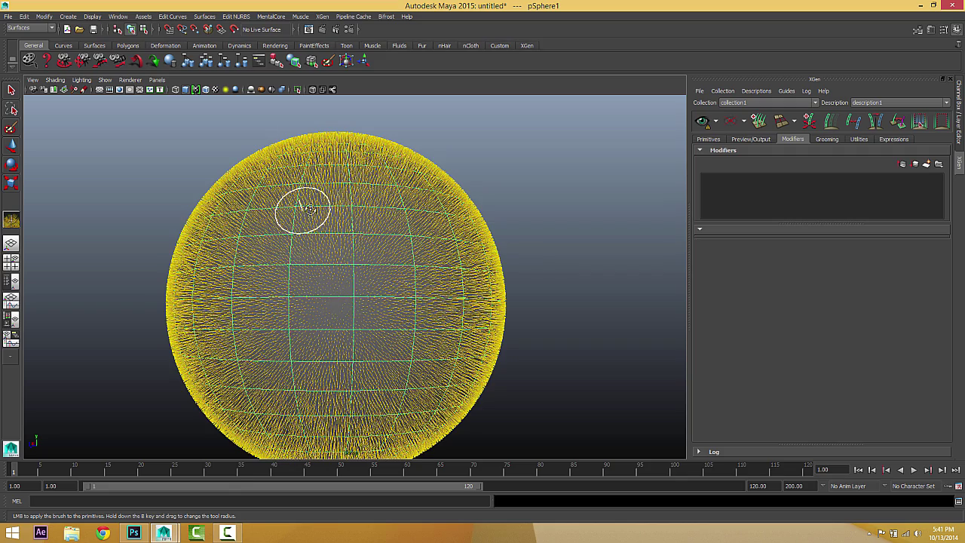
{"action": "left_click_drag", "start_coordinate": [302, 227], "coordinate": [315, 238], "text": "alt"}
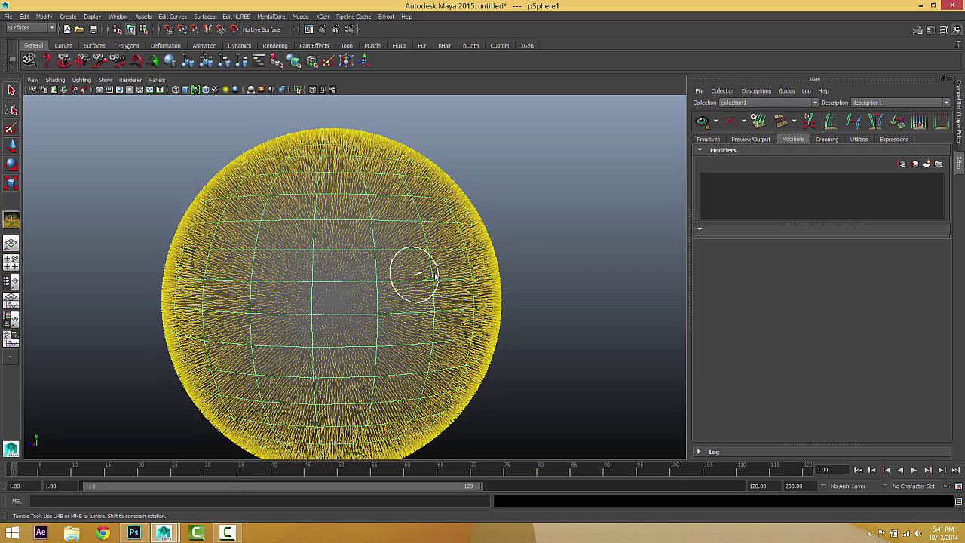
{"action": "scroll", "coordinate": [427, 238], "scroll_direction": "down", "scroll_amount": 2}
{"action": "middle_click_drag", "start_coordinate": [427, 238], "coordinate": [420, 218], "text": "alt"}
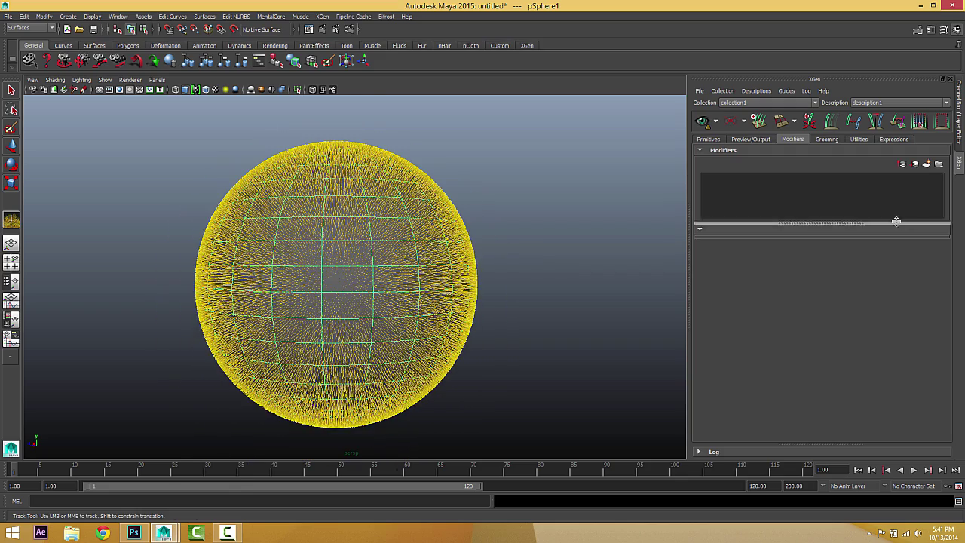
{"action": "left_click", "coordinate": [927, 163]}
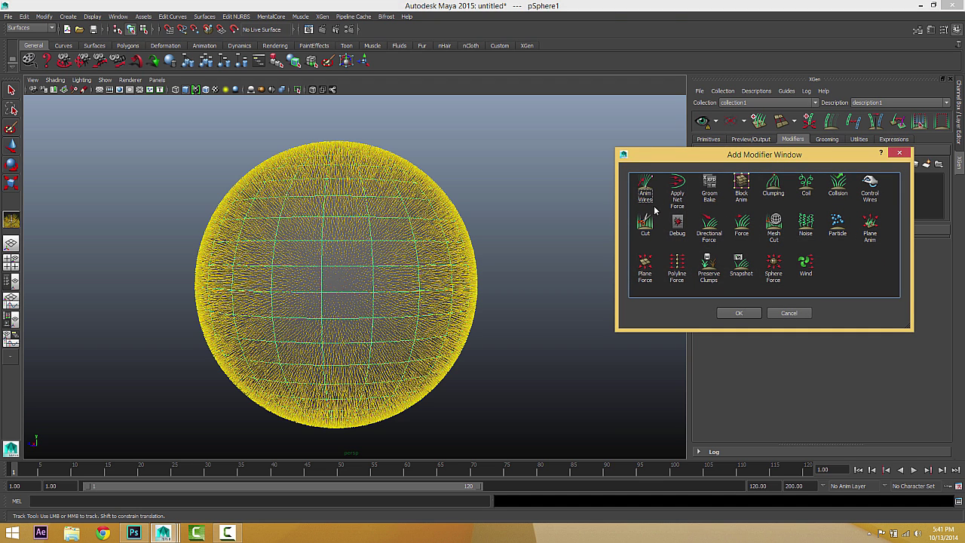
{"action": "left_click", "coordinate": [726, 313]}
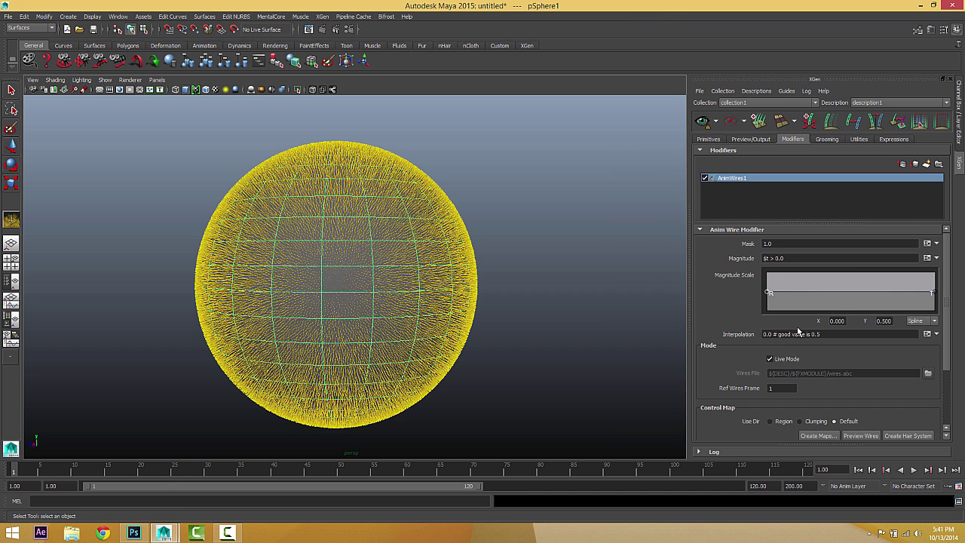
Open the map creation dialog from the Anim Wires control map settings and move it clear of the sphere
{"action": "scroll", "coordinate": [752, 337], "scroll_direction": "down", "scroll_amount": 2}
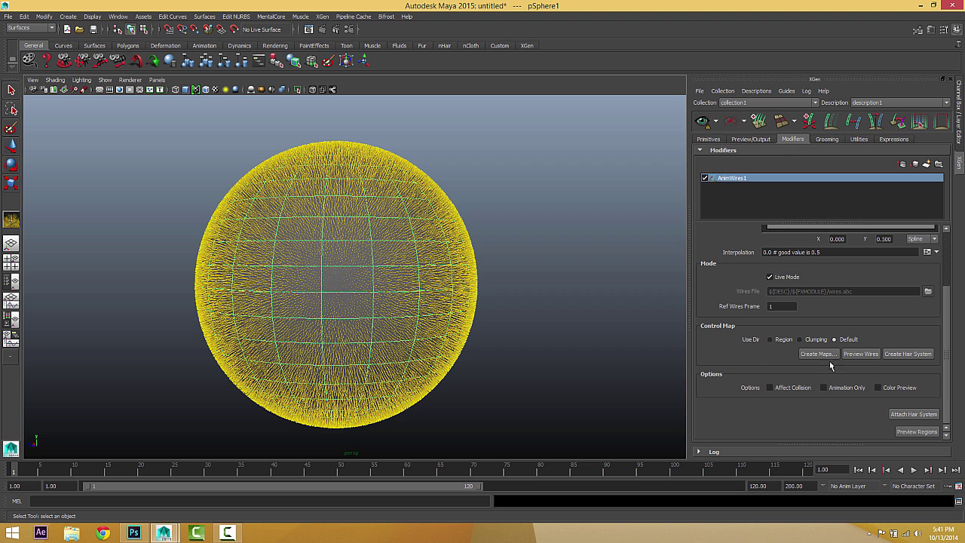
{"action": "left_click", "coordinate": [821, 354]}
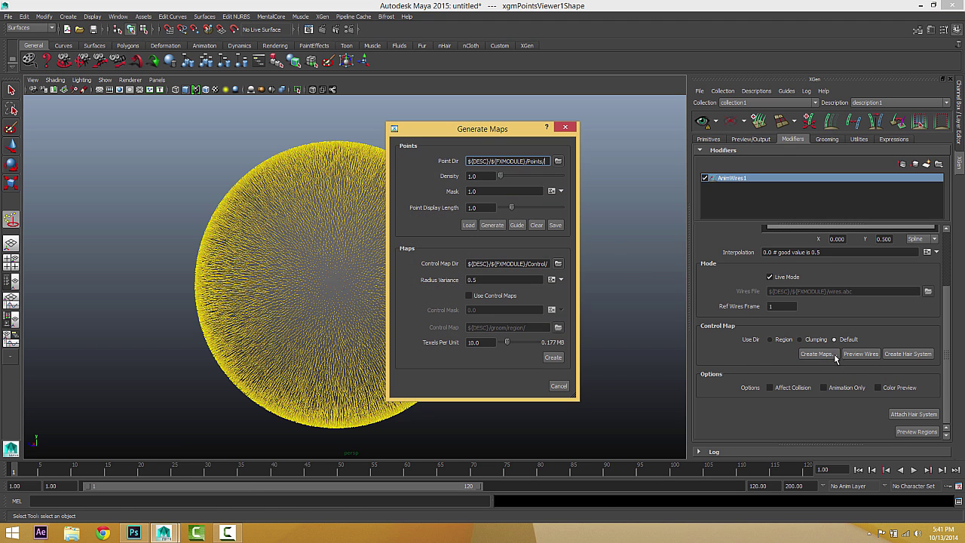
{"action": "left_click_drag", "start_coordinate": [512, 132], "coordinate": [679, 132]}
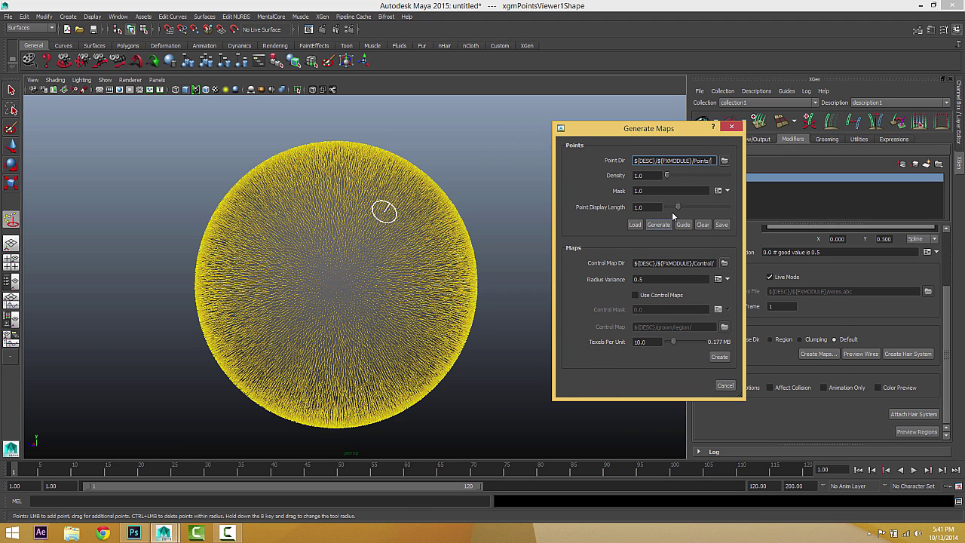
Turn off the groom's visibility so the bare sphere is shown
{"action": "left_click", "coordinate": [828, 138]}
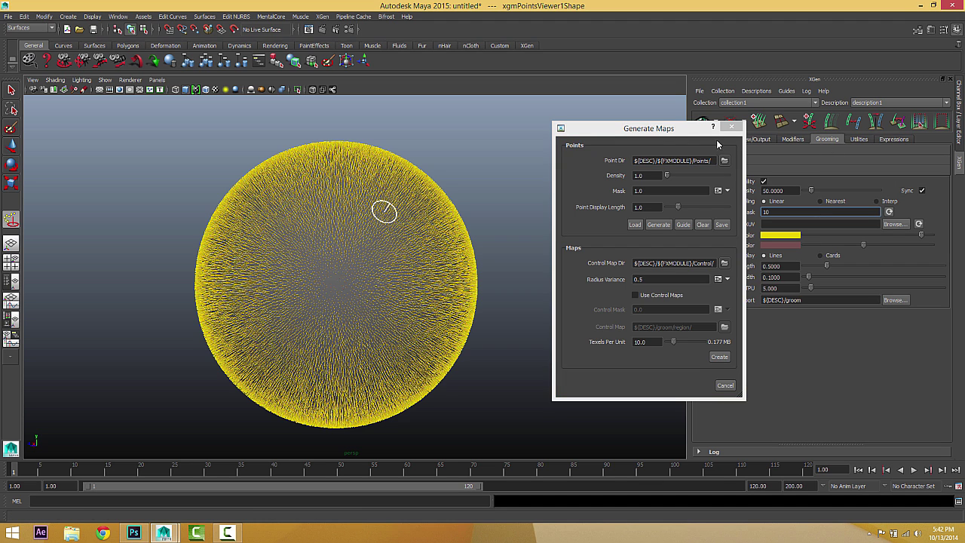
{"action": "left_click_drag", "start_coordinate": [639, 120], "coordinate": [639, 112]}
{"action": "left_click", "coordinate": [764, 182]}
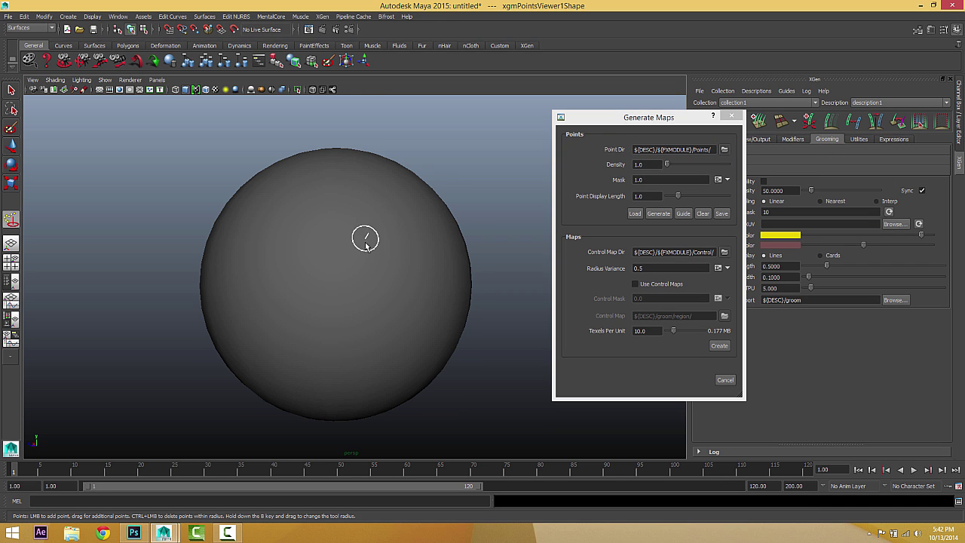
Generate the points over the sphere with a density of 1.0 and a mask of 1.0
{"action": "mouse_move", "coordinate": [361, 244]}
{"action": "middle_mouse_down", "text": "alt"}
{"action": "mouse_move", "coordinate": [377, 223]}
{"action": "mouse_move", "coordinate": [347, 246]}
{"action": "middle_mouse_up", "text": "alt"}
{"action": "scroll", "coordinate": [377, 222], "scroll_direction": "up", "scroll_amount": 2}
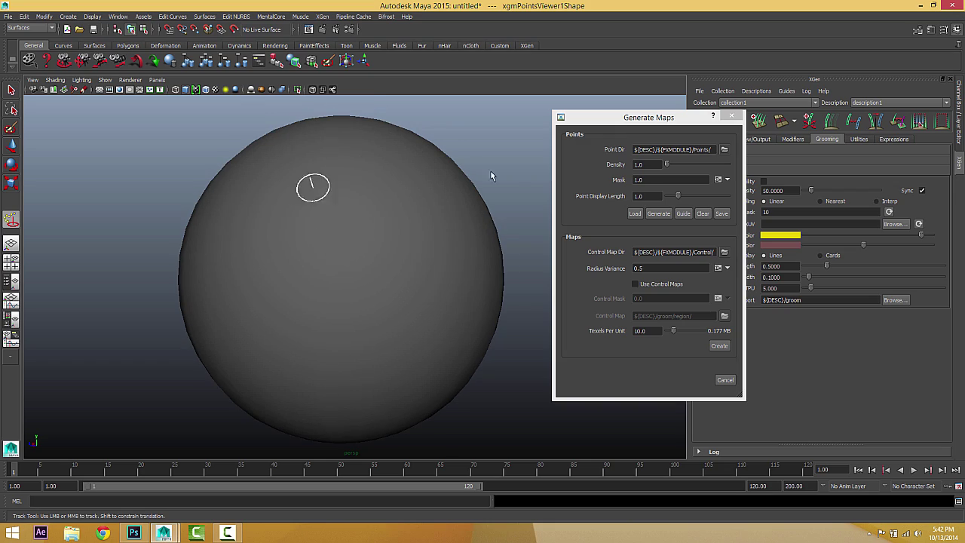
{"action": "left_click_drag", "start_coordinate": [374, 238], "coordinate": [357, 234], "text": "alt"}
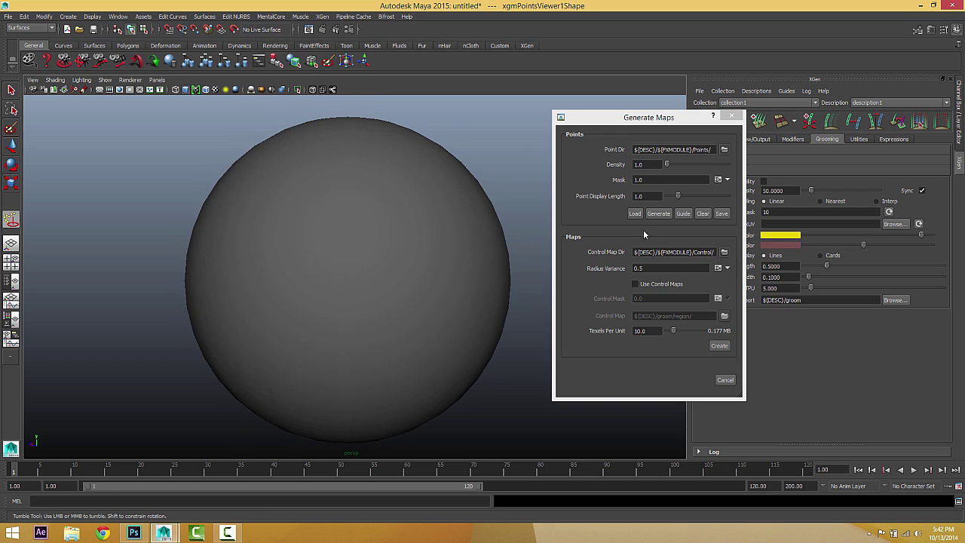
{"action": "left_click", "coordinate": [662, 214]}
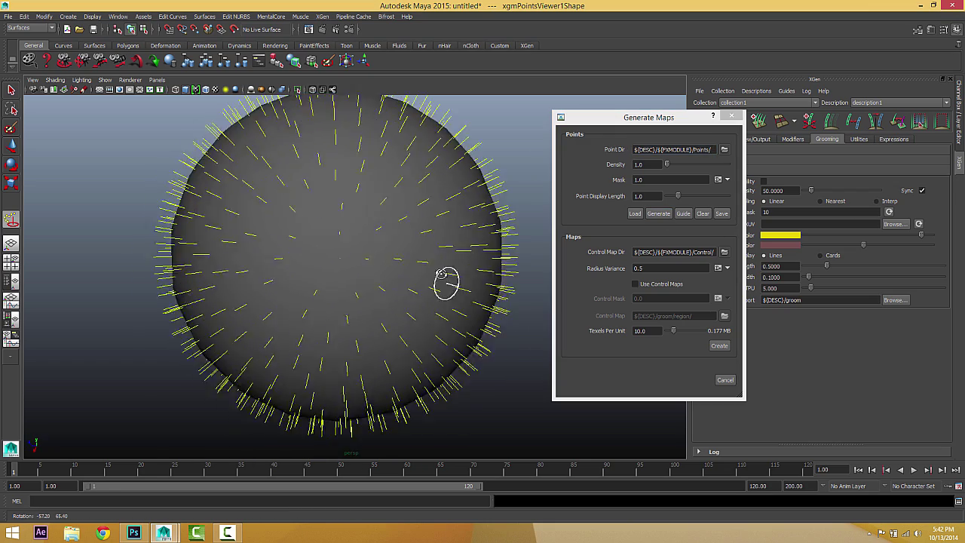
{"action": "left_click_drag", "start_coordinate": [355, 230], "coordinate": [340, 224], "text": "alt"}
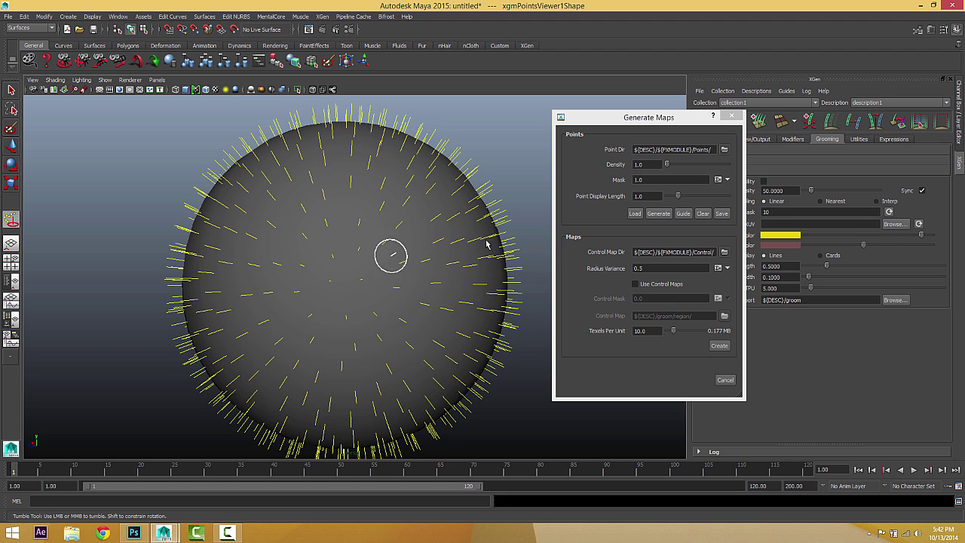
Paint extra points in vertical strokes on the sphere's left half, then enlarge the brush radius and add more there
{"action": "mouse_move", "coordinate": [258, 302]}
{"action": "left_mouse_down"}
{"action": "mouse_move", "coordinate": [282, 210]}
{"action": "mouse_move", "coordinate": [277, 183]}
{"action": "mouse_move", "coordinate": [275, 249]}
{"action": "left_mouse_up"}
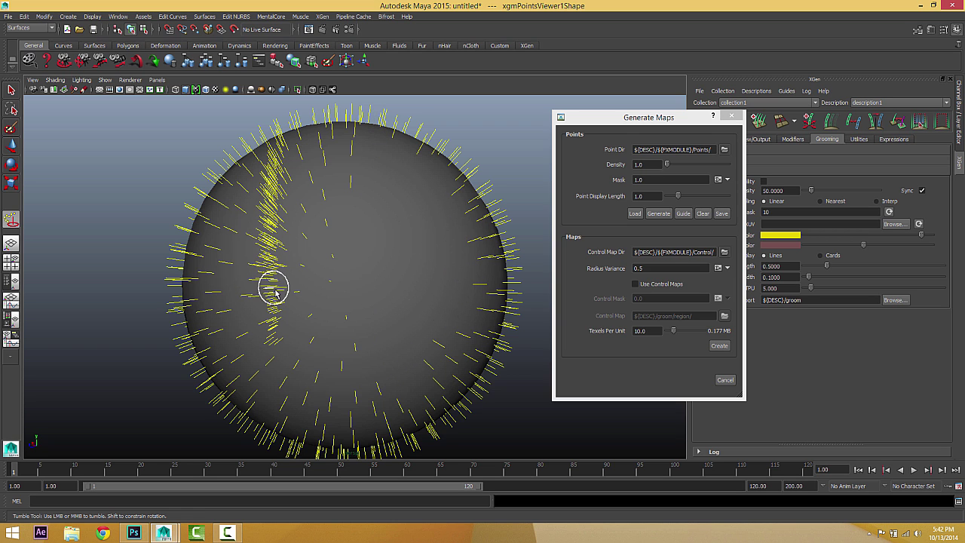
{"action": "mouse_move", "coordinate": [284, 312]}
{"action": "left_mouse_down"}
{"action": "mouse_move", "coordinate": [319, 302]}
{"action": "mouse_move", "coordinate": [316, 317]}
{"action": "left_mouse_up"}
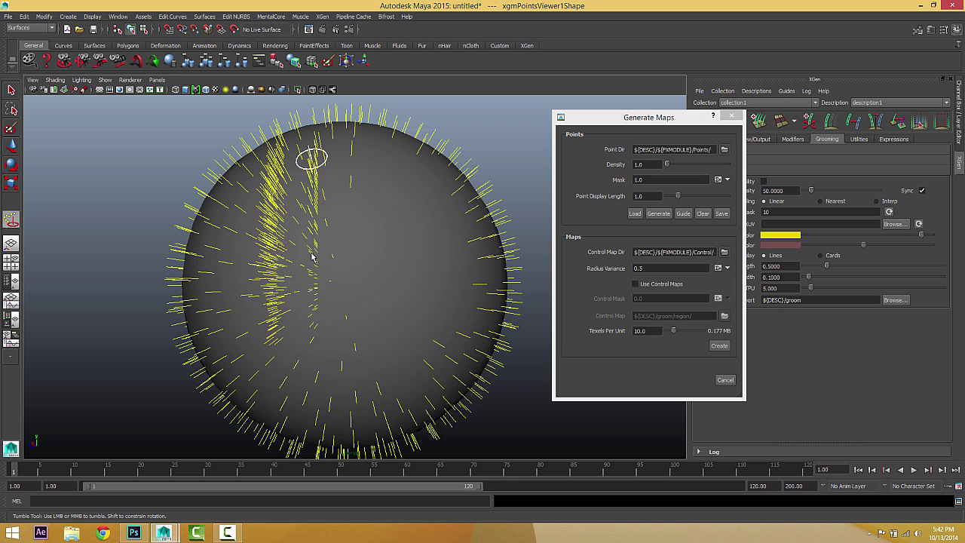
{"action": "mouse_move", "coordinate": [286, 262]}
{"action": "left_mouse_down"}
{"action": "mouse_move", "coordinate": [314, 263]}
{"action": "mouse_move", "coordinate": [306, 263]}
{"action": "left_mouse_up"}
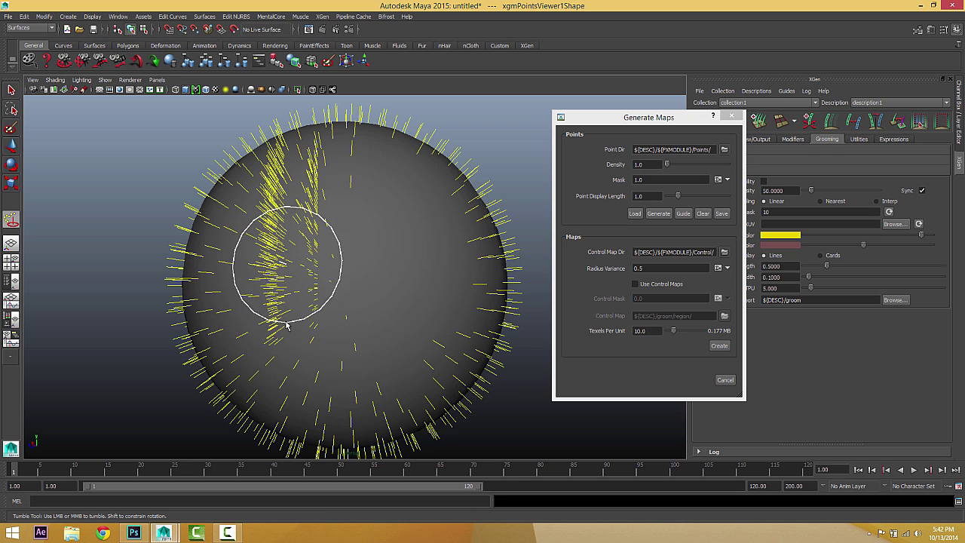
{"action": "mouse_move", "coordinate": [308, 307]}
{"action": "left_mouse_down"}
{"action": "mouse_move", "coordinate": [279, 348]}
{"action": "mouse_move", "coordinate": [249, 329]}
{"action": "mouse_move", "coordinate": [236, 292]}
{"action": "mouse_move", "coordinate": [230, 322]}
{"action": "left_mouse_up"}
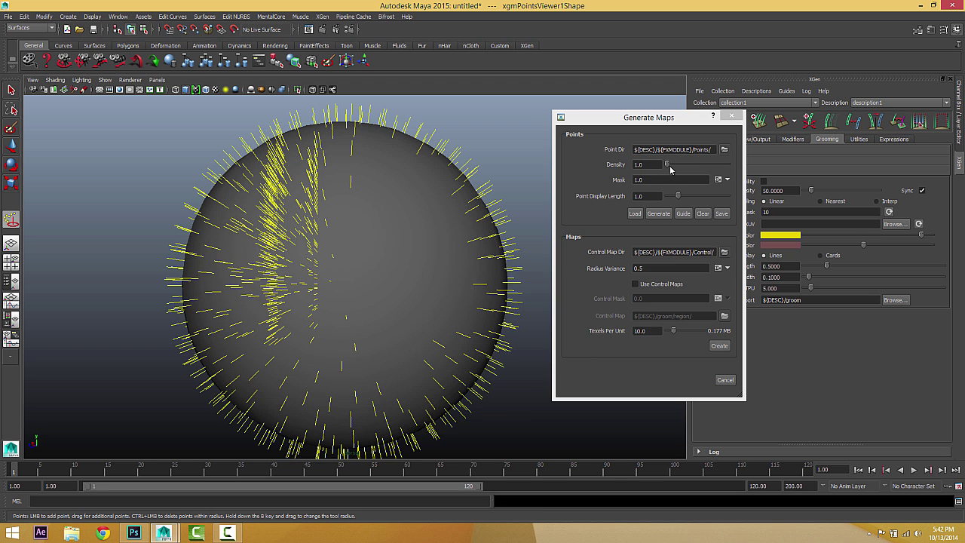
Raise the point density to 38.025 and check the painted points from another angle
{"action": "left_click_drag", "start_coordinate": [670, 169], "coordinate": [690, 170]}
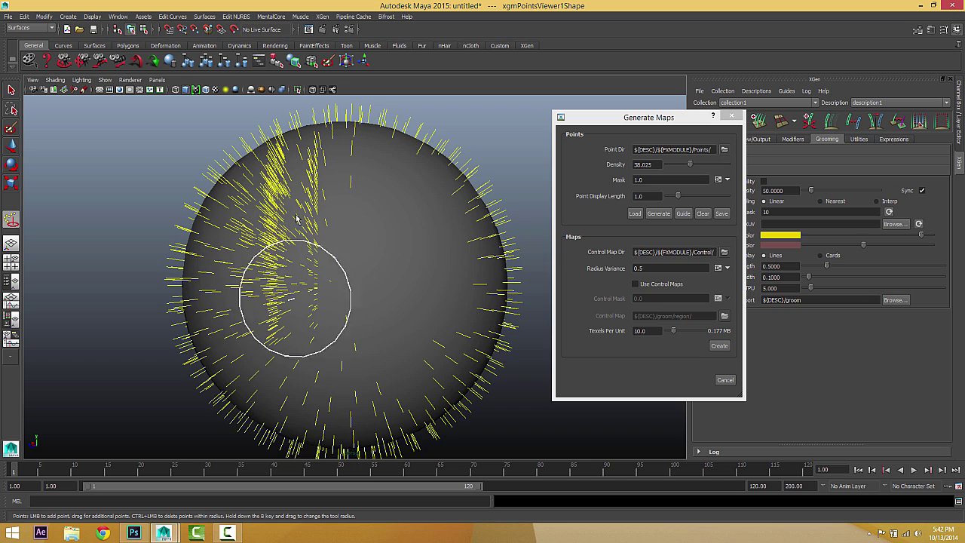
{"action": "mouse_move", "coordinate": [340, 276]}
{"action": "left_mouse_down", "text": "alt"}
{"action": "mouse_move", "coordinate": [439, 279]}
{"action": "mouse_move", "coordinate": [334, 295]}
{"action": "mouse_move", "coordinate": [394, 258]}
{"action": "mouse_move", "coordinate": [300, 251]}
{"action": "left_mouse_up", "text": "alt"}
{"action": "left_click_drag", "start_coordinate": [366, 222], "coordinate": [360, 256], "text": "alt"}
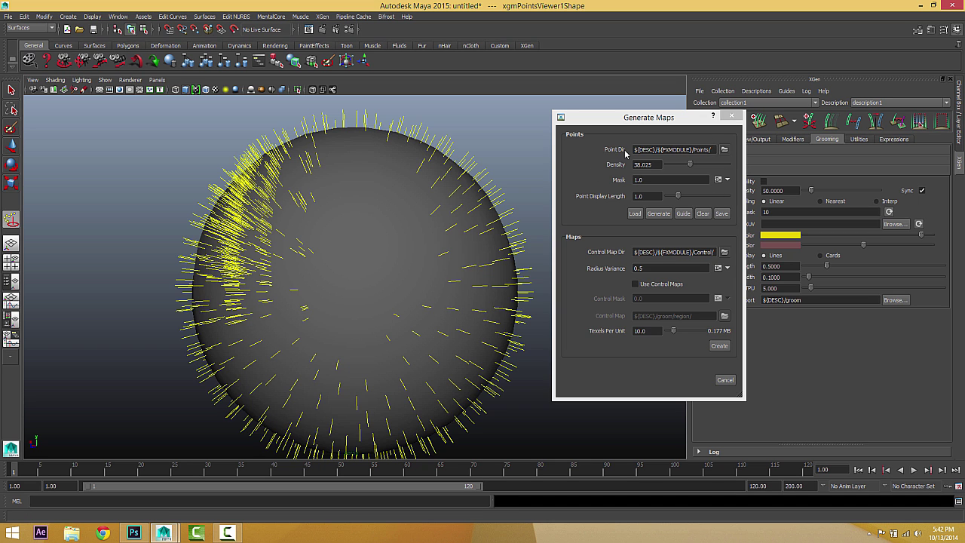
Set the point directory to the Desktop, save the points there and close the Generate Maps dialog
{"action": "left_click", "coordinate": [723, 150]}
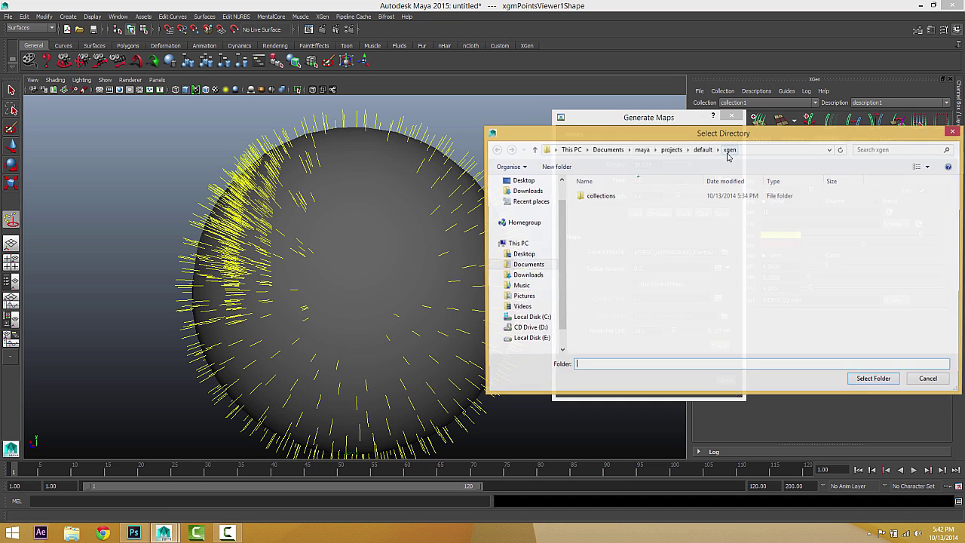
{"action": "left_click", "coordinate": [522, 180]}
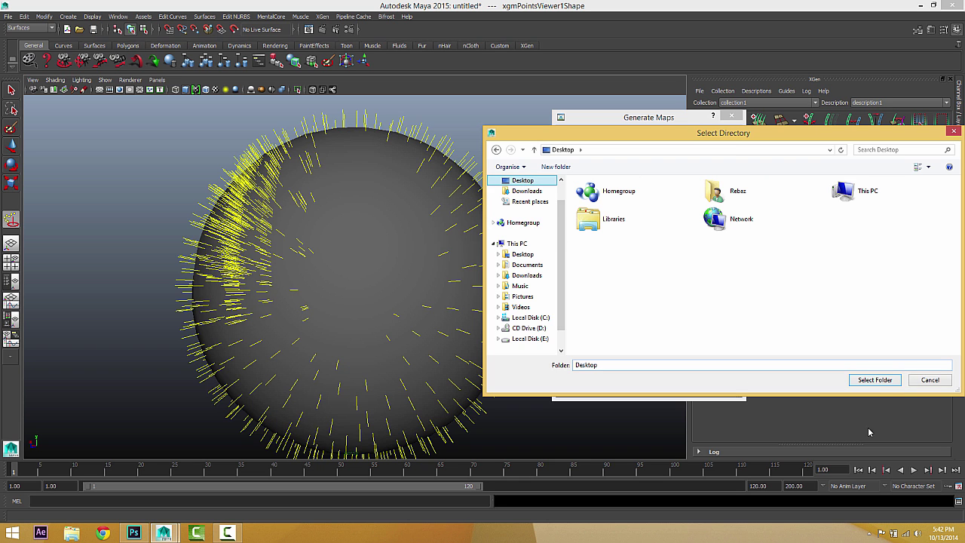
{"action": "left_click", "coordinate": [873, 380]}
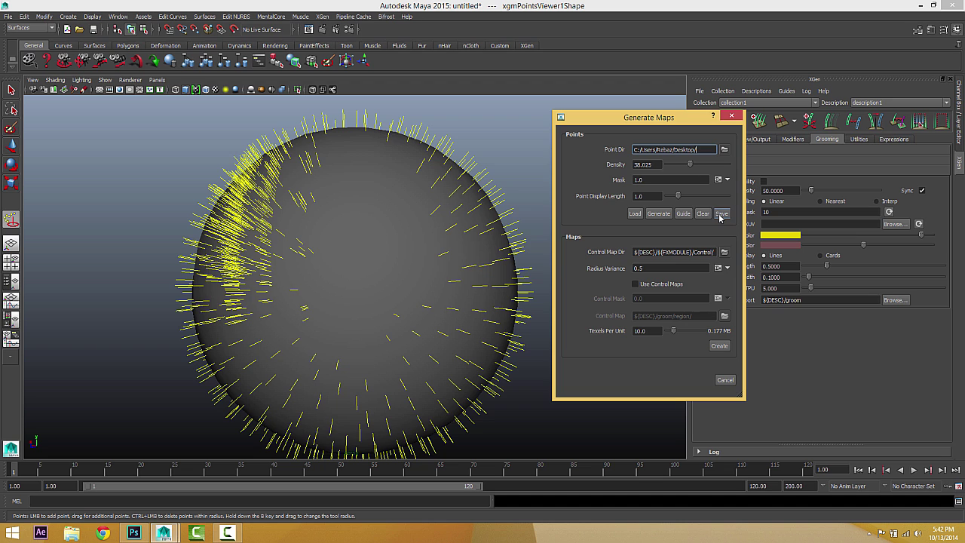
{"action": "left_click", "coordinate": [726, 381]}
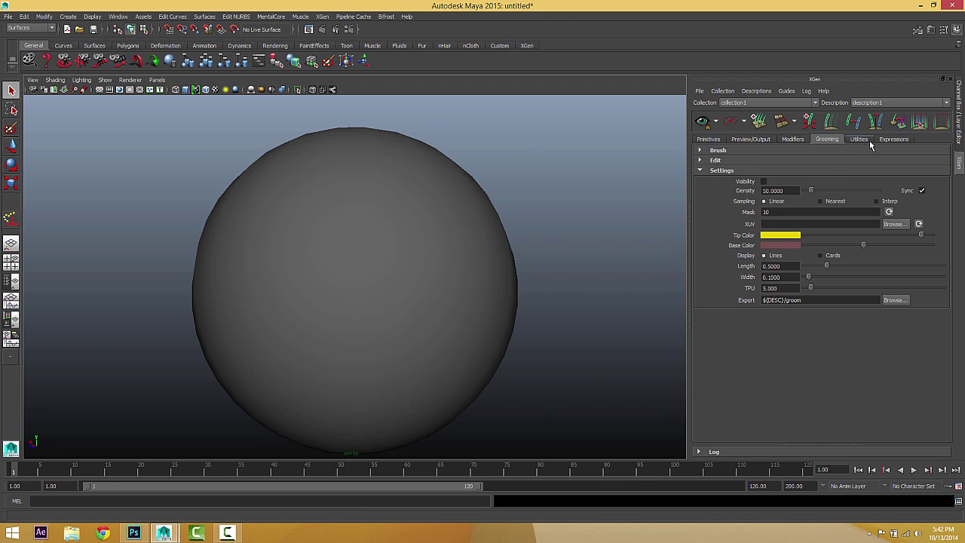
Remove the AnimWires1 modifier from the description's modifier stack
{"action": "left_click", "coordinate": [798, 139]}
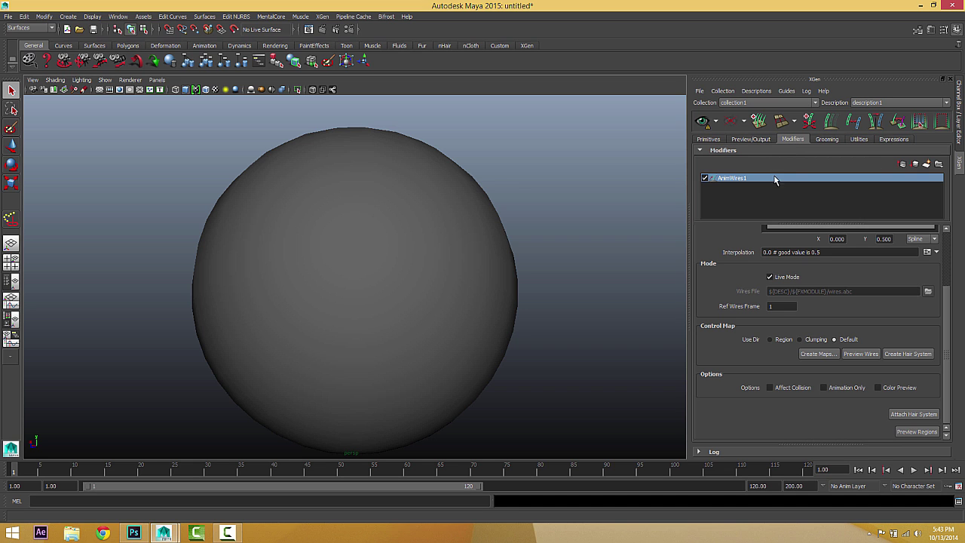
{"action": "right_click", "coordinate": [727, 179]}
{"action": "left_click", "coordinate": [745, 230]}
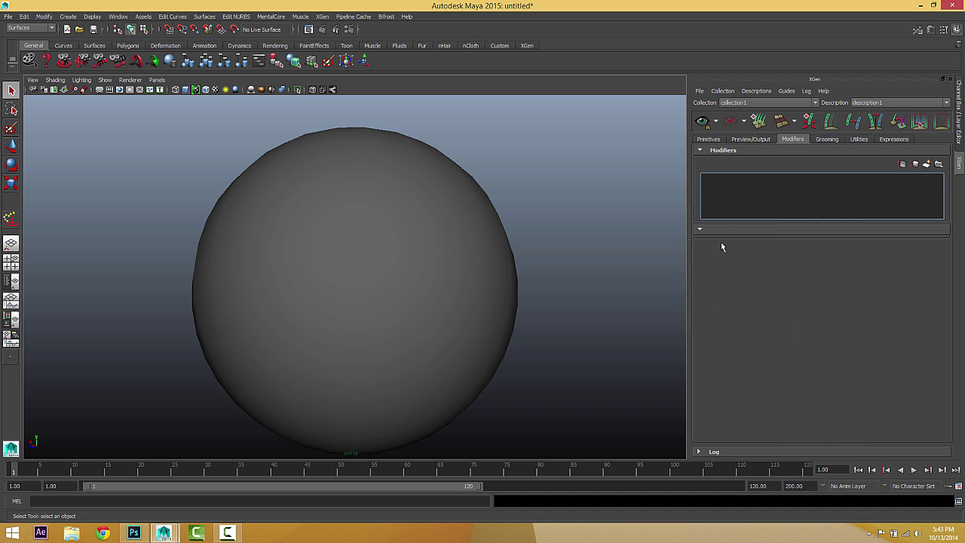
Show the Windows desktop, move the saved pSphere1.xuv file toward the middle of it, and return to Maya
{"action": "left_click", "coordinate": [921, 7]}
{"action": "left_click", "coordinate": [436, 9]}
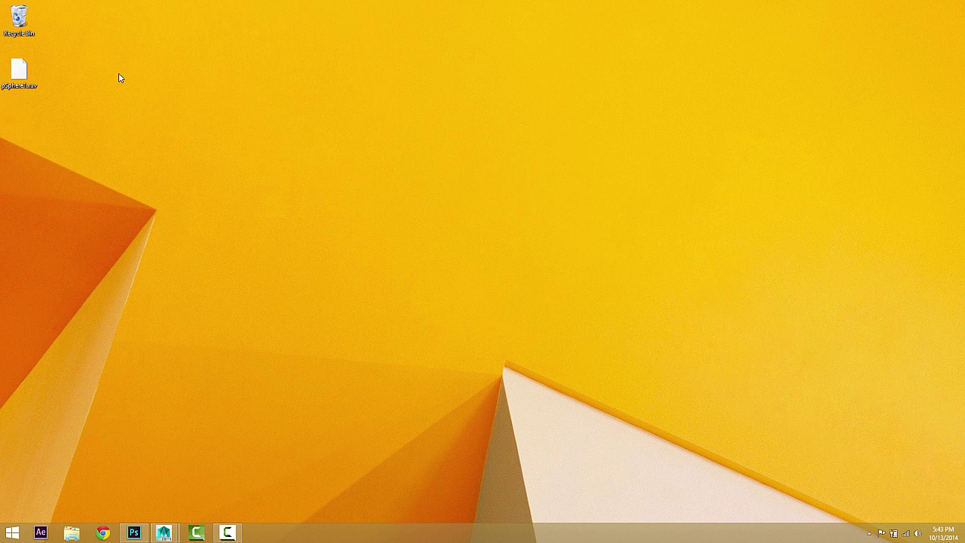
{"action": "left_click_drag", "start_coordinate": [19, 74], "coordinate": [395, 106]}
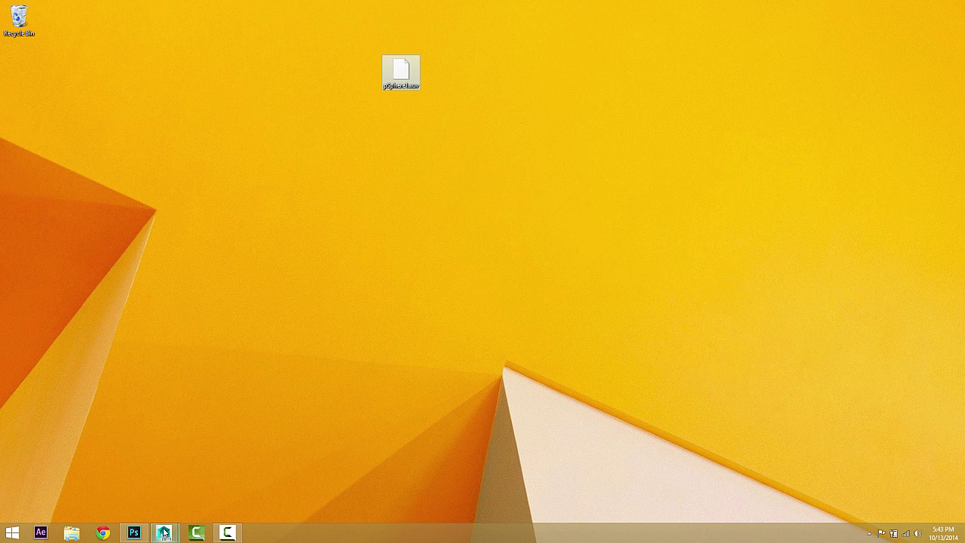
{"action": "mouse_move", "coordinate": [164, 532]}
{"action": "left_click", "coordinate": [199, 489]}
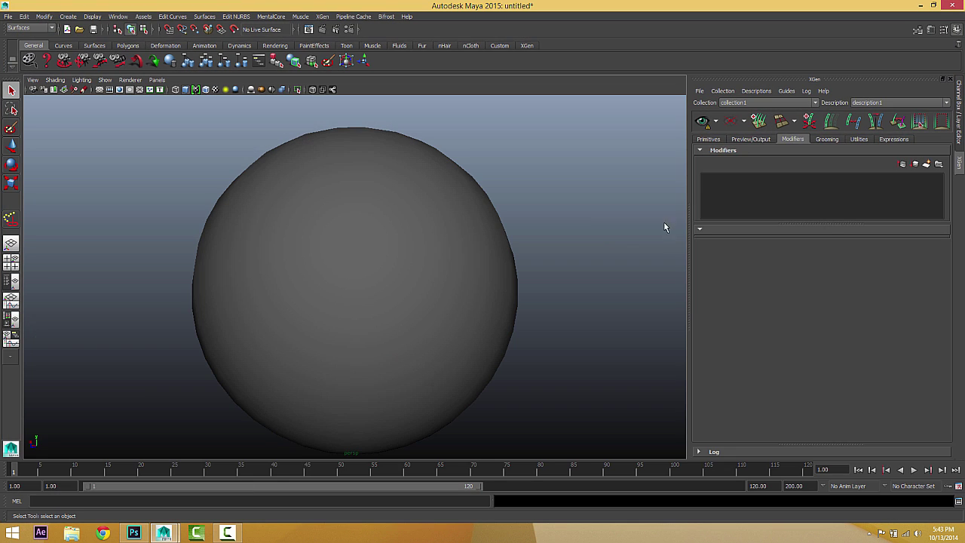
Set the XUV folder in the grooming settings to the Desktop
{"action": "left_click", "coordinate": [824, 141]}
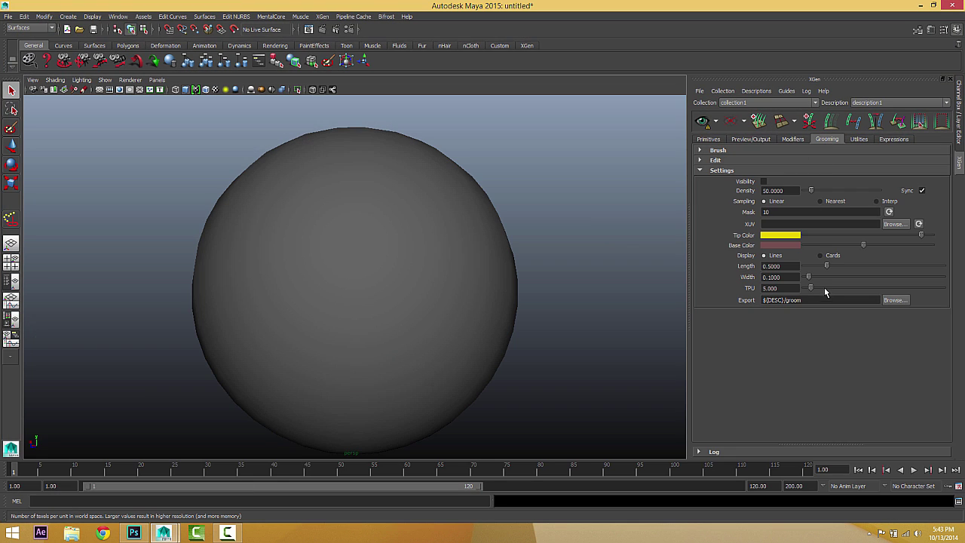
{"action": "left_click", "coordinate": [888, 221]}
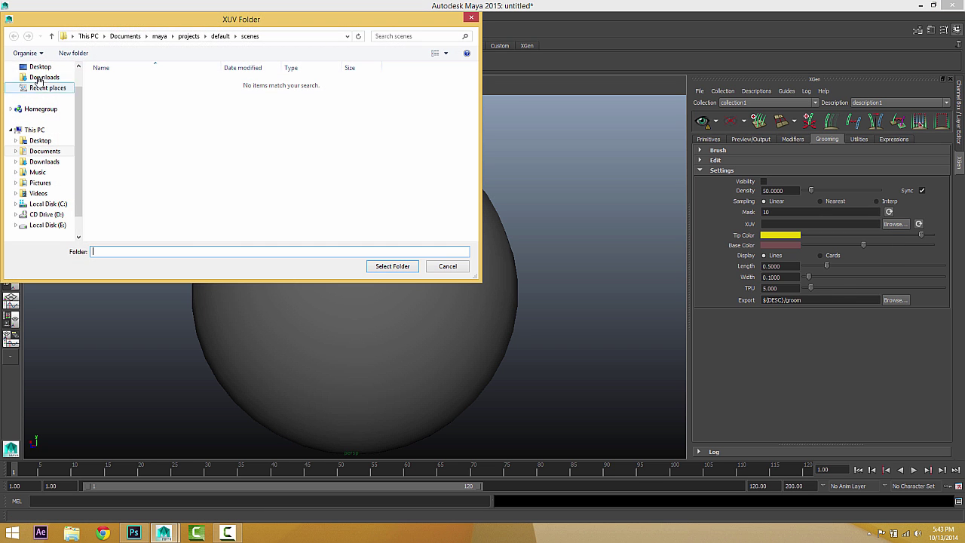
{"action": "left_click", "coordinate": [40, 68]}
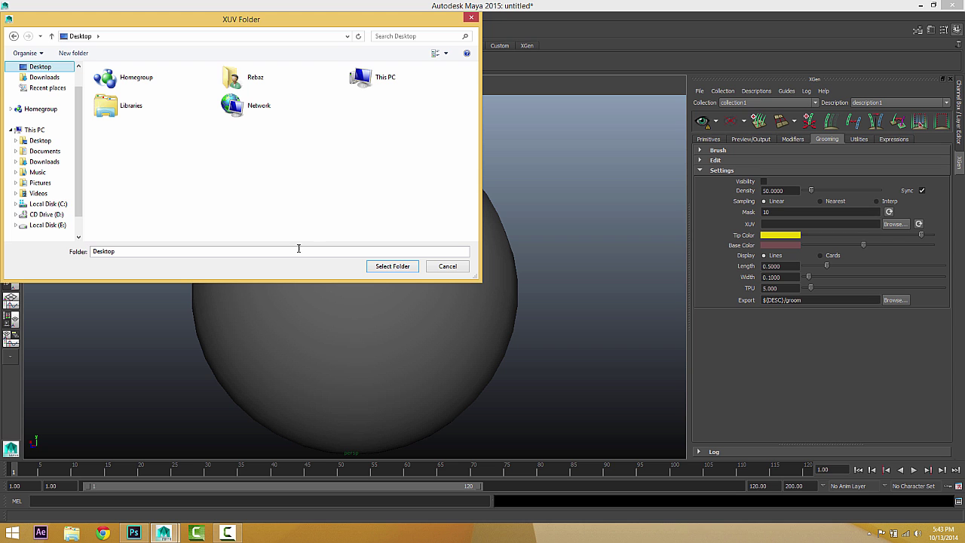
{"action": "left_click", "coordinate": [393, 266]}
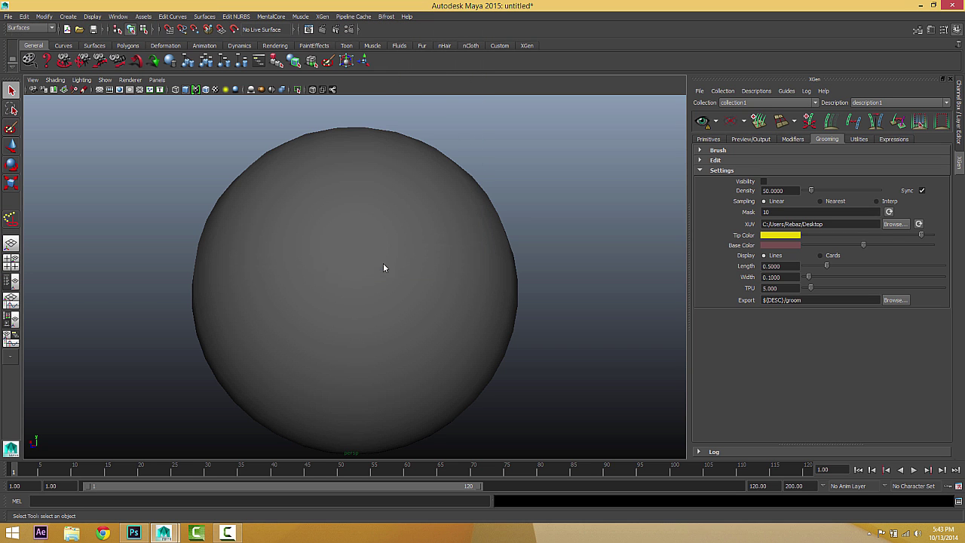
Turn on the groom's visibility and try to load the saved points from the XUV folder
{"action": "left_click", "coordinate": [764, 183]}
{"action": "left_click_drag", "start_coordinate": [440, 207], "coordinate": [424, 194], "text": "alt"}
{"action": "middle_click_drag", "start_coordinate": [424, 194], "coordinate": [431, 175], "text": "alt"}
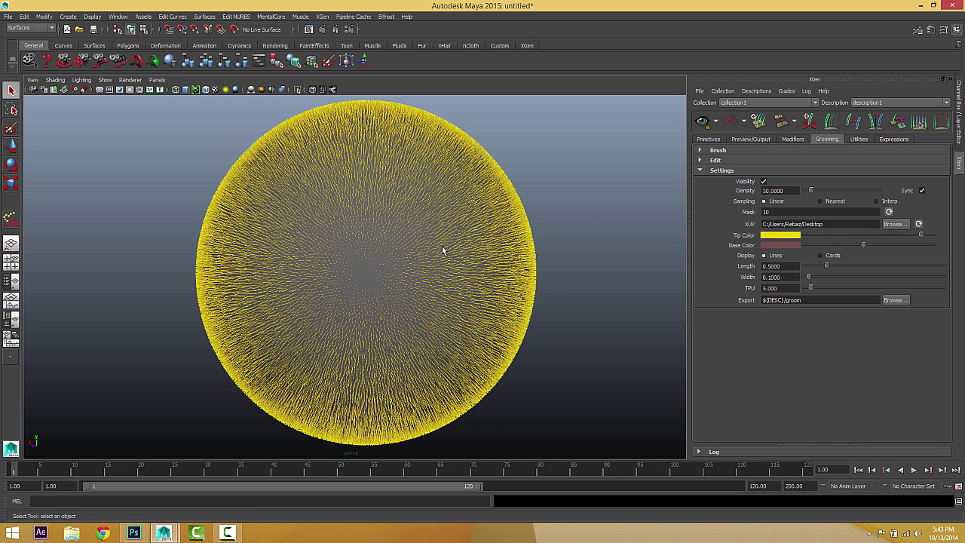
{"action": "left_click", "coordinate": [920, 224]}
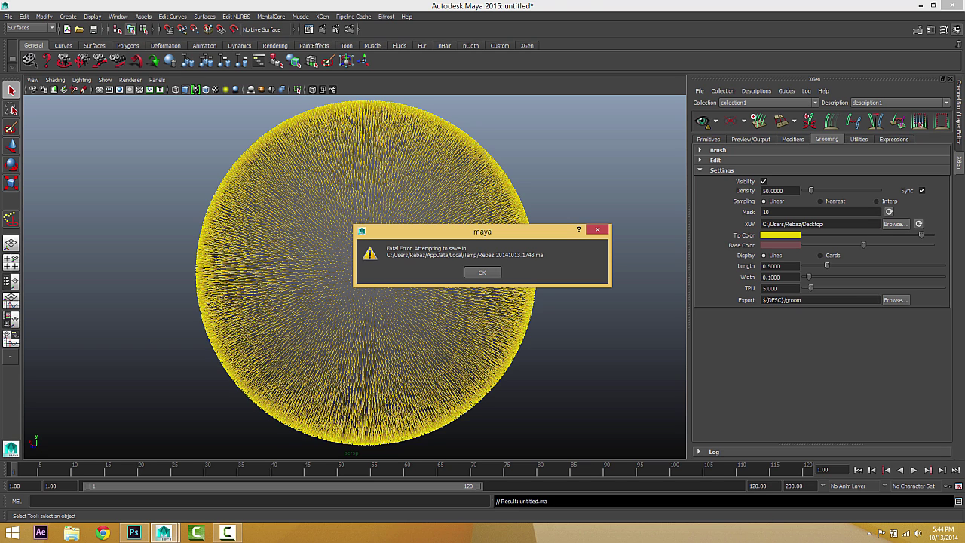
Dismiss the fatal error message and close the error report without sending it
{"action": "left_click", "coordinate": [482, 272]}
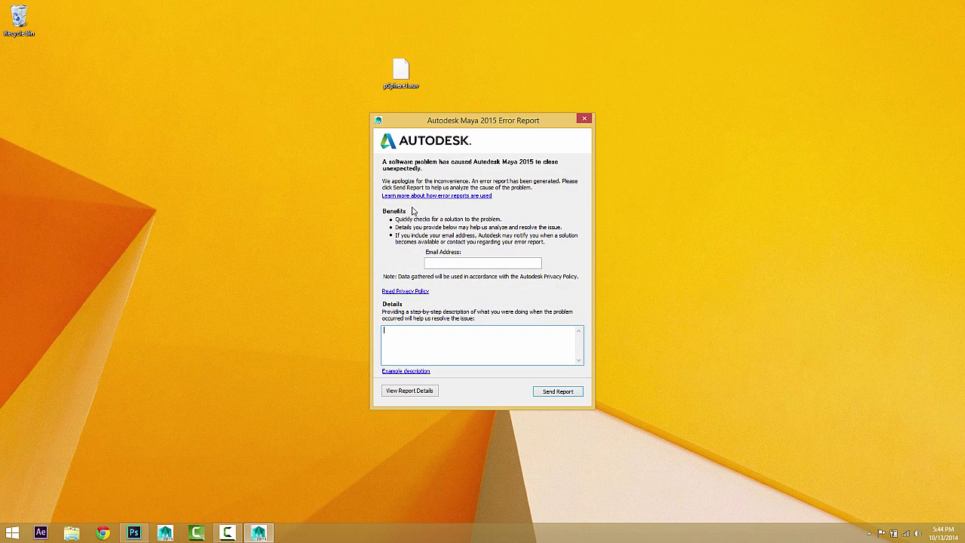
{"action": "left_click", "coordinate": [583, 120]}
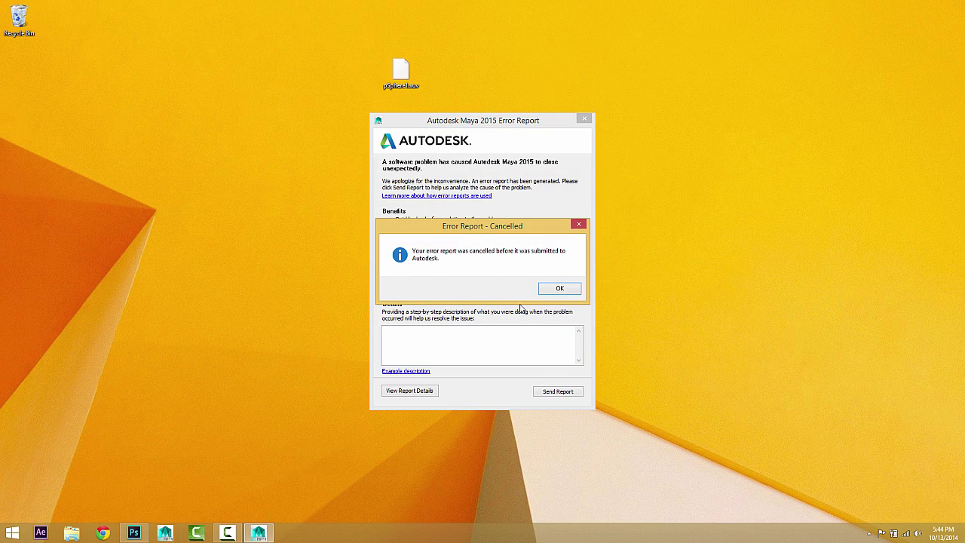
{"action": "left_click", "coordinate": [544, 289]}
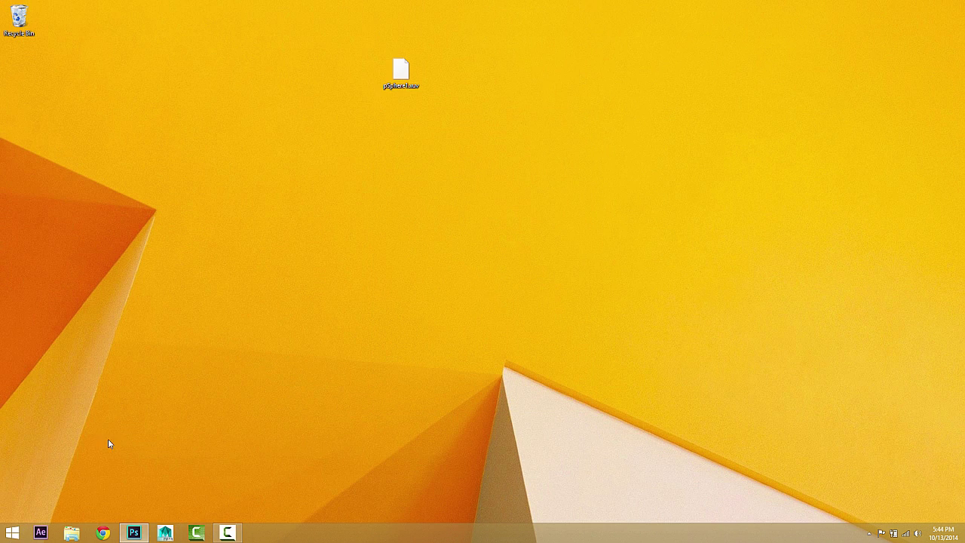
Relaunch Maya and close the What's New Highlight Settings and 1-Minute Startup Movies windows
{"action": "left_click", "coordinate": [164, 534]}
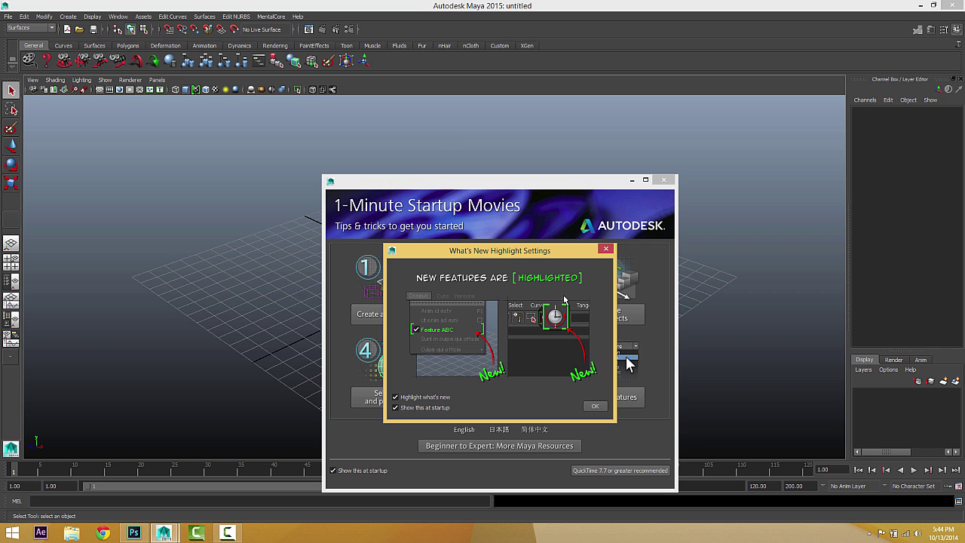
{"action": "left_click", "coordinate": [606, 250]}
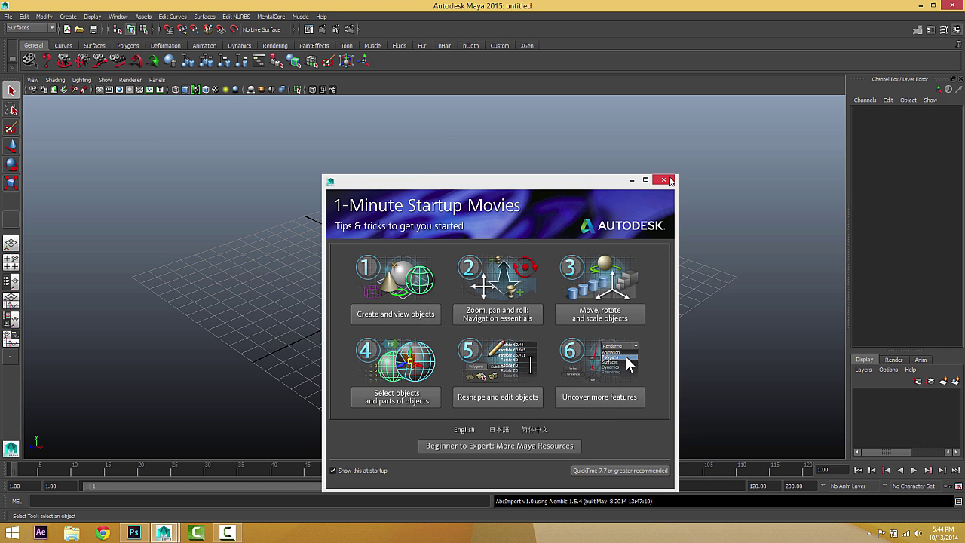
{"action": "left_click", "coordinate": [663, 179]}
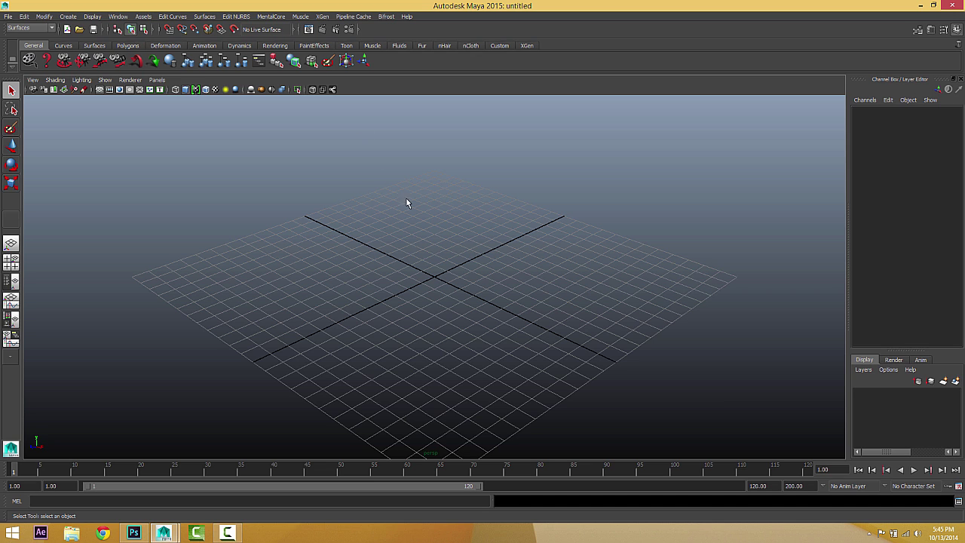
Create a large polygon sphere at the centre of the grid and keep it selected
{"action": "left_click", "coordinate": [67, 16]}
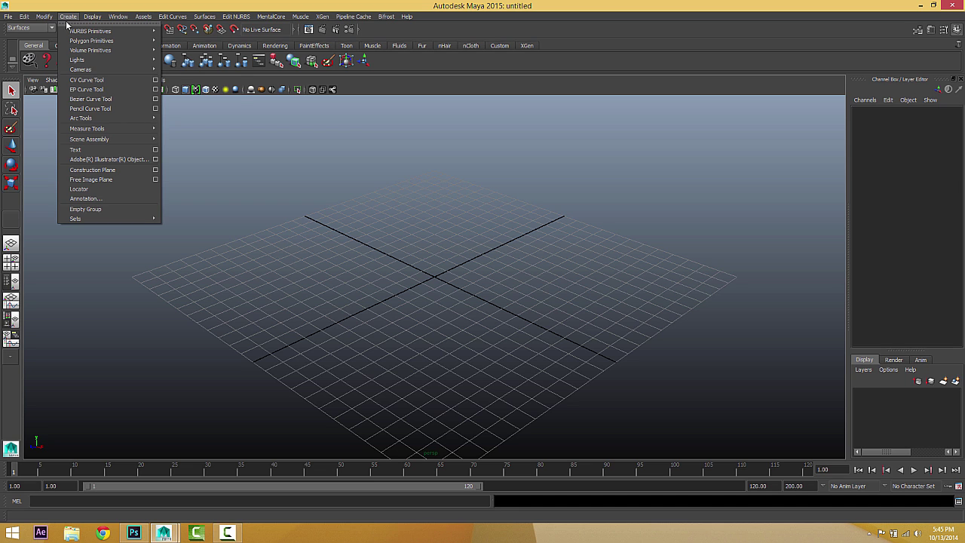
{"action": "mouse_move", "coordinate": [70, 64]}
{"action": "mouse_move", "coordinate": [113, 50]}
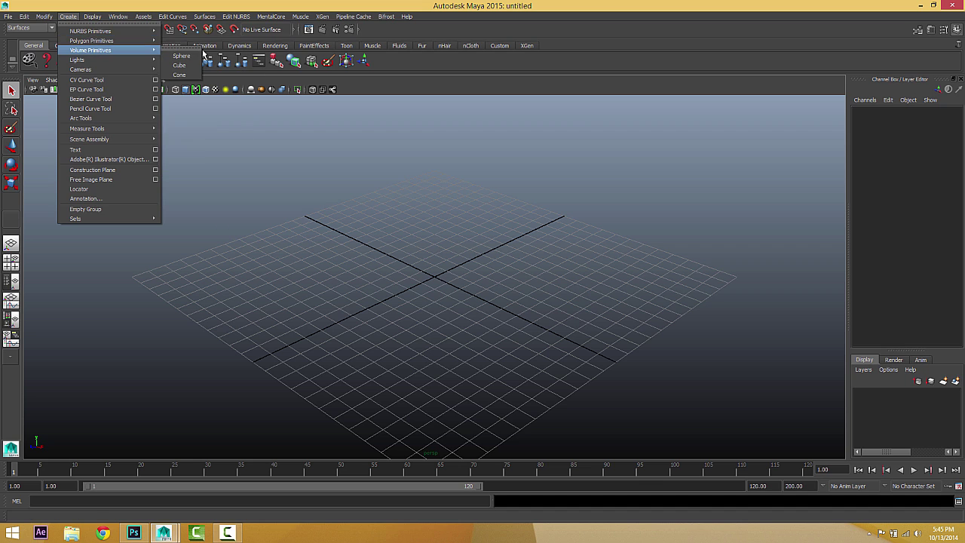
{"action": "mouse_move", "coordinate": [107, 34]}
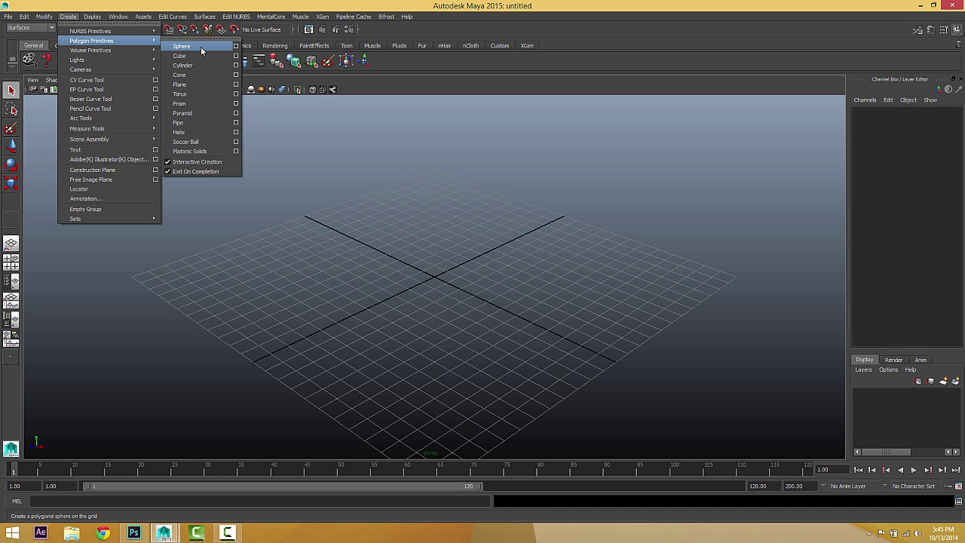
{"action": "left_click", "coordinate": [200, 46]}
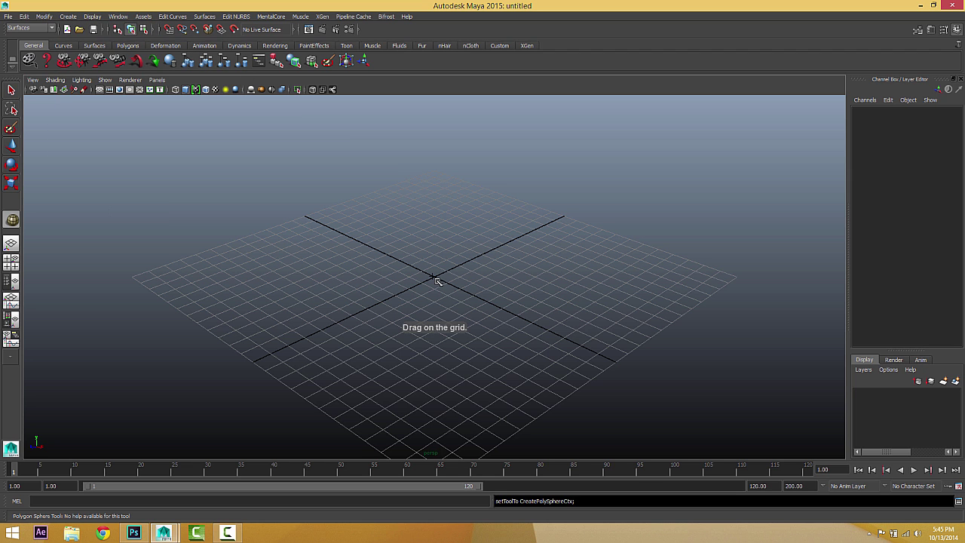
{"action": "left_click_drag", "start_coordinate": [437, 280], "coordinate": [442, 198]}
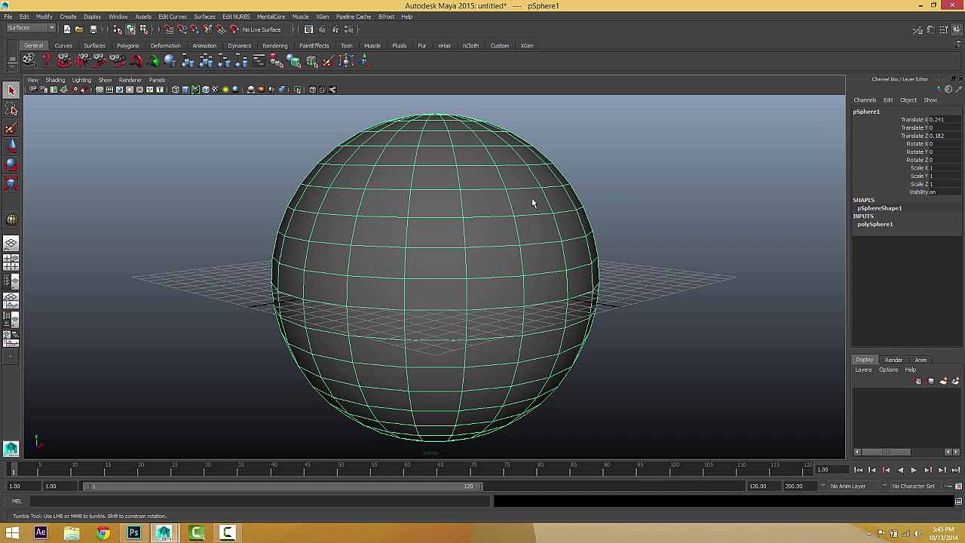
{"action": "left_click_drag", "start_coordinate": [533, 199], "coordinate": [522, 193], "text": "alt"}
{"action": "left_click_drag", "start_coordinate": [610, 130], "coordinate": [296, 239]}
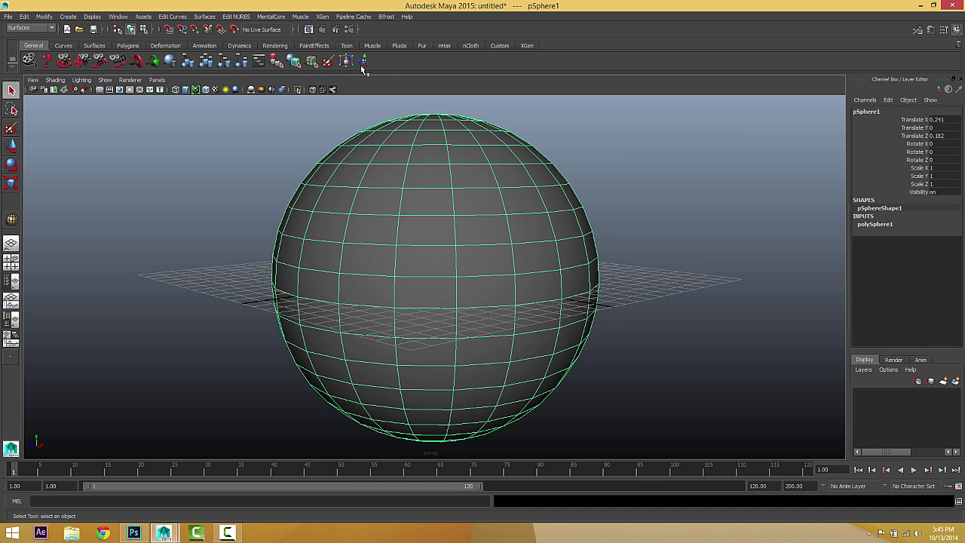
Create an XGen description of groomable splines on the sphere, stored in a new collection and generated randomly across the surface
{"action": "left_click", "coordinate": [322, 16]}
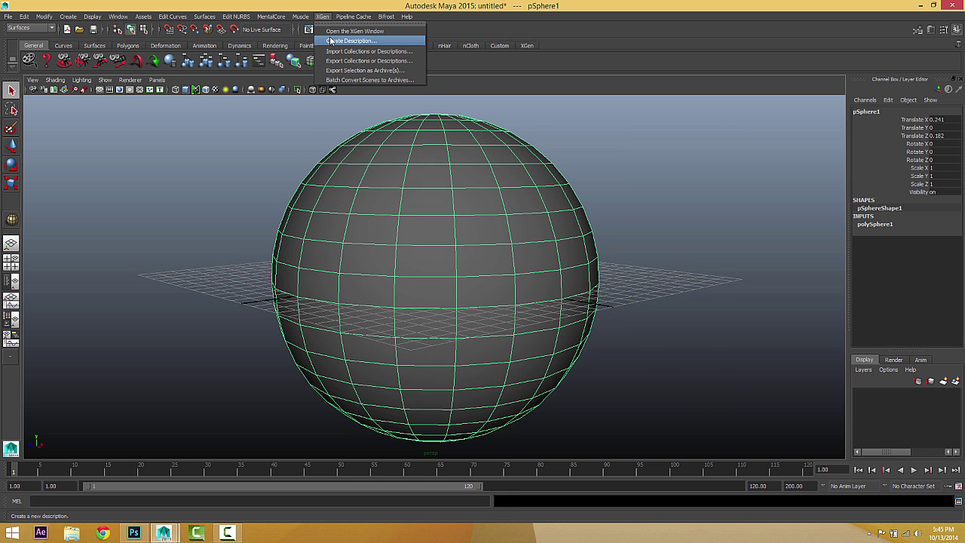
{"action": "left_click", "coordinate": [330, 41]}
{"action": "left_click_drag", "start_coordinate": [152, 46], "coordinate": [617, 48]}
{"action": "left_click", "coordinate": [485, 150]}
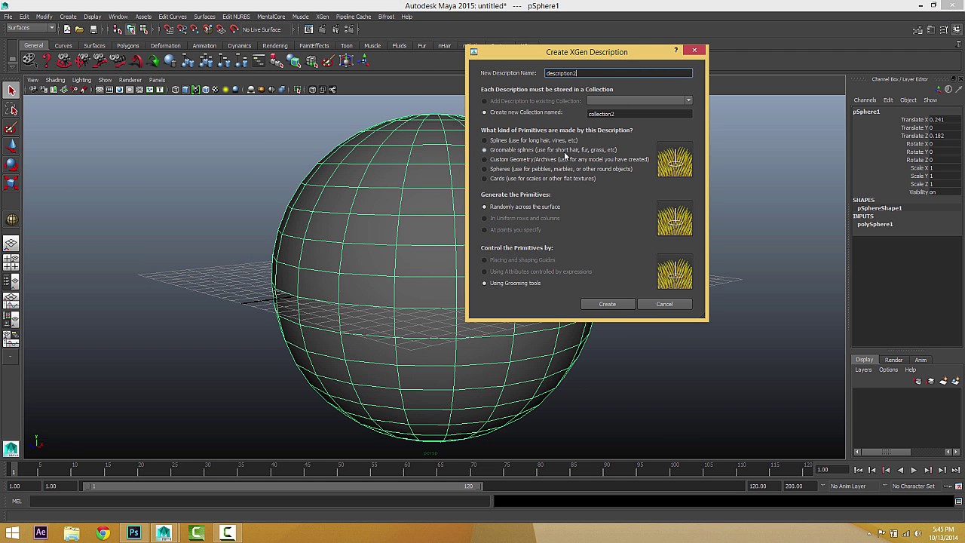
{"action": "left_click", "coordinate": [601, 305]}
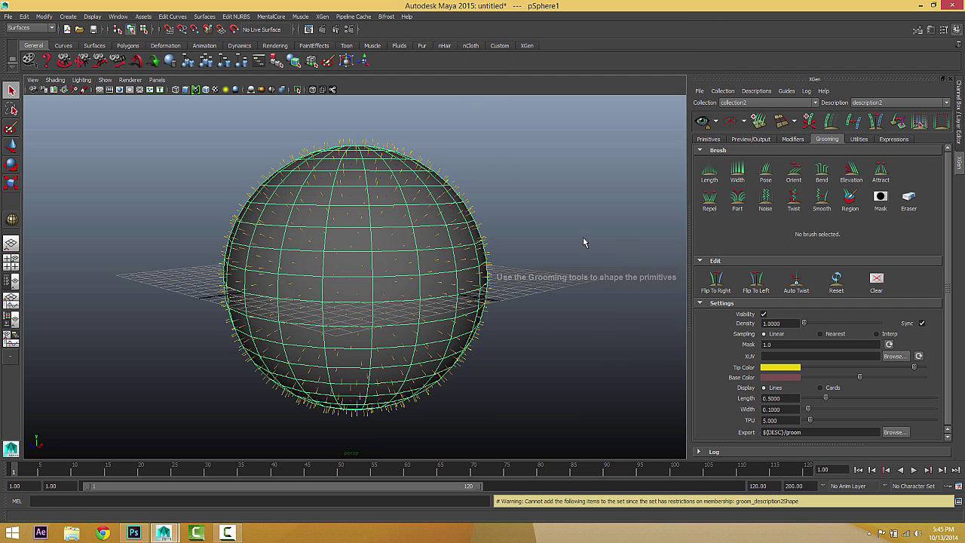
Clear the XGen primitive preview from the sphere, leaving the groom splines displayed
{"action": "left_click_drag", "start_coordinate": [377, 269], "coordinate": [375, 268], "text": "alt"}
{"action": "scroll", "coordinate": [377, 267], "scroll_direction": "up", "scroll_amount": 1}
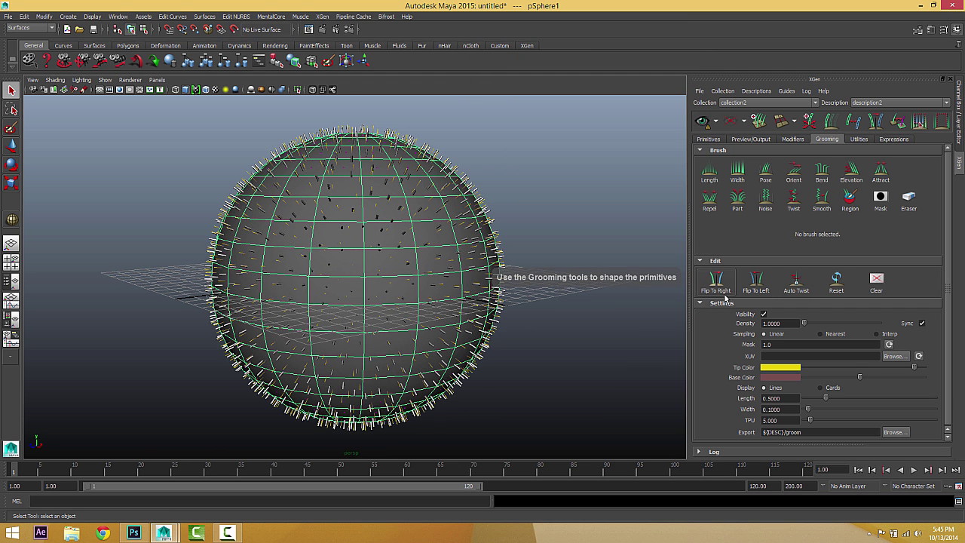
{"action": "left_click_drag", "start_coordinate": [409, 353], "coordinate": [424, 293], "text": "alt"}
{"action": "middle_click_drag", "start_coordinate": [428, 290], "coordinate": [421, 343], "text": "alt"}
{"action": "scroll", "coordinate": [420, 343], "scroll_direction": "up", "scroll_amount": 4}
{"action": "left_click_drag", "start_coordinate": [420, 339], "coordinate": [419, 336], "text": "alt"}
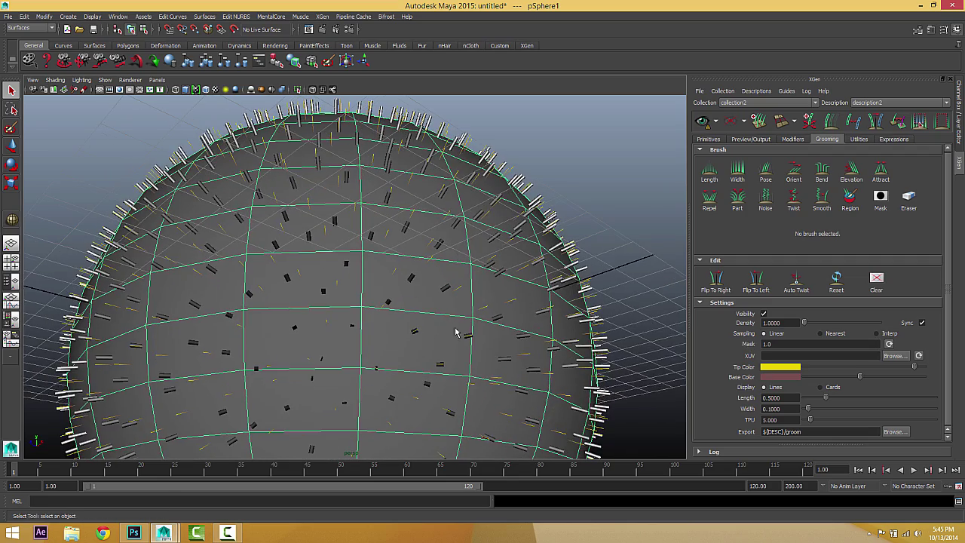
{"action": "left_click", "coordinate": [727, 126]}
{"action": "middle_click_drag", "start_coordinate": [455, 246], "coordinate": [451, 232], "text": "alt"}
{"action": "scroll", "coordinate": [451, 226], "scroll_direction": "up", "scroll_amount": 3}
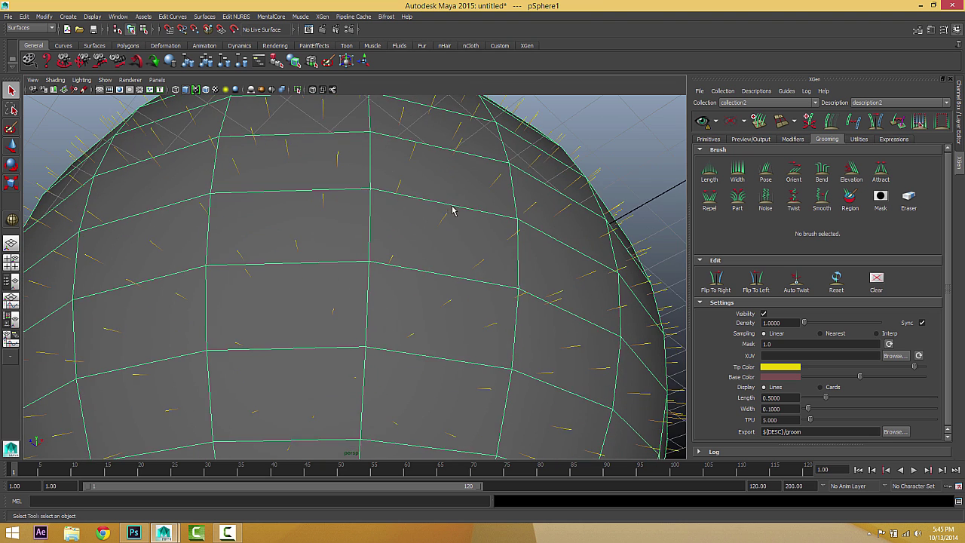
{"action": "left_click_drag", "start_coordinate": [454, 210], "coordinate": [446, 171], "text": "alt"}
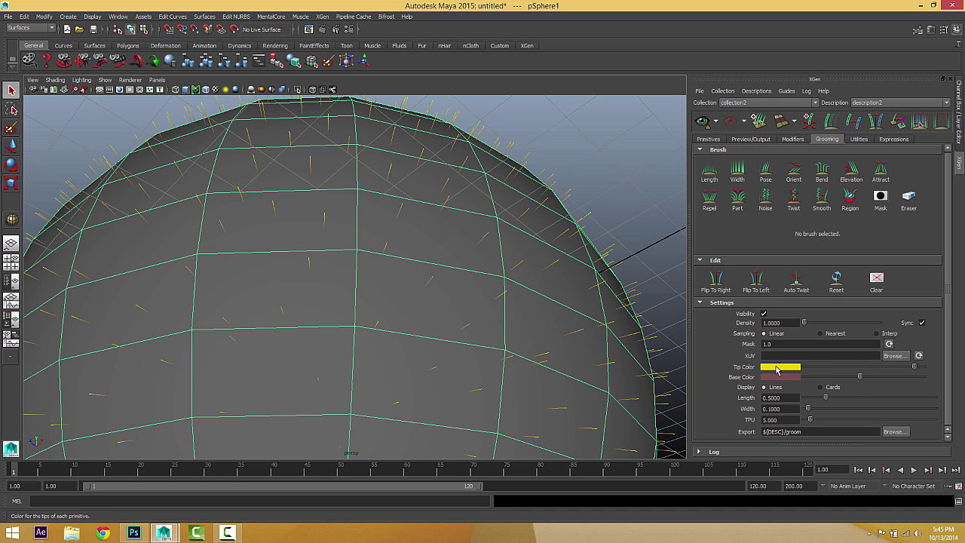
Set the groom's tip colour to bright green with hue 111.236, saturation 1.000 and value 0.921
{"action": "left_click", "coordinate": [777, 369]}
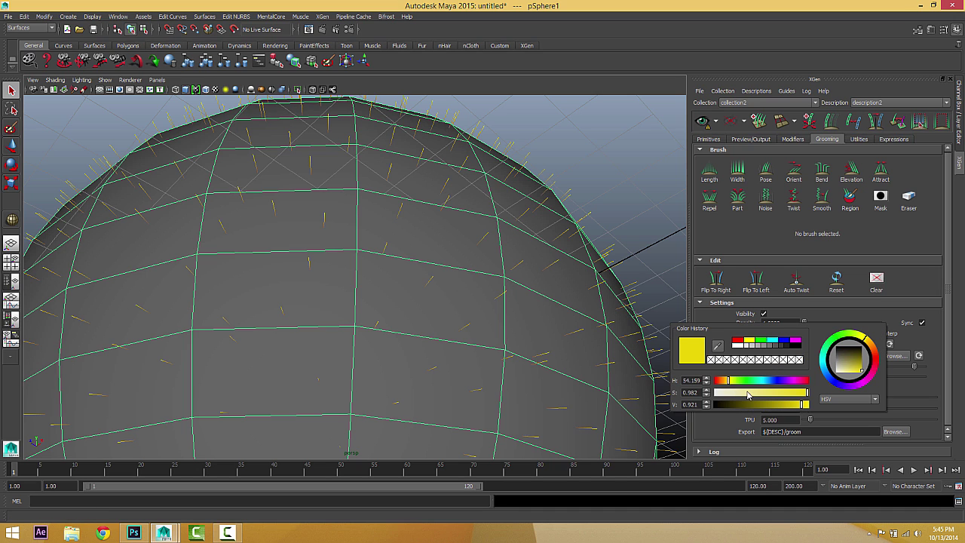
{"action": "left_click_drag", "start_coordinate": [747, 393], "coordinate": [712, 393]}
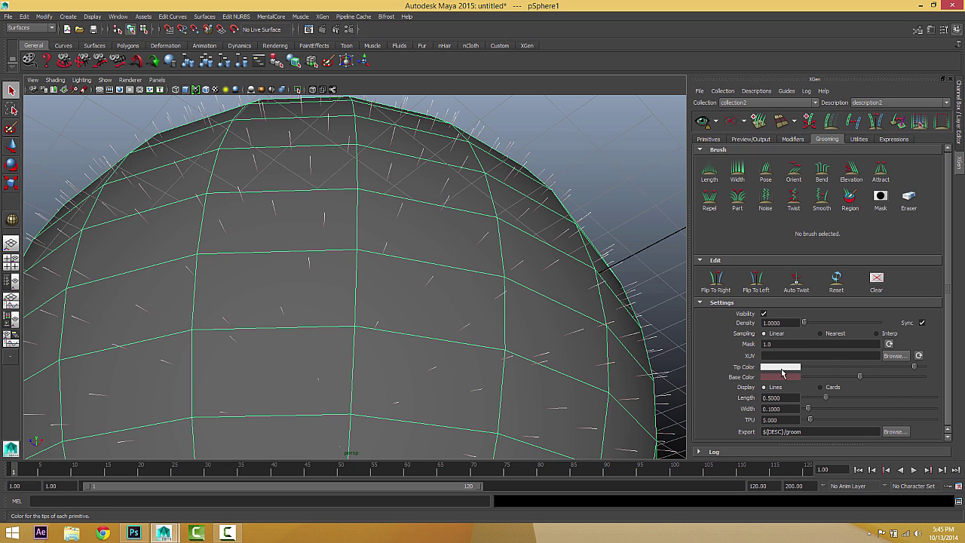
{"action": "left_click", "coordinate": [782, 372]}
{"action": "left_click_drag", "start_coordinate": [744, 384], "coordinate": [832, 402]}
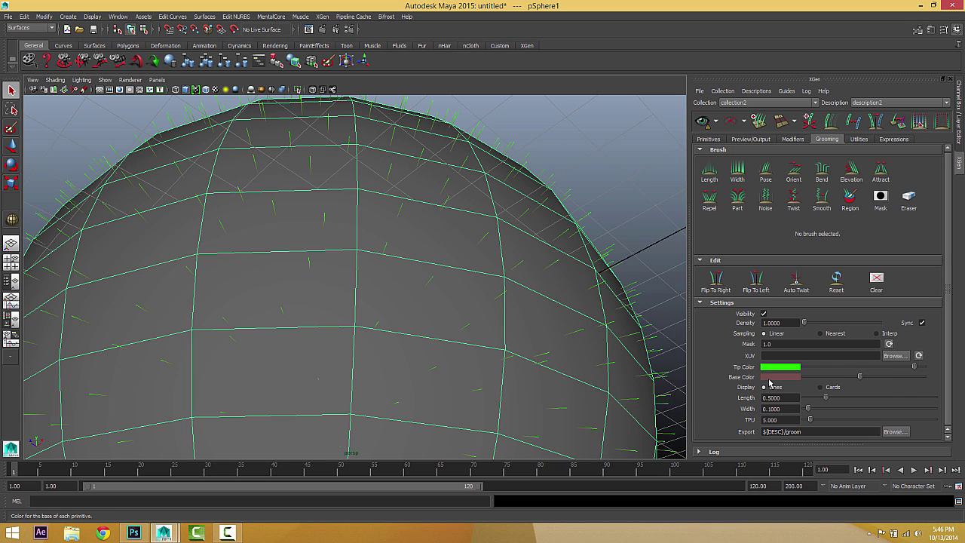
Set the groom's base colour to a dark red
{"action": "left_click", "coordinate": [770, 378]}
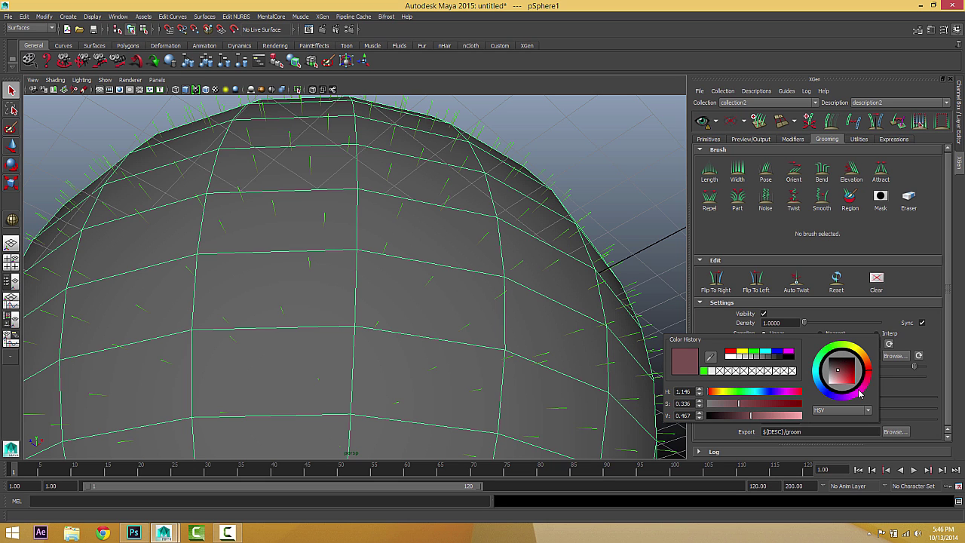
{"action": "left_click_drag", "start_coordinate": [790, 391], "coordinate": [824, 390]}
{"action": "left_click_drag", "start_coordinate": [744, 404], "coordinate": [730, 419]}
{"action": "scroll", "coordinate": [465, 344], "scroll_direction": "down", "scroll_amount": 8}
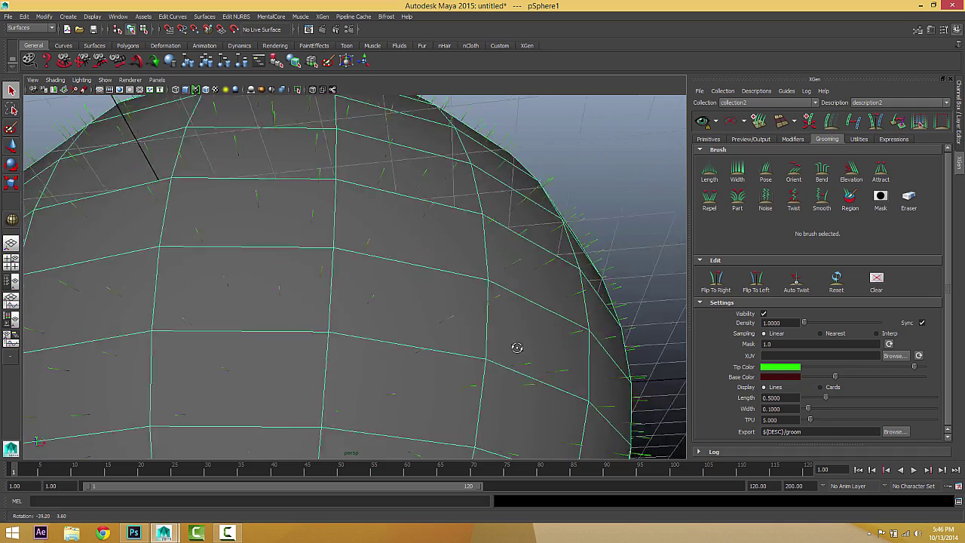
{"action": "mouse_move", "coordinate": [465, 348]}
{"action": "left_mouse_down", "text": "alt"}
{"action": "mouse_move", "coordinate": [463, 385]}
{"action": "mouse_move", "coordinate": [392, 351]}
{"action": "mouse_move", "coordinate": [460, 347]}
{"action": "left_mouse_up", "text": "alt"}
{"action": "scroll", "coordinate": [535, 349], "scroll_direction": "up", "scroll_amount": 5}
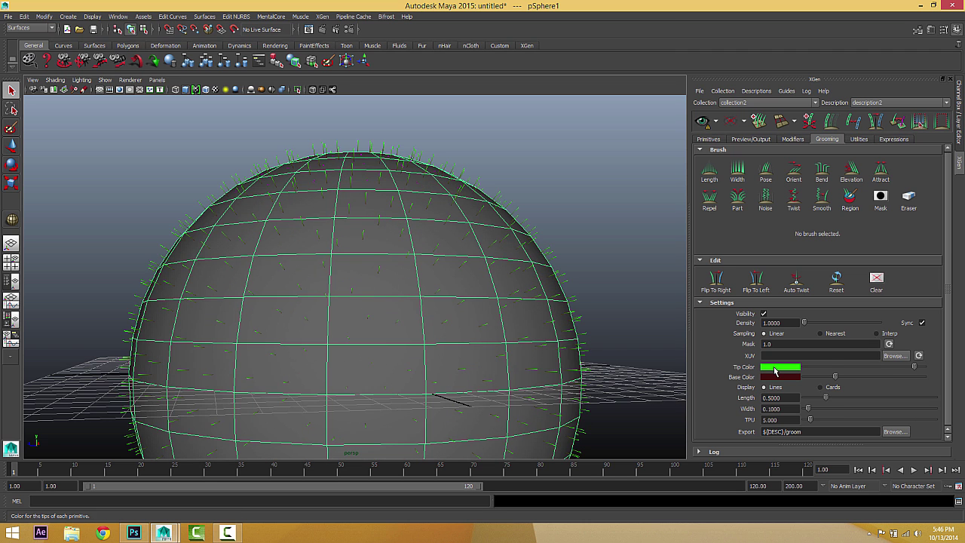
Darken the green tip colour slightly, then deselect the sphere to inspect the coloured groom
{"action": "left_click", "coordinate": [776, 367]}
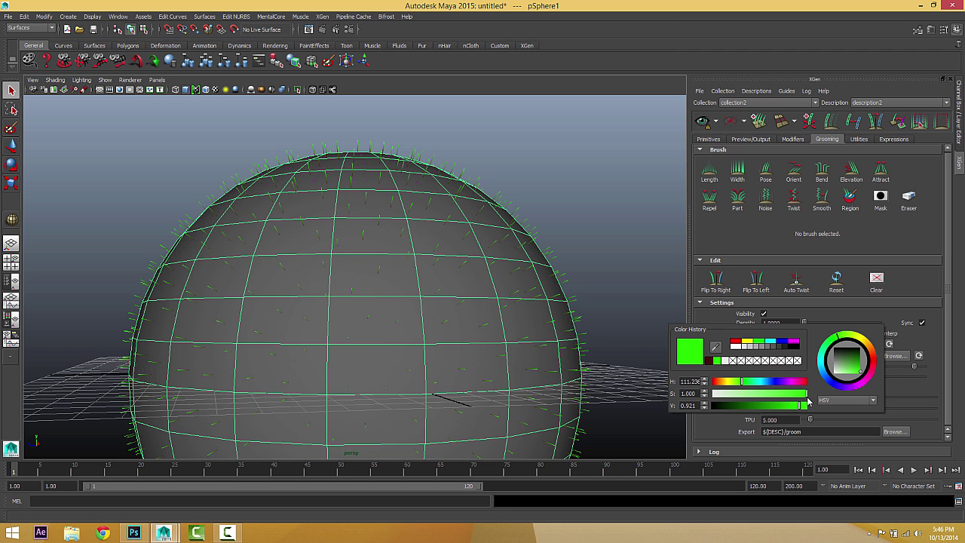
{"action": "left_click_drag", "start_coordinate": [805, 395], "coordinate": [788, 407]}
{"action": "left_click", "coordinate": [585, 280]}
{"action": "scroll", "coordinate": [591, 287], "scroll_direction": "down", "scroll_amount": 5}
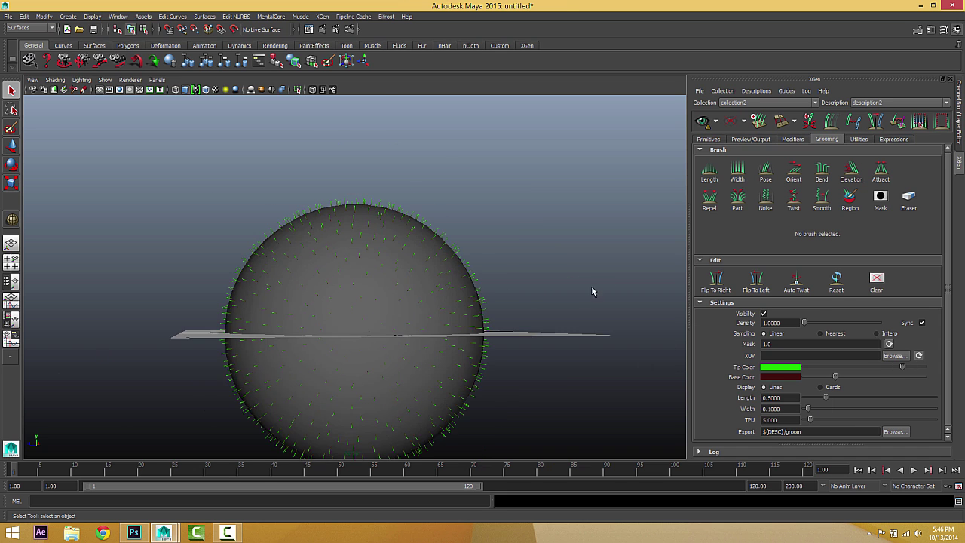
{"action": "left_click_drag", "start_coordinate": [591, 287], "coordinate": [484, 319], "text": "alt"}
{"action": "right_click_drag", "start_coordinate": [484, 320], "coordinate": [603, 329], "text": "alt"}
{"action": "scroll", "coordinate": [609, 328], "scroll_direction": "down", "scroll_amount": 3}
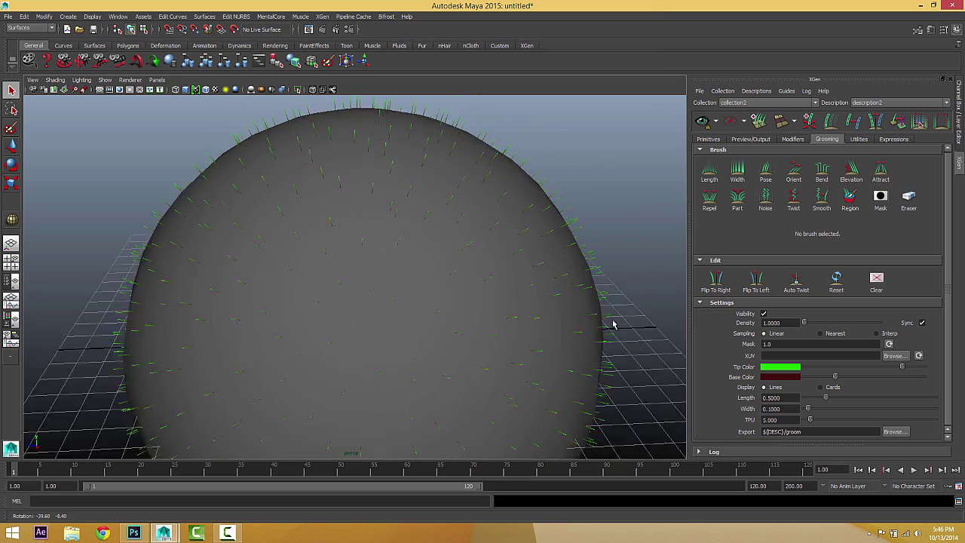
{"action": "left_click_drag", "start_coordinate": [614, 323], "coordinate": [627, 301], "text": "alt"}
{"action": "left_click_drag", "start_coordinate": [379, 286], "coordinate": [392, 249], "text": "alt"}
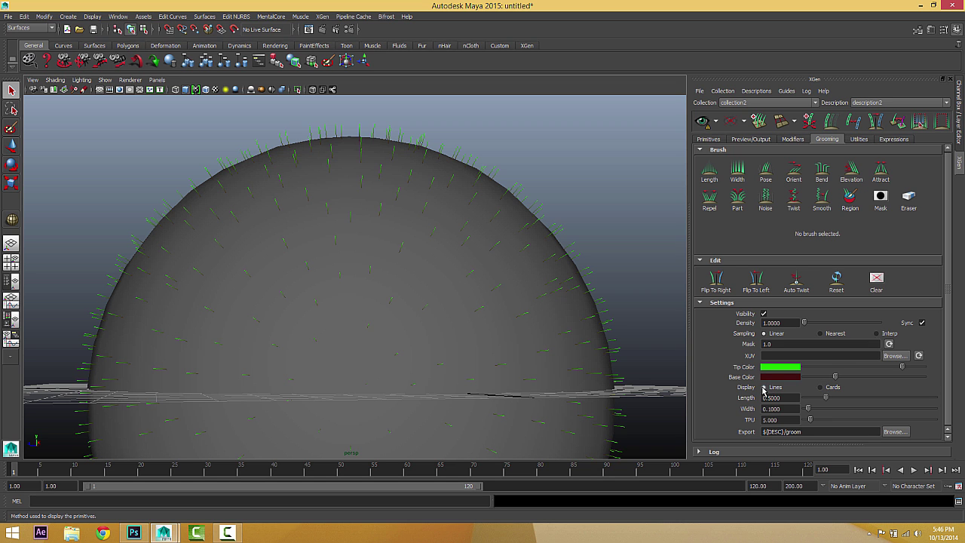
Switch the groom's display from lines to cards and inspect the cards up close on the sphere
{"action": "scroll", "coordinate": [528, 362], "scroll_direction": "up", "scroll_amount": 2}
{"action": "scroll", "coordinate": [523, 291], "scroll_direction": "up", "scroll_amount": 3}
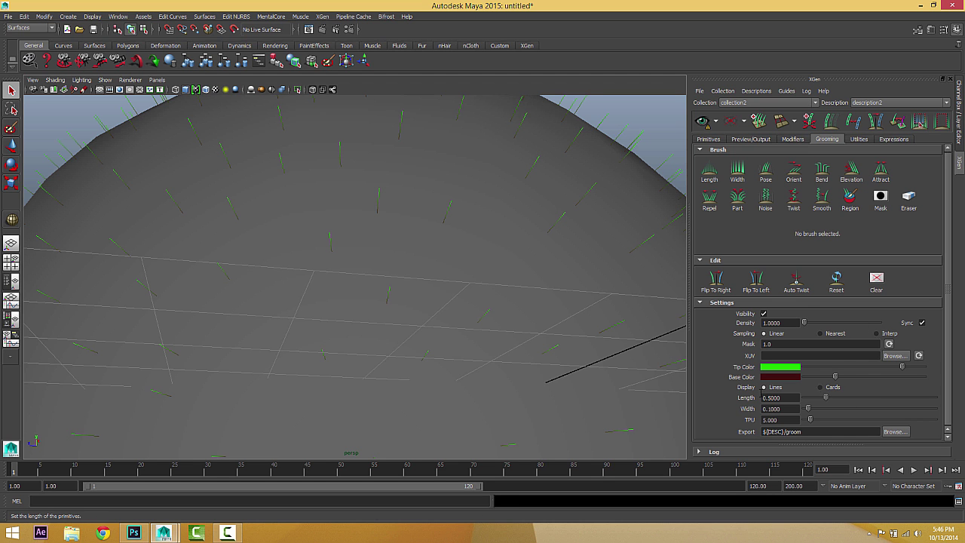
{"action": "scroll", "coordinate": [488, 242], "scroll_direction": "down", "scroll_amount": 5}
{"action": "mouse_move", "coordinate": [489, 242]}
{"action": "left_mouse_down", "text": "alt"}
{"action": "mouse_move", "coordinate": [504, 237]}
{"action": "mouse_move", "coordinate": [392, 234]}
{"action": "mouse_move", "coordinate": [401, 215]}
{"action": "mouse_move", "coordinate": [485, 241]}
{"action": "mouse_move", "coordinate": [459, 252]}
{"action": "mouse_move", "coordinate": [491, 254]}
{"action": "mouse_move", "coordinate": [482, 242]}
{"action": "left_mouse_up", "text": "alt"}
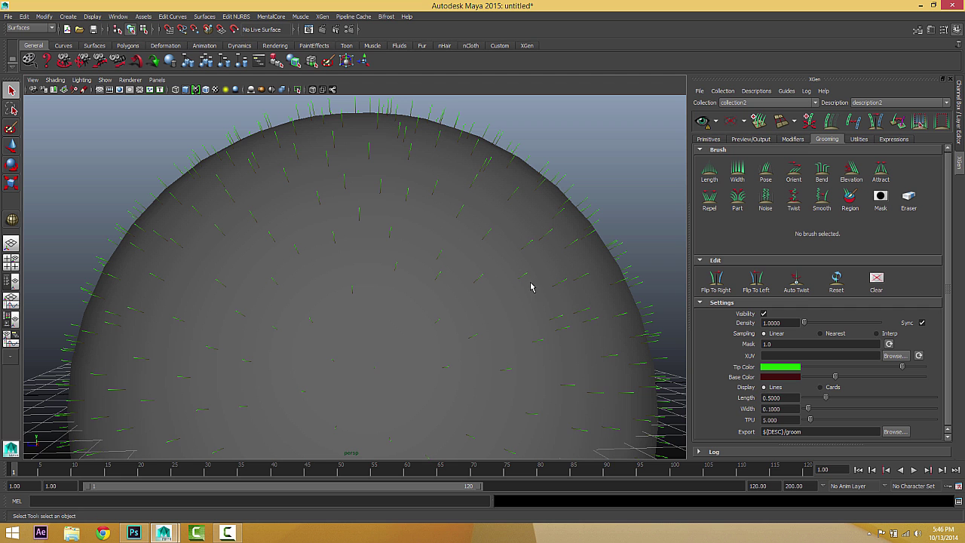
{"action": "left_click_drag", "start_coordinate": [530, 282], "coordinate": [531, 261], "text": "alt"}
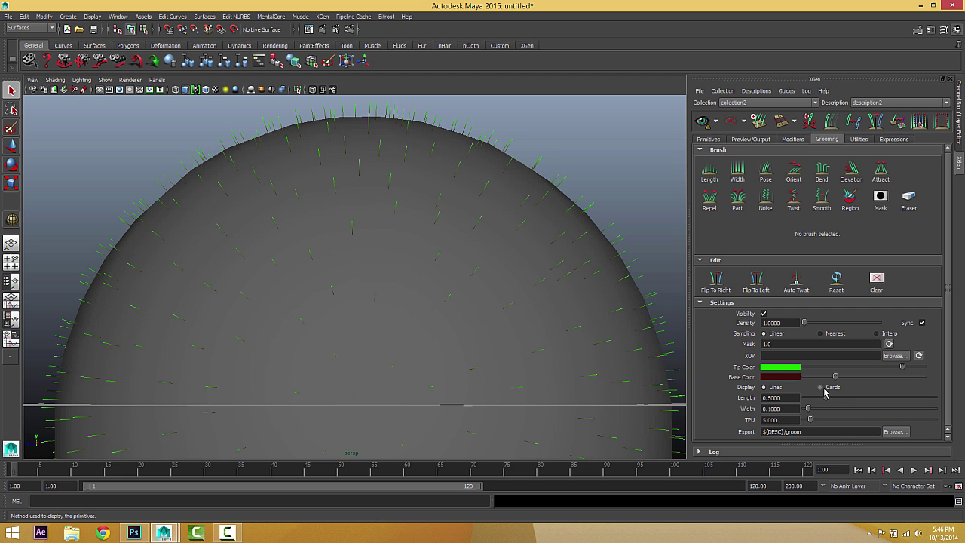
{"action": "left_click", "coordinate": [821, 387]}
{"action": "right_click_drag", "start_coordinate": [495, 263], "coordinate": [645, 260], "text": "alt"}
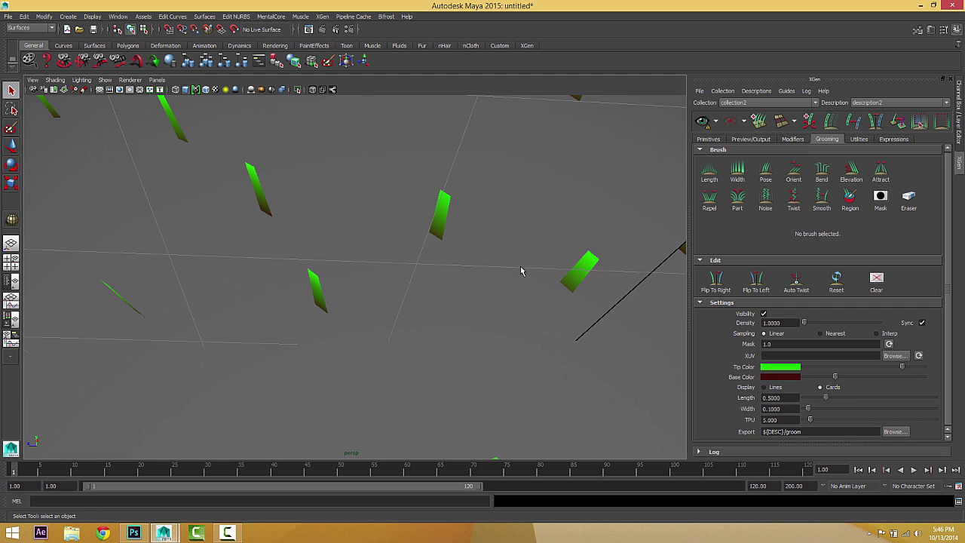
{"action": "left_click_drag", "start_coordinate": [520, 270], "coordinate": [541, 257], "text": "alt"}
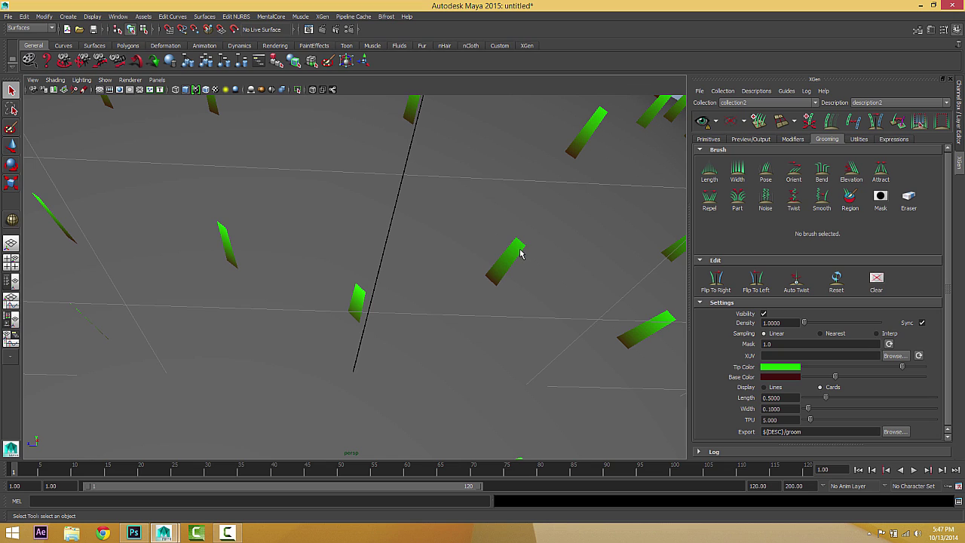
{"action": "scroll", "coordinate": [514, 238], "scroll_direction": "down", "scroll_amount": 6}
{"action": "left_click_drag", "start_coordinate": [516, 249], "coordinate": [499, 290], "text": "alt"}
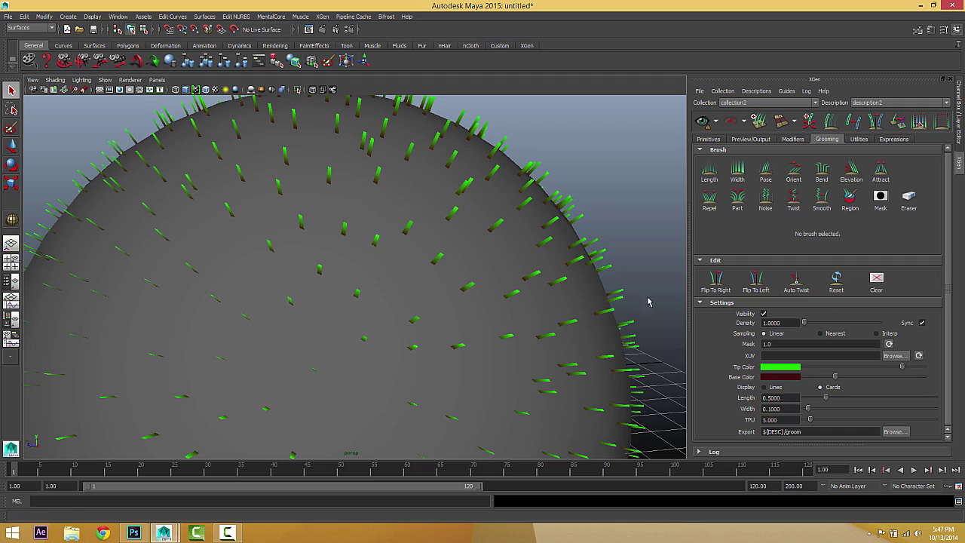
{"action": "left_click_drag", "start_coordinate": [492, 279], "coordinate": [510, 304], "text": "alt"}
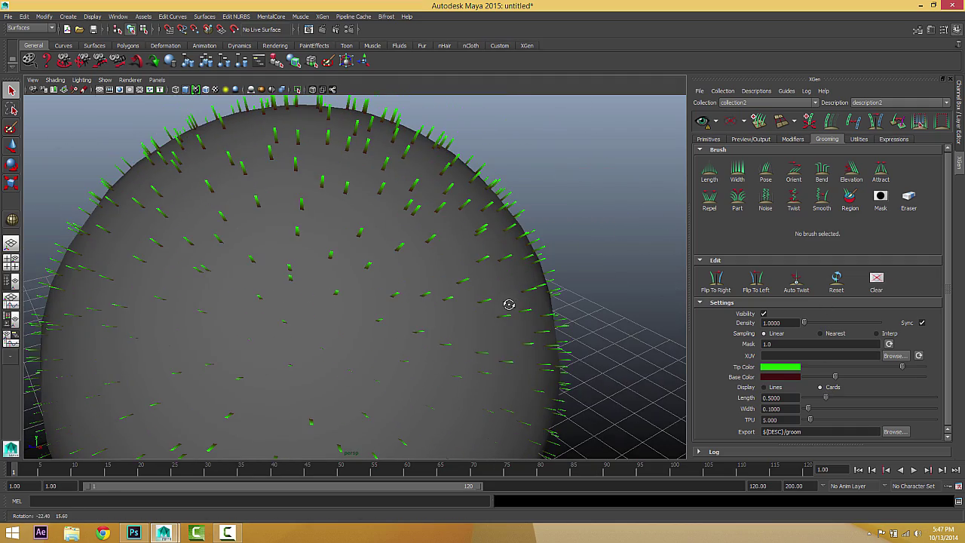
{"action": "left_click_drag", "start_coordinate": [417, 245], "coordinate": [490, 242], "text": "alt"}
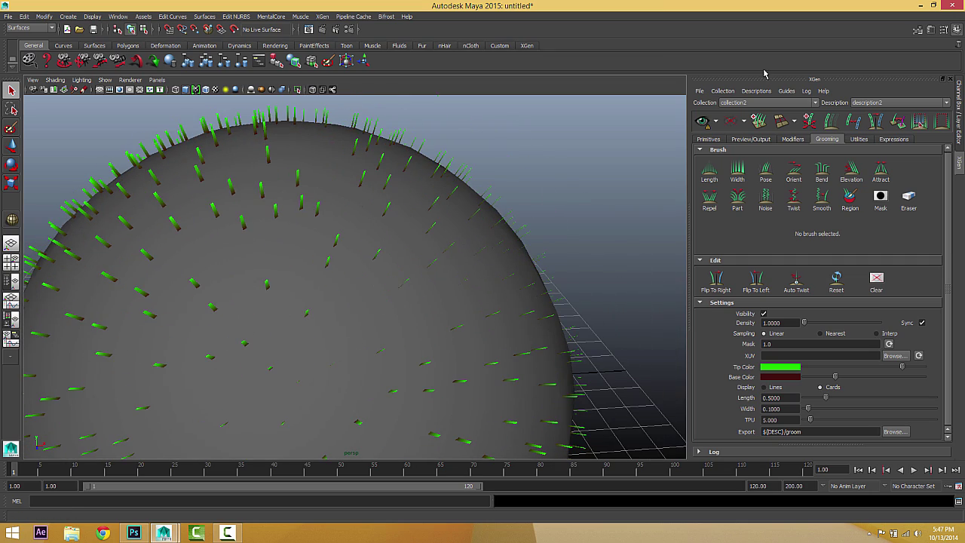
Preview the XGen primitives to compare them with the groom cards up close, then clear the preview
{"action": "left_click", "coordinate": [702, 122]}
{"action": "scroll", "coordinate": [492, 246], "scroll_direction": "up", "scroll_amount": 10}
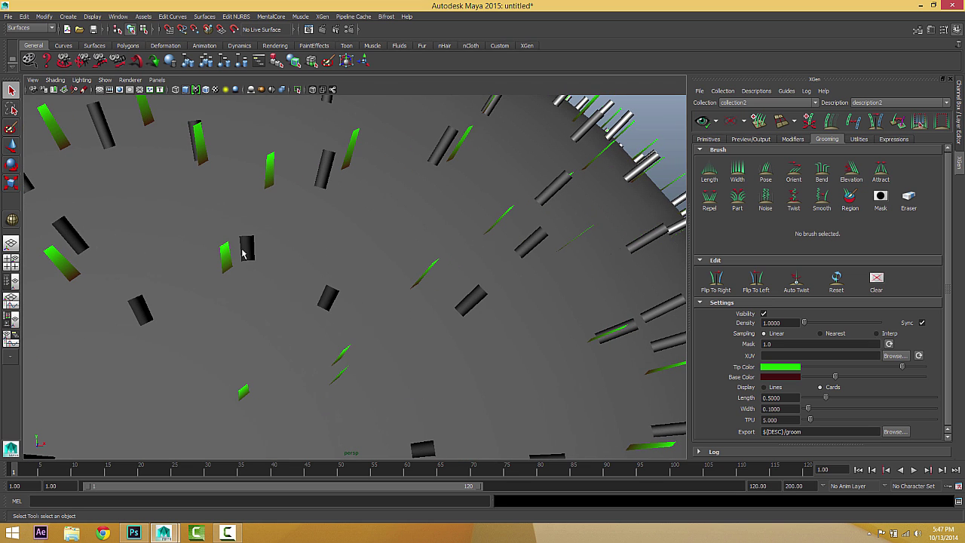
{"action": "left_click", "coordinate": [730, 123]}
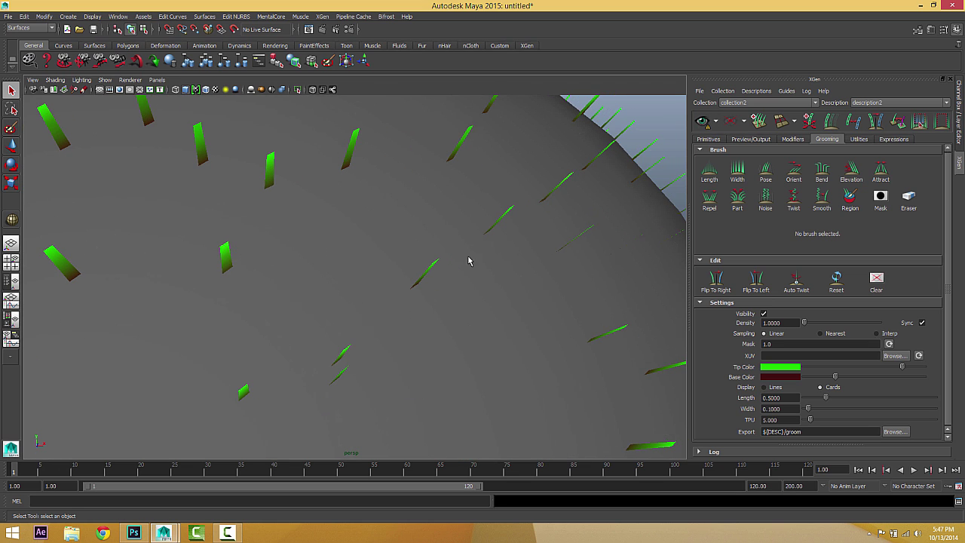
{"action": "scroll", "coordinate": [469, 261], "scroll_direction": "down", "scroll_amount": 5}
{"action": "left_click_drag", "start_coordinate": [420, 264], "coordinate": [367, 269], "text": "alt"}
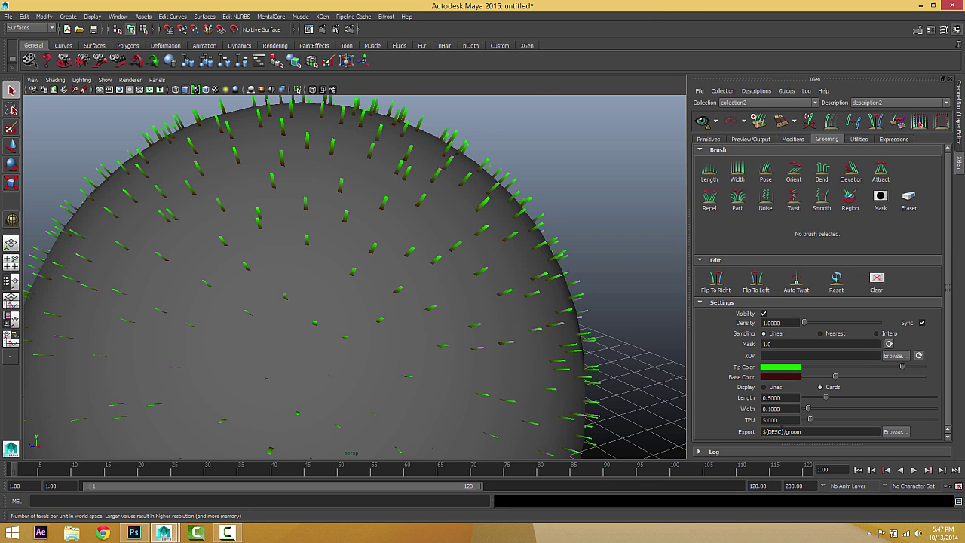
{"action": "scroll", "coordinate": [300, 252], "scroll_direction": "down", "scroll_amount": 3}
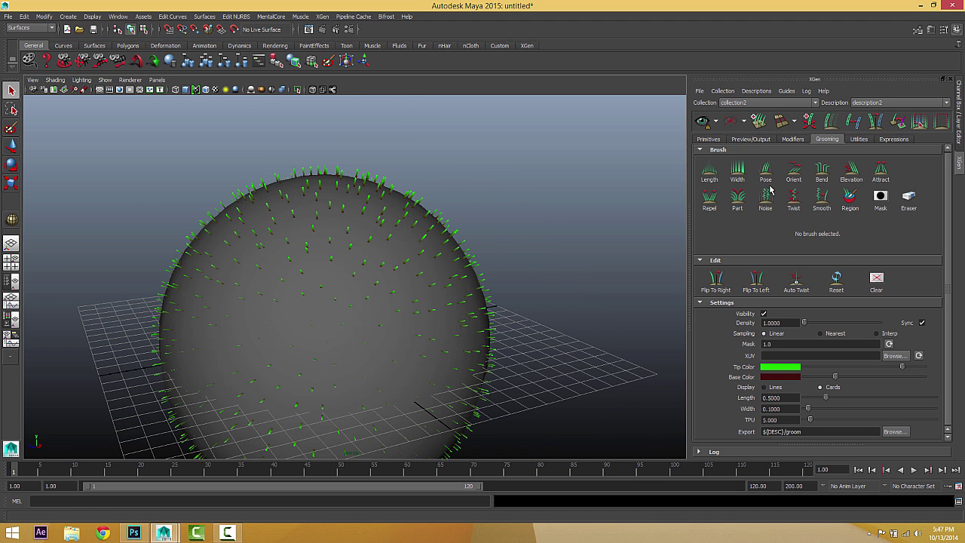
Try the Legacy High Quality Viewport renderer on the groomed sphere, then return to Viewport 2.0
{"action": "left_click", "coordinate": [124, 81]}
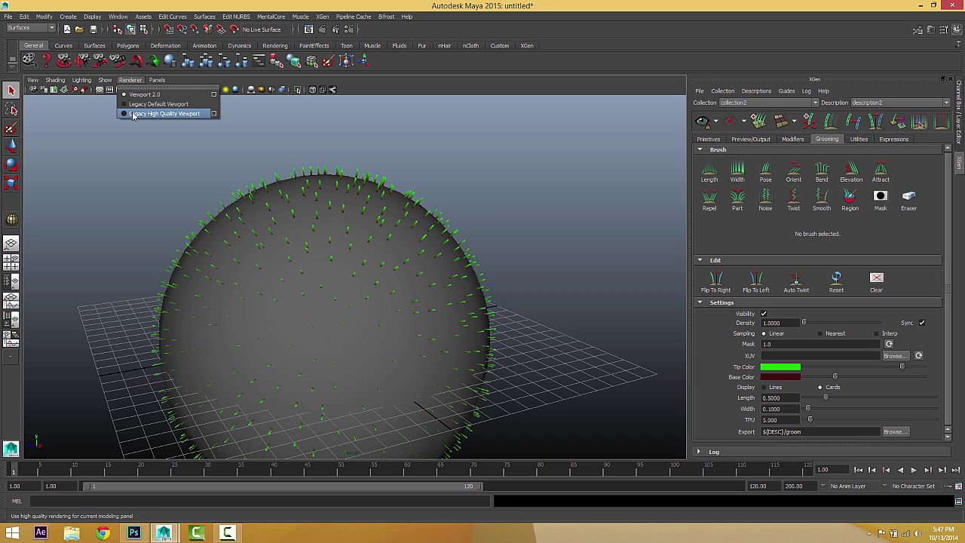
{"action": "left_click", "coordinate": [140, 114]}
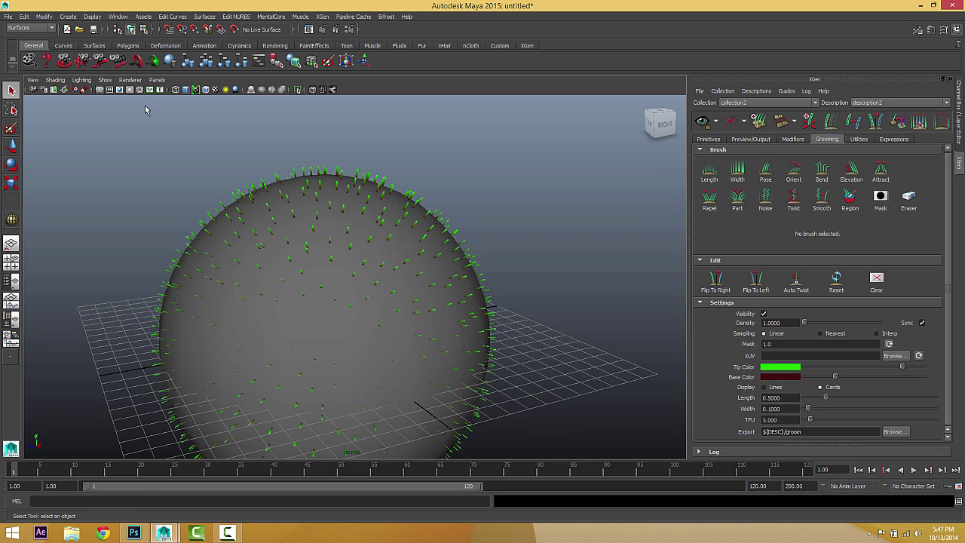
{"action": "scroll", "coordinate": [323, 244], "scroll_direction": "up", "scroll_amount": 6}
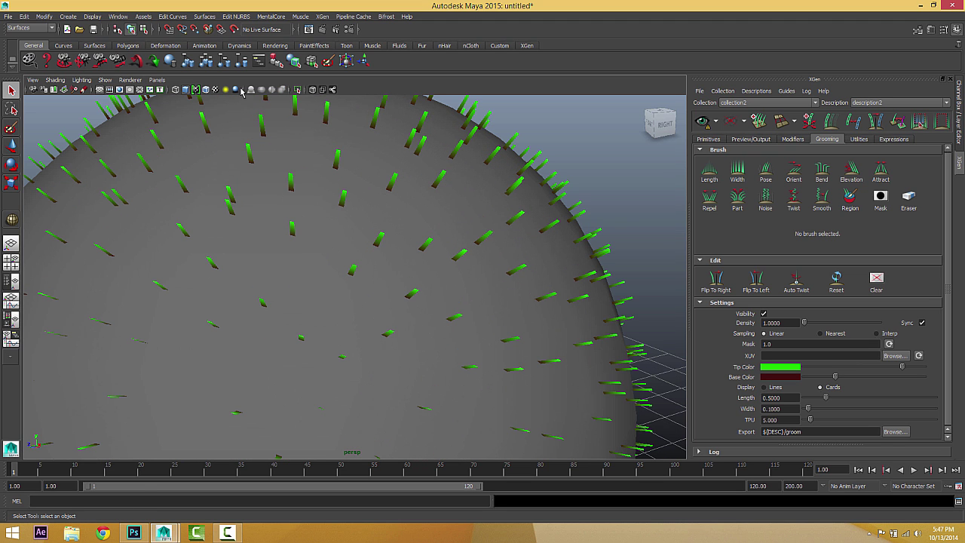
{"action": "left_click", "coordinate": [129, 79]}
{"action": "left_click", "coordinate": [143, 94]}
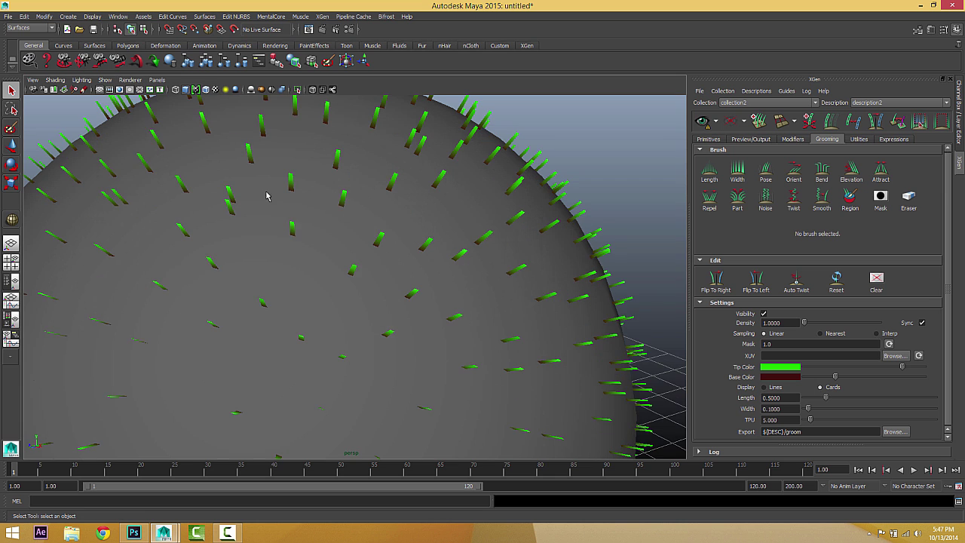
{"action": "scroll", "coordinate": [415, 237], "scroll_direction": "down", "scroll_amount": 6}
{"action": "scroll", "coordinate": [415, 237], "scroll_direction": "up", "scroll_amount": 6}
{"action": "scroll", "coordinate": [542, 270], "scroll_direction": "down", "scroll_amount": 2}
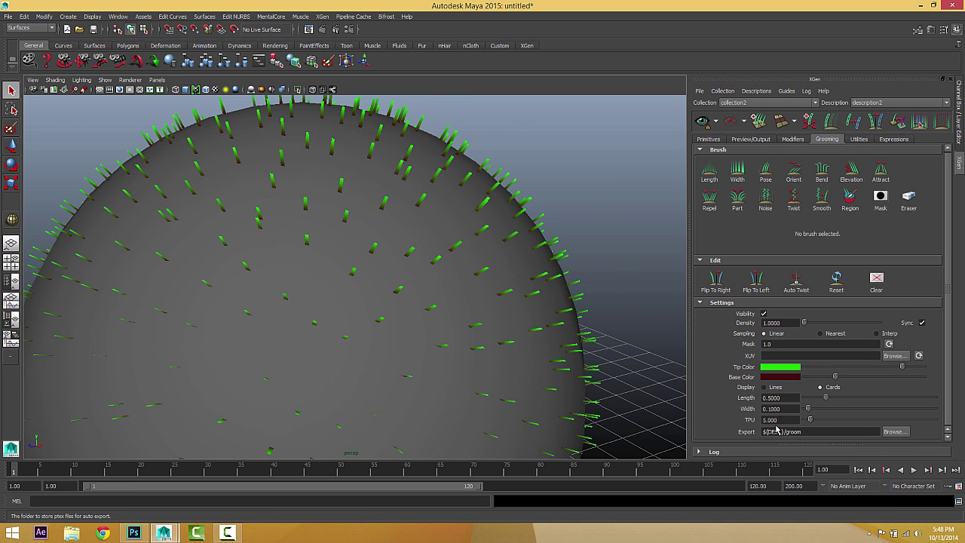
Try a groom length of 1.4082 on the sphere, then shorten it to 0.1856
{"action": "left_click_drag", "start_coordinate": [825, 398], "coordinate": [861, 403]}
{"action": "scroll", "coordinate": [362, 386], "scroll_direction": "down", "scroll_amount": 3}
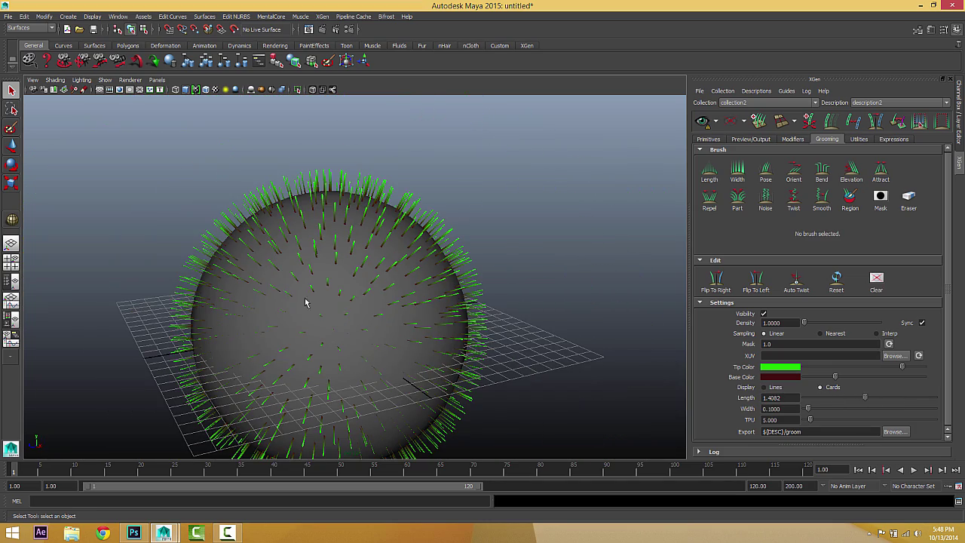
{"action": "scroll", "coordinate": [340, 257], "scroll_direction": "up", "scroll_amount": 3}
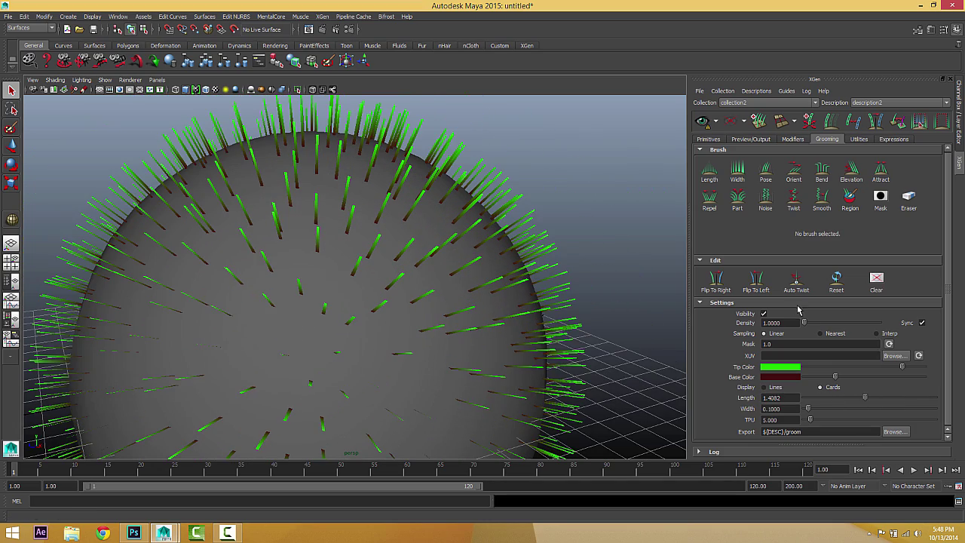
{"action": "left_click_drag", "start_coordinate": [865, 401], "coordinate": [813, 401]}
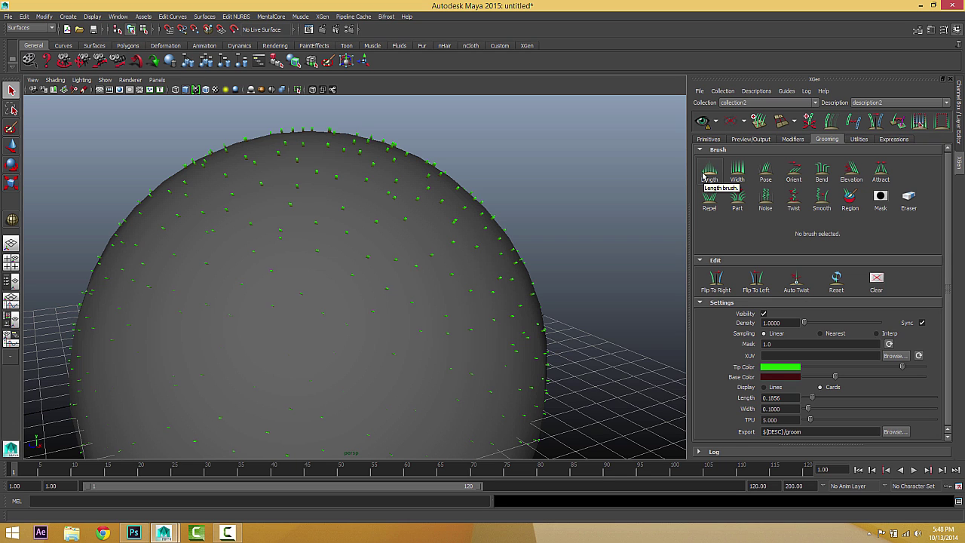
Set the groom's length to 0.6008 and width to 0.6354, checking the cards against a temporary primitive preview
{"action": "double_click", "coordinate": [777, 398]}
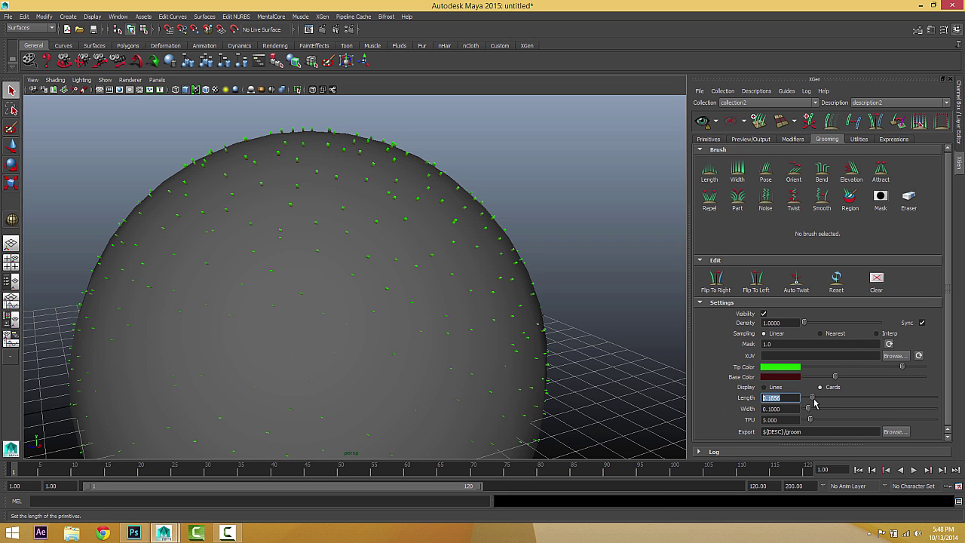
{"action": "left_click_drag", "start_coordinate": [814, 401], "coordinate": [834, 412]}
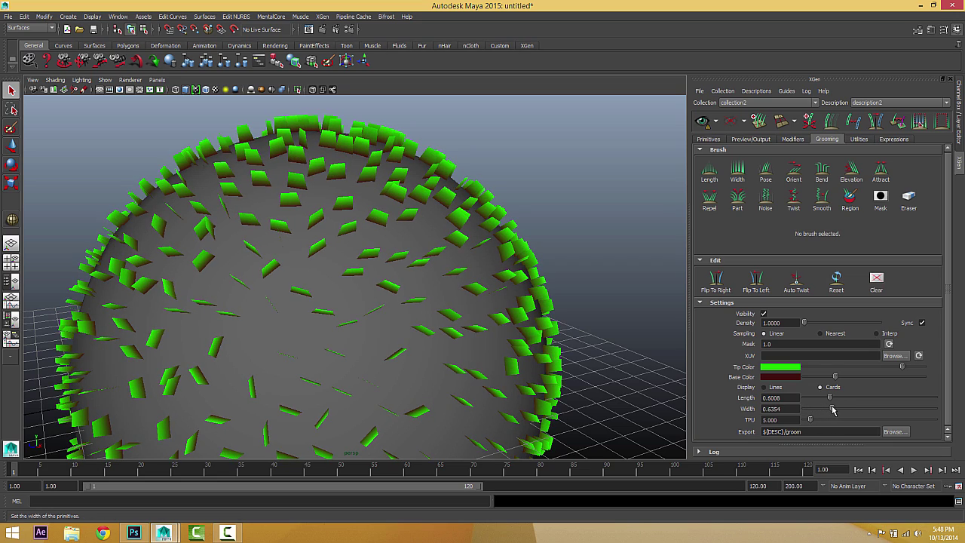
{"action": "left_click", "coordinate": [702, 122]}
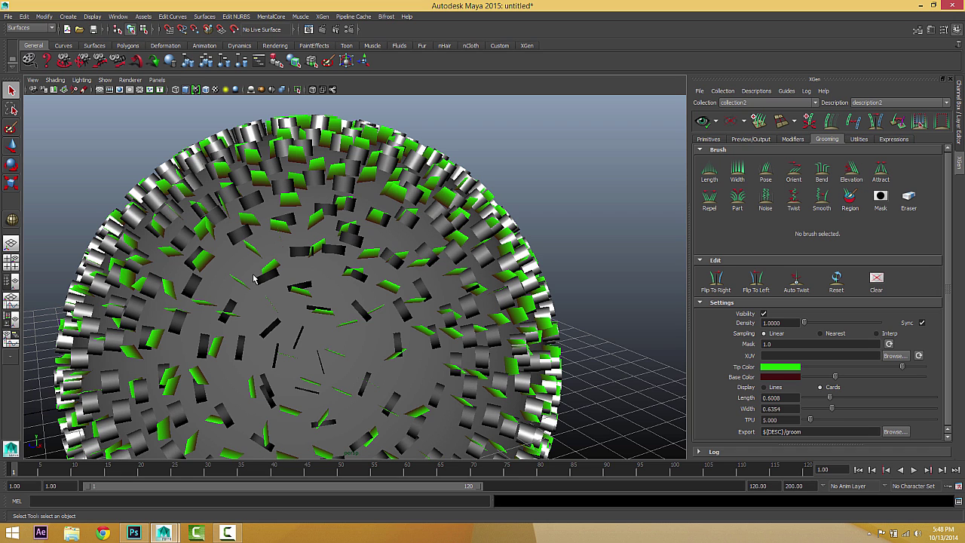
{"action": "left_click", "coordinate": [730, 122]}
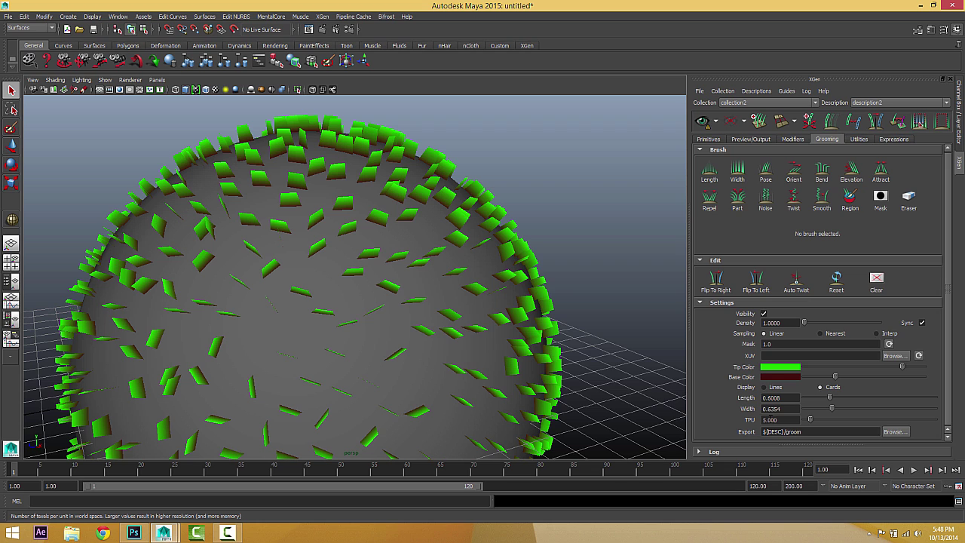
Highlight the groom export path, then switch to File Explorer and open Documents > maya > projects > default > xgen > collections
{"action": "left_click_drag", "start_coordinate": [810, 432], "coordinate": [718, 431]}
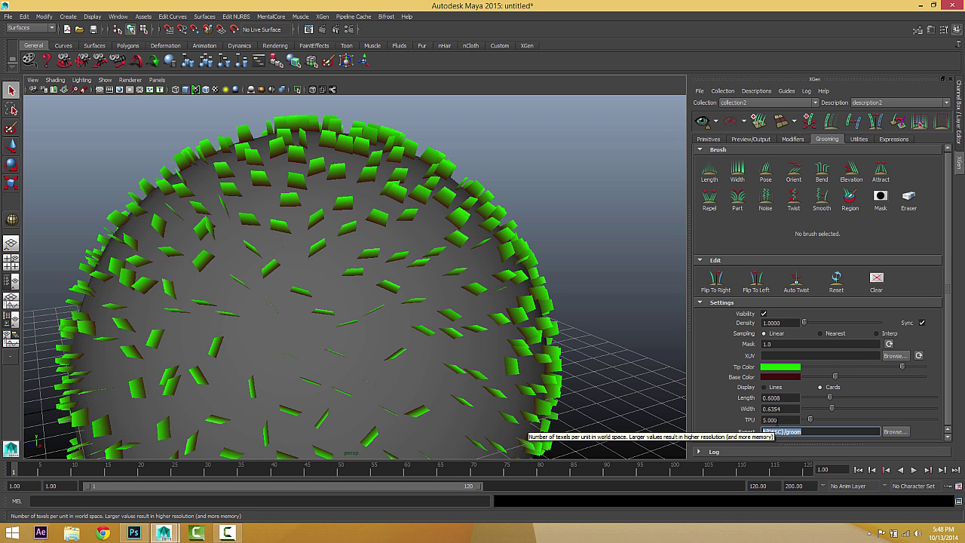
{"action": "left_click", "coordinate": [68, 533]}
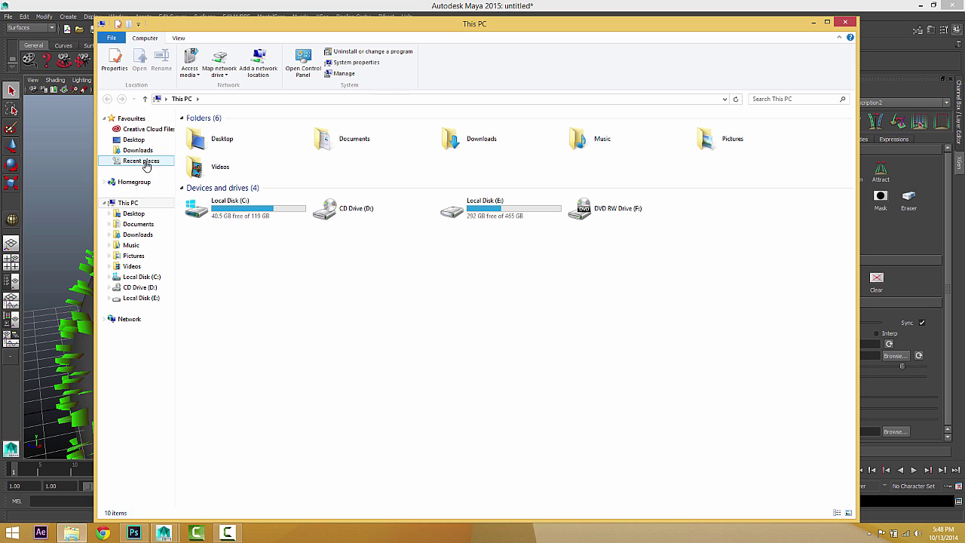
{"action": "left_click", "coordinate": [138, 224]}
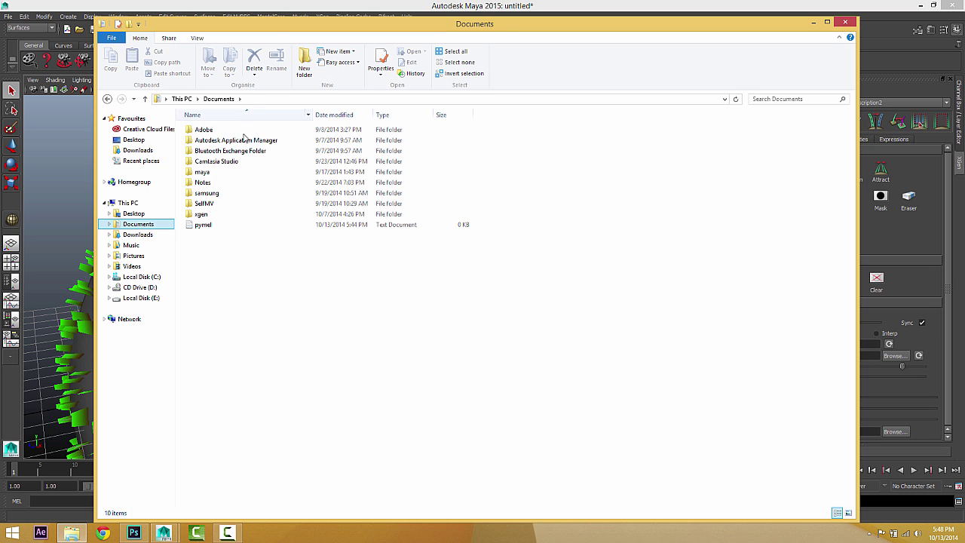
{"action": "double_click", "coordinate": [211, 172]}
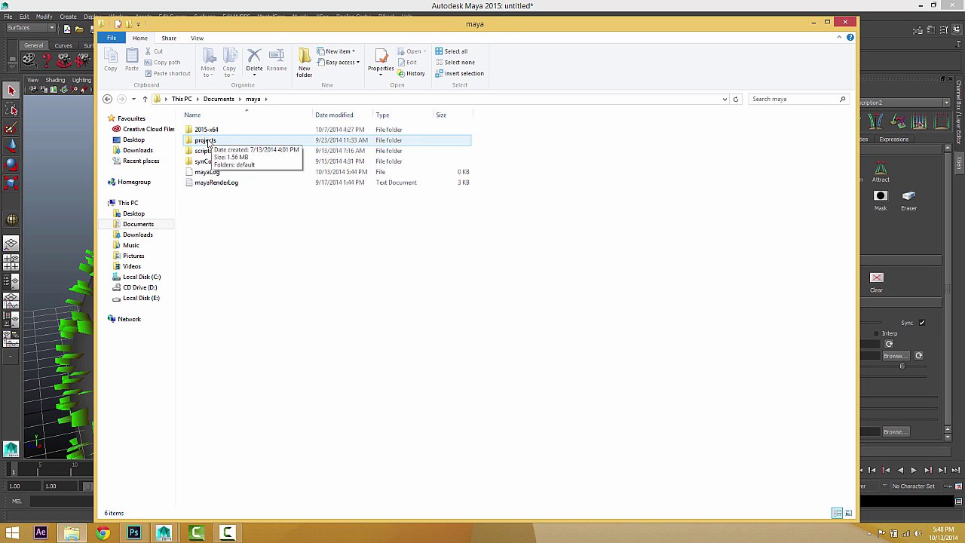
{"action": "double_click", "coordinate": [209, 141]}
{"action": "double_click", "coordinate": [208, 130]}
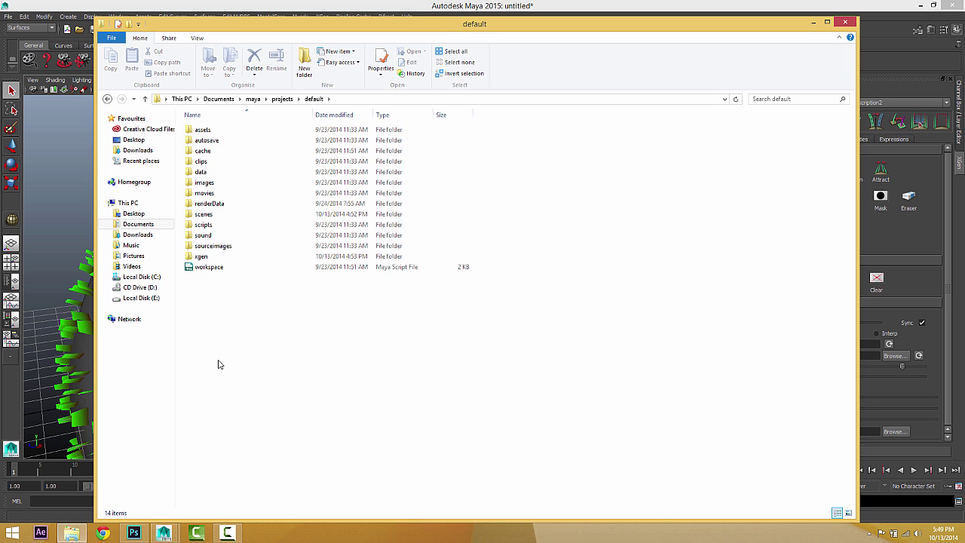
{"action": "double_click", "coordinate": [202, 256]}
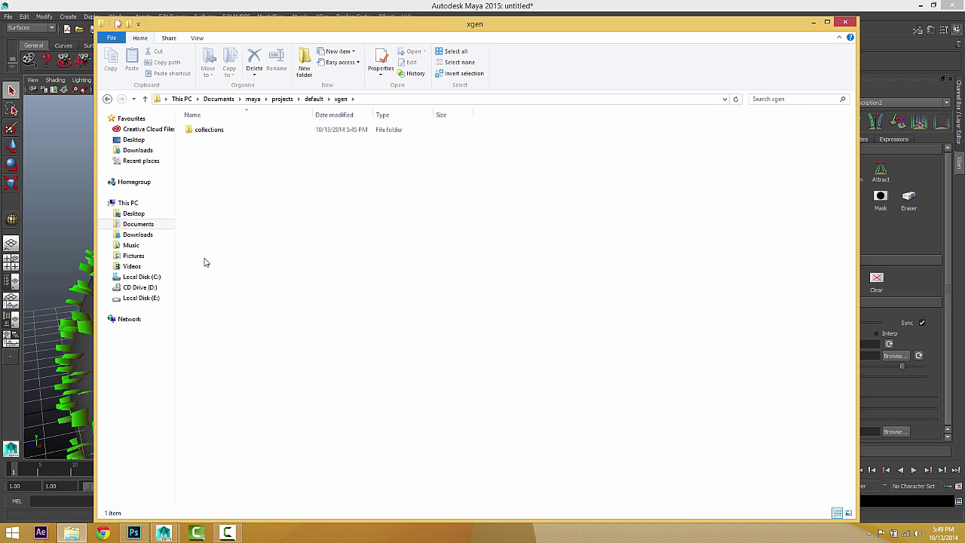
{"action": "double_click", "coordinate": [209, 131]}
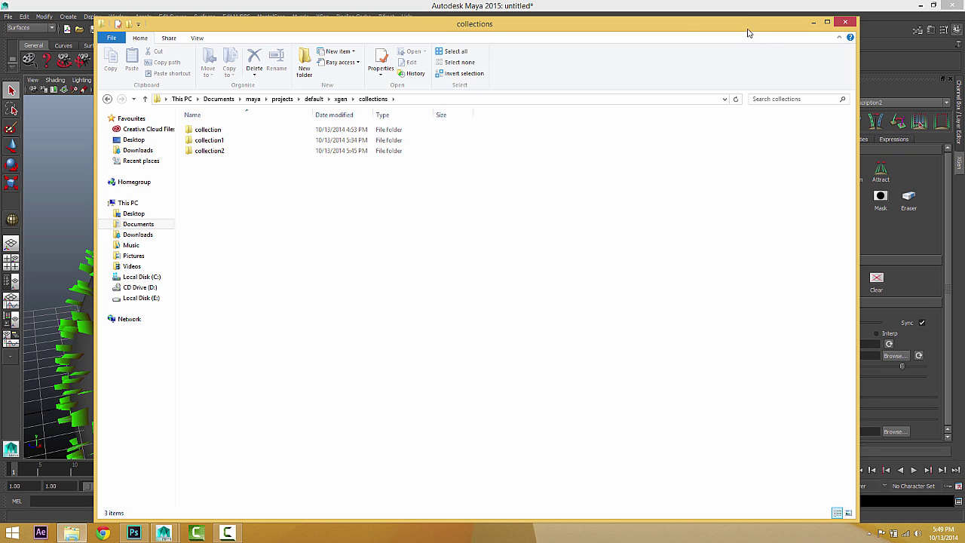
Open the groom folder inside collection2's description2 folder and move the window aside to reveal the XGen export path
{"action": "left_click_drag", "start_coordinate": [745, 23], "coordinate": [659, 23]}
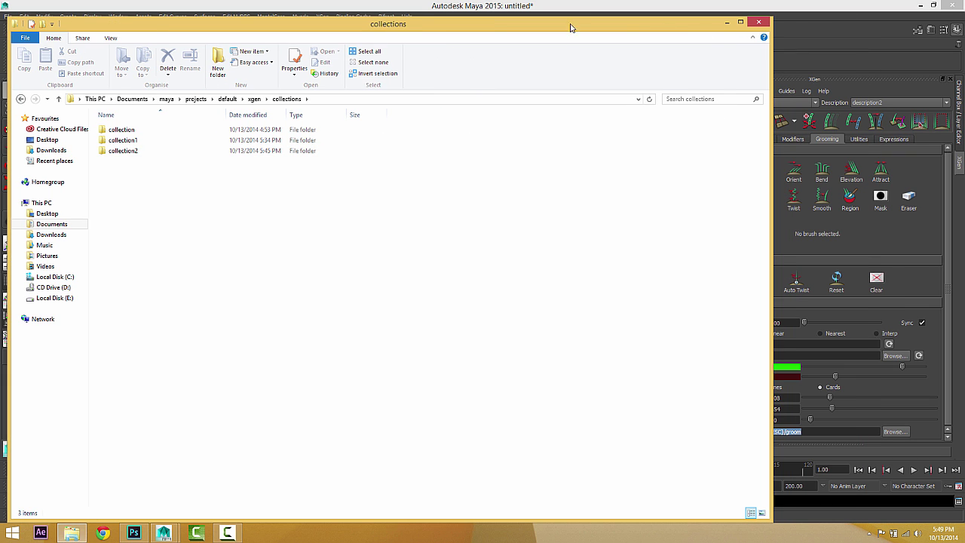
{"action": "double_click", "coordinate": [110, 152]}
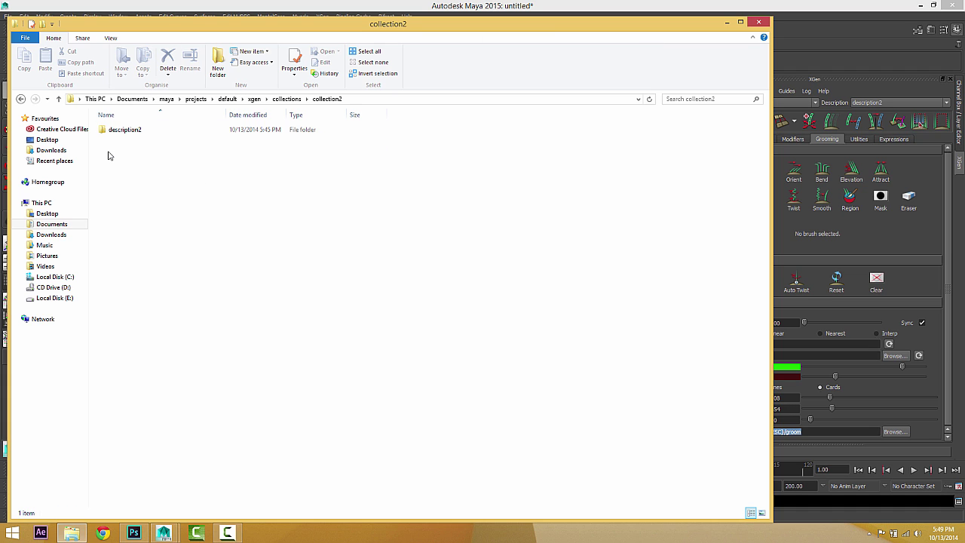
{"action": "double_click", "coordinate": [122, 130]}
{"action": "double_click", "coordinate": [107, 134]}
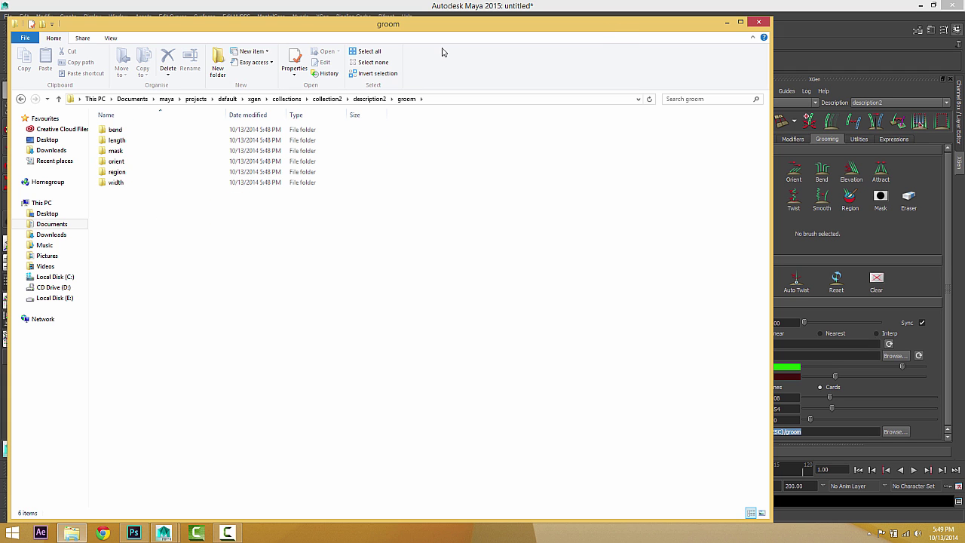
{"action": "left_click_drag", "start_coordinate": [437, 30], "coordinate": [335, 30]}
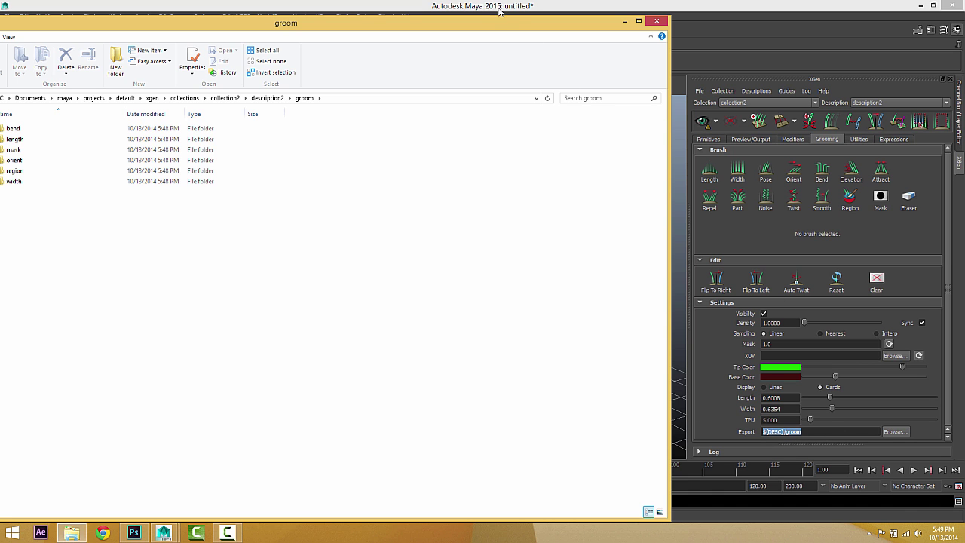
Open the bend folder inside the groom folder to view its map file, then close File Explorer
{"action": "left_click_drag", "start_coordinate": [491, 31], "coordinate": [724, 40]}
{"action": "double_click", "coordinate": [256, 136]}
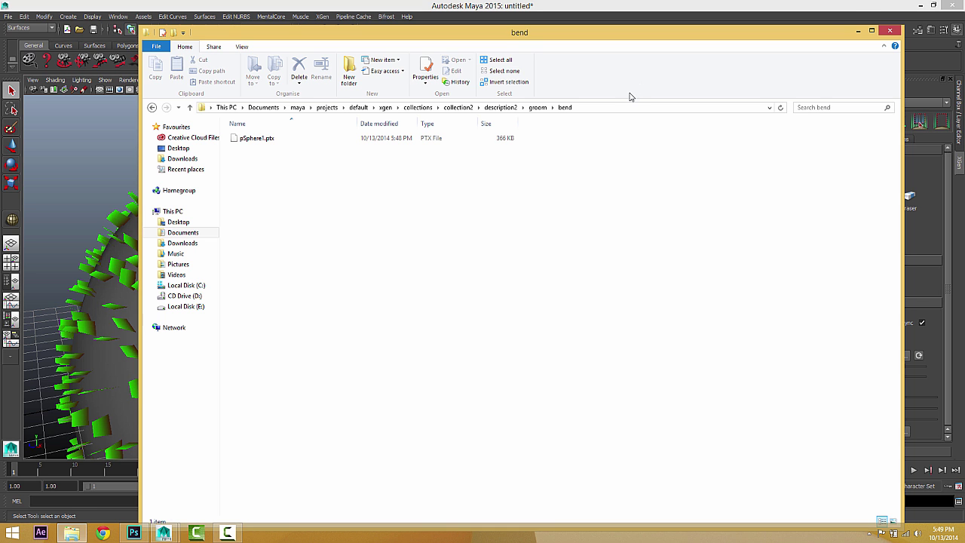
{"action": "left_click", "coordinate": [890, 31]}
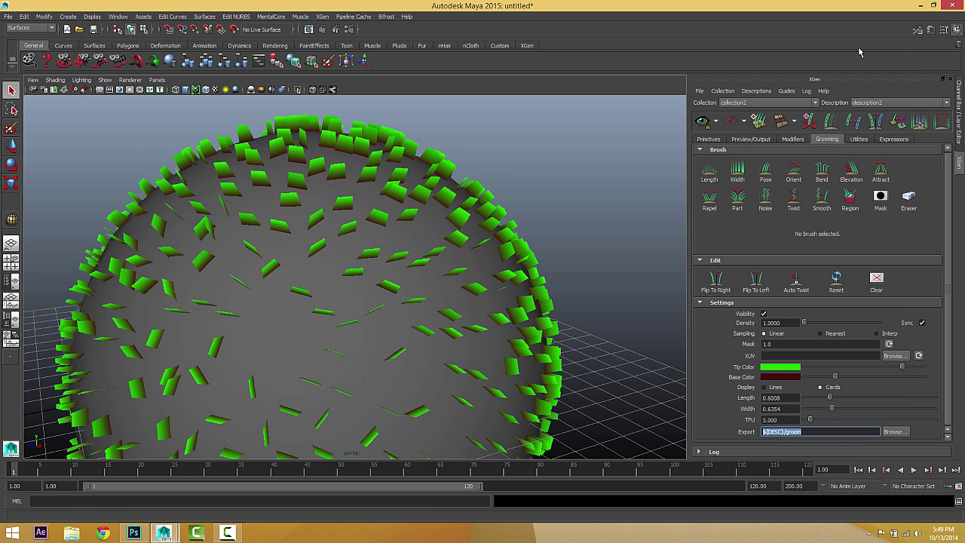
Reopen File Explorer and browse to Documents > maya > projects > default > xgen > collections
{"action": "scroll", "coordinate": [382, 225], "scroll_direction": "down", "scroll_amount": 3}
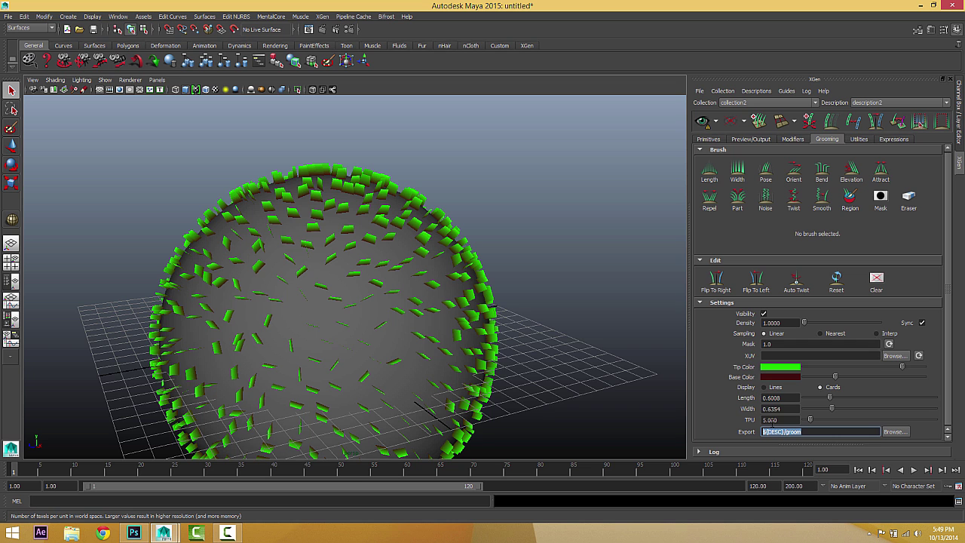
{"action": "left_click", "coordinate": [789, 420]}
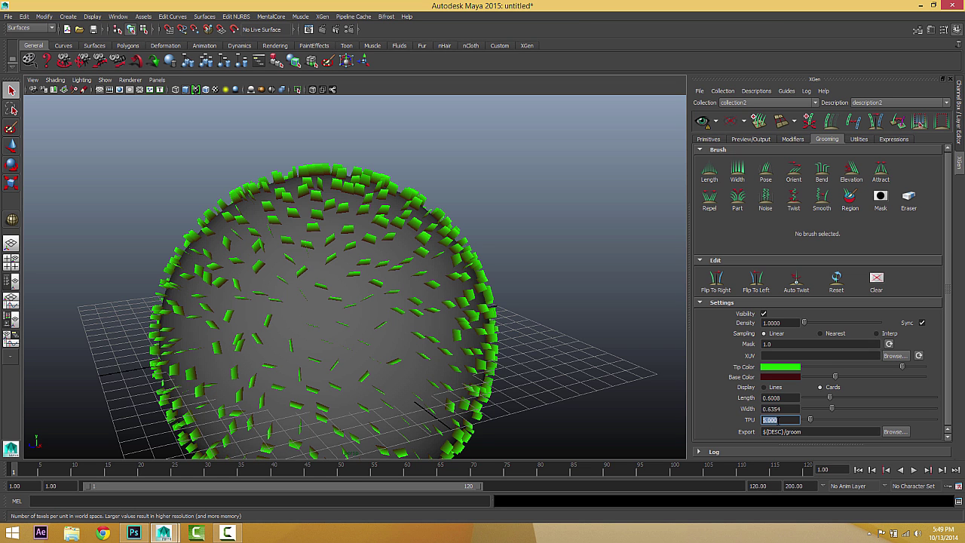
{"action": "left_click", "coordinate": [72, 534]}
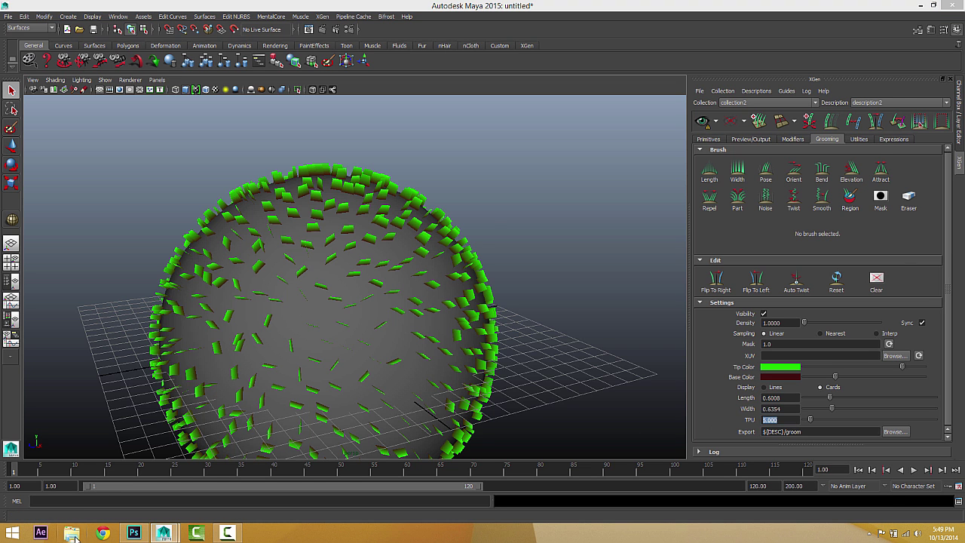
{"action": "left_click", "coordinate": [183, 224]}
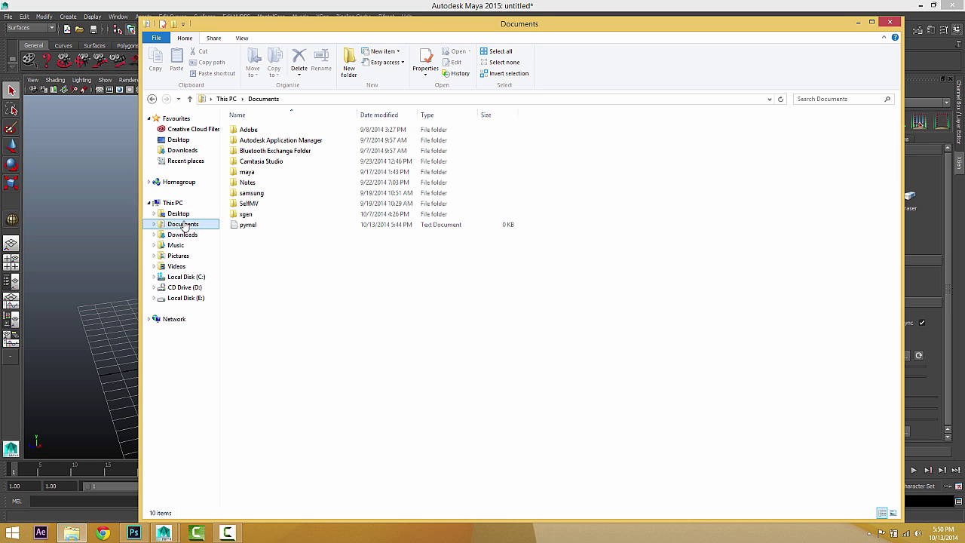
{"action": "double_click", "coordinate": [249, 172]}
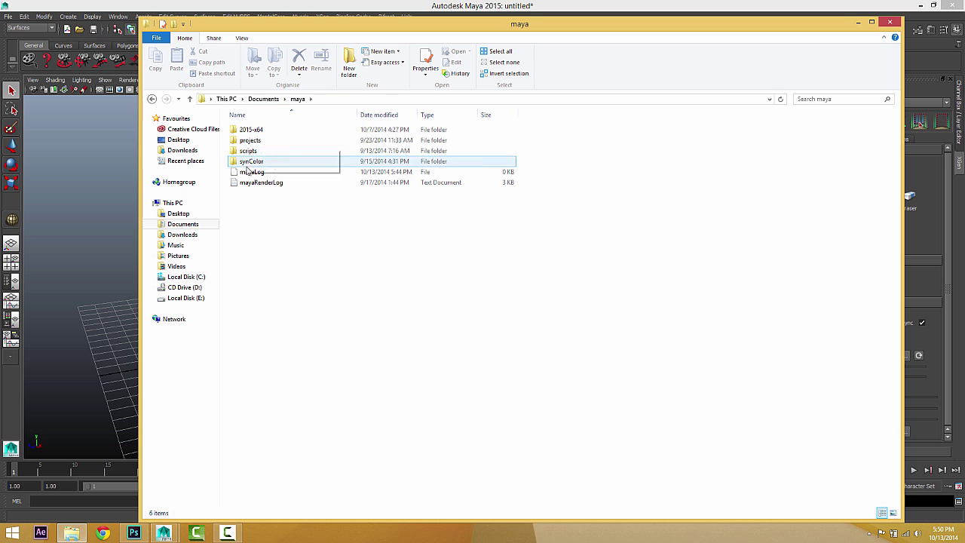
{"action": "double_click", "coordinate": [247, 140]}
{"action": "double_click", "coordinate": [248, 129]}
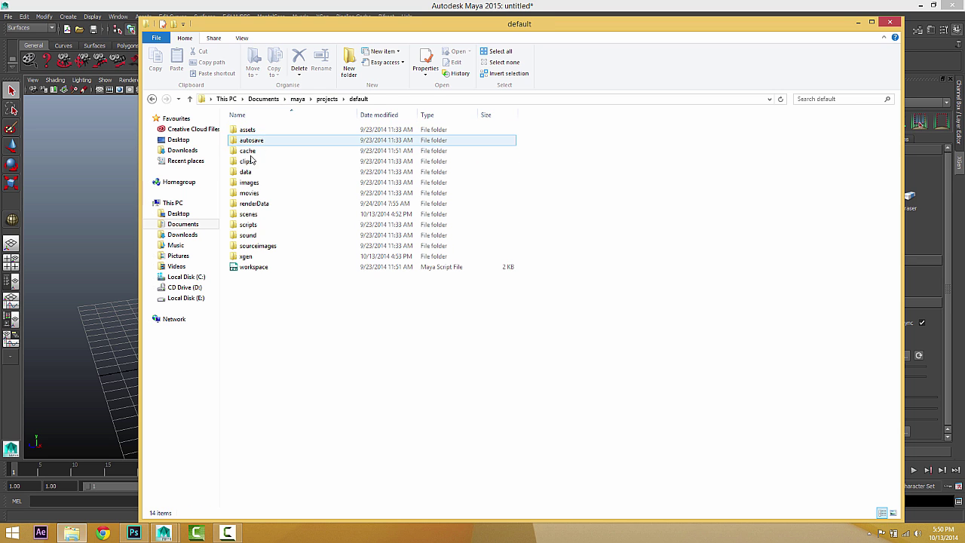
{"action": "double_click", "coordinate": [252, 257]}
{"action": "double_click", "coordinate": [251, 134]}
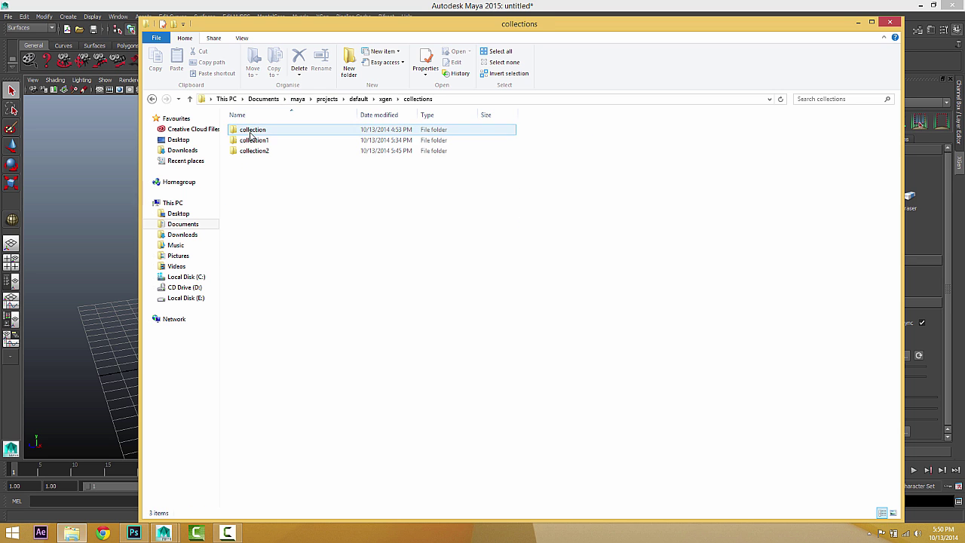
Open collection2 > description2 > groom > bend and examine the size of the sphere's PTX file
{"action": "double_click", "coordinate": [251, 147]}
{"action": "double_click", "coordinate": [251, 132]}
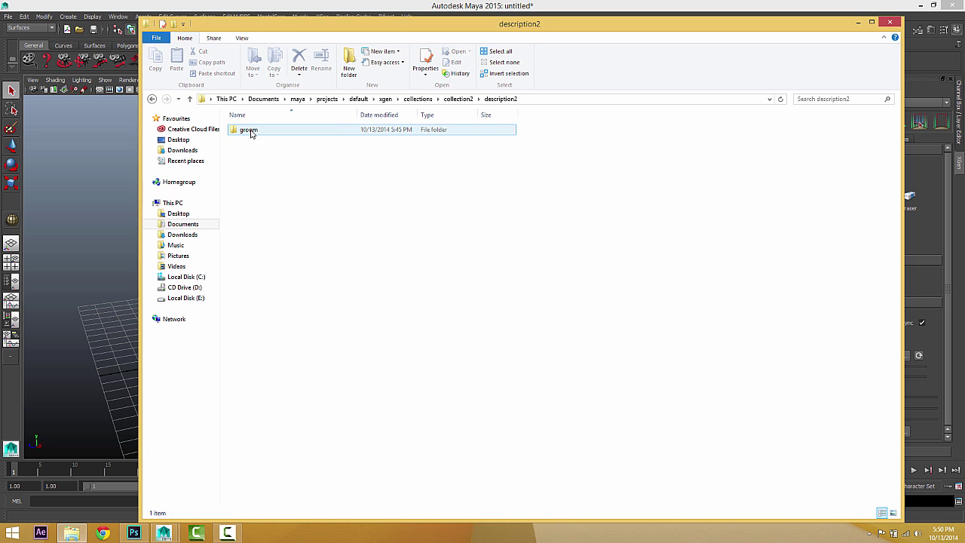
{"action": "double_click", "coordinate": [250, 132]}
{"action": "double_click", "coordinate": [249, 130]}
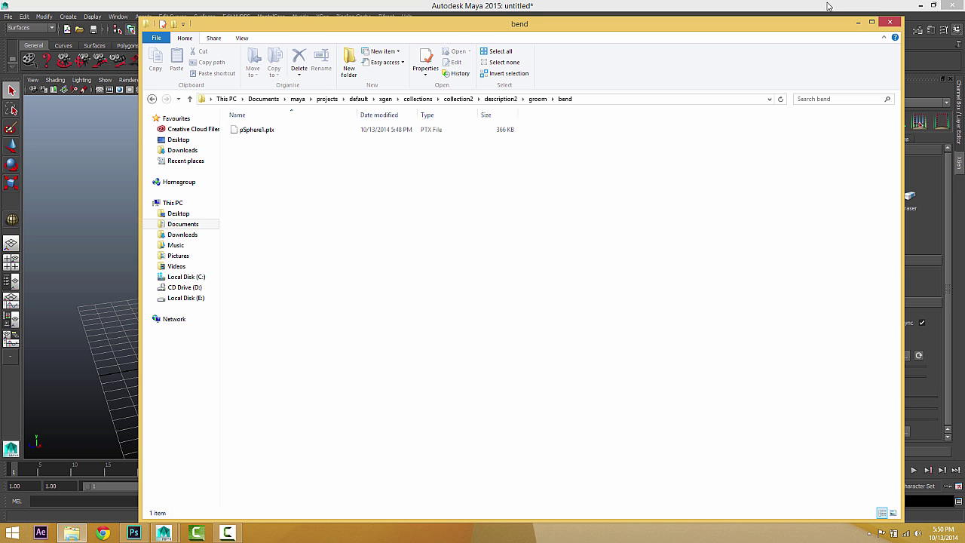
Return to Maya and set the groom's TPU to 20
{"action": "left_click", "coordinate": [858, 23]}
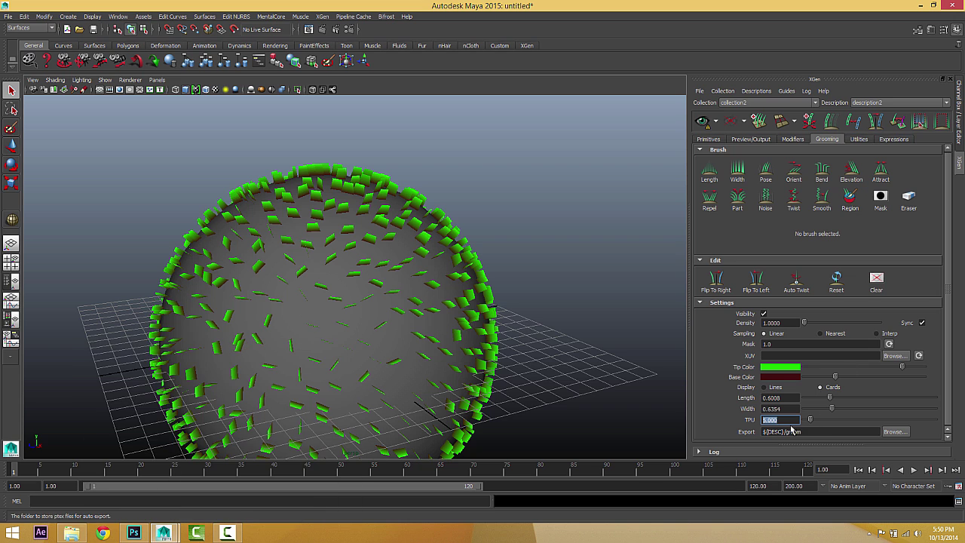
{"action": "type", "text": "20"}
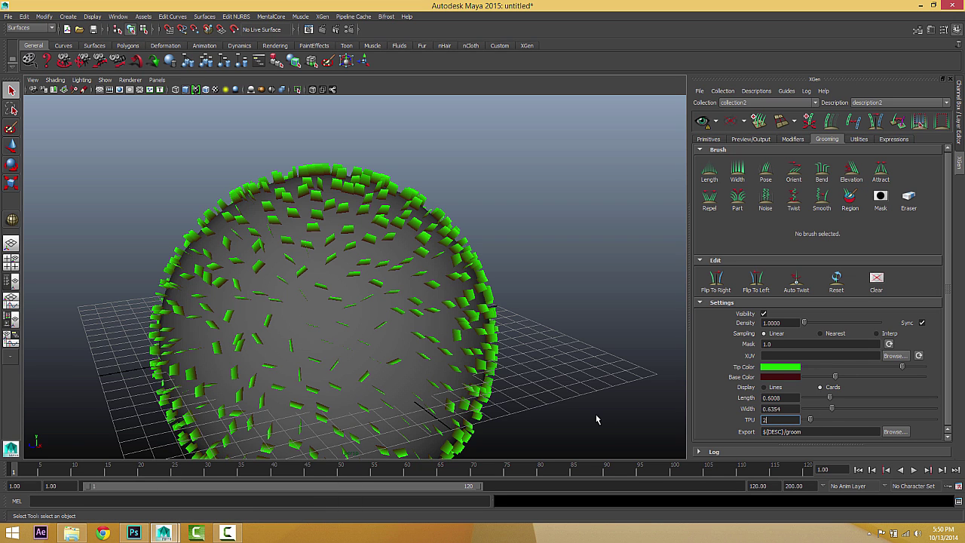
{"action": "key", "text": "Return"}
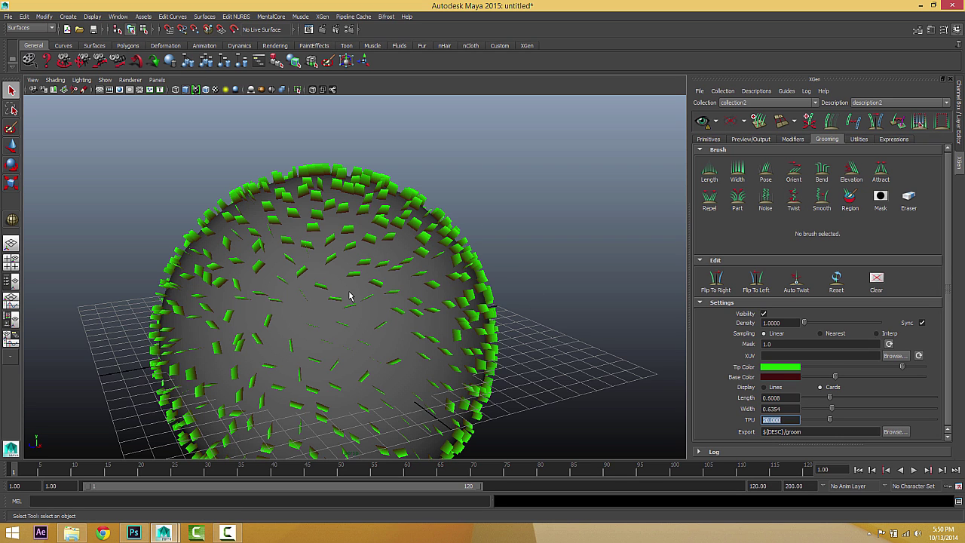
Change the groom's export directory to the Desktop folder
{"action": "left_click", "coordinate": [828, 439]}
{"action": "left_click", "coordinate": [820, 432]}
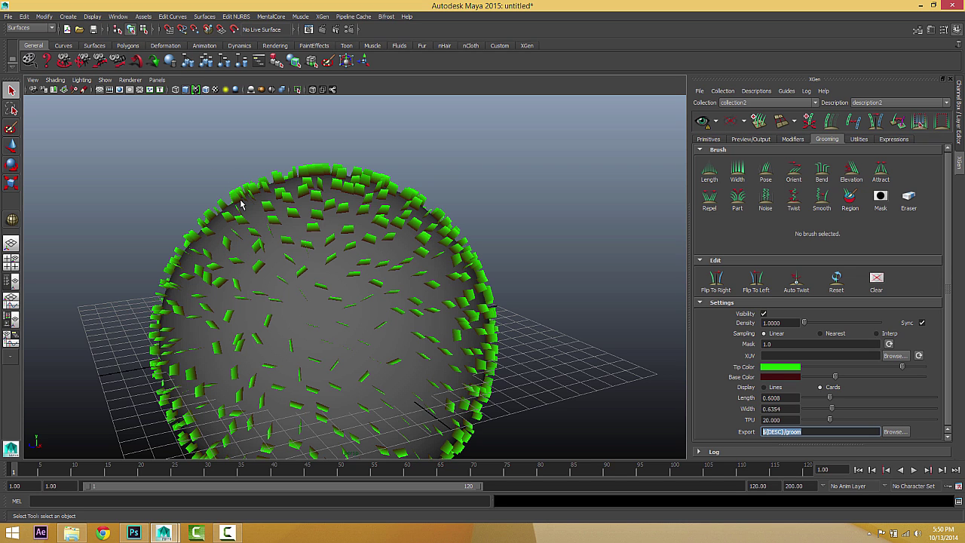
{"action": "left_click", "coordinate": [895, 433]}
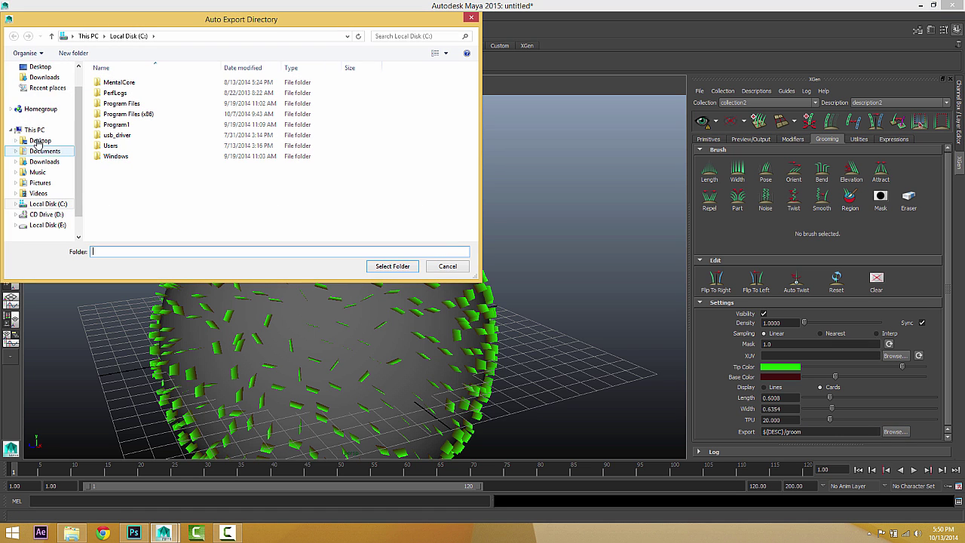
{"action": "left_click", "coordinate": [39, 66]}
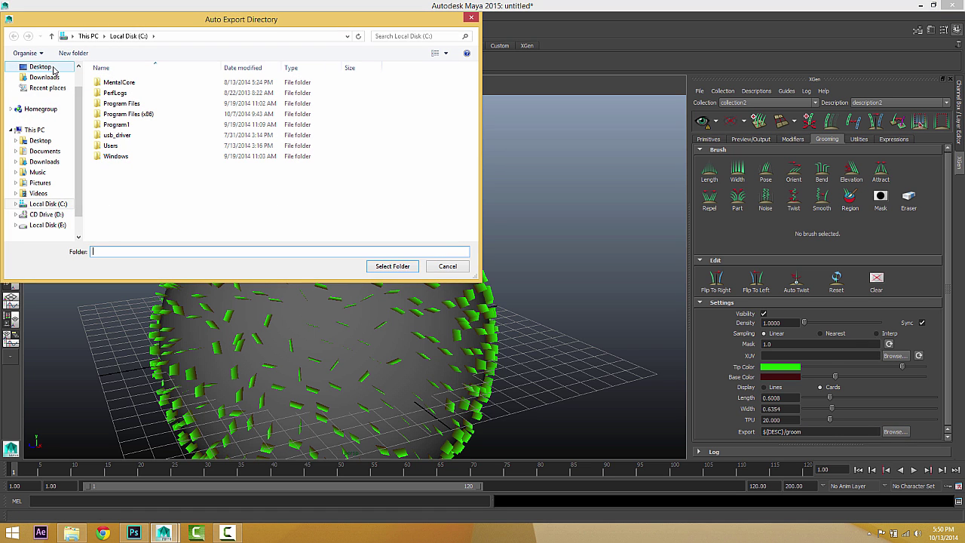
{"action": "left_click", "coordinate": [393, 266]}
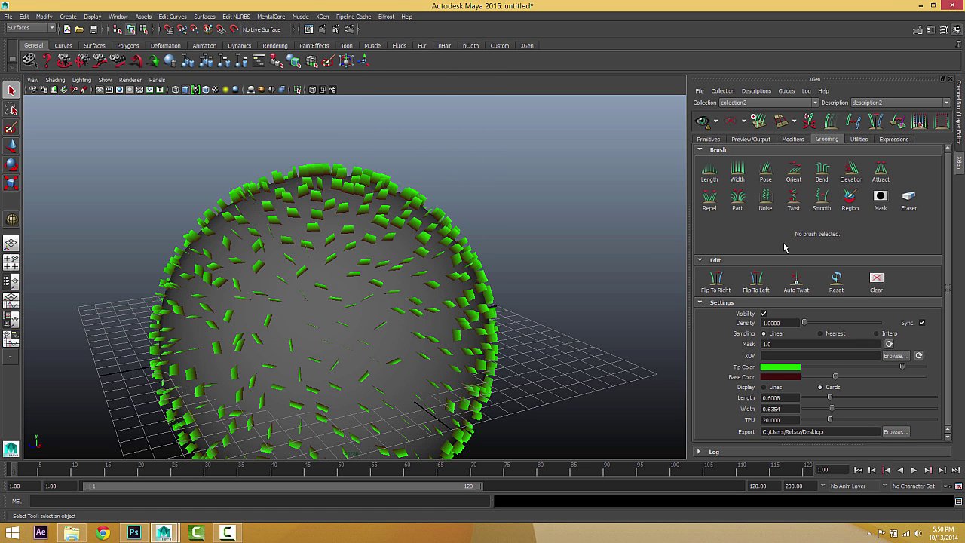
Generate the XGen primitive preview and set the groom's density to 2
{"action": "left_click", "coordinate": [701, 122]}
{"action": "double_click", "coordinate": [790, 322]}
{"action": "type", "text": "2"}
{"action": "key", "text": "Return"}
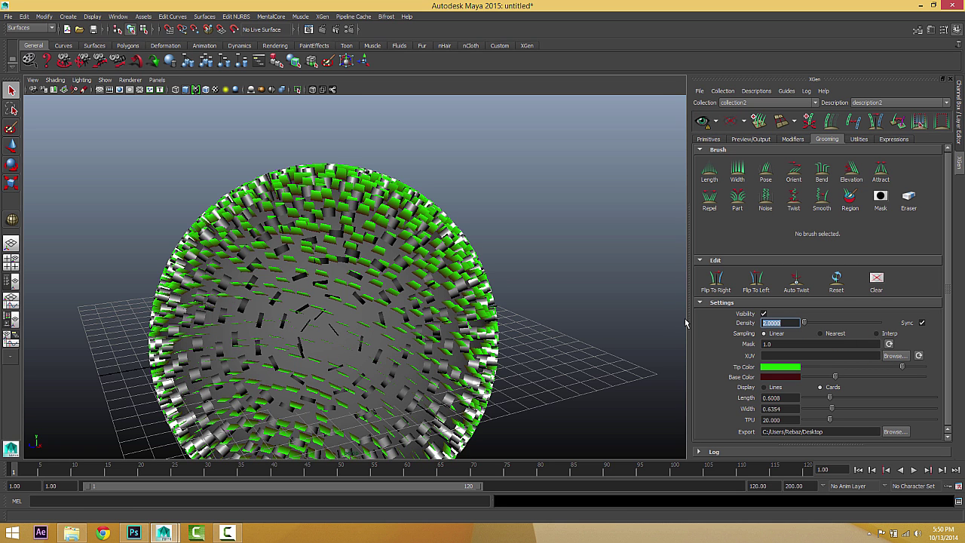
Groom the sphere's cards with the Bend and Pose brushes, switch to the Length brush and refresh the primitive preview
{"action": "left_click", "coordinate": [822, 172]}
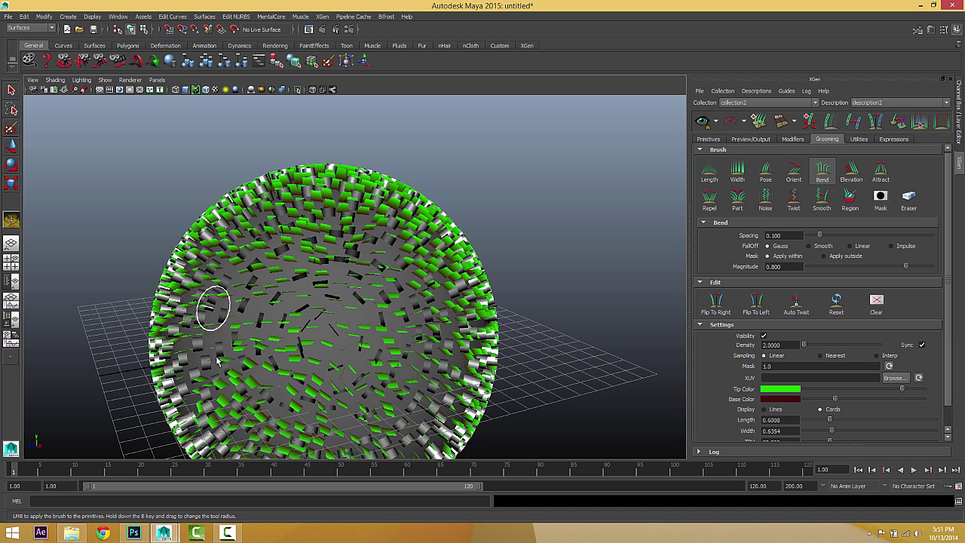
{"action": "left_click", "coordinate": [765, 172]}
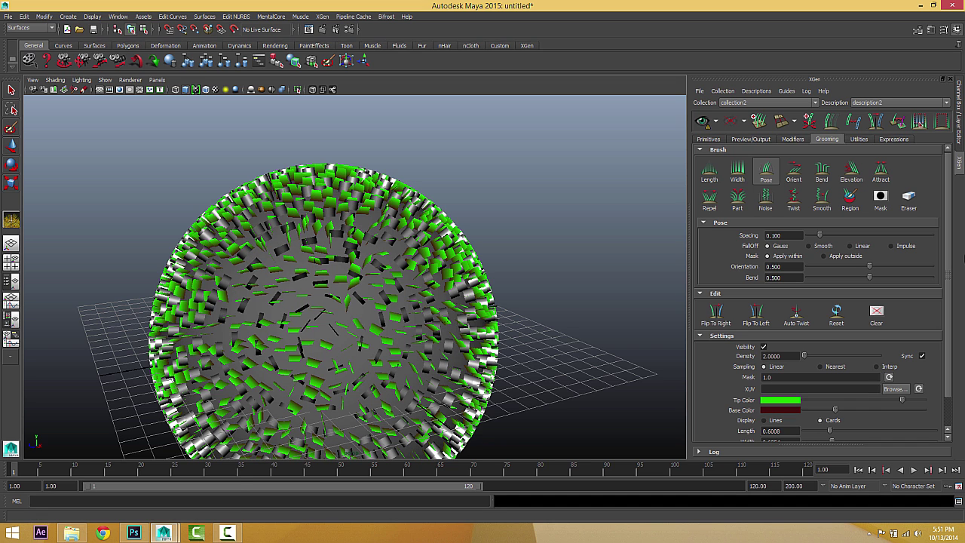
{"action": "left_click", "coordinate": [710, 172]}
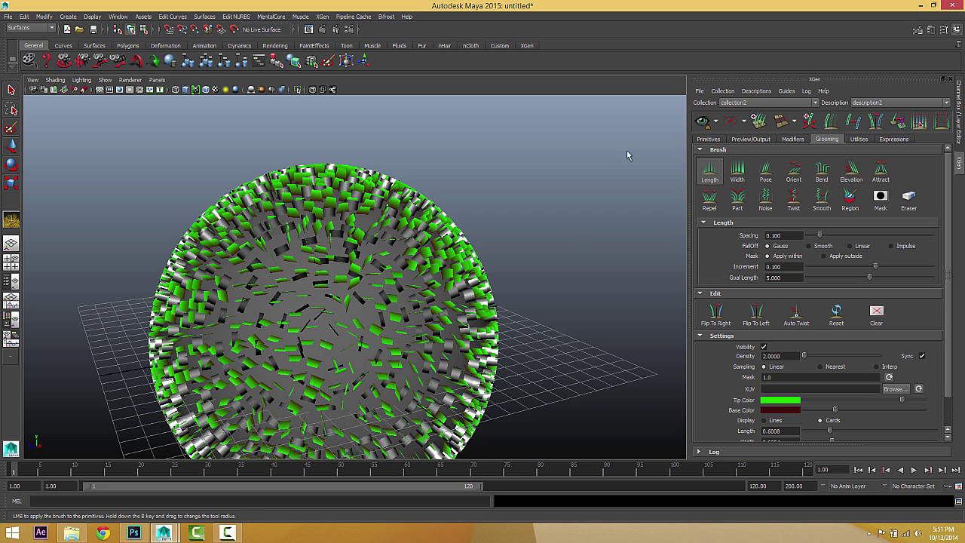
{"action": "left_click", "coordinate": [702, 120]}
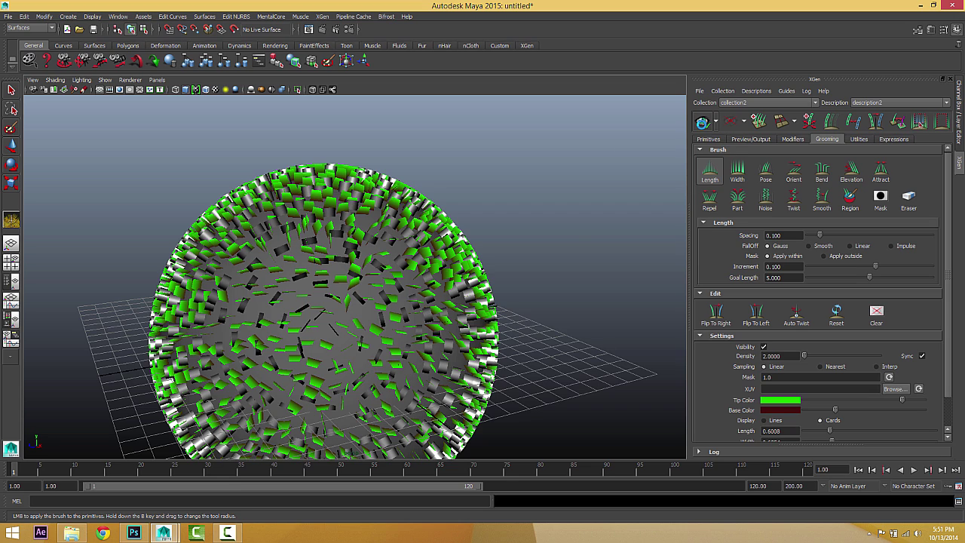
Clear Maya and its Output Window from view, then open the exported length folder on the desktop to check its PTX file
{"action": "left_click", "coordinate": [917, 7]}
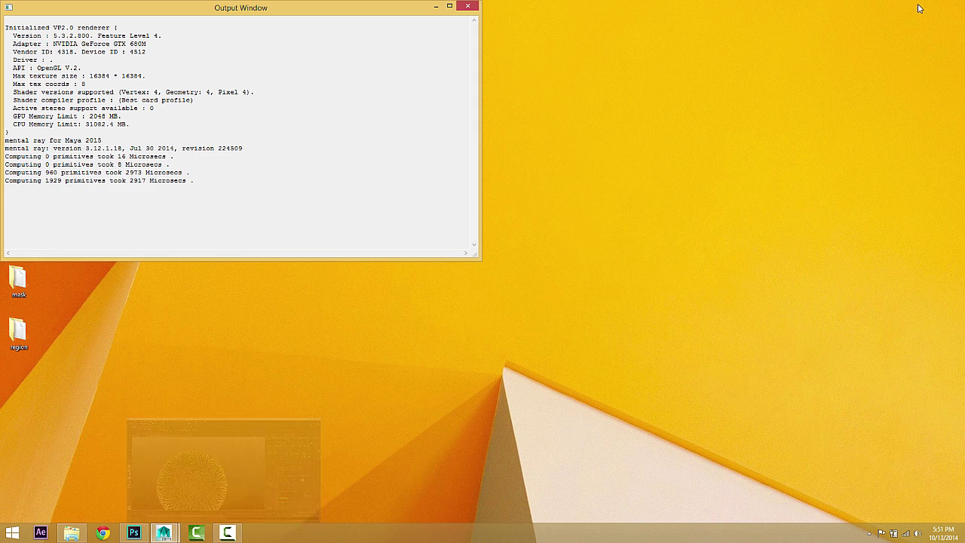
{"action": "left_click", "coordinate": [468, 7]}
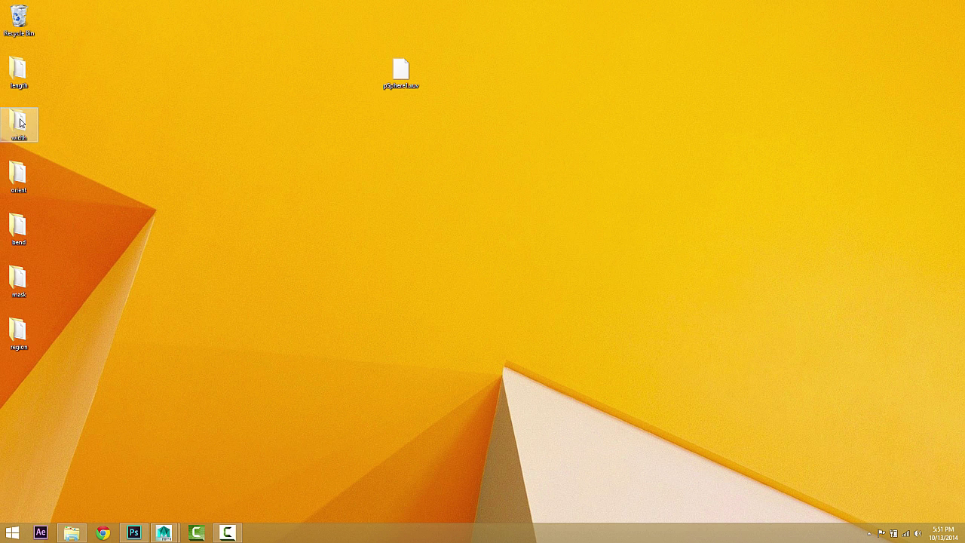
{"action": "double_click", "coordinate": [23, 70]}
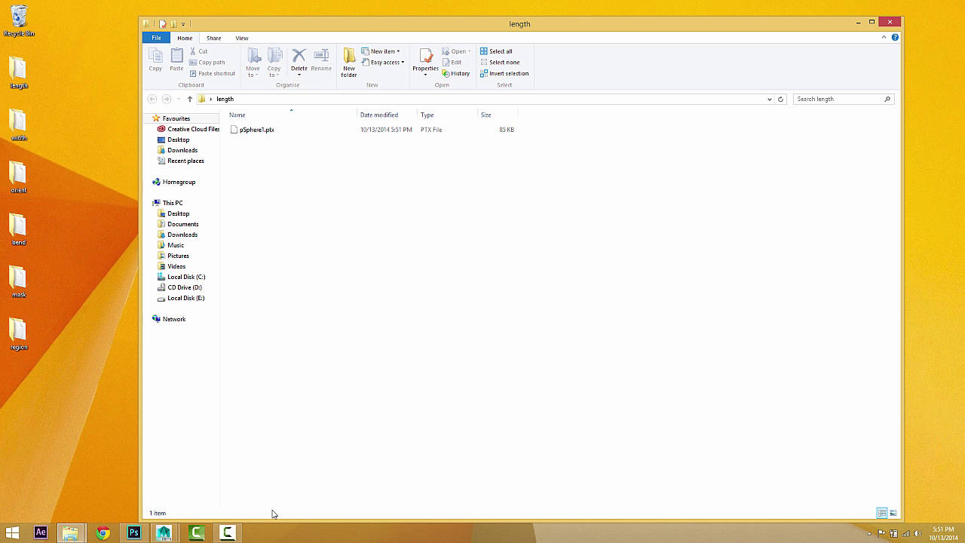
Switch back to Maya and set the groom's TPU to 100
{"action": "mouse_move", "coordinate": [227, 533]}
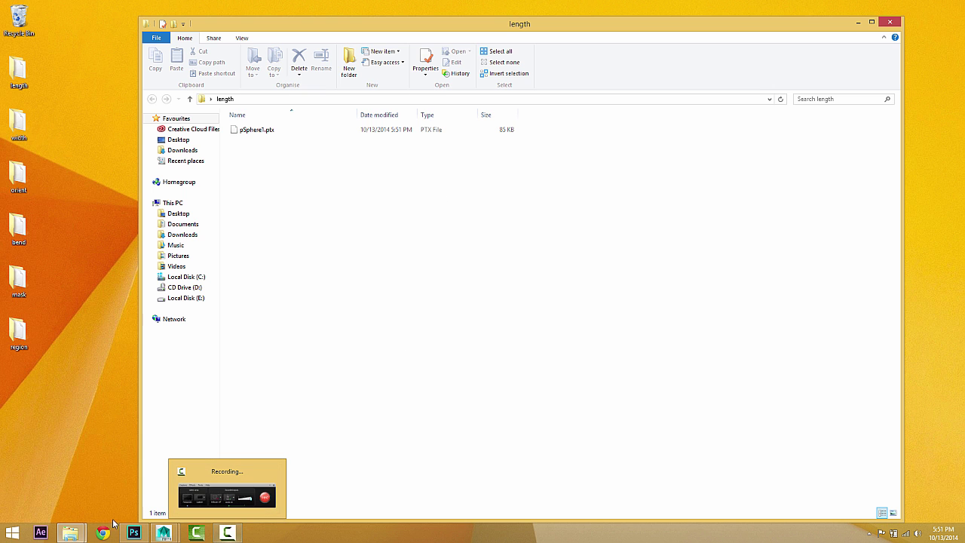
{"action": "mouse_move", "coordinate": [163, 533]}
{"action": "left_click", "coordinate": [226, 483]}
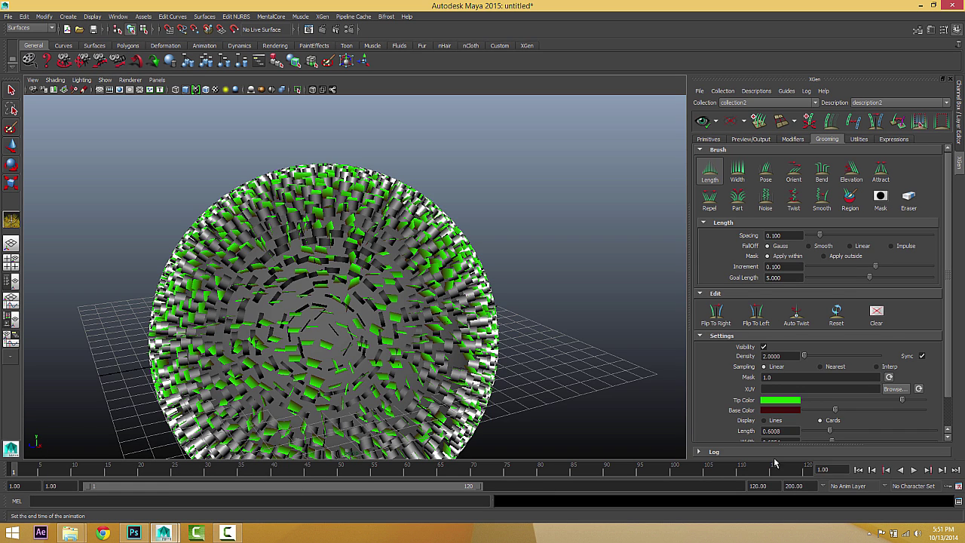
{"action": "scroll", "coordinate": [788, 408], "scroll_direction": "down", "scroll_amount": 2}
{"action": "left_click", "coordinate": [788, 420]}
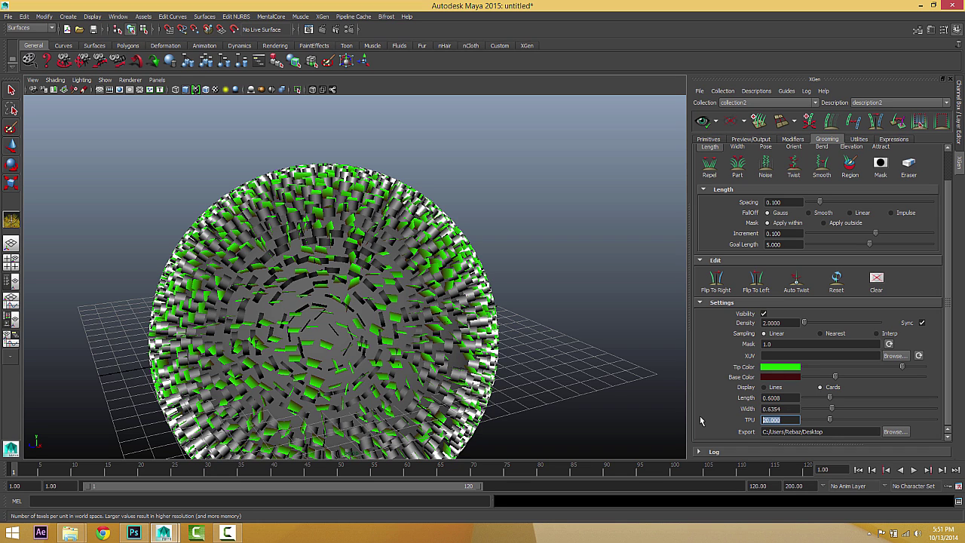
{"action": "type", "text": "1"}
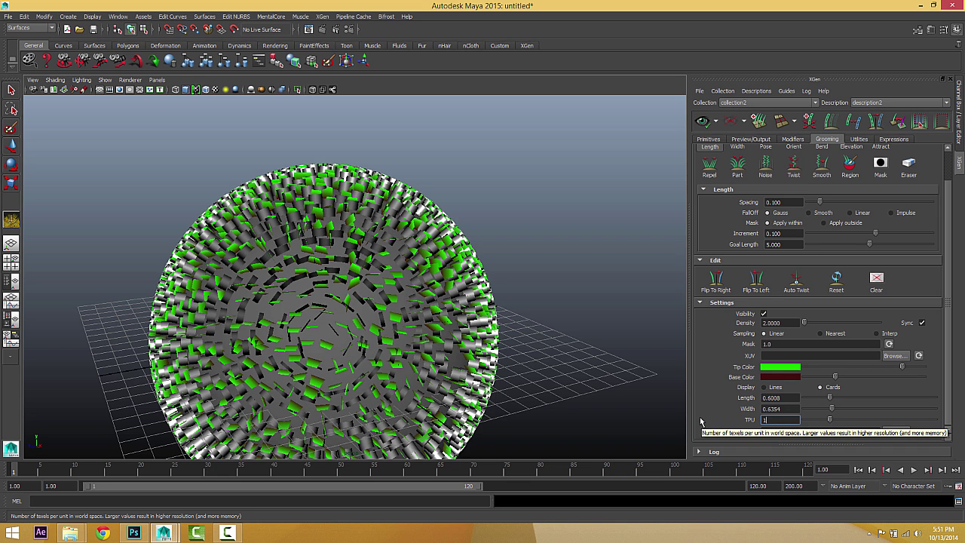
{"action": "key", "text": "Return"}
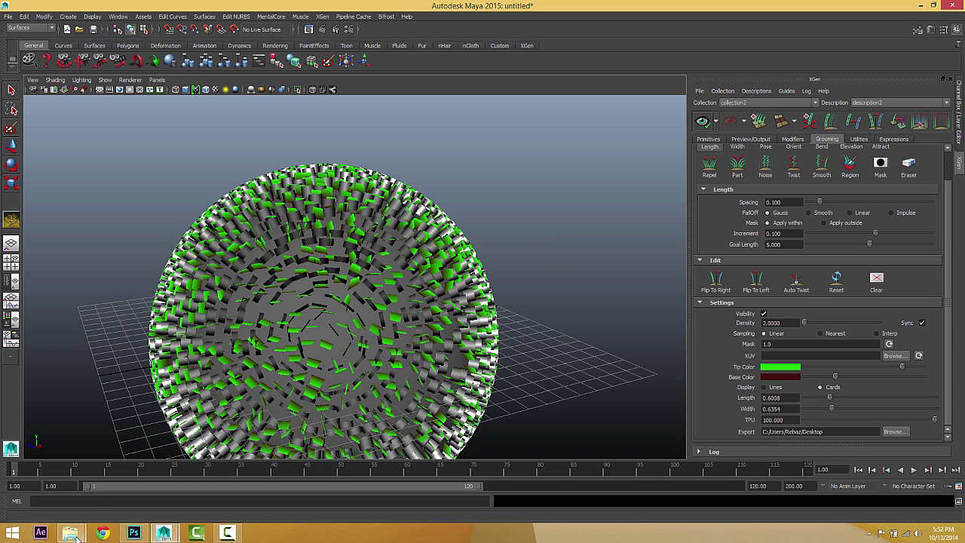
Switch to File Explorer, check the contents of the Desktop's length folder, and go back to the Desktop folder
{"action": "mouse_move", "coordinate": [72, 533]}
{"action": "left_click", "coordinate": [163, 503]}
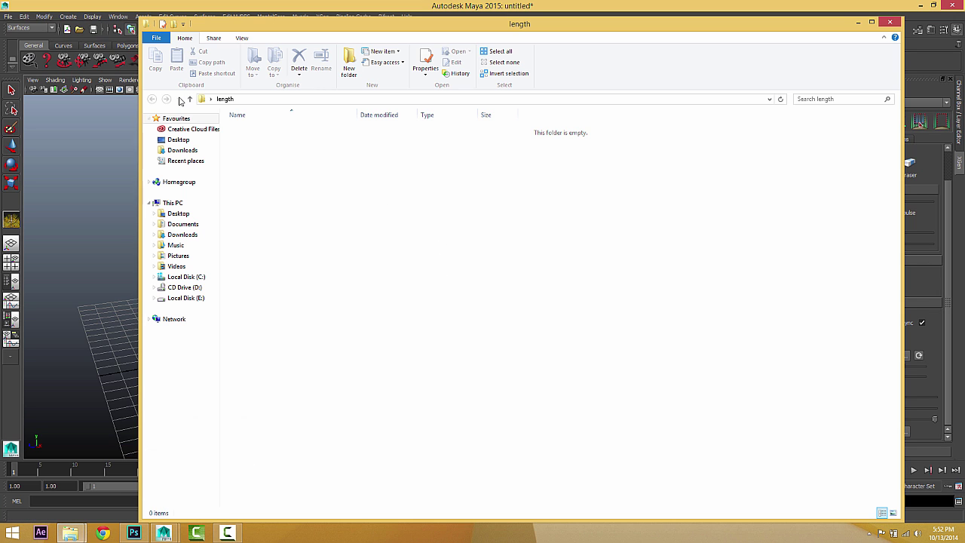
{"action": "left_click", "coordinate": [198, 141]}
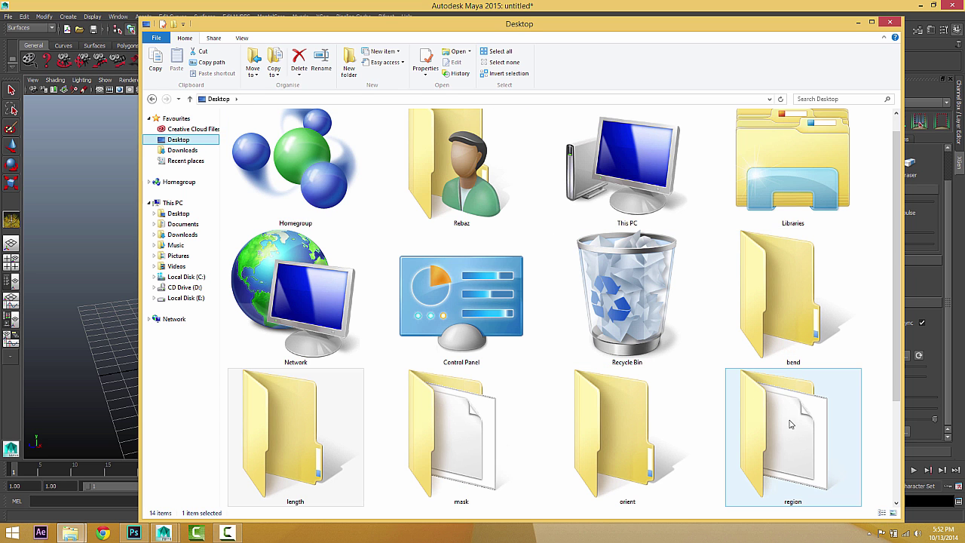
{"action": "double_click", "coordinate": [308, 426]}
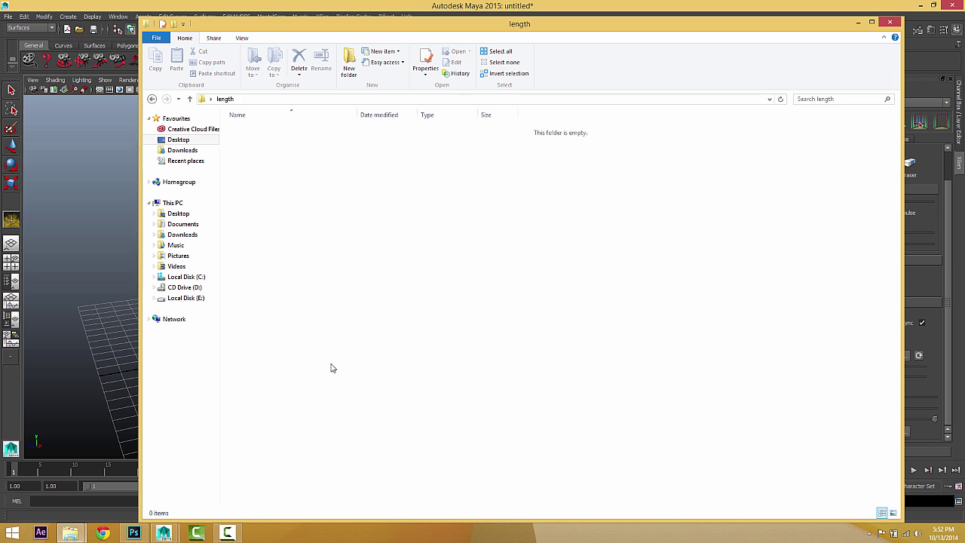
{"action": "left_click", "coordinate": [149, 99]}
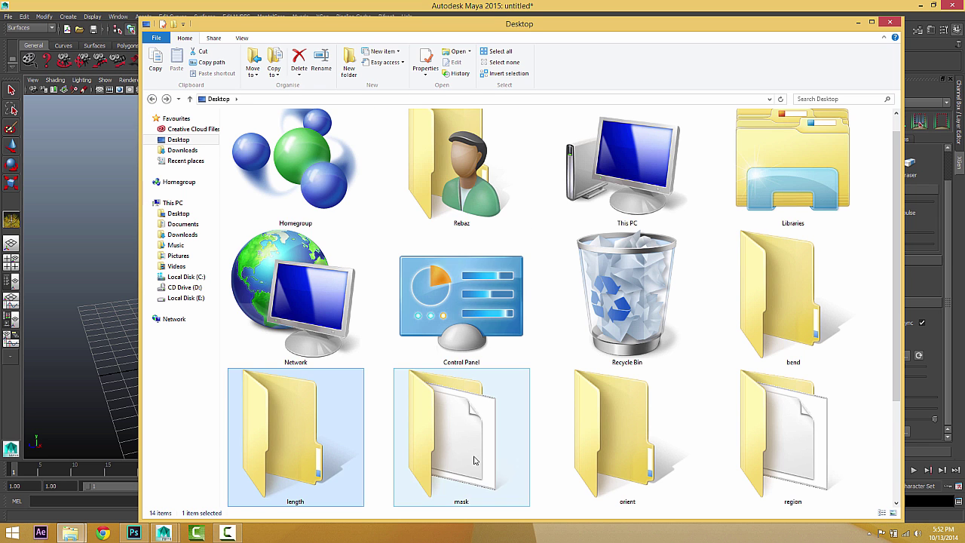
Check the contents of the Desktop's mask and orient folders, then close the folder window
{"action": "double_click", "coordinate": [474, 460]}
{"action": "left_click", "coordinate": [152, 100]}
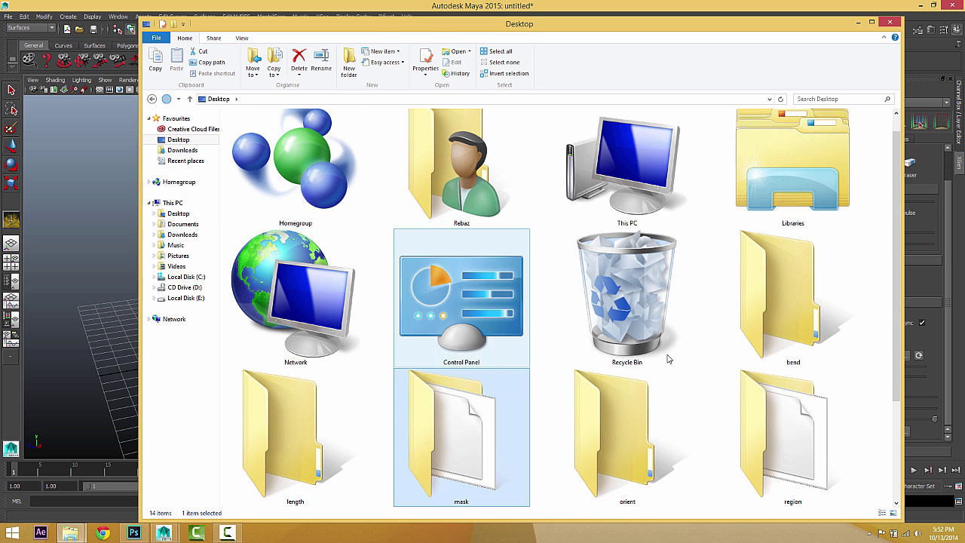
{"action": "double_click", "coordinate": [646, 429]}
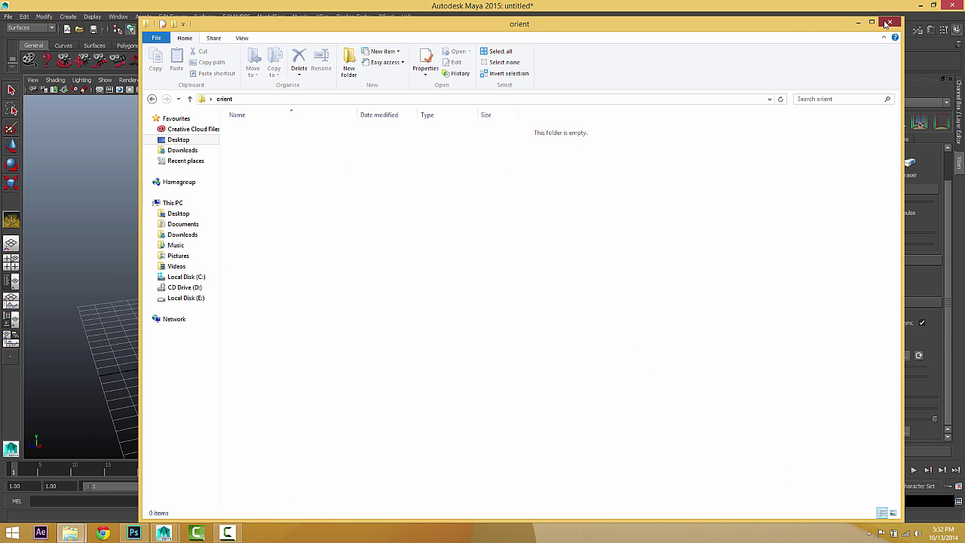
{"action": "left_click", "coordinate": [890, 22]}
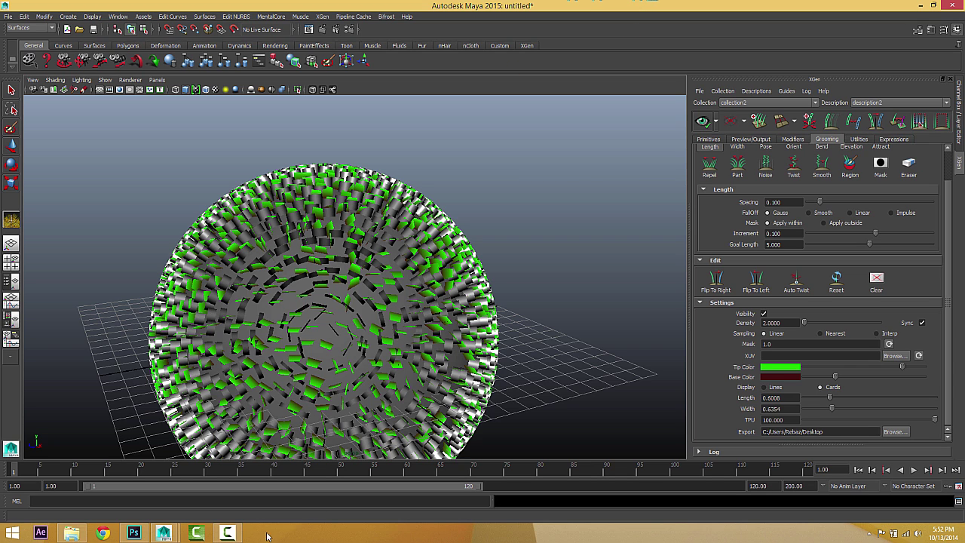
Switch to File Explorer to check the PTX file in description2's groom bend folder, and minimise the window
{"action": "mouse_move", "coordinate": [172, 536]}
{"action": "left_click", "coordinate": [72, 533]}
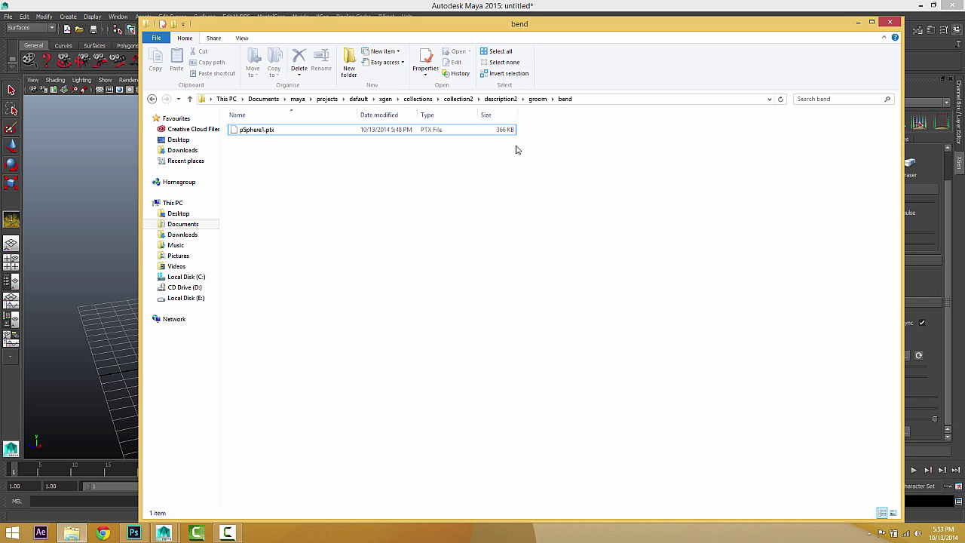
{"action": "left_click", "coordinate": [858, 23]}
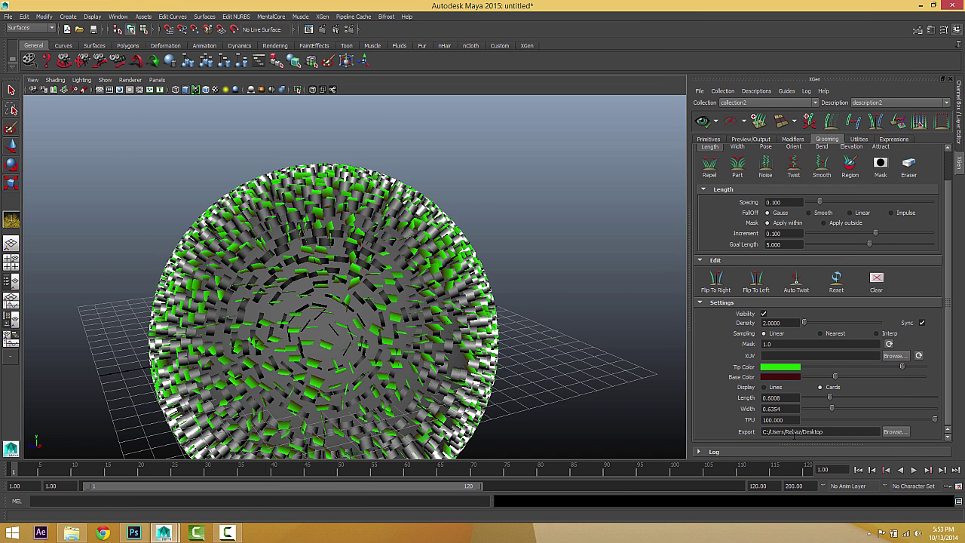
Set the groom's TPU to 15 and refresh the primitive preview
{"action": "left_click_drag", "start_coordinate": [788, 420], "coordinate": [666, 425]}
{"action": "type", "text": "15"}
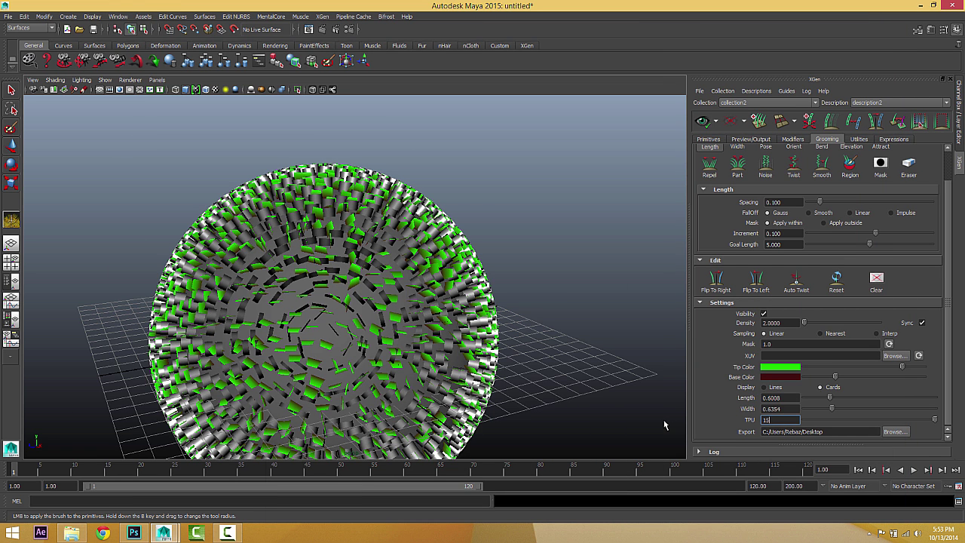
{"action": "key", "text": "Return"}
{"action": "left_click", "coordinate": [702, 120]}
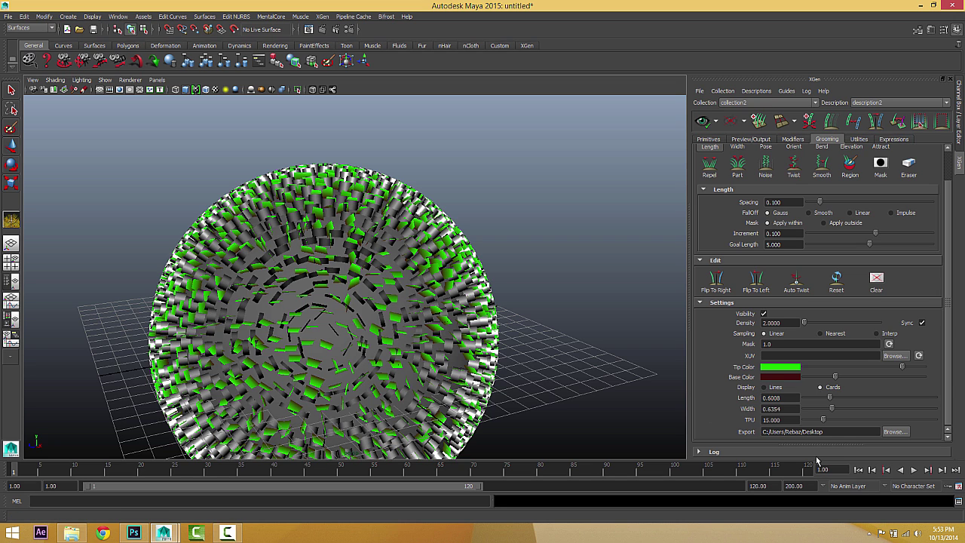
Display the groom primitives as lines instead of cards and clear the primitive preview from the sphere
{"action": "scroll", "coordinate": [837, 332], "scroll_direction": "up", "scroll_amount": 2}
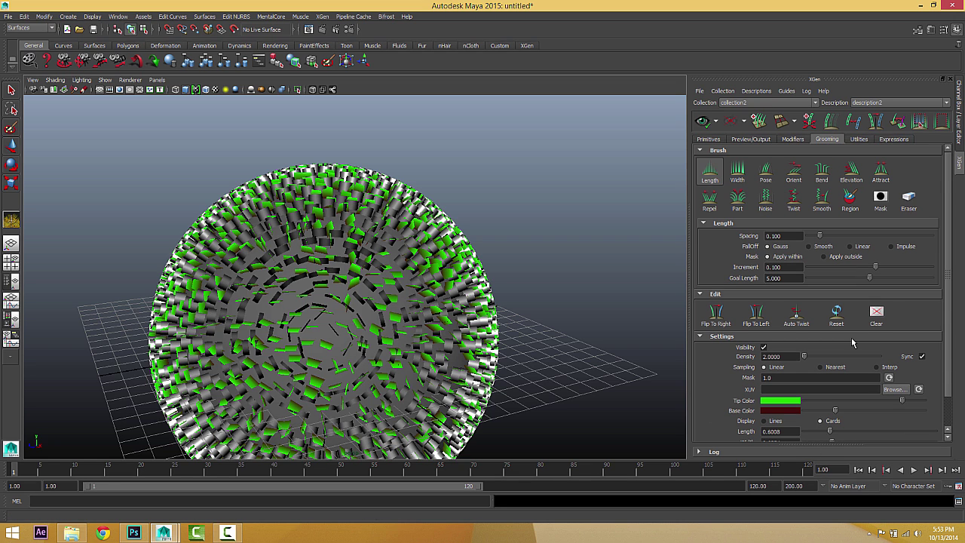
{"action": "scroll", "coordinate": [835, 400], "scroll_direction": "down", "scroll_amount": 2}
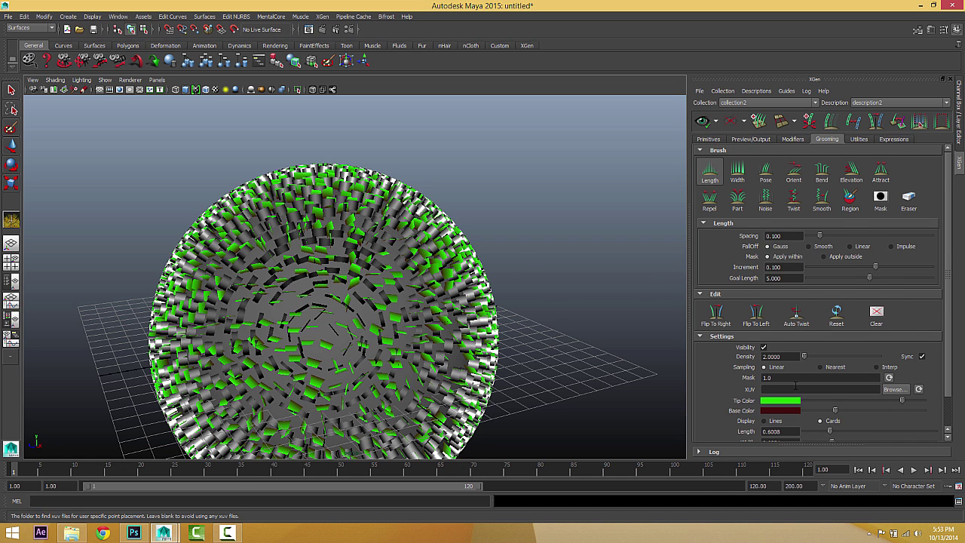
{"action": "scroll", "coordinate": [701, 356], "scroll_direction": "down", "scroll_amount": 1}
{"action": "left_click", "coordinate": [764, 387]}
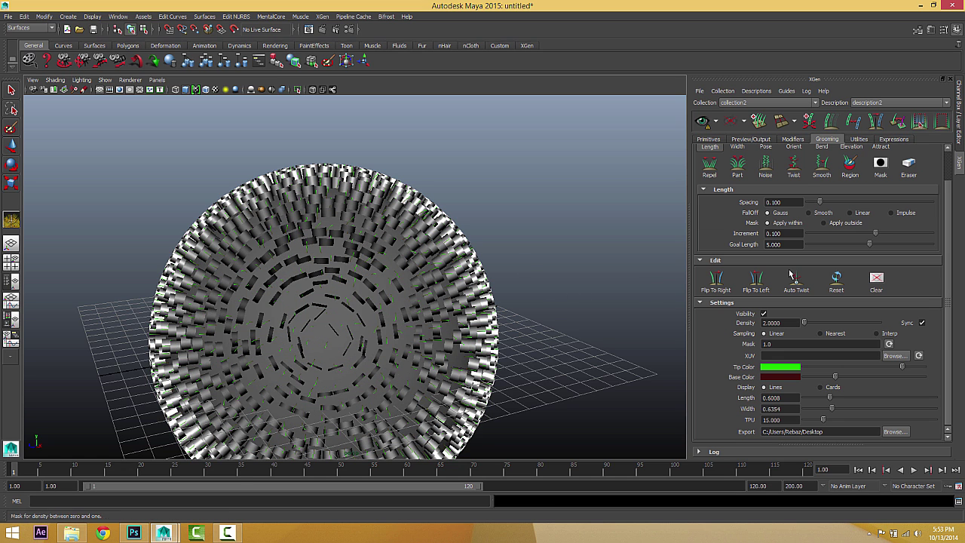
{"action": "left_click", "coordinate": [731, 121]}
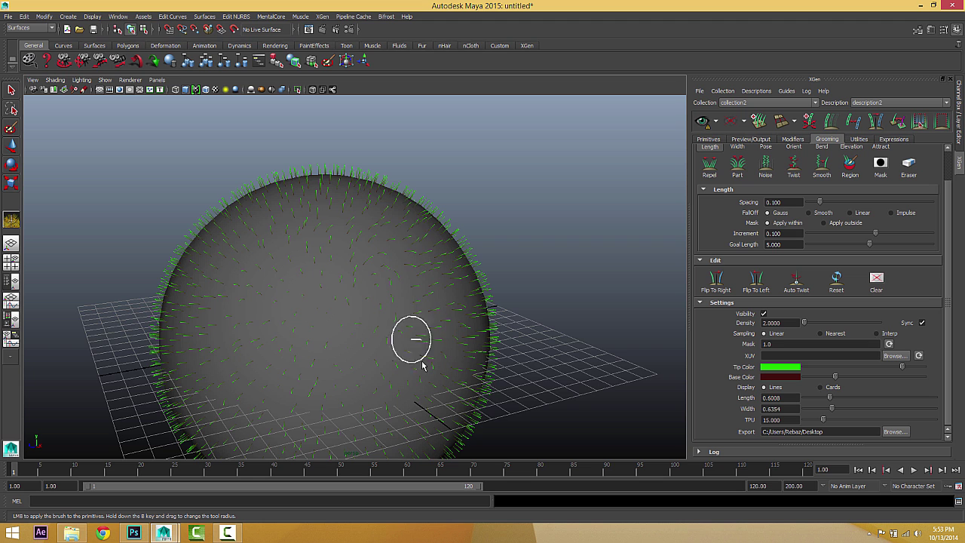
Increase the Length of the groom primitives in the grooming settings to 1.7658
{"action": "mouse_move", "coordinate": [419, 295]}
{"action": "left_mouse_down", "text": "alt"}
{"action": "mouse_move", "coordinate": [517, 285]}
{"action": "mouse_move", "coordinate": [524, 305]}
{"action": "left_mouse_up", "text": "alt"}
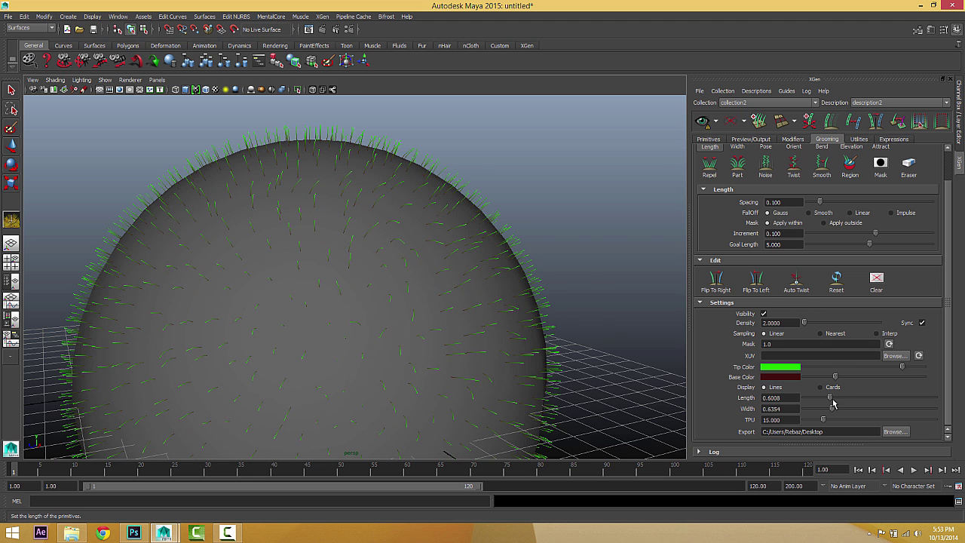
{"action": "left_click_drag", "start_coordinate": [834, 403], "coordinate": [881, 399]}
{"action": "scroll", "coordinate": [480, 385], "scroll_direction": "down", "scroll_amount": 5}
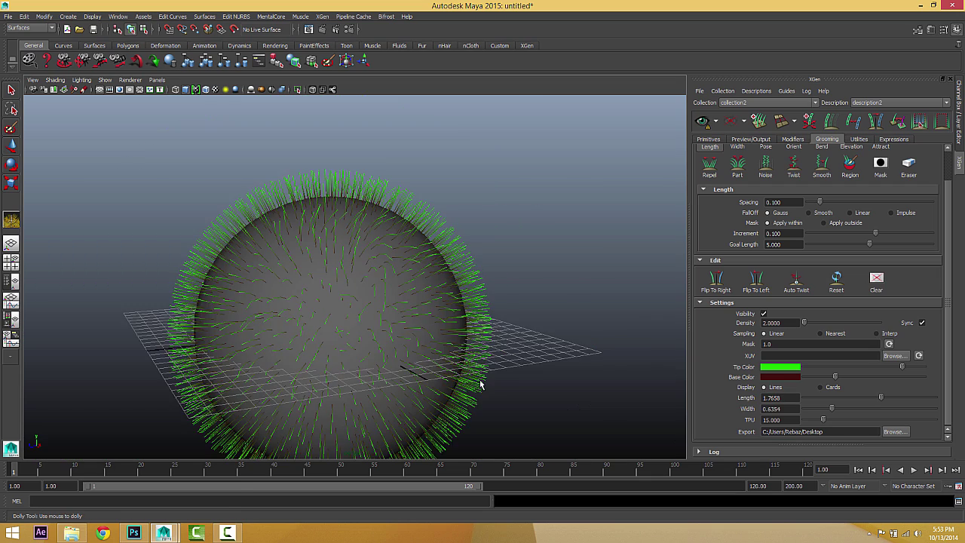
{"action": "left_click_drag", "start_coordinate": [481, 384], "coordinate": [452, 341], "text": "alt"}
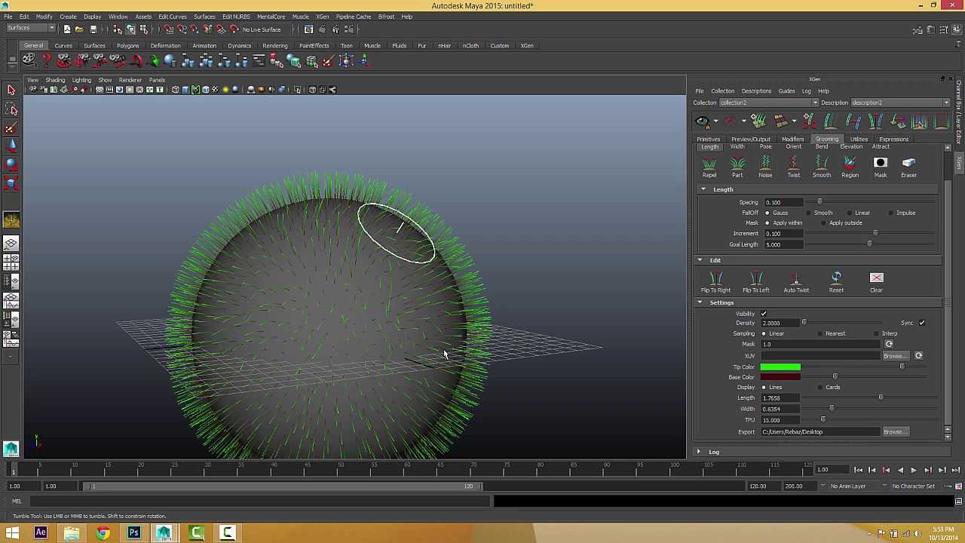
Set the groom's Density to 10
{"action": "scroll", "coordinate": [800, 278], "scroll_direction": "up", "scroll_amount": 2}
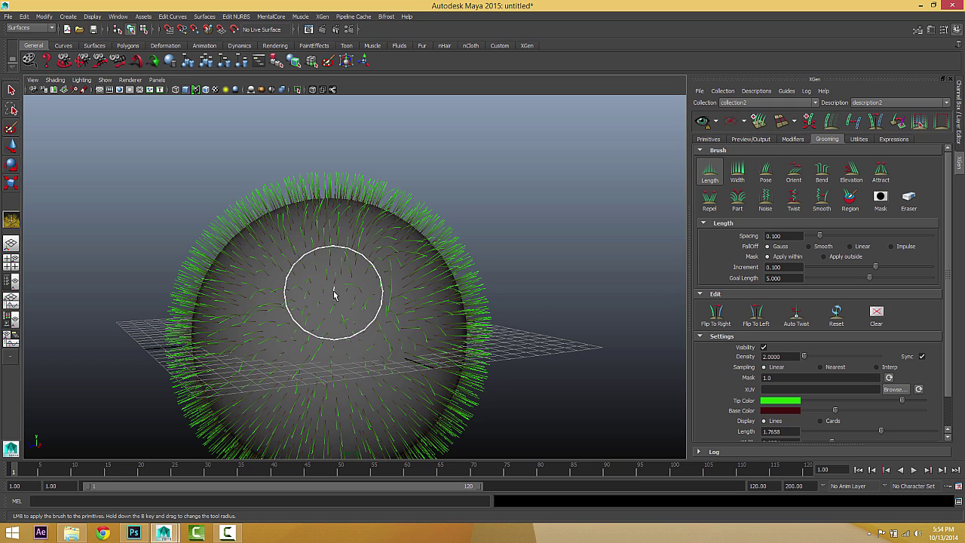
{"action": "mouse_move", "coordinate": [334, 294]}
{"action": "left_mouse_down", "text": "alt"}
{"action": "mouse_move", "coordinate": [399, 286]}
{"action": "mouse_move", "coordinate": [416, 269]}
{"action": "left_mouse_up", "text": "alt"}
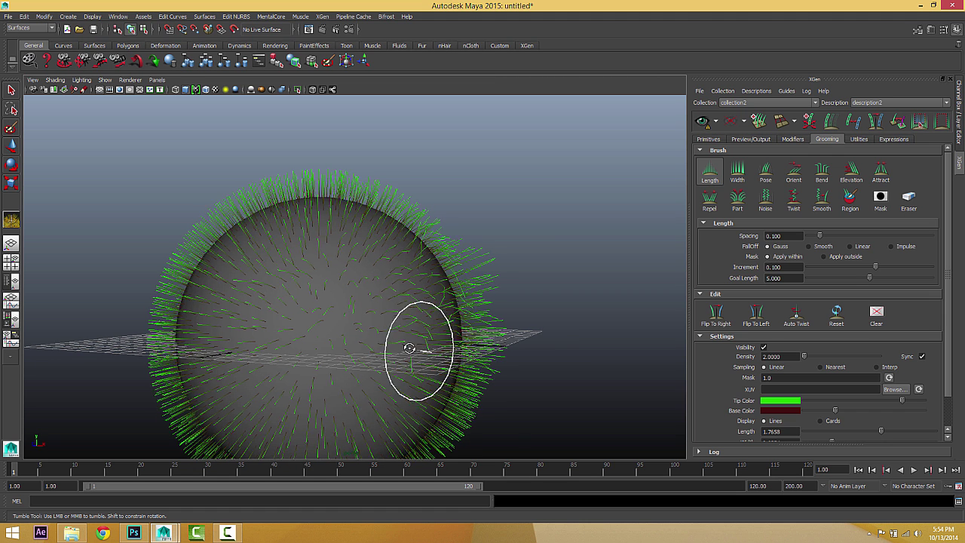
{"action": "left_click_drag", "start_coordinate": [409, 347], "coordinate": [407, 336], "text": "alt"}
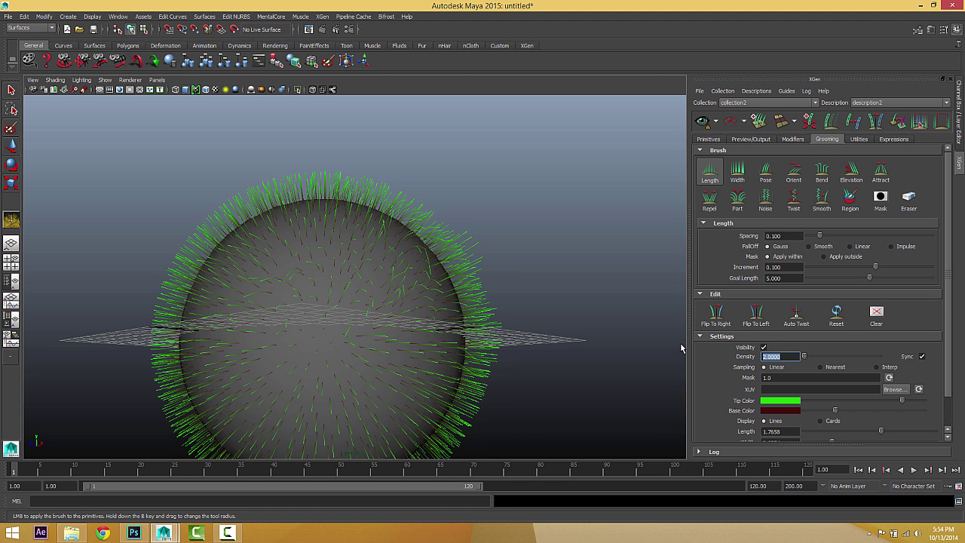
{"action": "type", "text": "10"}
{"action": "key", "text": "Return"}
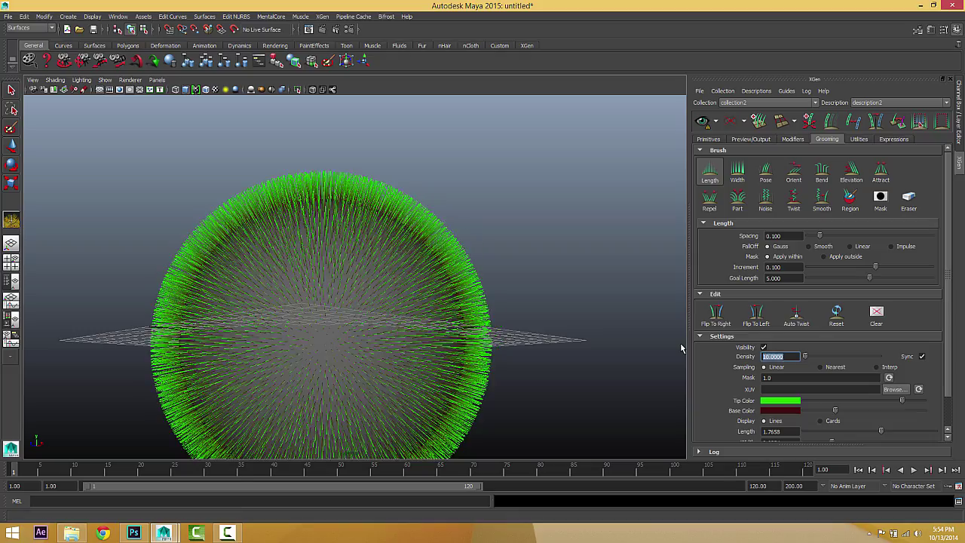
Set the Length brush's Increment to 1.000 and its Goal Length to 10.000
{"action": "left_click_drag", "start_coordinate": [471, 336], "coordinate": [368, 350], "text": "alt"}
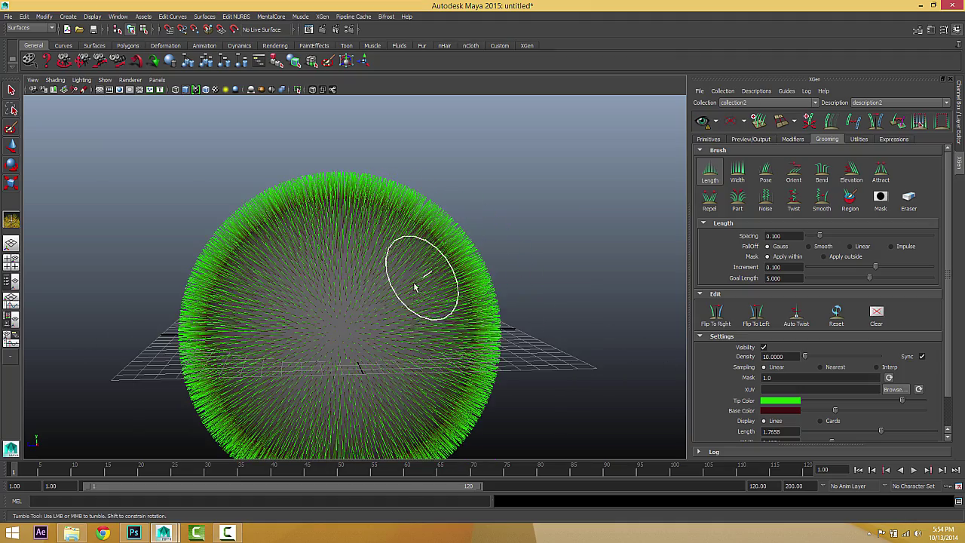
{"action": "mouse_move", "coordinate": [425, 273]}
{"action": "left_mouse_down", "text": "alt"}
{"action": "mouse_move", "coordinate": [443, 297]}
{"action": "mouse_move", "coordinate": [485, 299]}
{"action": "left_mouse_up", "text": "alt"}
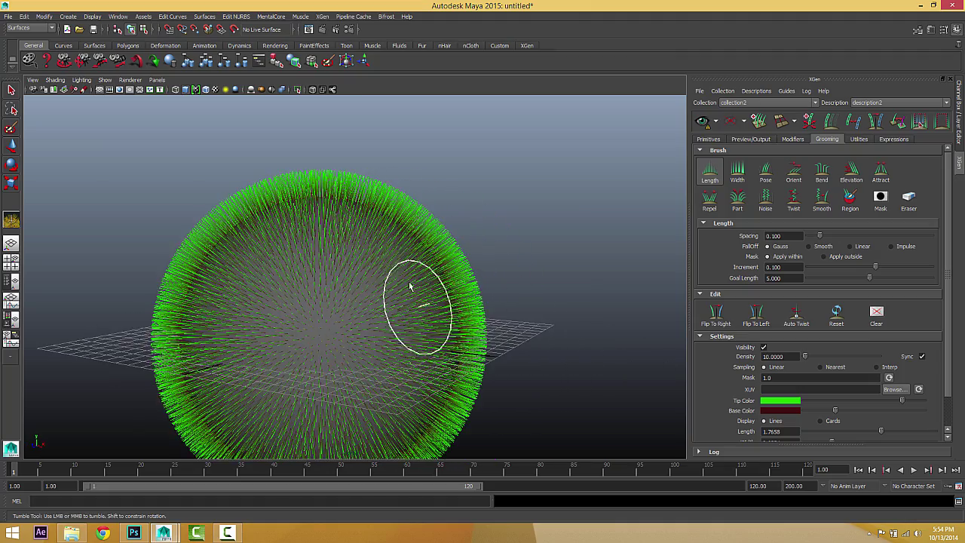
{"action": "left_click_drag", "start_coordinate": [412, 287], "coordinate": [344, 305], "text": "alt"}
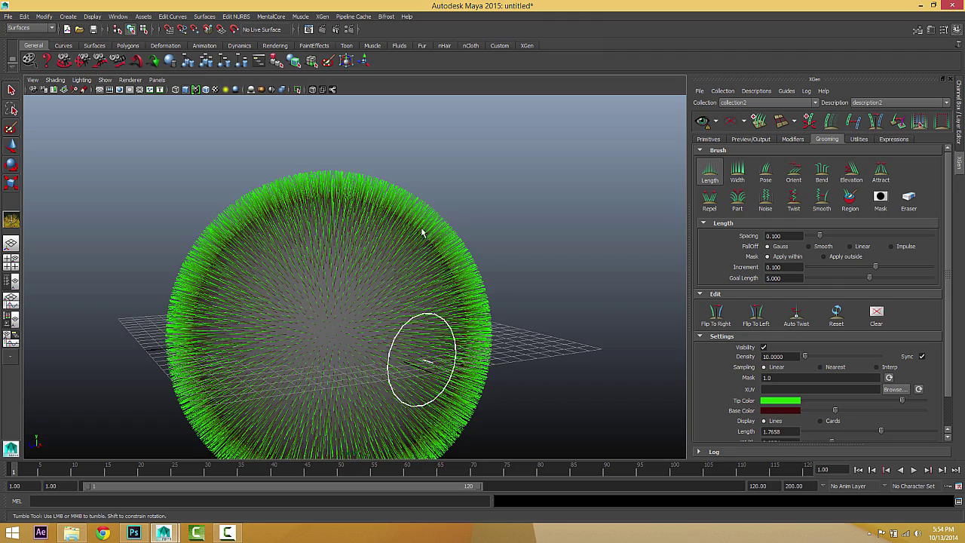
{"action": "mouse_move", "coordinate": [421, 356]}
{"action": "left_mouse_down", "text": "alt"}
{"action": "mouse_move", "coordinate": [425, 288]}
{"action": "mouse_move", "coordinate": [454, 248]}
{"action": "left_mouse_up", "text": "alt"}
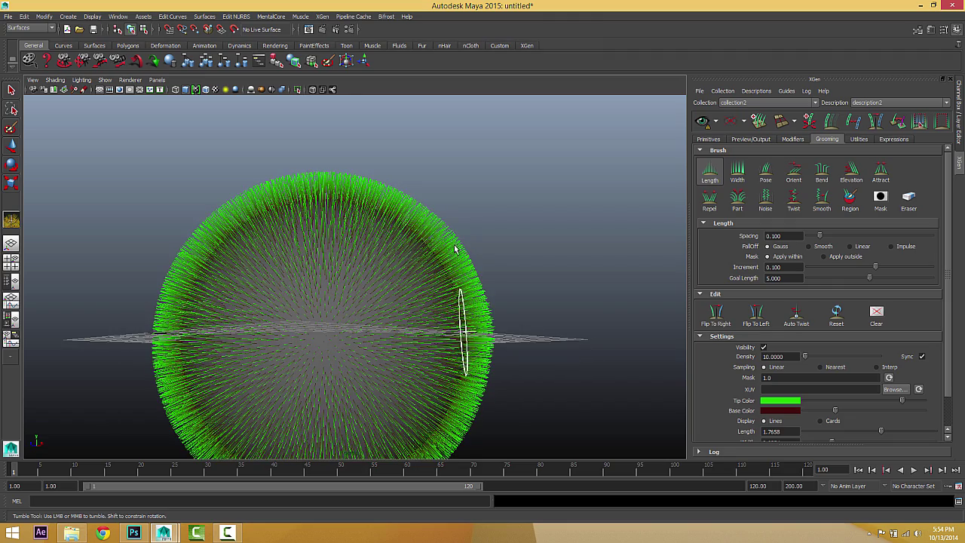
{"action": "left_click_drag", "start_coordinate": [459, 310], "coordinate": [434, 241], "text": "alt"}
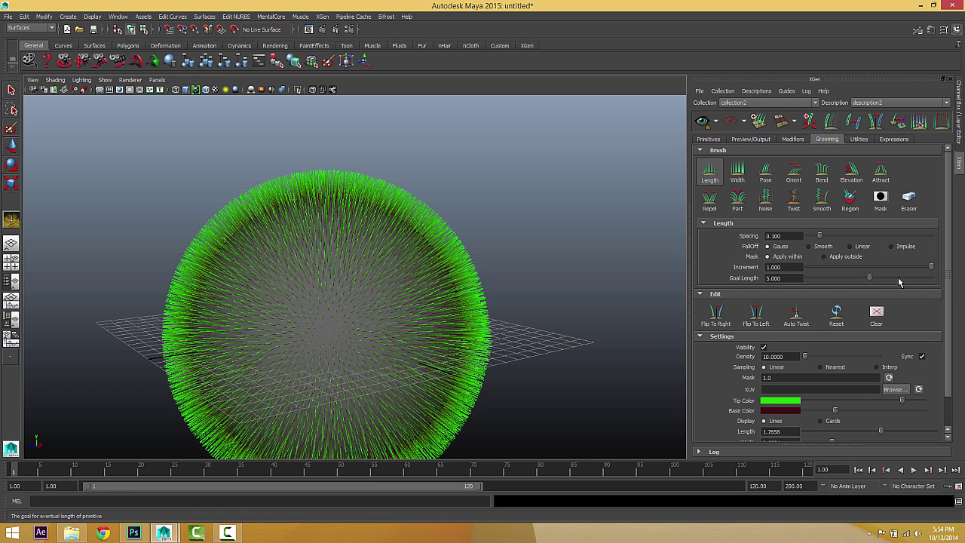
{"action": "left_click_drag", "start_coordinate": [898, 281], "coordinate": [935, 278]}
Lengthen a patch of the groom hairs on one side of the sphere with the Length brush
{"action": "mouse_move", "coordinate": [437, 306]}
{"action": "left_mouse_down"}
{"action": "mouse_move", "coordinate": [461, 324]}
{"action": "mouse_move", "coordinate": [467, 368]}
{"action": "mouse_move", "coordinate": [380, 352]}
{"action": "mouse_move", "coordinate": [376, 245]}
{"action": "left_mouse_up"}
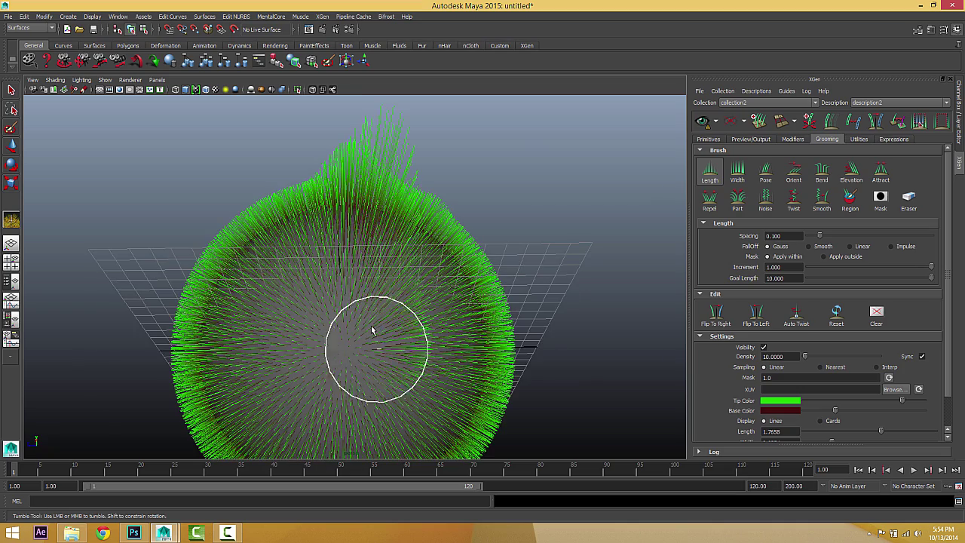
{"action": "mouse_move", "coordinate": [372, 329]}
{"action": "left_mouse_down", "text": "alt"}
{"action": "mouse_move", "coordinate": [442, 362]}
{"action": "mouse_move", "coordinate": [483, 362]}
{"action": "mouse_move", "coordinate": [457, 345]}
{"action": "left_mouse_up", "text": "alt"}
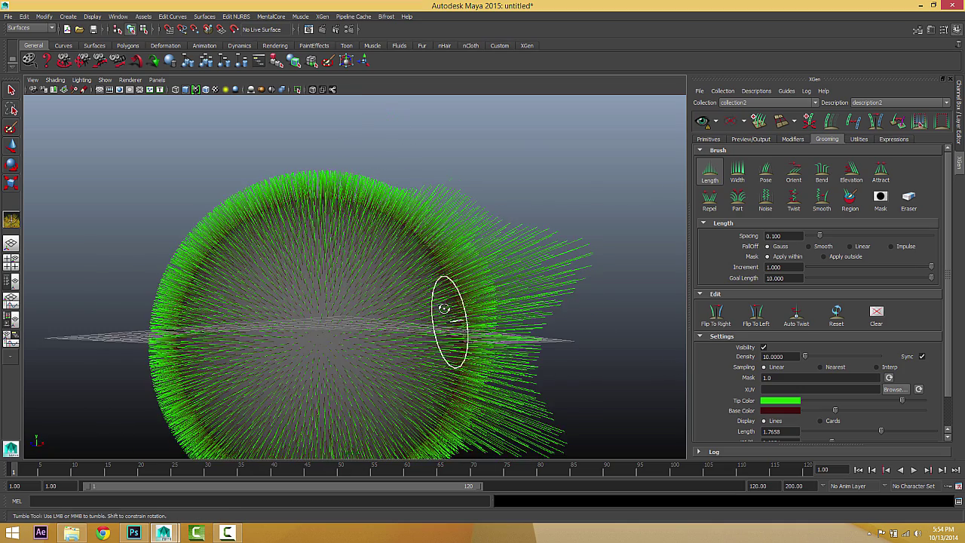
{"action": "left_click_drag", "start_coordinate": [445, 309], "coordinate": [452, 279], "text": "alt"}
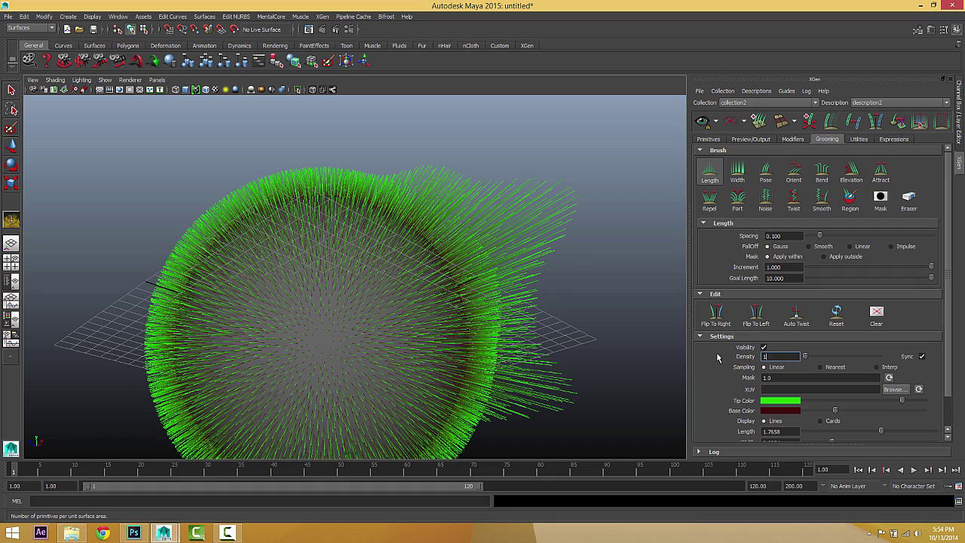
Set the groom's Density to 1 and refresh the primitive preview
{"action": "key", "text": "Return"}
{"action": "left_click_drag", "start_coordinate": [497, 324], "coordinate": [461, 360], "text": "alt"}
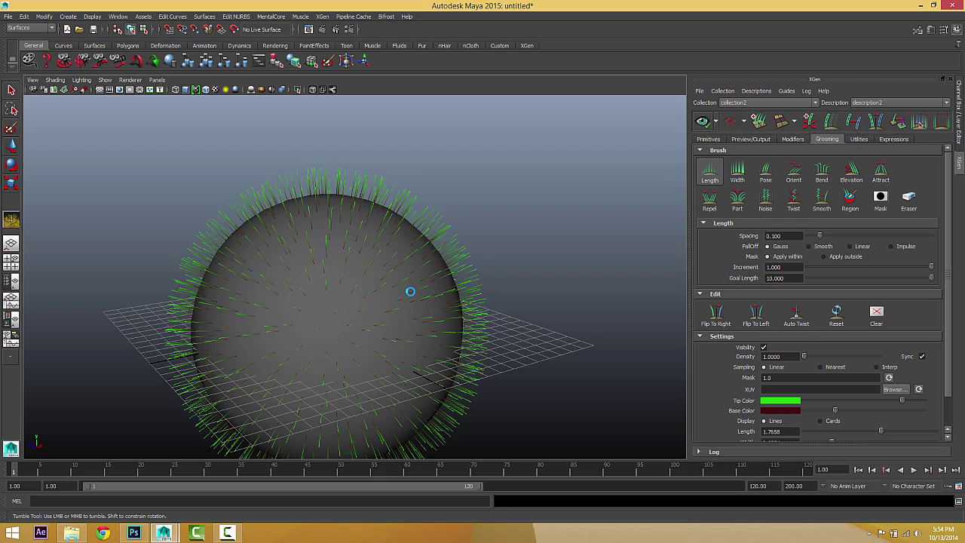
{"action": "left_click_drag", "start_coordinate": [410, 291], "coordinate": [356, 297], "text": "alt"}
Set the groom's Width to 0.05 and refresh the primitive preview
{"action": "scroll", "coordinate": [789, 416], "scroll_direction": "down", "scroll_amount": 2}
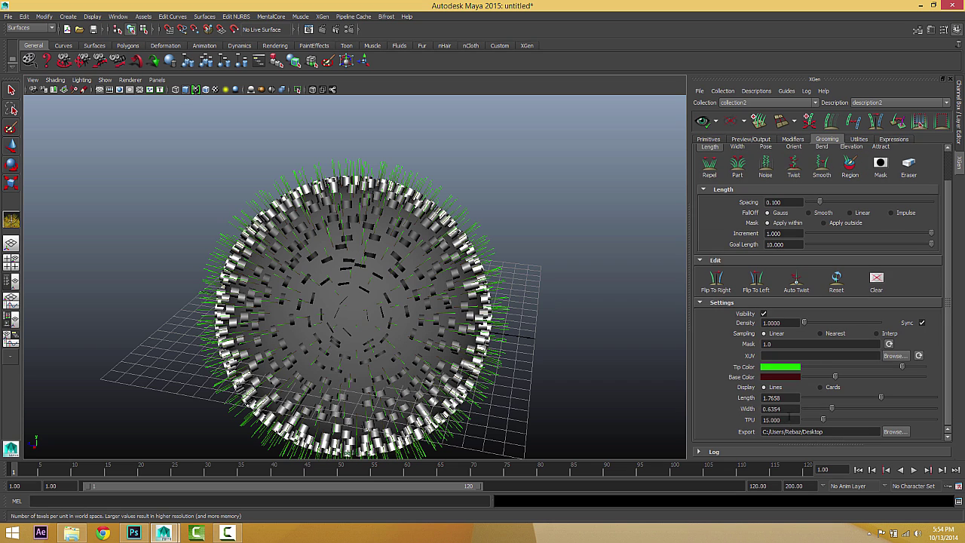
{"action": "type", "text": "0.05"}
{"action": "key", "text": "Return"}
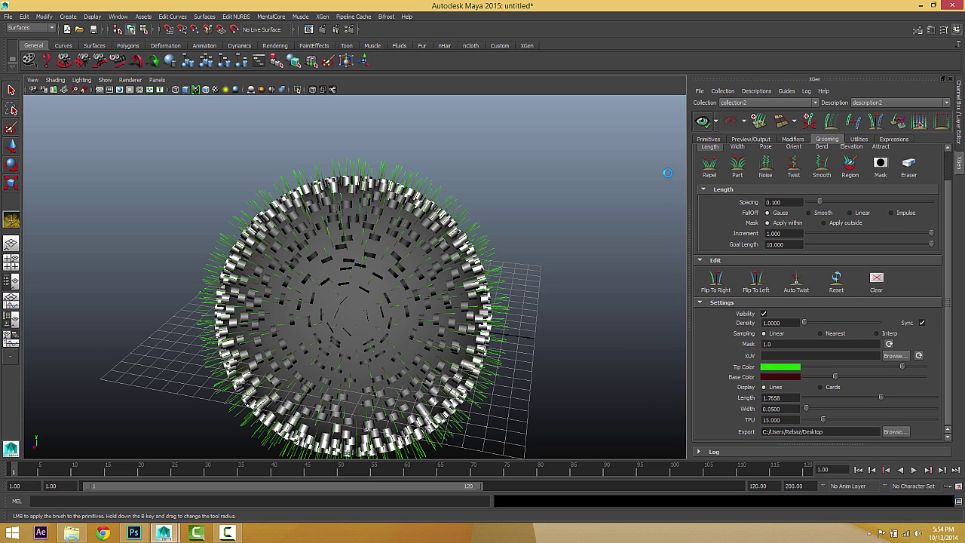
{"action": "left_click_drag", "start_coordinate": [422, 337], "coordinate": [422, 301], "text": "alt"}
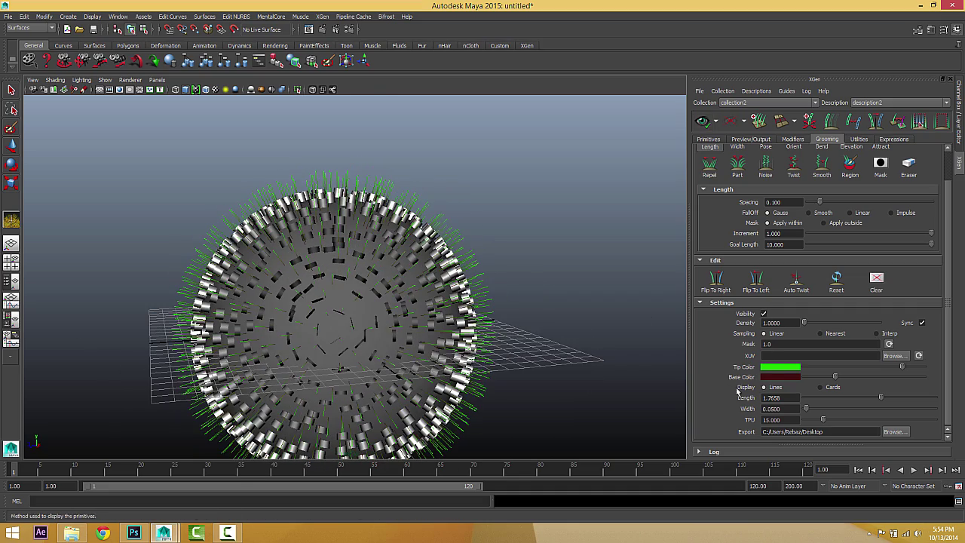
{"action": "mouse_move", "coordinate": [356, 399]}
{"action": "left_mouse_down", "text": "alt"}
{"action": "mouse_move", "coordinate": [317, 398]}
{"action": "mouse_move", "coordinate": [293, 363]}
{"action": "mouse_move", "coordinate": [280, 370]}
{"action": "left_mouse_up", "text": "alt"}
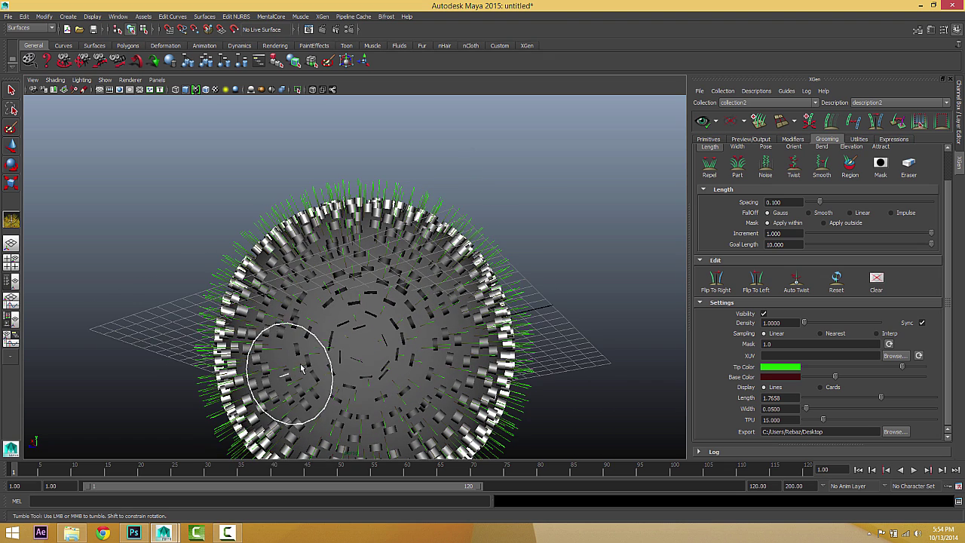
With the preview cleared, lengthen hairs on one side of the sphere with the Length brush and refresh the primitive preview
{"action": "left_click", "coordinate": [726, 124]}
{"action": "left_click_drag", "start_coordinate": [373, 256], "coordinate": [403, 229], "text": "alt"}
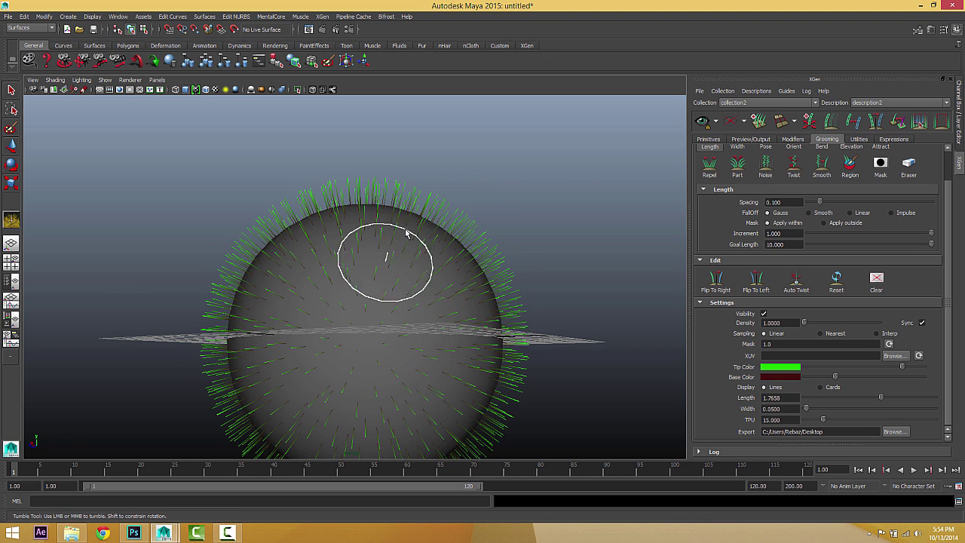
{"action": "mouse_move", "coordinate": [439, 258]}
{"action": "left_mouse_down"}
{"action": "mouse_move", "coordinate": [430, 280]}
{"action": "mouse_move", "coordinate": [490, 345]}
{"action": "mouse_move", "coordinate": [509, 326]}
{"action": "left_mouse_up"}
{"action": "mouse_move", "coordinate": [463, 296]}
{"action": "left_mouse_down"}
{"action": "mouse_move", "coordinate": [494, 317]}
{"action": "mouse_move", "coordinate": [475, 340]}
{"action": "left_mouse_up"}
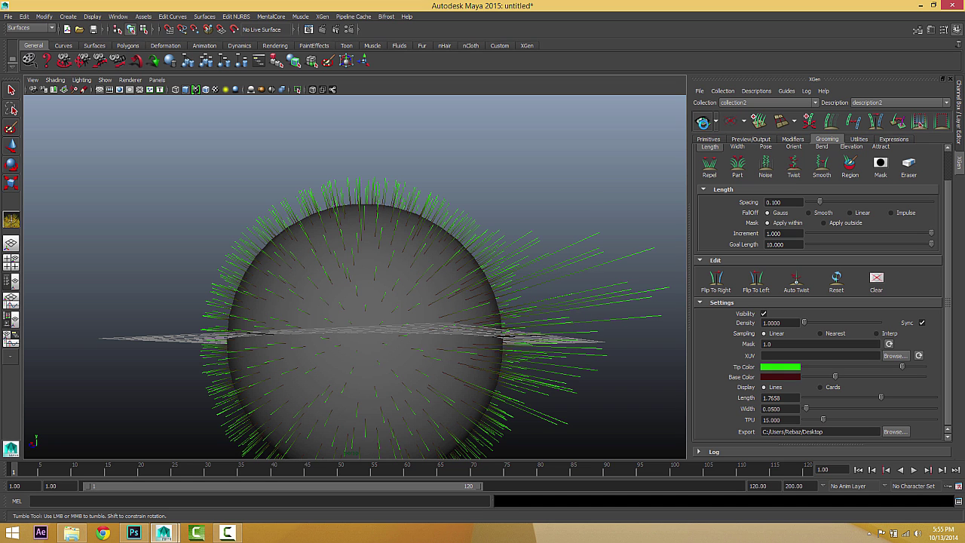
{"action": "left_click_drag", "start_coordinate": [475, 284], "coordinate": [516, 329], "text": "alt"}
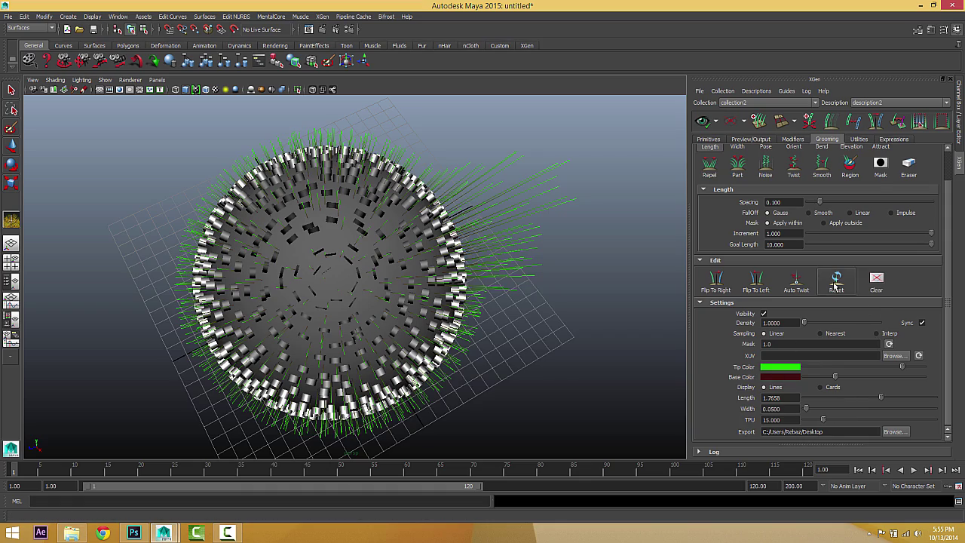
Reset the groom to discard the brushed length changes on the sphere
{"action": "scroll", "coordinate": [836, 286], "scroll_direction": "up", "scroll_amount": 2}
{"action": "left_click", "coordinate": [836, 317]}
{"action": "mouse_move", "coordinate": [377, 264]}
{"action": "left_mouse_down", "text": "alt"}
{"action": "mouse_move", "coordinate": [362, 234]}
{"action": "mouse_move", "coordinate": [385, 249]}
{"action": "mouse_move", "coordinate": [347, 256]}
{"action": "mouse_move", "coordinate": [355, 211]}
{"action": "mouse_move", "coordinate": [427, 196]}
{"action": "mouse_move", "coordinate": [439, 240]}
{"action": "left_mouse_up", "text": "alt"}
Start a new empty scene
{"action": "left_click", "coordinate": [8, 16]}
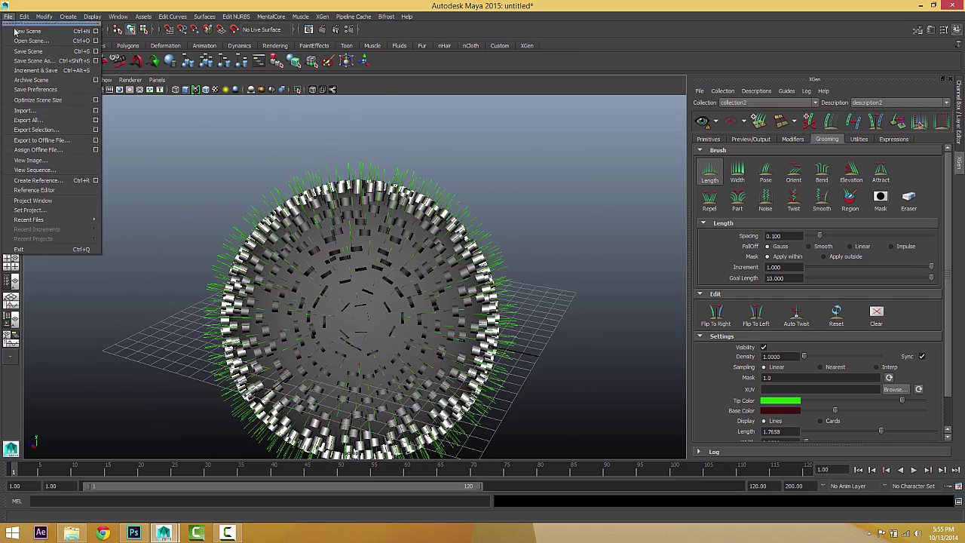
{"action": "left_click", "coordinate": [58, 310]}
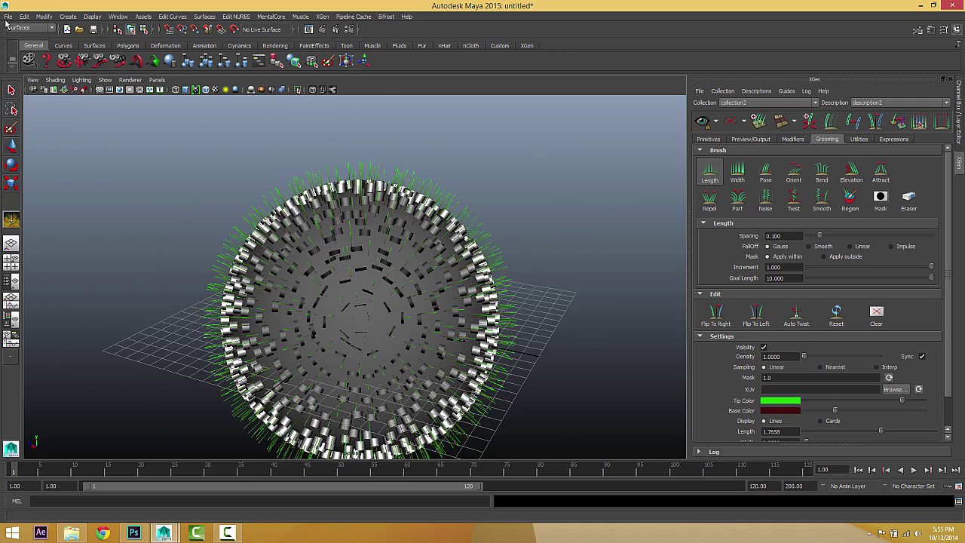
{"action": "left_click", "coordinate": [8, 16]}
{"action": "left_click", "coordinate": [27, 26]}
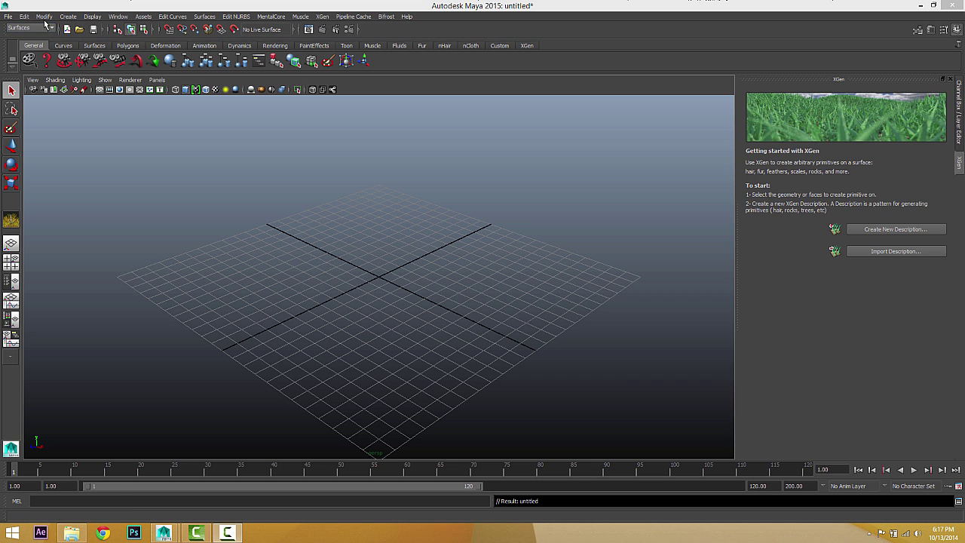
Draw a polygon plane over most of the grid with interactive creation and hide the grid
{"action": "left_click", "coordinate": [67, 17]}
{"action": "mouse_move", "coordinate": [77, 42]}
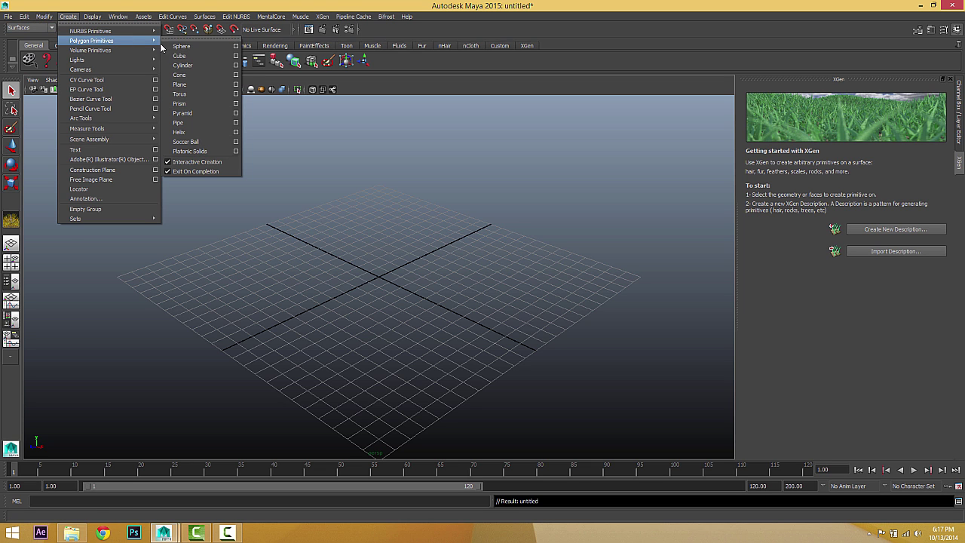
{"action": "left_click", "coordinate": [178, 85]}
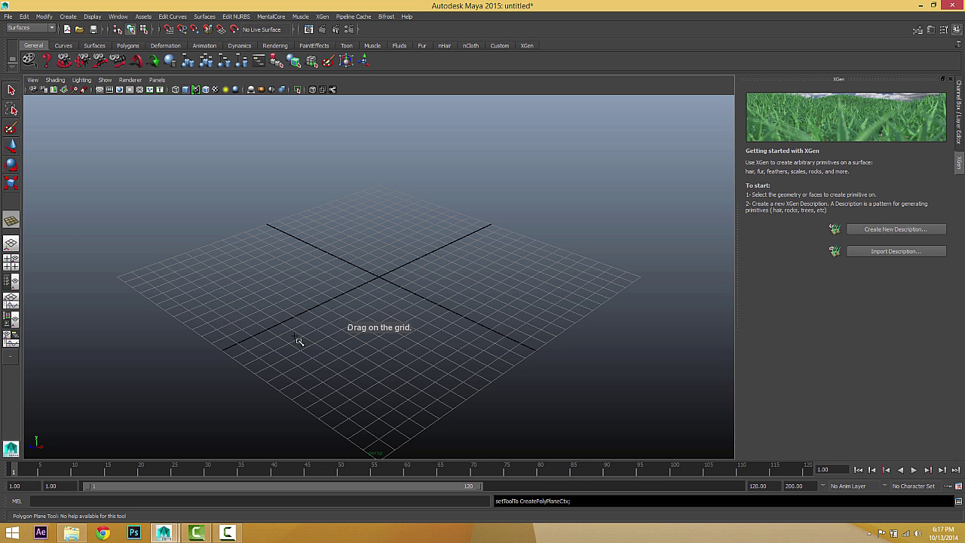
{"action": "left_click_drag", "start_coordinate": [294, 303], "coordinate": [661, 290]}
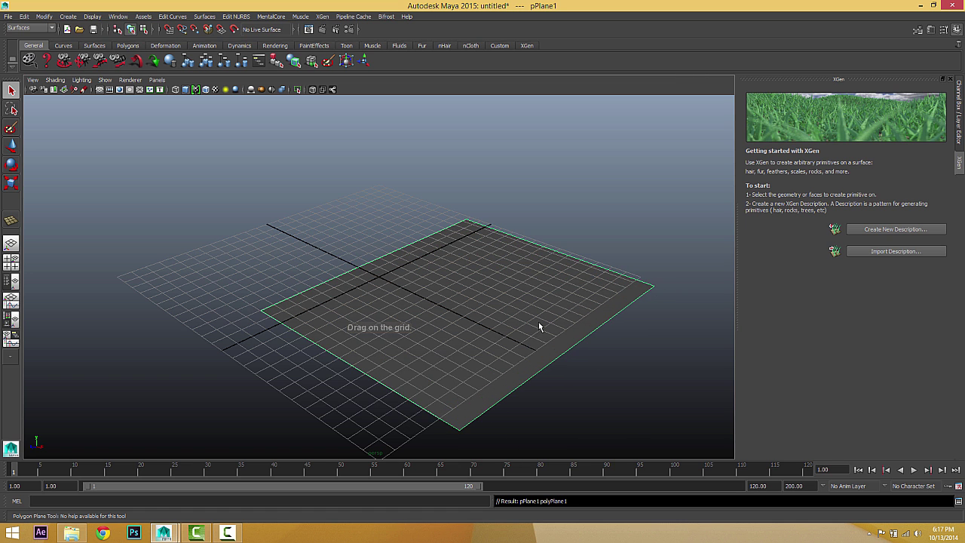
{"action": "left_click_drag", "start_coordinate": [538, 324], "coordinate": [467, 272], "text": "alt"}
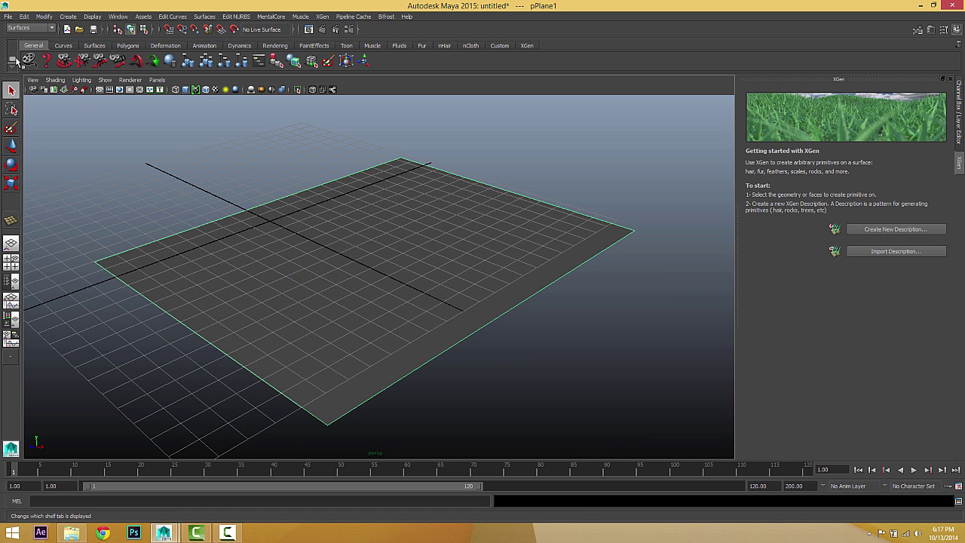
{"action": "left_click", "coordinate": [98, 90]}
Create XGen description4 in new collection4 on the plane, using Groomable splines as the primitive type
{"action": "mouse_move", "coordinate": [334, 216]}
{"action": "left_mouse_down", "text": "alt"}
{"action": "mouse_move", "coordinate": [330, 228]}
{"action": "mouse_move", "coordinate": [342, 210]}
{"action": "left_mouse_up", "text": "alt"}
{"action": "right_click_drag", "start_coordinate": [342, 210], "coordinate": [346, 212], "text": "alt"}
{"action": "left_click", "coordinate": [868, 229]}
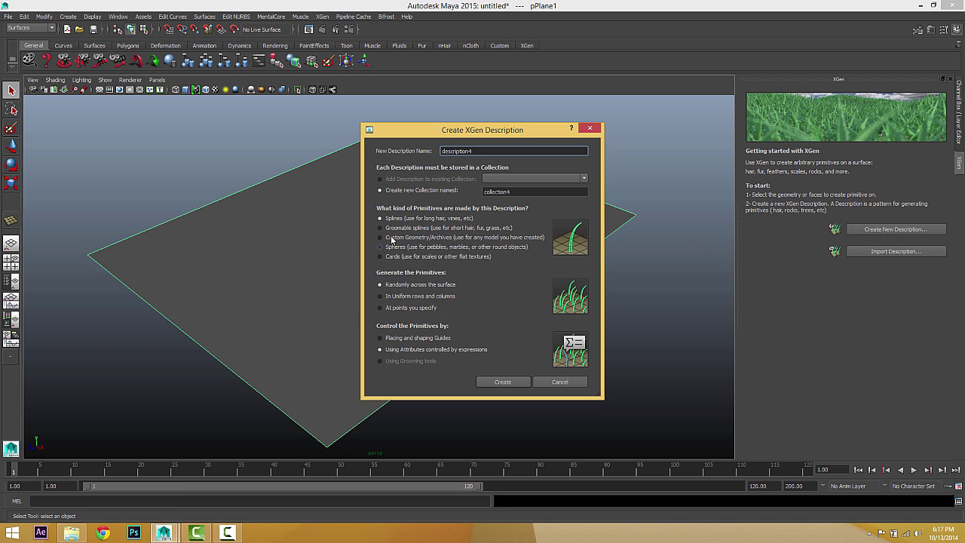
{"action": "left_click", "coordinate": [391, 227]}
{"action": "left_click", "coordinate": [498, 382]}
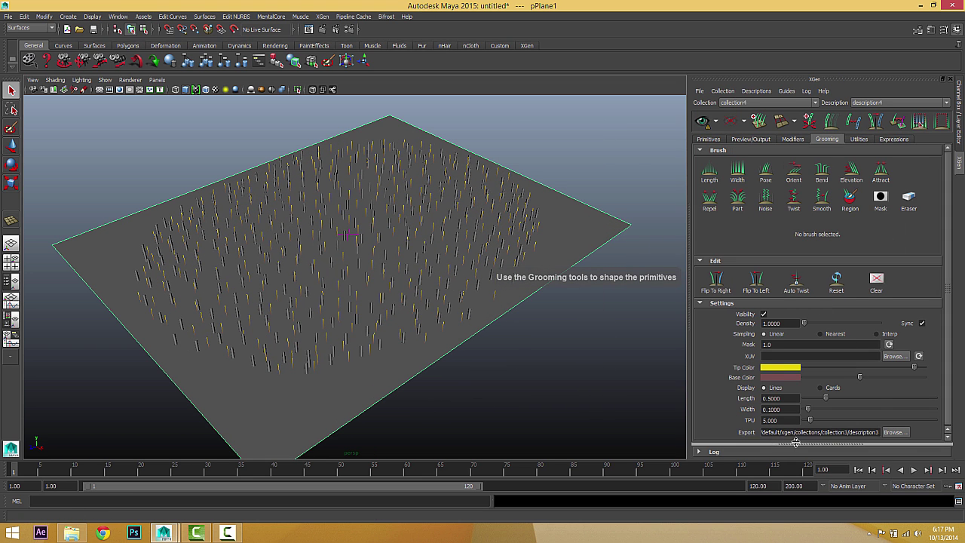
Examine the groom's Export folder path and the splines on the plane from several angles
{"action": "left_click_drag", "start_coordinate": [769, 432], "coordinate": [930, 433]}
{"action": "left_click_drag", "start_coordinate": [642, 436], "coordinate": [877, 436]}
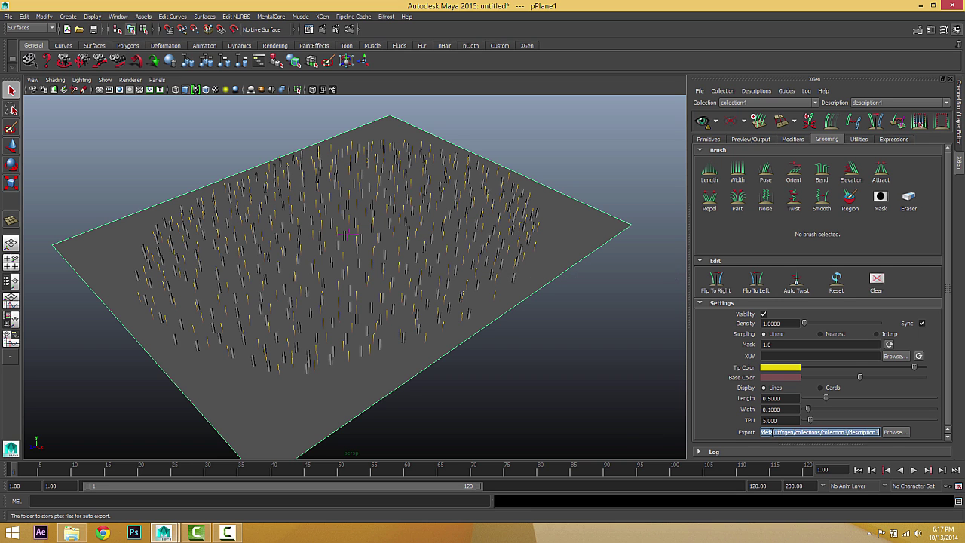
{"action": "left_click_drag", "start_coordinate": [522, 360], "coordinate": [530, 348], "text": "alt"}
{"action": "left_click_drag", "start_coordinate": [431, 298], "coordinate": [436, 294], "text": "alt"}
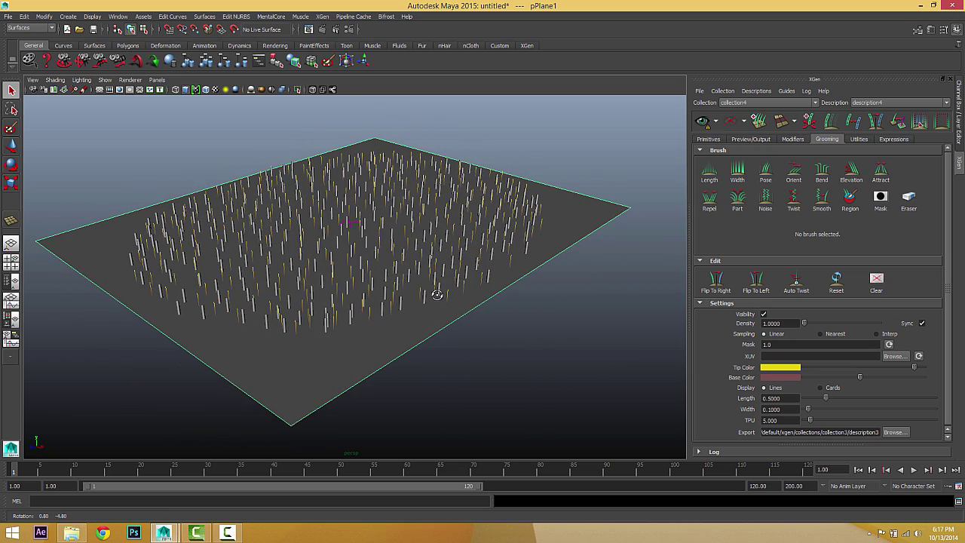
{"action": "left_click_drag", "start_coordinate": [356, 286], "coordinate": [354, 286], "text": "alt"}
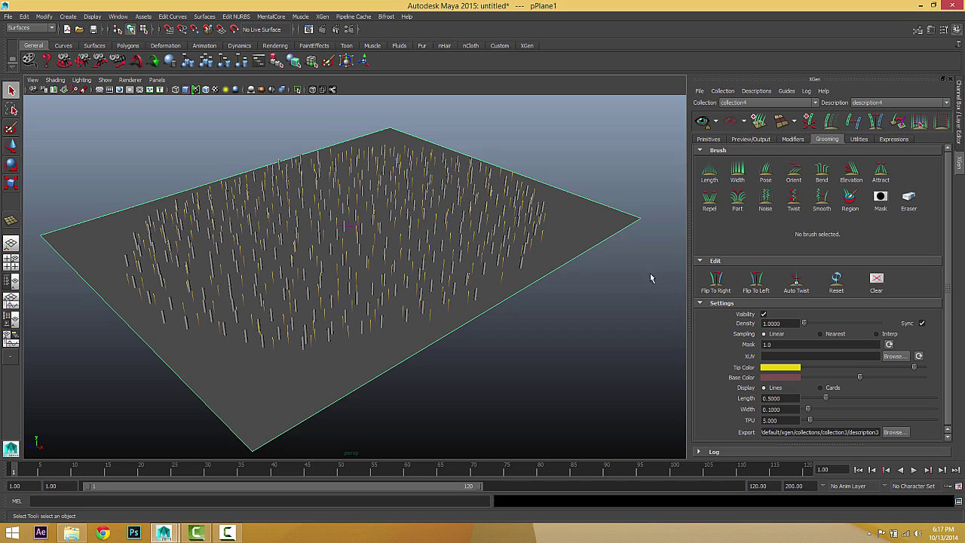
{"action": "mouse_move", "coordinate": [450, 281]}
{"action": "left_mouse_down", "text": "alt"}
{"action": "mouse_move", "coordinate": [410, 276]}
{"action": "mouse_move", "coordinate": [445, 279]}
{"action": "left_mouse_up", "text": "alt"}
{"action": "right_click_drag", "start_coordinate": [445, 278], "coordinate": [481, 282], "text": "alt"}
{"action": "middle_click_drag", "start_coordinate": [483, 282], "coordinate": [513, 285], "text": "alt"}
{"action": "mouse_move", "coordinate": [451, 239]}
{"action": "left_mouse_down", "text": "alt"}
{"action": "mouse_move", "coordinate": [460, 243]}
{"action": "mouse_move", "coordinate": [411, 252]}
{"action": "left_mouse_up", "text": "alt"}
With the primitive preview cleared, bend hairs in the front half of the plane with the Pose brush
{"action": "left_click", "coordinate": [709, 173]}
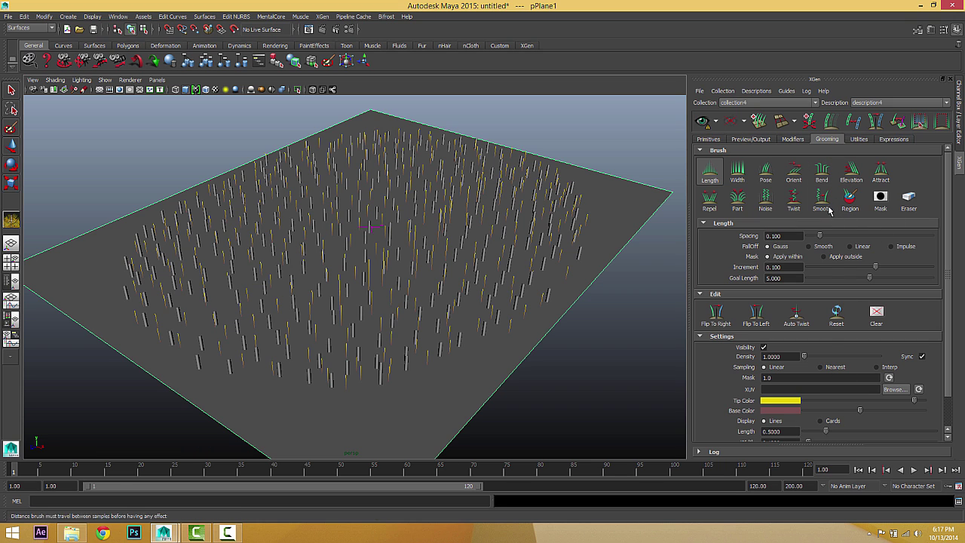
{"action": "left_click", "coordinate": [763, 174]}
{"action": "mouse_move", "coordinate": [490, 261]}
{"action": "left_mouse_down"}
{"action": "mouse_move", "coordinate": [508, 189]}
{"action": "mouse_move", "coordinate": [430, 236]}
{"action": "mouse_move", "coordinate": [471, 230]}
{"action": "left_mouse_up"}
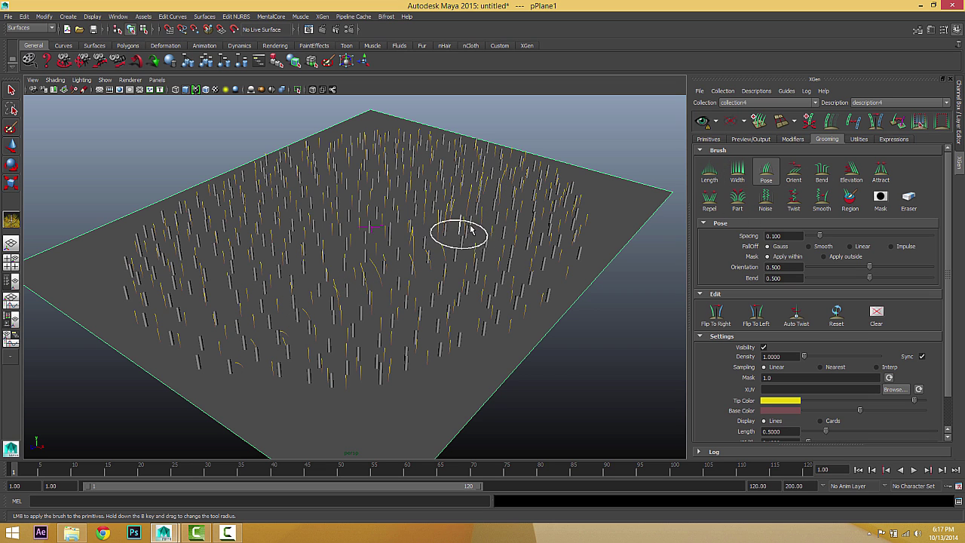
{"action": "left_click", "coordinate": [726, 129]}
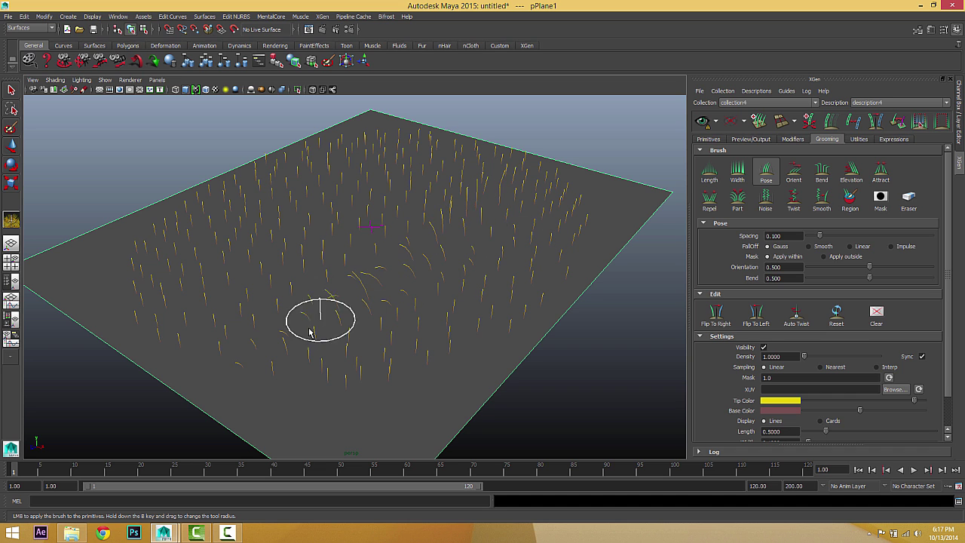
{"action": "mouse_move", "coordinate": [310, 332]}
{"action": "left_mouse_down"}
{"action": "mouse_move", "coordinate": [440, 259]}
{"action": "mouse_move", "coordinate": [506, 199]}
{"action": "mouse_move", "coordinate": [379, 310]}
{"action": "mouse_move", "coordinate": [419, 283]}
{"action": "mouse_move", "coordinate": [518, 181]}
{"action": "mouse_move", "coordinate": [322, 337]}
{"action": "mouse_move", "coordinate": [381, 316]}
{"action": "mouse_move", "coordinate": [384, 282]}
{"action": "mouse_move", "coordinate": [304, 304]}
{"action": "left_mouse_up"}
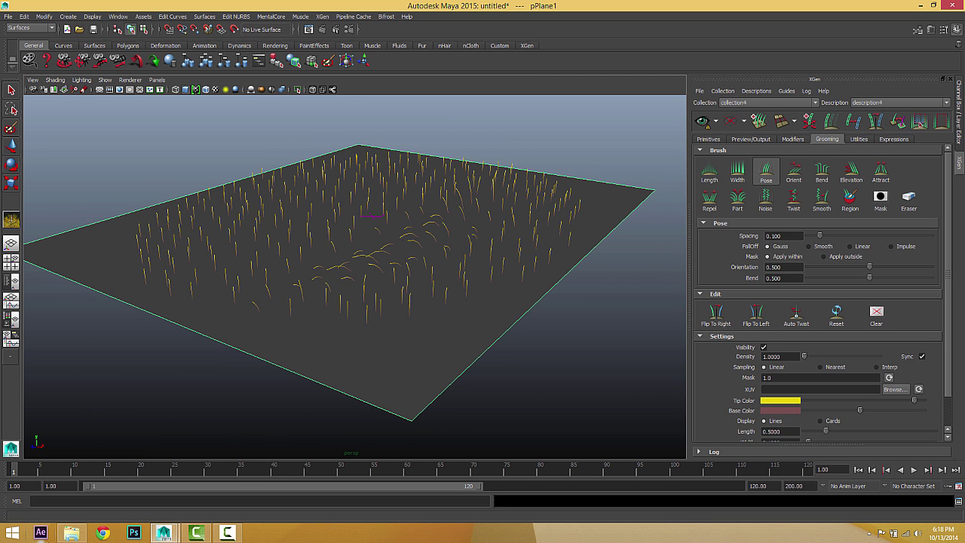
Look in File Explorer's description3 bend folder for the plane's exported PTX map, then return to Maya
{"action": "left_click", "coordinate": [71, 533]}
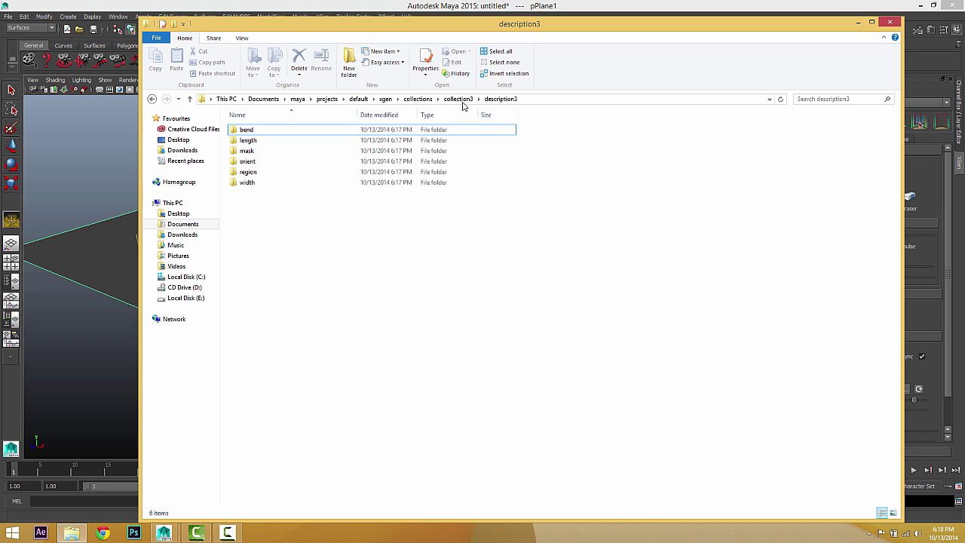
{"action": "left_click", "coordinate": [246, 131]}
{"action": "double_click", "coordinate": [246, 131]}
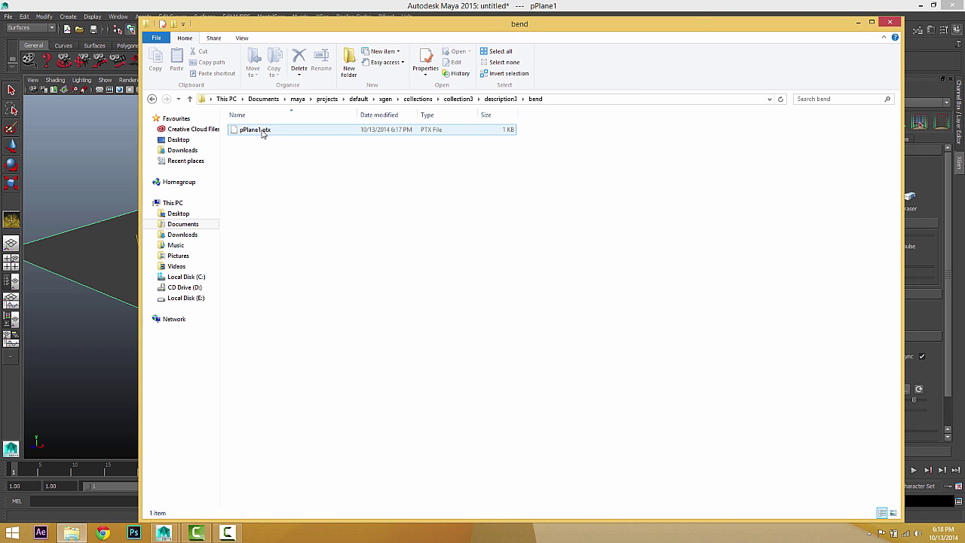
{"action": "left_click", "coordinate": [858, 24]}
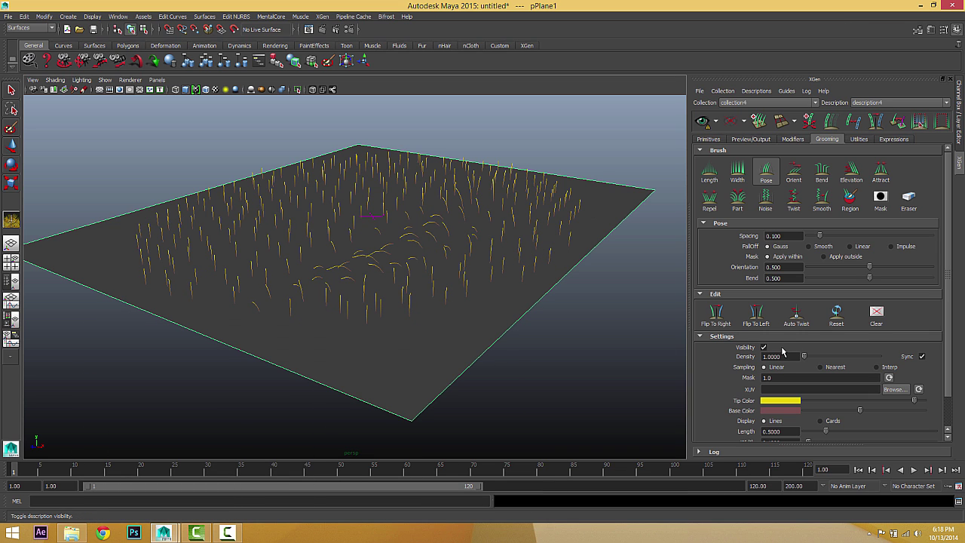
Set the groom's Density to 10 for the plane
{"action": "left_click_drag", "start_coordinate": [783, 355], "coordinate": [680, 347]}
{"action": "type", "text": "10"}
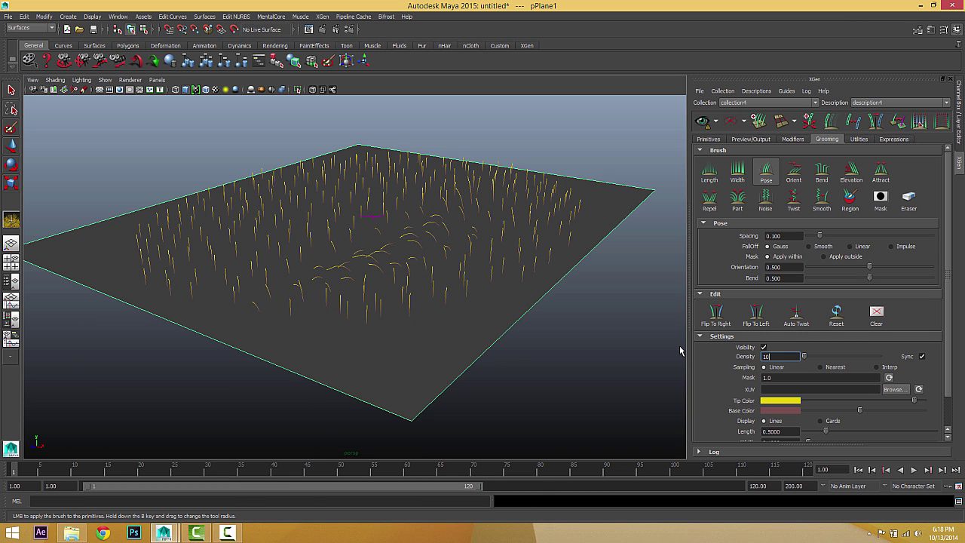
{"action": "key", "text": "Return"}
{"action": "left_click_drag", "start_coordinate": [545, 223], "coordinate": [537, 261], "text": "alt"}
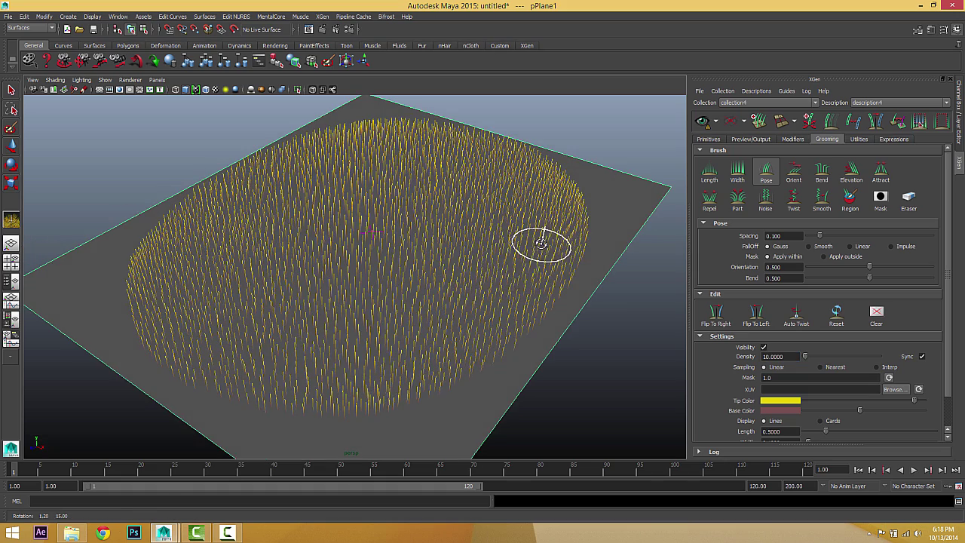
{"action": "left_click_drag", "start_coordinate": [416, 302], "coordinate": [400, 259], "text": "alt"}
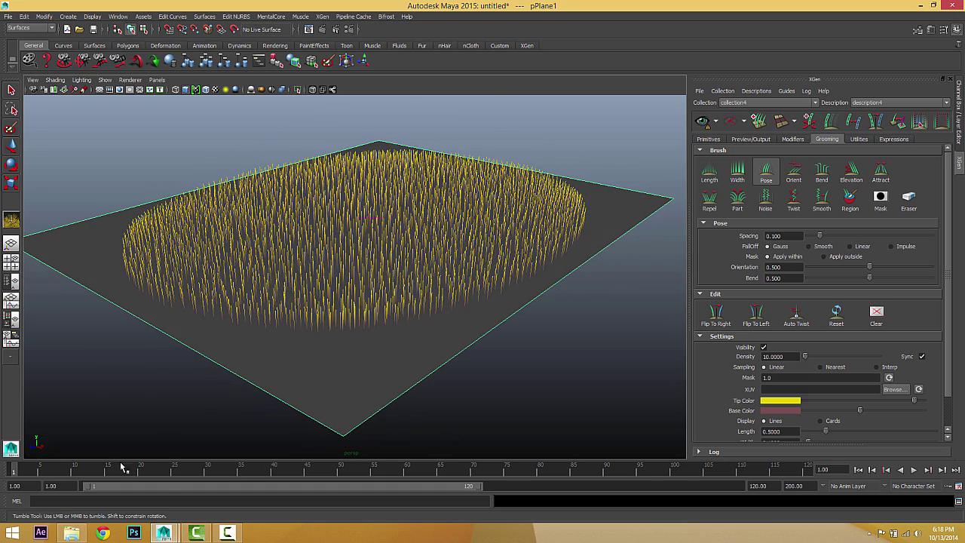
Check pPlane1.ptx in the bend folder before and after refreshing the XGen primitive preview
{"action": "left_click", "coordinate": [74, 533]}
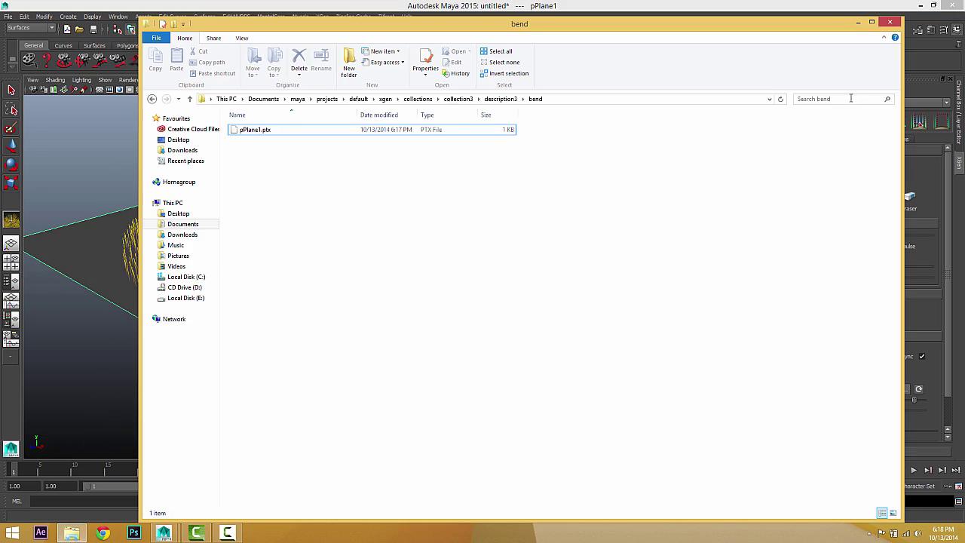
{"action": "left_click", "coordinate": [858, 23]}
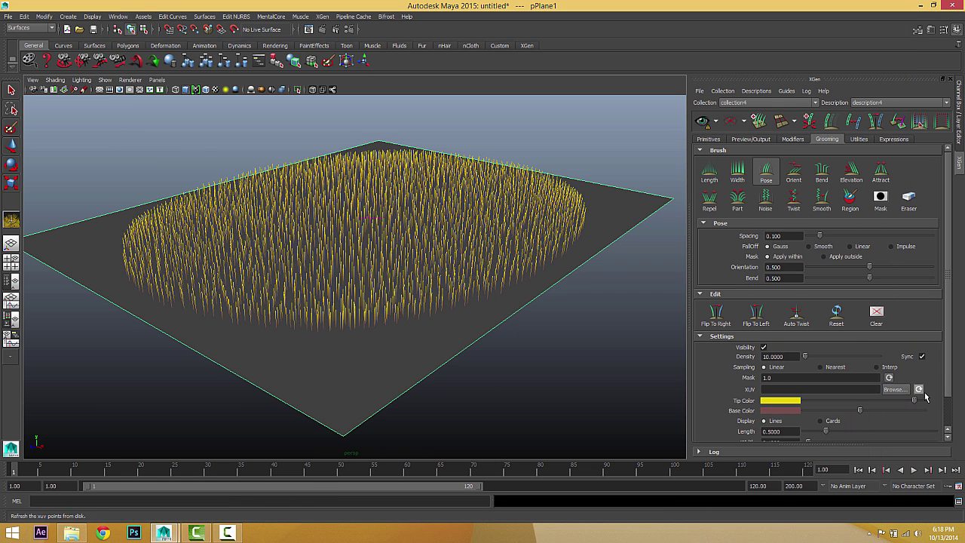
{"action": "left_click", "coordinate": [702, 122]}
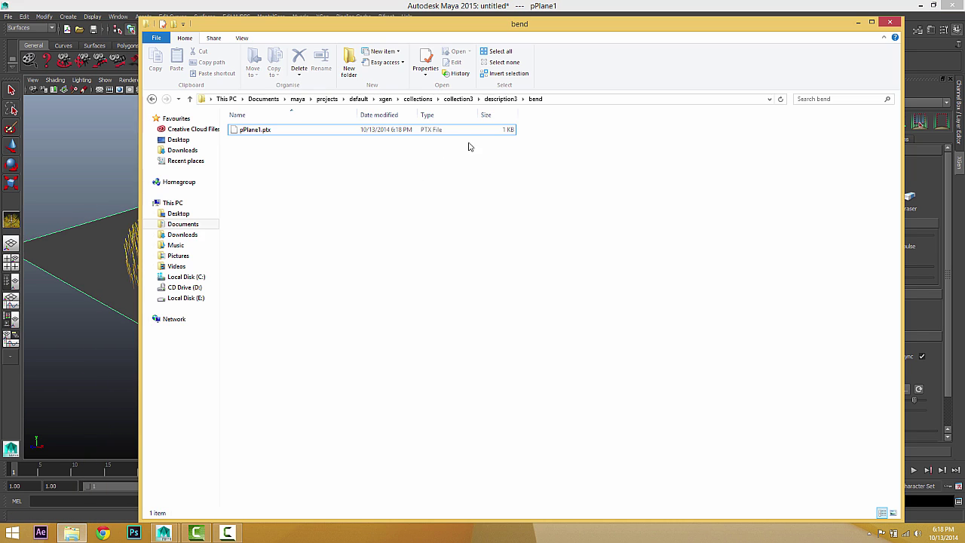
{"action": "left_click", "coordinate": [858, 22]}
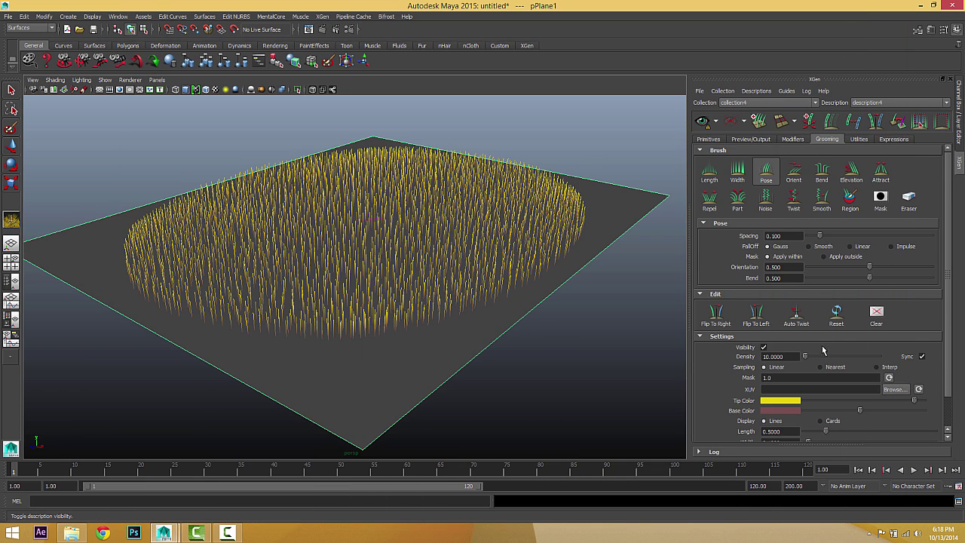
Bend a diagonal band of hairs across the plane's middle with the Pose brush
{"action": "scroll", "coordinate": [825, 343], "scroll_direction": "down", "scroll_amount": 1}
{"action": "scroll", "coordinate": [820, 341], "scroll_direction": "up", "scroll_amount": 1}
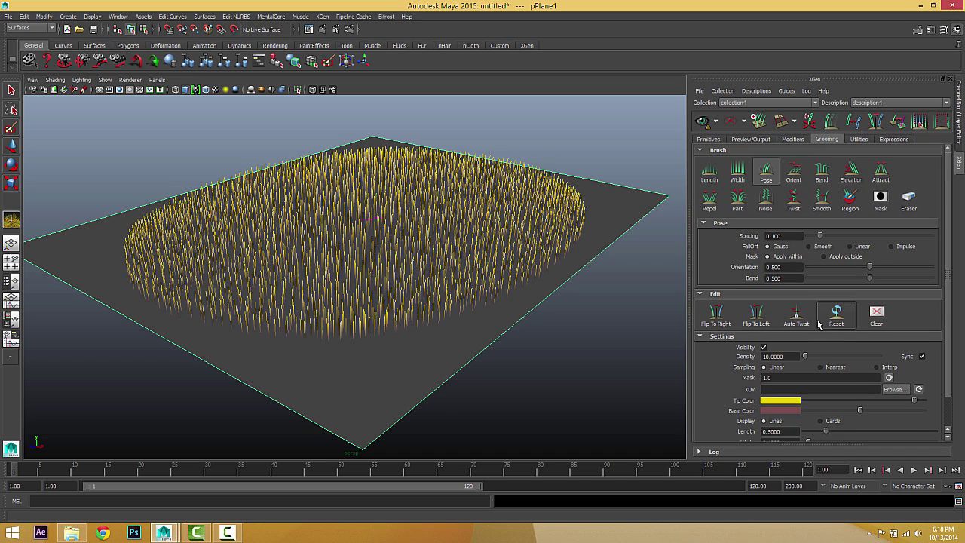
{"action": "mouse_move", "coordinate": [535, 302]}
{"action": "left_mouse_down", "text": "alt"}
{"action": "mouse_move", "coordinate": [505, 294]}
{"action": "mouse_move", "coordinate": [508, 274]}
{"action": "left_mouse_up", "text": "alt"}
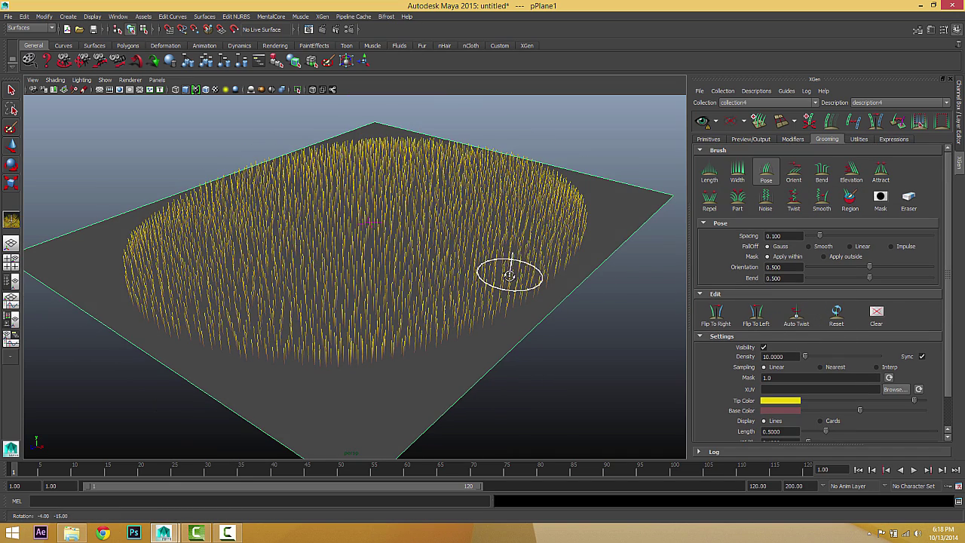
{"action": "mouse_move", "coordinate": [530, 224]}
{"action": "left_mouse_down", "text": "alt"}
{"action": "mouse_move", "coordinate": [466, 257]}
{"action": "mouse_move", "coordinate": [459, 233]}
{"action": "mouse_move", "coordinate": [530, 221]}
{"action": "mouse_move", "coordinate": [273, 371]}
{"action": "mouse_move", "coordinate": [527, 214]}
{"action": "mouse_move", "coordinate": [248, 323]}
{"action": "mouse_move", "coordinate": [565, 209]}
{"action": "mouse_move", "coordinate": [233, 377]}
{"action": "mouse_move", "coordinate": [434, 303]}
{"action": "mouse_move", "coordinate": [305, 276]}
{"action": "mouse_move", "coordinate": [209, 355]}
{"action": "mouse_move", "coordinate": [315, 300]}
{"action": "mouse_move", "coordinate": [203, 365]}
{"action": "left_mouse_up", "text": "alt"}
{"action": "left_click_drag", "start_coordinate": [353, 351], "coordinate": [366, 341], "text": "alt"}
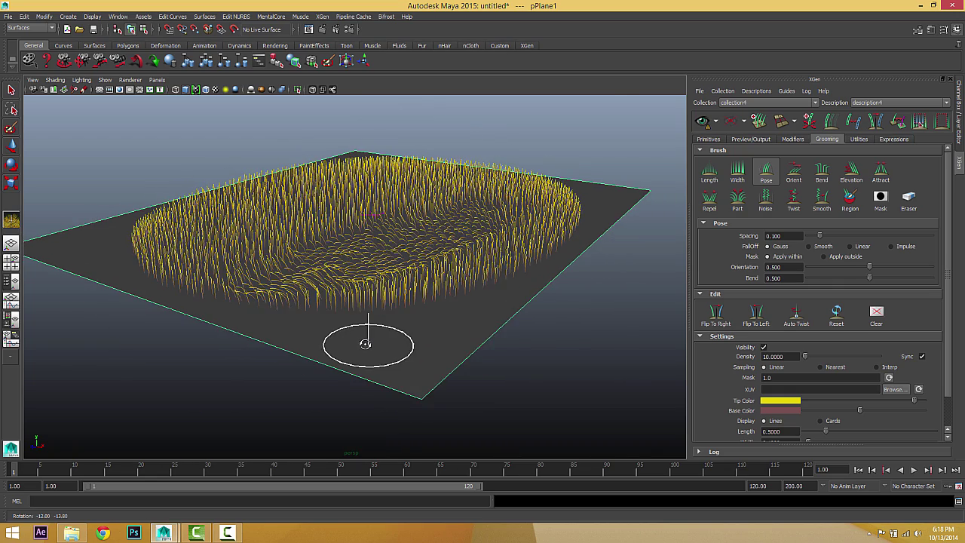
Refresh the primitive preview of the posed hairs and clear it again after viewing
{"action": "left_click", "coordinate": [701, 122]}
{"action": "left_click_drag", "start_coordinate": [498, 306], "coordinate": [470, 285], "text": "alt"}
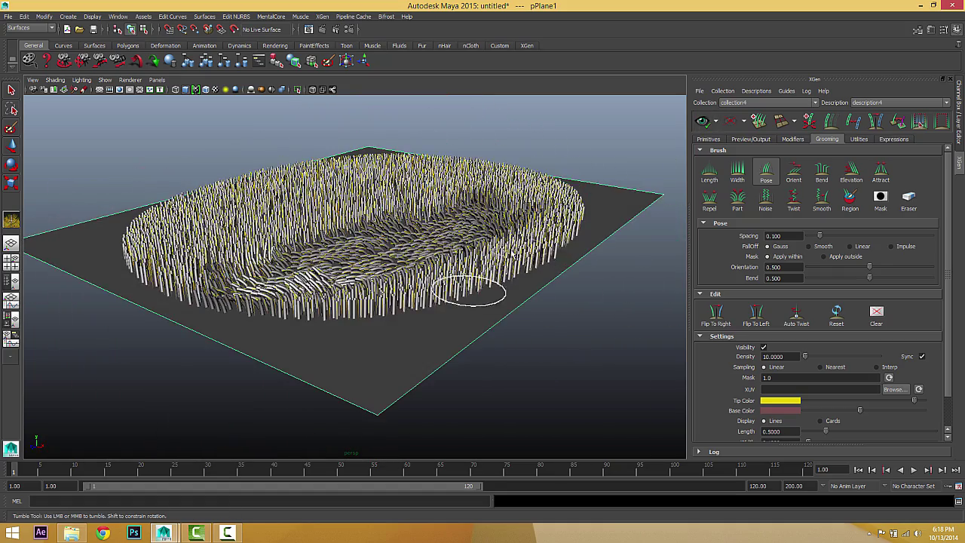
{"action": "left_click", "coordinate": [730, 123]}
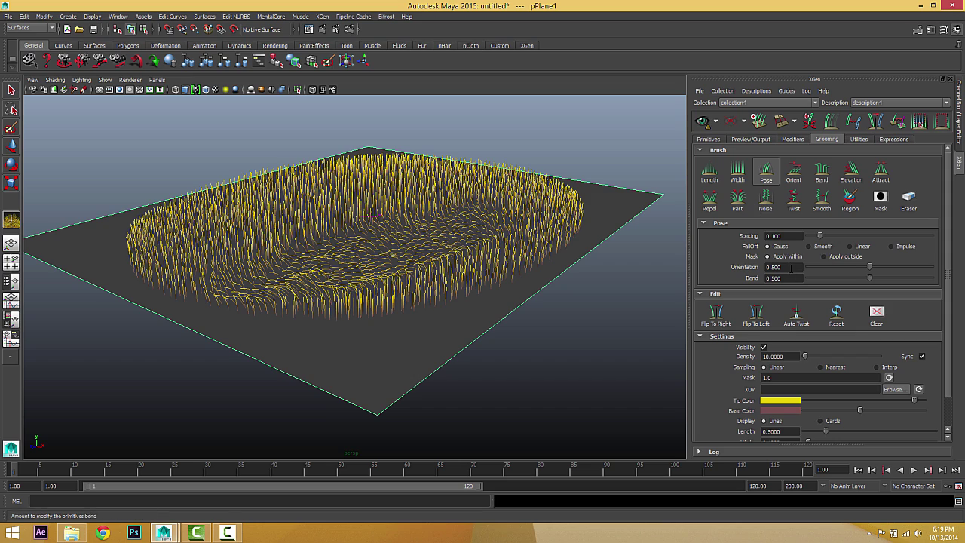
Check the updated pPlane1.ptx bend map in File Explorer and go back to the description3 folder
{"action": "left_click_drag", "start_coordinate": [482, 242], "coordinate": [476, 261], "text": "alt"}
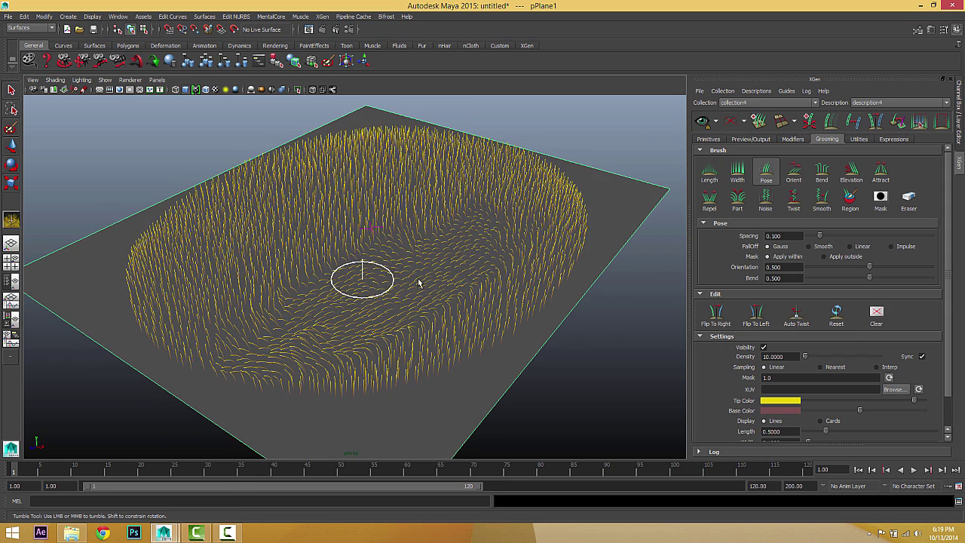
{"action": "left_click_drag", "start_coordinate": [359, 278], "coordinate": [403, 268], "text": "alt"}
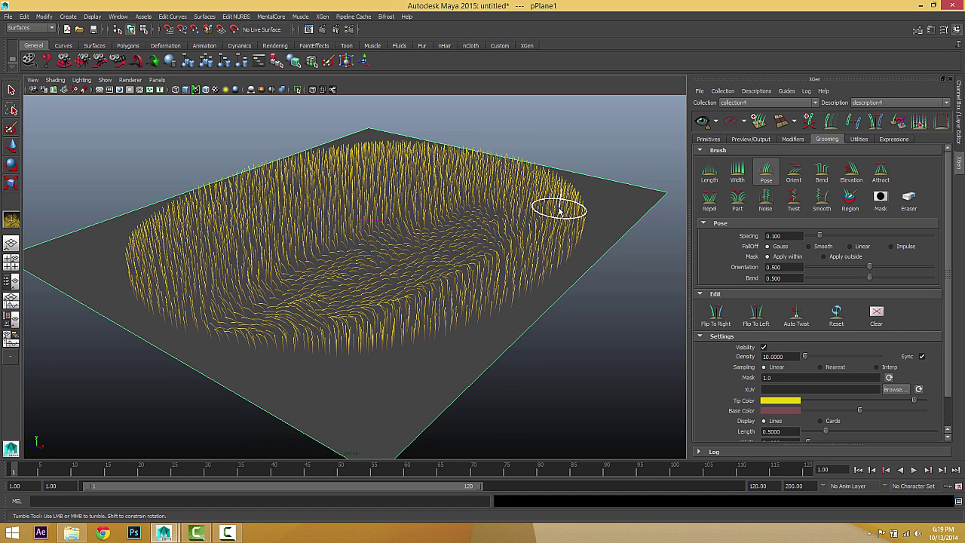
{"action": "left_click", "coordinate": [70, 532]}
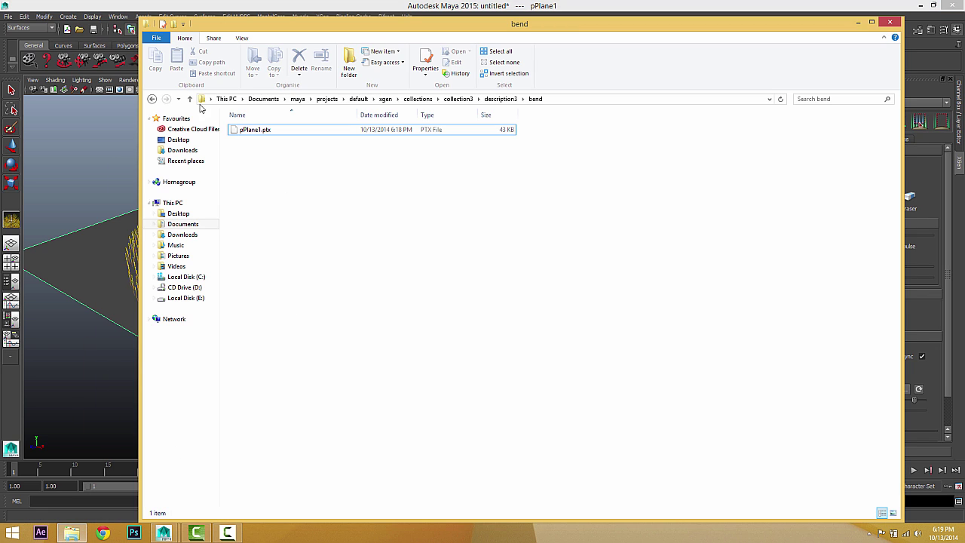
{"action": "left_click", "coordinate": [152, 100]}
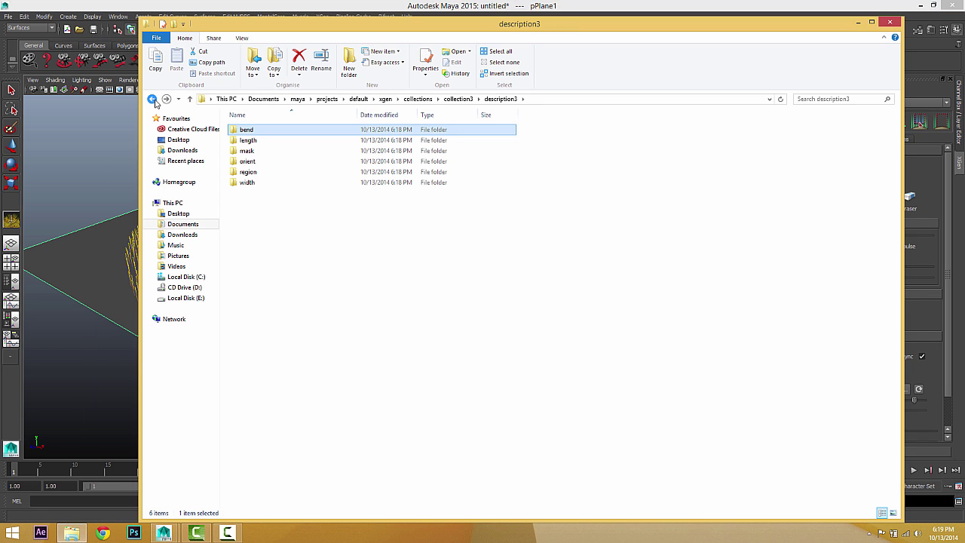
Create a folder named groomExport inside the description3 folder and return to Maya
{"action": "right_click", "coordinate": [253, 225]}
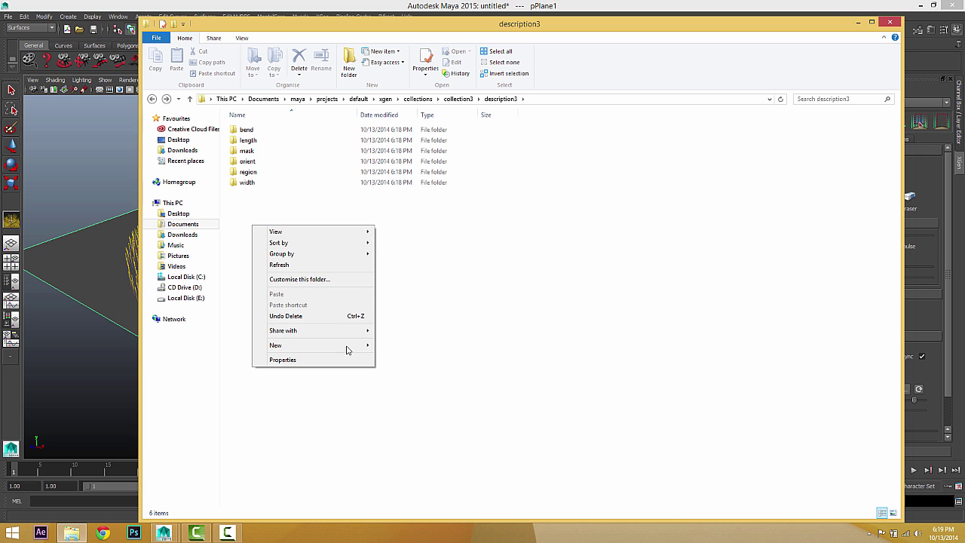
{"action": "mouse_move", "coordinate": [348, 347]}
{"action": "left_click", "coordinate": [393, 346]}
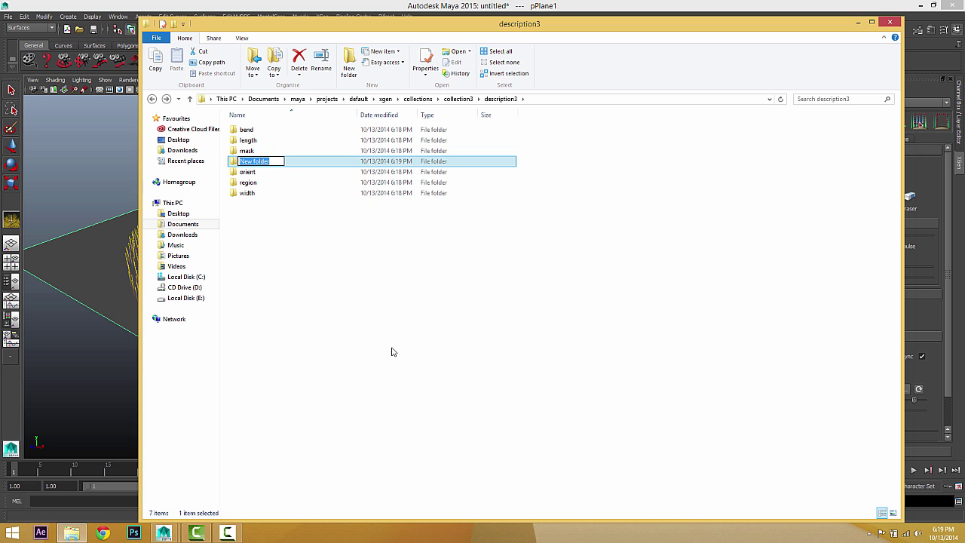
{"action": "type", "text": "groomExport"}
{"action": "key", "text": "Return"}
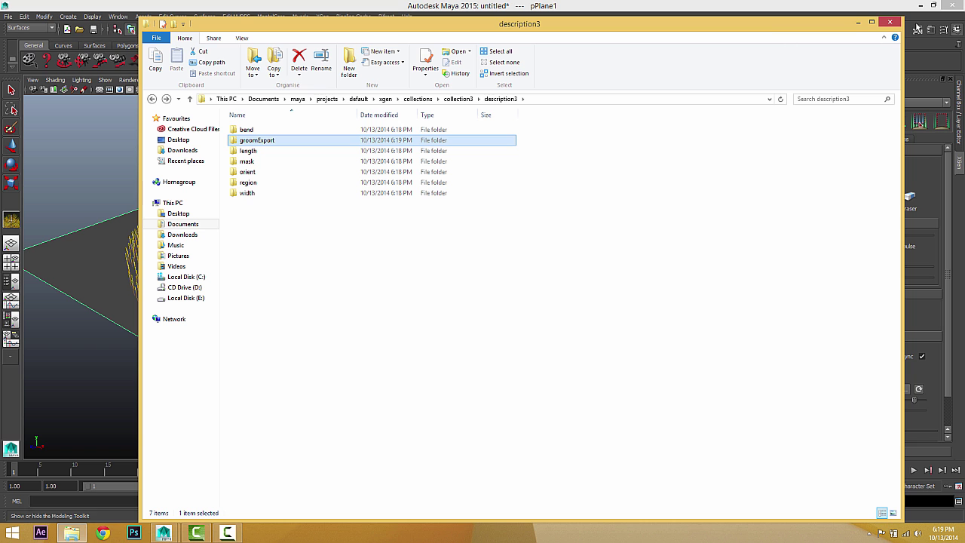
{"action": "left_click", "coordinate": [890, 21]}
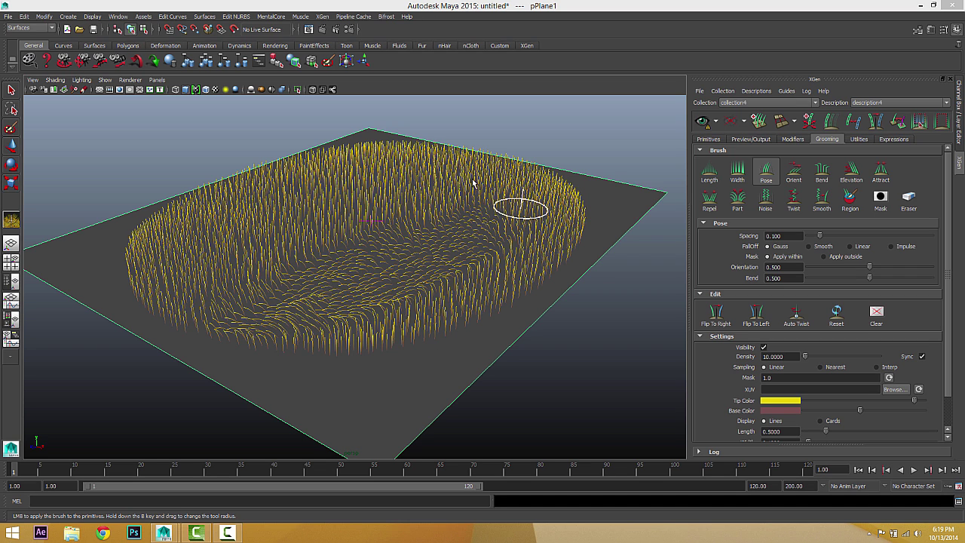
Start exporting the grooming and set the attribute maps' folder path to the groomExport folder
{"action": "left_click", "coordinate": [699, 91]}
{"action": "left_click", "coordinate": [716, 130]}
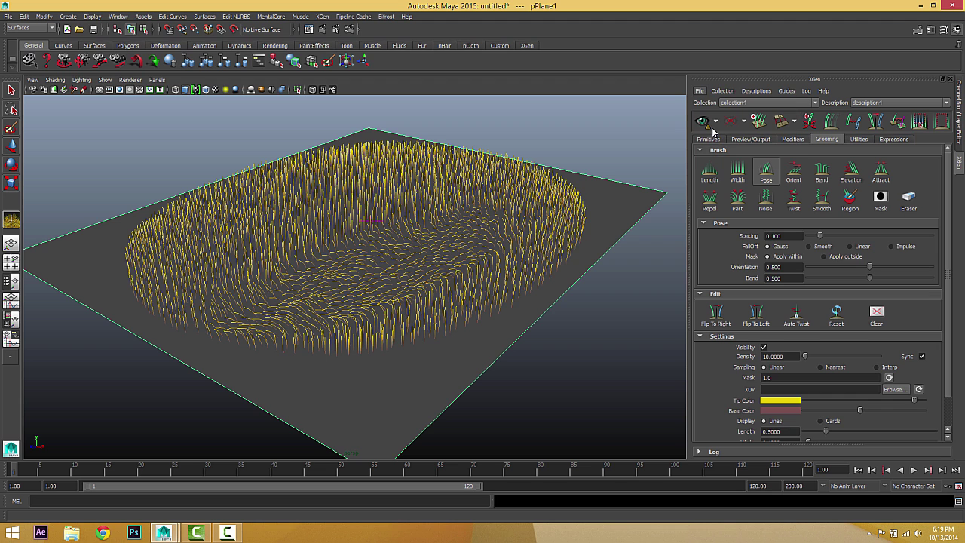
{"action": "left_click", "coordinate": [561, 244]}
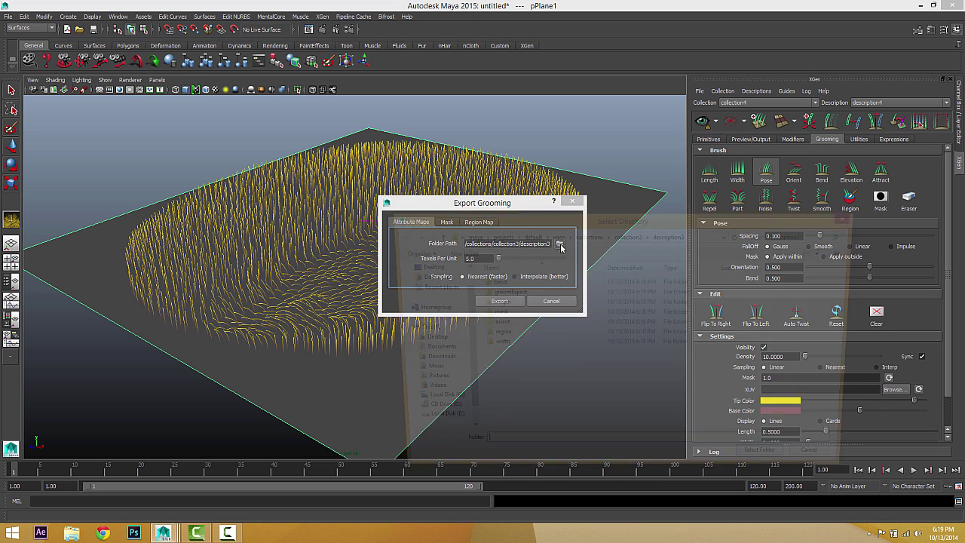
{"action": "left_click", "coordinate": [498, 292]}
{"action": "double_click", "coordinate": [490, 293]}
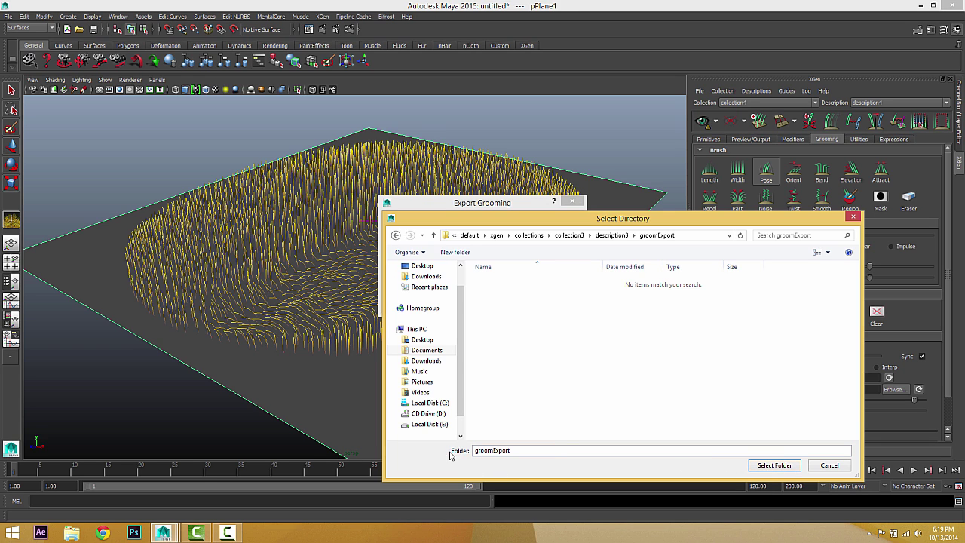
{"action": "left_click", "coordinate": [774, 465]}
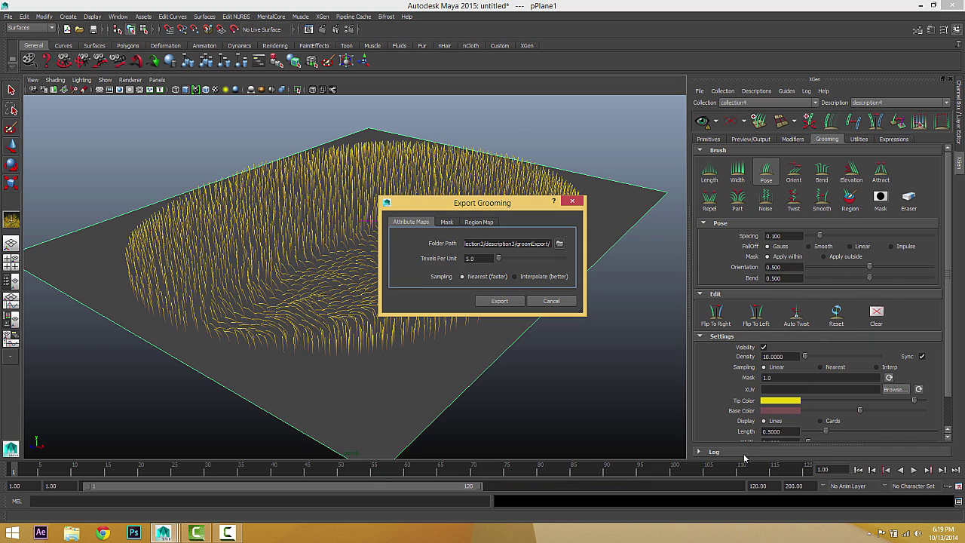
Set the attribute maps to 10 texels per unit with Interpolate (better) sampling
{"action": "left_click_drag", "start_coordinate": [489, 260], "coordinate": [370, 263]}
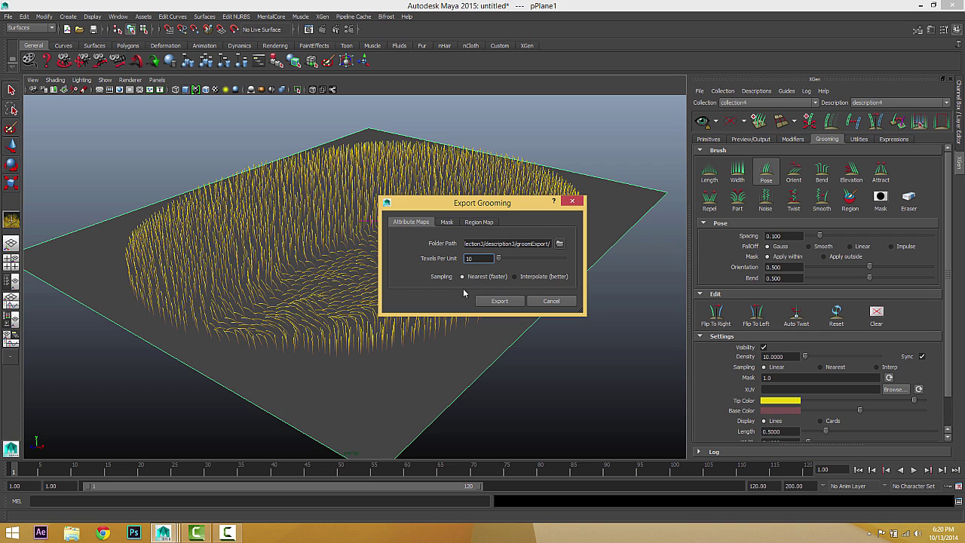
{"action": "left_click", "coordinate": [516, 277]}
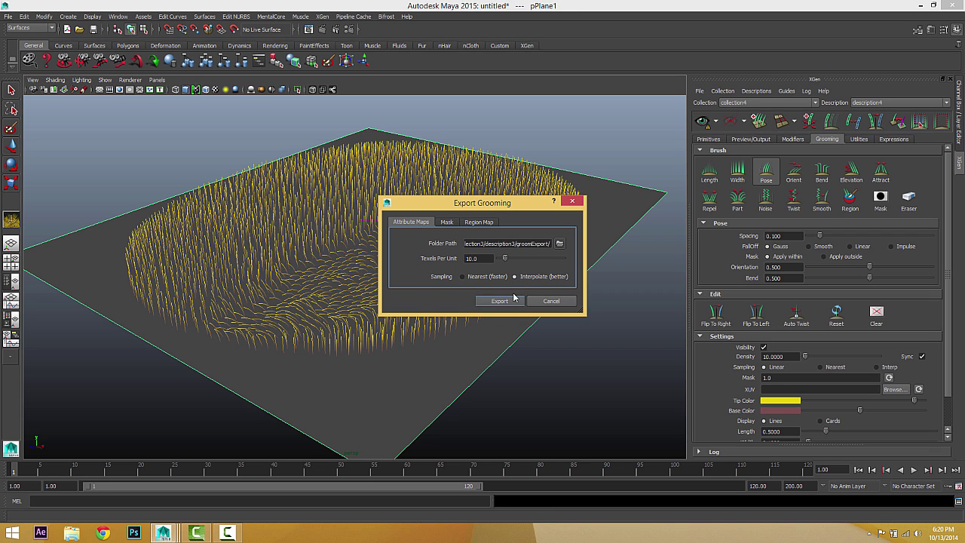
{"action": "left_click", "coordinate": [445, 222]}
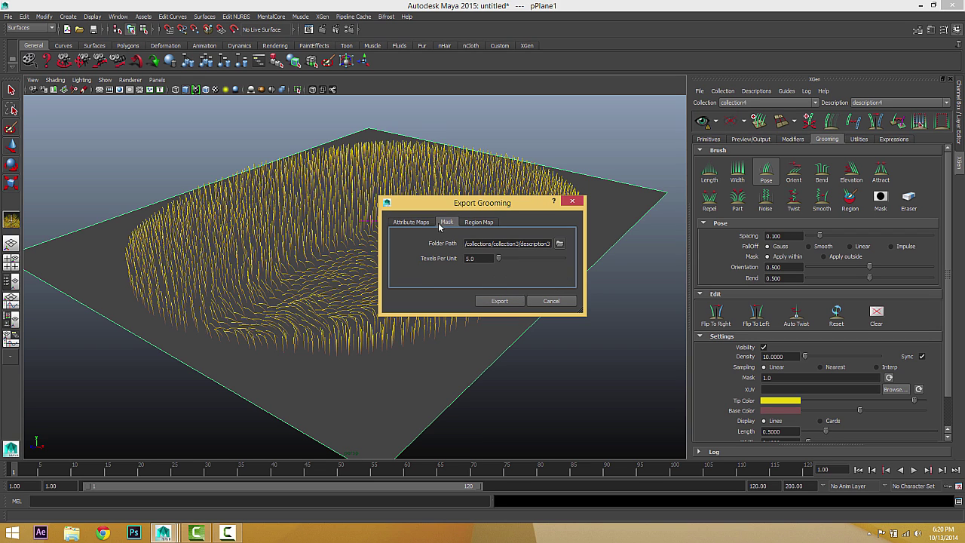
{"action": "left_click", "coordinate": [478, 224]}
{"action": "left_click", "coordinate": [446, 224]}
{"action": "left_click", "coordinate": [431, 226]}
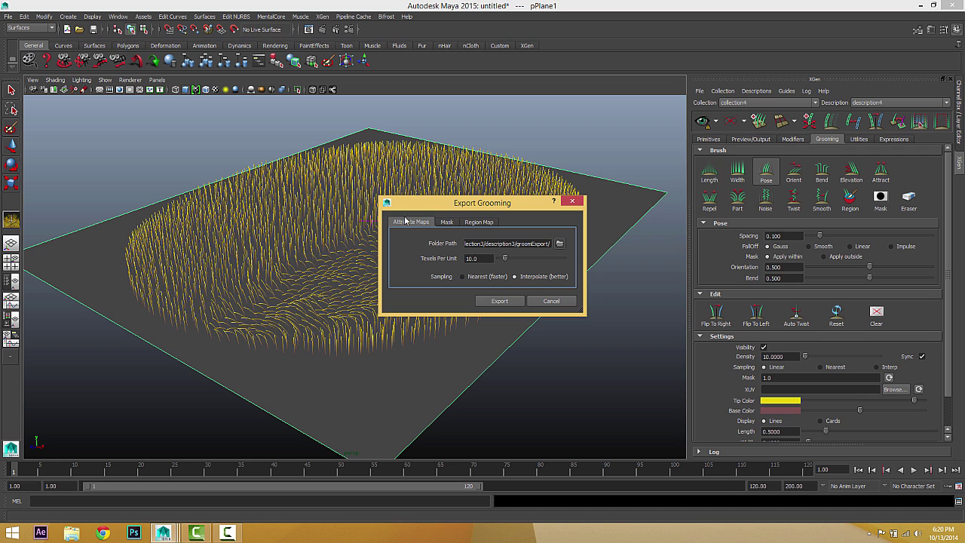
Set the mask's export folder path to the groomExport folder in description3
{"action": "left_click", "coordinate": [447, 223]}
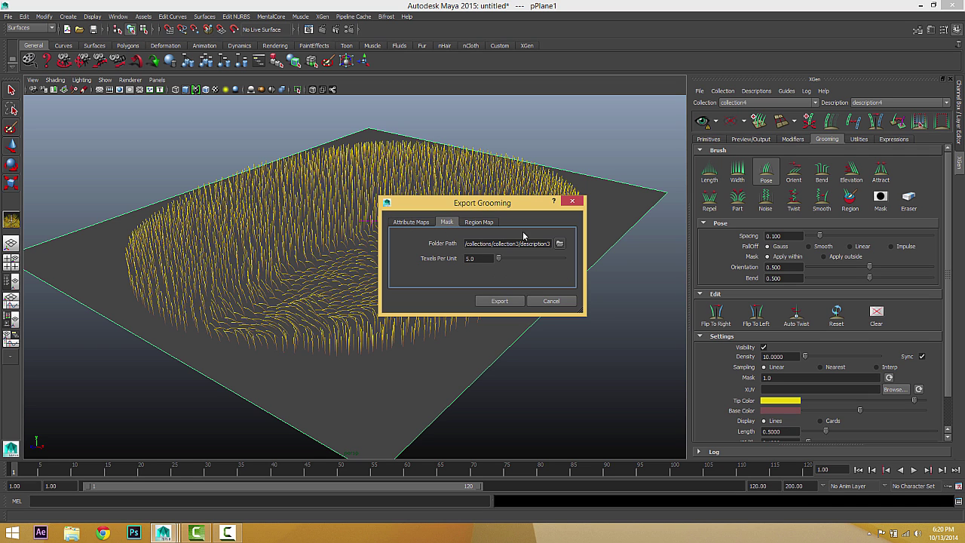
{"action": "left_click", "coordinate": [559, 244]}
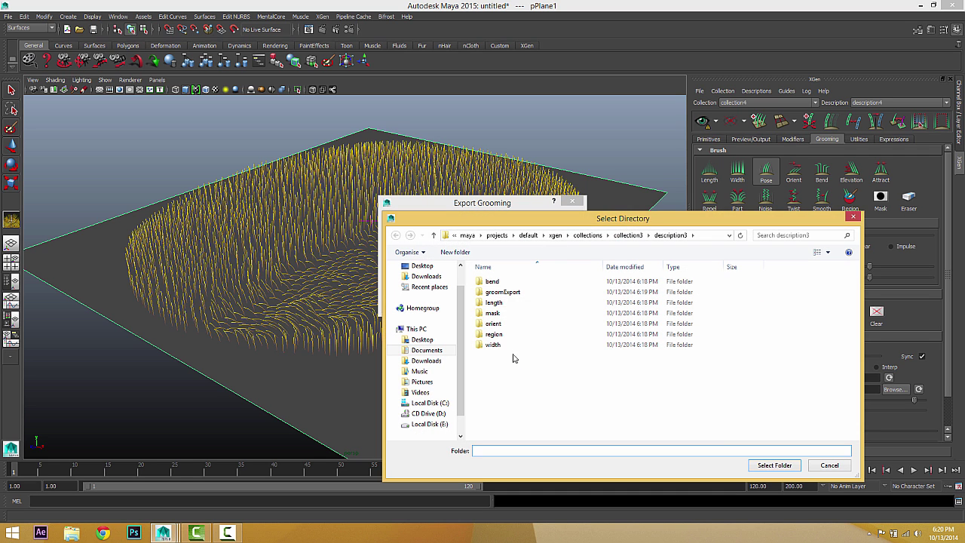
{"action": "left_click", "coordinate": [502, 292]}
{"action": "double_click", "coordinate": [502, 292]}
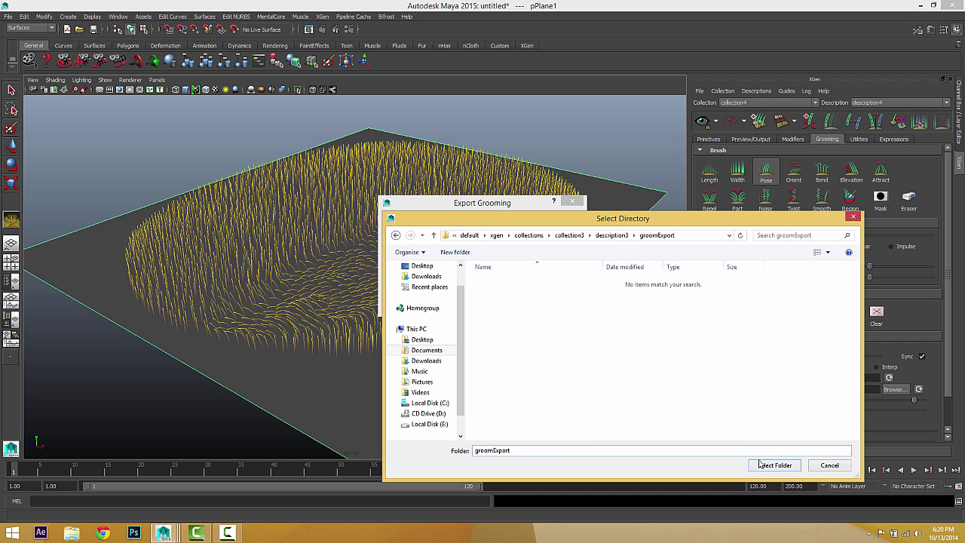
{"action": "left_click", "coordinate": [760, 465]}
Set the region map's export folder path to the groomExport folder in description3
{"action": "left_click", "coordinate": [482, 223]}
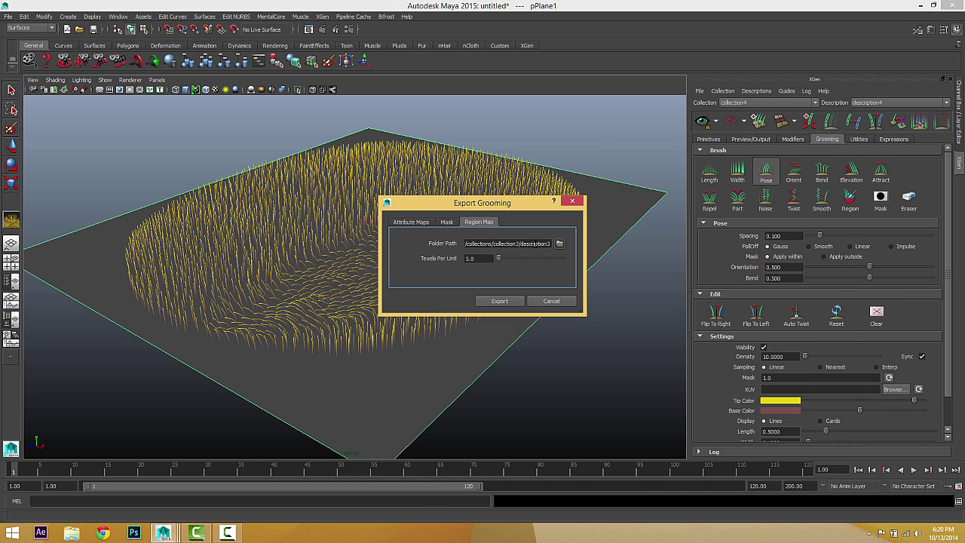
{"action": "left_click", "coordinate": [558, 244]}
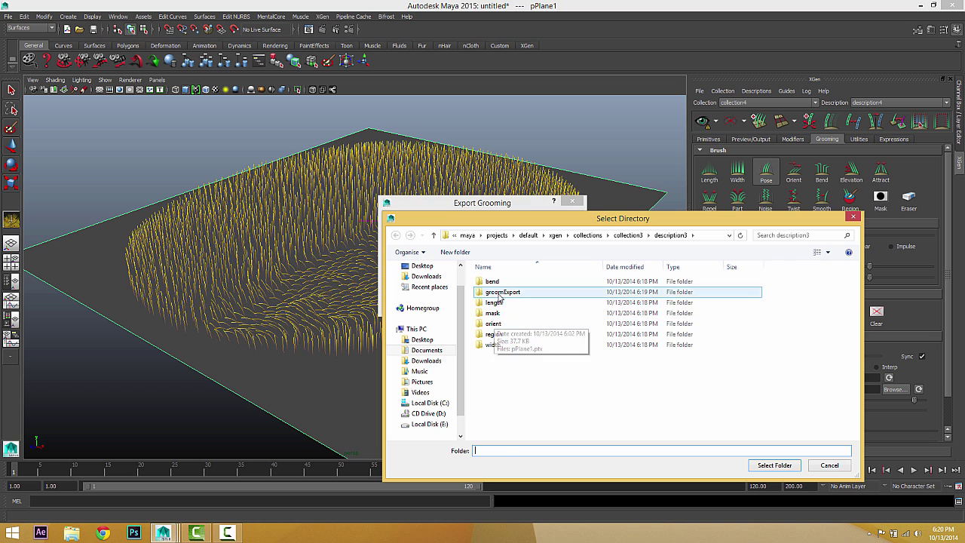
{"action": "double_click", "coordinate": [504, 287]}
{"action": "left_click", "coordinate": [776, 468]}
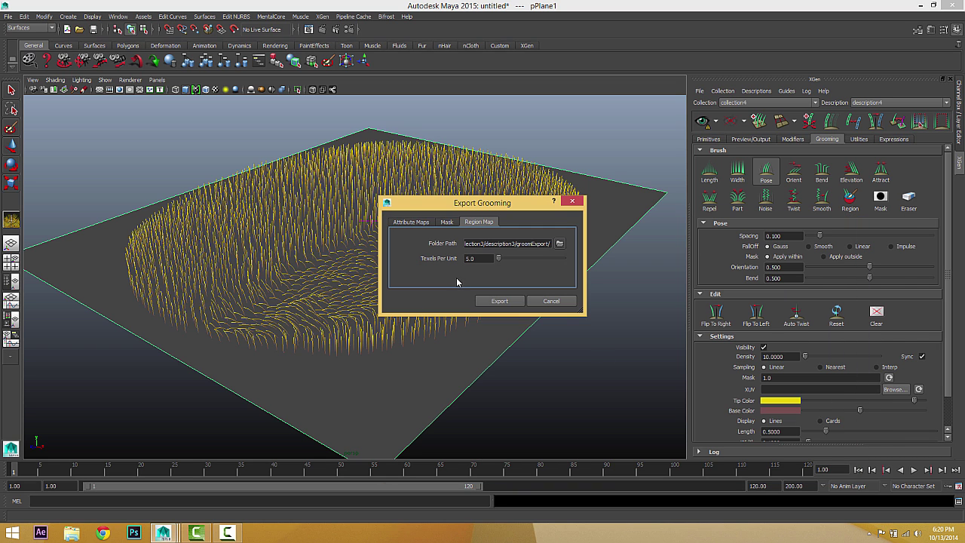
Review the mask and attribute map export settings, and export the grooming
{"action": "left_click", "coordinate": [447, 221]}
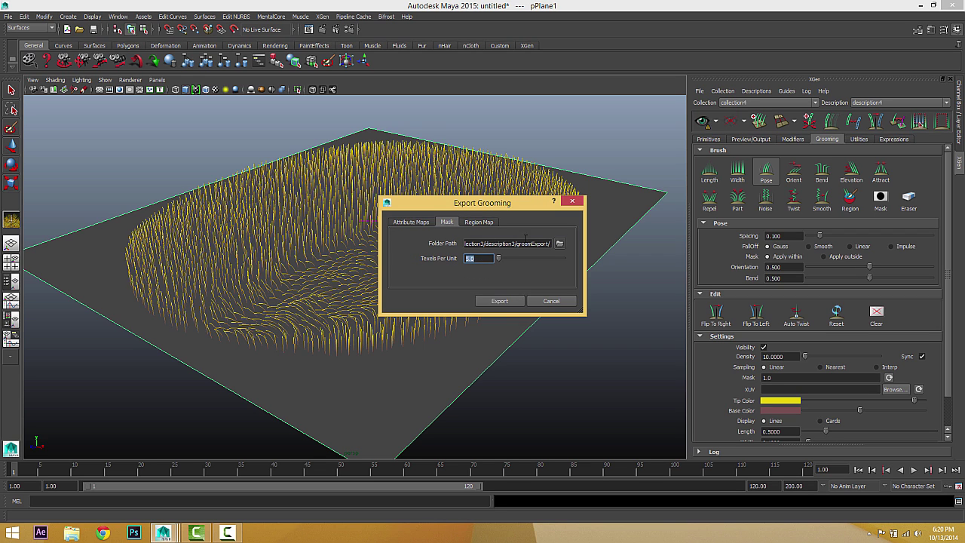
{"action": "left_click_drag", "start_coordinate": [527, 243], "coordinate": [536, 244]}
{"action": "left_click", "coordinate": [411, 223]}
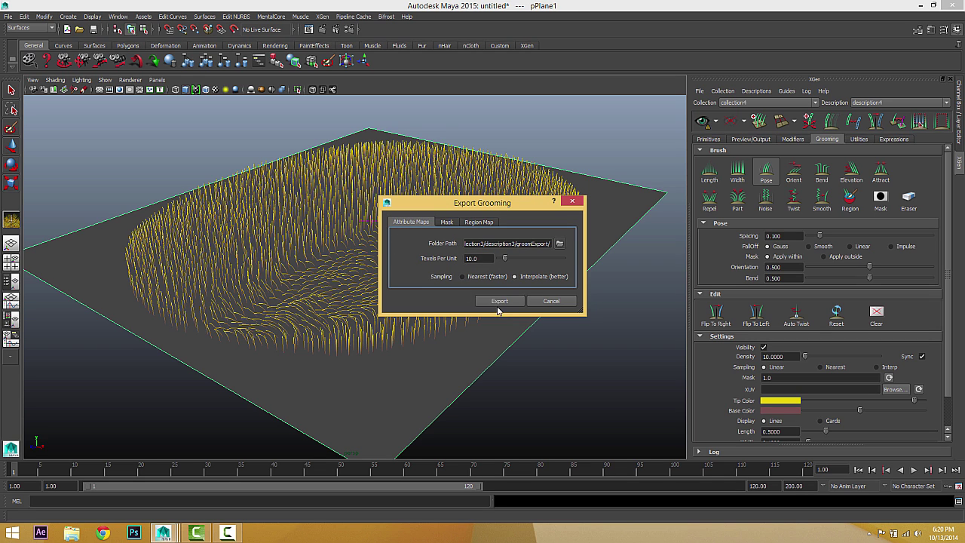
{"action": "left_click_drag", "start_coordinate": [484, 245], "coordinate": [558, 245]}
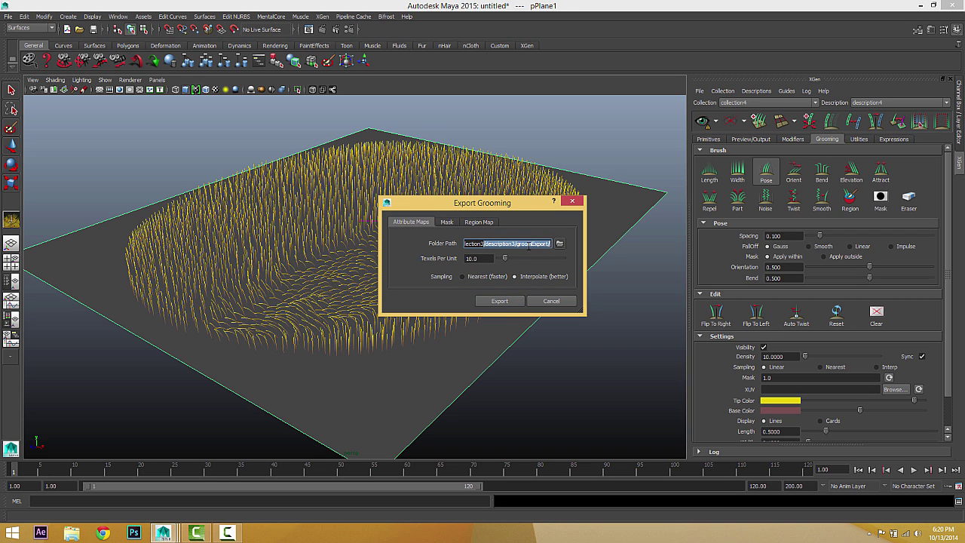
{"action": "left_click", "coordinate": [497, 301]}
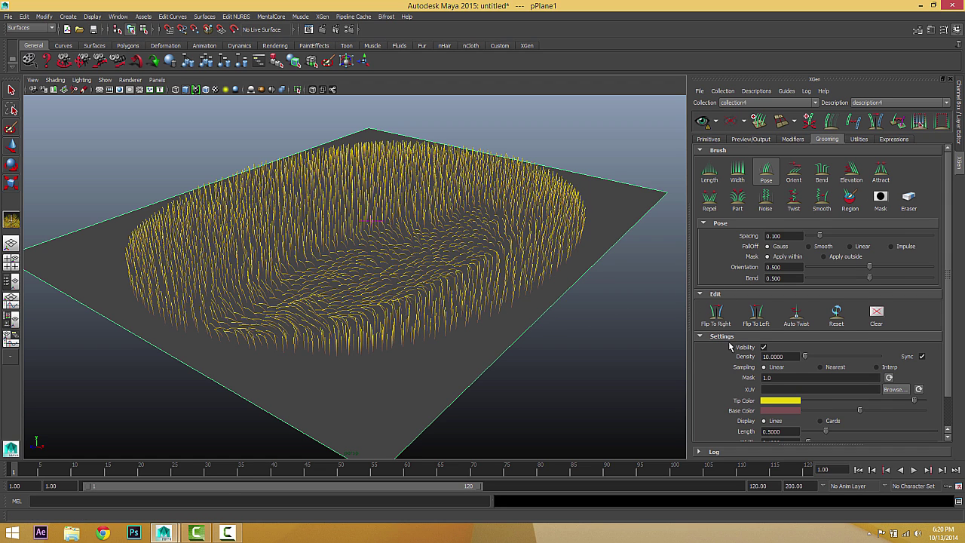
Check the auto-export path in the grooming settings and look in the collection4 description4 folder in File Explorer
{"action": "scroll", "coordinate": [756, 367], "scroll_direction": "down", "scroll_amount": 2}
{"action": "left_click_drag", "start_coordinate": [819, 432], "coordinate": [887, 426]}
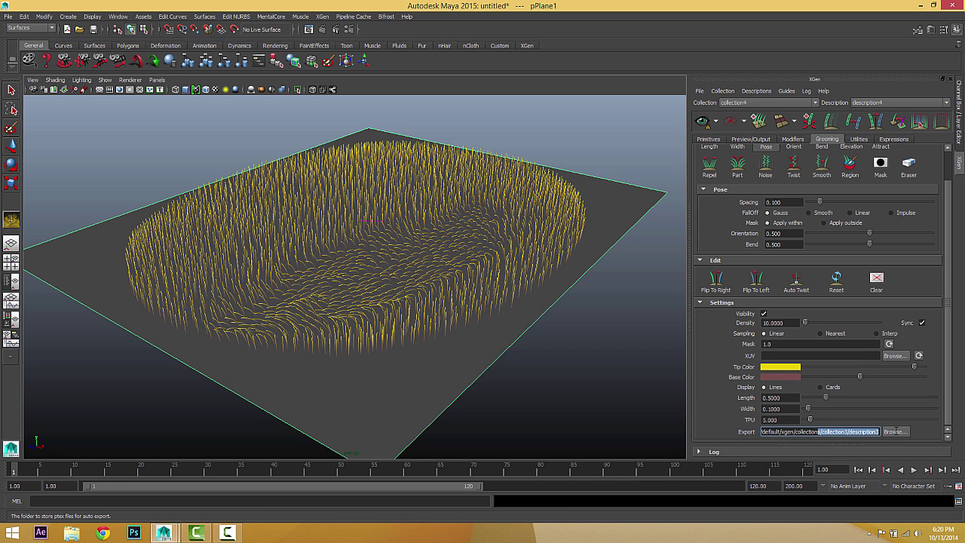
{"action": "left_click", "coordinate": [72, 532]}
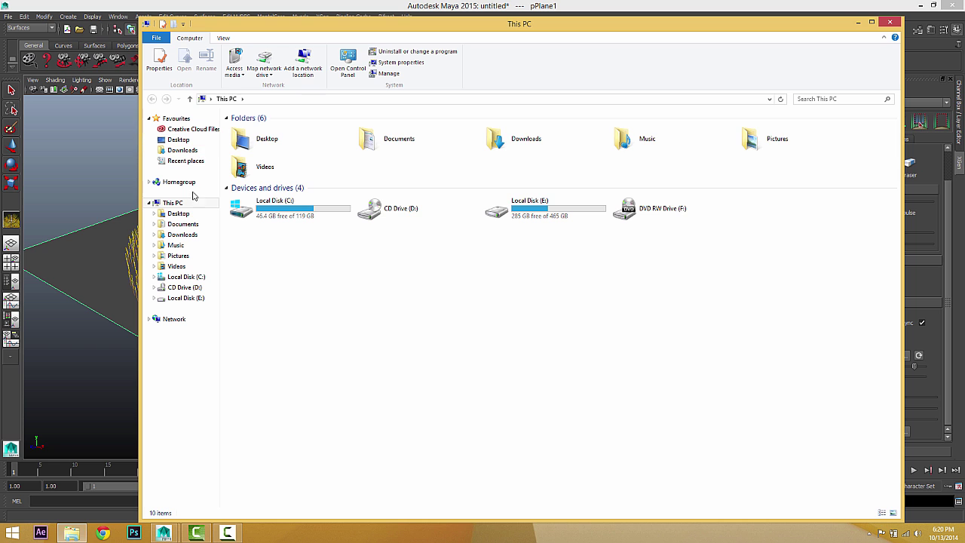
{"action": "left_click", "coordinate": [183, 224]}
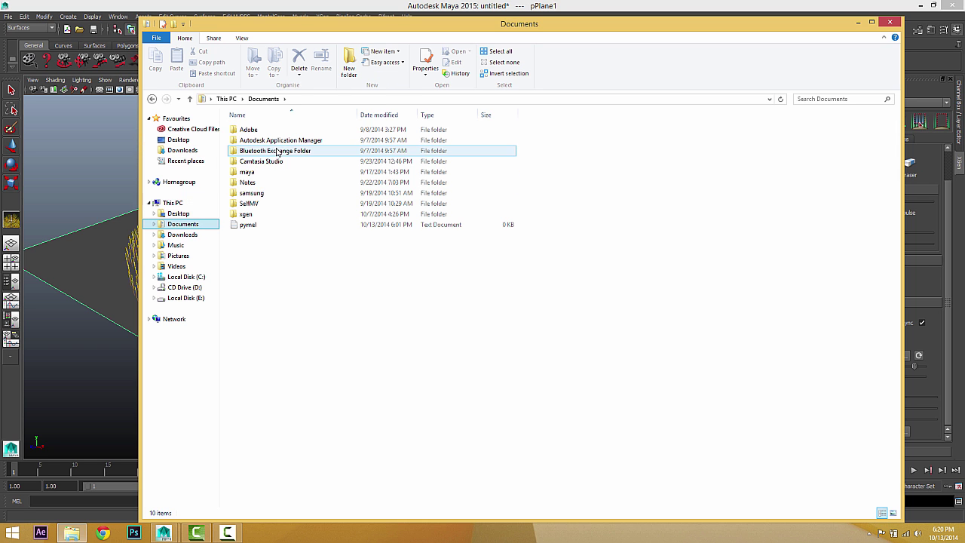
{"action": "double_click", "coordinate": [250, 172]}
{"action": "double_click", "coordinate": [250, 141]}
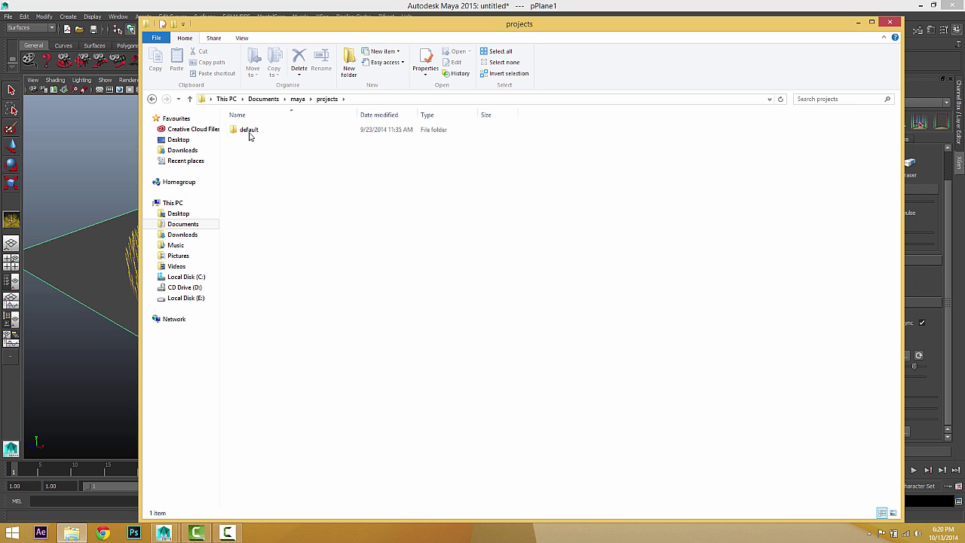
{"action": "double_click", "coordinate": [248, 130]}
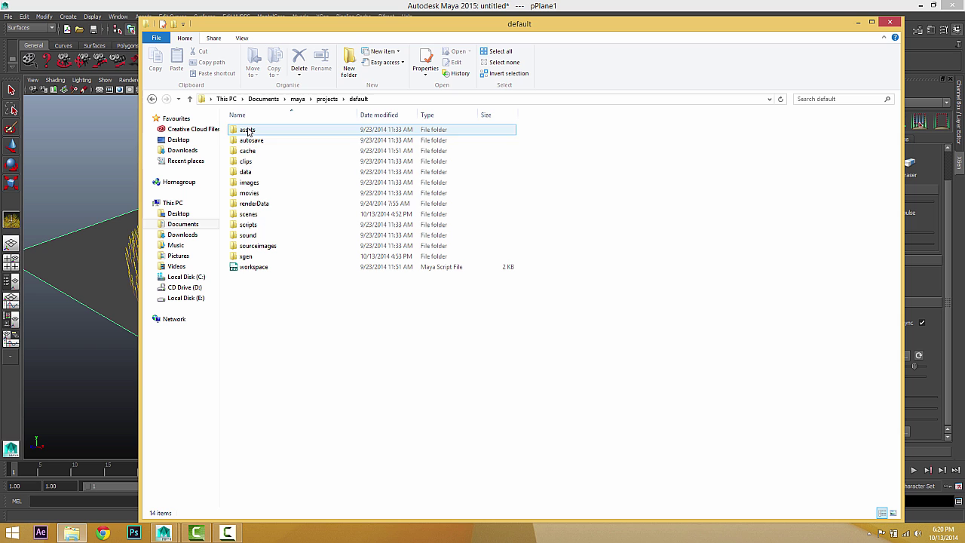
{"action": "double_click", "coordinate": [245, 257]}
{"action": "double_click", "coordinate": [254, 130]}
{"action": "double_click", "coordinate": [252, 172]}
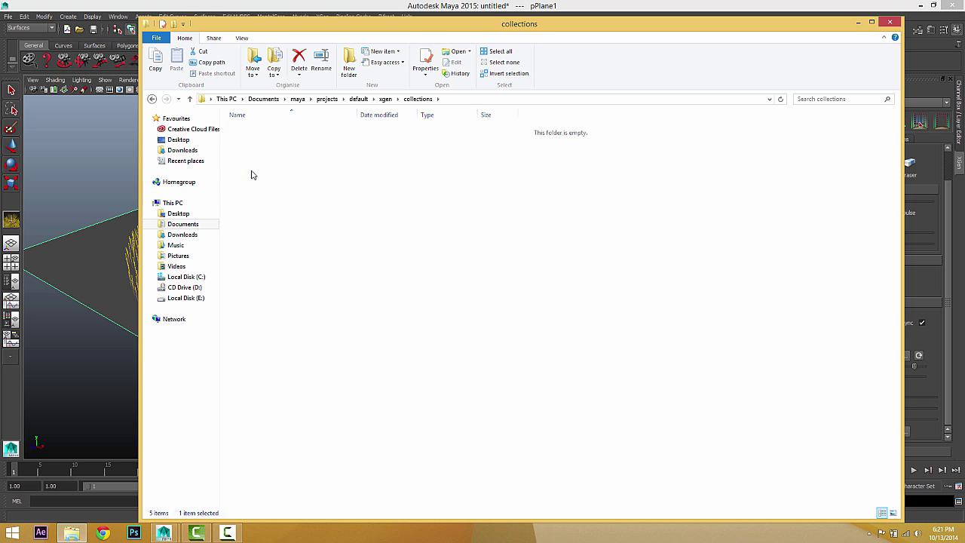
{"action": "double_click", "coordinate": [259, 131]}
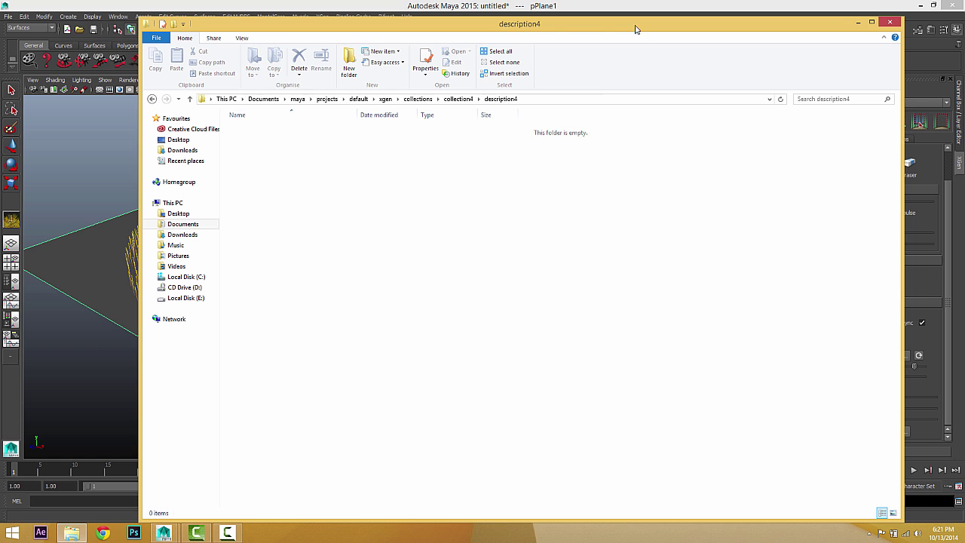
Go to the collection3 description3 folder and compare its location with the Export path in the grooming settings
{"action": "mouse_move", "coordinate": [635, 28]}
{"action": "left_mouse_down"}
{"action": "mouse_move", "coordinate": [450, 28]}
{"action": "mouse_move", "coordinate": [646, 26]}
{"action": "left_mouse_up"}
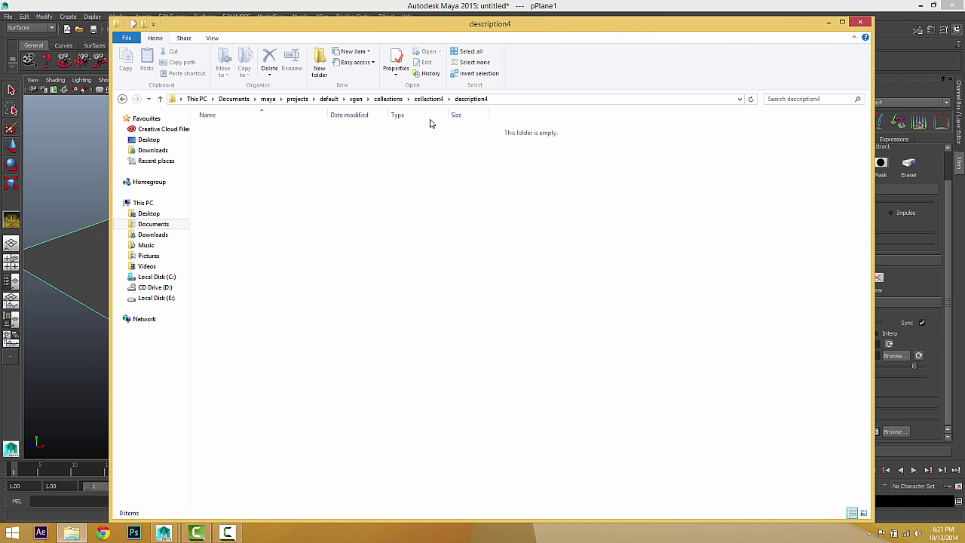
{"action": "left_click", "coordinate": [122, 99]}
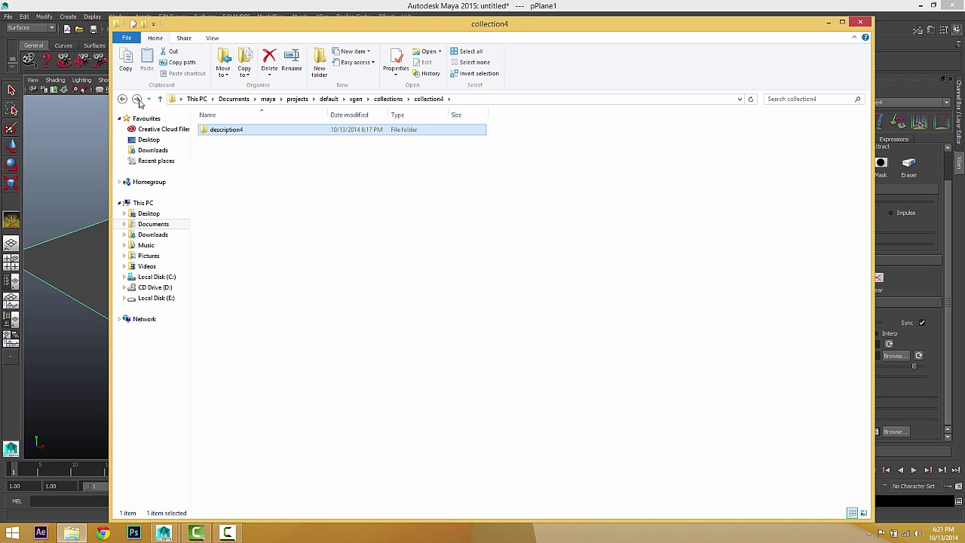
{"action": "left_click", "coordinate": [122, 99]}
{"action": "double_click", "coordinate": [215, 150]}
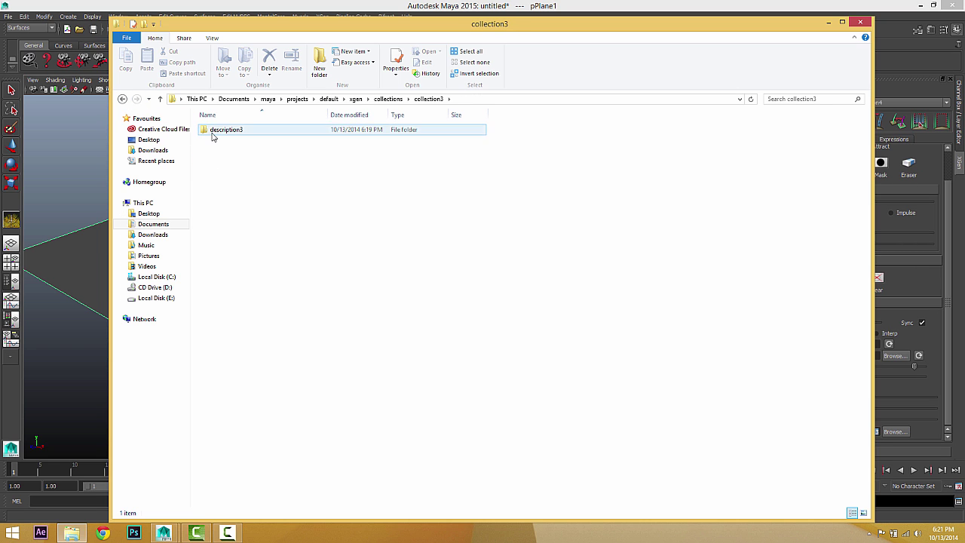
{"action": "double_click", "coordinate": [214, 129]}
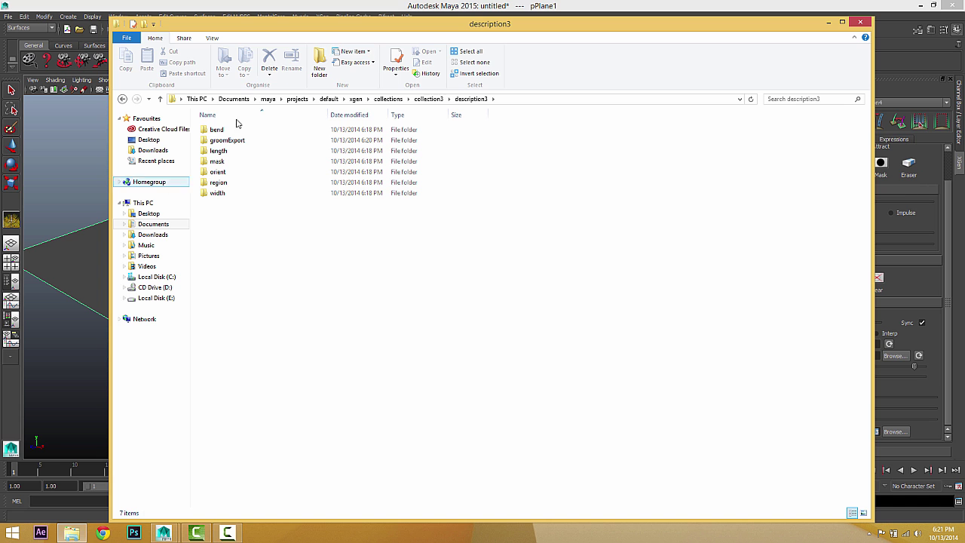
{"action": "left_click_drag", "start_coordinate": [507, 25], "coordinate": [328, 36]}
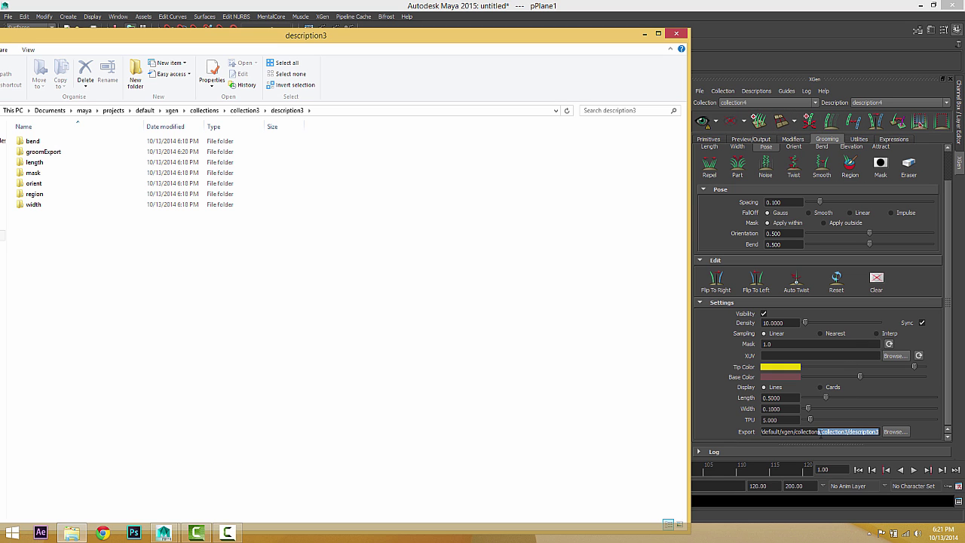
{"action": "left_click_drag", "start_coordinate": [400, 39], "coordinate": [517, 33]}
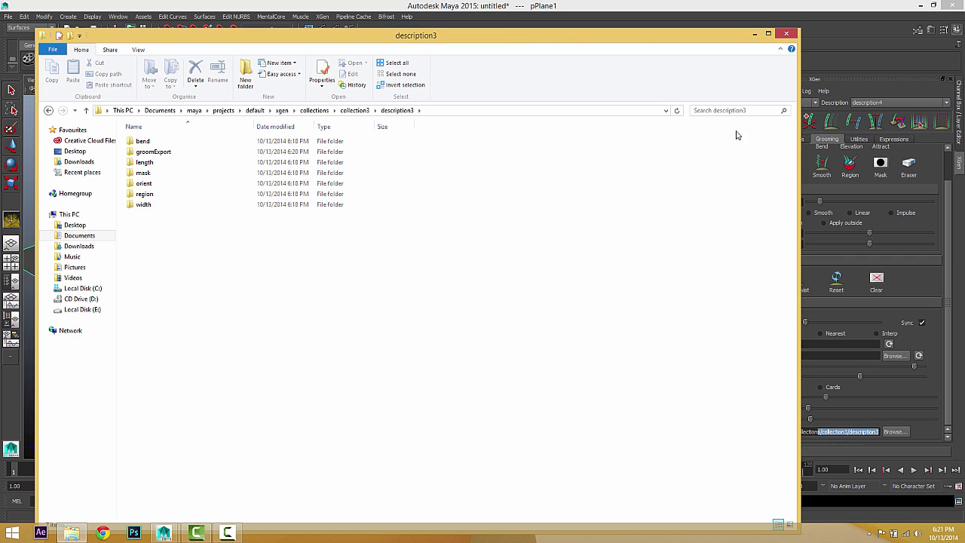
Compare the description3 folder in File Explorer with the grooming Export path once more, and return to Maya
{"action": "left_click", "coordinate": [840, 422]}
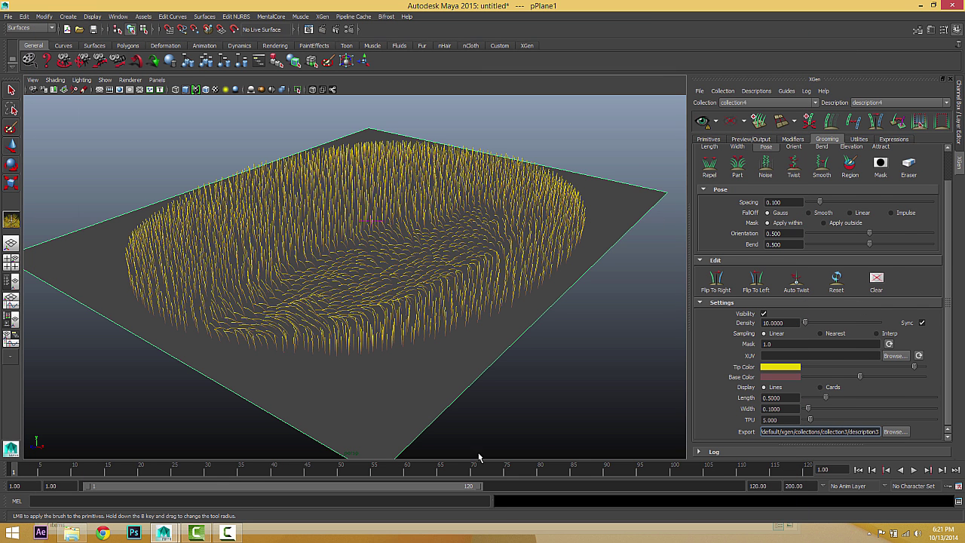
{"action": "left_click", "coordinate": [84, 535]}
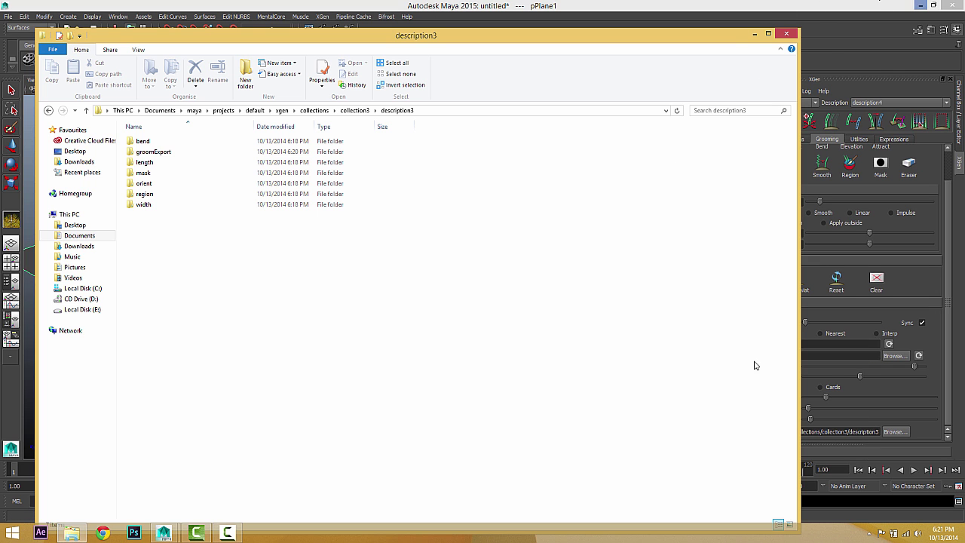
{"action": "left_click", "coordinate": [755, 33]}
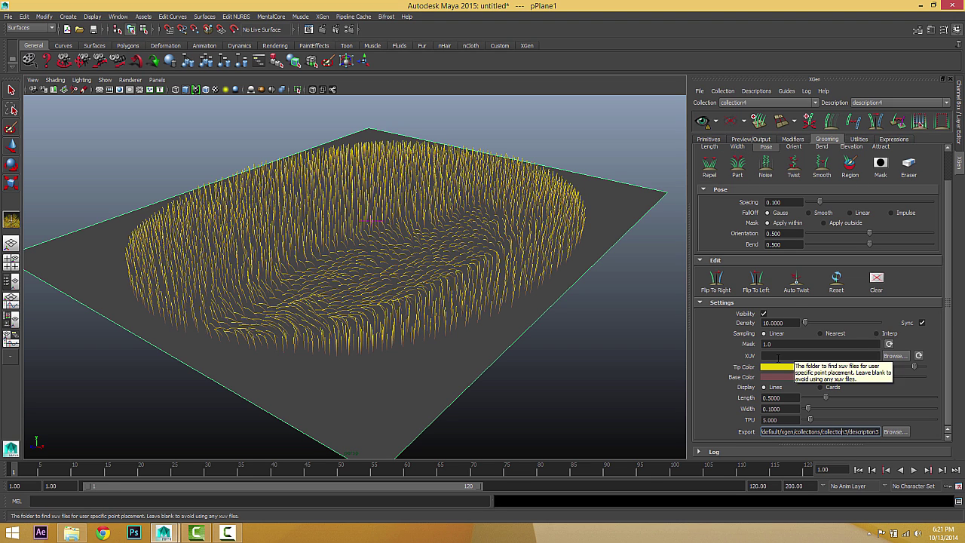
Set the grooming density to 5 and update the XGen preview of the plane
{"action": "left_click_drag", "start_coordinate": [785, 324], "coordinate": [740, 328]}
{"action": "type", "text": "5"}
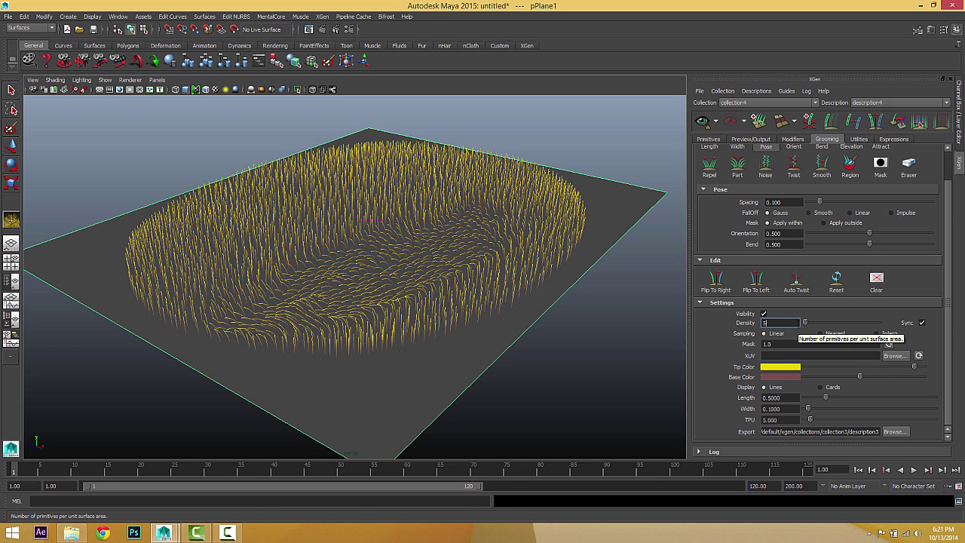
{"action": "key", "text": "Return"}
{"action": "left_click_drag", "start_coordinate": [538, 177], "coordinate": [402, 222], "text": "alt"}
{"action": "left_click", "coordinate": [700, 122]}
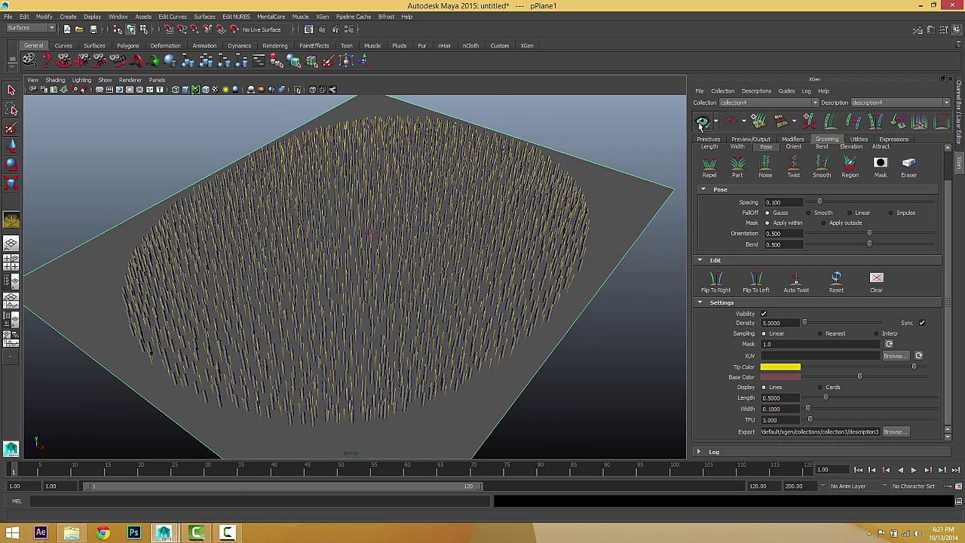
{"action": "left_click_drag", "start_coordinate": [484, 377], "coordinate": [448, 295], "text": "alt"}
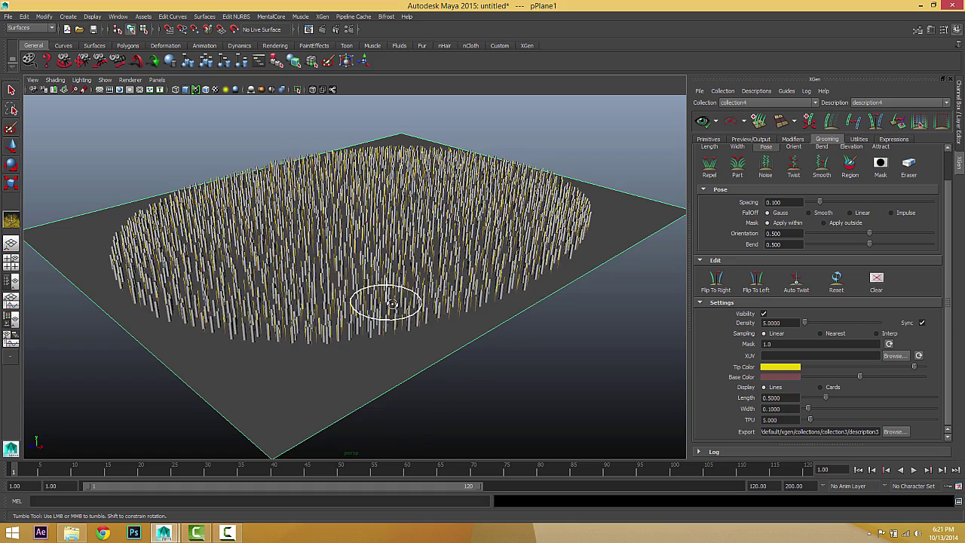
{"action": "mouse_move", "coordinate": [387, 298]}
{"action": "left_mouse_down", "text": "alt"}
{"action": "mouse_move", "coordinate": [407, 309]}
{"action": "mouse_move", "coordinate": [394, 308]}
{"action": "left_mouse_up", "text": "alt"}
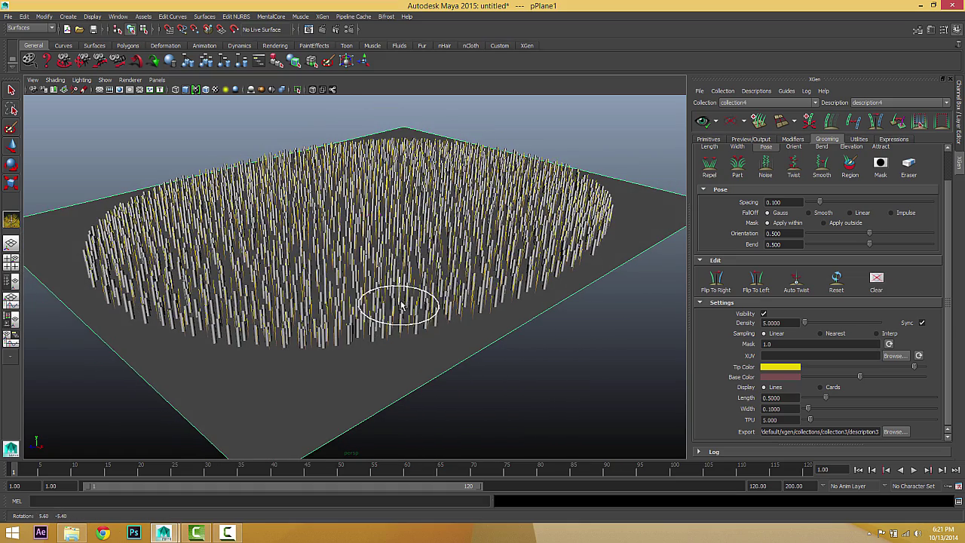
{"action": "left_click_drag", "start_coordinate": [419, 274], "coordinate": [413, 276], "text": "alt"}
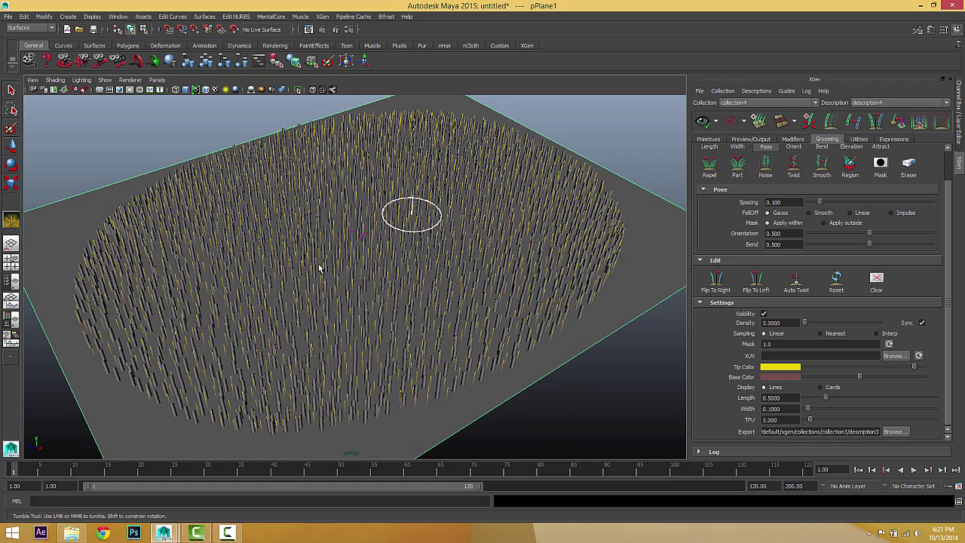
{"action": "mouse_move", "coordinate": [347, 287]}
{"action": "left_mouse_down", "text": "alt"}
{"action": "mouse_move", "coordinate": [326, 297]}
{"action": "mouse_move", "coordinate": [343, 293]}
{"action": "left_mouse_up", "text": "alt"}
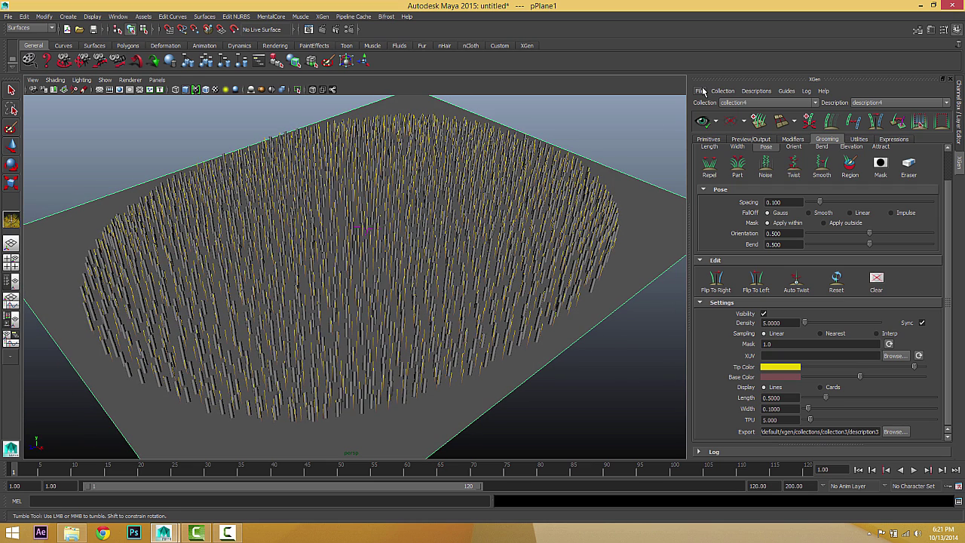
Import the grooming attribute maps from the groomExport folder in description3 and update the XGen preview
{"action": "left_click", "coordinate": [703, 91]}
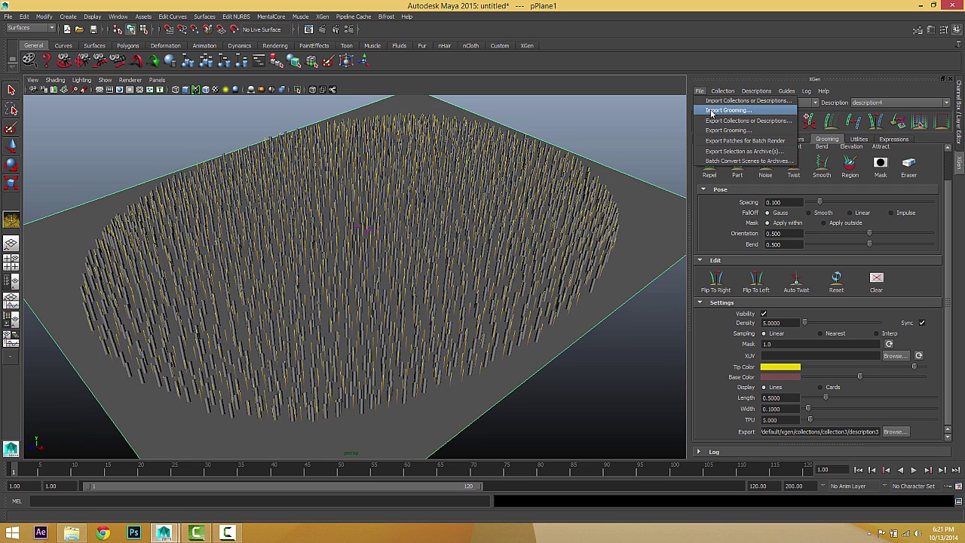
{"action": "left_click", "coordinate": [715, 111]}
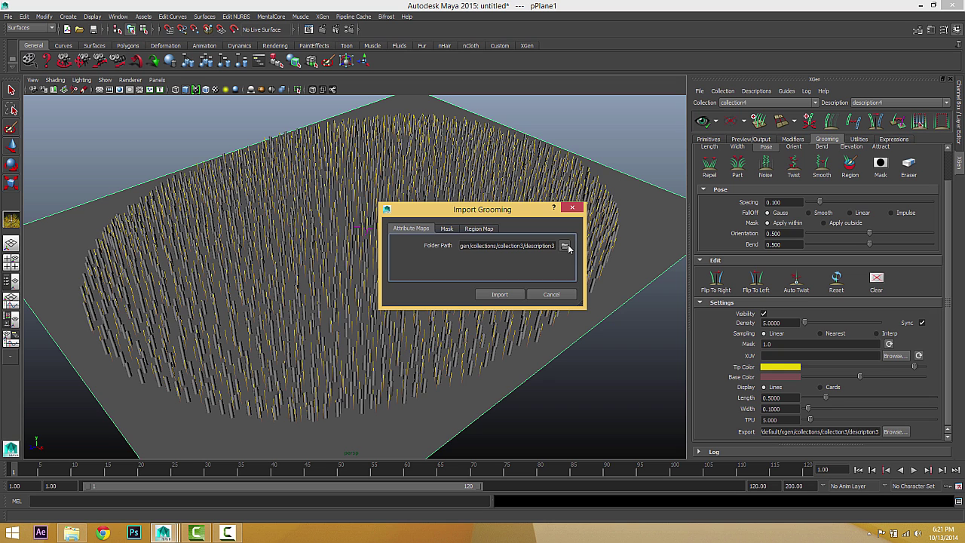
{"action": "left_click", "coordinate": [565, 246]}
{"action": "double_click", "coordinate": [498, 302]}
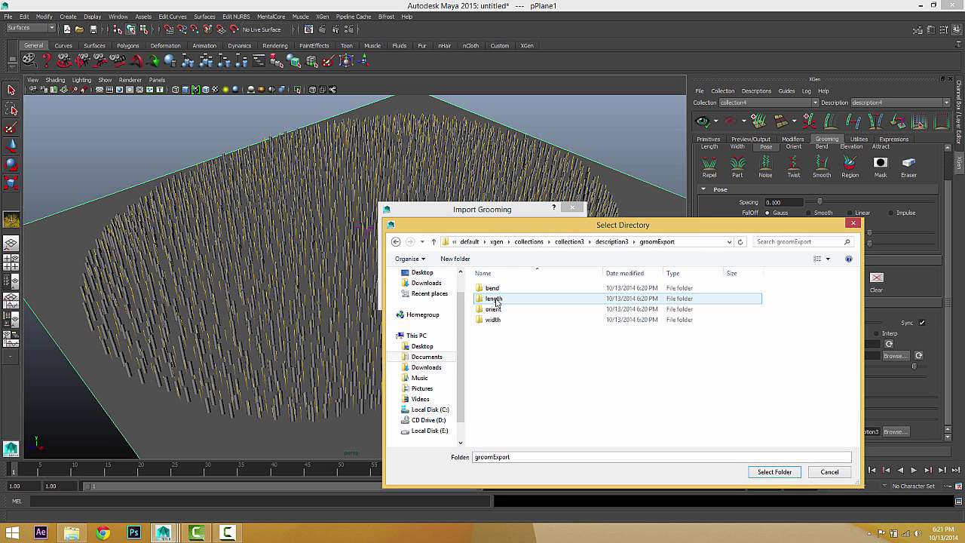
{"action": "left_click", "coordinate": [771, 473]}
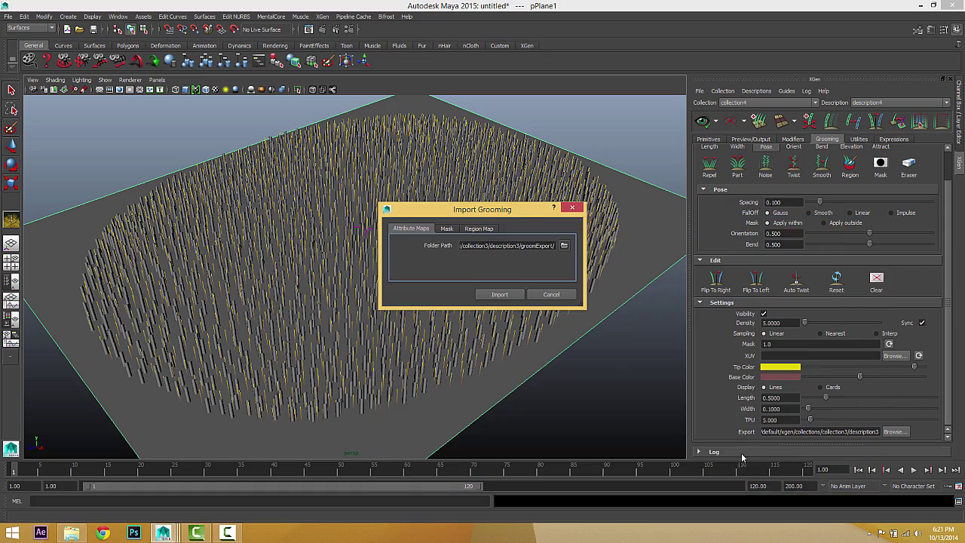
{"action": "left_click", "coordinate": [500, 294]}
{"action": "left_click_drag", "start_coordinate": [474, 334], "coordinate": [332, 317], "text": "alt"}
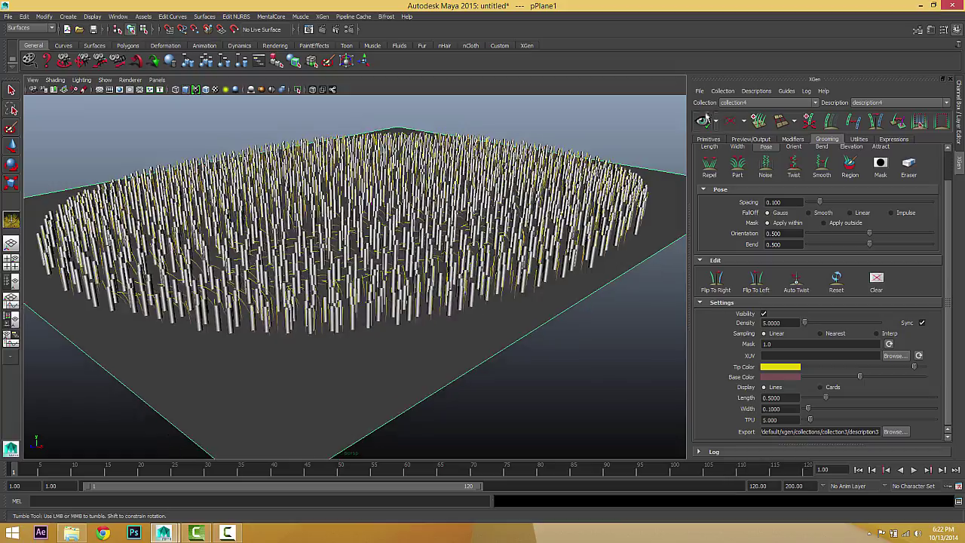
{"action": "left_click", "coordinate": [702, 122]}
{"action": "mouse_move", "coordinate": [570, 216]}
{"action": "left_mouse_down", "text": "alt"}
{"action": "mouse_move", "coordinate": [410, 295]}
{"action": "mouse_move", "coordinate": [300, 292]}
{"action": "mouse_move", "coordinate": [430, 282]}
{"action": "mouse_move", "coordinate": [472, 282]}
{"action": "mouse_move", "coordinate": [477, 292]}
{"action": "mouse_move", "coordinate": [485, 274]}
{"action": "mouse_move", "coordinate": [487, 282]}
{"action": "mouse_move", "coordinate": [537, 276]}
{"action": "mouse_move", "coordinate": [442, 287]}
{"action": "left_mouse_up", "text": "alt"}
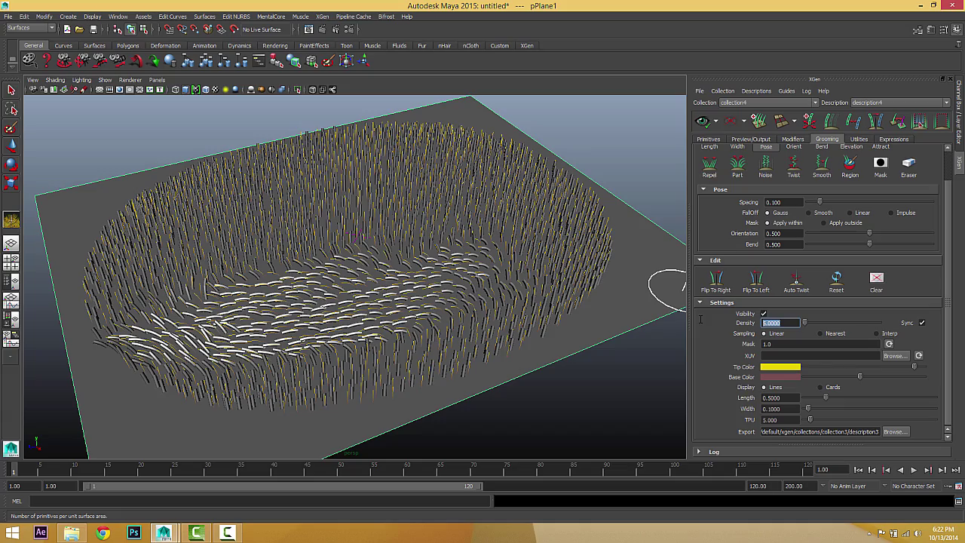
Set the grooming density to 50 and inspect the plane's grooming from several angles
{"action": "key", "text": "Return"}
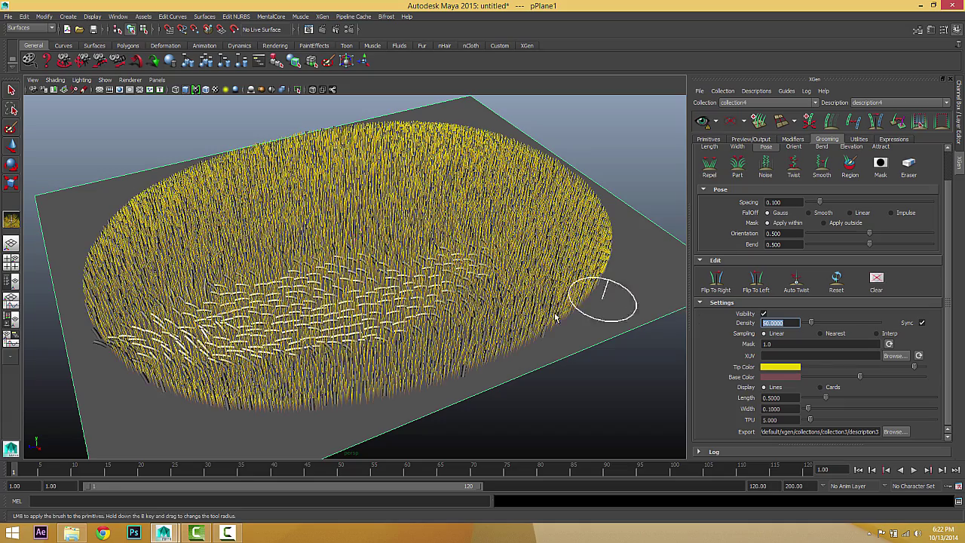
{"action": "left_click_drag", "start_coordinate": [461, 316], "coordinate": [476, 304], "text": "alt"}
{"action": "right_click_drag", "start_coordinate": [476, 304], "coordinate": [541, 306], "text": "alt"}
{"action": "left_click_drag", "start_coordinate": [540, 306], "coordinate": [550, 315], "text": "alt"}
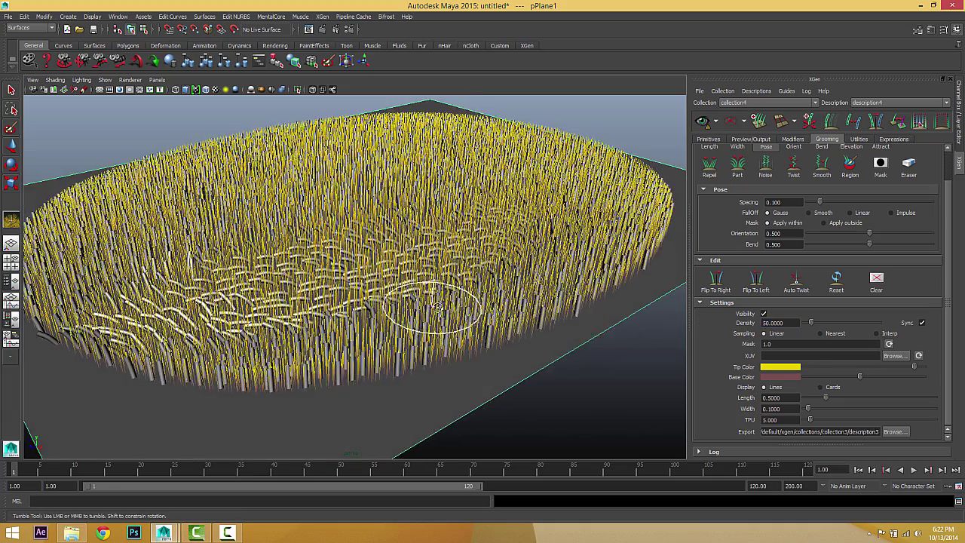
{"action": "left_click_drag", "start_coordinate": [436, 310], "coordinate": [429, 294], "text": "alt"}
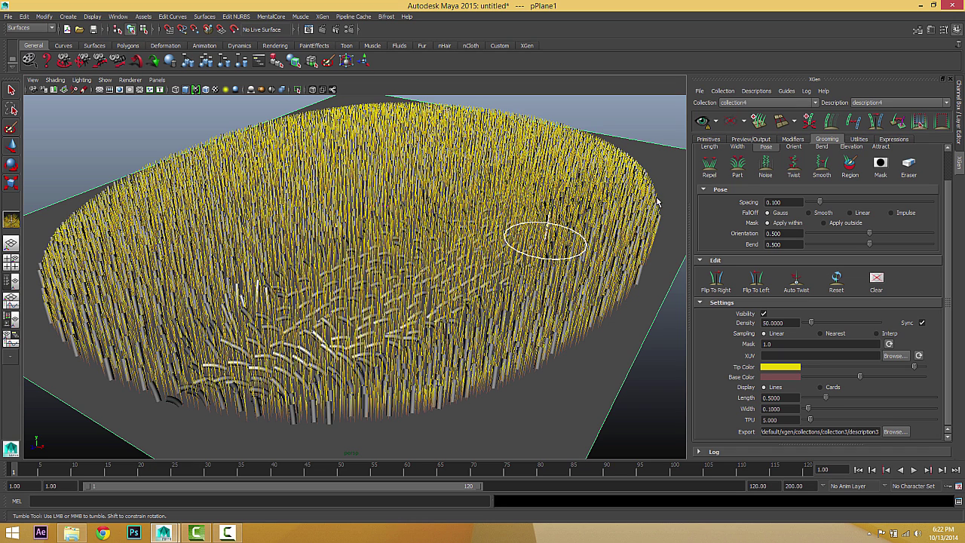
Import the attribute maps from the groomExport folder again to restore the brushed pose on the denser grooming
{"action": "left_click", "coordinate": [700, 92]}
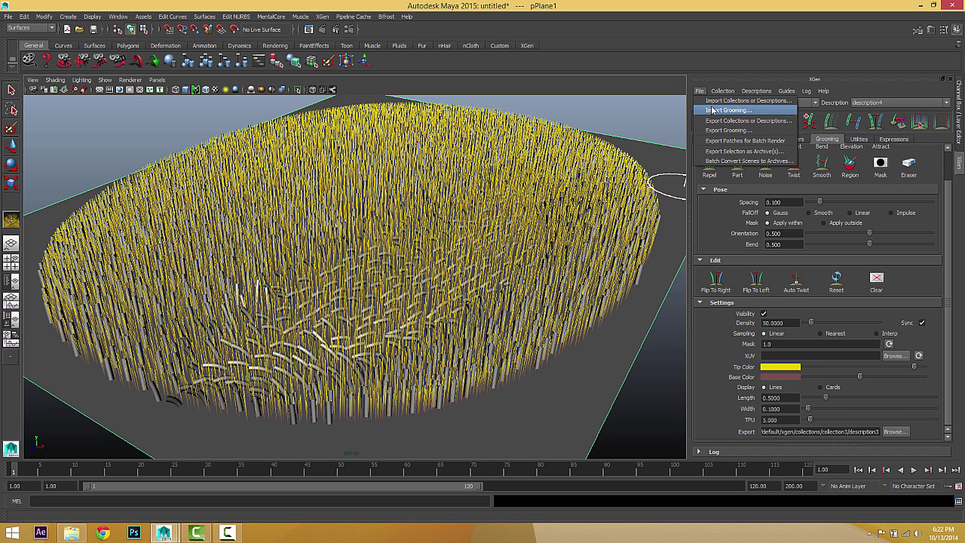
{"action": "left_click", "coordinate": [713, 111]}
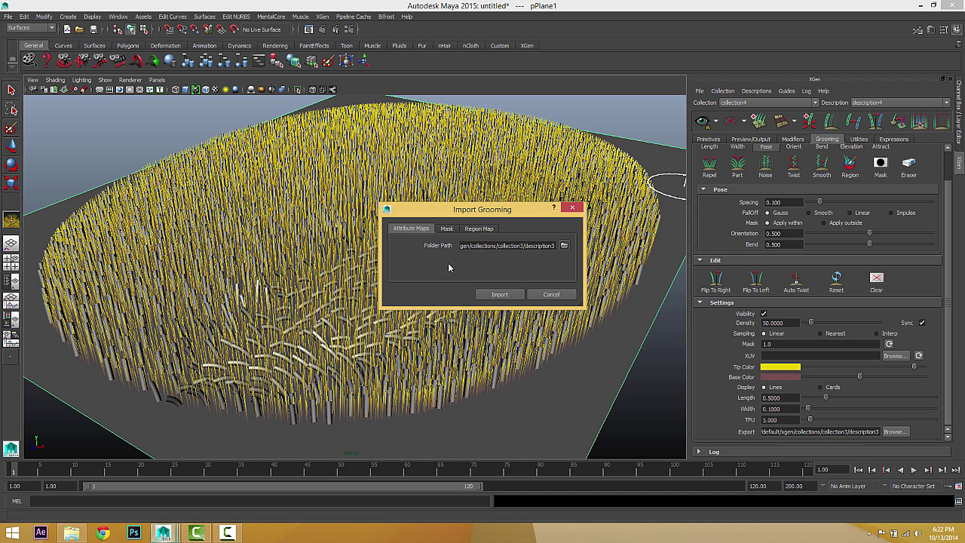
{"action": "left_click", "coordinate": [564, 247]}
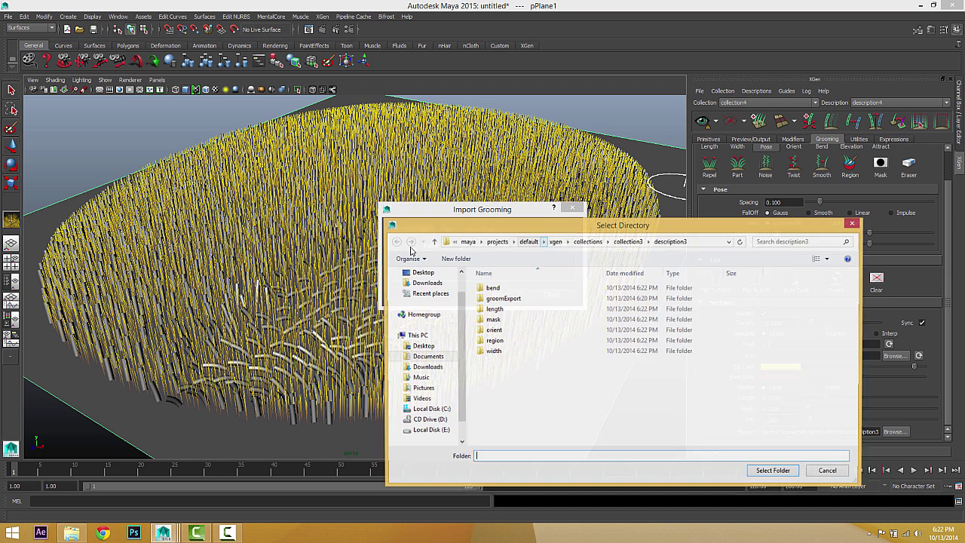
{"action": "double_click", "coordinate": [483, 298]}
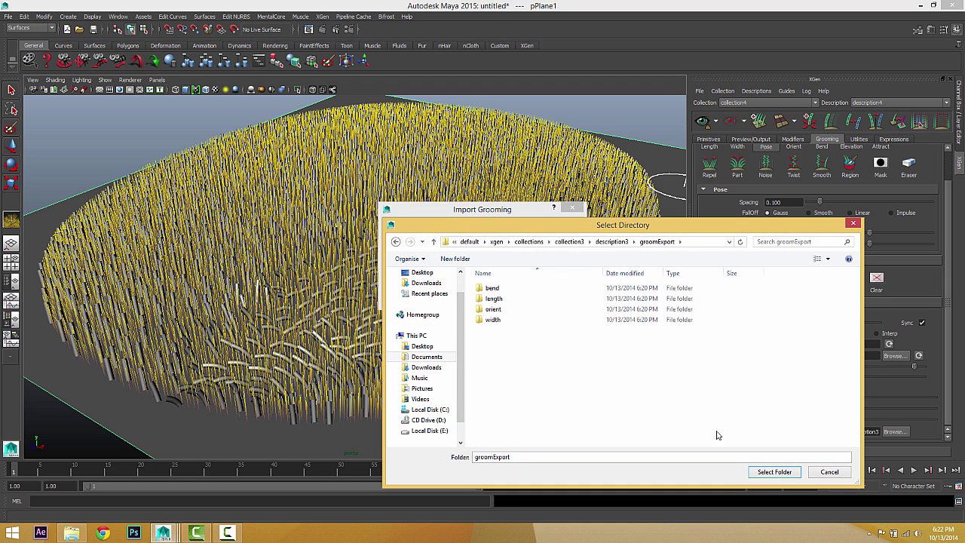
{"action": "left_click", "coordinate": [765, 473]}
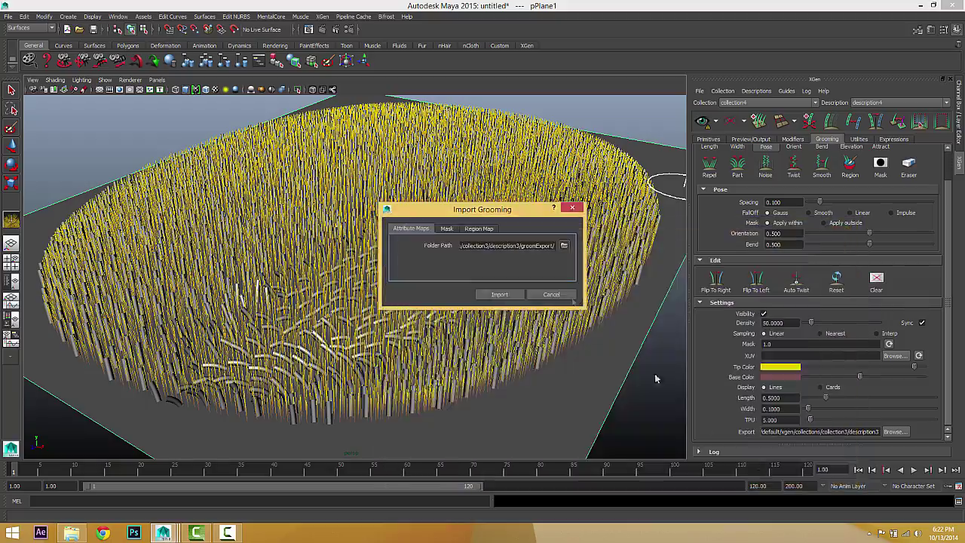
{"action": "left_click", "coordinate": [501, 294]}
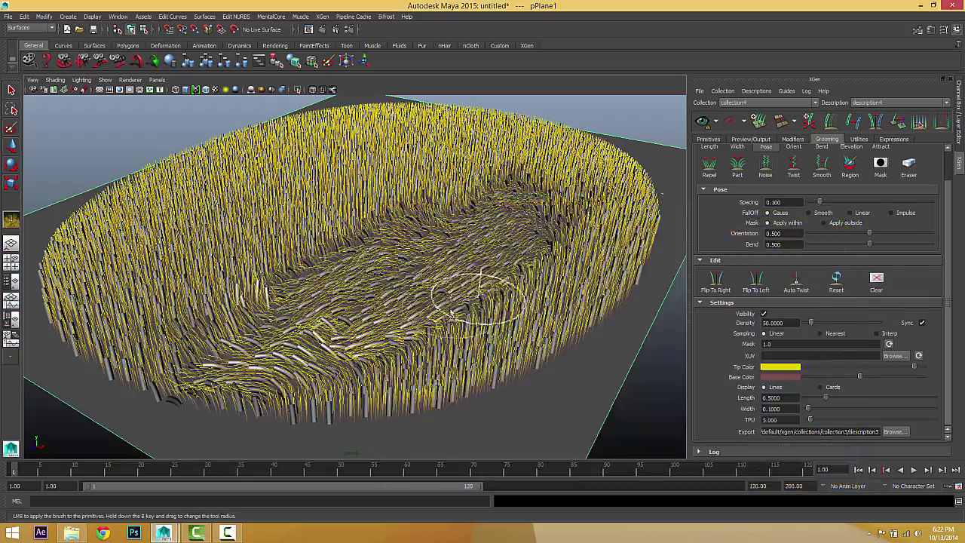
Turn off the grooming visibility and inspect the bent primitives in the preview up close
{"action": "left_click_drag", "start_coordinate": [463, 291], "coordinate": [422, 305], "text": "alt"}
{"action": "left_click", "coordinate": [762, 315]}
{"action": "mouse_move", "coordinate": [527, 309]}
{"action": "left_mouse_down", "text": "alt"}
{"action": "mouse_move", "coordinate": [642, 339]}
{"action": "mouse_move", "coordinate": [756, 333]}
{"action": "mouse_move", "coordinate": [302, 312]}
{"action": "mouse_move", "coordinate": [495, 317]}
{"action": "mouse_move", "coordinate": [446, 312]}
{"action": "left_mouse_up", "text": "alt"}
{"action": "middle_click_drag", "start_coordinate": [454, 313], "coordinate": [340, 308], "text": "alt"}
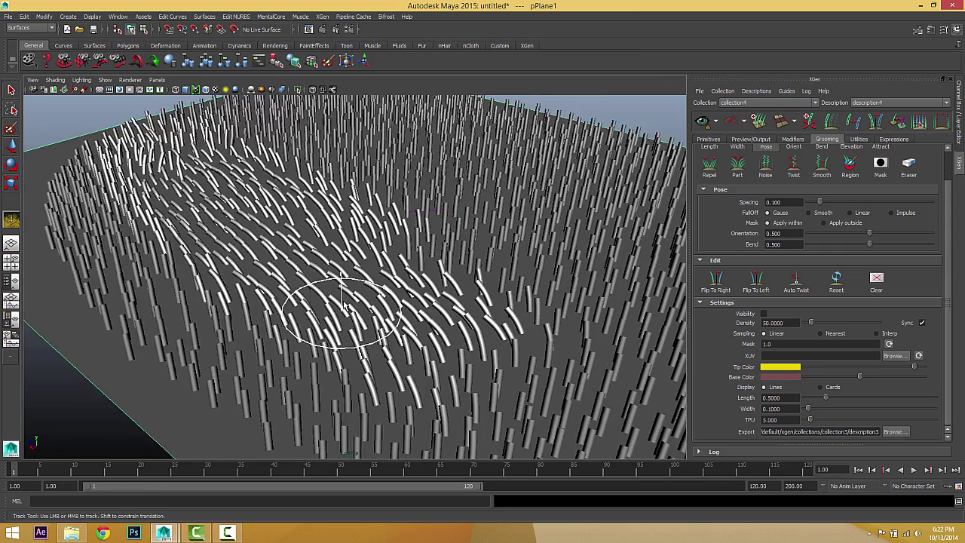
{"action": "right_click_drag", "start_coordinate": [340, 309], "coordinate": [349, 284], "text": "alt"}
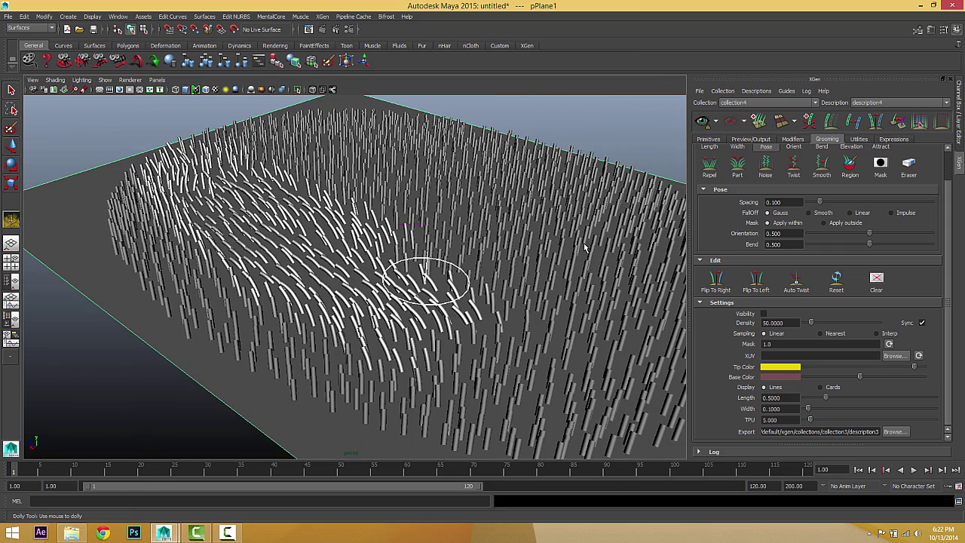
Review the grooming import and export commands and the auto-export directory, leaving the directory selection without changes
{"action": "left_click", "coordinate": [700, 90]}
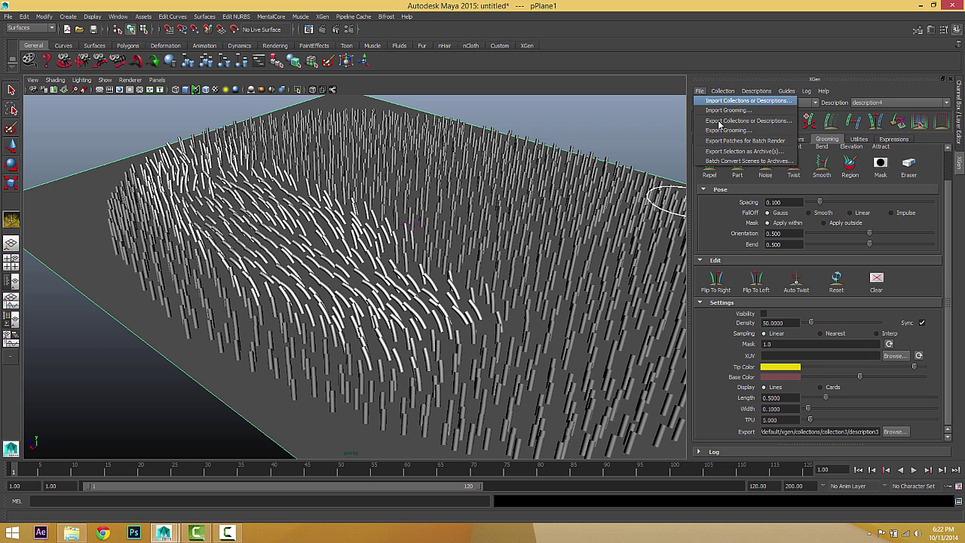
{"action": "left_click", "coordinate": [723, 408]}
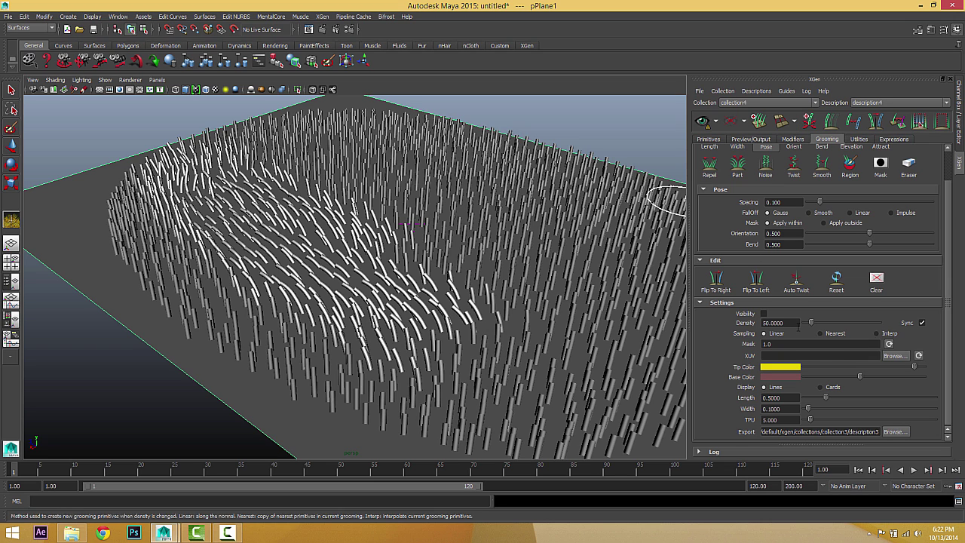
{"action": "left_click_drag", "start_coordinate": [771, 433], "coordinate": [878, 432]}
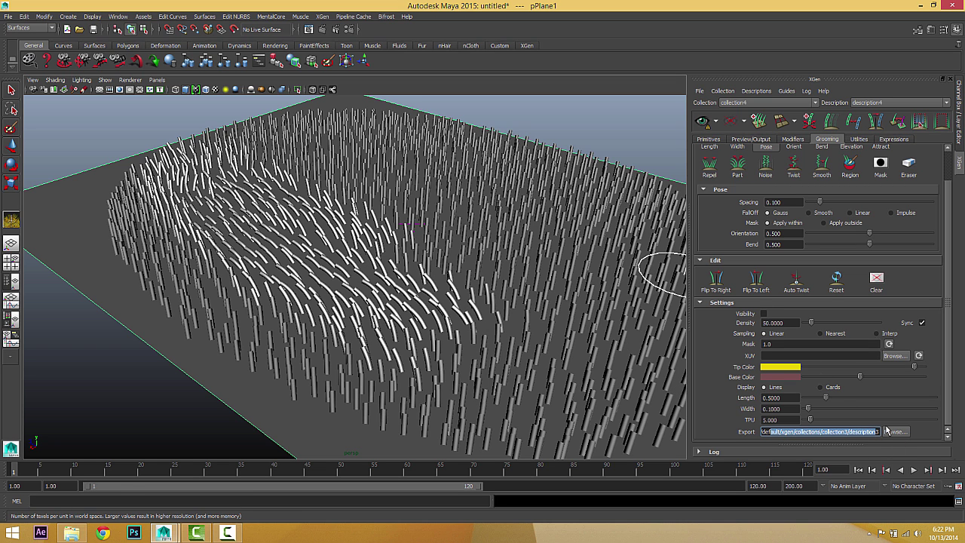
{"action": "left_click", "coordinate": [888, 432]}
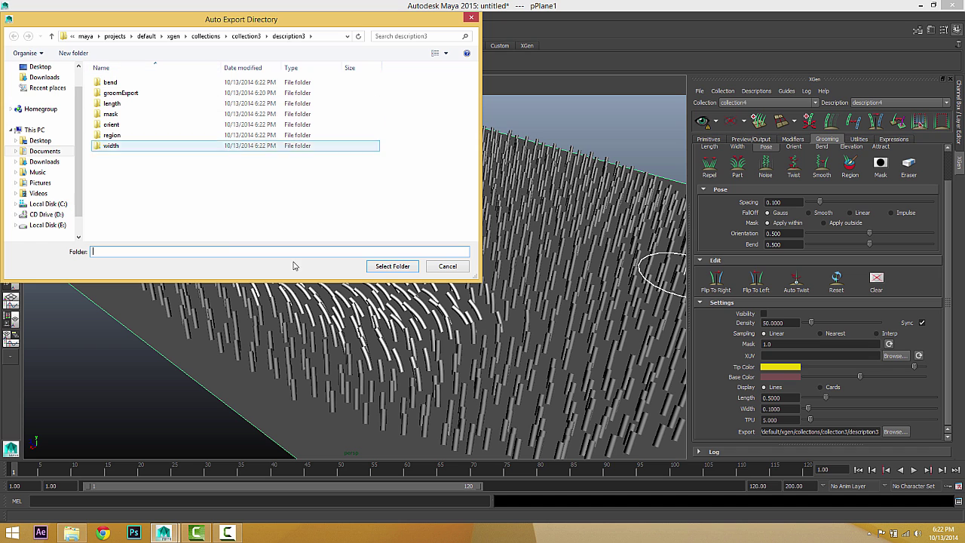
{"action": "left_click", "coordinate": [432, 267]}
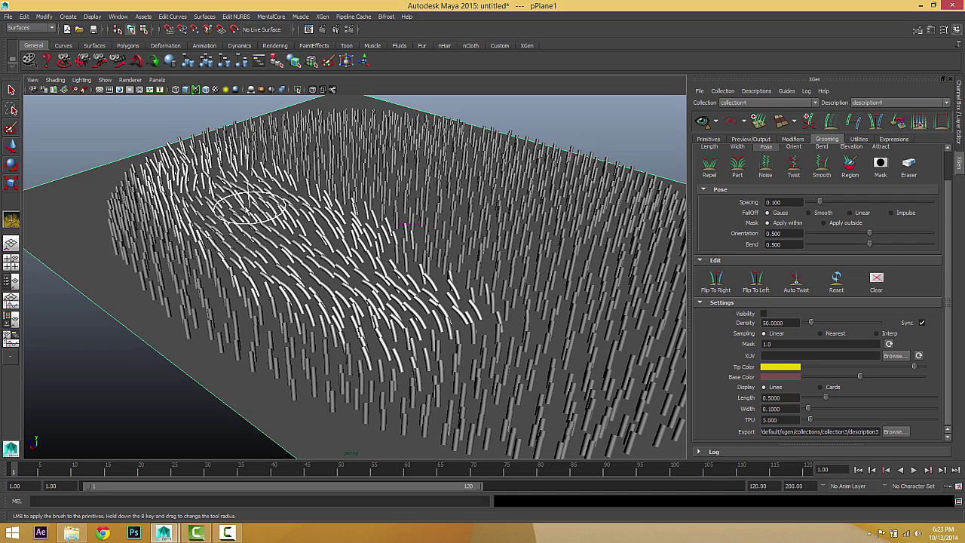
{"action": "left_click_drag", "start_coordinate": [245, 208], "coordinate": [344, 233], "text": "alt"}
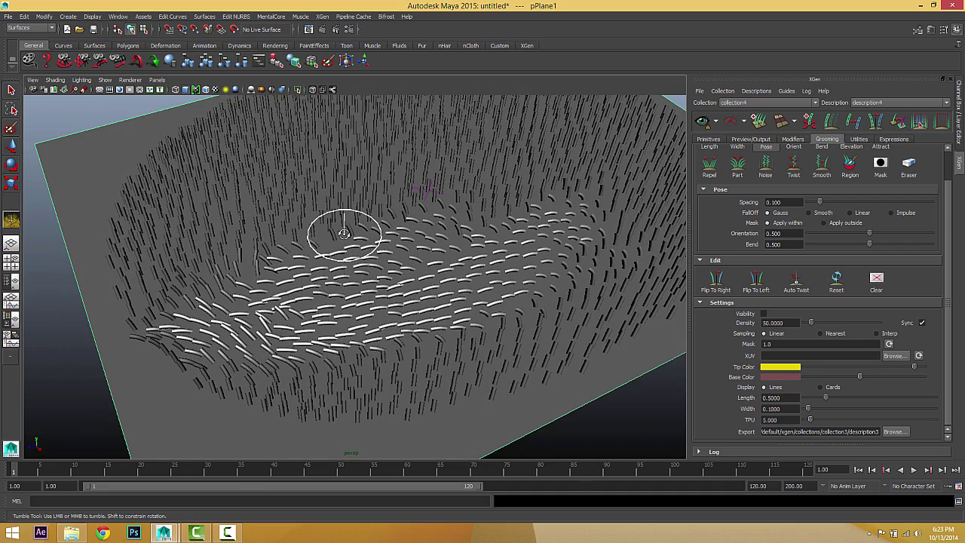